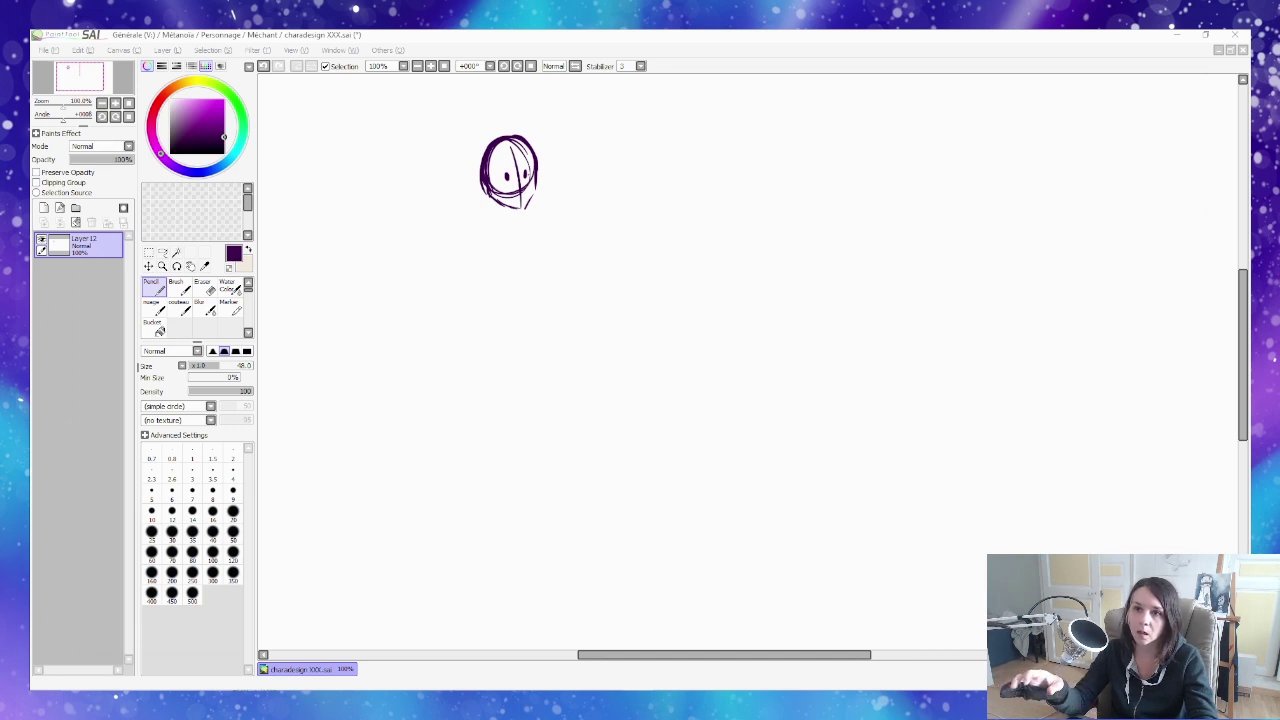
Sketch the neck and sloping shoulders below the head with the Pencil in dark purple.
left_click(502, 154)
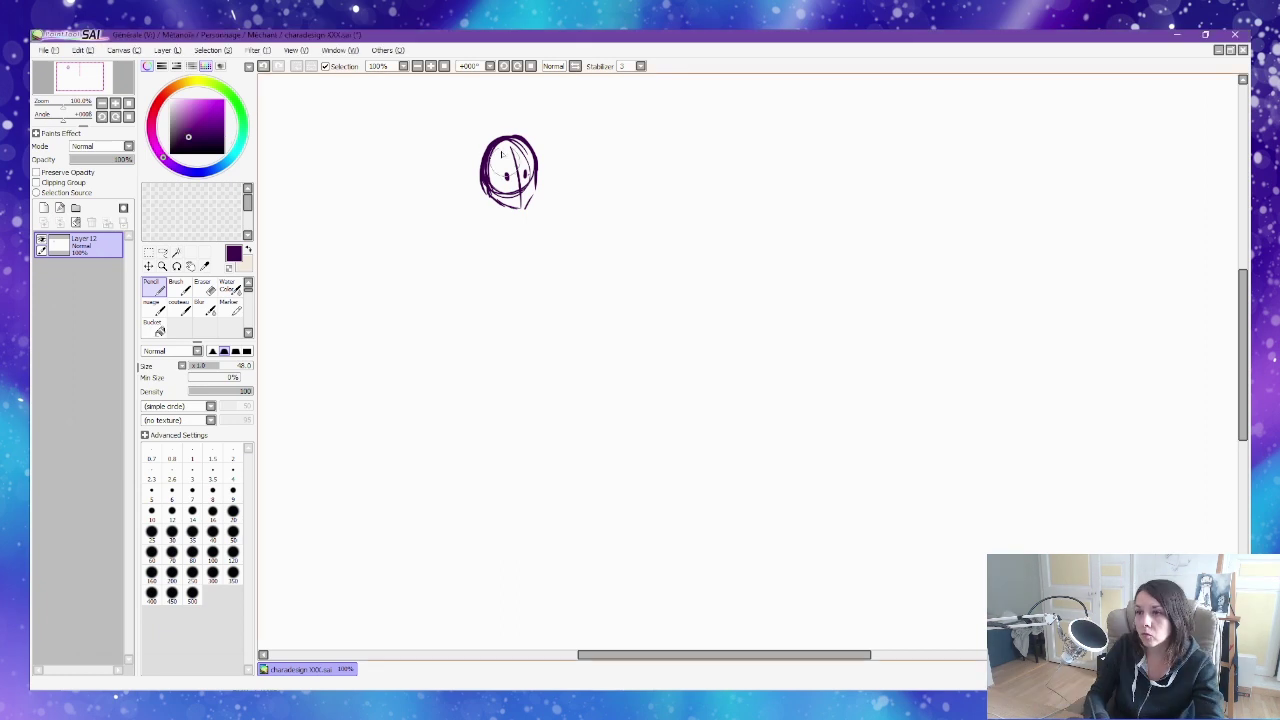
key("ctrl+alt+space")
left_click(525, 204, "ctrl+alt")
left_click_drag(563, 271, 503, 131)
left_click(540, 255)
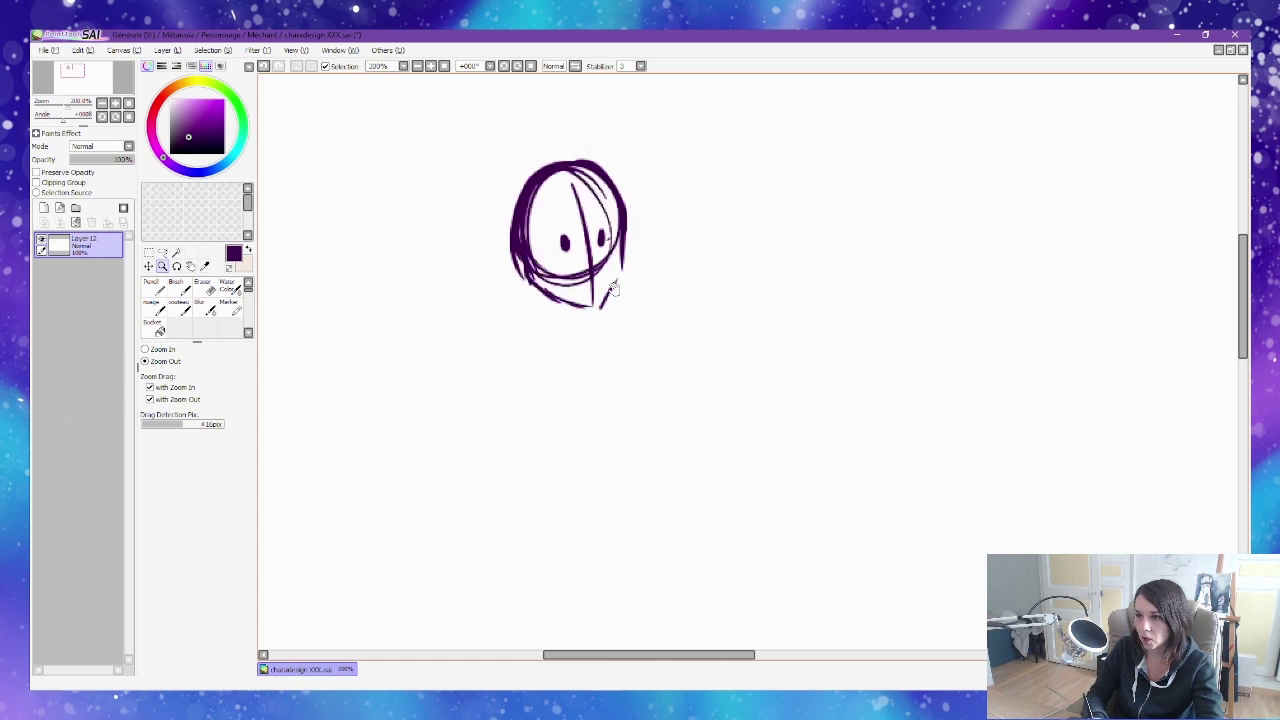
key("b")
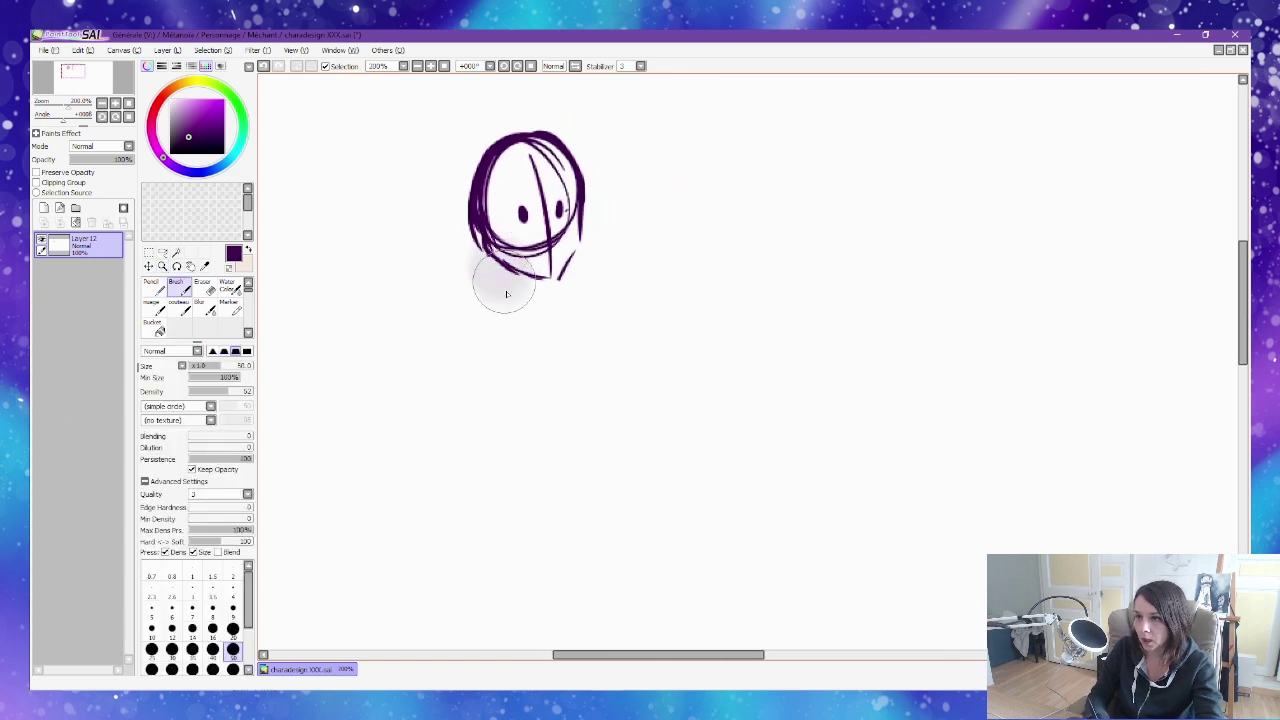
key("ctrl")
key("n")
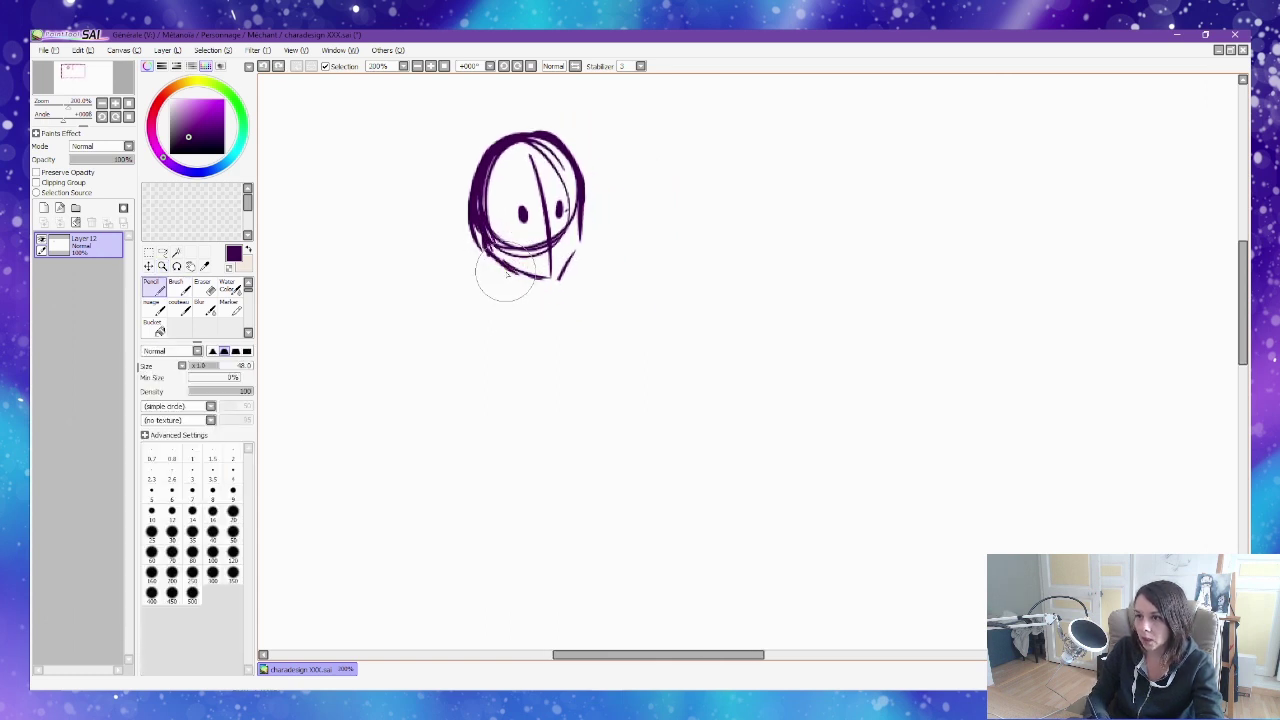
left_click_drag(491, 258, 503, 294)
mouse_move(573, 257)
left_mouse_down()
mouse_move(570, 296)
mouse_move(443, 323)
left_mouse_up()
left_click_drag(570, 296, 614, 318)
Rough out the torso and both hanging arms of the standing figure beneath the shoulders.
key("ctrl+minus")
left_click_drag(495, 268, 519, 336)
left_click_drag(598, 259, 578, 336)
left_click_drag(527, 338, 579, 336)
left_click_drag(560, 330, 569, 288)
mouse_move(529, 304)
left_mouse_down()
mouse_move(532, 338)
mouse_move(603, 378)
left_mouse_up()
left_click_drag(510, 212, 472, 345)
left_click_drag(518, 245, 478, 425)
left_click_drag(598, 215, 615, 435)
left_click_drag(600, 290, 605, 390)
Sketch the figure's hips and the inner and outer contours of both legs.
left_click_drag(548, 390, 546, 458)
left_click_drag(513, 366, 512, 515)
left_click_drag(551, 405, 539, 540)
left_click_drag(564, 410, 590, 532)
left_click_drag(606, 382, 621, 505)
left_click_drag(691, 437, 686, 263)
Rough in the knees, calves and feet to finish the full-body base sketch.
left_click_drag(512, 346, 500, 470)
left_click_drag(585, 350, 596, 465)
left_click_drag(612, 340, 627, 490)
left_click_drag(596, 436, 600, 482)
left_click_drag(519, 455, 528, 495)
left_click_drag(500, 470, 516, 505)
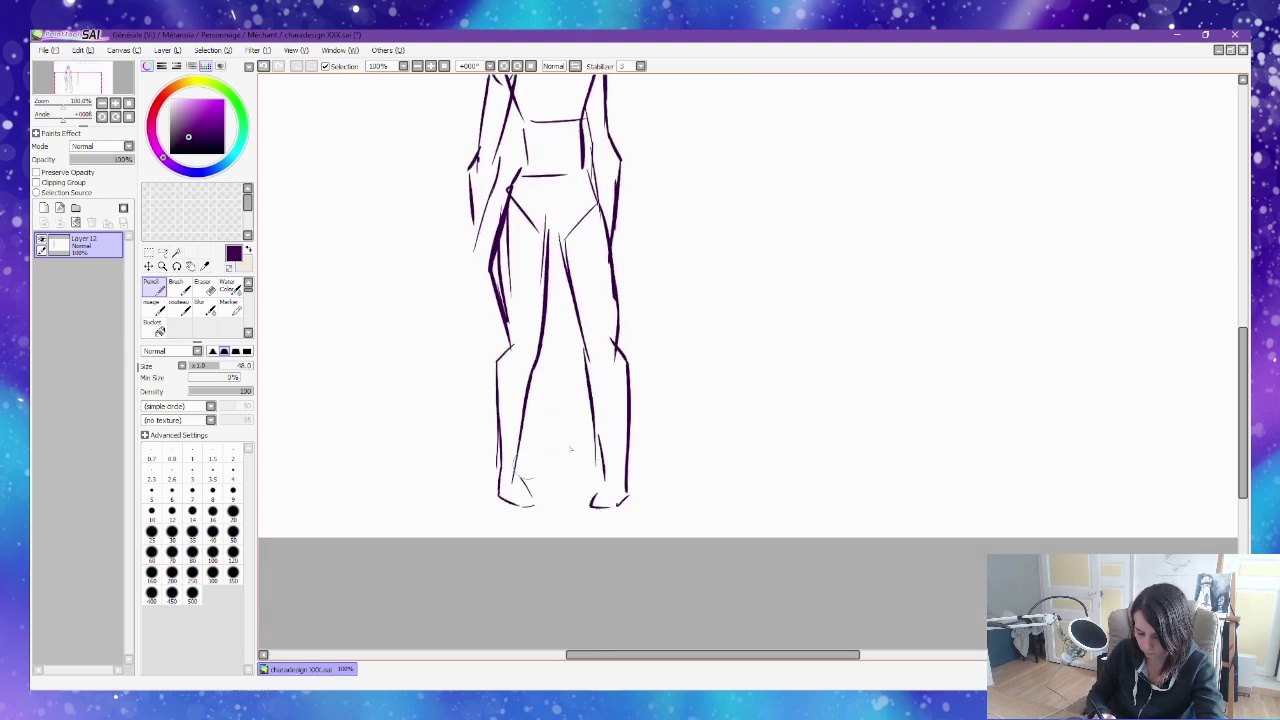
left_click_drag(621, 485, 606, 506)
Lower the rough sketch layer's opacity to 11% and add a new layer above it.
left_click_drag(696, 298, 726, 458)
left_click(76, 159)
left_click(43, 207)
scroll(587, 146, "up", 5)
Draw both eyes with arched upper lids over the faded sketch, using the Pencil at size 14.
left_click(192, 511)
left_click_drag(565, 190, 600, 345)
key("ctrl+z")
left_click_drag(589, 226, 628, 226)
left_click_drag(464, 245, 632, 222)
Outline the far cheek, chin and jaw of the three-quarter face, correcting the strokes with the eraser.
mouse_move(640, 178)
left_mouse_down()
mouse_move(641, 327)
mouse_move(597, 400)
mouse_move(550, 413)
left_mouse_up()
key("ctrl+z")
mouse_move(390, 272)
left_mouse_down()
mouse_move(469, 383)
mouse_move(549, 412)
mouse_move(421, 302)
mouse_move(450, 366)
mouse_move(590, 411)
mouse_move(610, 388)
left_mouse_up()
key("e")
key("n")
key("e")
key("n")
key("ctrl+z")
key("e")
key("n")
left_click_drag(626, 356, 600, 408)
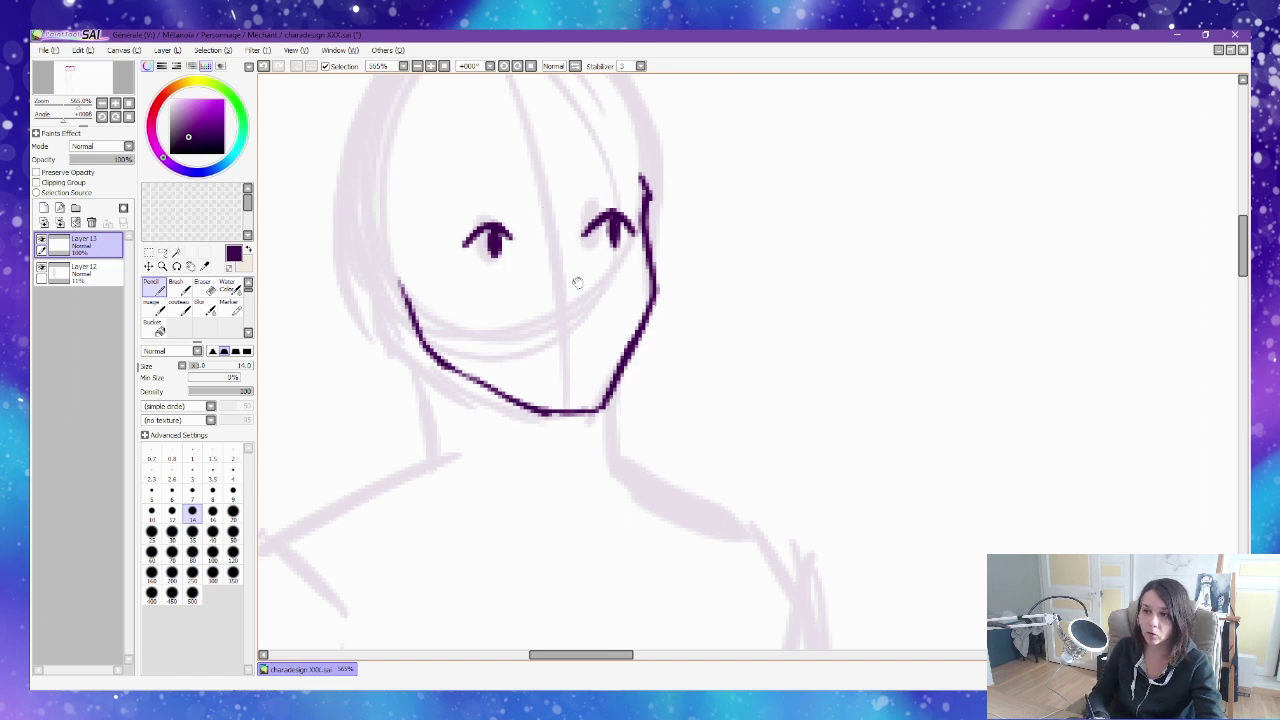
Draw a small nose with nostril marks between the eyes and the chin.
scroll(577, 283, "up", 2)
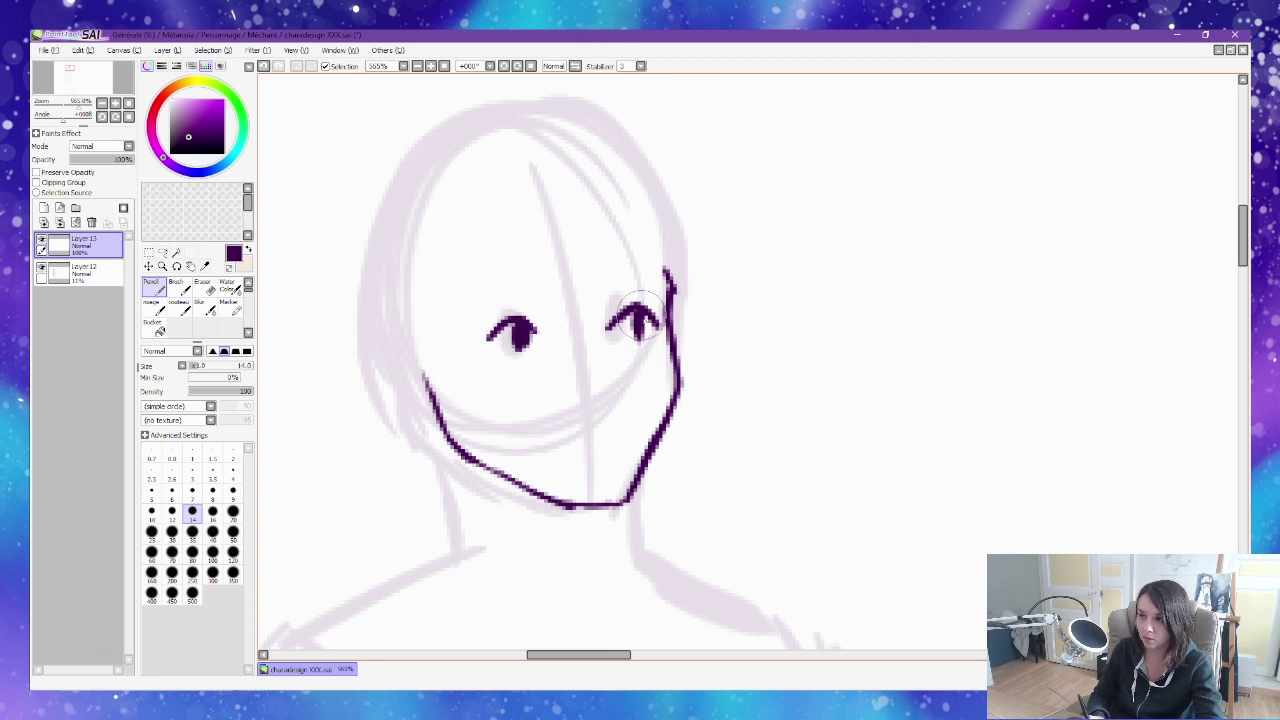
scroll(614, 405, "down", 1)
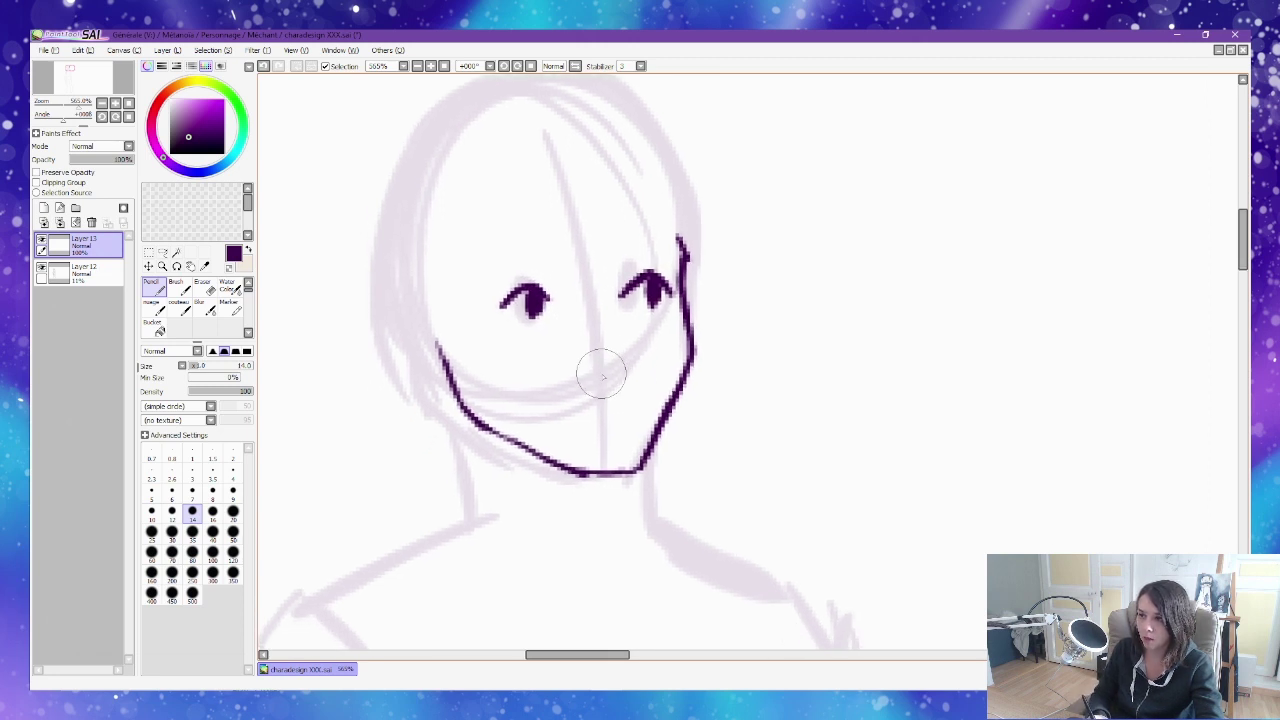
mouse_move(620, 372)
left_mouse_down()
mouse_move(619, 334)
mouse_move(630, 354)
mouse_move(620, 366)
mouse_move(588, 375)
left_mouse_up()
left_click_drag(599, 365, 599, 375)
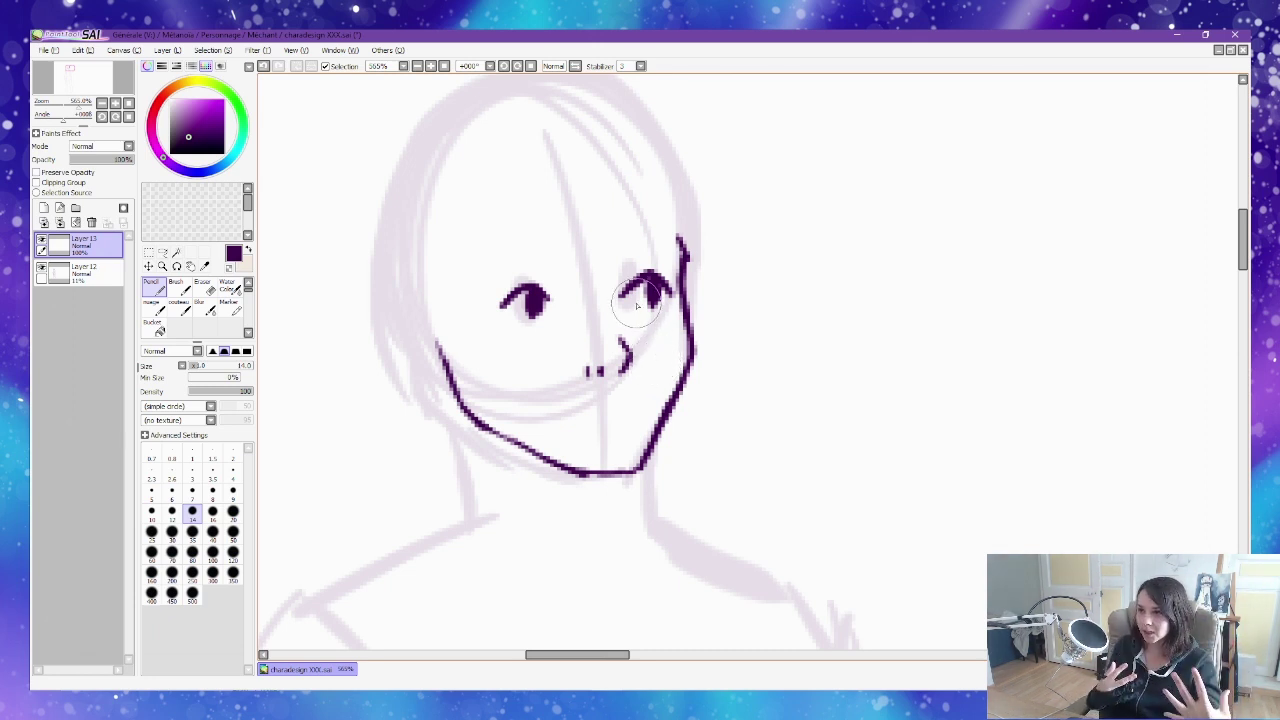
Draw both sides of the neck below the jaw and clean up the near jawline with the eraser.
scroll(591, 491, "down", 3)
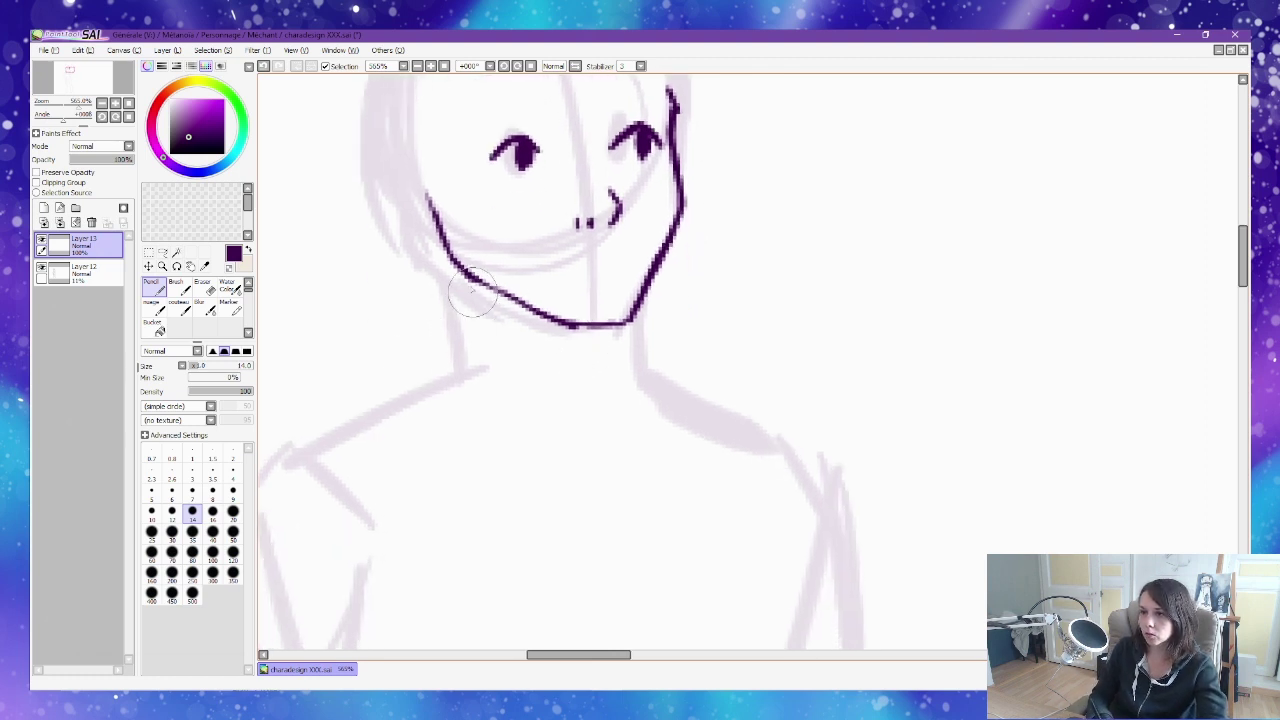
left_click_drag(456, 268, 464, 381)
left_click_drag(625, 330, 628, 374)
scroll(628, 330, "up", 3)
key("e")
mouse_move(448, 353)
left_mouse_down()
mouse_move(456, 397)
mouse_move(548, 464)
left_mouse_up()
key("n")
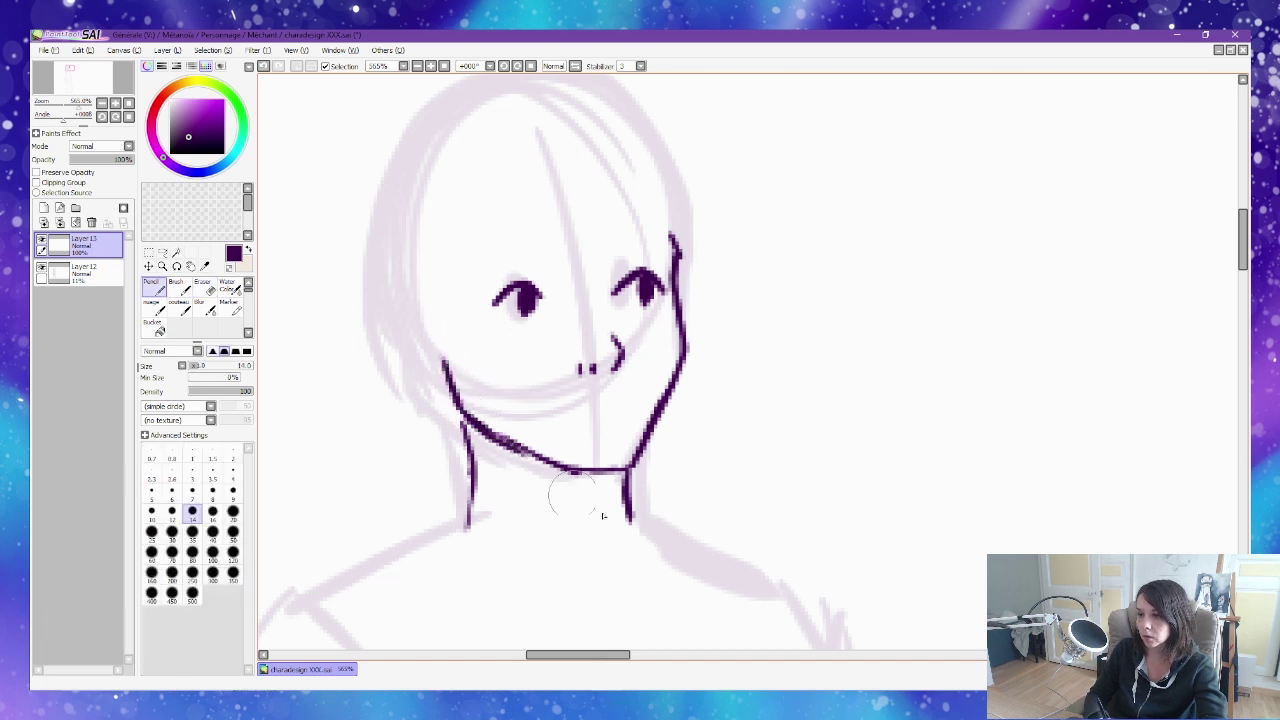
Thicken the near eye's upper lid and redraw the jawline as a smoother curve down to the chin.
scroll(620, 274, "up", 1)
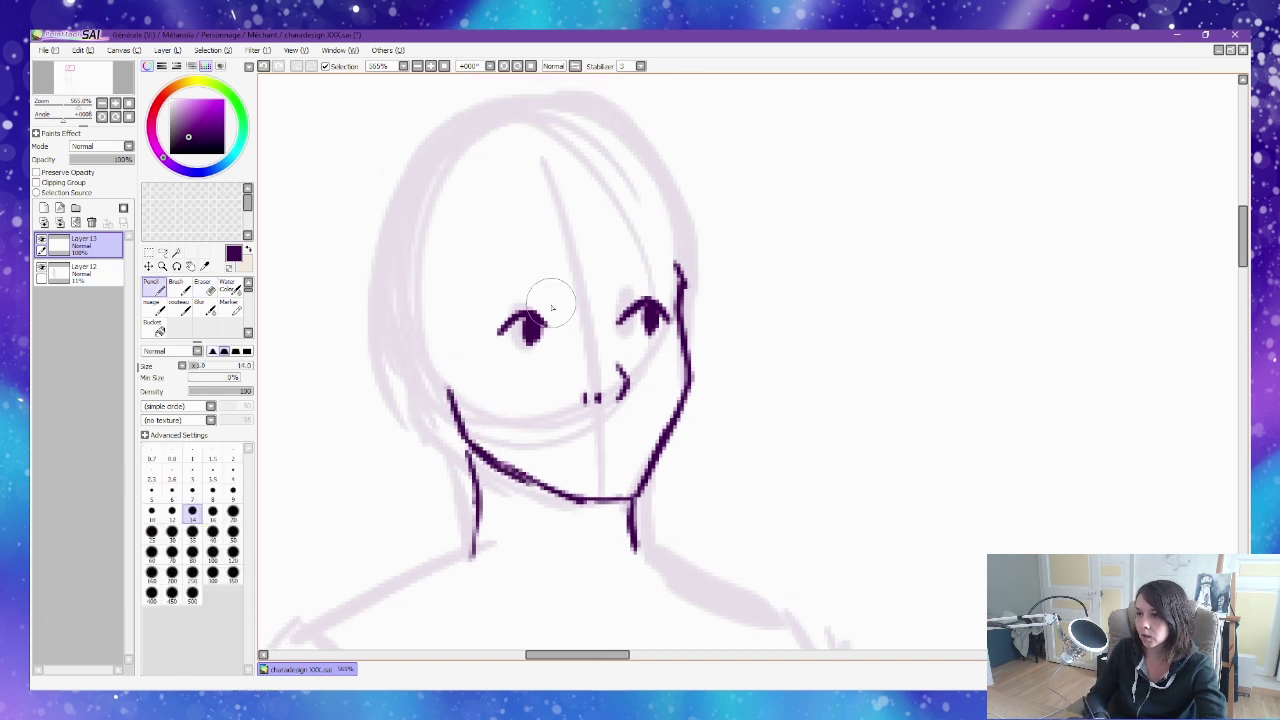
mouse_move(533, 309)
left_mouse_down()
mouse_move(550, 325)
mouse_move(525, 309)
mouse_move(500, 325)
left_mouse_up()
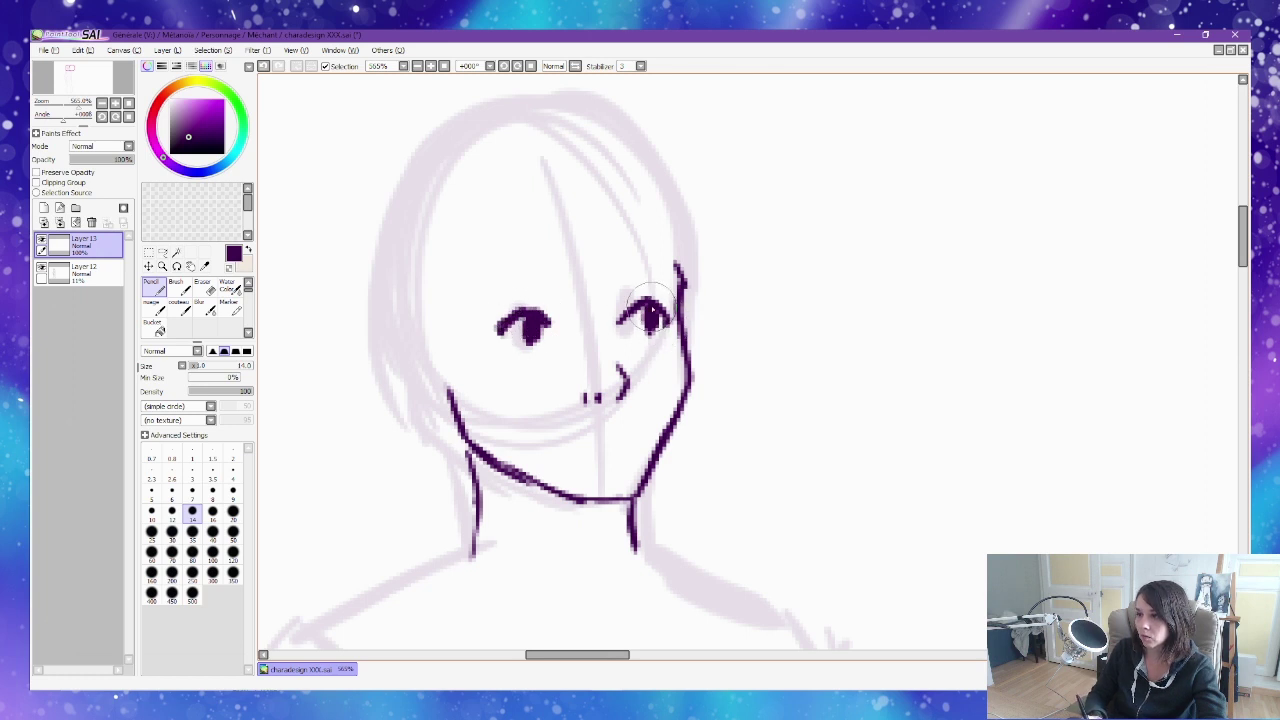
scroll(630, 226, "down", 2)
key("e")
mouse_move(506, 402)
left_mouse_down()
mouse_move(497, 389)
mouse_move(559, 422)
left_mouse_up()
key("n")
mouse_move(470, 386)
left_mouse_down()
mouse_move(553, 435)
mouse_move(514, 415)
mouse_move(566, 435)
mouse_move(646, 405)
mouse_move(586, 427)
mouse_move(625, 432)
mouse_move(558, 433)
mouse_move(591, 445)
mouse_move(634, 432)
left_mouse_up()
key("e")
key("n")
Outline the bald skull from the far temple around to the near jaw and erase excess line at the crown.
scroll(679, 204, "down", 1)
mouse_move(686, 208)
left_mouse_down()
mouse_move(459, 203)
mouse_move(497, 362)
left_mouse_up()
mouse_move(688, 212)
left_mouse_down()
mouse_move(480, 160)
mouse_move(668, 190)
mouse_move(457, 210)
left_mouse_up()
key("e")
key("n")
key("e")
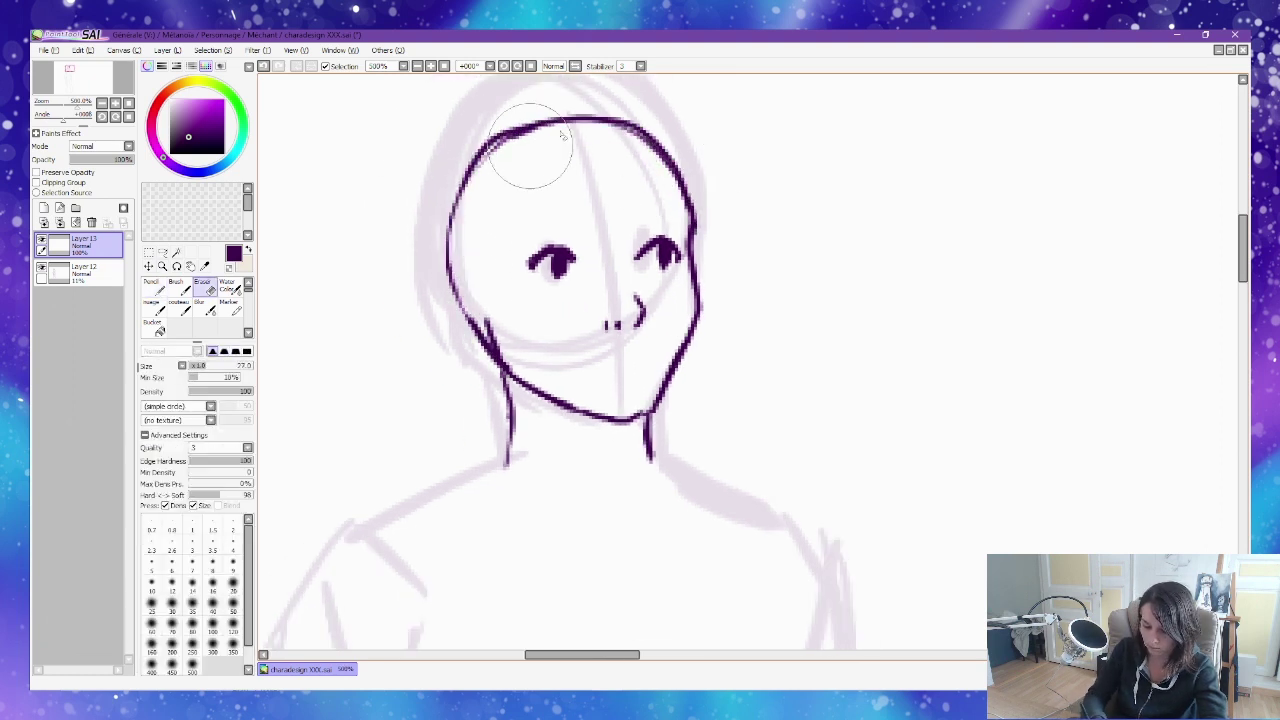
left_click_drag(462, 263, 707, 152)
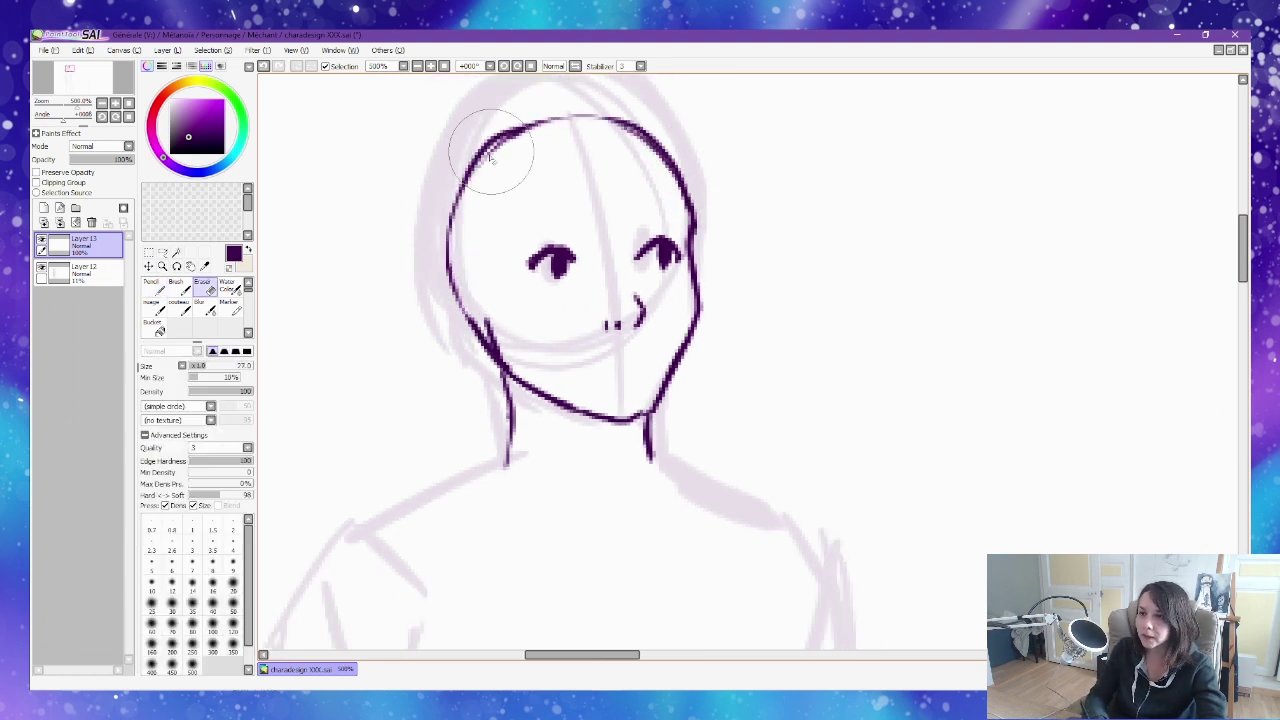
Erase the uneven crown line and redraw the top and back of the skull as one rounded contour.
key("n")
mouse_move(492, 150)
left_mouse_down()
mouse_move(537, 110)
mouse_move(523, 118)
mouse_move(581, 110)
mouse_move(640, 130)
mouse_move(667, 156)
mouse_move(685, 227)
left_mouse_up()
key("e")
mouse_move(620, 124)
left_mouse_down()
mouse_move(517, 157)
mouse_move(497, 200)
mouse_move(642, 138)
mouse_move(559, 114)
mouse_move(498, 137)
left_mouse_up()
key("n")
key("e")
left_click_drag(576, 119, 514, 134)
key("n")
mouse_move(583, 108)
left_mouse_down()
mouse_move(514, 121)
mouse_move(472, 328)
left_mouse_up()
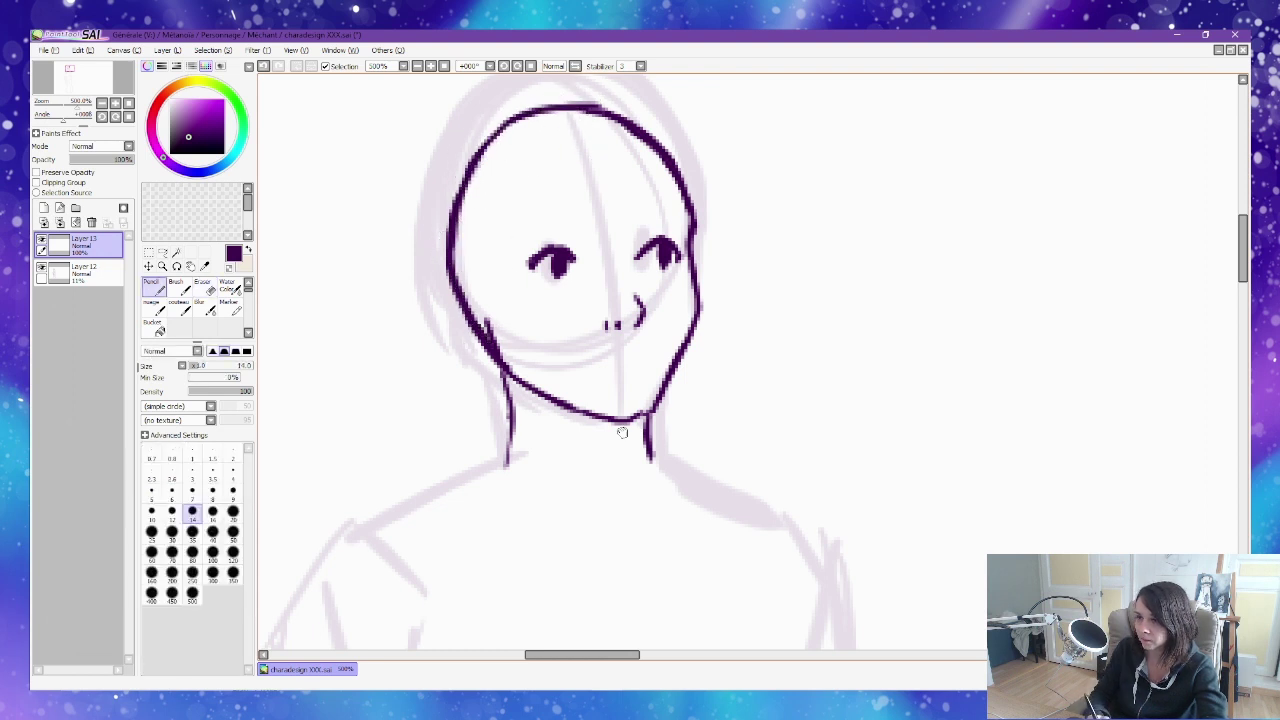
Draw clean shoulder lines out from the neck over the faded sketch.
left_click(769, 400, "ctrl+alt")
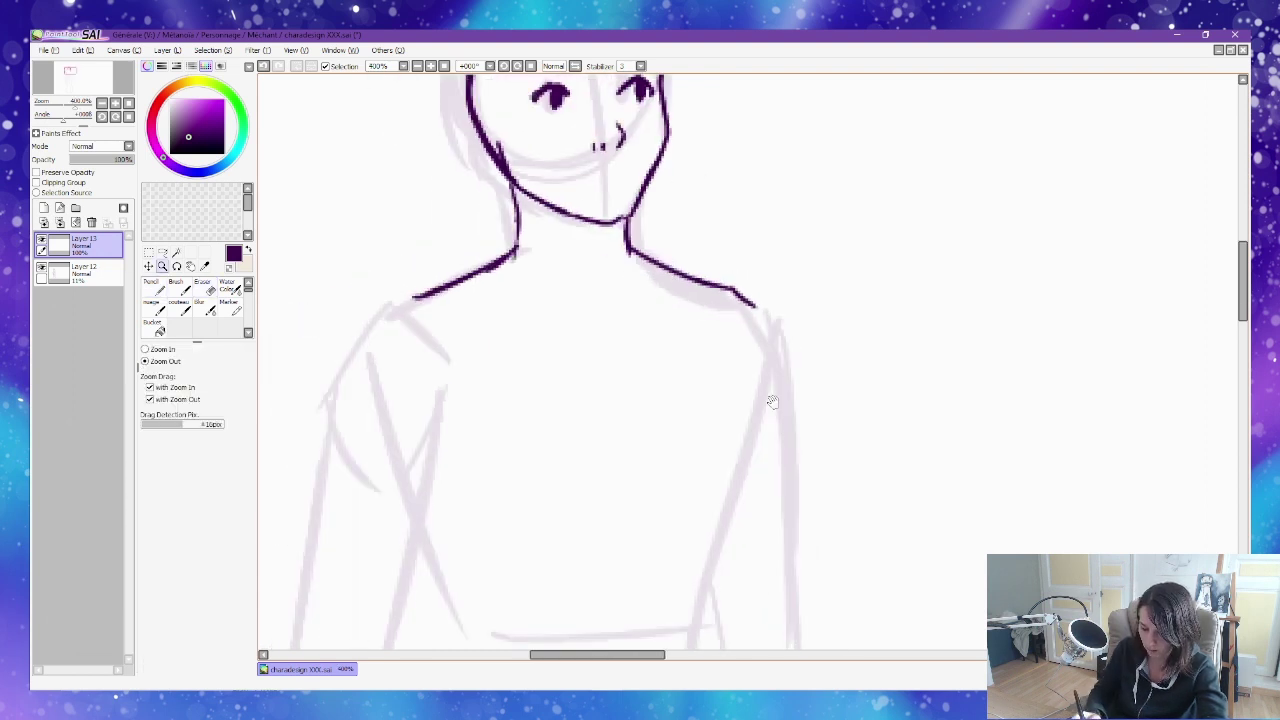
left_click_drag(769, 400, 727, 491)
key("e")
key("n")
mouse_move(626, 198)
left_mouse_down()
mouse_move(596, 298)
mouse_move(590, 266)
left_mouse_up()
left_click_drag(614, 432, 806, 262)
Draw clean contours for the arms and the sides of the torso, erasing stray marks.
key("e")
mouse_move(566, 220)
left_mouse_down()
mouse_move(655, 184)
mouse_move(483, 319)
left_mouse_up()
key("n")
left_click_drag(483, 208, 453, 482)
left_click_drag(607, 212, 521, 506)
left_click_drag(566, 226, 543, 405)
left_click_drag(431, 232, 412, 600)
left_click_drag(732, 215, 703, 339)
Outline the hips and the swimsuit bottom at the base of the torso.
scroll(533, 357, "down", 2)
left_click_drag(624, 400, 642, 151)
left_click_drag(638, 190, 565, 332)
left_click_drag(471, 291, 564, 331)
left_click_drag(600, 340, 639, 244)
Draw the clean contours of both legs following the faded sketch.
left_click_drag(510, 200, 524, 414)
left_click_drag(604, 250, 585, 461)
left_click_drag(628, 251, 670, 425)
mouse_move(704, 195)
left_mouse_down()
mouse_move(739, 365)
mouse_move(814, 302)
left_mouse_up()
left_click_drag(648, 356, 628, 354)
left_click_drag(600, 366, 582, 626)
Refine the lower body's line work over the sketch, erasing and redrawing uneven strokes.
left_click_drag(643, 486, 600, 214)
left_click_drag(548, 350, 606, 411)
key("e")
key("n")
mouse_move(719, 88)
left_mouse_down()
mouse_move(546, 234)
mouse_move(572, 543)
left_mouse_up()
key("e")
mouse_move(605, 222)
left_mouse_down()
mouse_move(612, 525)
mouse_move(610, 495)
left_mouse_up()
key("n")
left_click_drag(583, 512, 551, 348)
mouse_move(560, 357)
left_mouse_down()
mouse_move(536, 380)
mouse_move(622, 386)
left_mouse_up()
Draw the chest with a halter-style swimsuit top and refine the surrounding torso lines.
key("e")
left_click_drag(562, 330, 545, 375)
key("n")
mouse_move(531, 263)
left_mouse_down()
mouse_move(542, 354)
mouse_move(622, 381)
left_mouse_up()
left_click_drag(580, 308, 618, 380)
left_click_drag(629, 210, 665, 390)
left_click(665, 390, "ctrl+alt")
left_click_drag(573, 180, 738, 500)
left_click_drag(738, 232, 609, 349)
left_click_drag(675, 429, 709, 300)
left_click_drag(555, 352, 595, 203)
Mark the navel on the belly and touch up the upper chest lines.
key("e")
key("n")
key("e")
key("n")
key("e")
key("n")
left_click_drag(570, 315, 570, 323)
left_click_drag(553, 205, 548, 218)
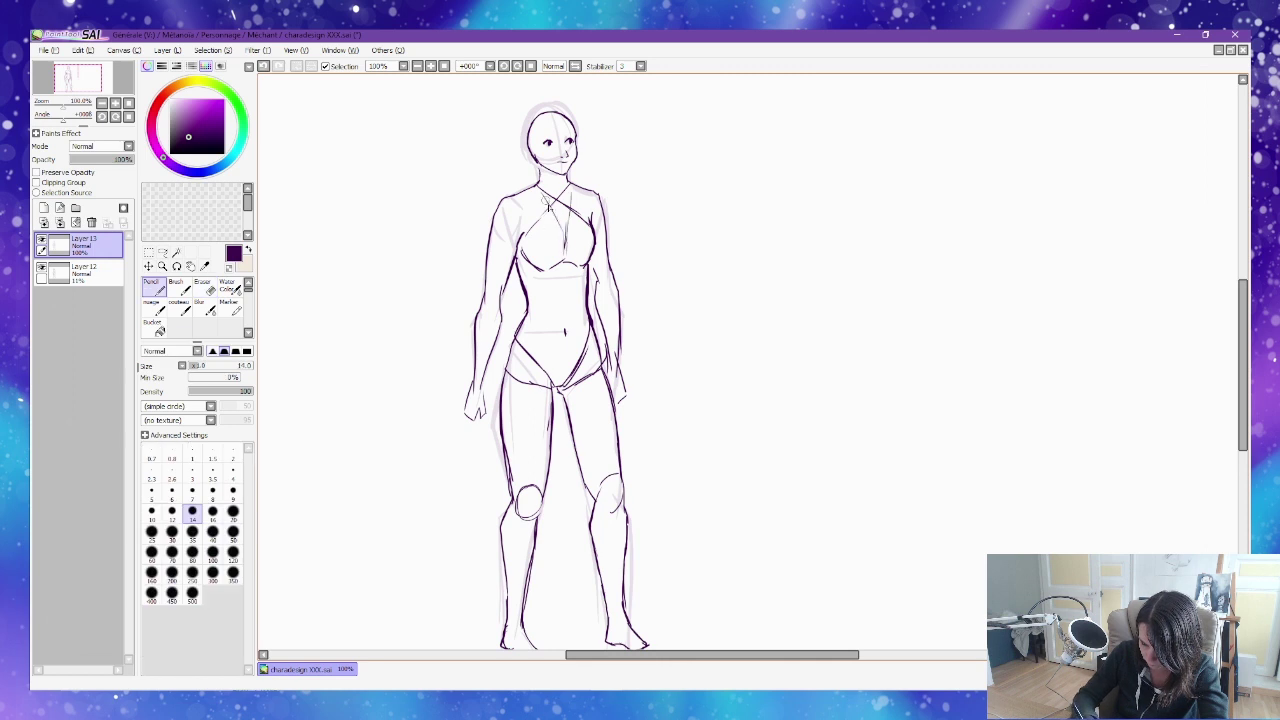
Redraw the eyes as dark ovals with lids and eyebrows, and add an ear on the near side of the head.
left_click(596, 203, "ctrl")
left_click_drag(597, 200, 597, 209)
left_click_drag(628, 196, 628, 208)
left_click_drag(554, 203, 560, 222)
key("space")
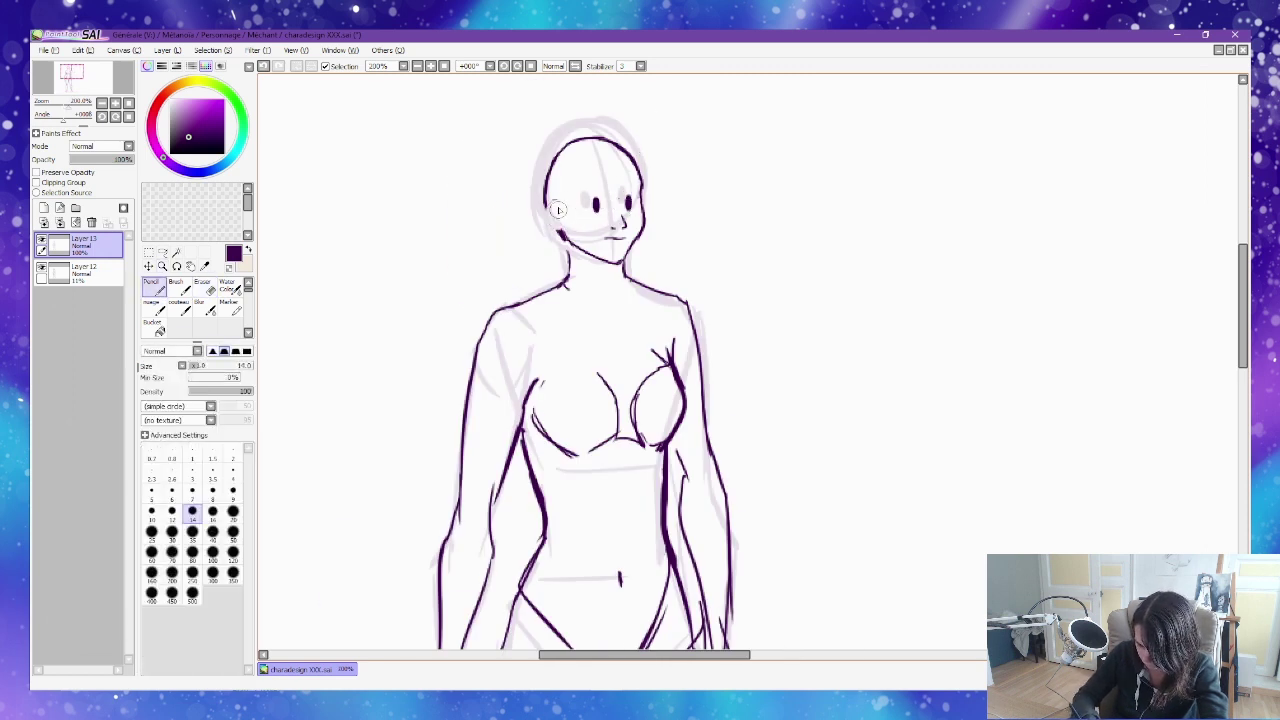
left_click_drag(648, 162, 634, 158)
left_click_drag(606, 199, 622, 201)
key("space")
left_click(630, 178, "ctrl+alt")
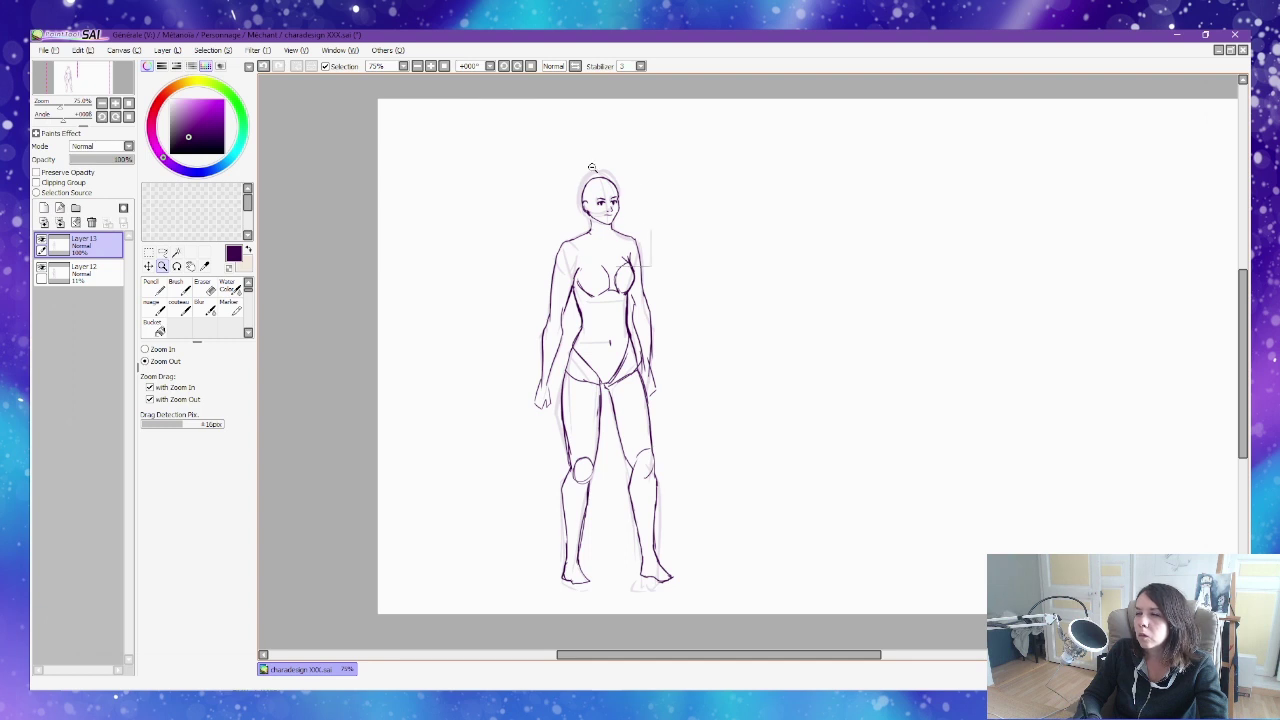
left_click_drag(618, 219, 609, 174)
left_click_drag(659, 310, 564, 194)
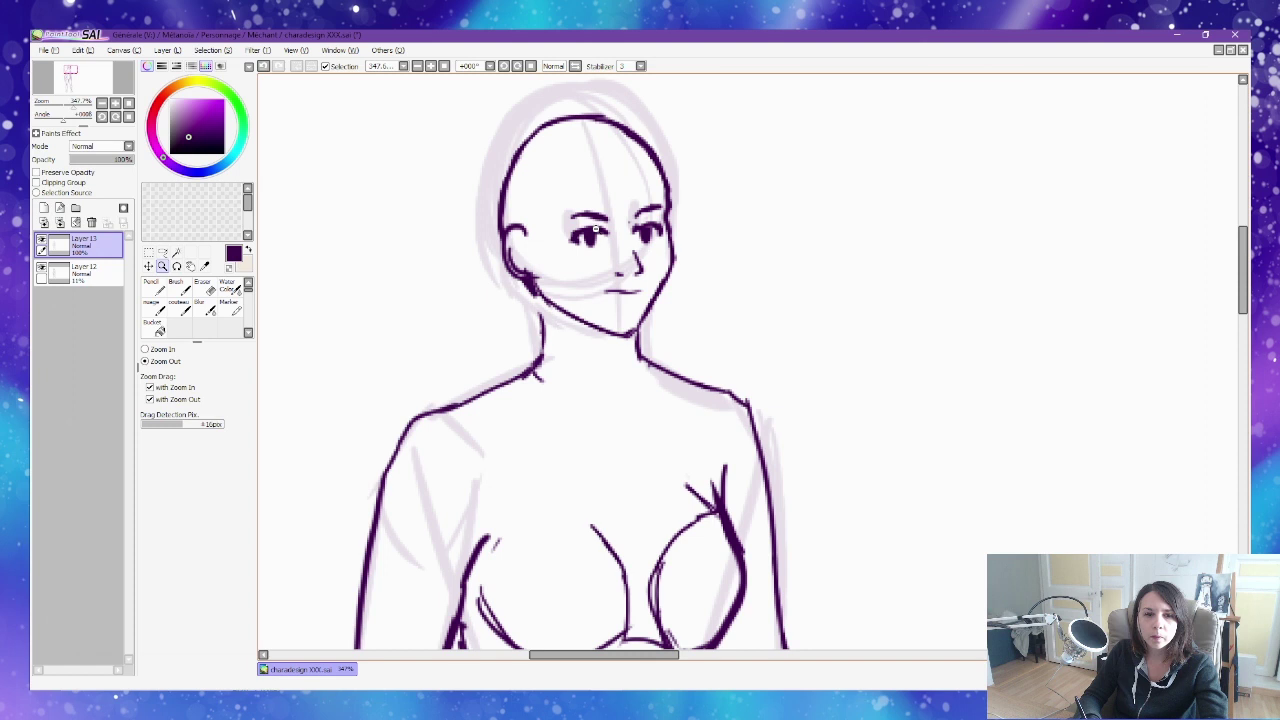
Lower the opacity of the cleaned-up body drawing's layer to 18%.
left_click(606, 254, "ctrl+alt")
left_click(607, 245, "ctrl+alt")
left_click(612, 238, "ctrl+alt")
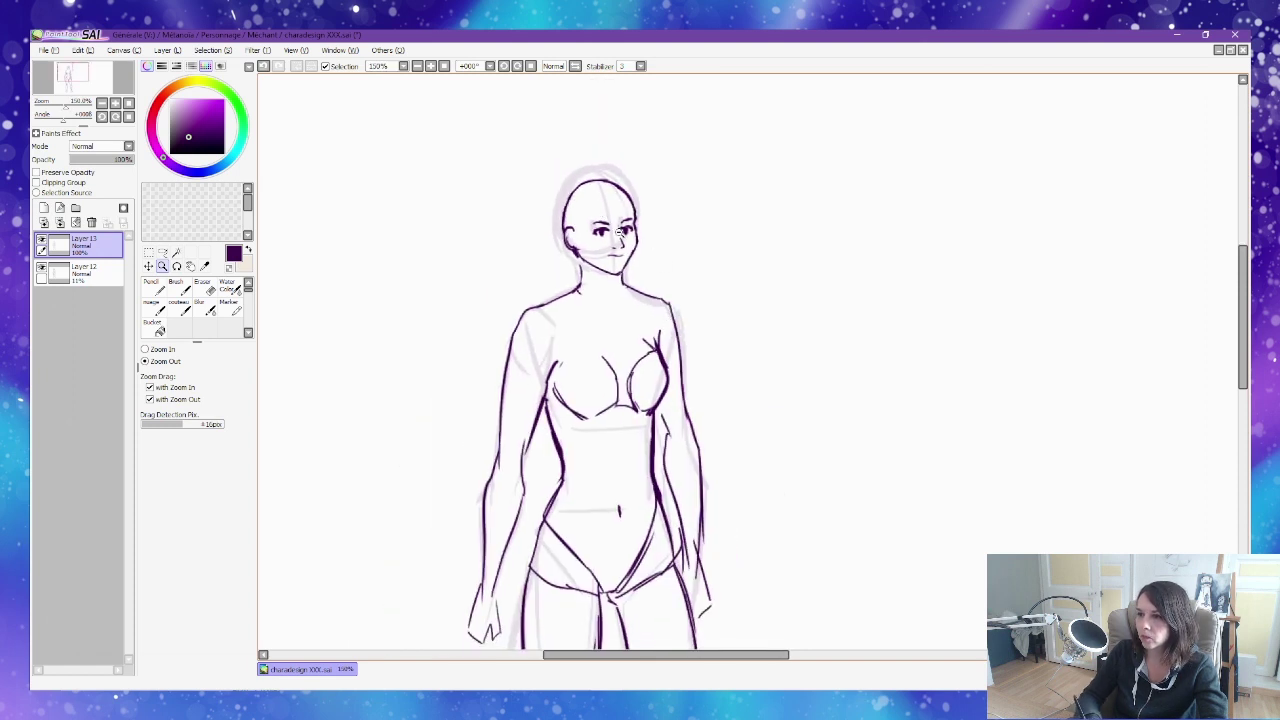
scroll(627, 283, "down", 2)
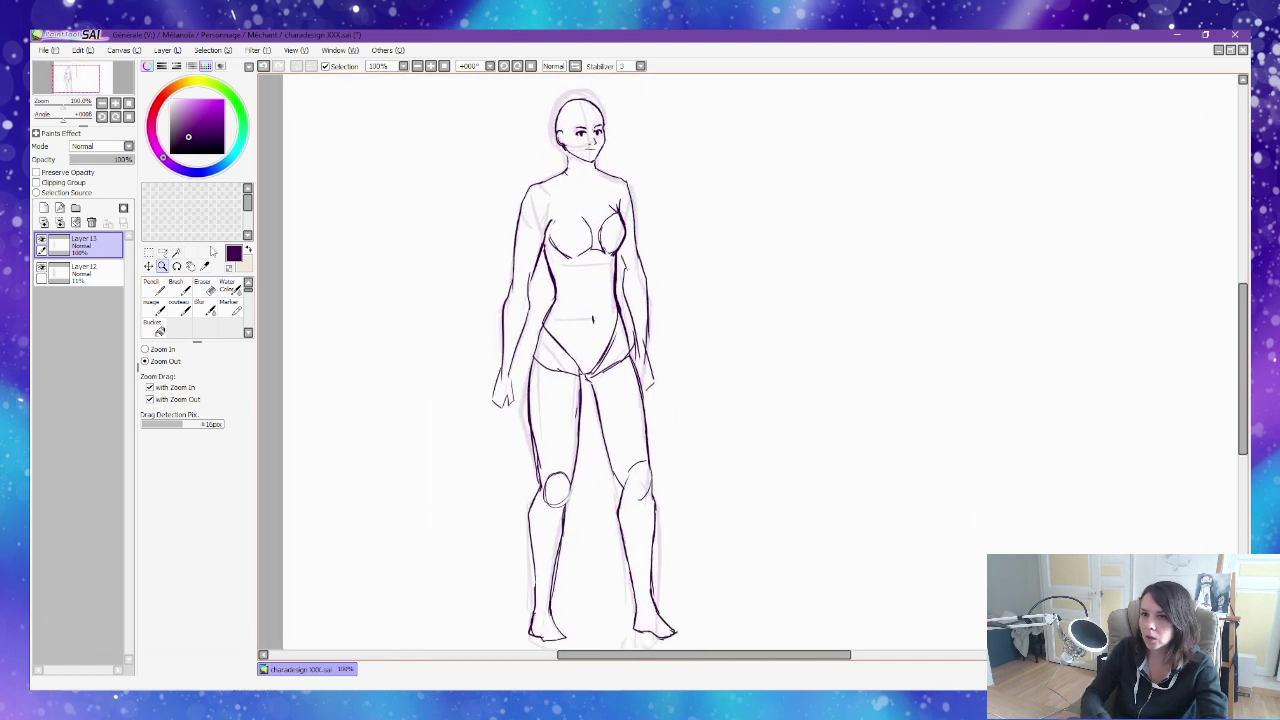
left_click_drag(99, 164, 90, 166)
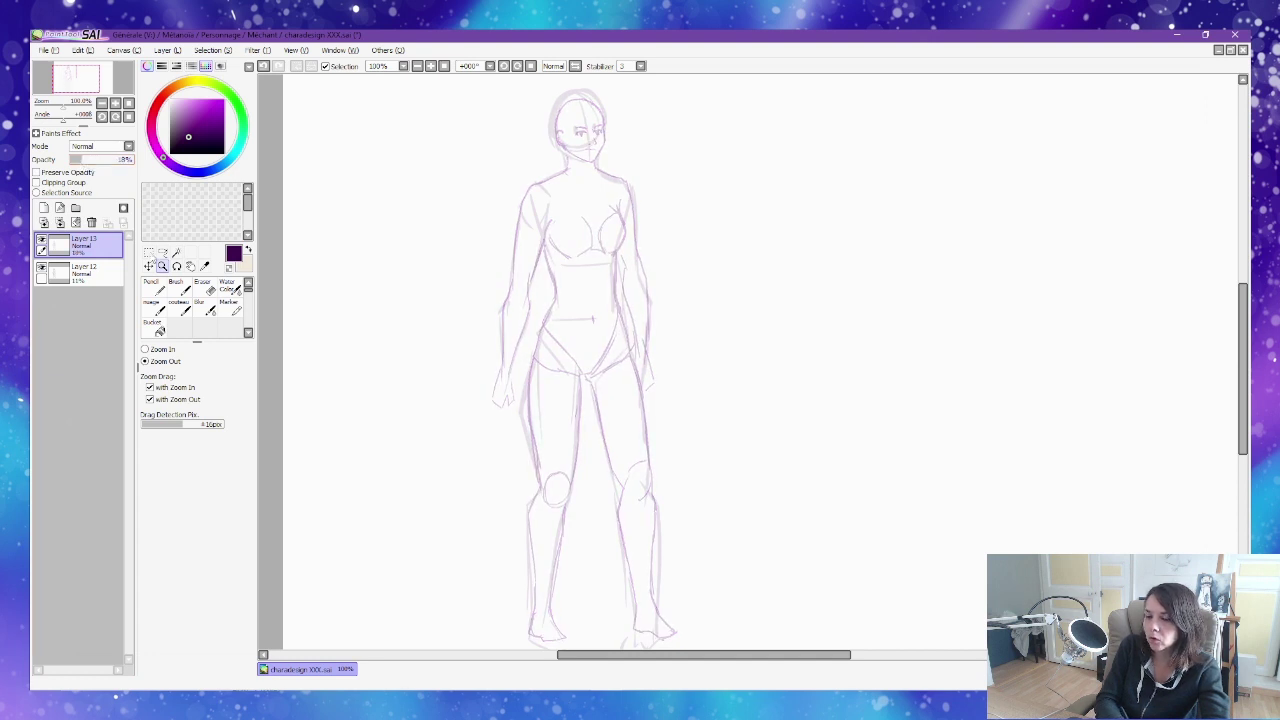
Add a new layer above the faded body drawing.
left_click(43, 207)
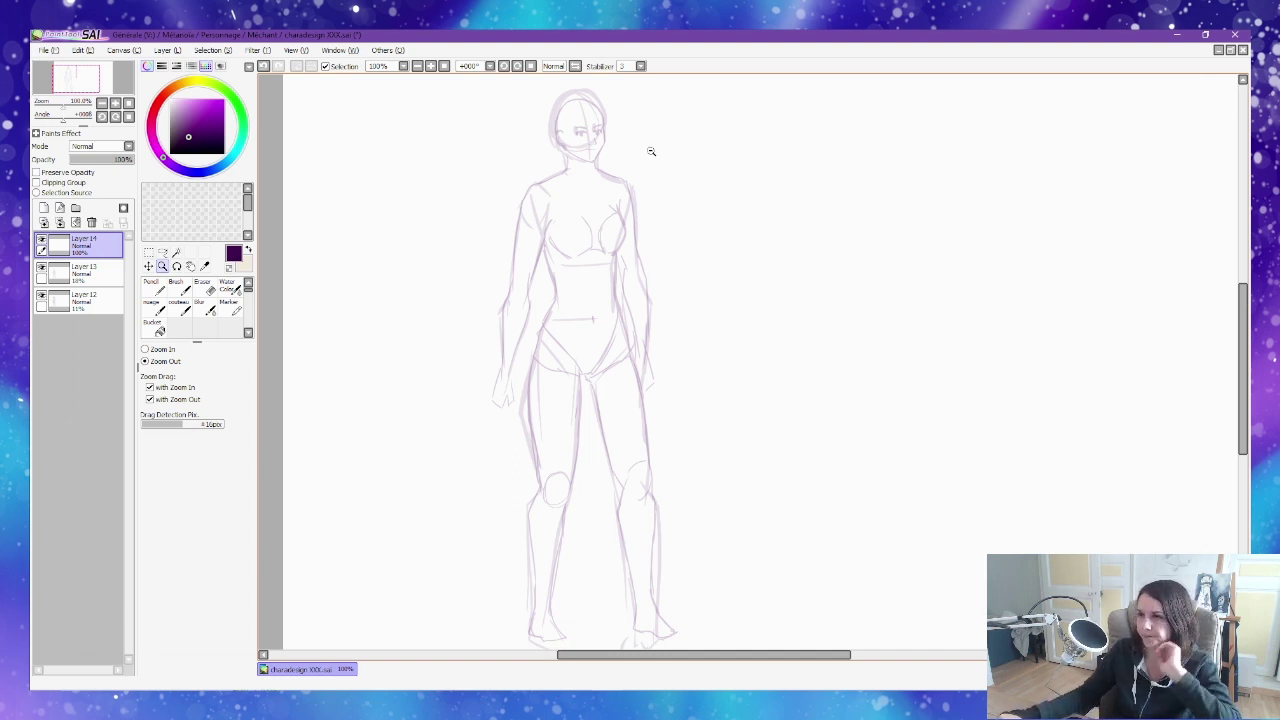
scroll(730, 443, "up", 1)
scroll(730, 443, "down", 1)
left_click(730, 443)
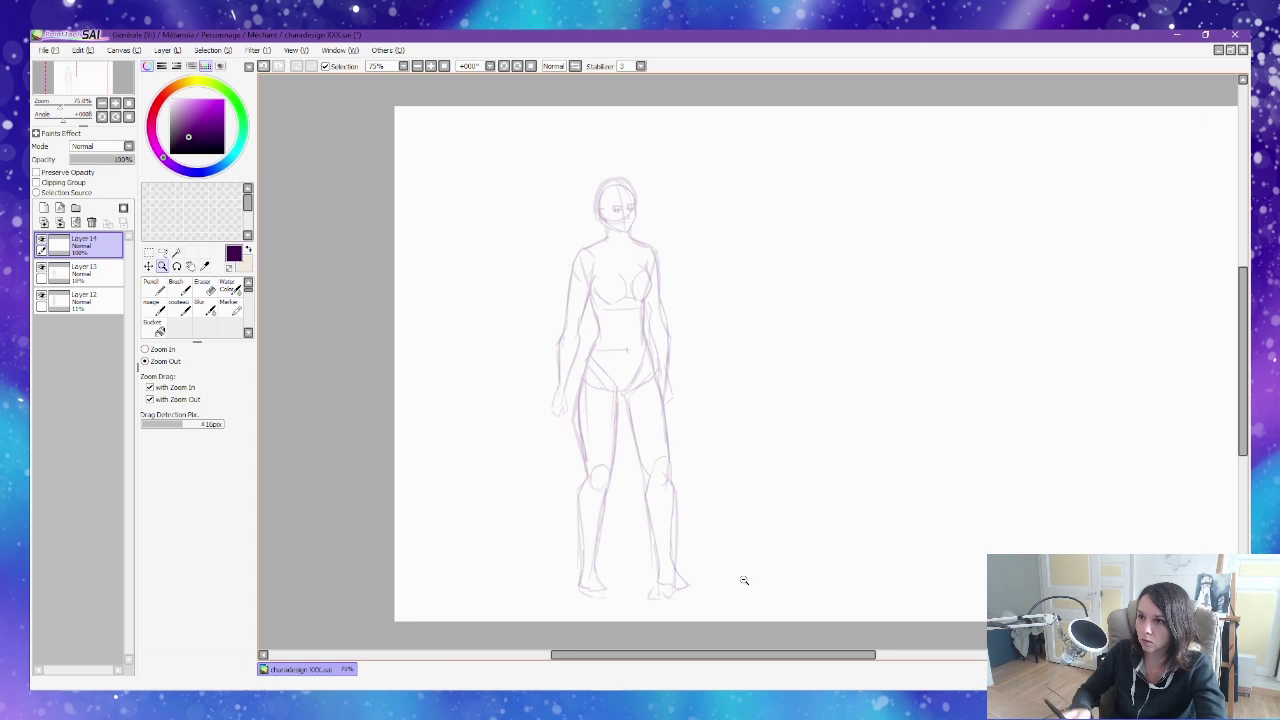
Paint a small solid dark purple character silhouette beside the body guide, using the Pencil at size 60.
key("n")
key("b")
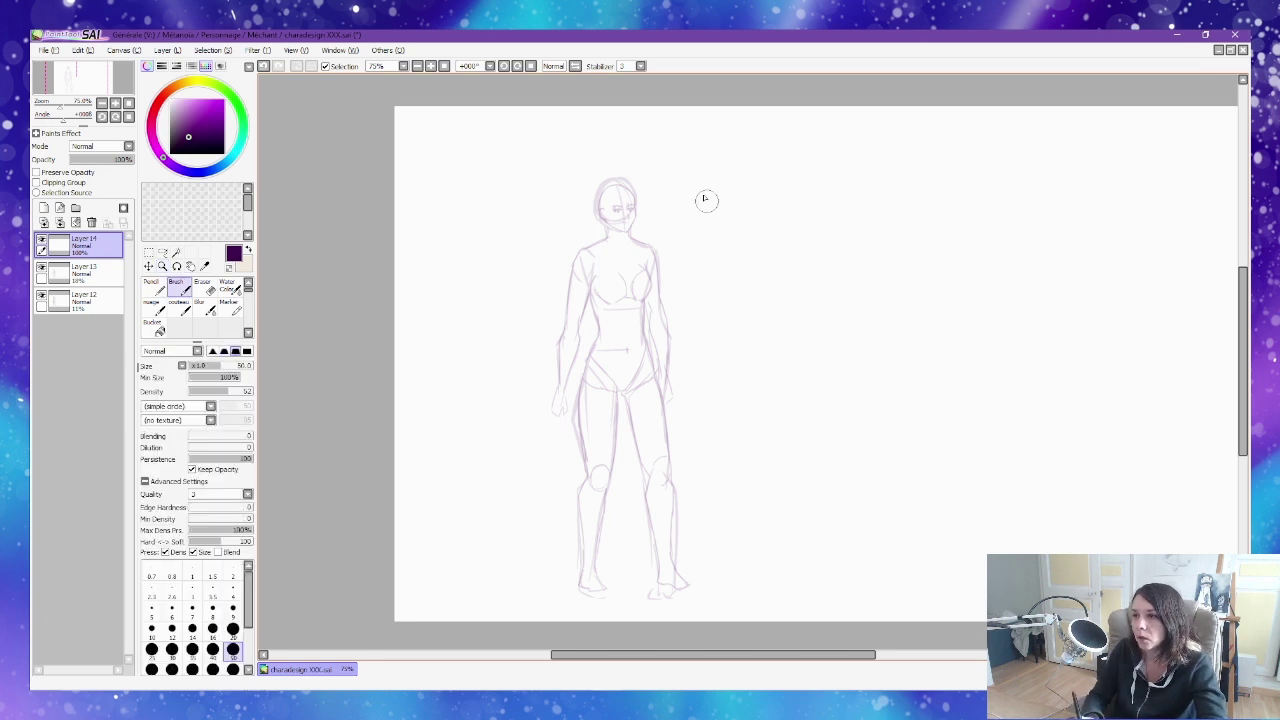
key("n")
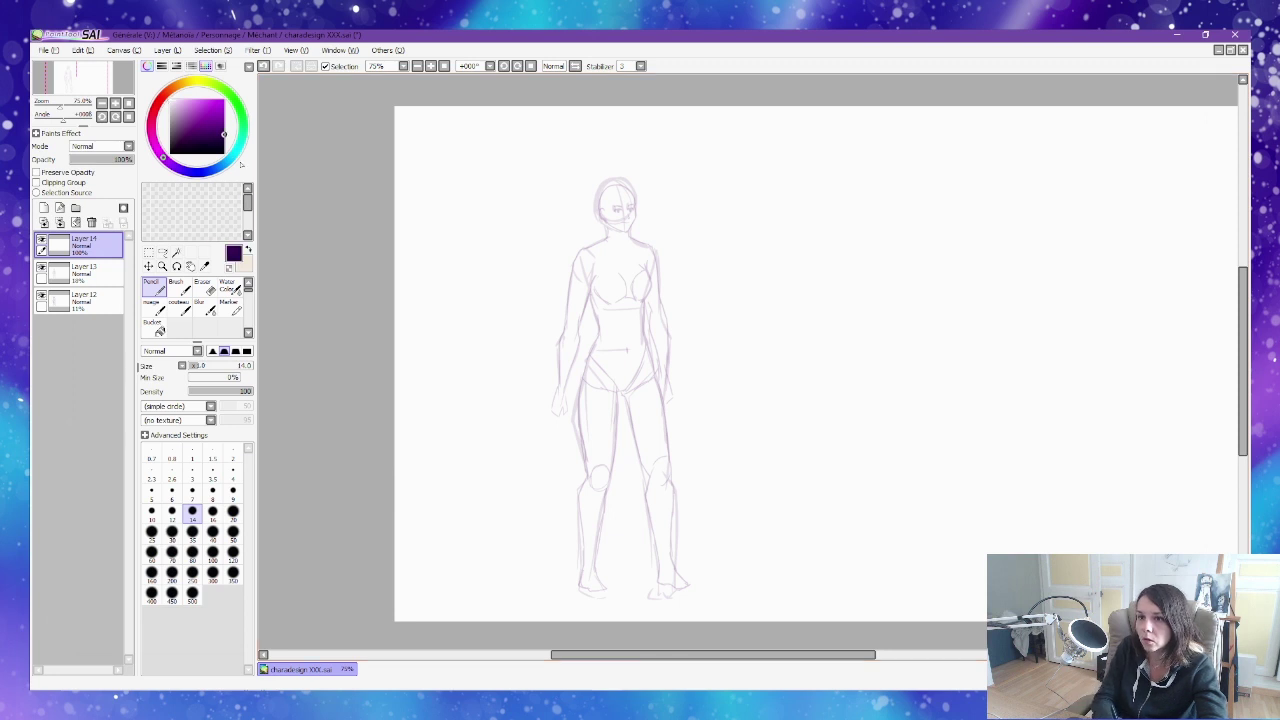
left_click_drag(207, 367, 229, 370)
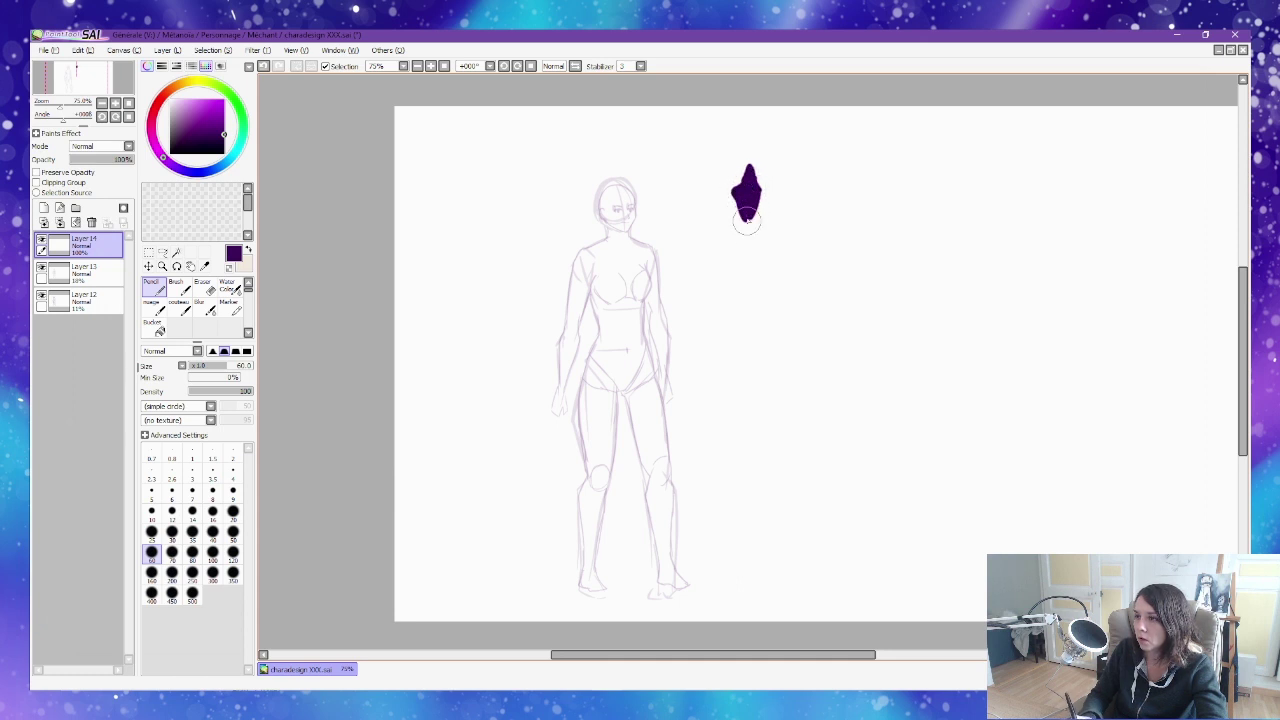
key("ctrl+space")
left_click(756, 202)
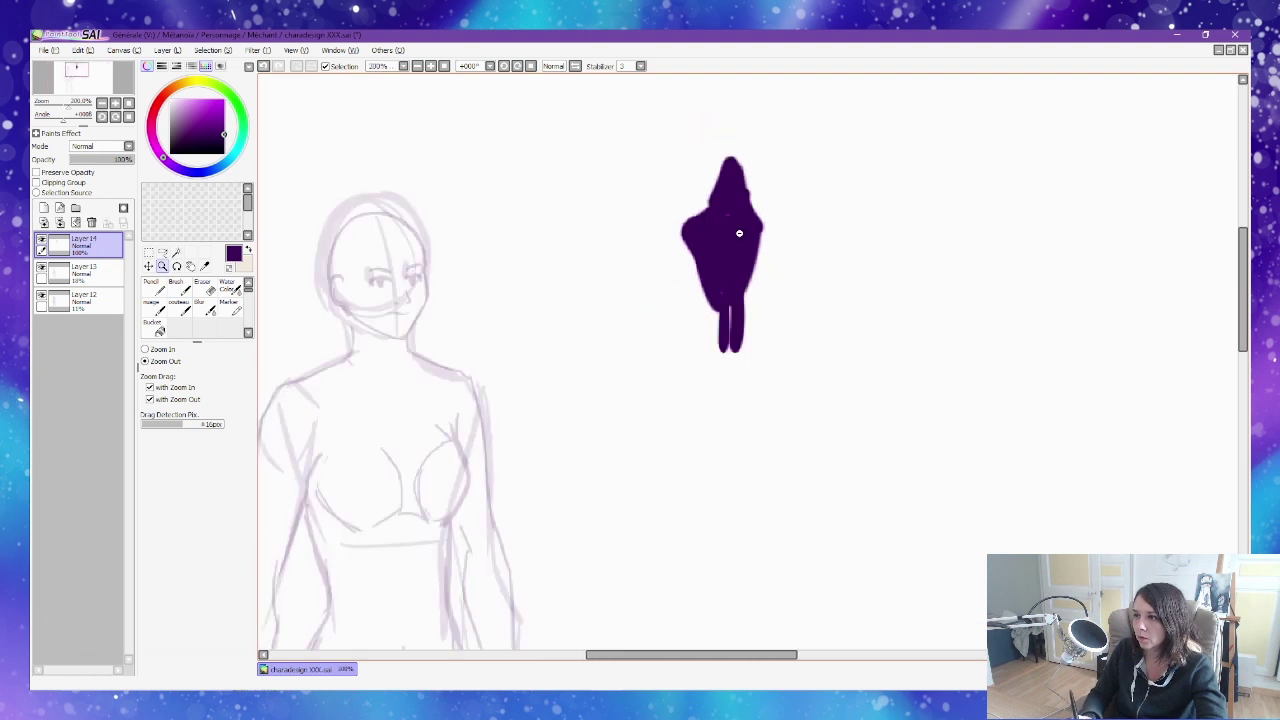
Erase around the small silhouette to narrow its body and separate the arms and legs, and extend one arm outward.
key("e")
left_click_drag(697, 252, 704, 335)
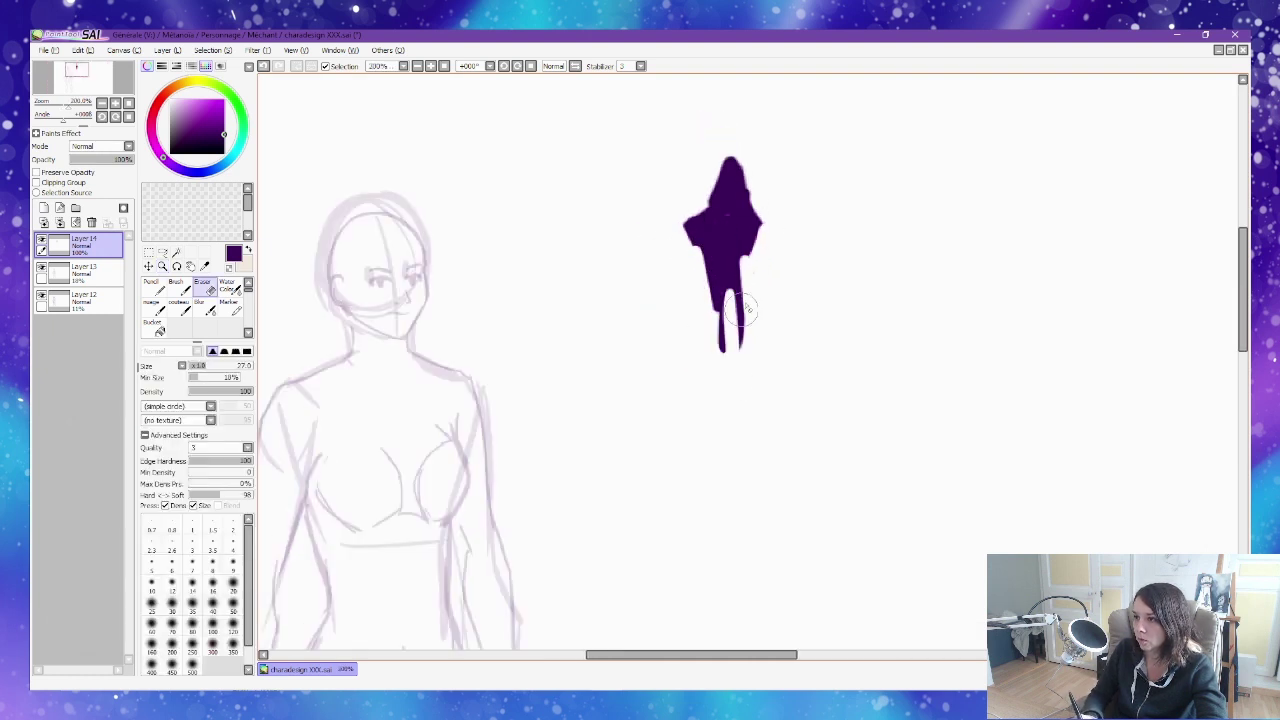
key("b")
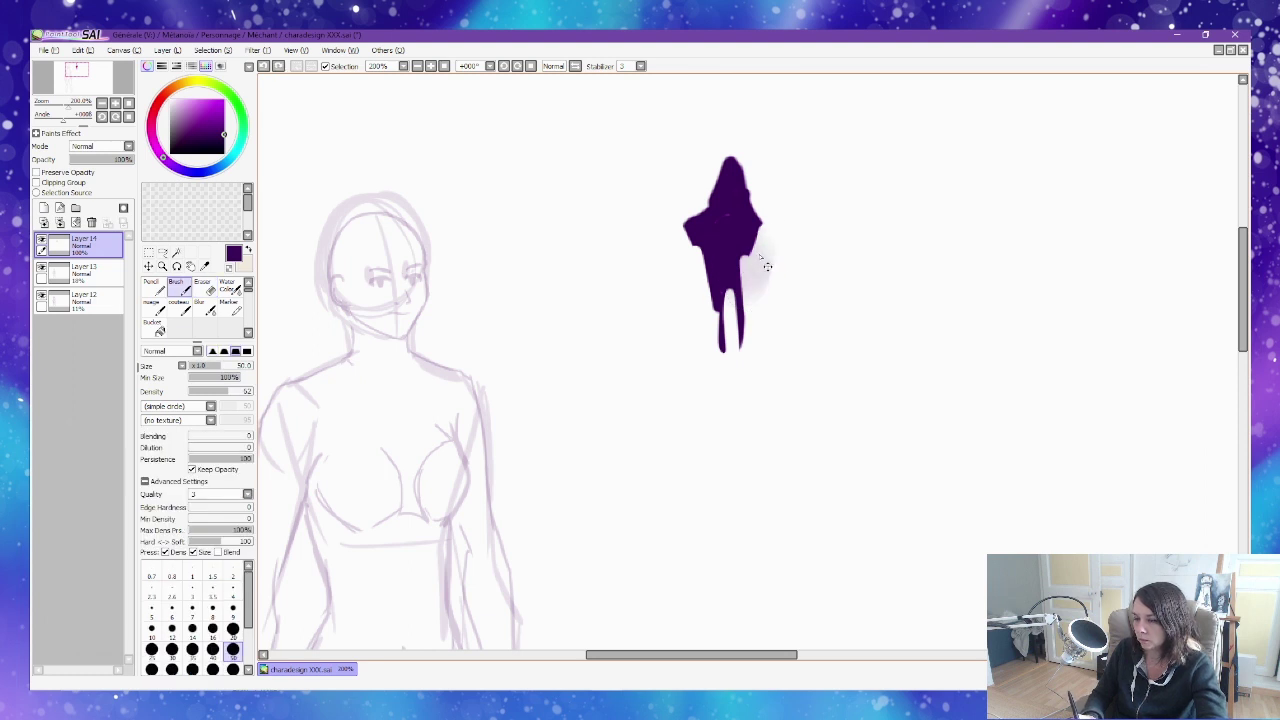
key("n")
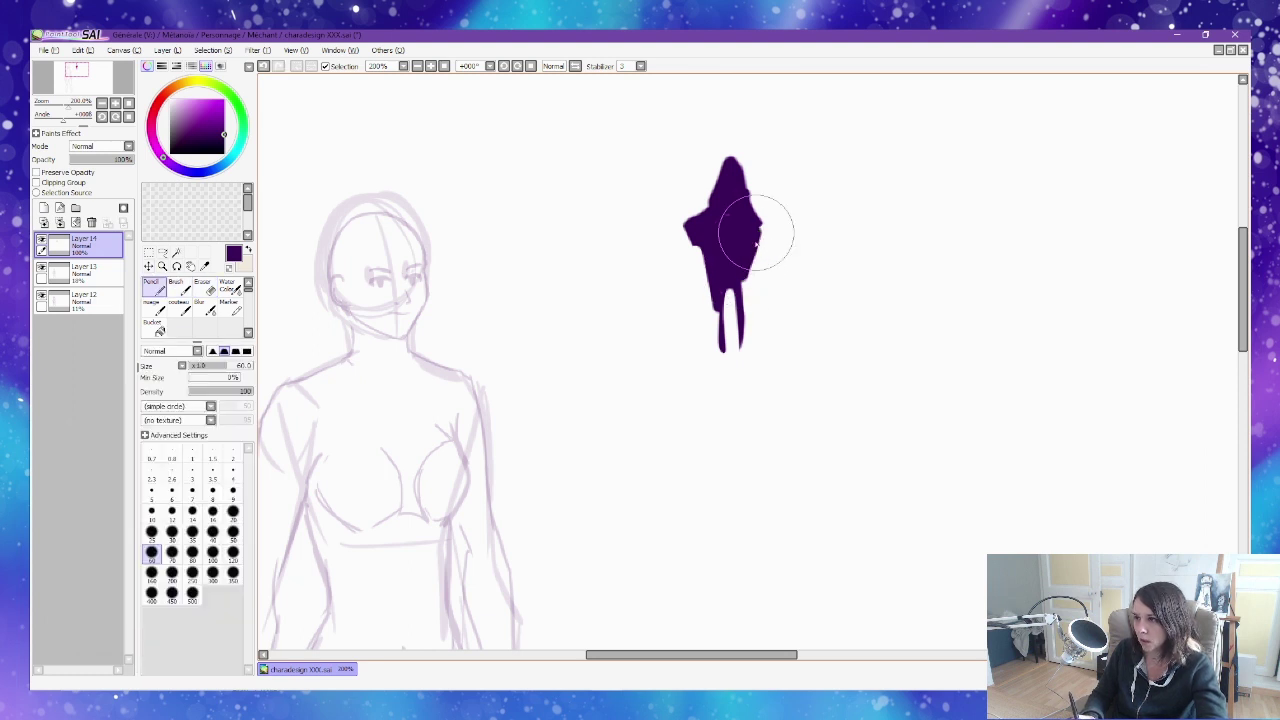
key("e")
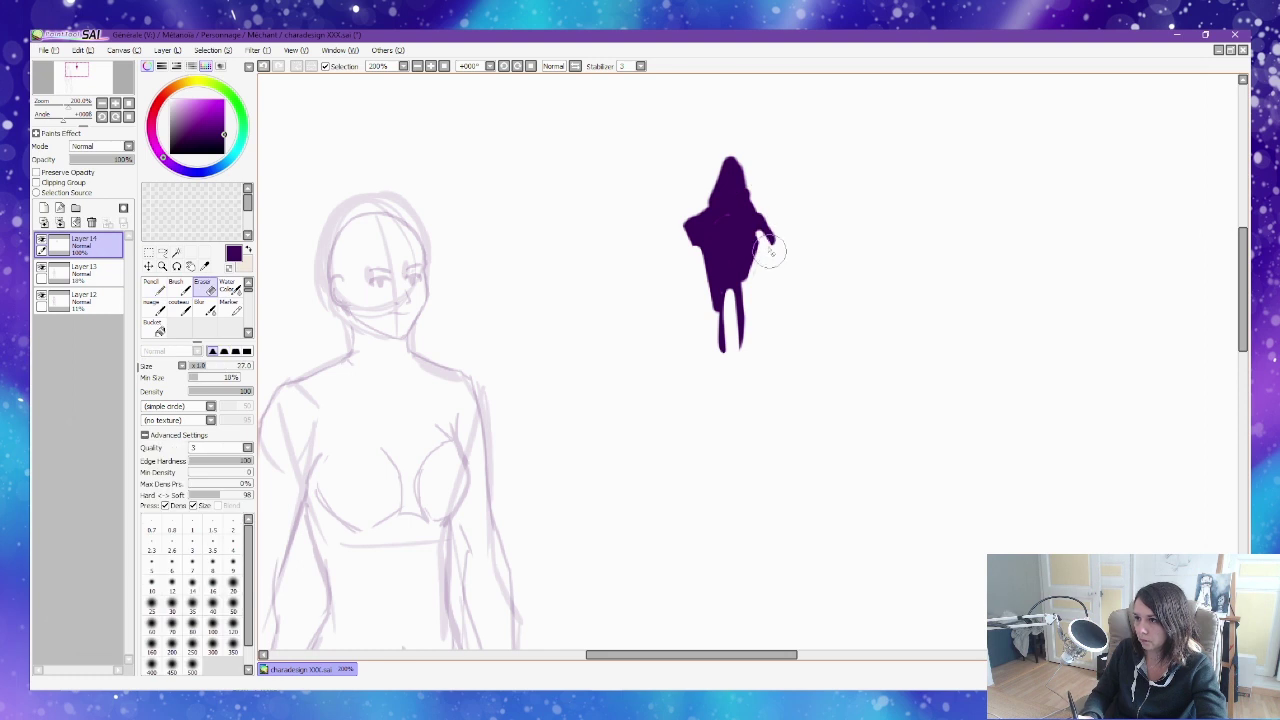
key("n")
key("b")
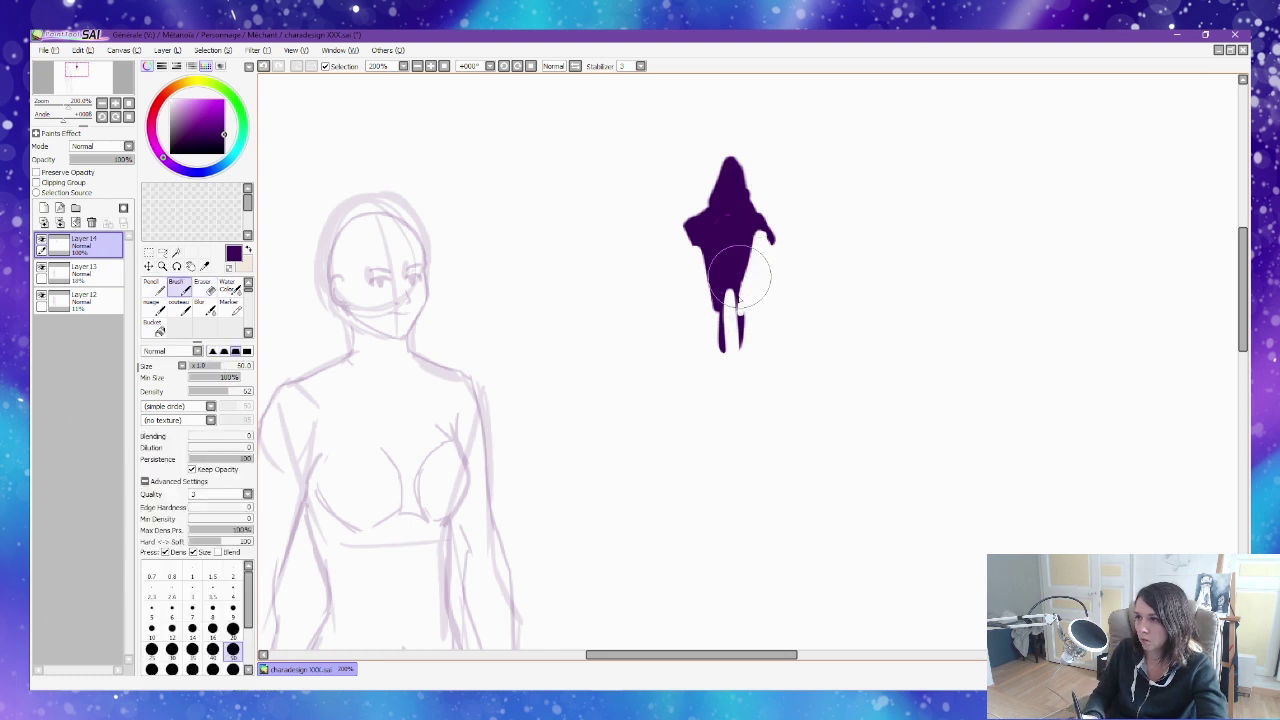
key("x")
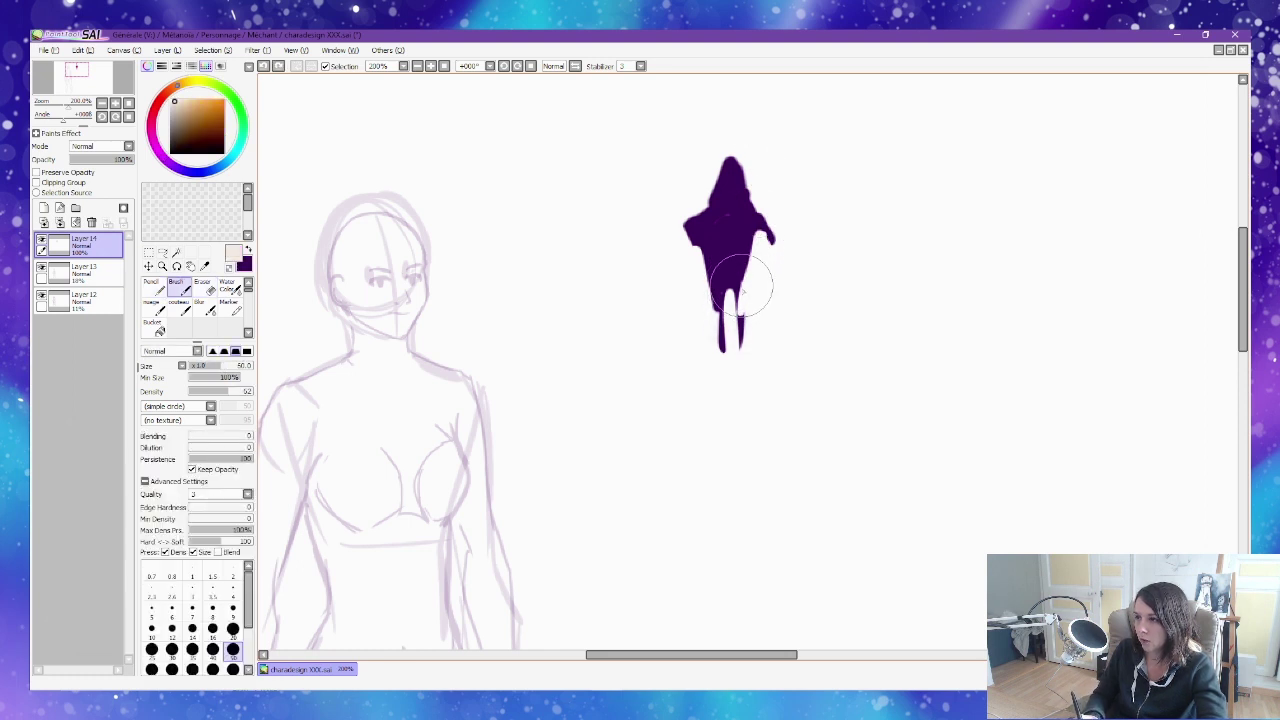
key("ctrl")
key("n")
key("b")
key("ctrl")
key("n")
left_click_drag(740, 292, 739, 323)
key("ctrl+z")
key("x")
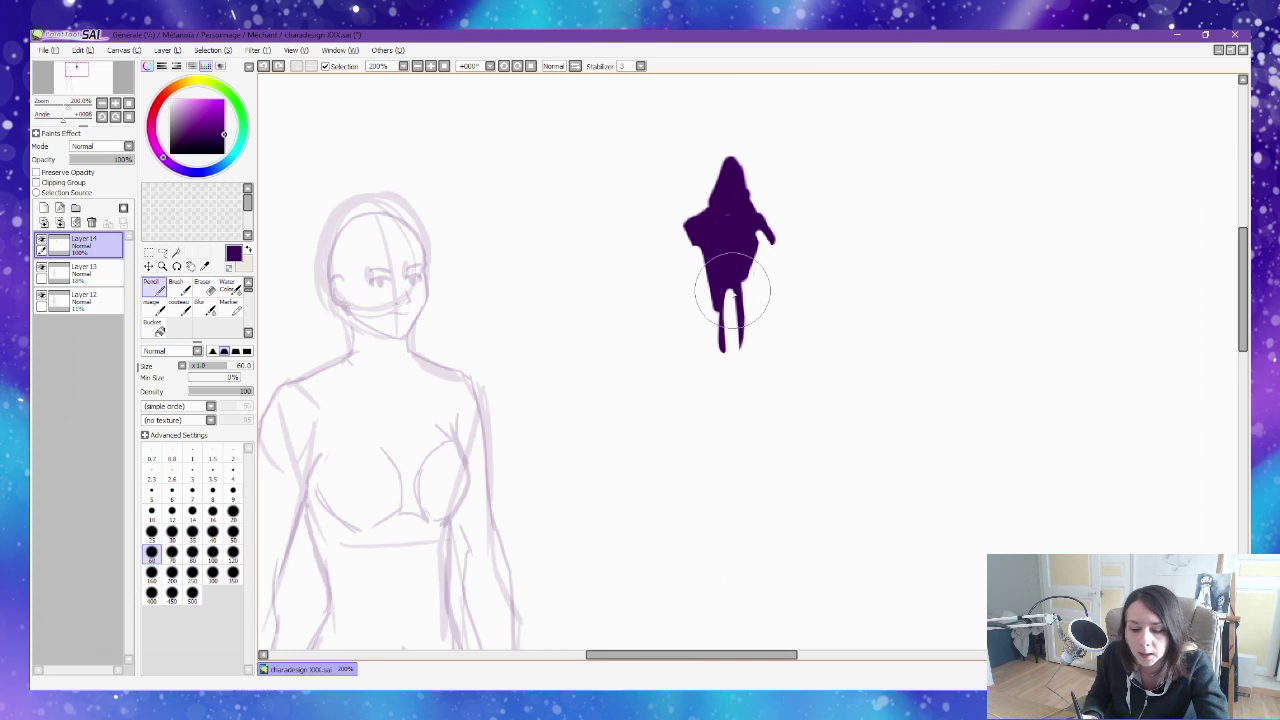
Reshape the silhouette's legs and arms, and give the head a pointed hat and cut-out eyes.
mouse_move(744, 292)
left_mouse_down()
mouse_move(738, 348)
mouse_move(720, 317)
left_mouse_up()
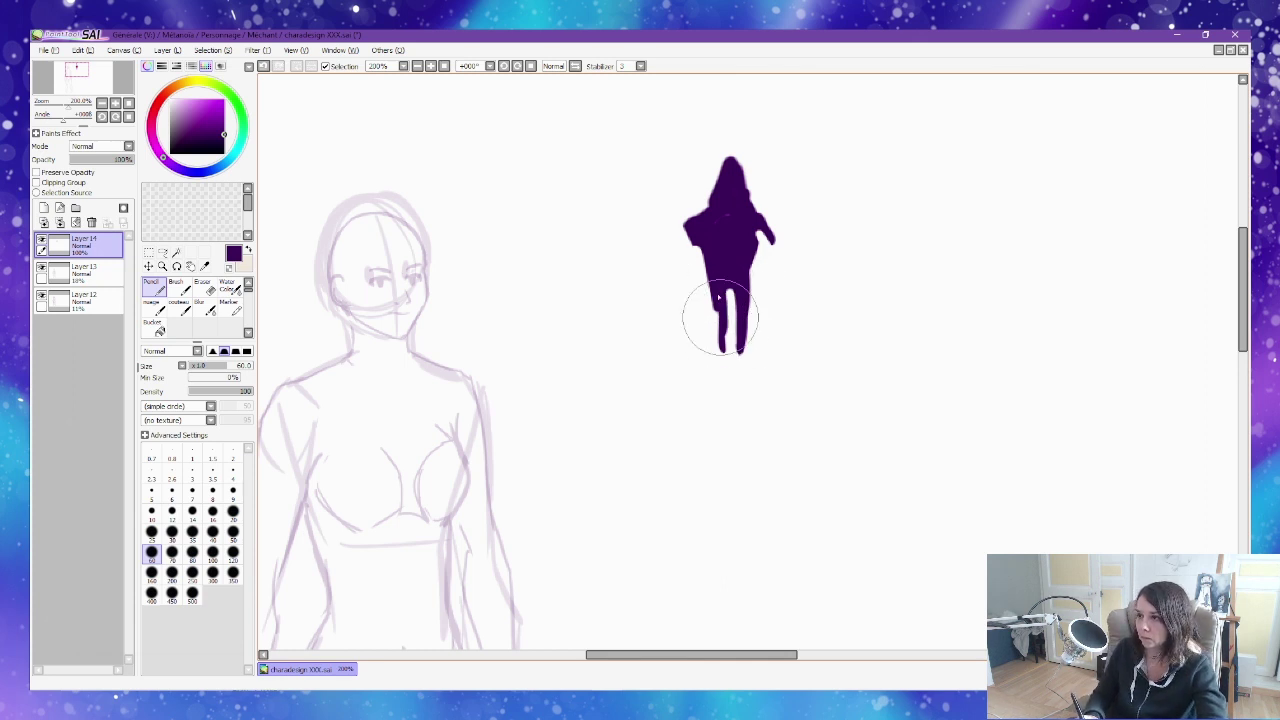
key("e")
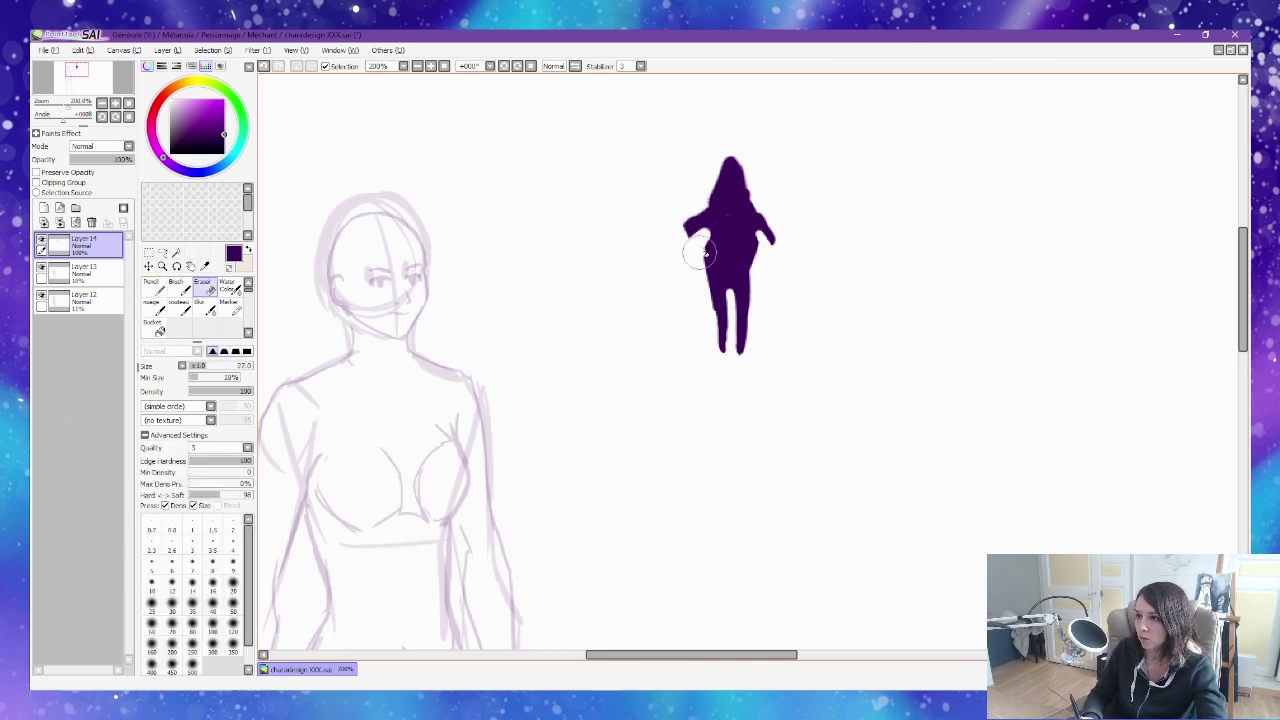
key("n")
mouse_move(708, 217)
left_mouse_down()
mouse_move(697, 278)
mouse_move(745, 195)
mouse_move(769, 253)
mouse_move(768, 172)
mouse_move(711, 195)
mouse_move(740, 128)
mouse_move(750, 213)
mouse_move(740, 173)
mouse_move(747, 207)
mouse_move(703, 188)
mouse_move(752, 120)
mouse_move(761, 205)
mouse_move(740, 146)
mouse_move(735, 203)
left_mouse_up()
key("e")
key("n")
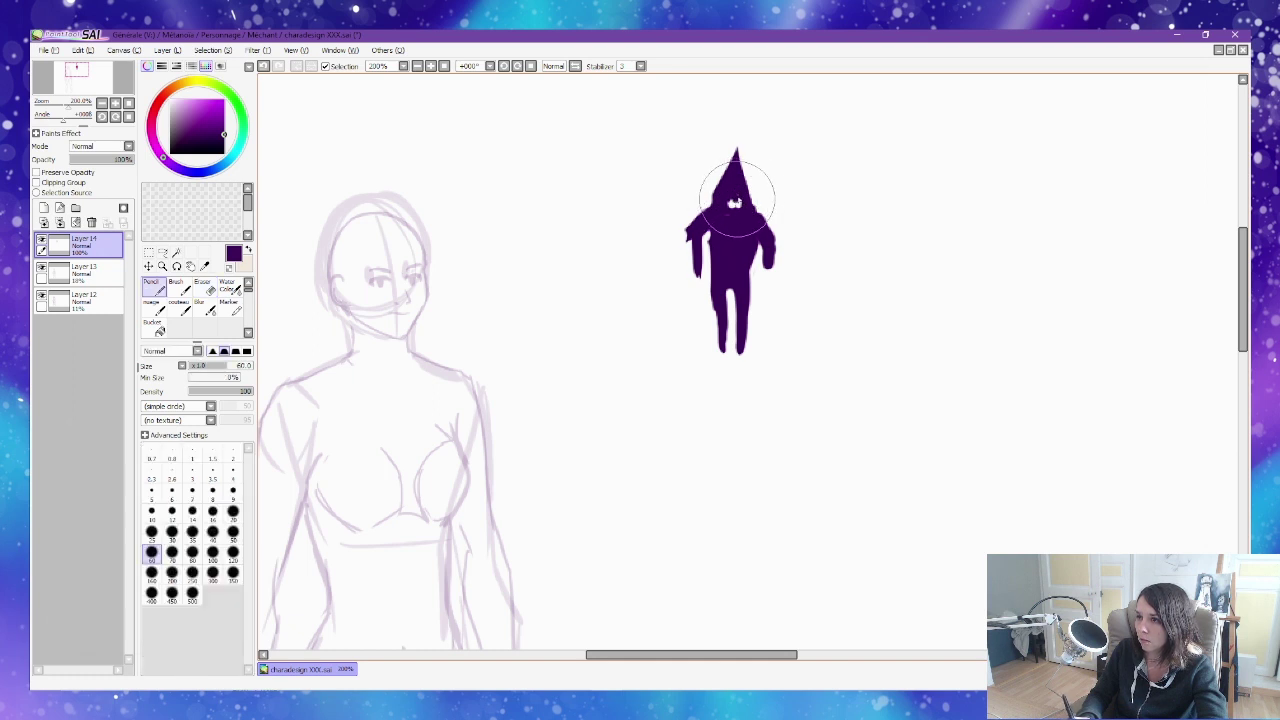
Erase openings between the silhouette's head and shoulders on both sides.
key("e")
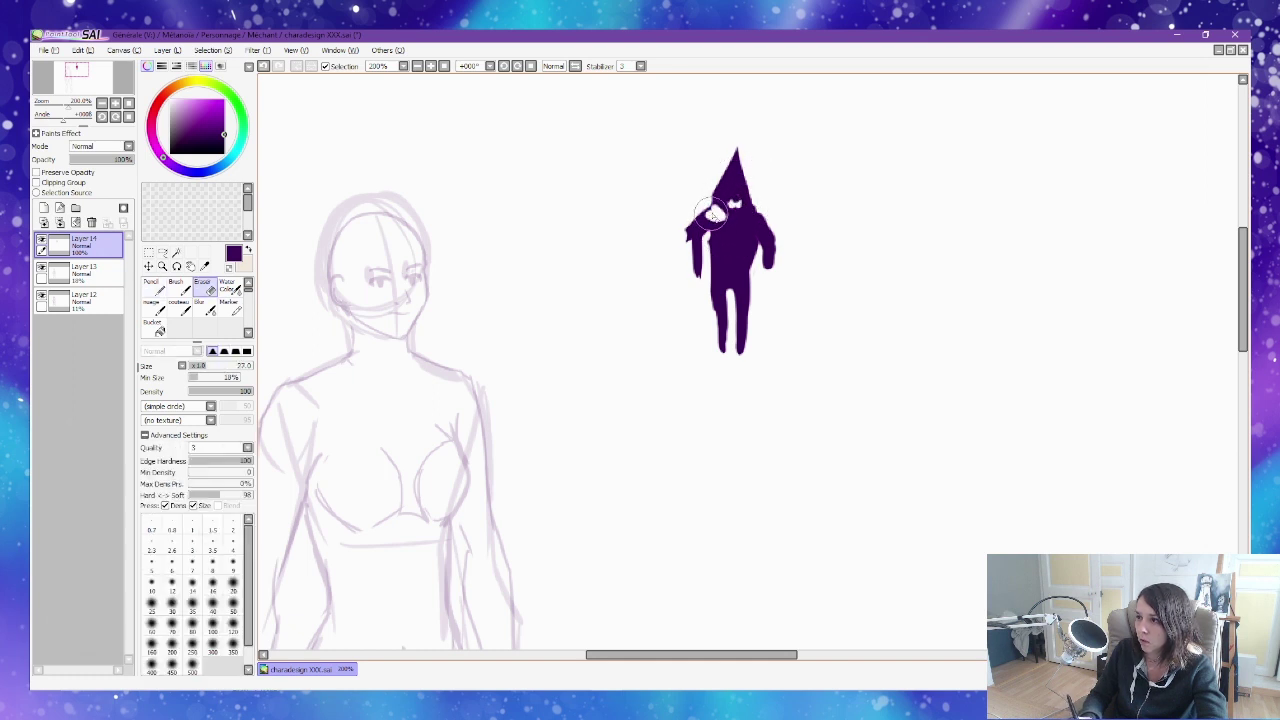
key("n")
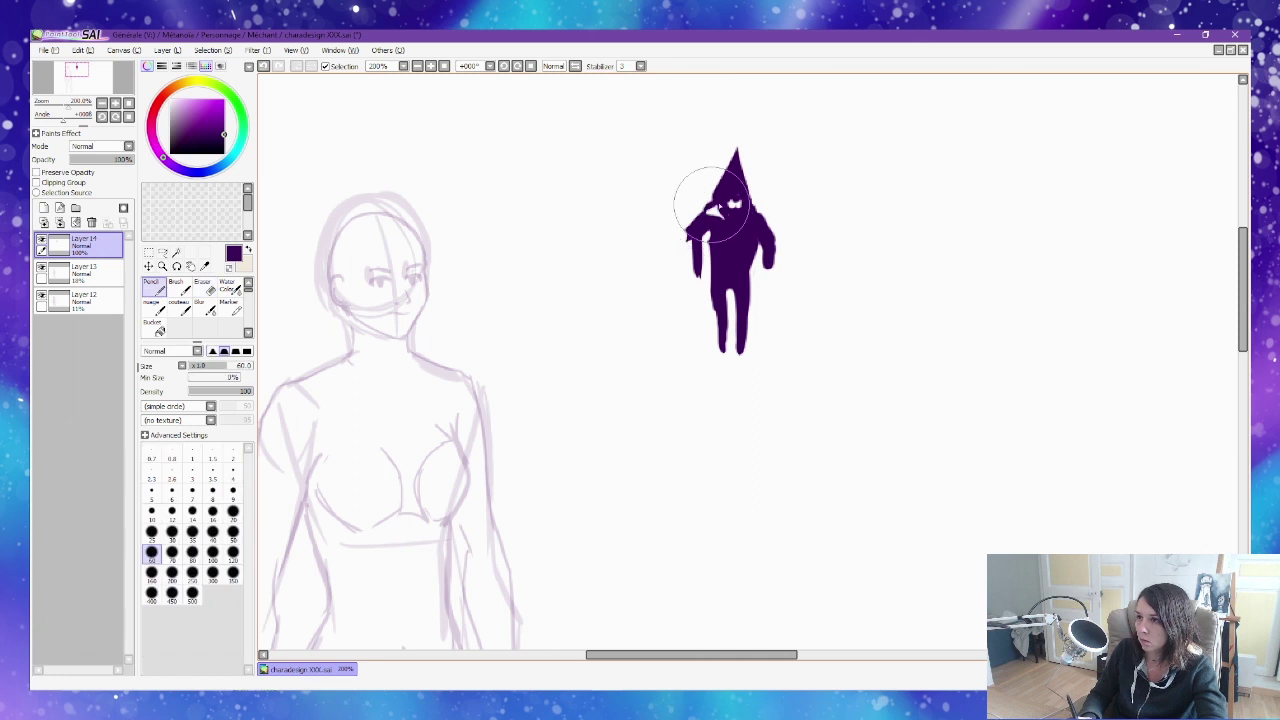
key("e")
key("n")
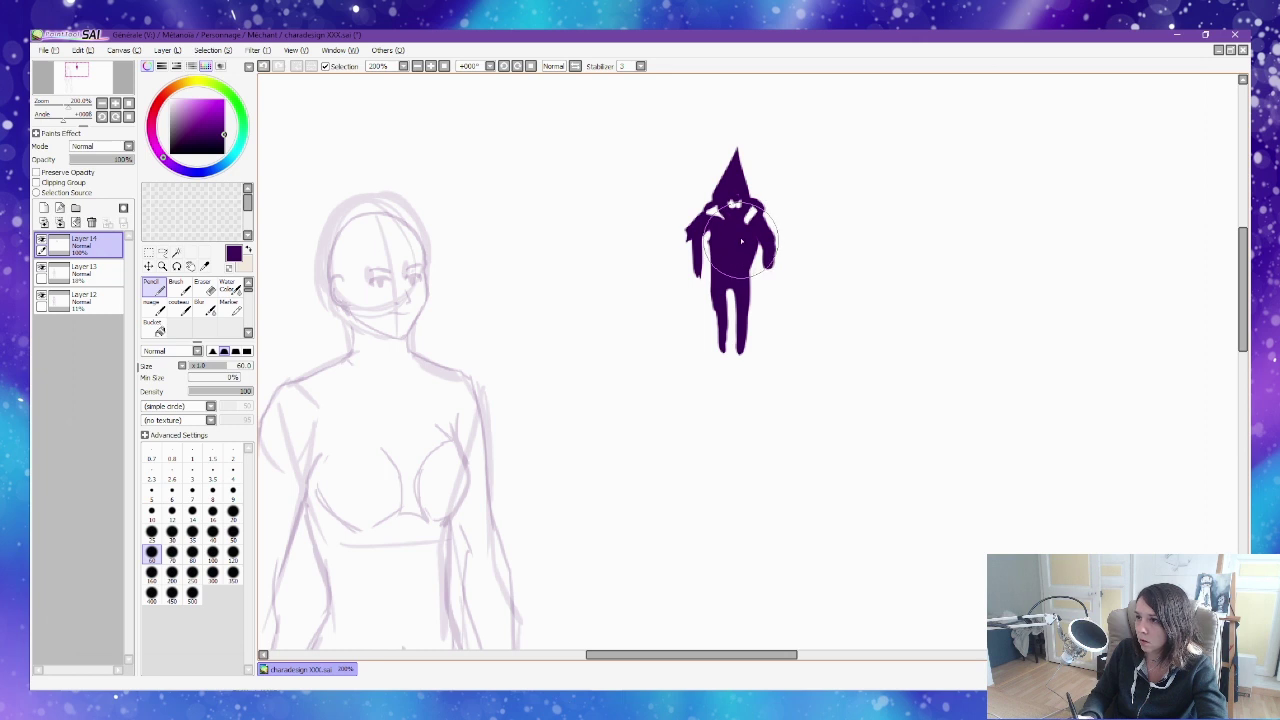
Cut a light chest shape out of the silhouette's torso and tidy its edges.
key("e")
mouse_move(753, 240)
left_mouse_down()
mouse_move(732, 262)
mouse_move(745, 230)
mouse_move(735, 260)
mouse_move(732, 245)
left_mouse_up()
key("n")
key("e")
key("n")
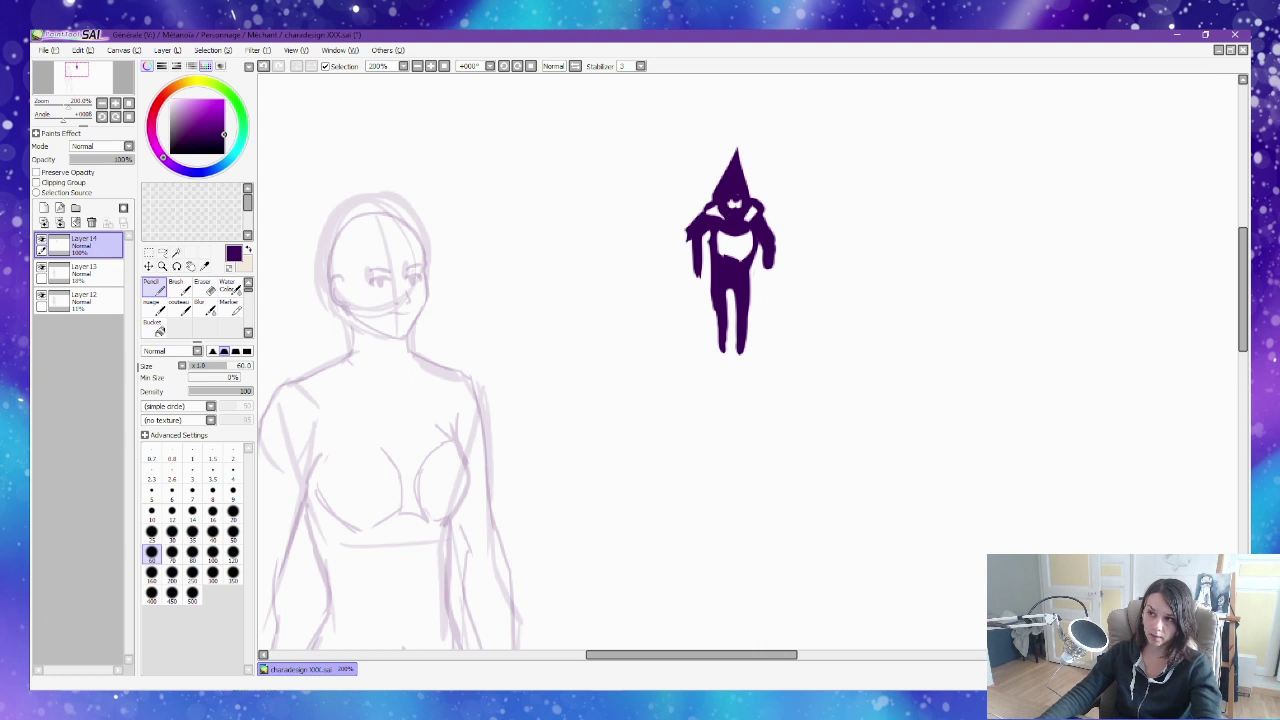
Switch to the image viewer to examine the character silhouettes in 3.png, and close the picture.
key("alt+Tab")
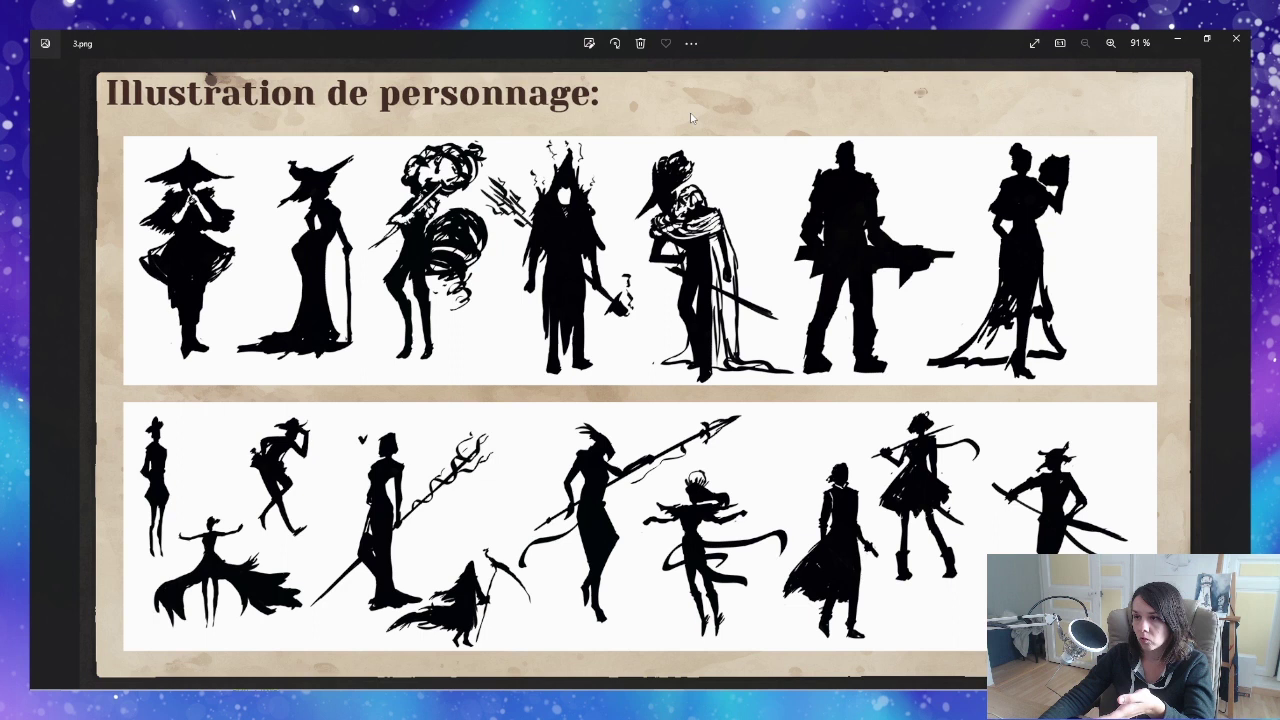
left_click(1234, 36)
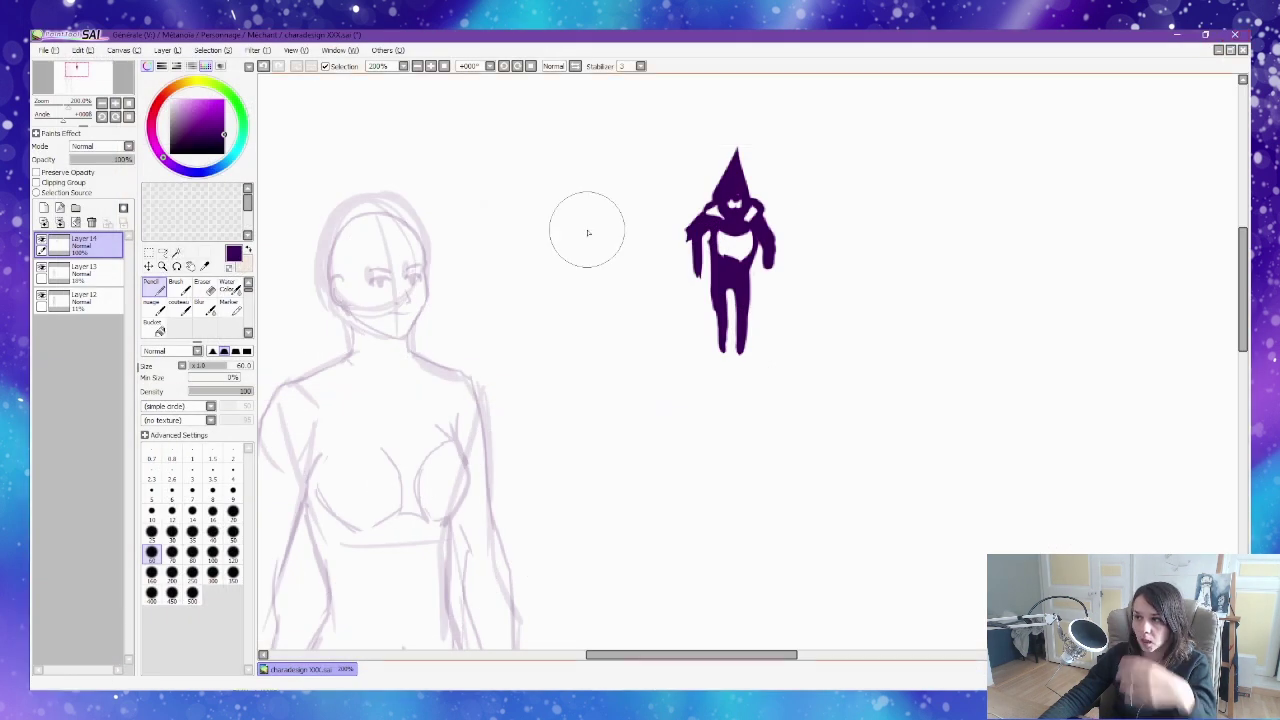
Erase the entire small silhouette from the new layer.
key("e")
left_click_drag(736, 152, 724, 168)
mouse_move(641, 239)
left_mouse_down()
mouse_move(738, 205)
mouse_move(673, 281)
mouse_move(701, 228)
mouse_move(708, 318)
mouse_move(756, 219)
mouse_move(751, 356)
left_mouse_up()
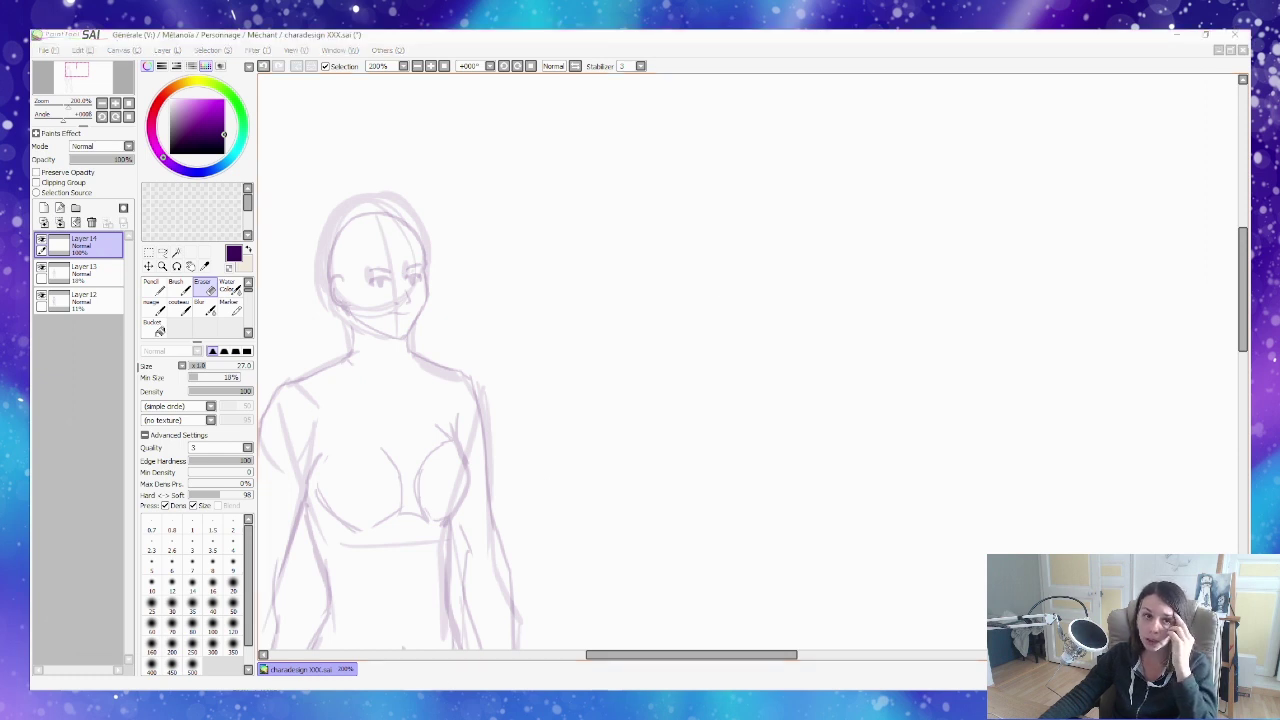
Switch to the browser and look through the Pinterest character concept board and pins for design references.
key("alt+Tab")
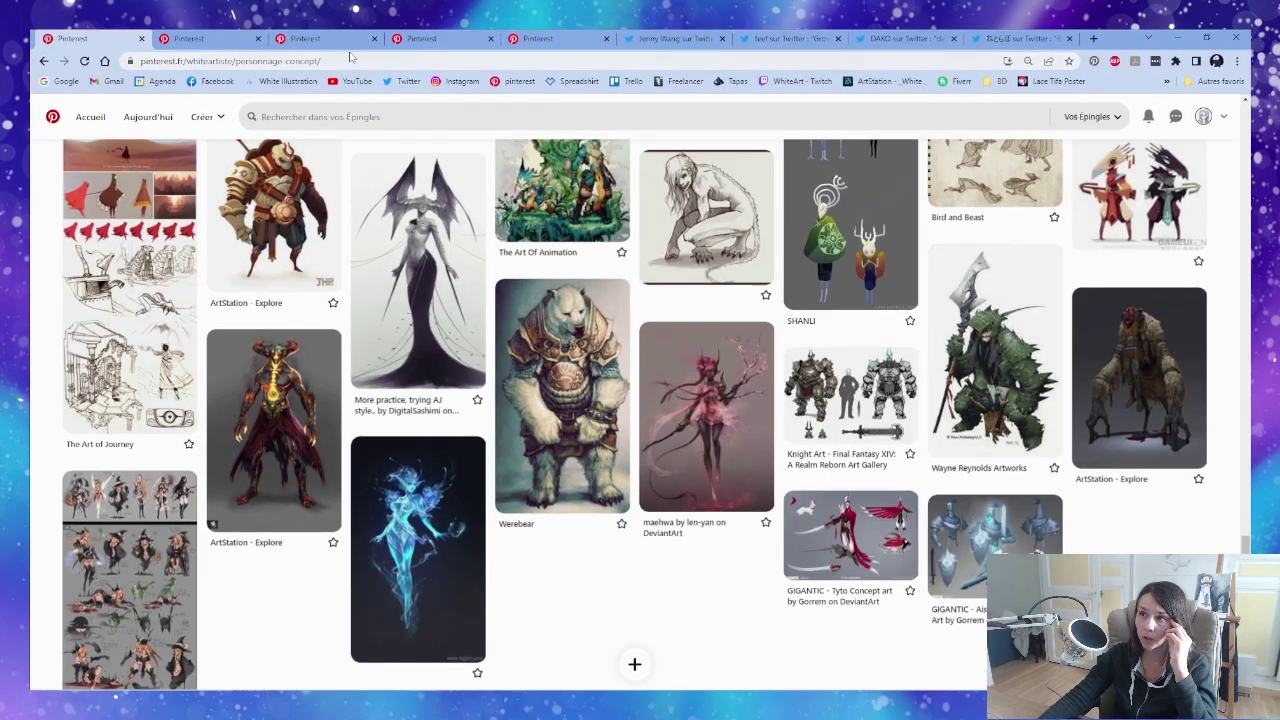
left_click(318, 38)
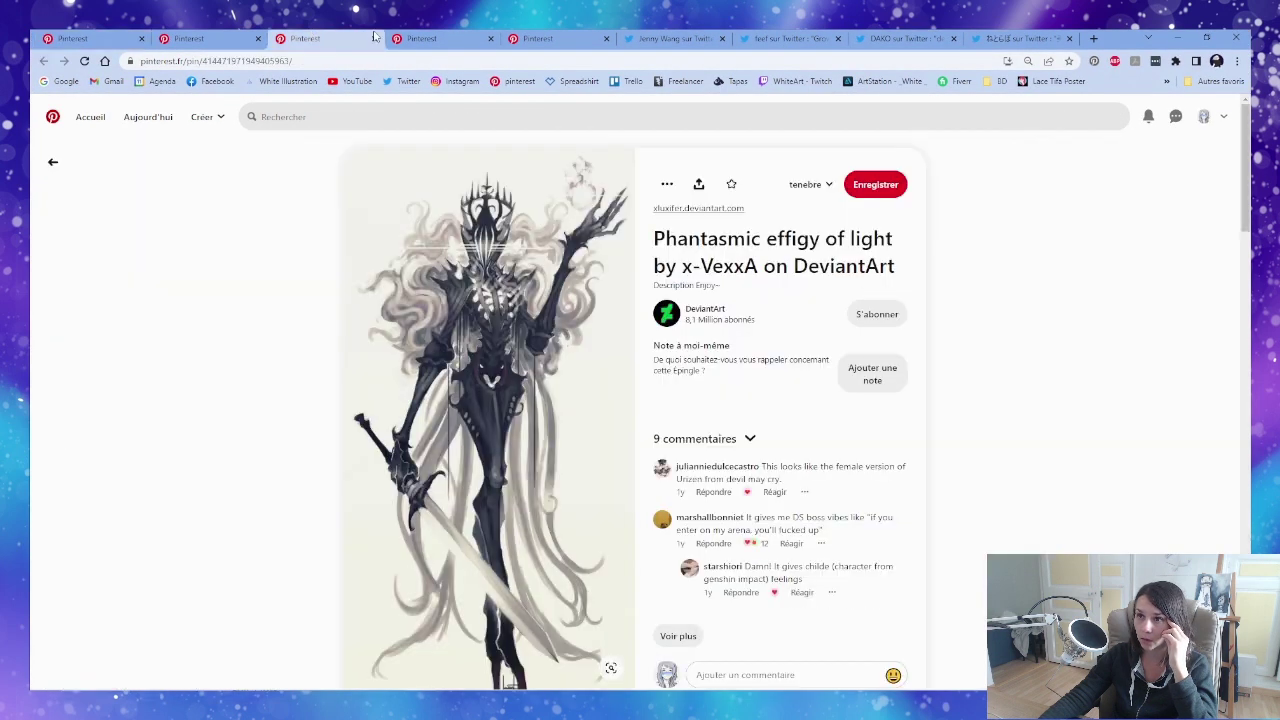
left_click(450, 38)
left_click(90, 38)
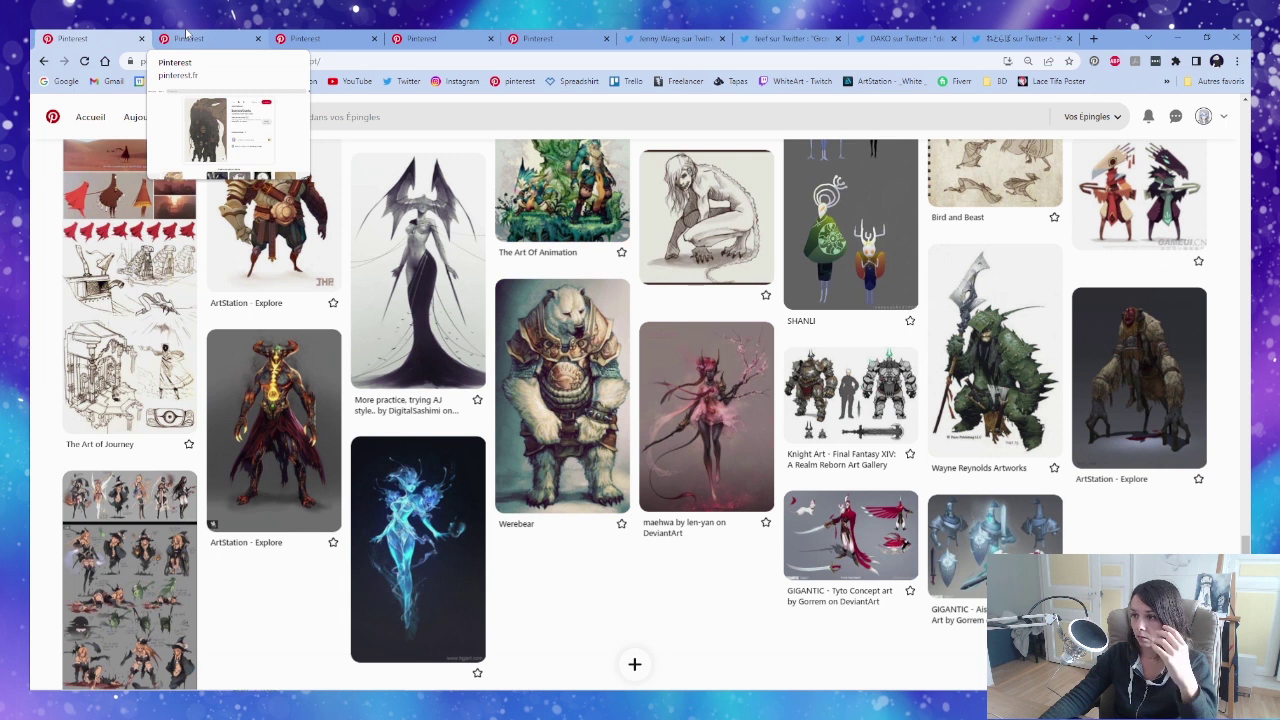
mouse_move(650, 369)
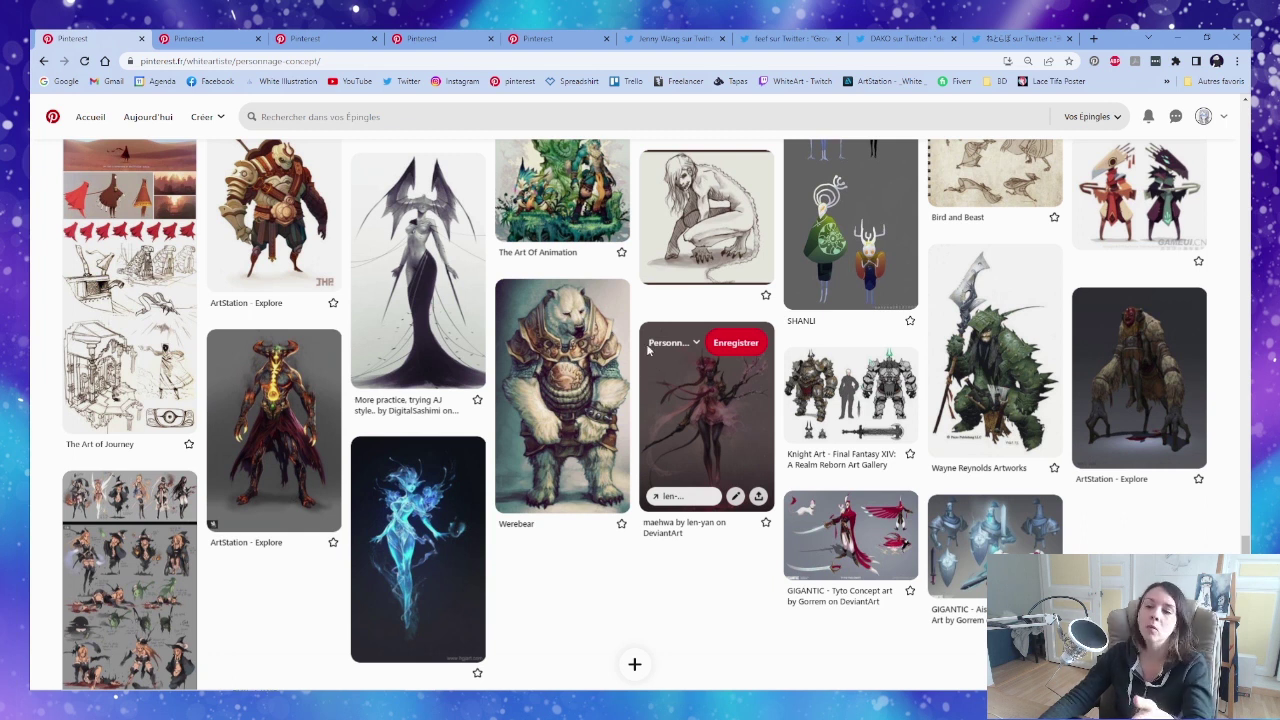
scroll(611, 491, "up", 2)
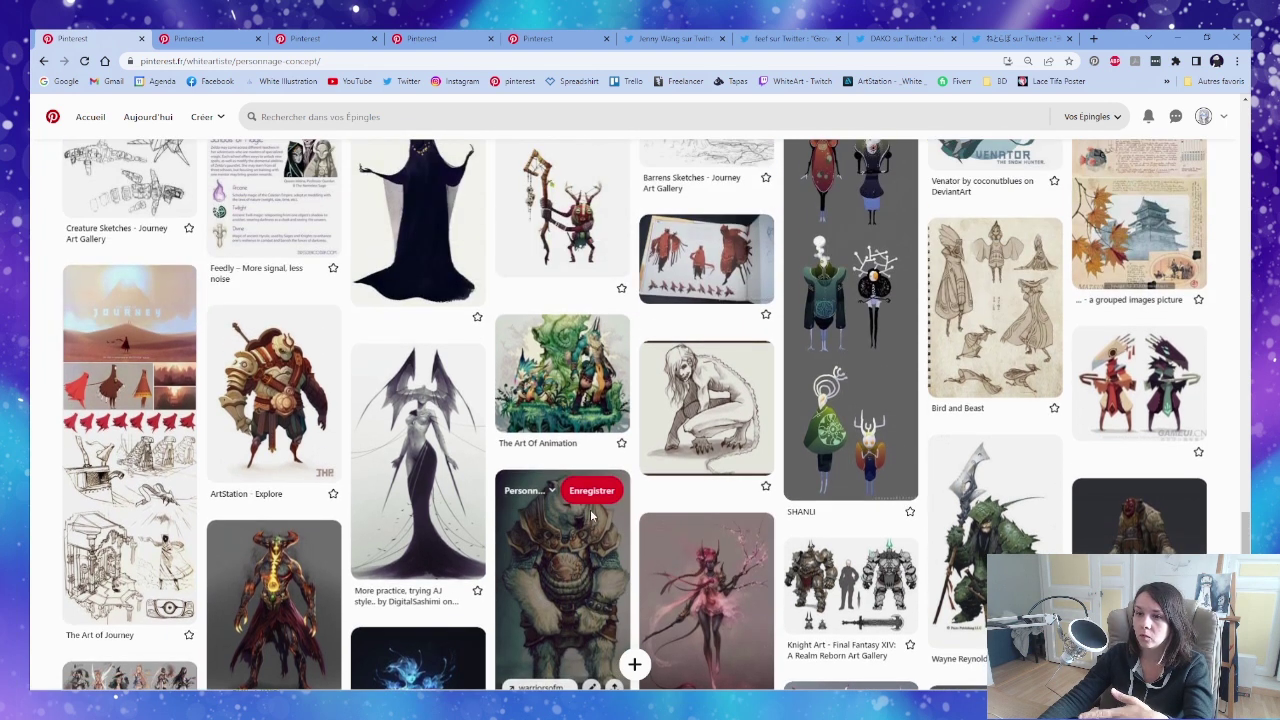
scroll(591, 515, "up", 3)
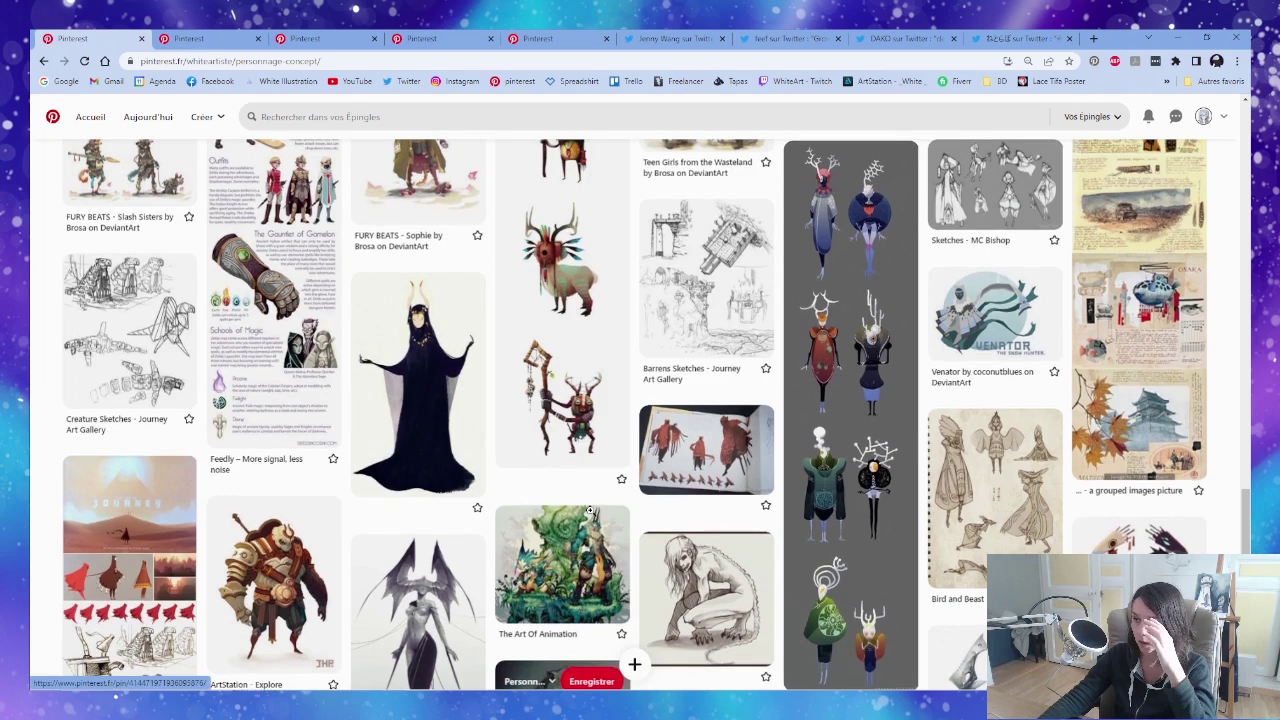
scroll(591, 515, "up", 6)
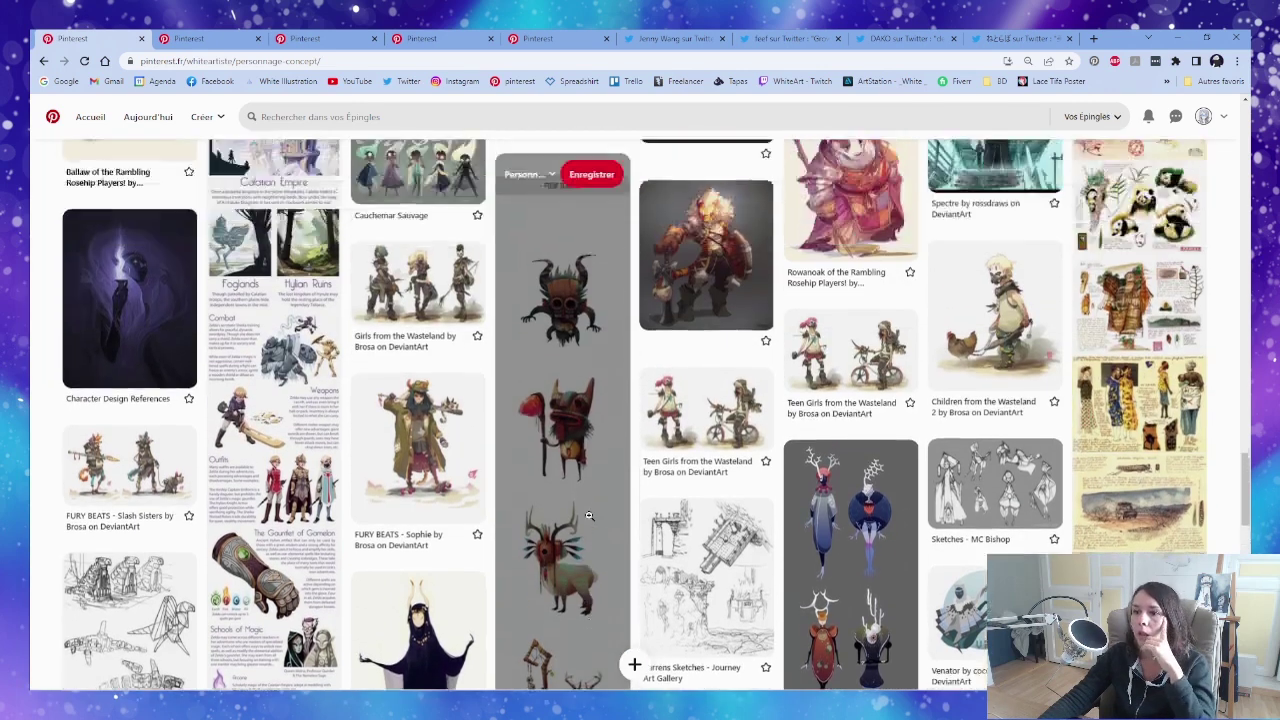
scroll(590, 515, "up", 6)
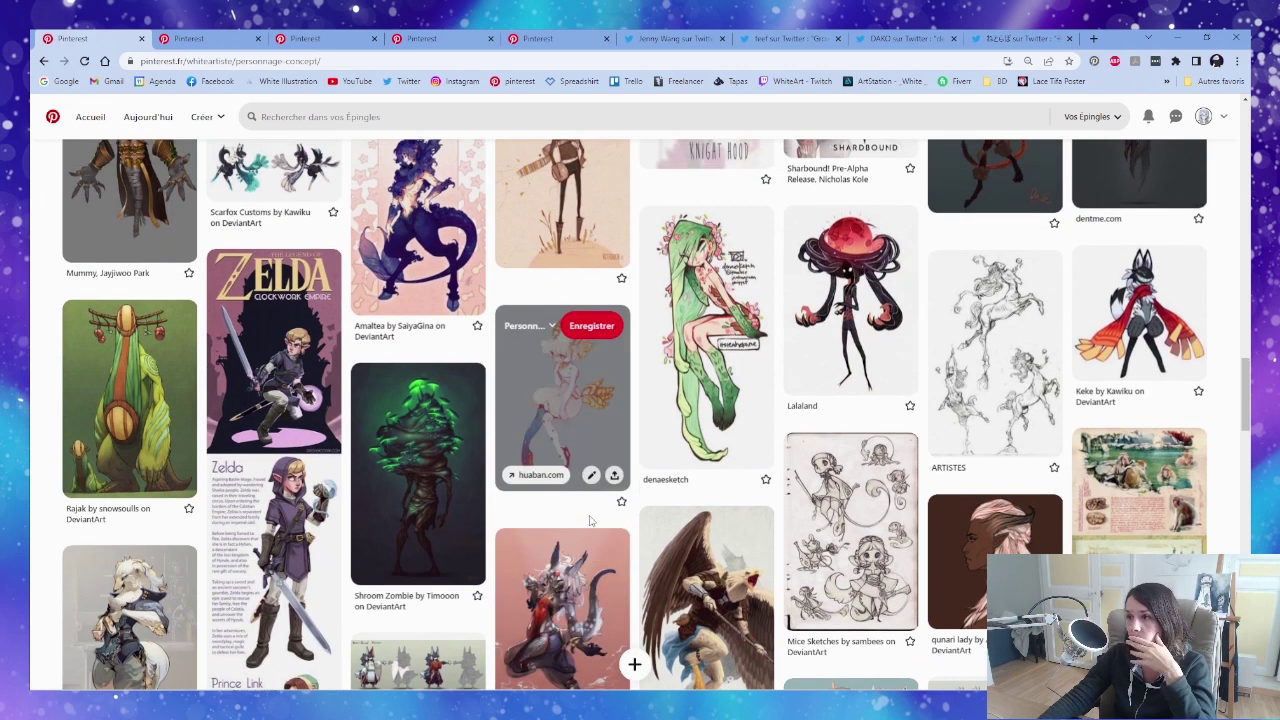
scroll(590, 520, "up", 2)
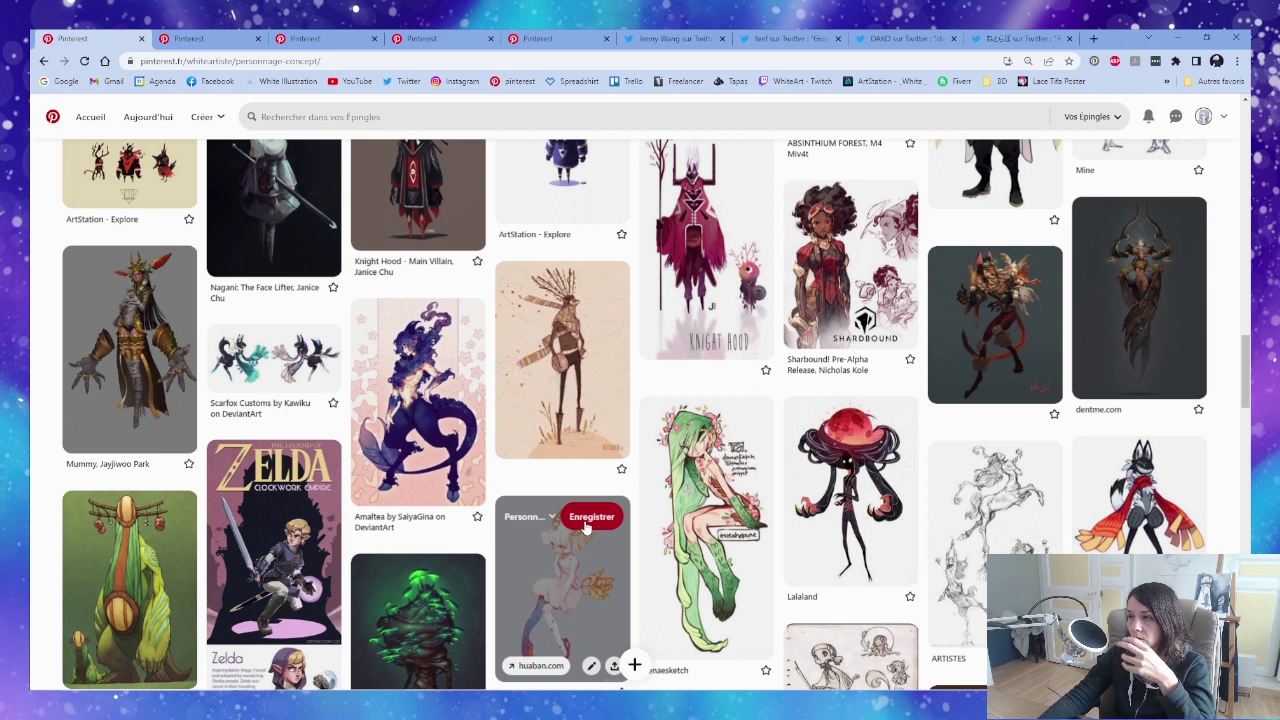
Look through the open Twitter posts for character design, growth stage and pose references.
left_click(785, 38)
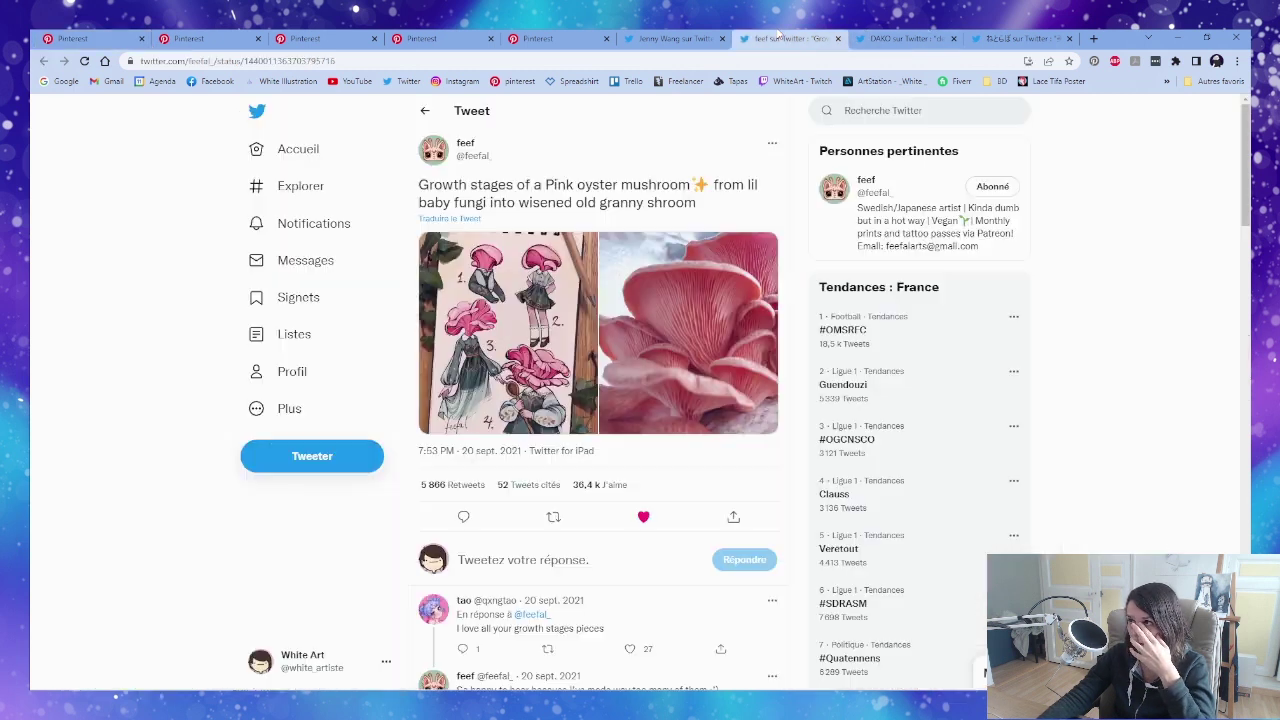
left_click(885, 36)
left_click(995, 37)
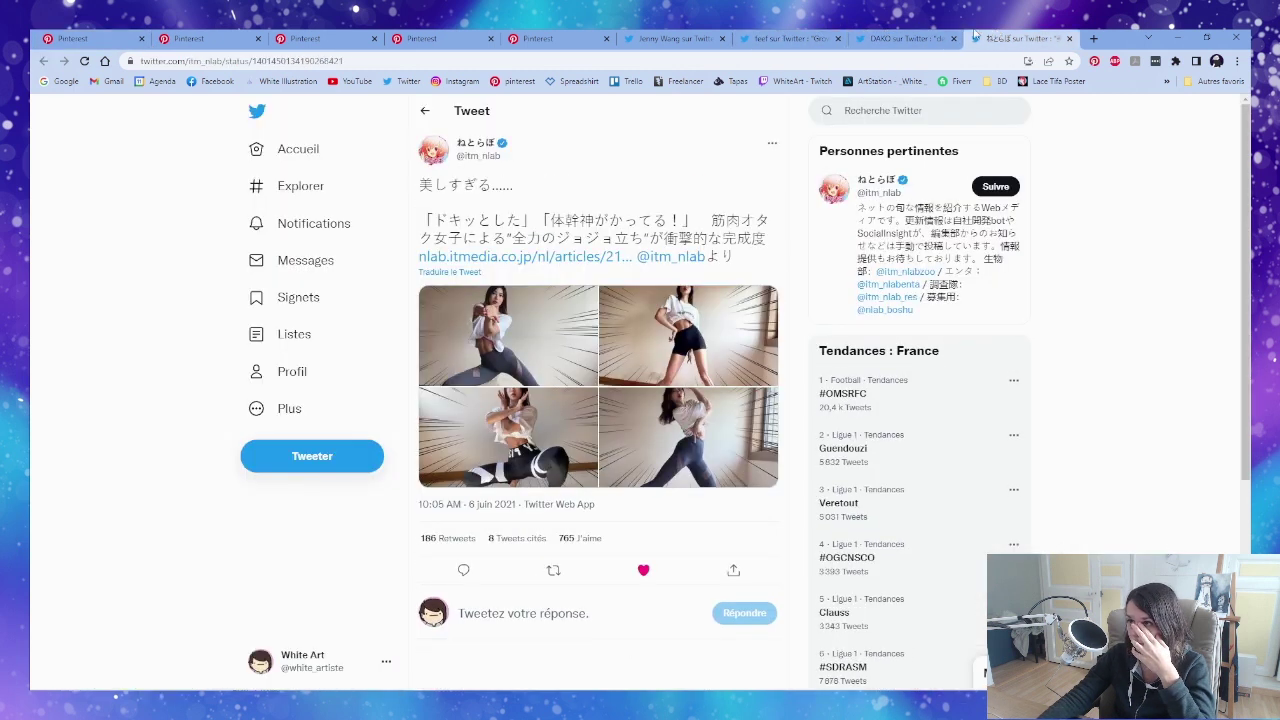
left_click(680, 38)
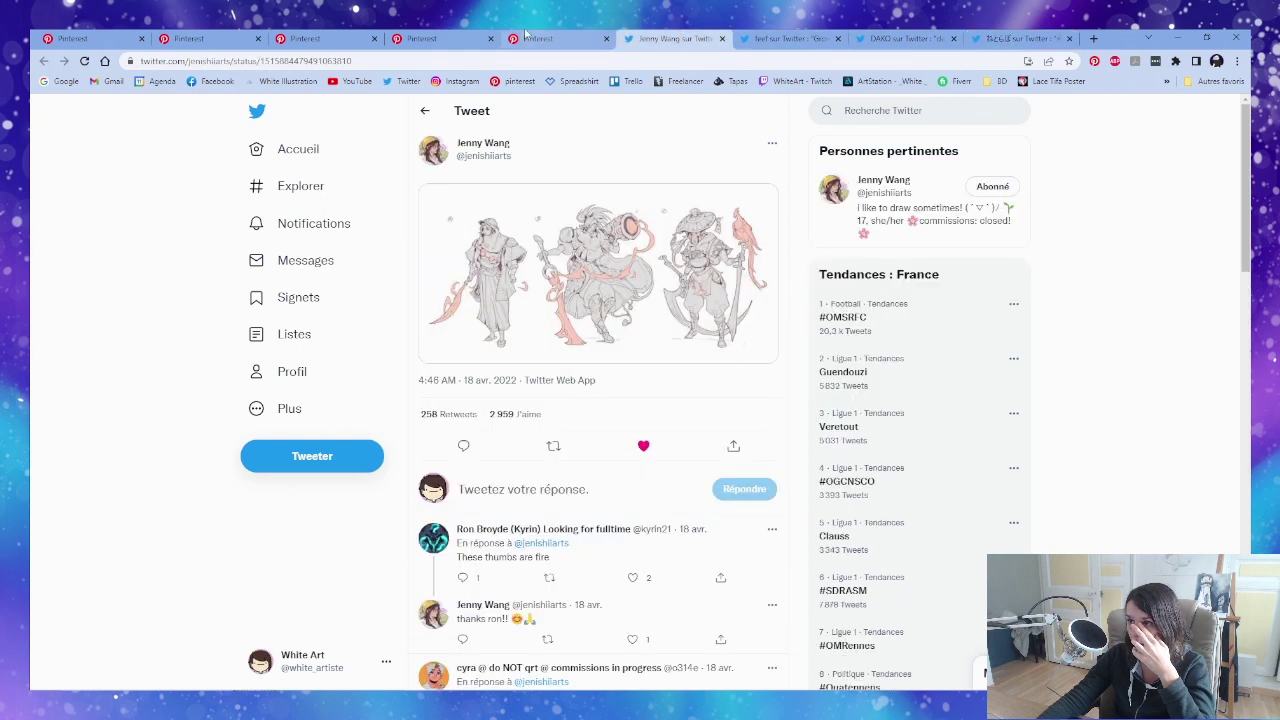
Look through the open Pinterest pins, open the 70% EtOH pin and examine its similar pins for character references.
left_click(545, 38)
left_click(400, 38)
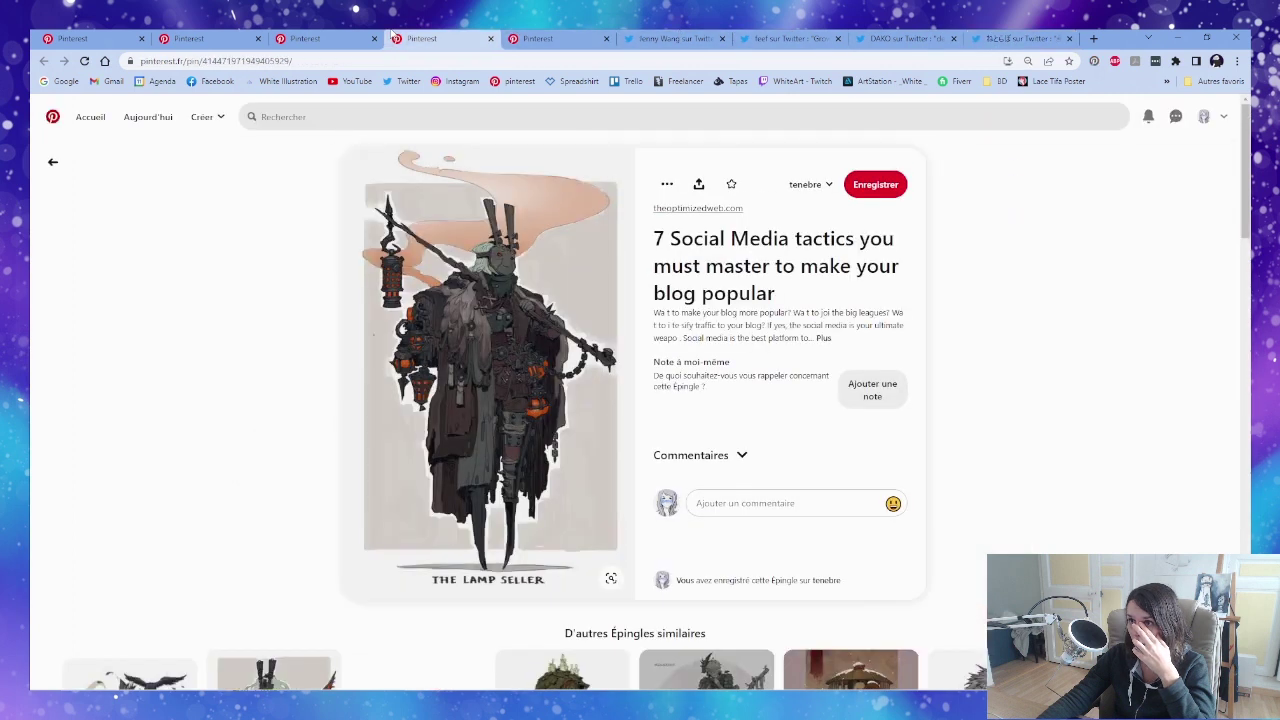
left_click(322, 36)
left_click(208, 37)
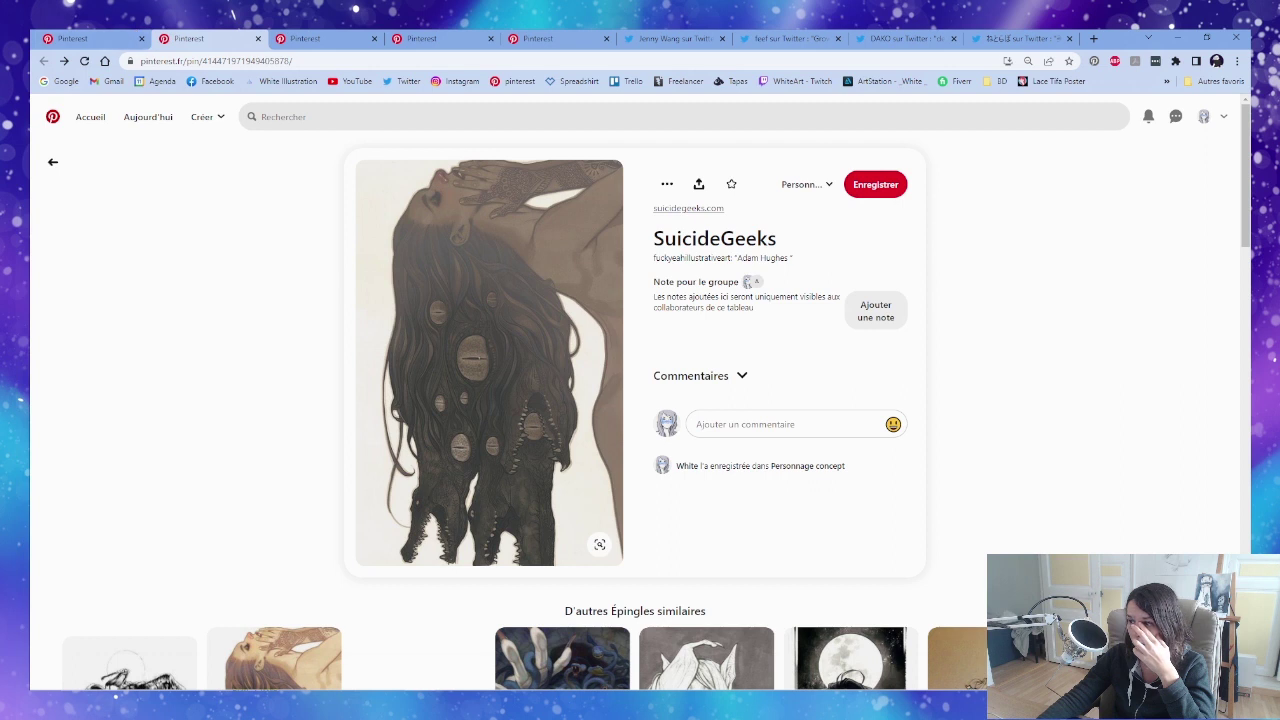
scroll(1139, 546, "down", 1)
left_click(1139, 546)
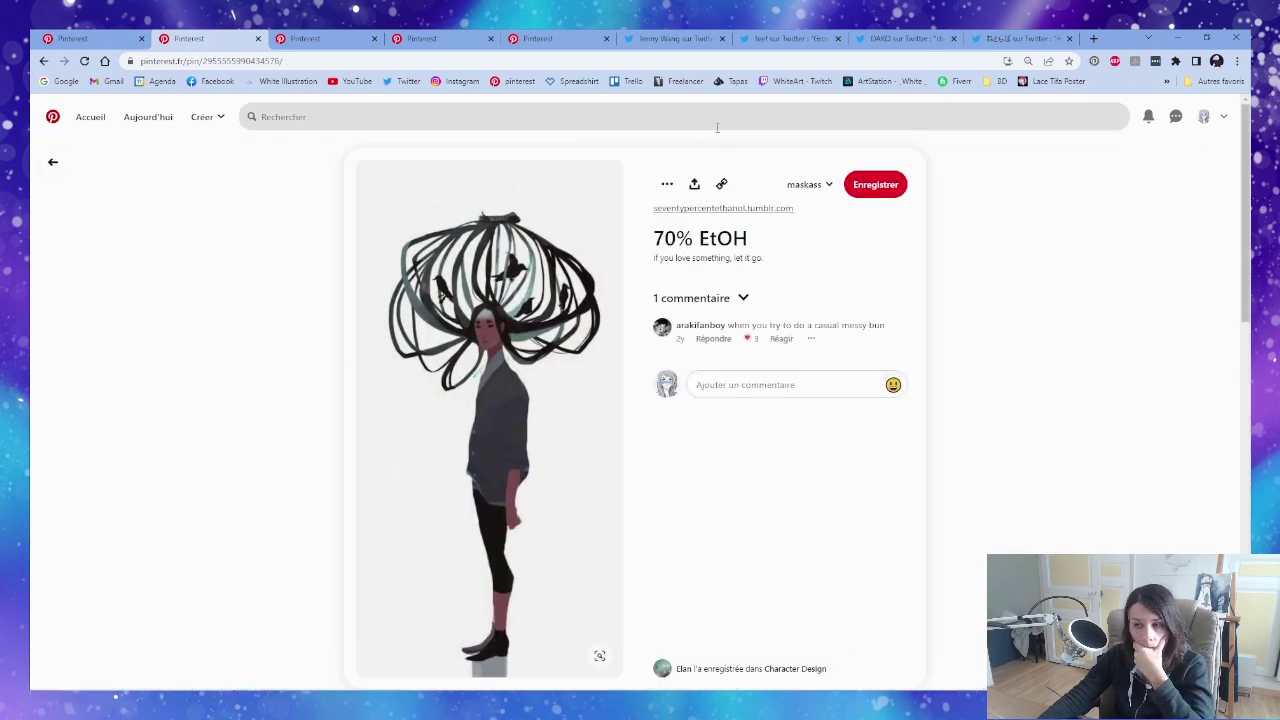
scroll(584, 438, "down", 1)
scroll(584, 438, "down", 3)
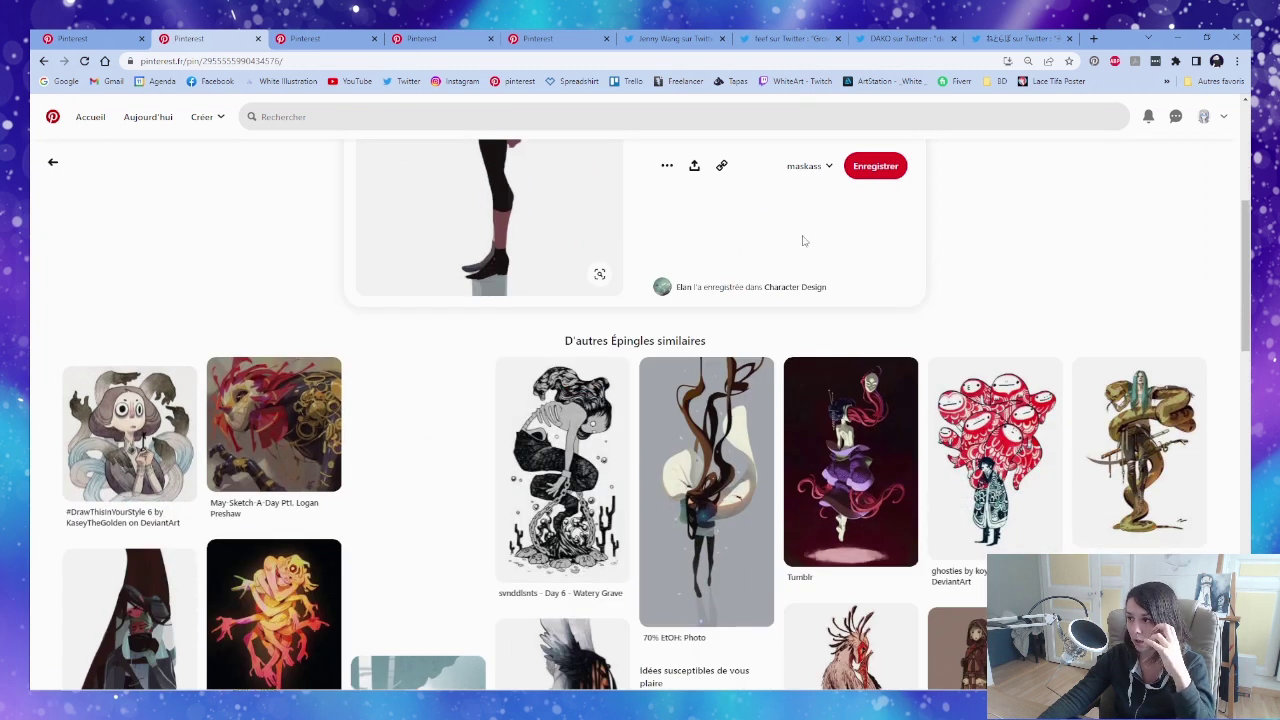
scroll(802, 240, "up", 4)
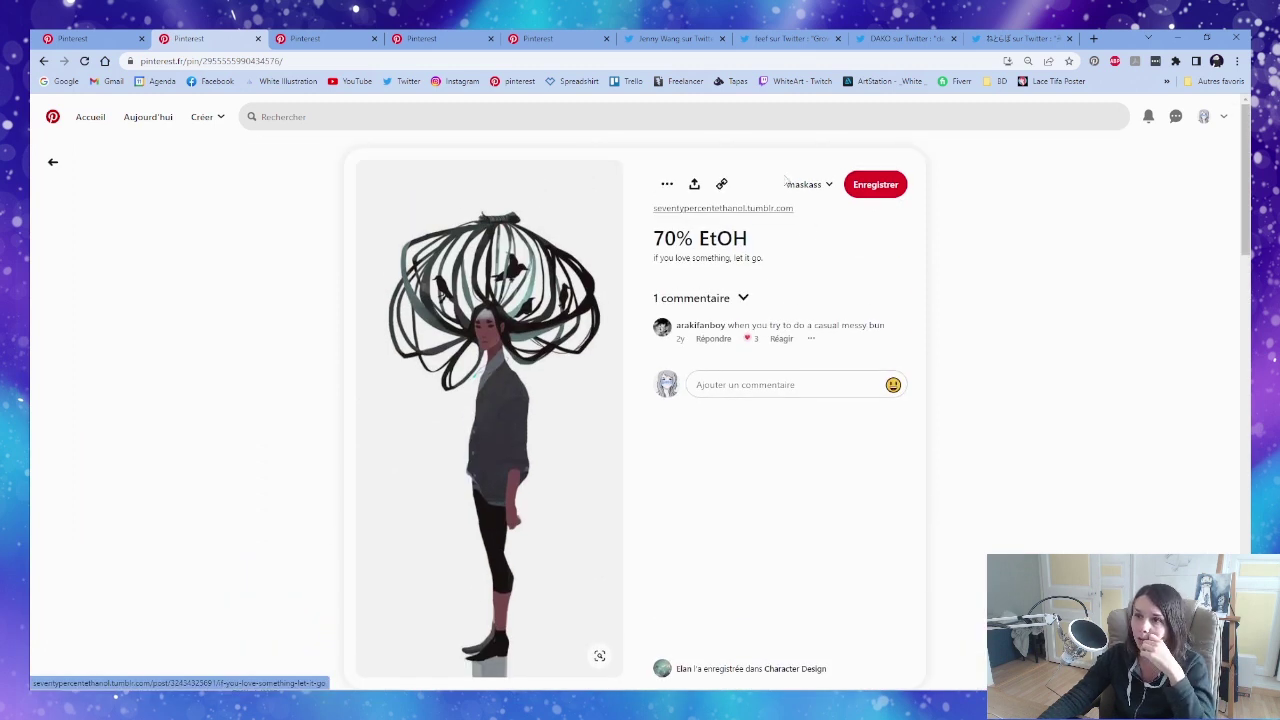
Examine the Phantasmic effigy of light pin, open the similar winged figure in a long black dress, and look through its related pins.
left_click(335, 37)
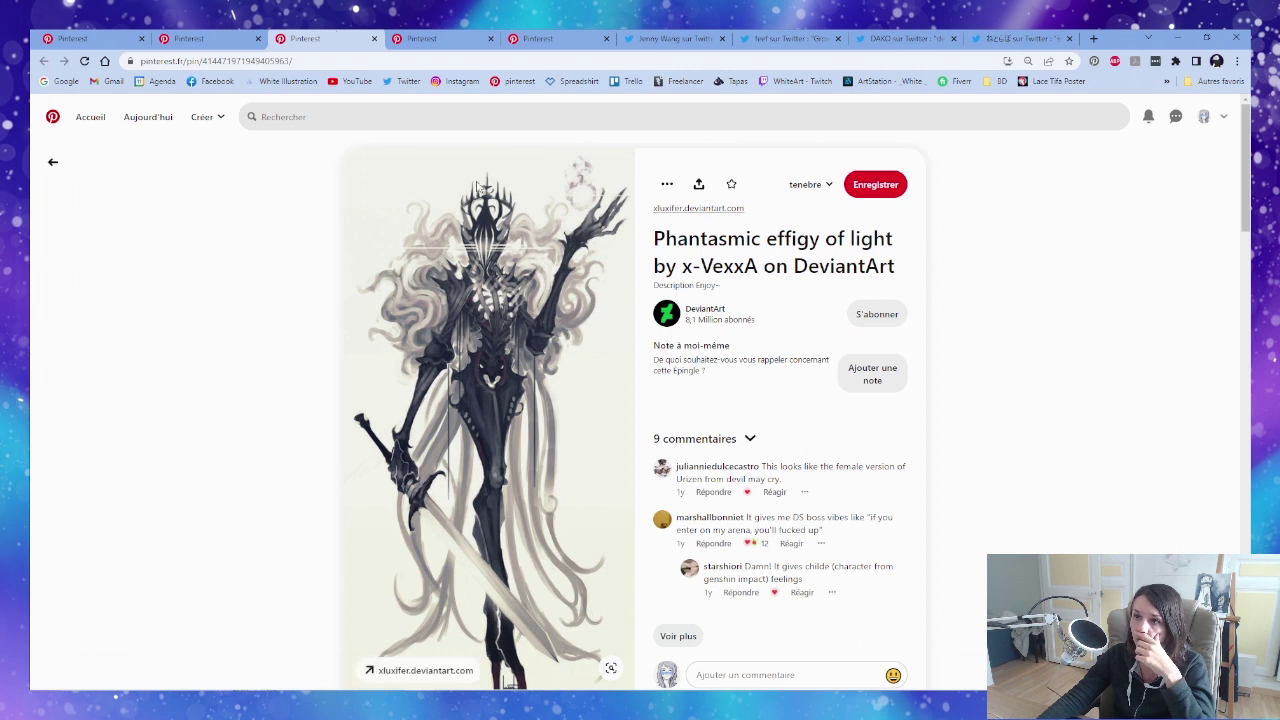
scroll(541, 298, "down", 4)
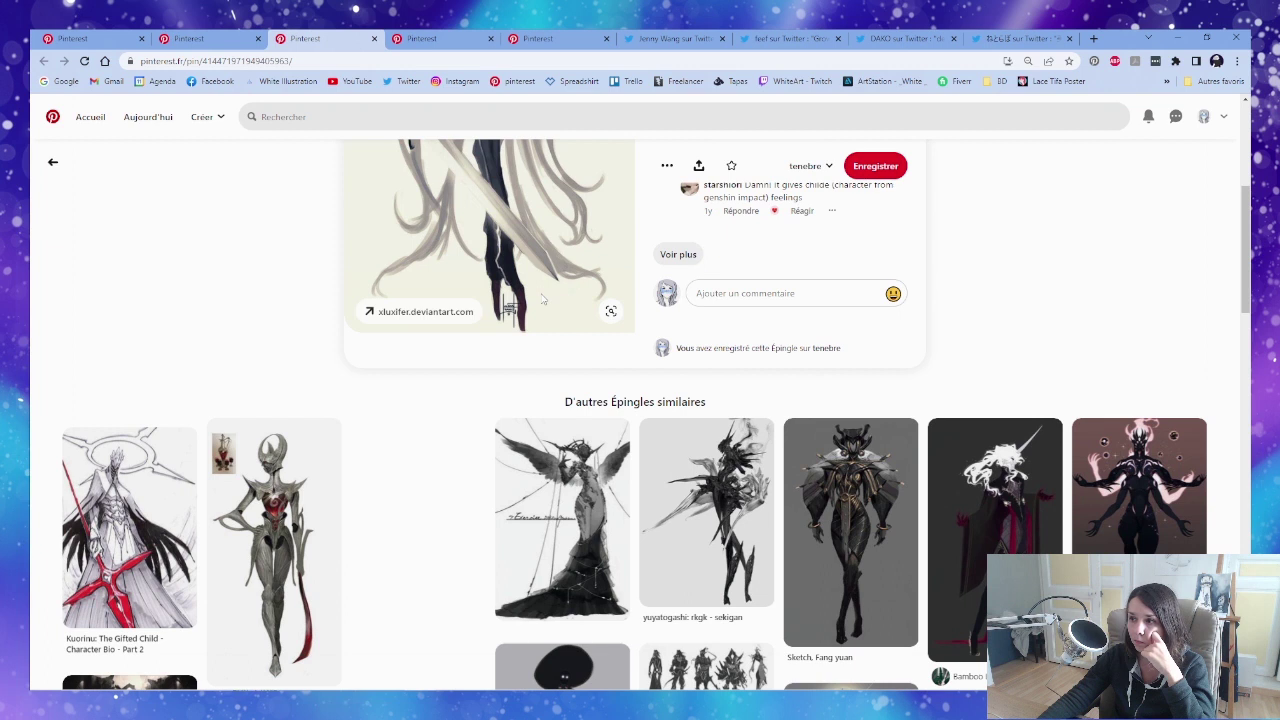
left_click(537, 524)
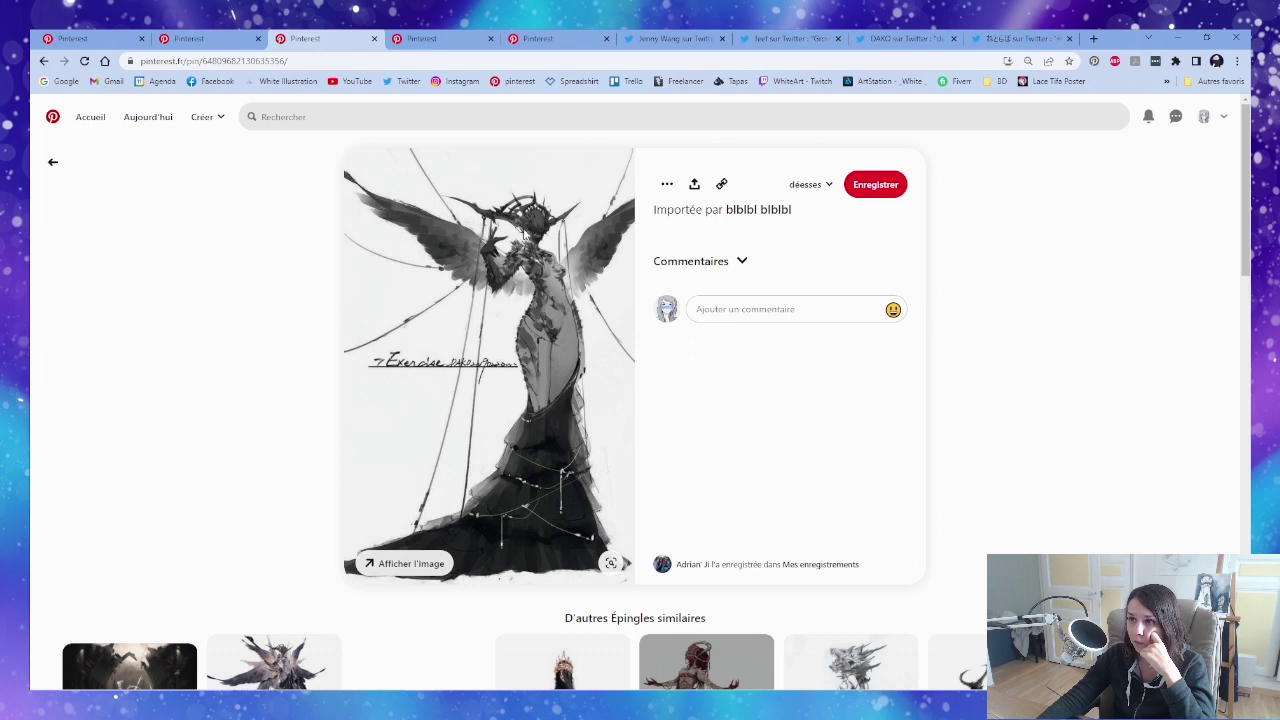
scroll(523, 231, "down", 3)
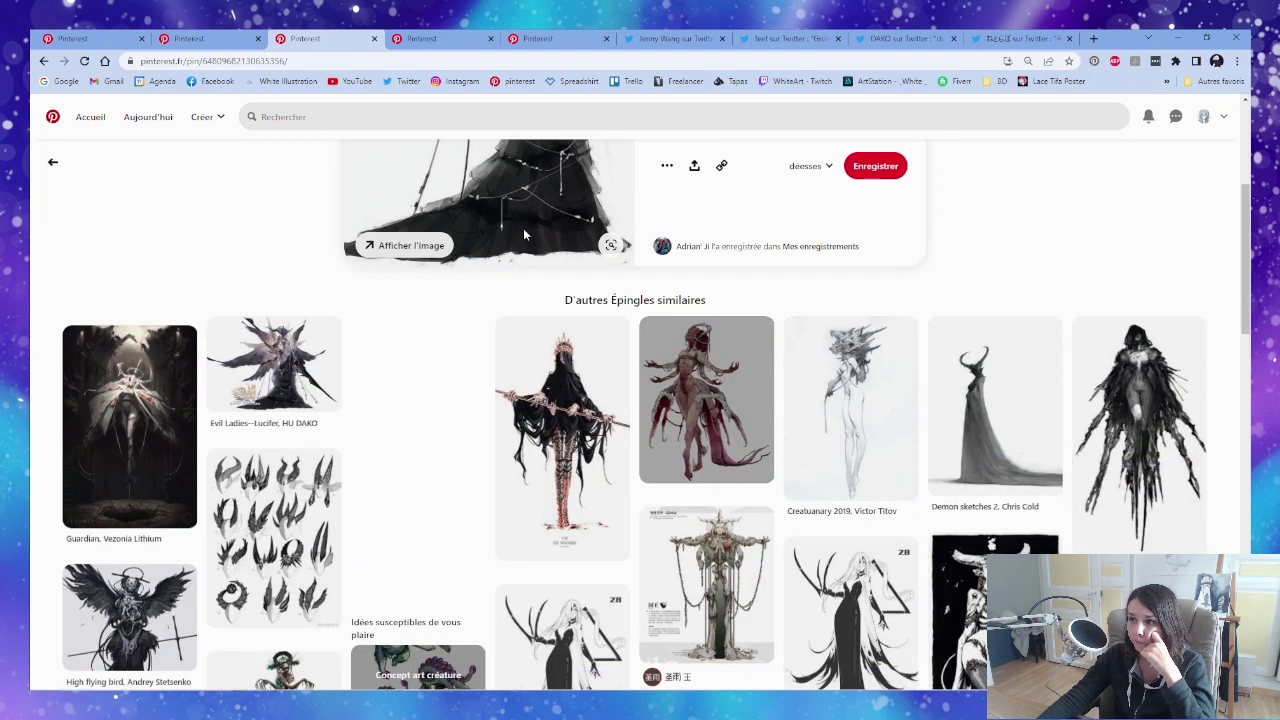
scroll(523, 234, "down", 1)
scroll(523, 234, "up", 3)
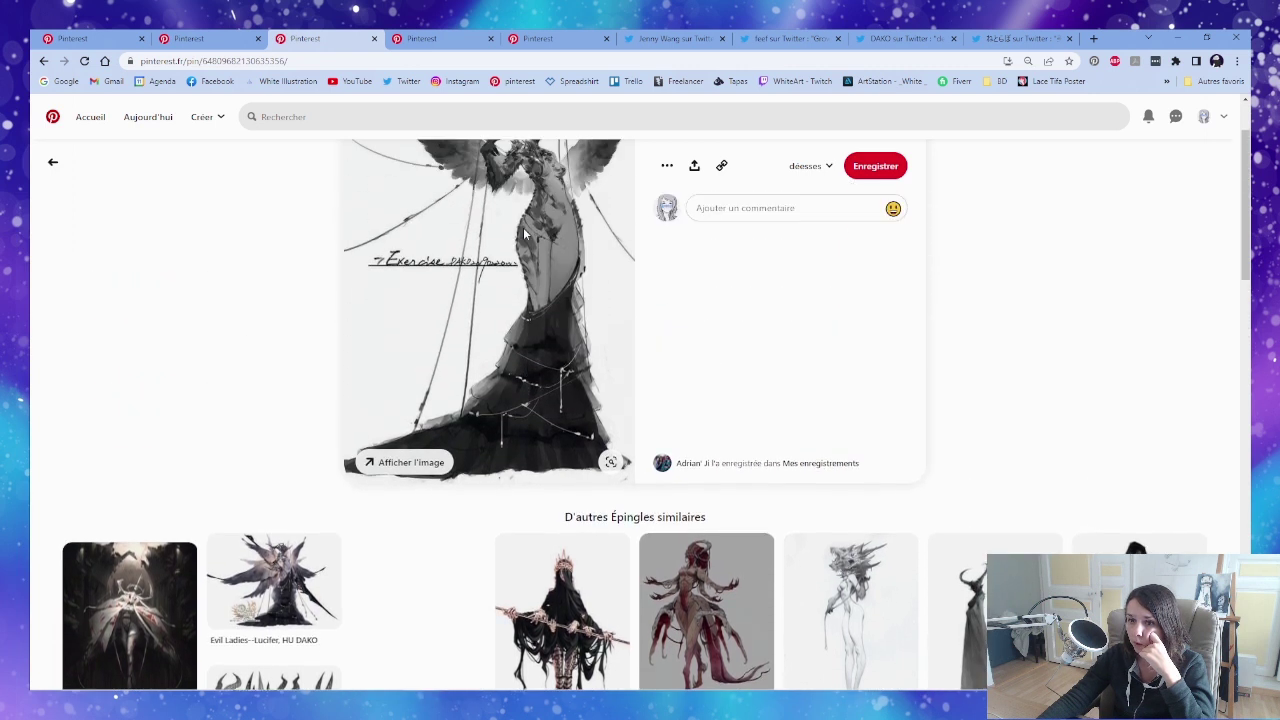
scroll(523, 234, "up", 1)
scroll(184, 607, "down", 1)
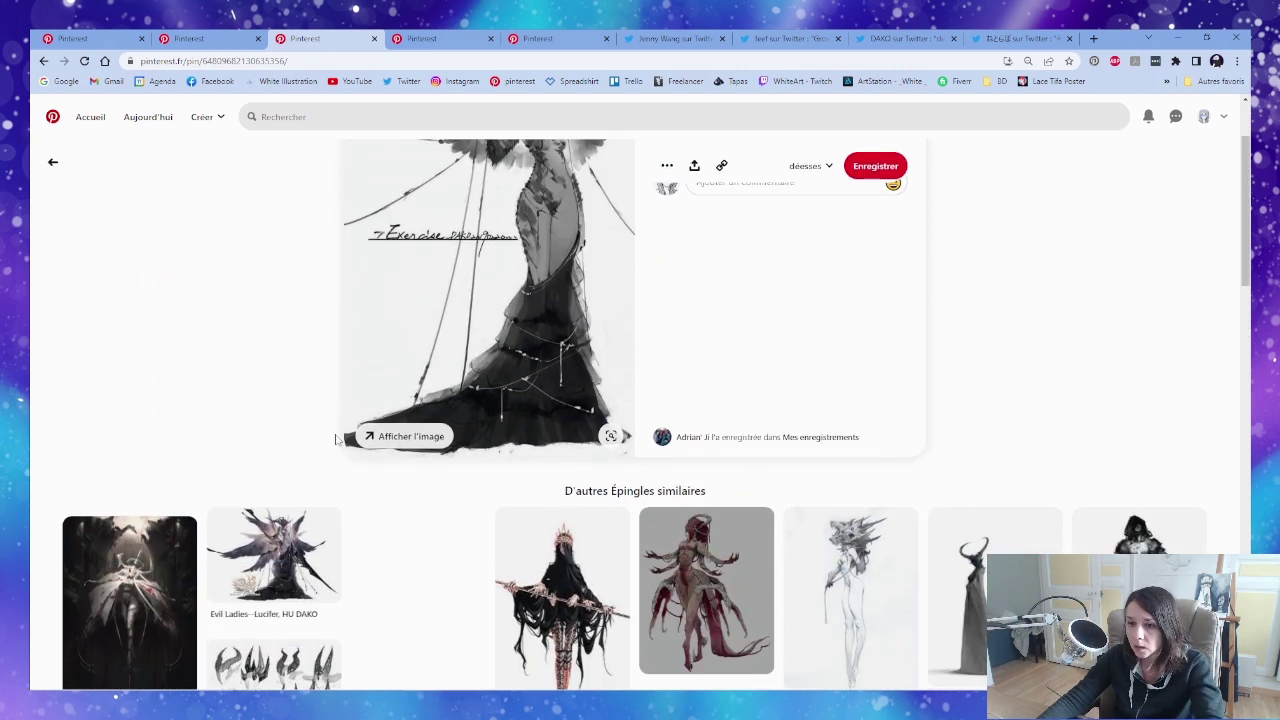
Open the Guardian, Vezonia Lithium pin in its own tab and compare it with the winged figure pin.
left_click(184, 607)
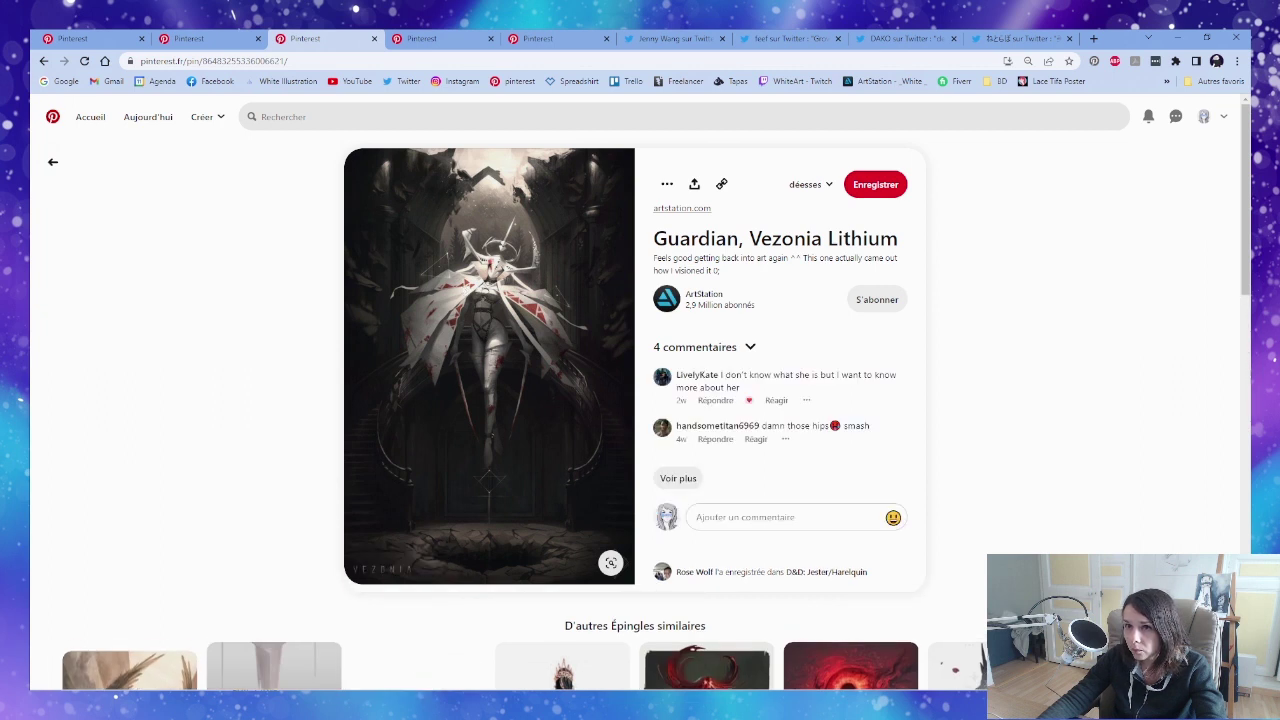
left_click(53, 161)
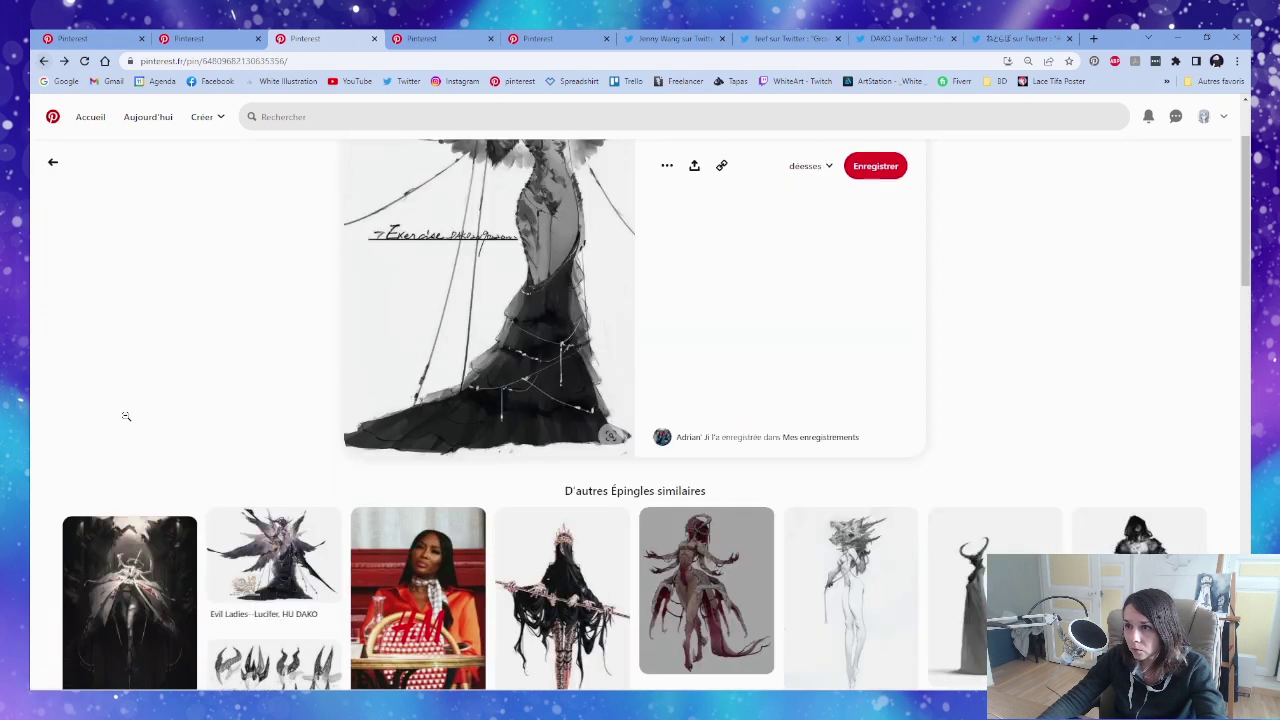
scroll(126, 440, "down", 1)
middle_click(126, 624)
scroll(414, 288, "up", 3)
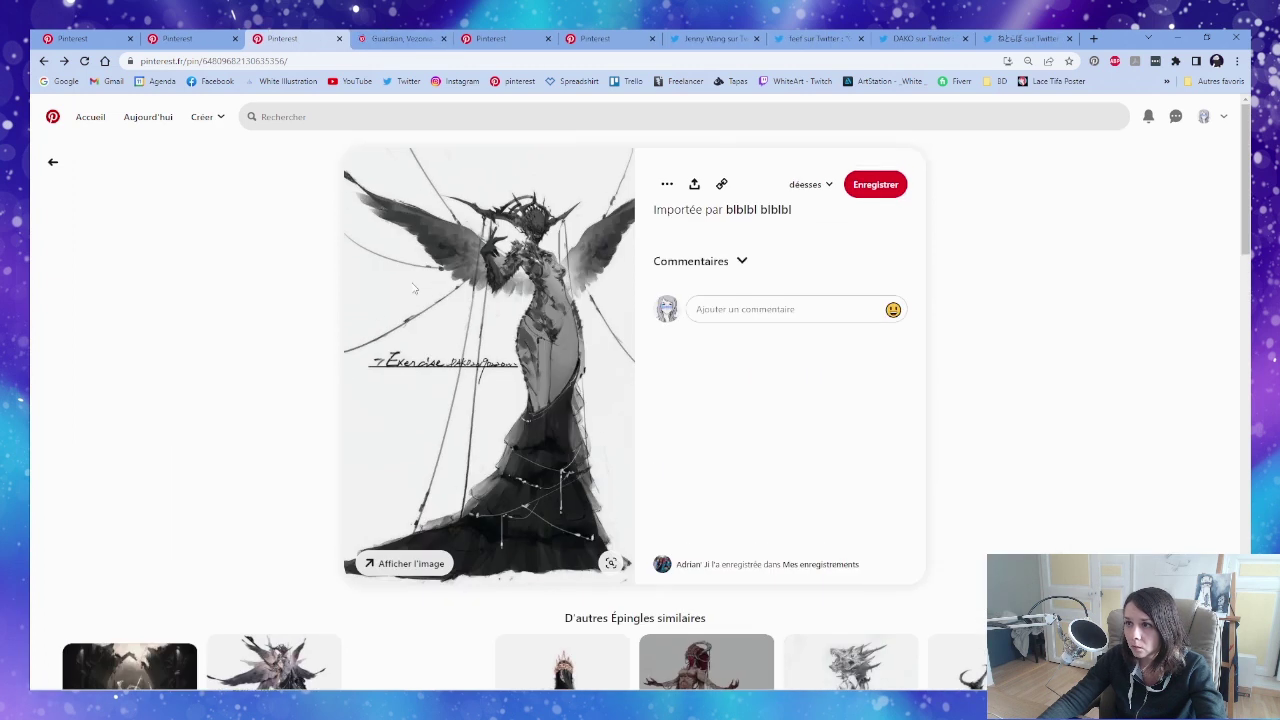
left_click(400, 38)
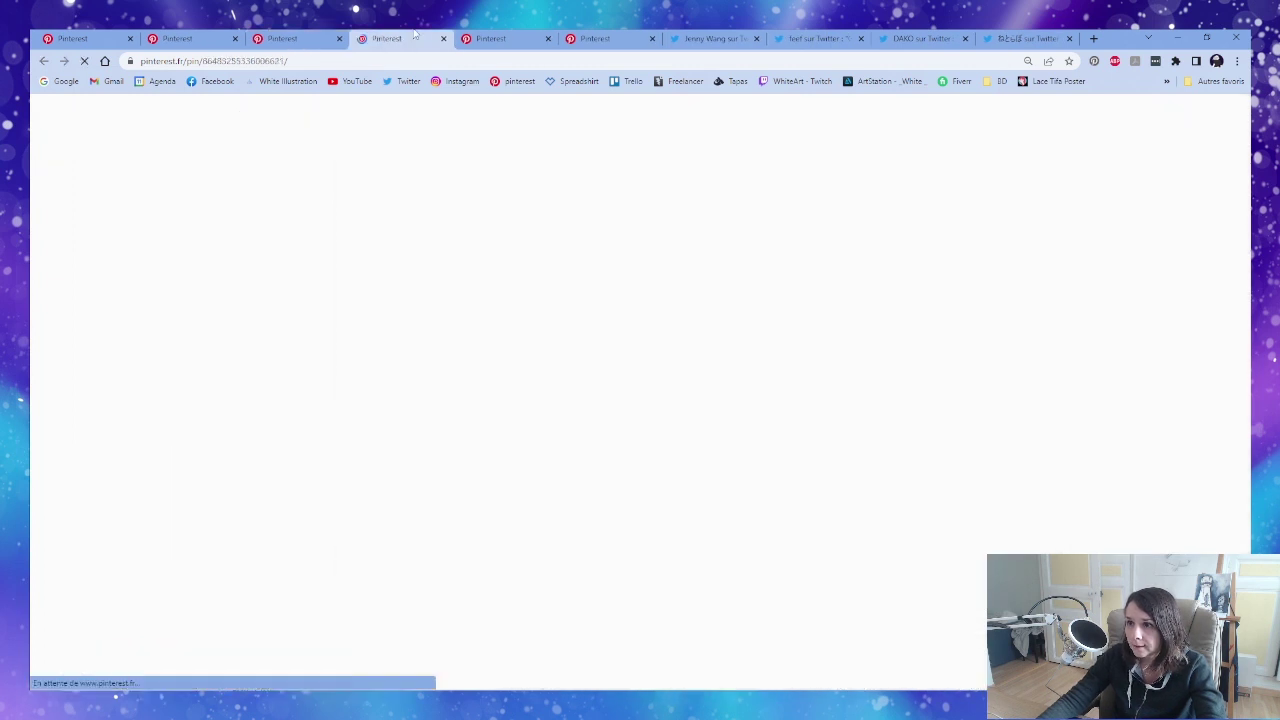
left_click(343, 38)
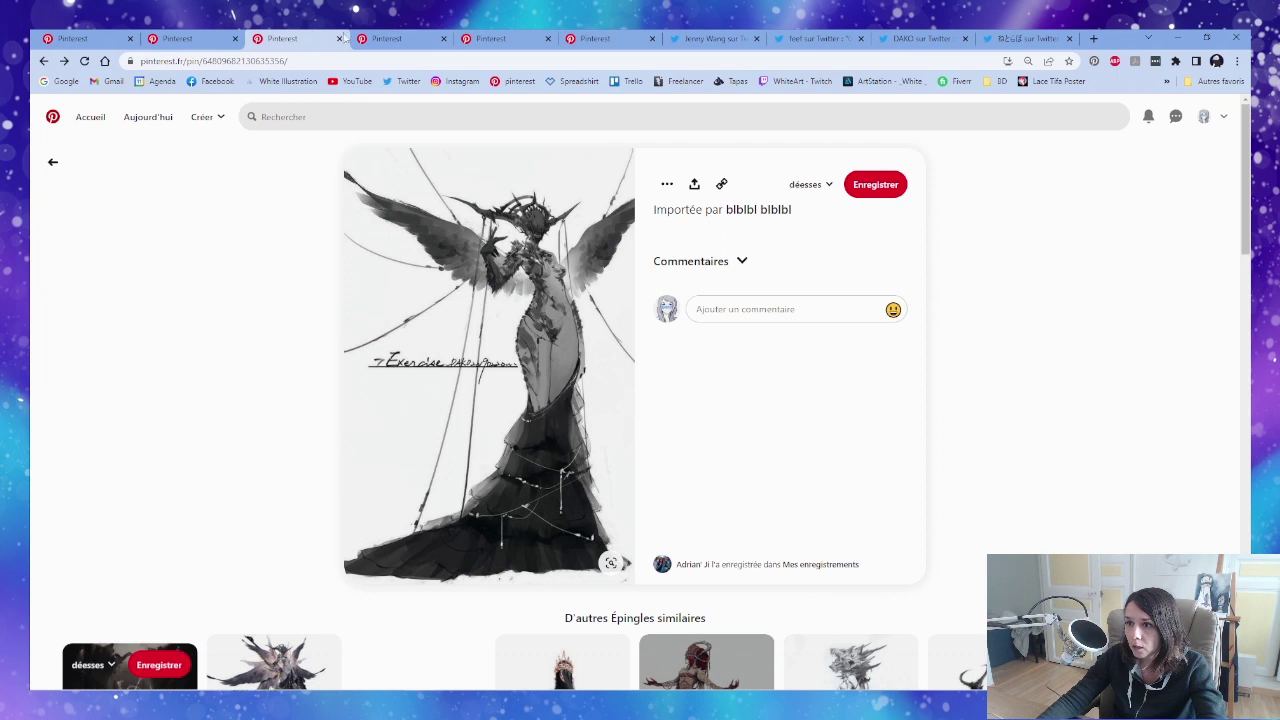
left_click(400, 38)
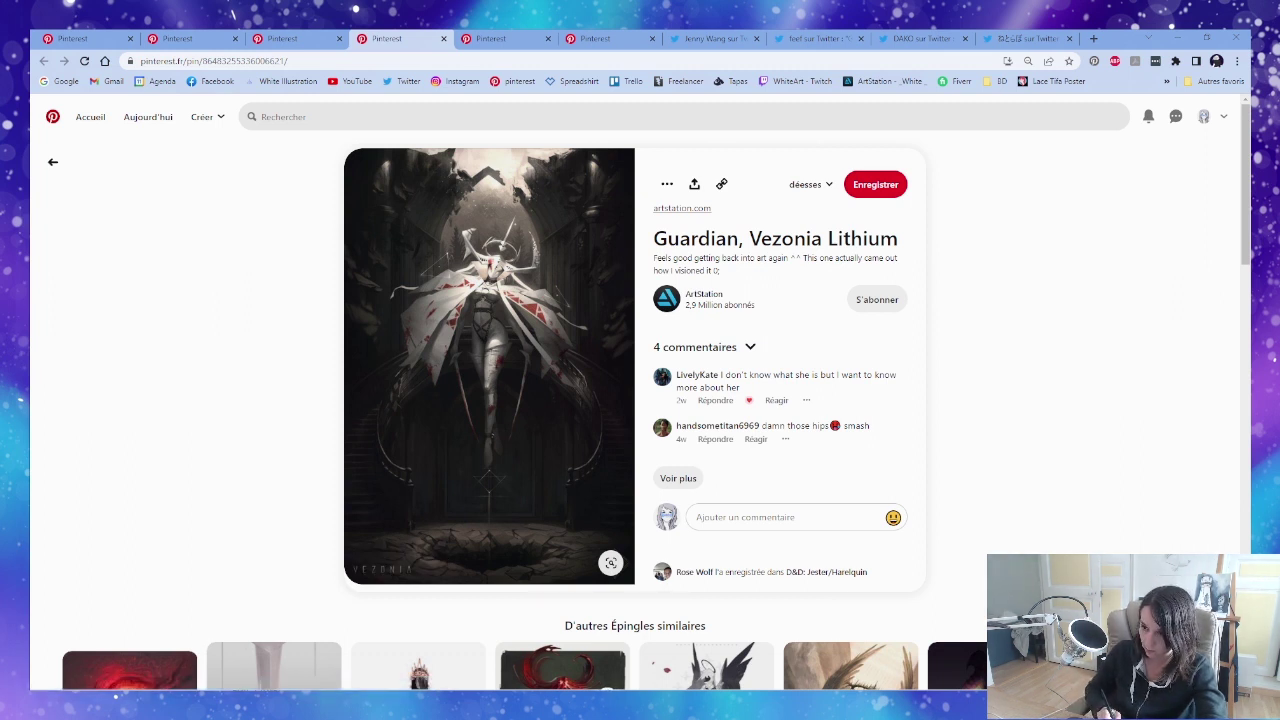
Switch to PaintTool SAI and close the tablet's radial Menu Express overlay.
right_click(606, 704)
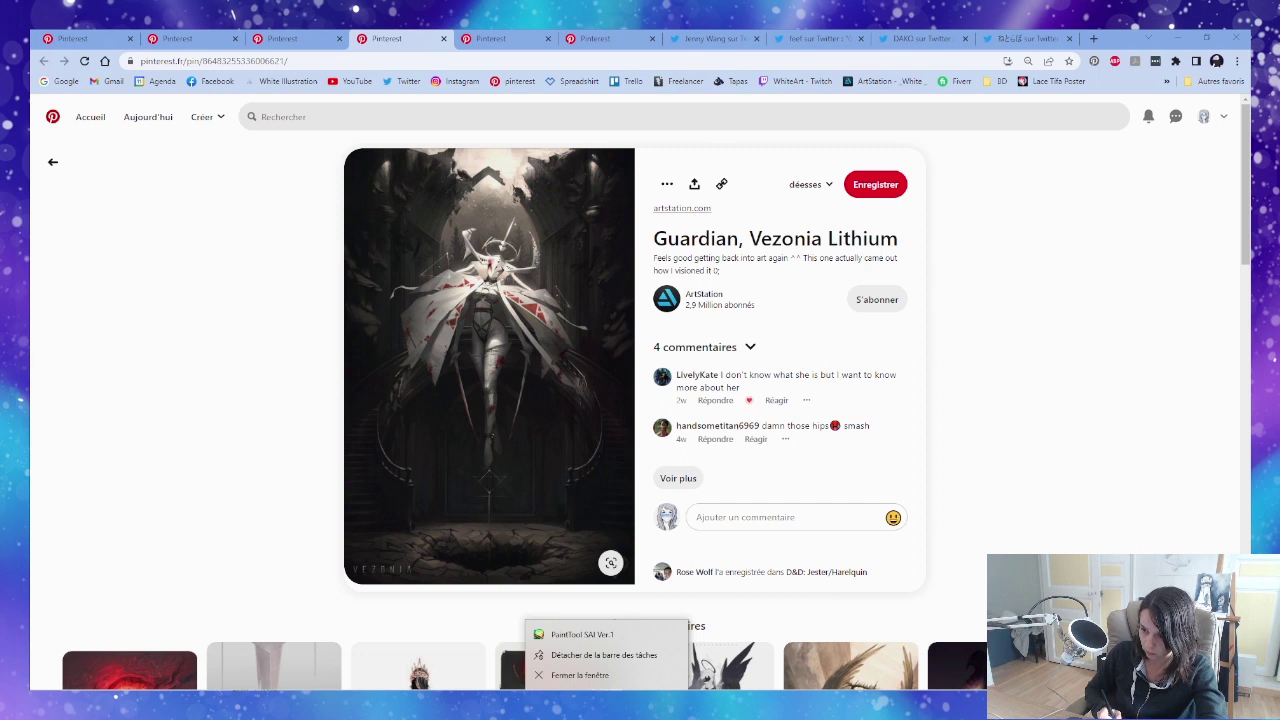
middle_click(606, 568)
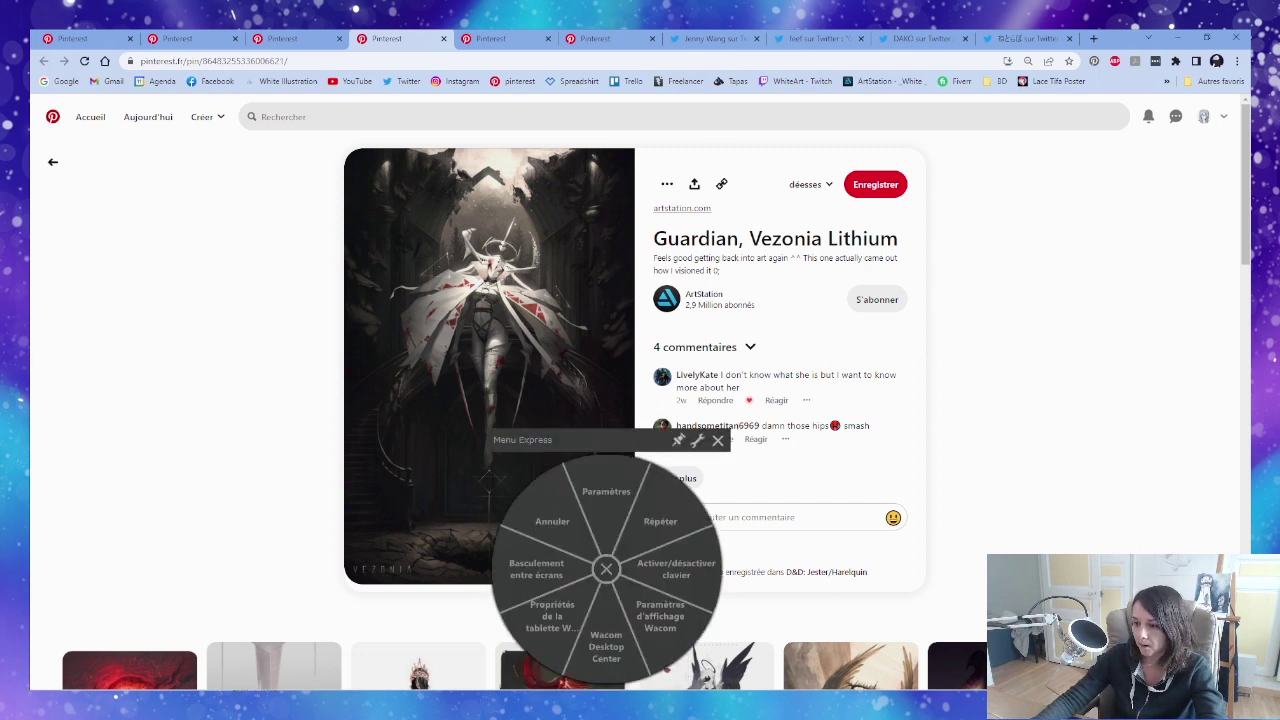
key("alt+Tab")
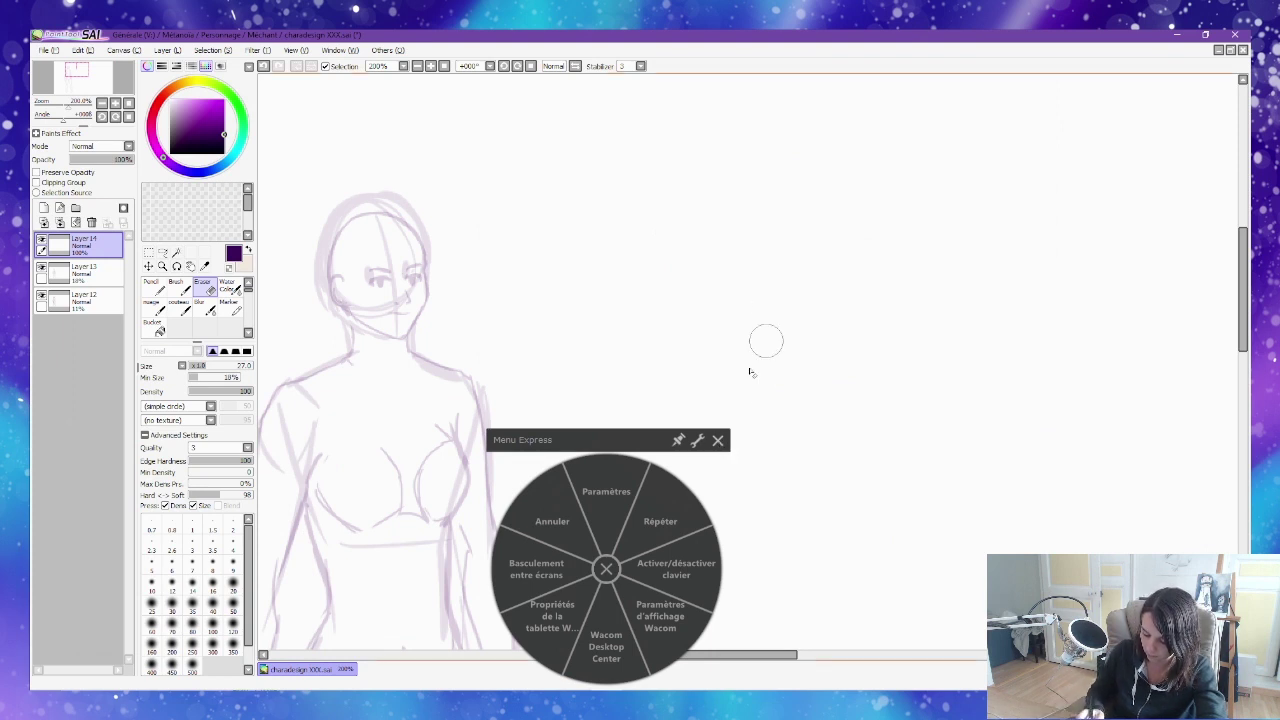
left_click(718, 440)
Draw two dark, pointed horns rising outward from both sides of the head guide with the Pencil at size 60.
left_click_drag(382, 232, 473, 253)
key("n")
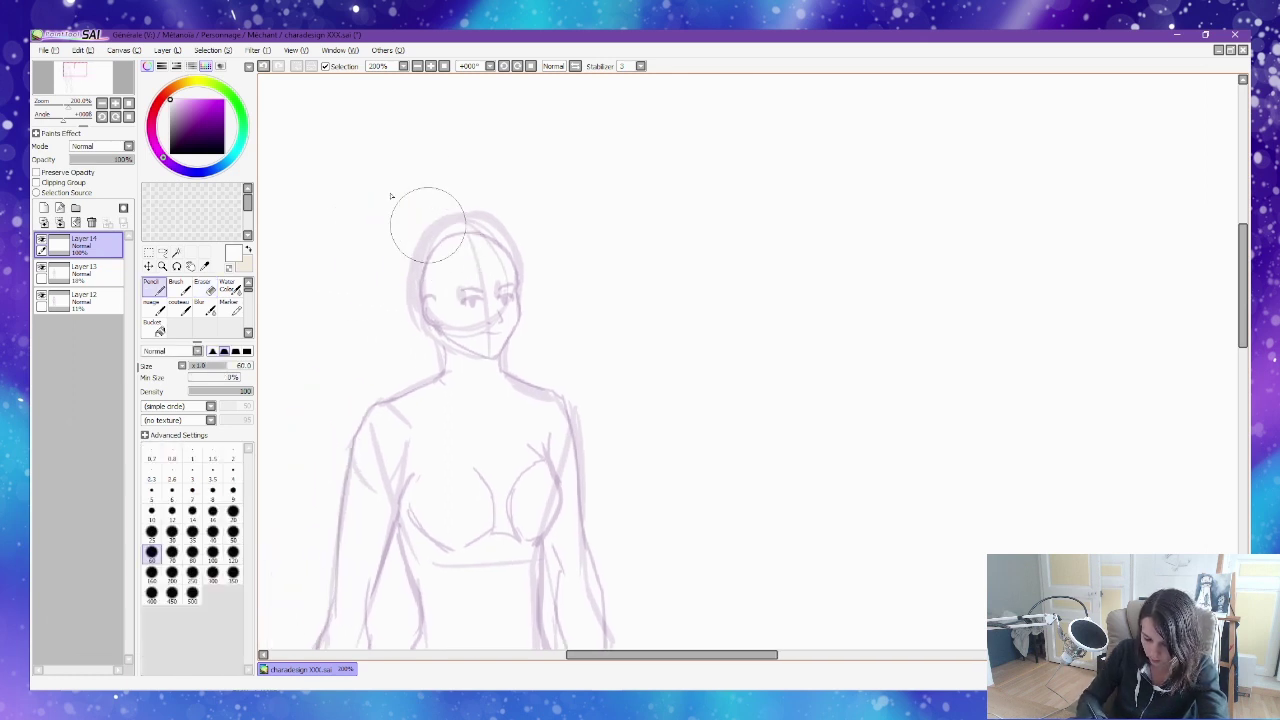
left_click_drag(400, 237, 426, 263)
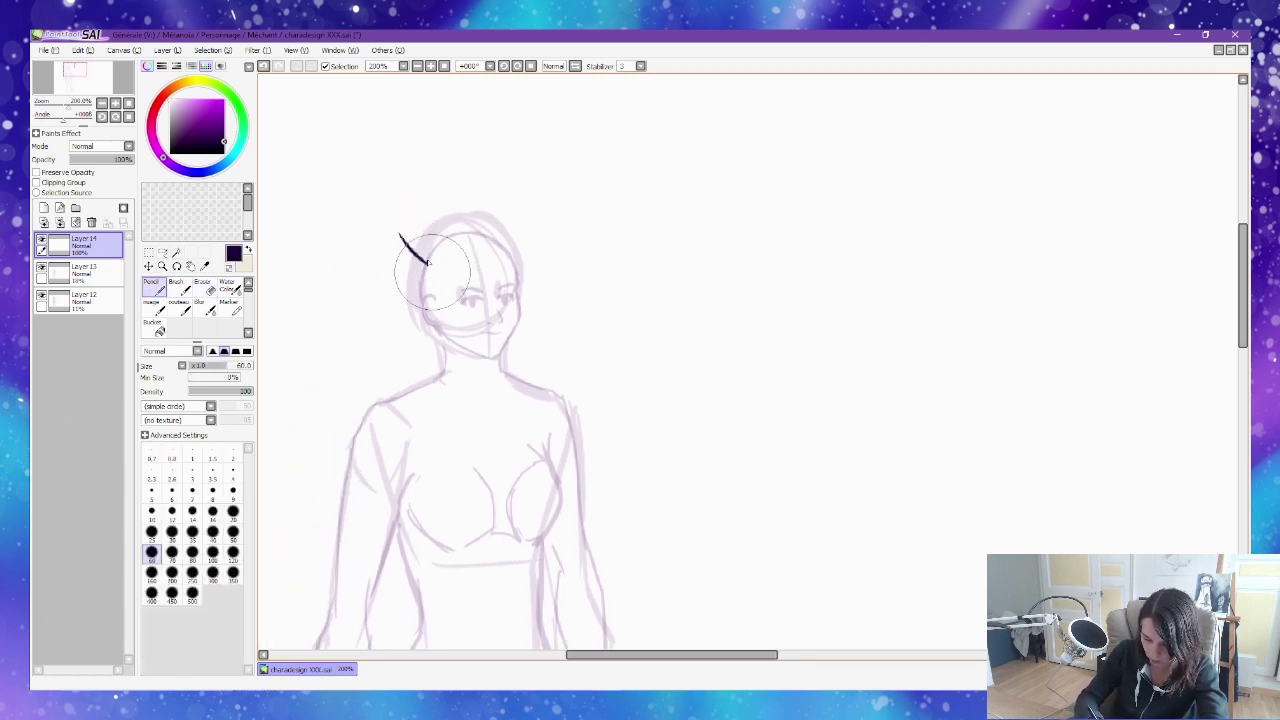
mouse_move(509, 257)
left_mouse_down()
mouse_move(538, 194)
mouse_move(589, 246)
left_mouse_up()
left_click_drag(434, 254, 474, 298)
left_click_drag(556, 290, 587, 205)
key("e")
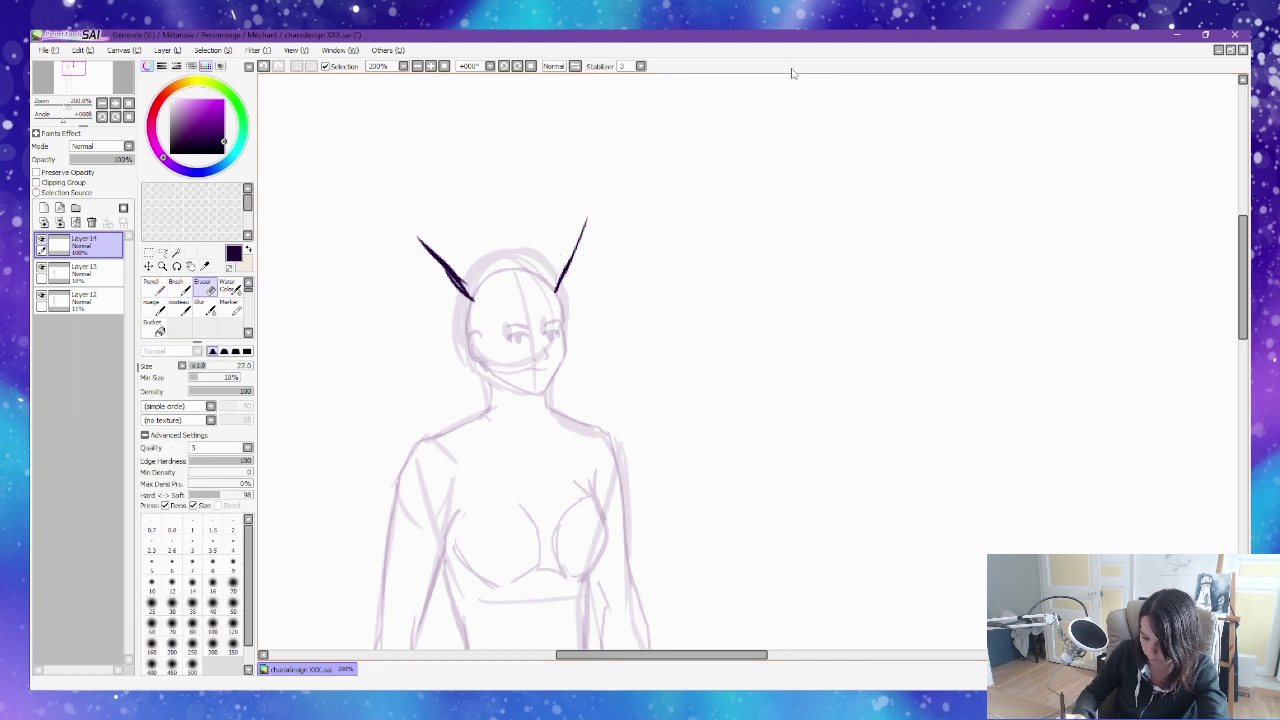
key("n")
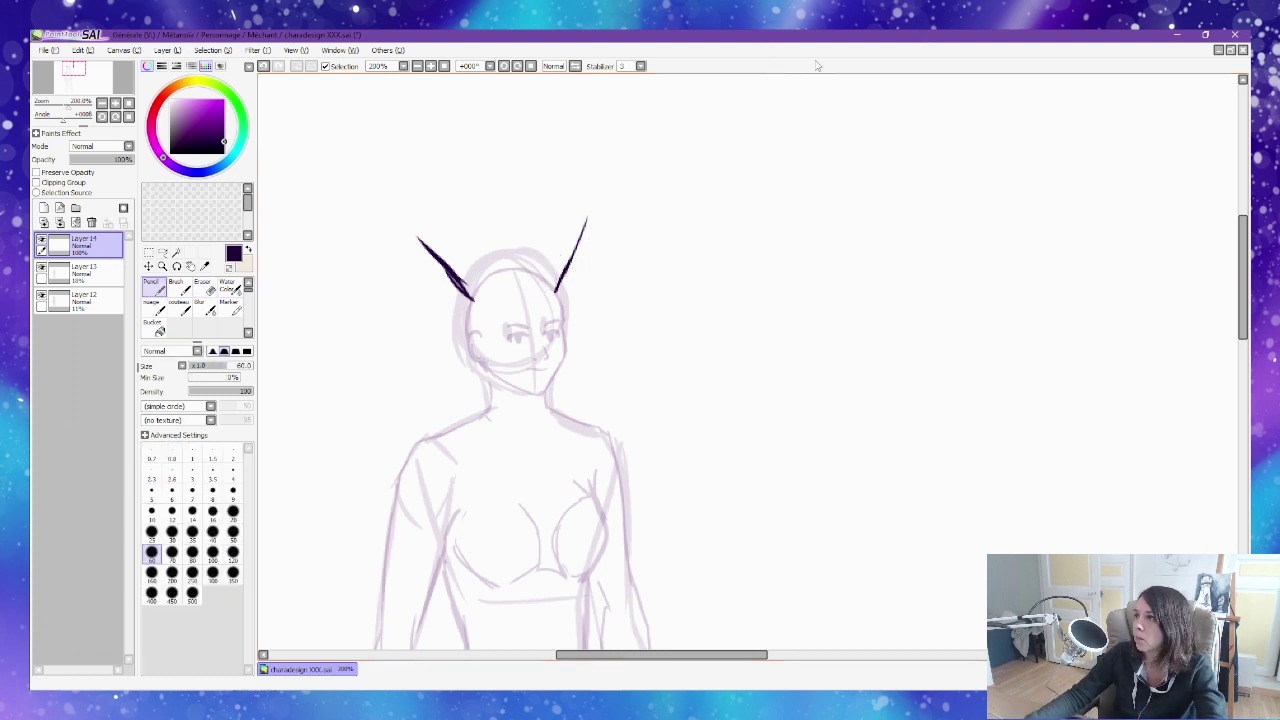
Arrange a narrow browser window beside a wider PaintTool SAI window, and bring up the winged figure pin as the reference.
left_click(1203, 35)
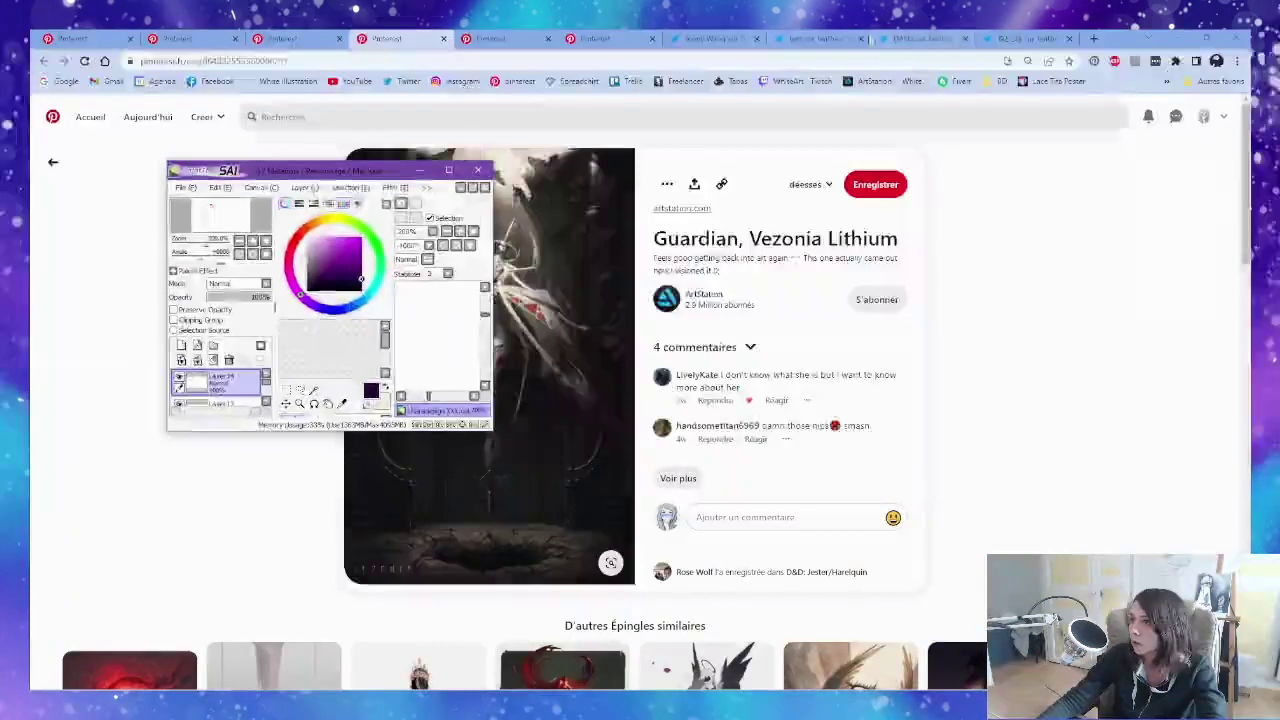
left_click_drag(365, 110, 1275, 112)
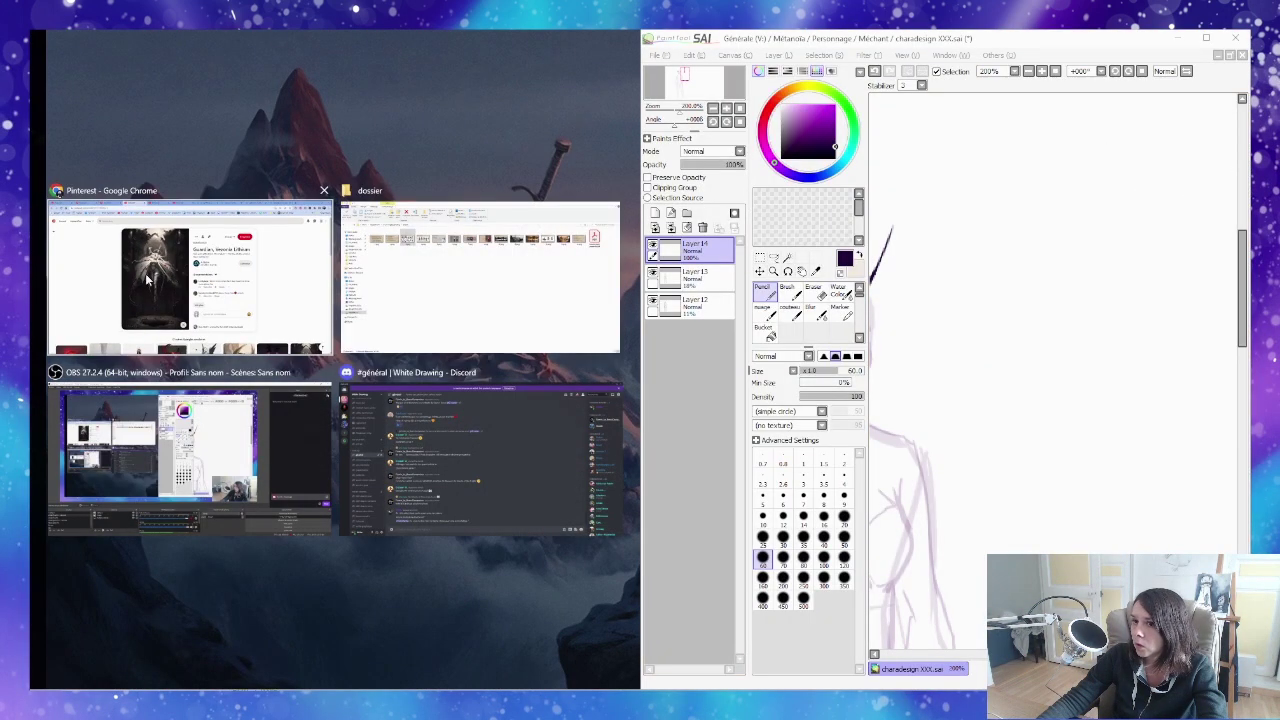
left_click(147, 280)
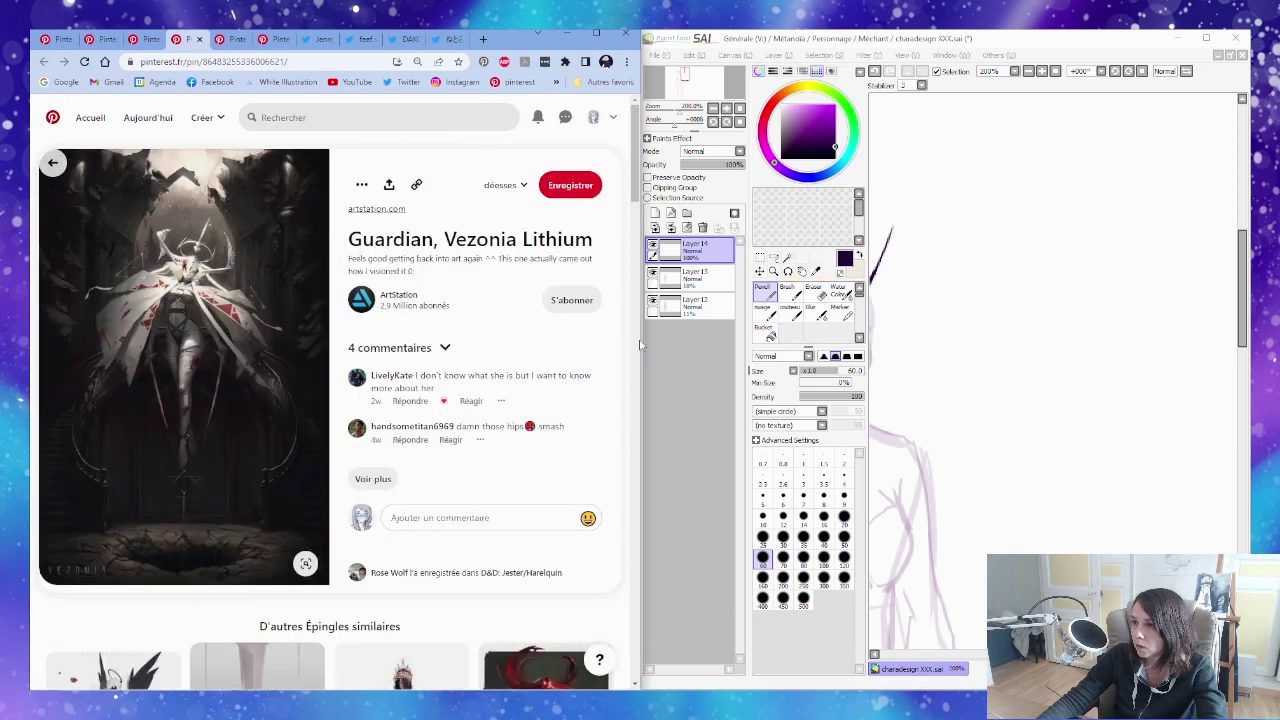
left_click_drag(640, 341, 350, 340)
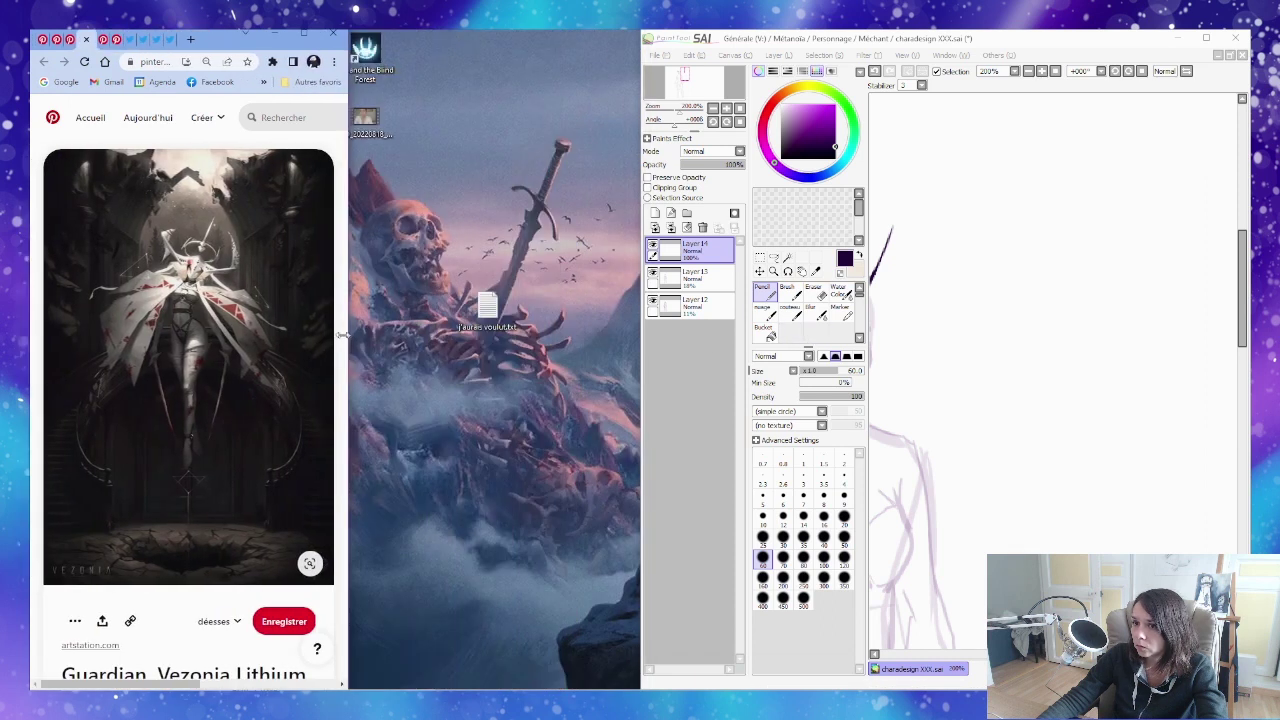
left_click_drag(641, 335, 342, 332)
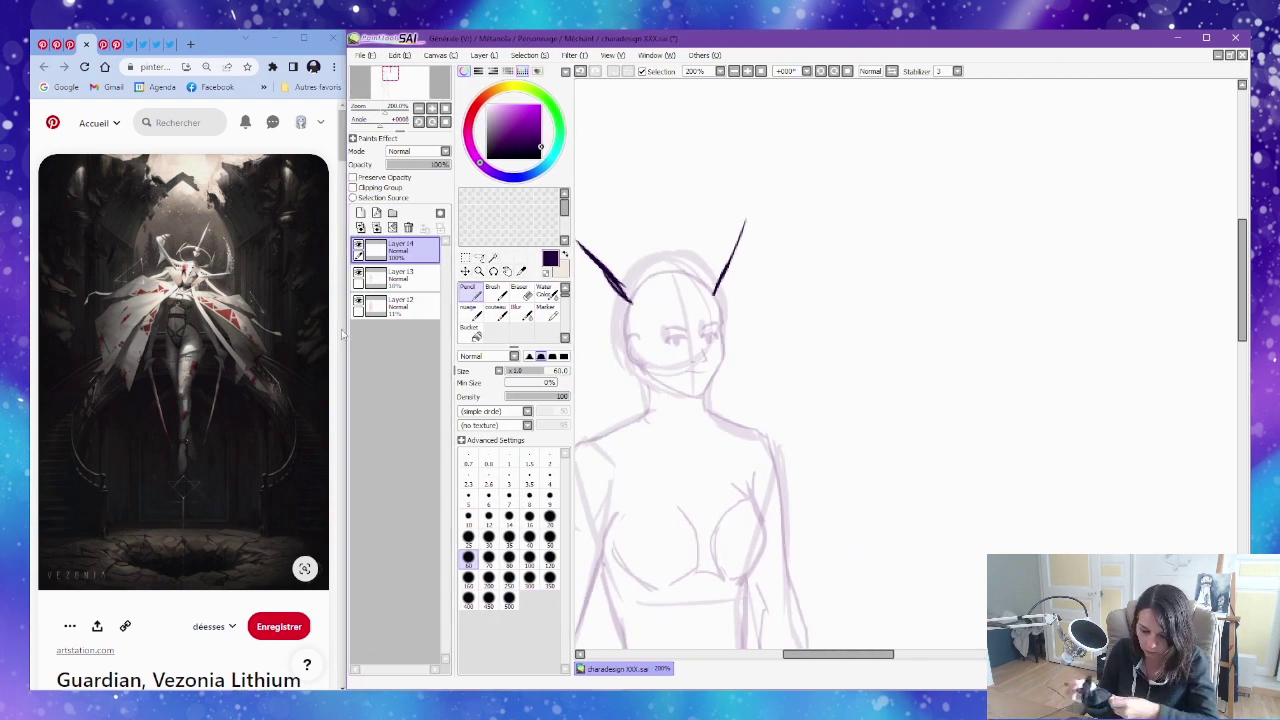
left_click(97, 47)
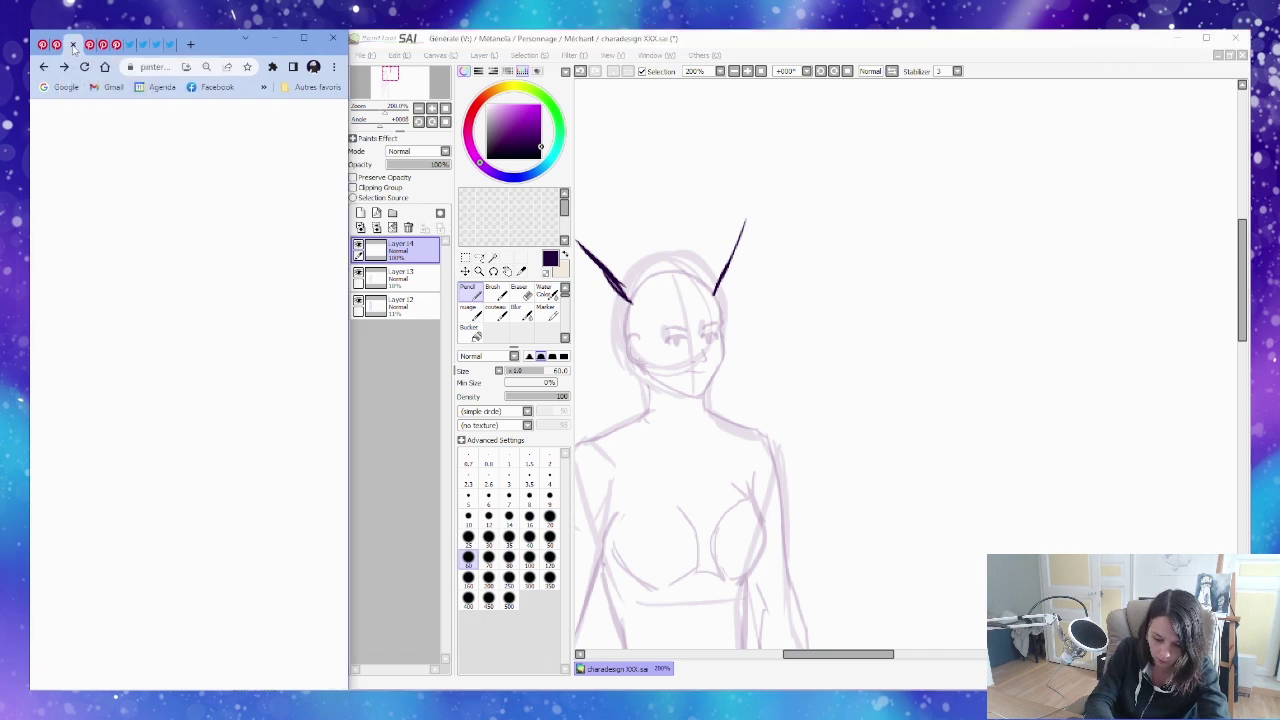
mouse_move(655, 160)
left_mouse_down()
mouse_move(870, 252)
mouse_move(727, 201)
mouse_move(290, 112)
mouse_move(163, 52)
left_mouse_up()
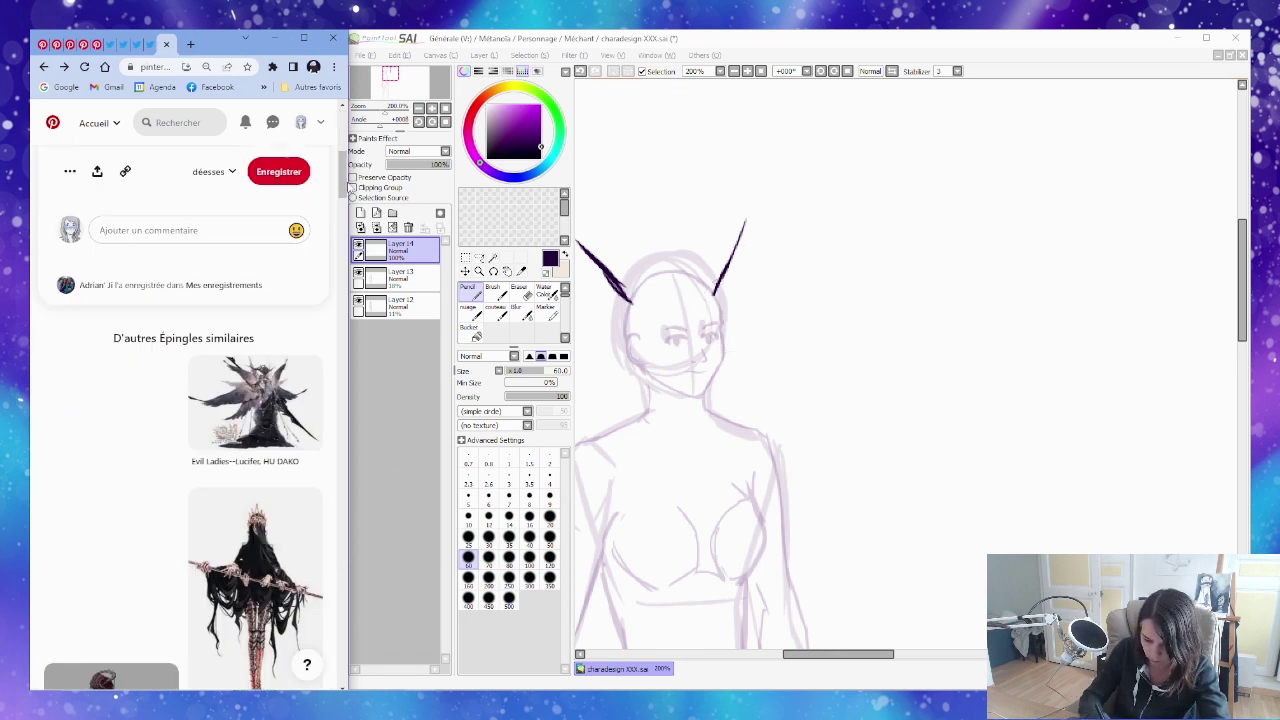
Erase part of the horn on the left side of the head and redraw it as a longer spike leaning further outward.
left_click(790, 270)
mouse_move(772, 295)
left_mouse_down()
mouse_move(855, 283)
mouse_move(874, 294)
left_mouse_up()
key("ctrl+z")
left_click_drag(766, 286, 896, 290)
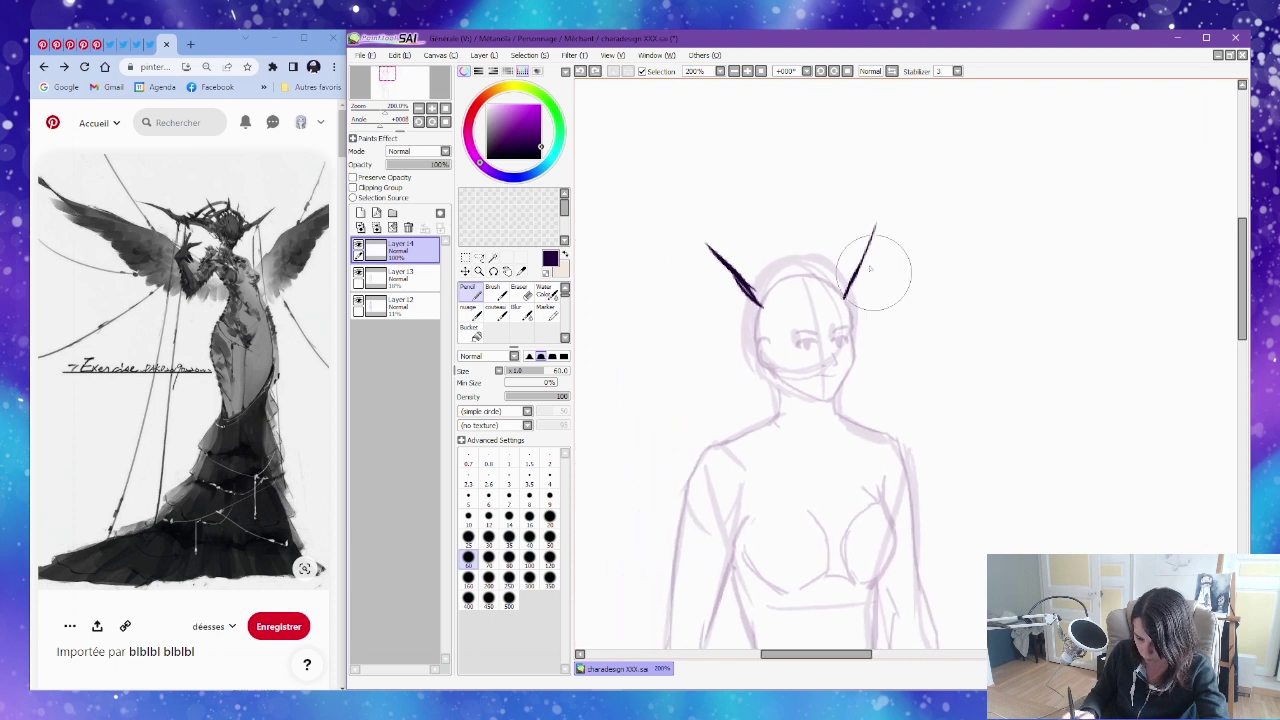
key("e")
mouse_move(712, 228)
left_mouse_down()
mouse_move(764, 300)
mouse_move(704, 240)
mouse_move(753, 301)
left_mouse_up()
key("n")
left_click_drag(697, 250, 759, 305)
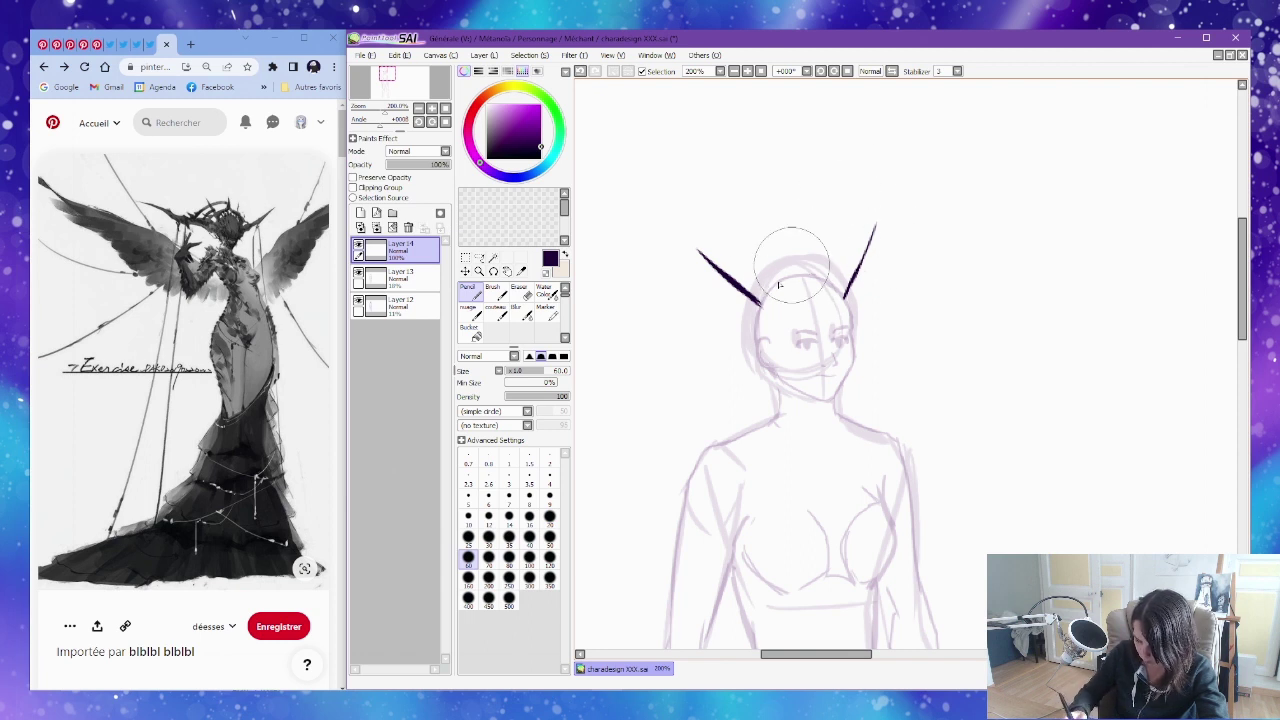
Draw an angular mask line from the left horn's base down across the nose and up to the right horn.
left_click_drag(762, 304, 790, 330)
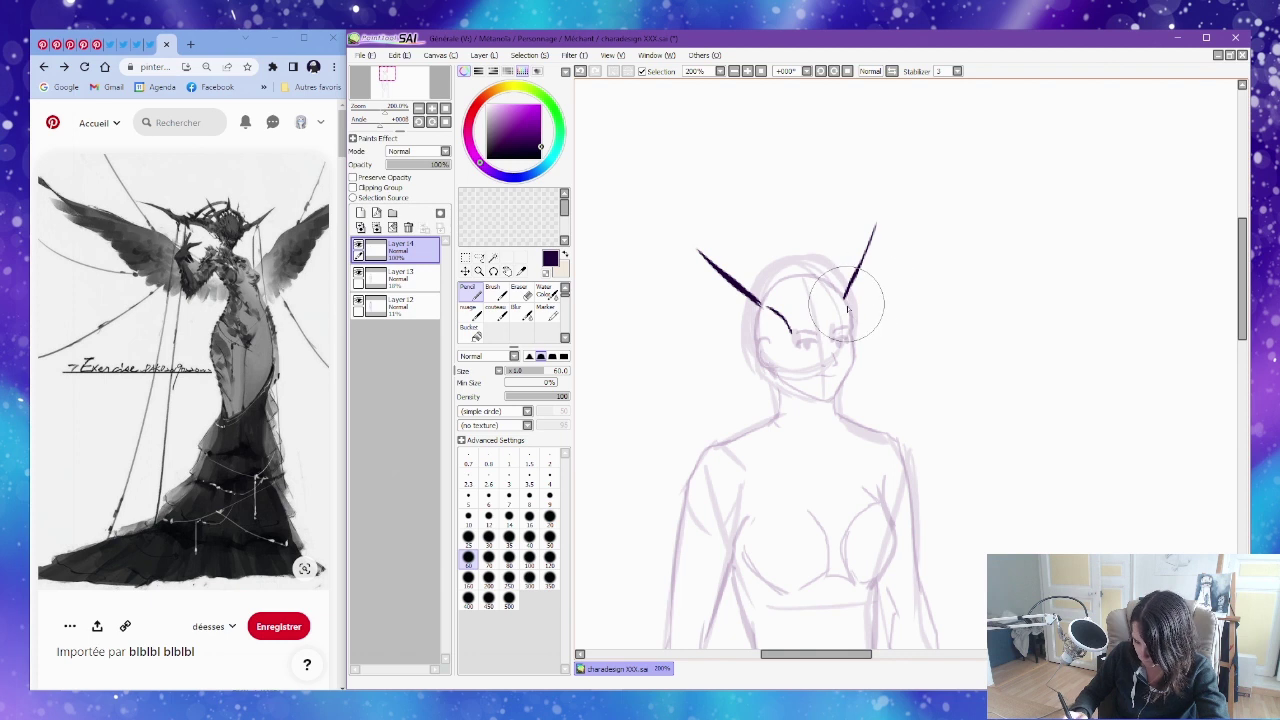
mouse_move(788, 345)
left_mouse_down()
mouse_move(835, 357)
mouse_move(860, 340)
mouse_move(846, 350)
left_mouse_up()
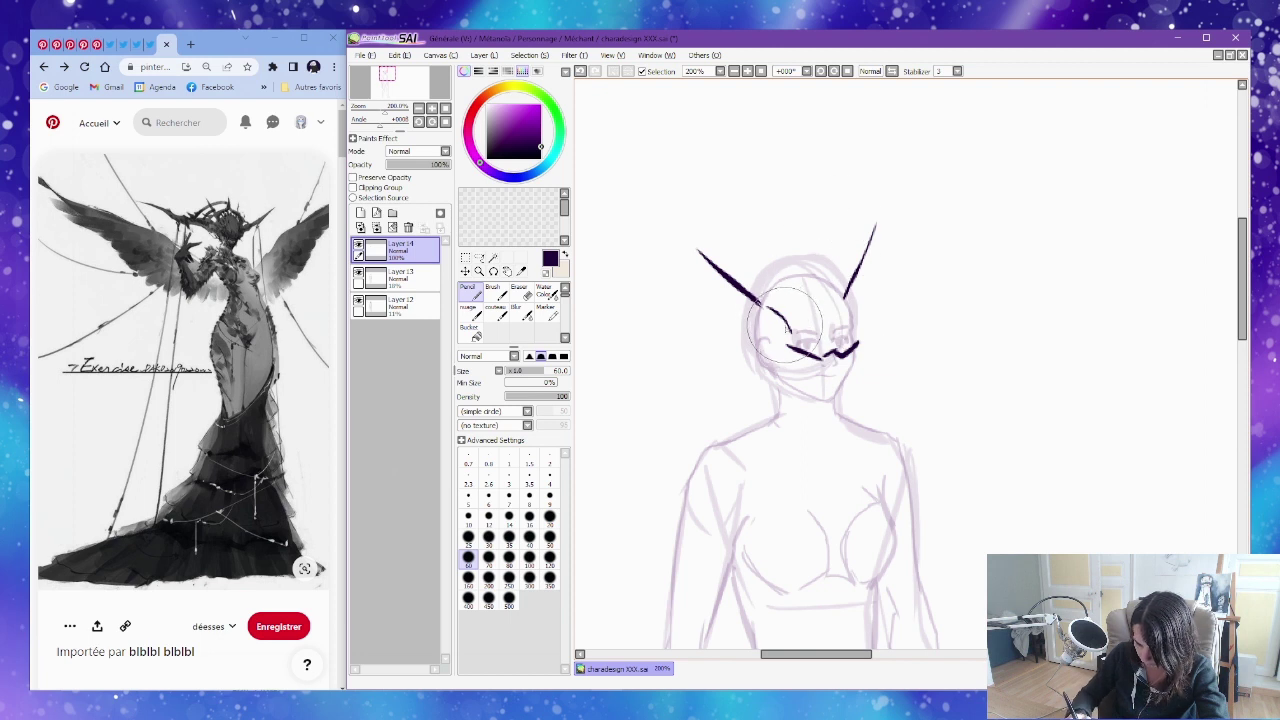
left_click_drag(788, 346, 762, 306)
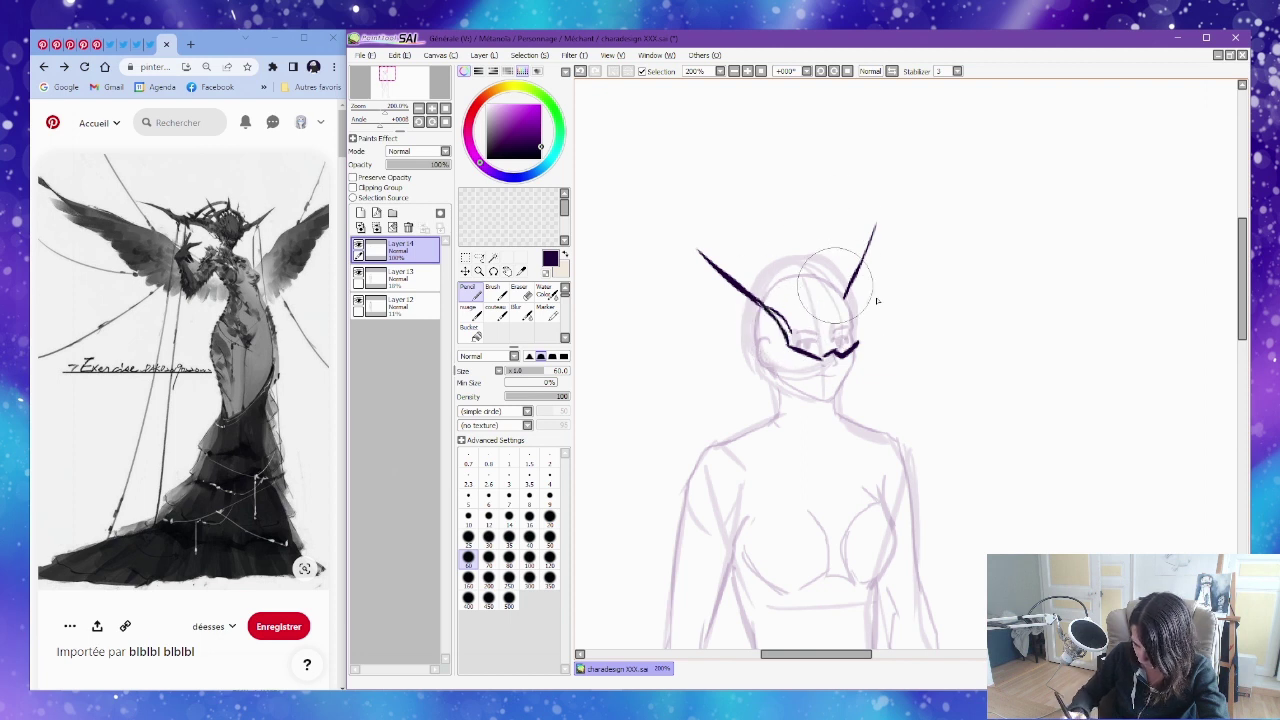
mouse_move(866, 268)
left_mouse_down()
mouse_move(859, 305)
mouse_move(888, 225)
mouse_move(860, 318)
left_mouse_up()
Erase the right horn and redraw it with the Pencil at size 29, leaning further outward from the mask line's end.
key("e")
key("n")
key("e")
key("n")
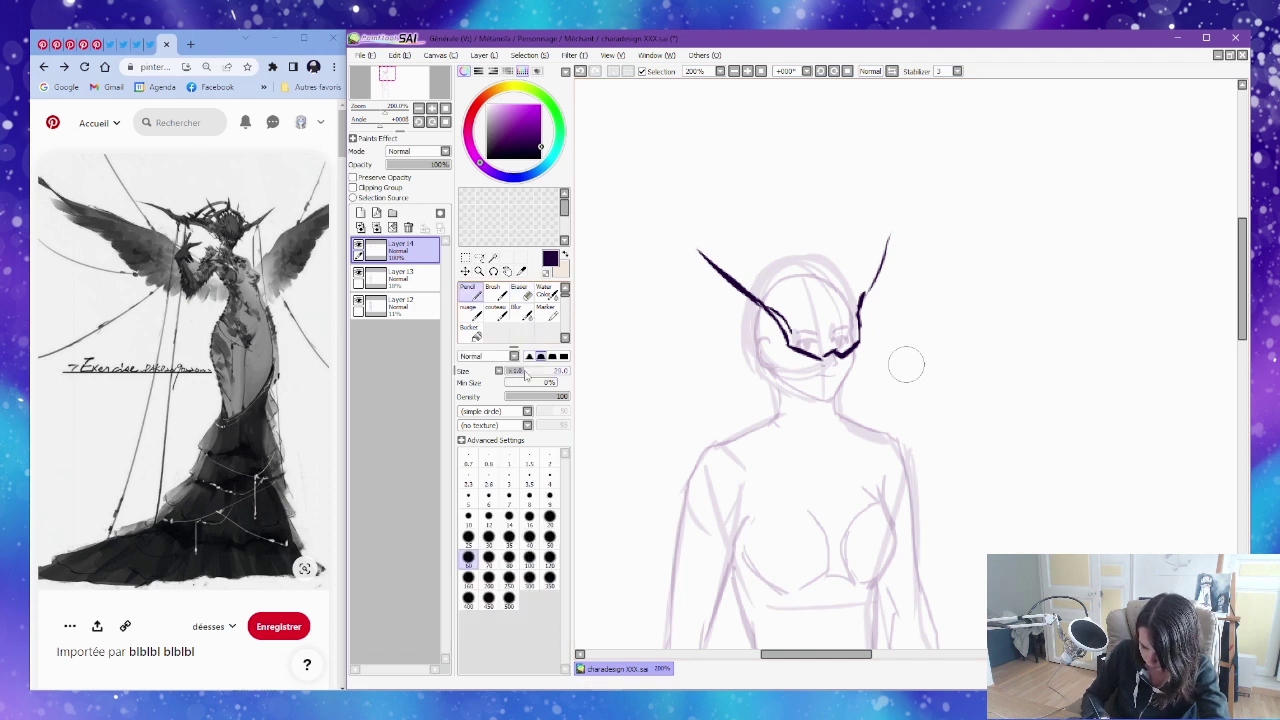
left_click_drag(860, 305, 891, 222)
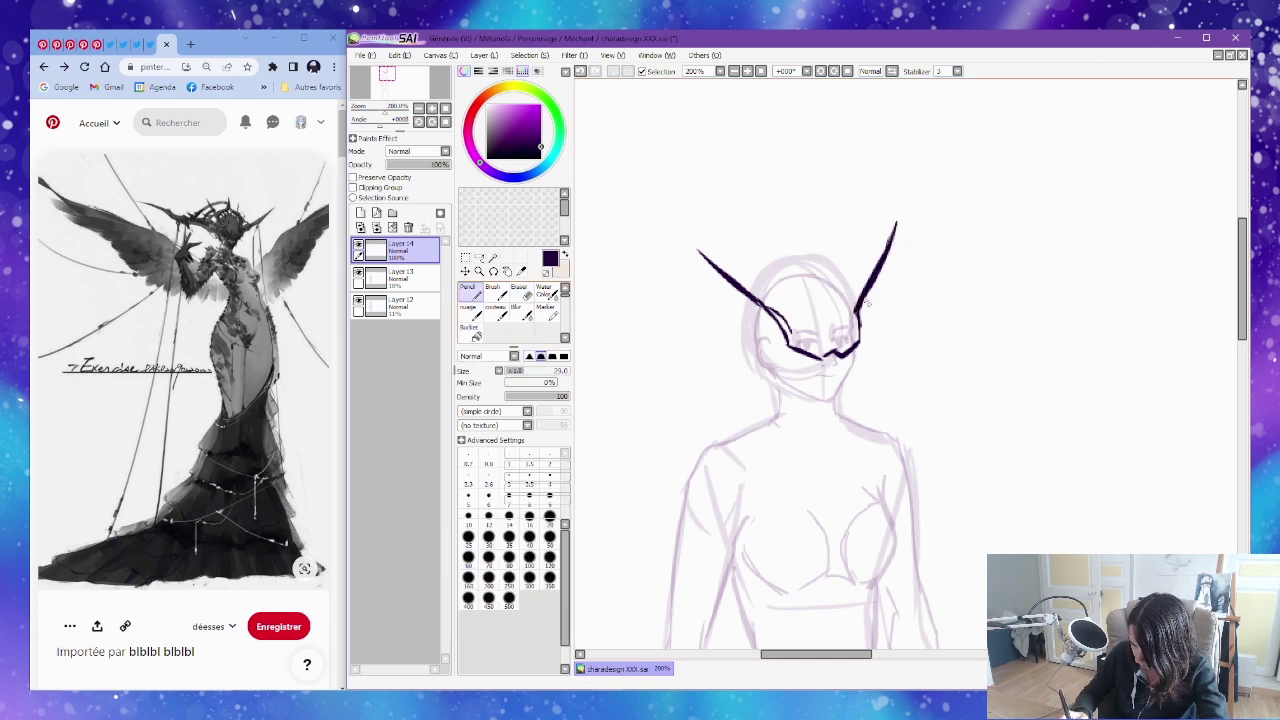
key("e")
key("n")
left_click_drag(857, 318, 897, 224)
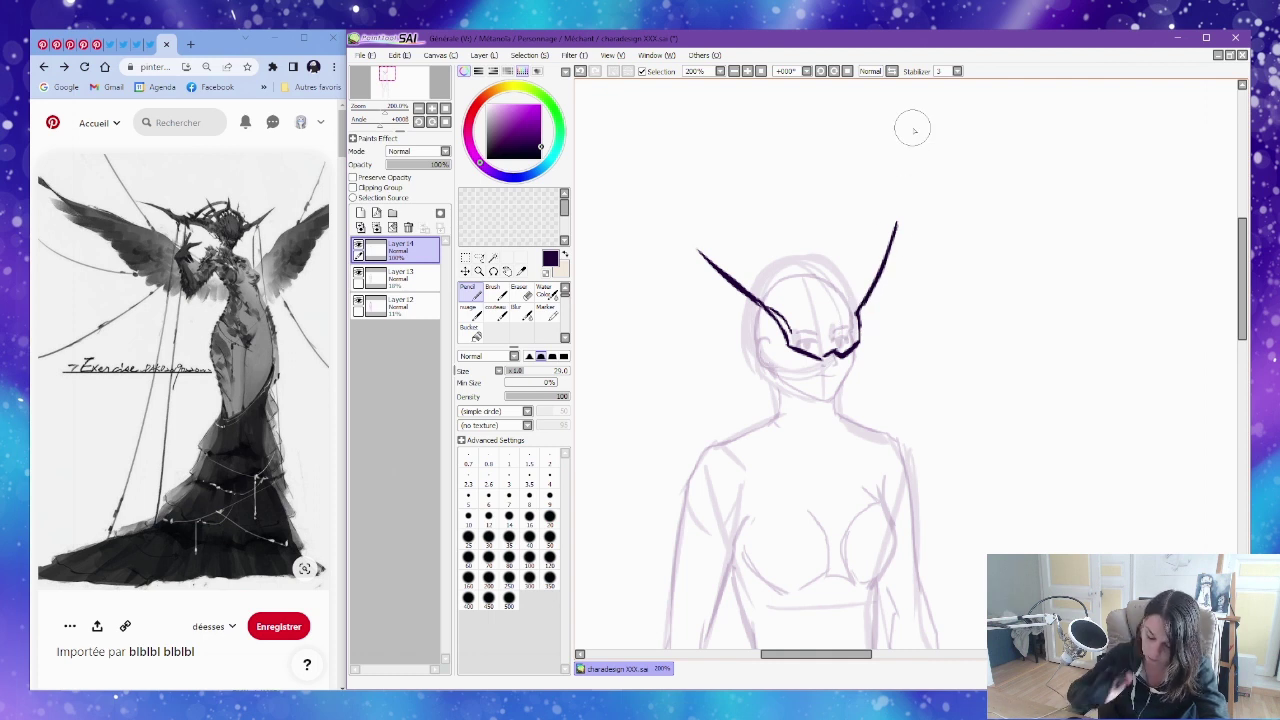
Lengthen the left horn outward and thin it with the Eraser, and extend the right horn's tip slightly upward.
left_click_drag(681, 229, 756, 297)
key("e")
mouse_move(692, 246)
left_mouse_down()
mouse_move(738, 305)
mouse_move(752, 296)
left_mouse_up()
left_click_drag(880, 296, 907, 203)
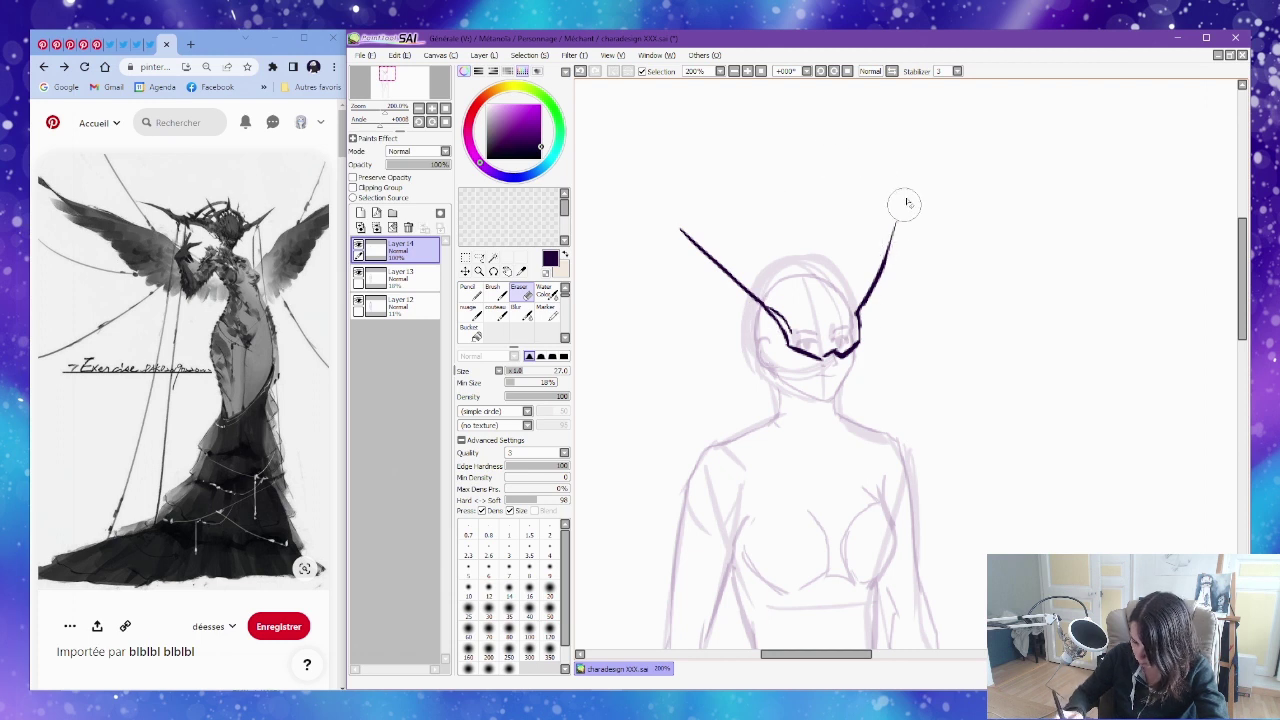
key("n")
left_click_drag(764, 279, 832, 234)
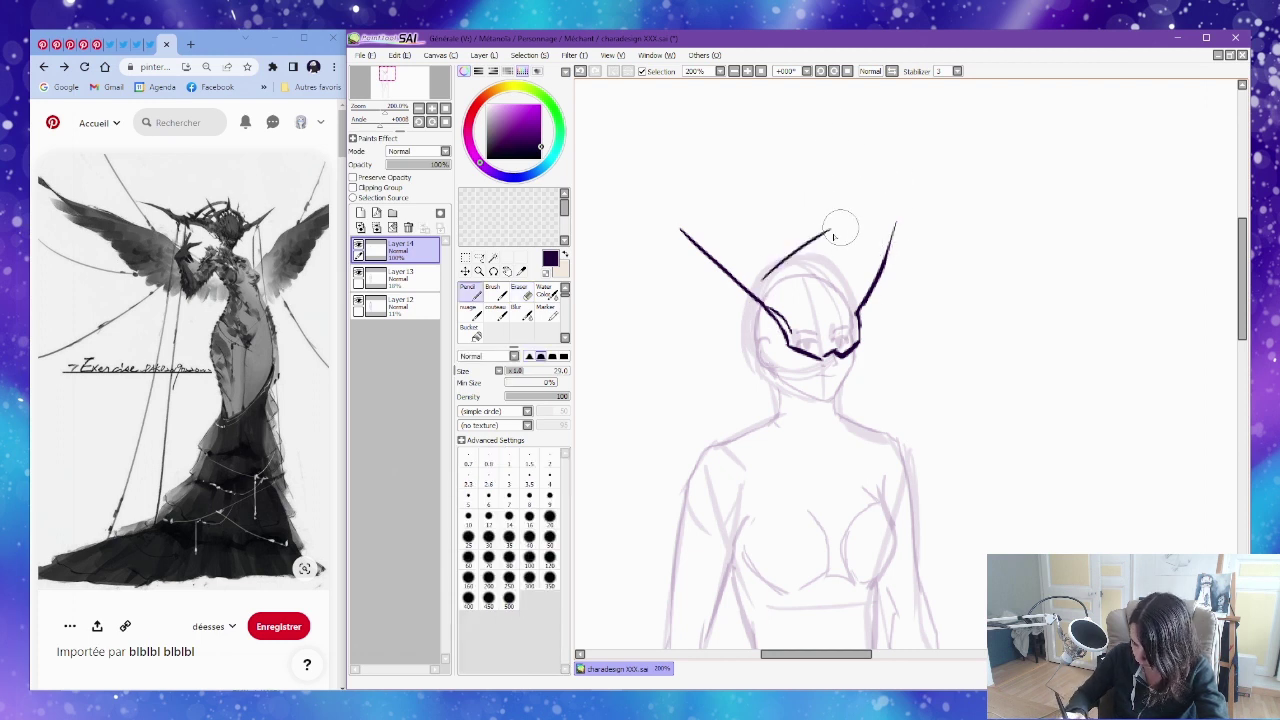
key("ctrl+z")
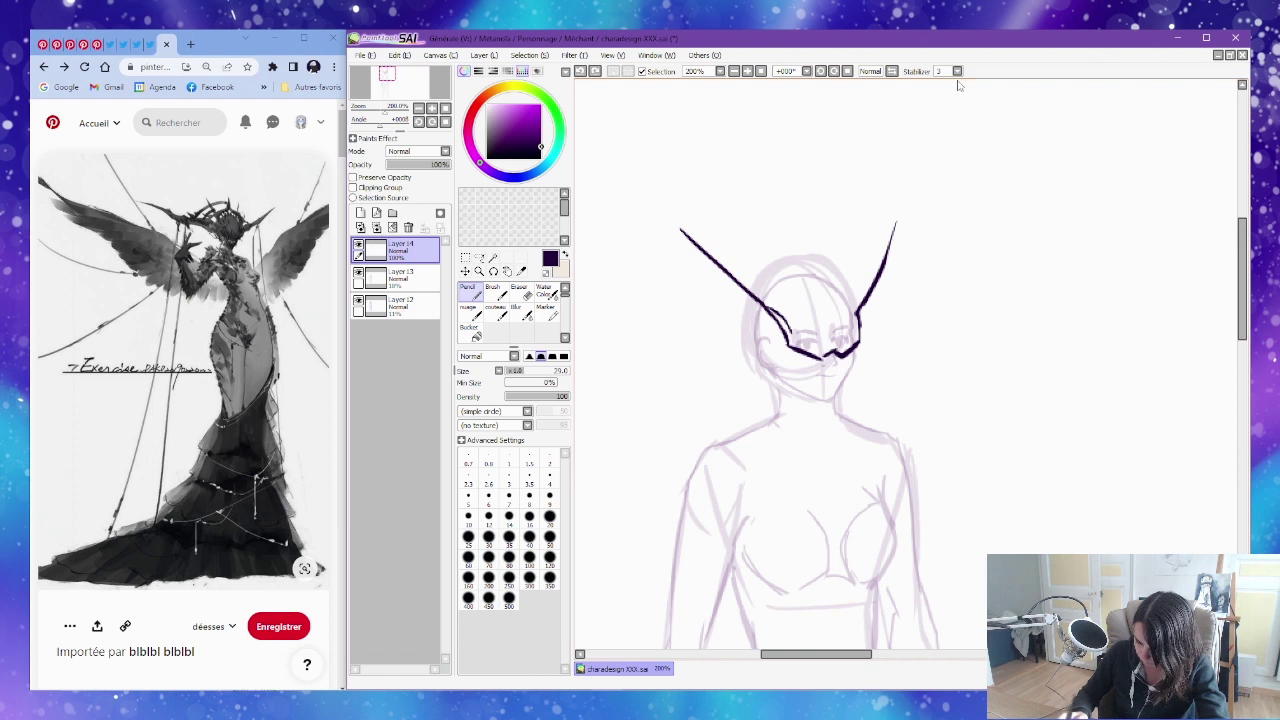
left_click_drag(902, 207, 903, 201)
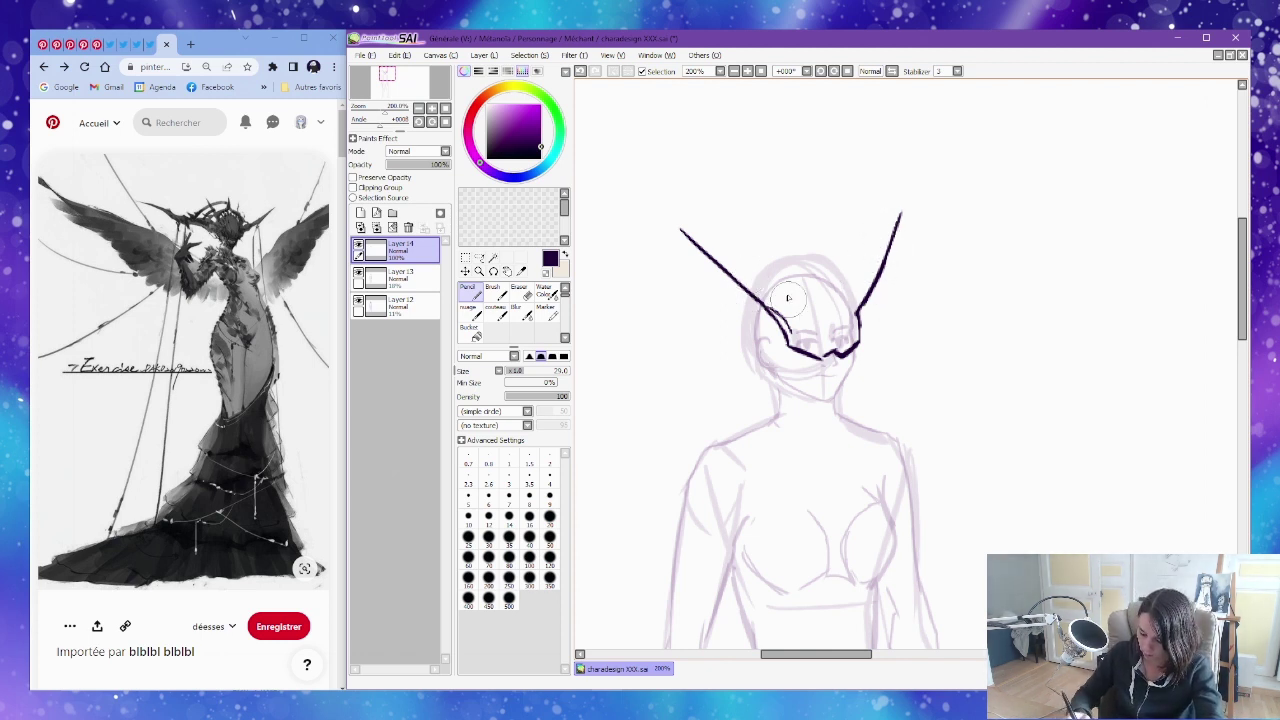
Erase the wavy mask line over the face and redraw it as a clean angular edge meeting below the nose.
key("e")
mouse_move(766, 304)
left_mouse_down()
mouse_move(796, 336)
mouse_move(773, 306)
mouse_move(787, 334)
mouse_move(794, 316)
mouse_move(824, 311)
mouse_move(799, 351)
mouse_move(819, 366)
mouse_move(862, 343)
left_mouse_up()
key("n")
mouse_move(783, 322)
left_mouse_down()
mouse_move(790, 350)
mouse_move(830, 372)
mouse_move(862, 350)
left_mouse_up()
left_click_drag(892, 285, 885, 292)
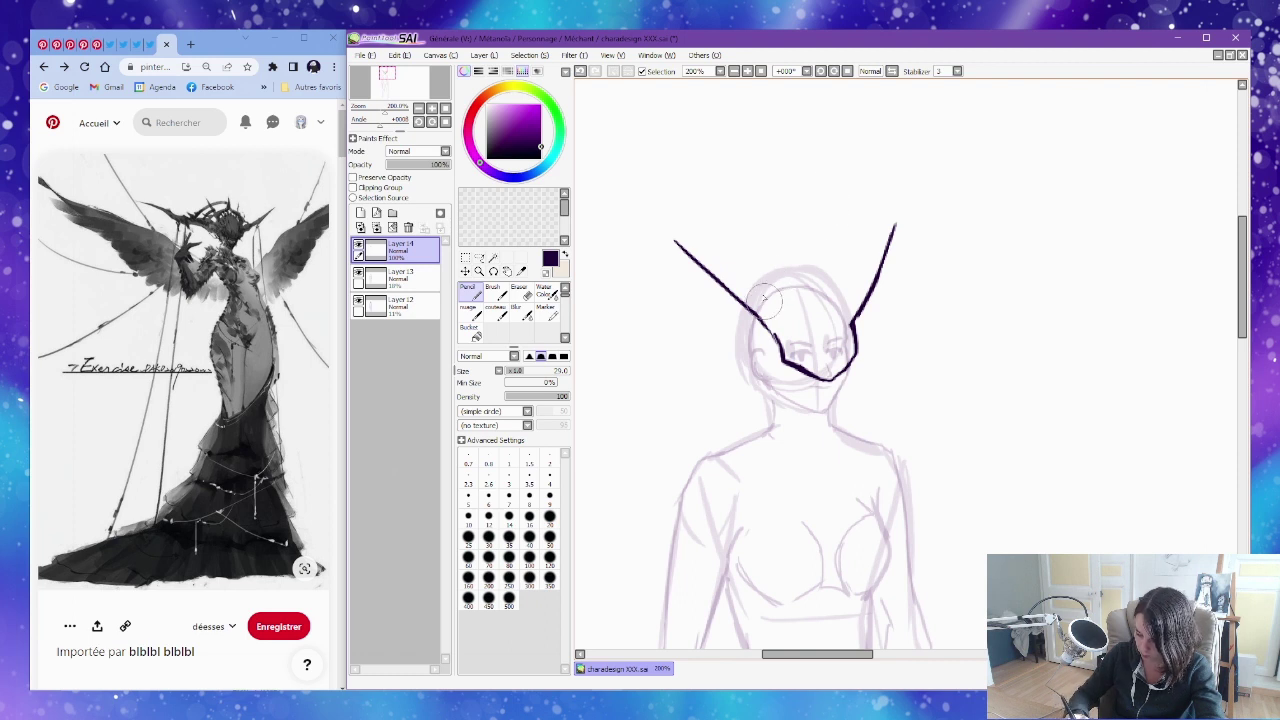
Rework the mask's sides so both edges run up past the temples toward the top of the head, separate from the horns.
mouse_move(770, 318)
left_mouse_down()
mouse_move(764, 300)
mouse_move(805, 262)
mouse_move(848, 290)
mouse_move(855, 340)
mouse_move(851, 294)
mouse_move(850, 346)
mouse_move(850, 304)
mouse_move(858, 325)
left_mouse_up()
key("e")
key("n")
key("e")
mouse_move(840, 280)
left_mouse_down()
mouse_move(858, 325)
mouse_move(823, 260)
mouse_move(851, 312)
mouse_move(847, 288)
mouse_move(857, 347)
mouse_move(847, 284)
mouse_move(857, 345)
mouse_move(860, 303)
mouse_move(858, 353)
left_mouse_up()
key("n")
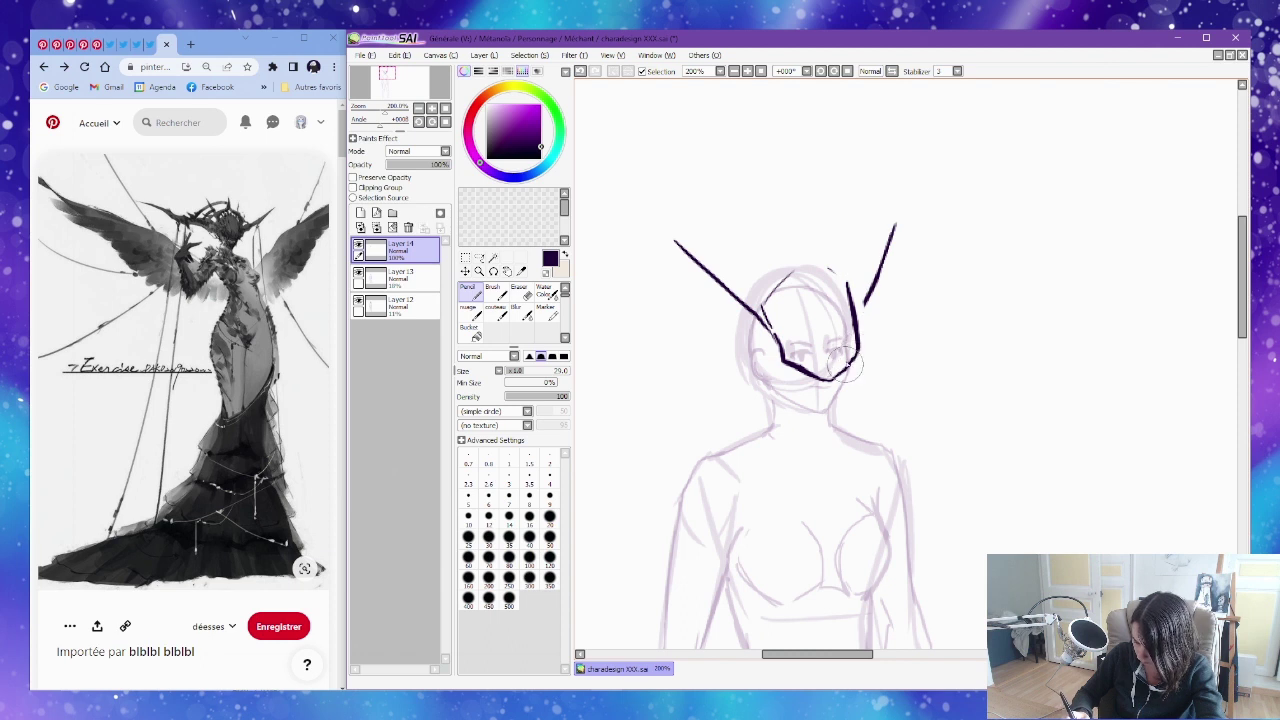
left_click_drag(763, 305, 778, 352)
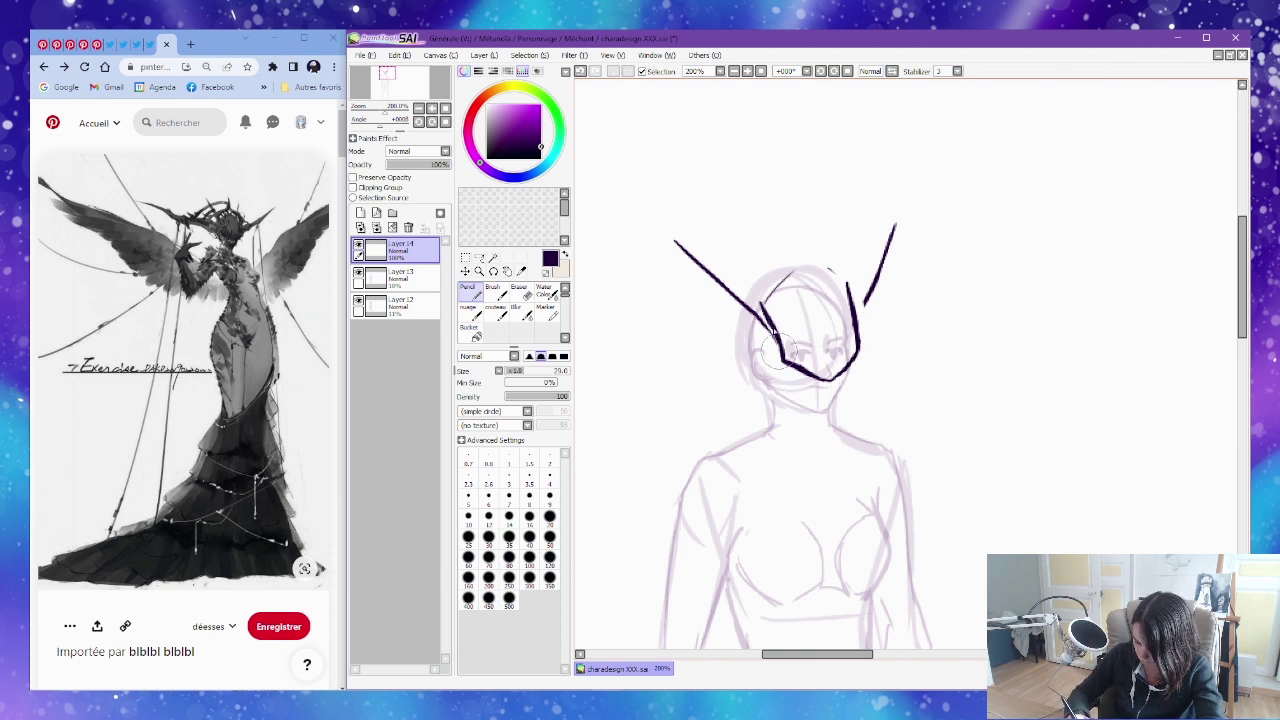
Close the mask's upper edge over the head and draw a tall pointed spike rising from its centre.
mouse_move(764, 303)
left_mouse_down()
mouse_move(800, 271)
mouse_move(831, 268)
mouse_move(847, 284)
mouse_move(785, 281)
mouse_move(802, 204)
mouse_move(845, 283)
mouse_move(806, 266)
mouse_move(793, 193)
left_mouse_up()
key("e")
key("n")
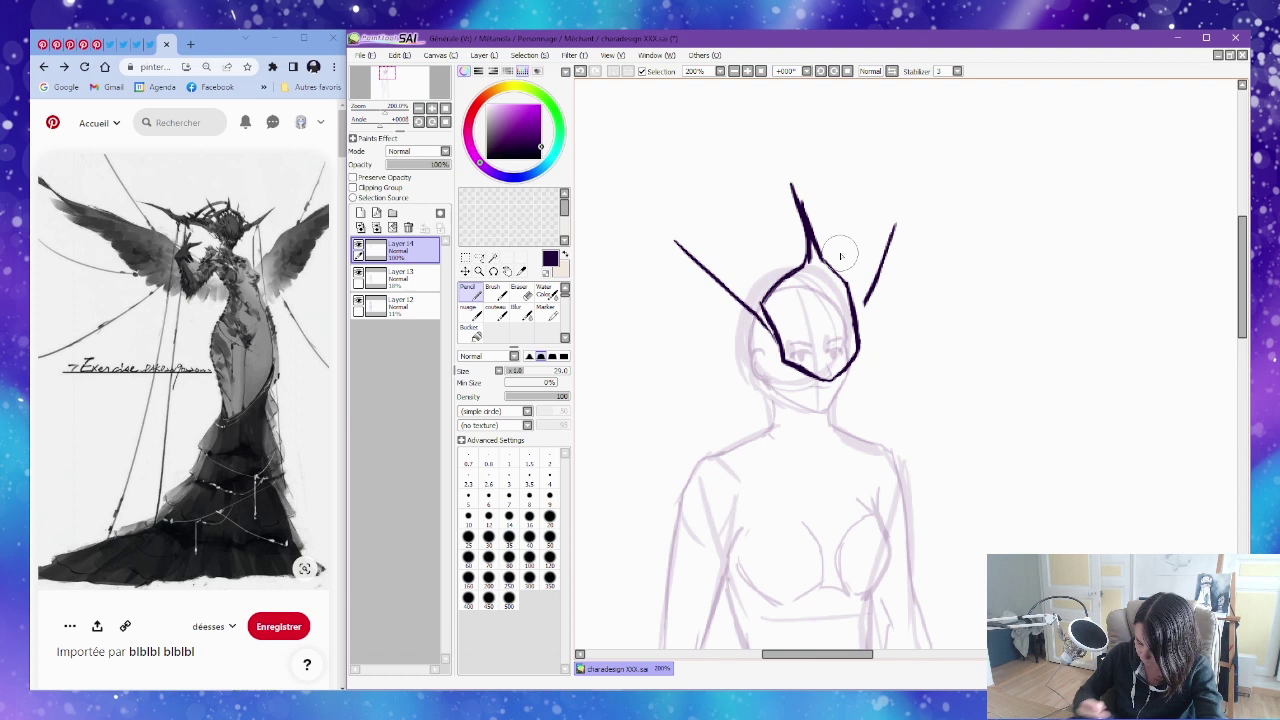
Draw a wide halo arc across the three spikes and curve its ends down to both sides of the head.
mouse_move(712, 258)
left_mouse_down()
mouse_move(811, 203)
mouse_move(884, 246)
mouse_move(823, 208)
mouse_move(787, 207)
mouse_move(718, 245)
left_mouse_up()
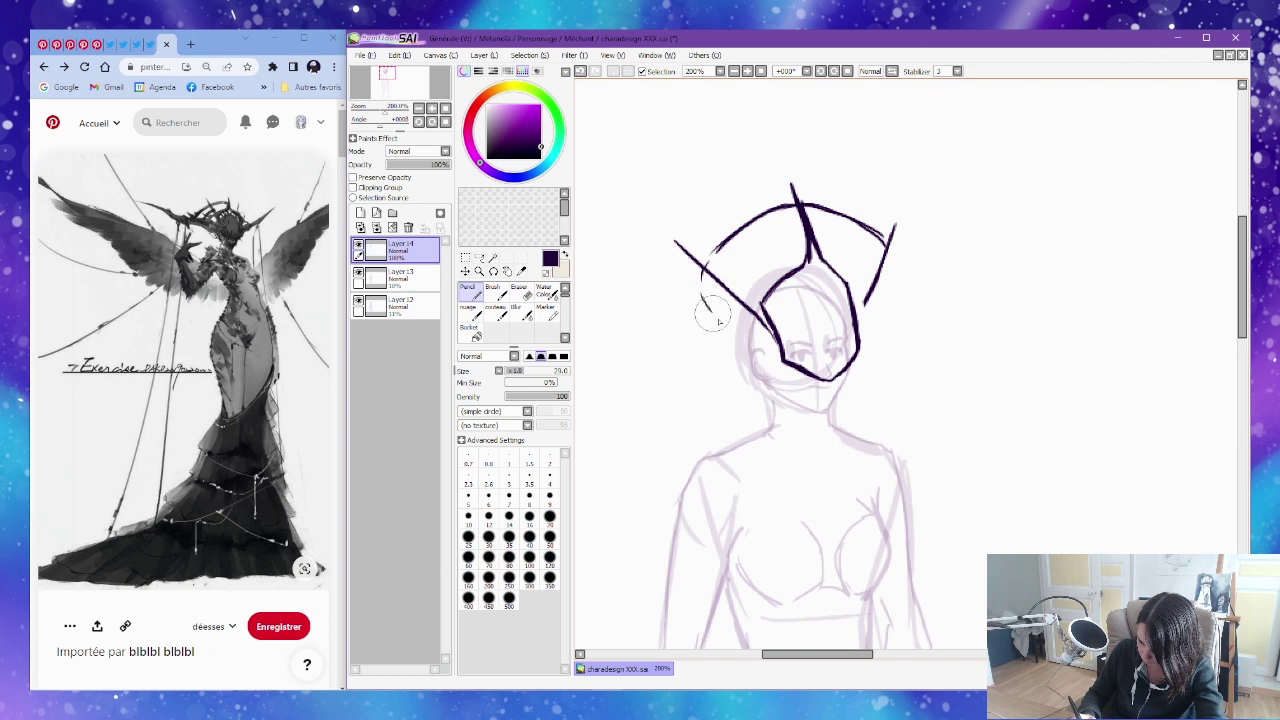
left_click_drag(735, 330, 701, 281)
mouse_move(740, 225)
left_mouse_down()
mouse_move(707, 268)
mouse_move(738, 330)
left_mouse_up()
left_click_drag(892, 236, 890, 266)
left_click_drag(870, 309, 887, 255)
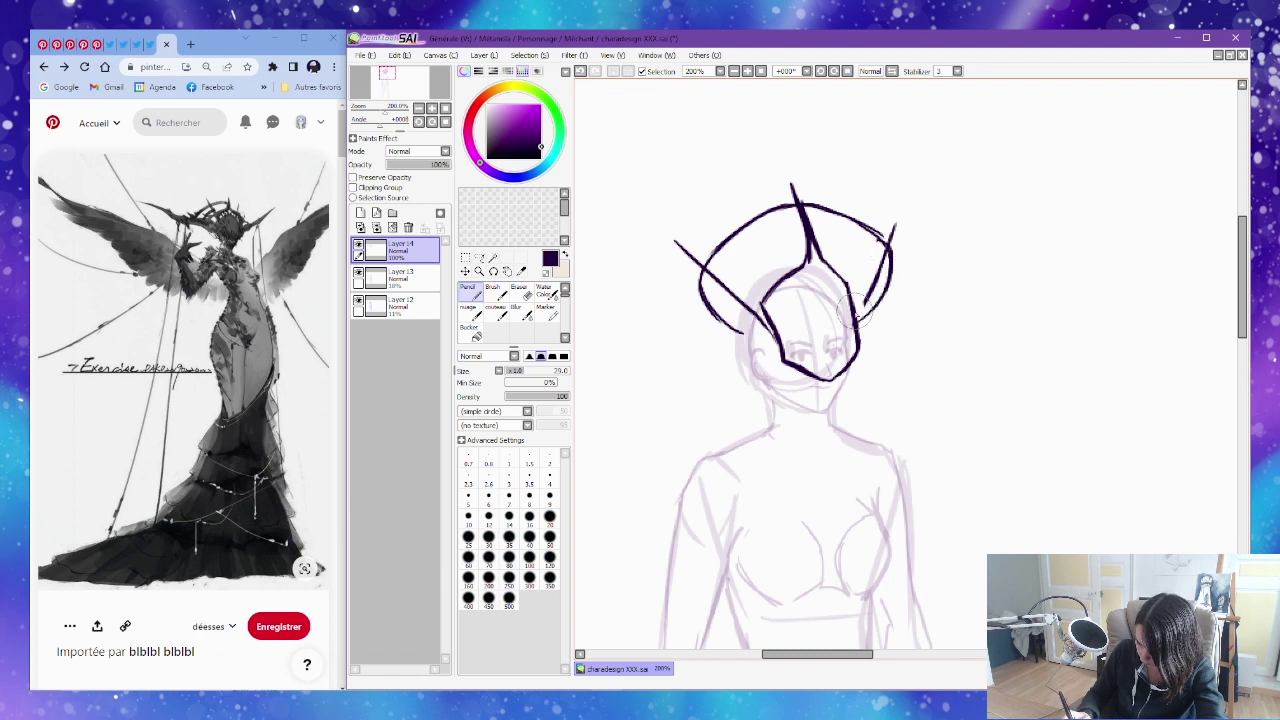
Thicken the left horn down to the temple and fill the mask's forehead area with the dark purple.
left_click_drag(684, 248, 785, 335)
left_click_drag(738, 292, 792, 348)
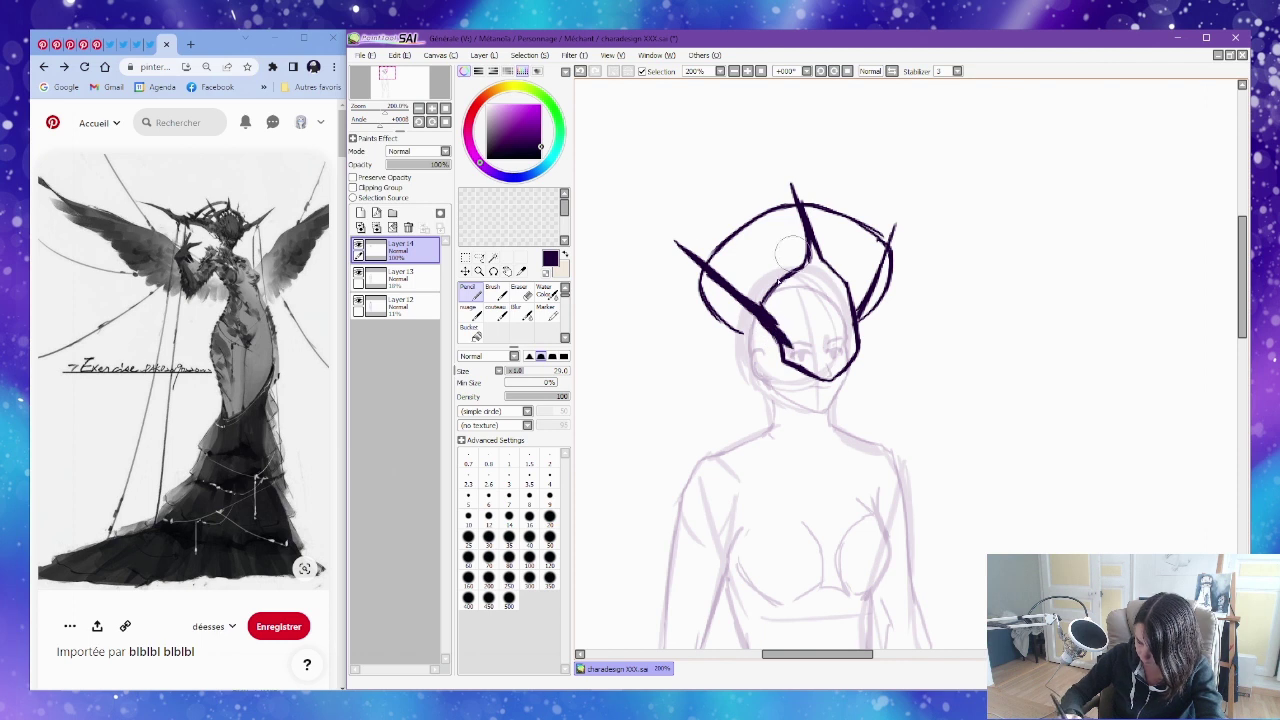
left_click_drag(690, 255, 775, 330)
key("e")
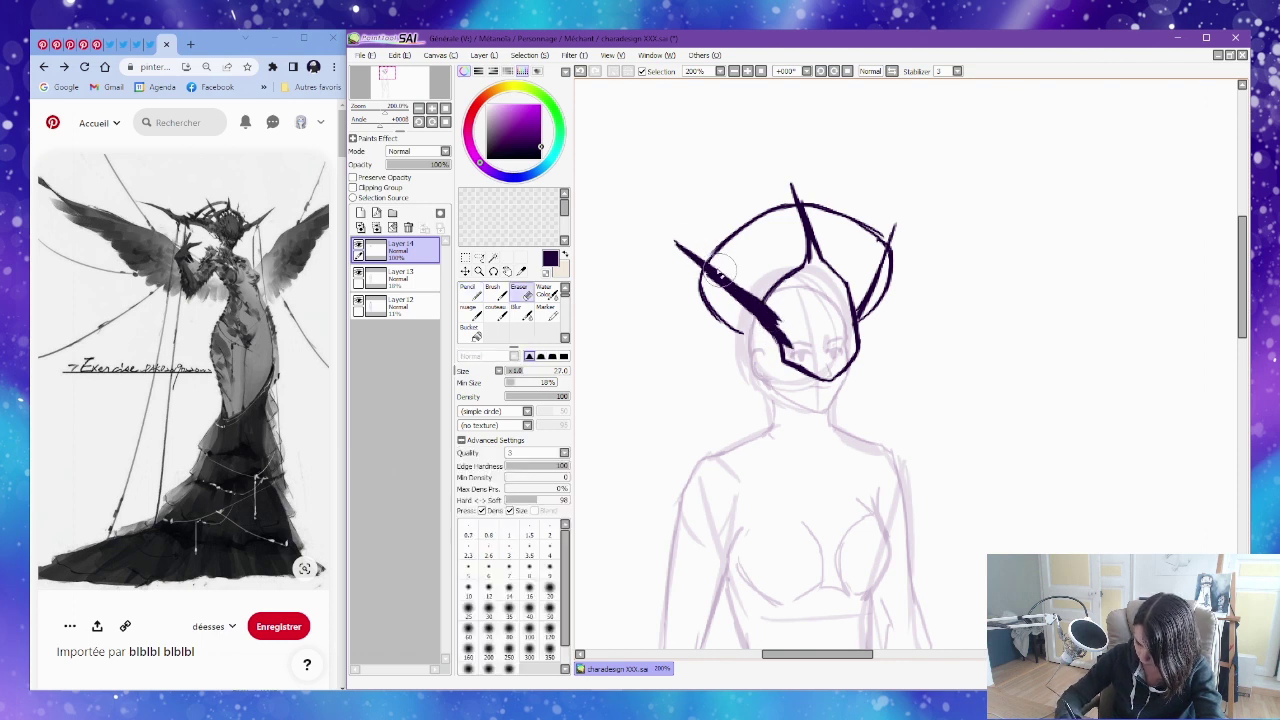
key("n")
mouse_move(814, 250)
left_mouse_down()
mouse_move(774, 297)
mouse_move(800, 290)
mouse_move(834, 285)
left_mouse_up()
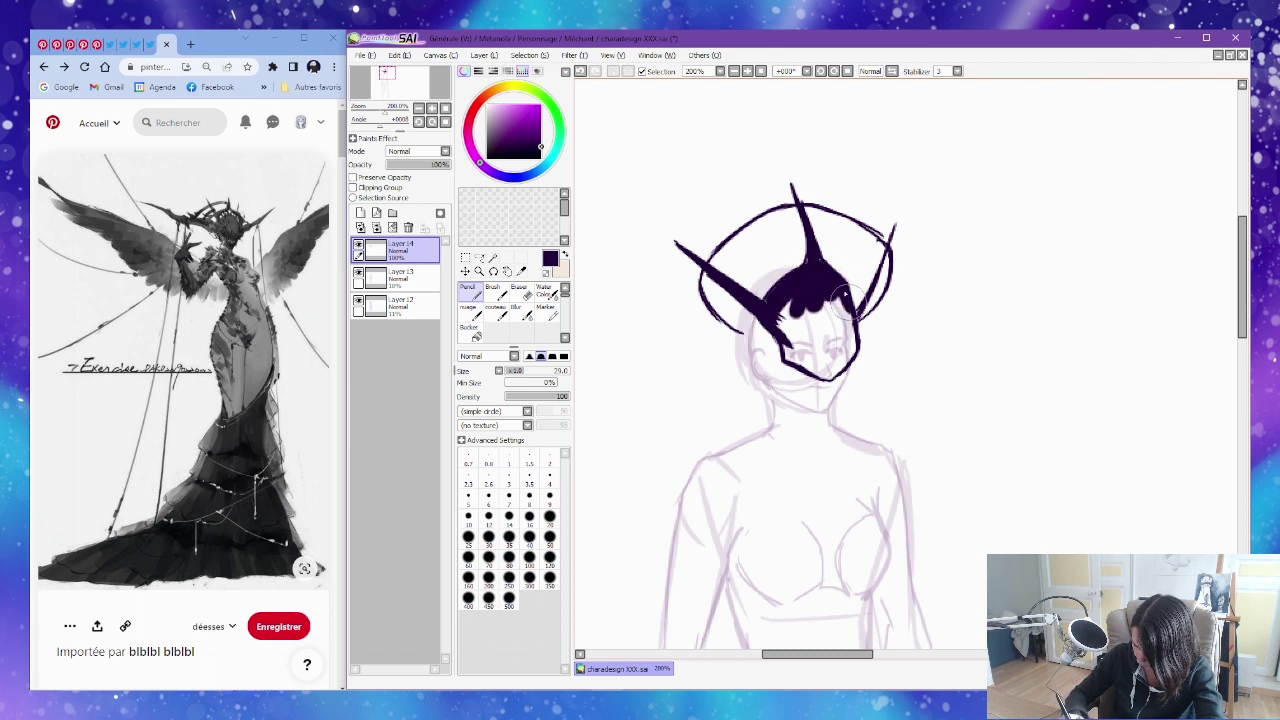
key("e")
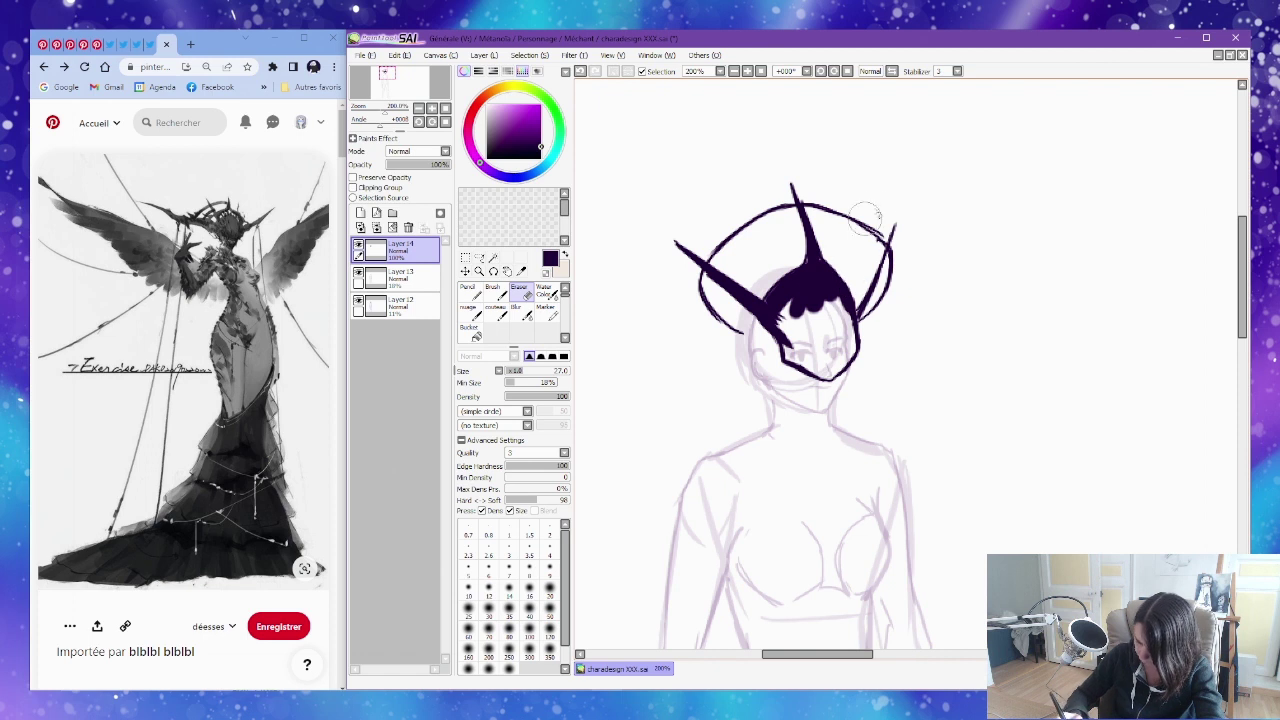
Thicken the right horn down to the mask and draw a smaller arc inside the halo.
key("n")
left_click_drag(858, 283, 838, 330)
left_click_drag(888, 224, 862, 292)
key("ctrl+z")
left_click_drag(893, 226, 858, 290)
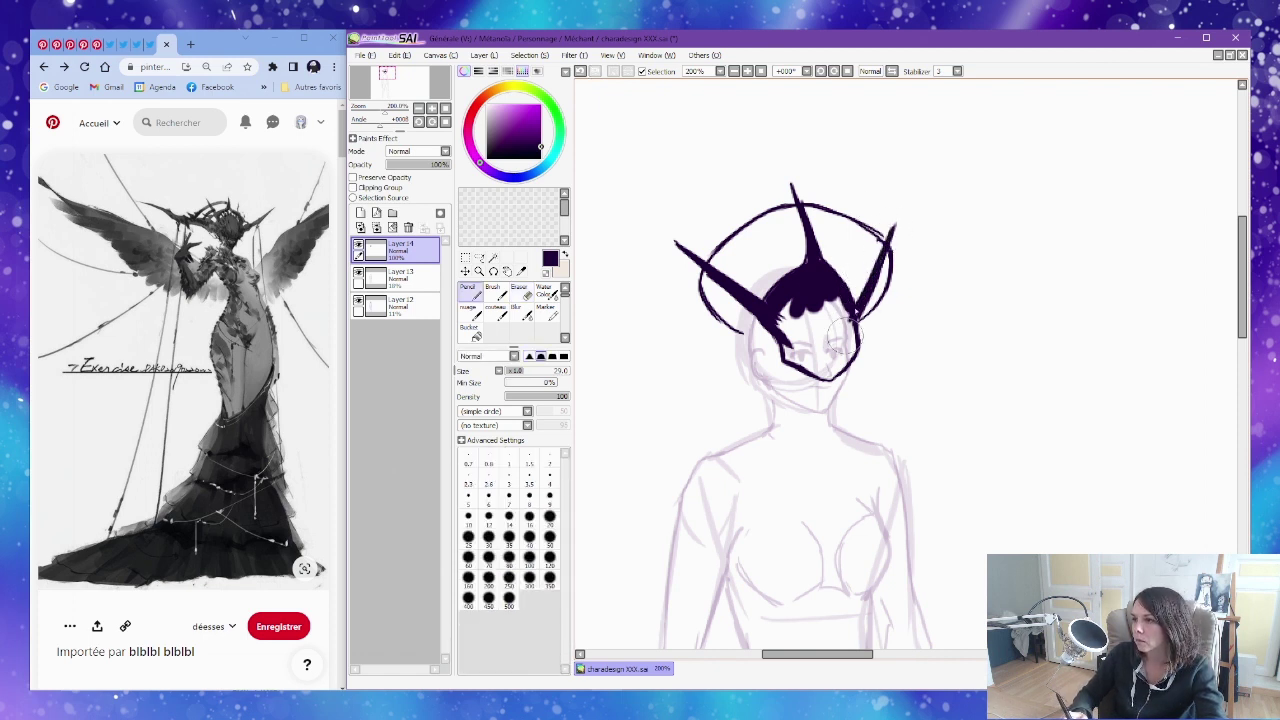
mouse_move(739, 284)
left_mouse_down()
mouse_move(808, 234)
mouse_move(859, 270)
mouse_move(875, 265)
mouse_move(842, 240)
mouse_move(802, 238)
left_mouse_up()
key("ctrl+z")
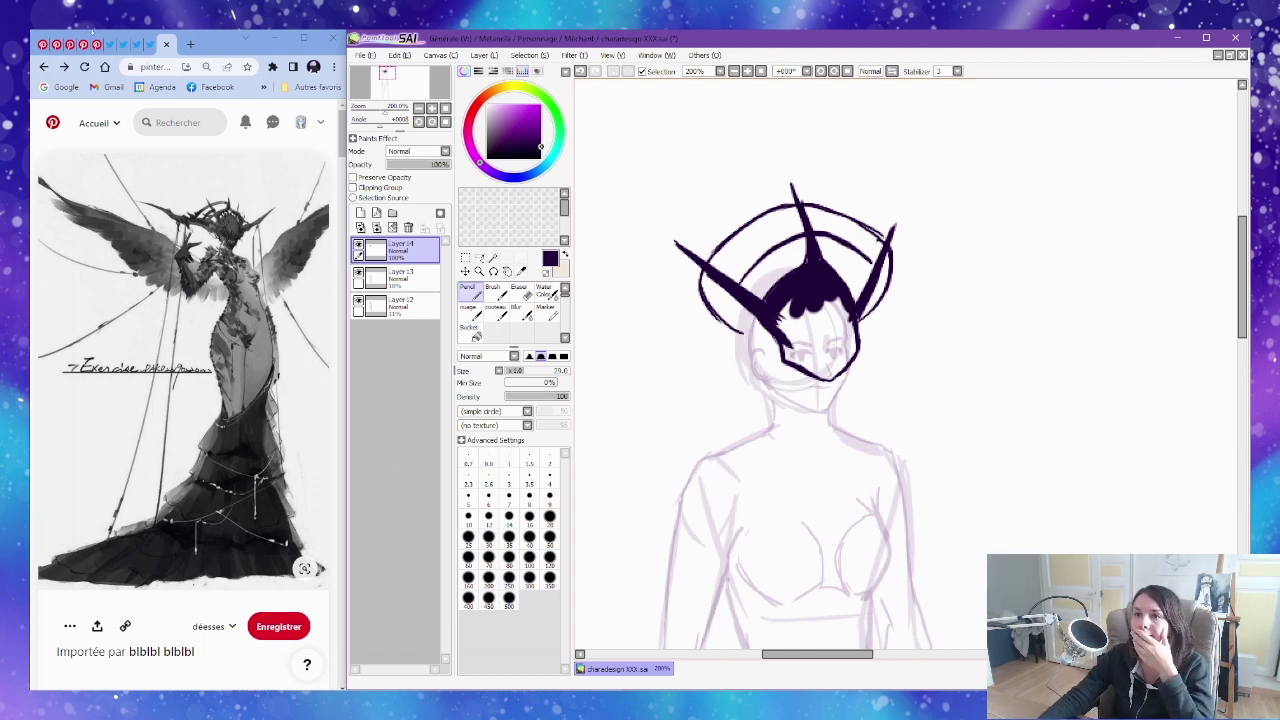
Look through the reference tabs in the browser and bring up the Guardian, Vezonia Lithium pin.
left_click(140, 42)
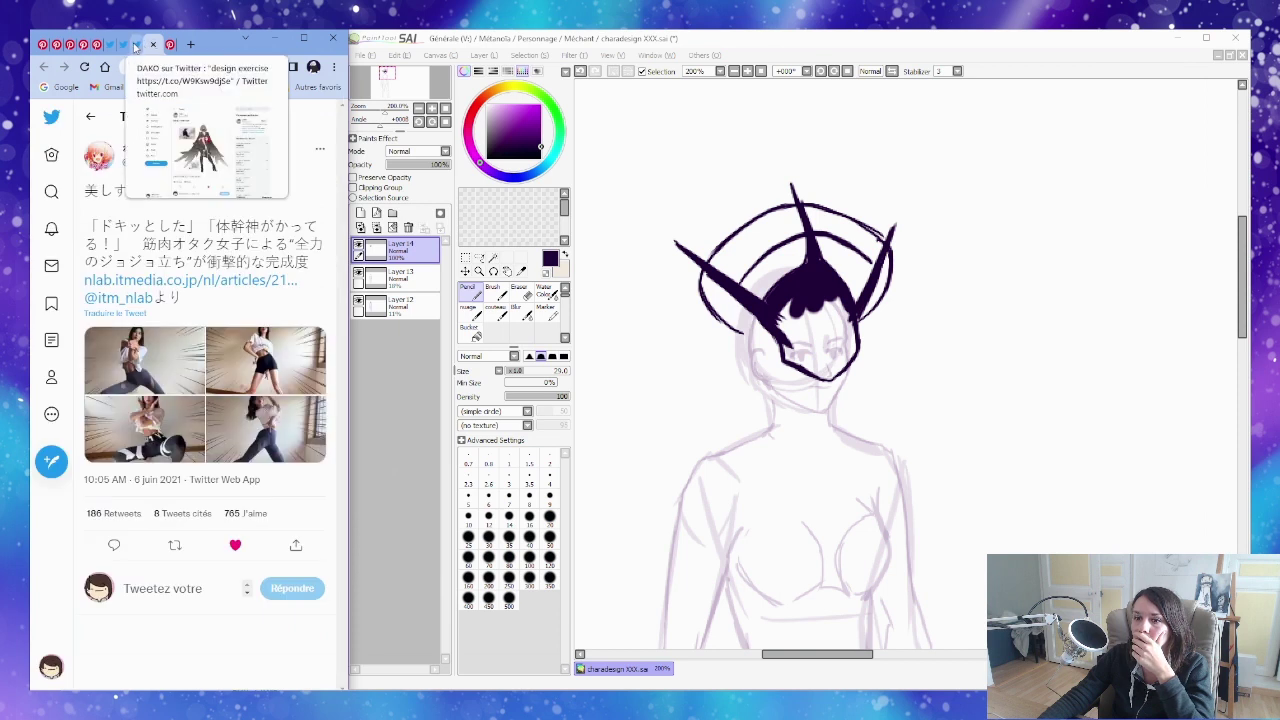
left_click(97, 44)
left_click(84, 44)
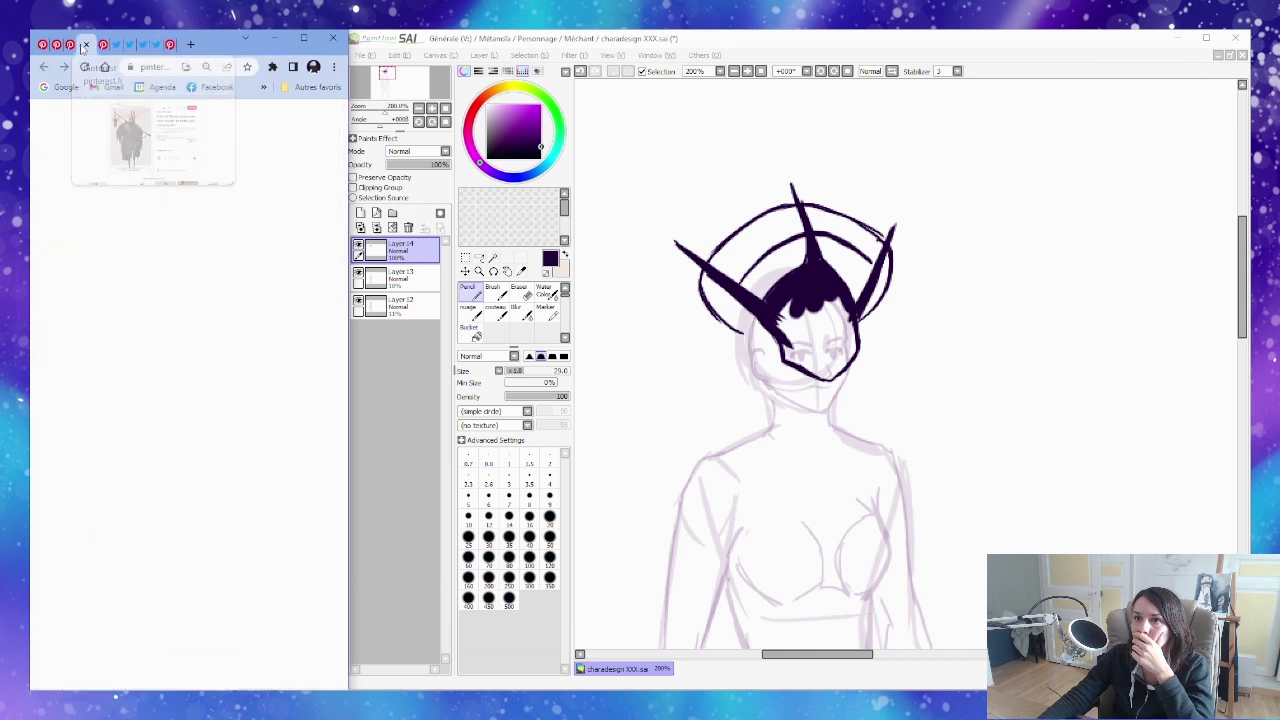
left_click(66, 46)
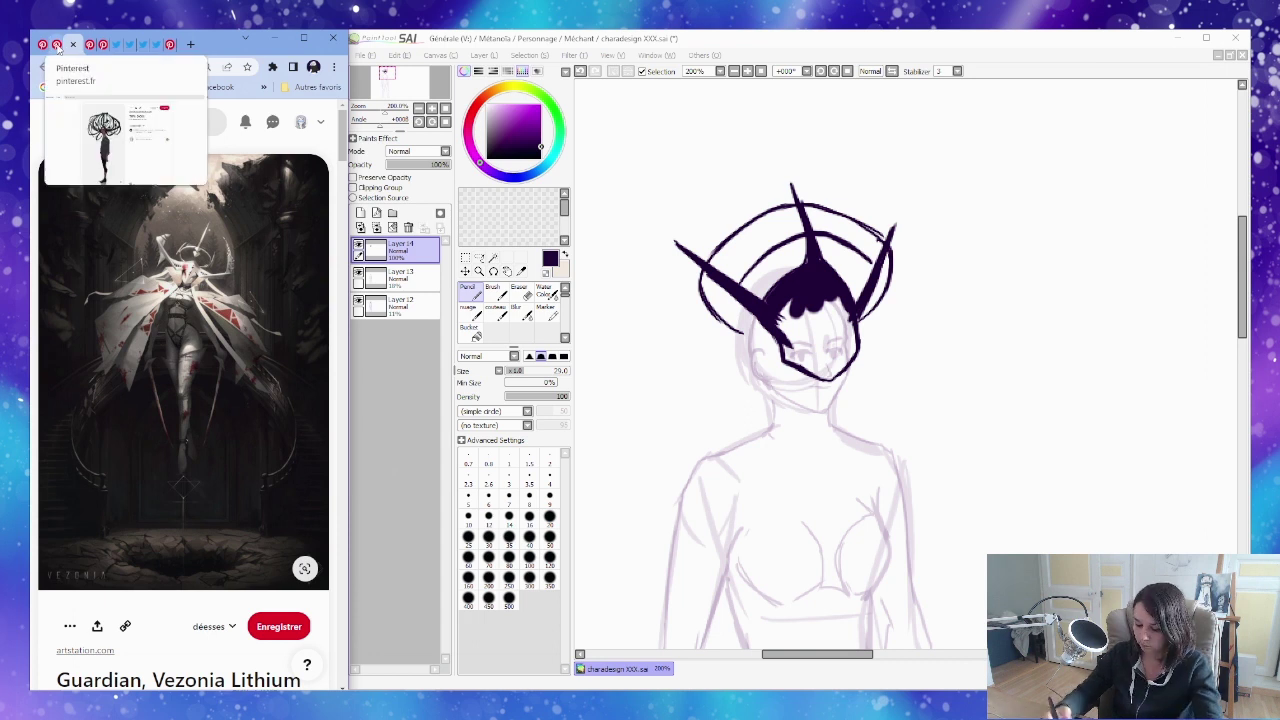
Back in PaintTool SAI, draw large curved loops outside both horns and a small hooked tip on the central spike.
left_click(753, 345)
mouse_move(671, 263)
left_mouse_down()
mouse_move(670, 300)
mouse_move(760, 350)
mouse_move(900, 318)
mouse_move(935, 285)
mouse_move(911, 241)
mouse_move(890, 320)
mouse_move(850, 340)
mouse_move(928, 262)
mouse_move(918, 252)
mouse_move(945, 295)
mouse_move(868, 338)
left_mouse_up()
mouse_move(930, 282)
left_mouse_down()
mouse_move(876, 324)
mouse_move(930, 290)
left_mouse_up()
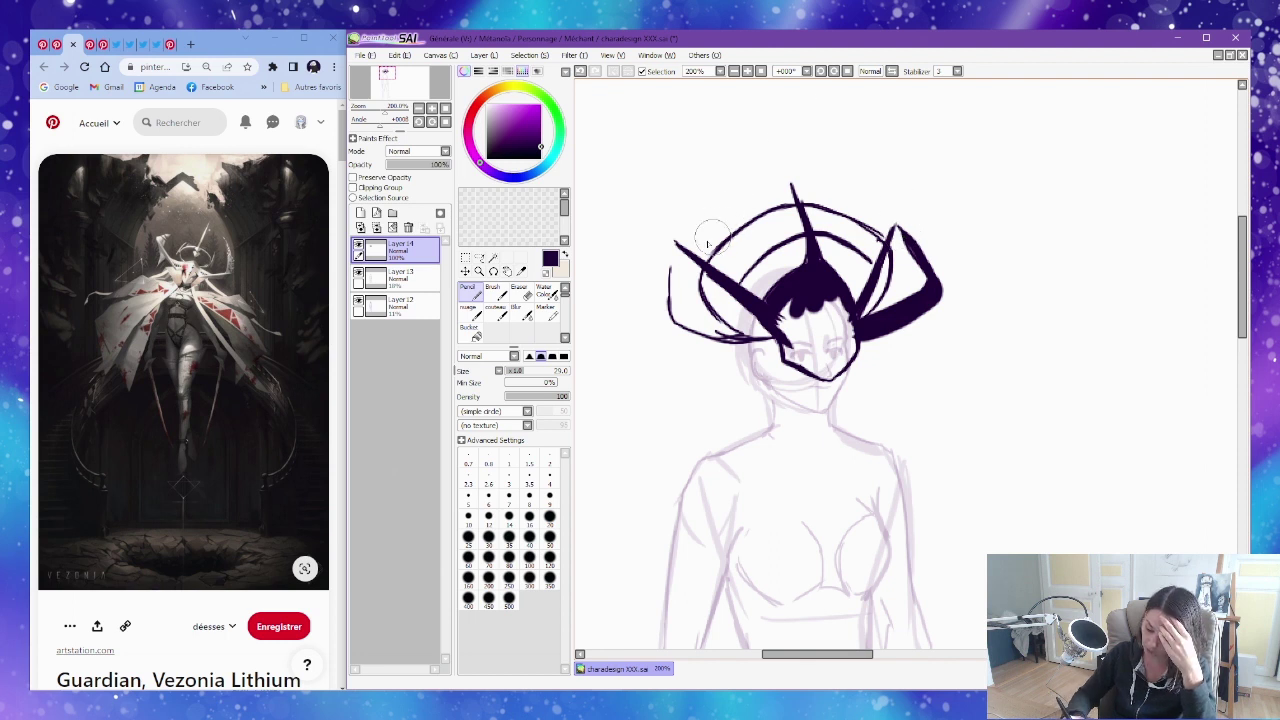
left_click_drag(767, 181, 800, 187)
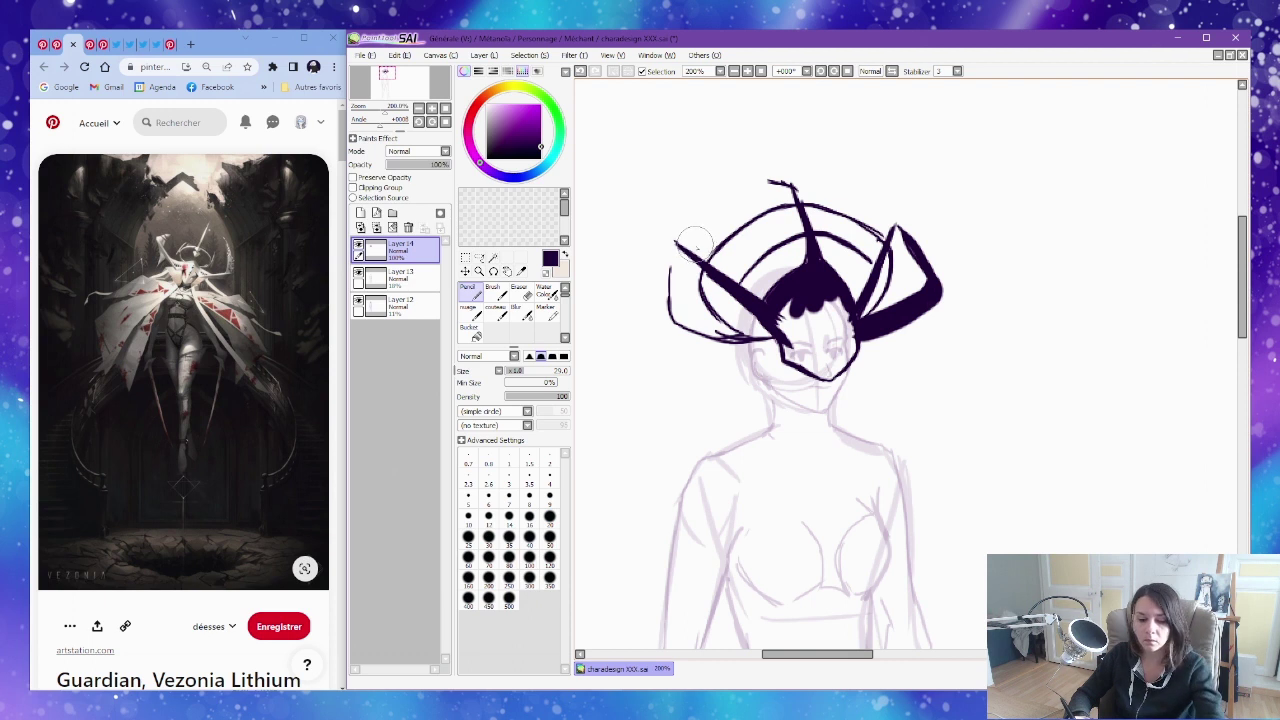
Erase the curved loops outside the horns and trim the left horn's tip.
key("b")
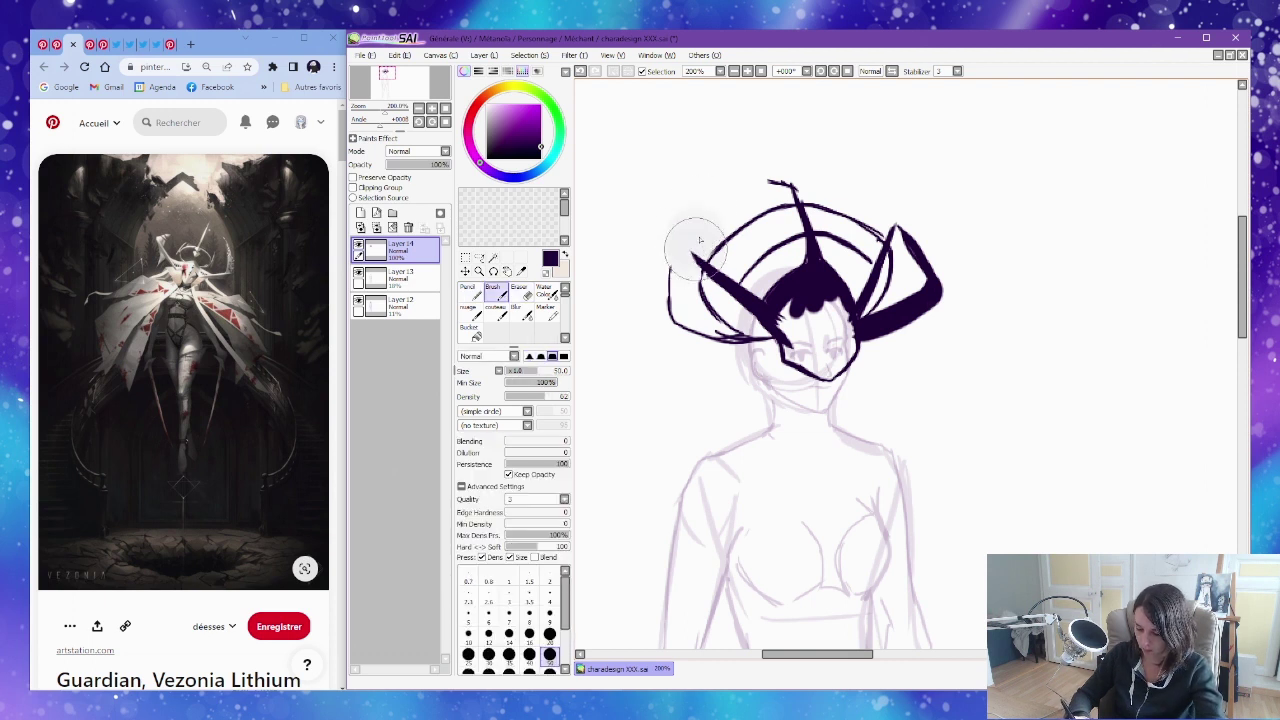
key("n")
mouse_move(701, 214)
left_mouse_down()
mouse_move(695, 252)
mouse_move(720, 345)
mouse_move(756, 348)
left_mouse_up()
key("e")
mouse_move(918, 290)
left_mouse_down()
mouse_move(865, 336)
mouse_move(910, 315)
mouse_move(914, 229)
mouse_move(897, 339)
left_mouse_up()
key("b")
mouse_move(858, 222)
left_mouse_down()
mouse_move(882, 216)
mouse_move(862, 208)
mouse_move(892, 228)
left_mouse_up()
key("ctrl+z")
Draw a higher outer arc linking the tips of both horns with the top of the central spike.
key("n")
mouse_move(702, 216)
left_mouse_down()
mouse_move(774, 180)
mouse_move(823, 187)
mouse_move(884, 222)
left_mouse_up()
left_click_drag(800, 202, 787, 172)
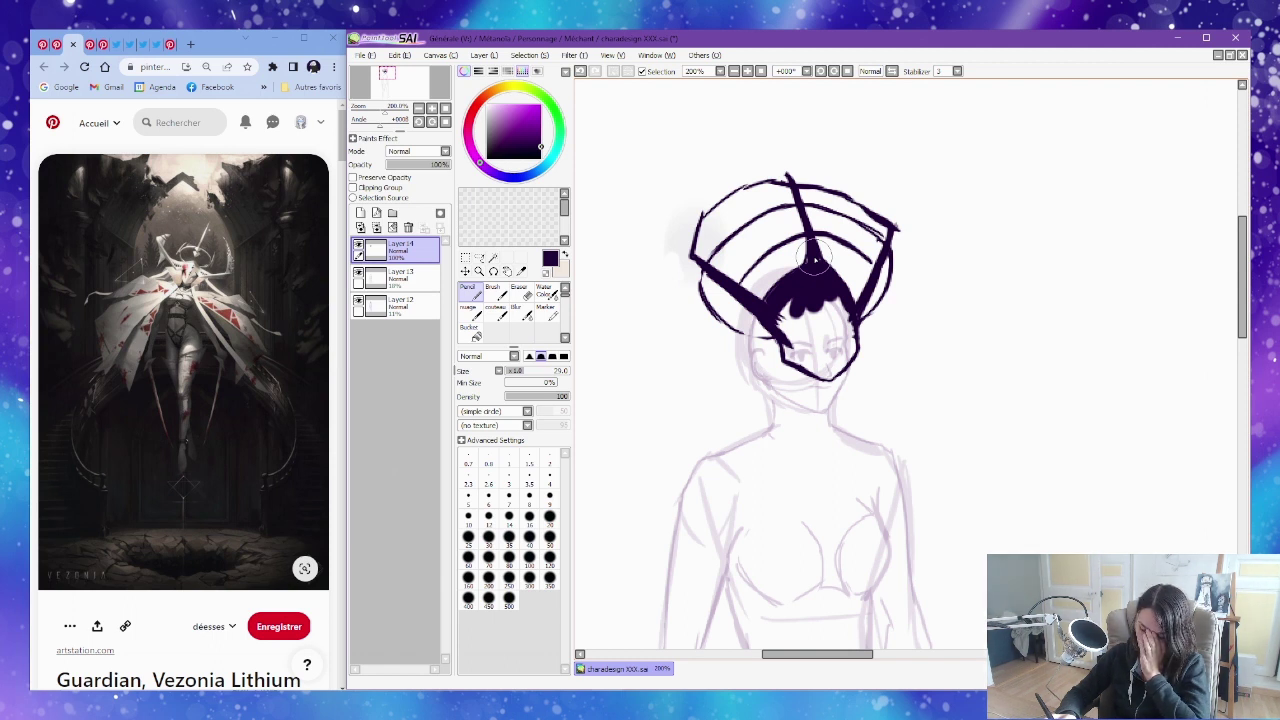
Erase the whole horned headdress and mask drawing from the head guide.
key("e")
mouse_move(683, 238)
left_mouse_down()
mouse_move(780, 250)
mouse_move(760, 360)
mouse_move(909, 286)
left_mouse_up()
left_click(798, 189)
Draw a pair of bent horns that rise outward from both sides of the head and angle back inward.
key("n")
mouse_move(876, 329)
left_mouse_down()
mouse_move(838, 315)
mouse_move(780, 288)
left_mouse_up()
mouse_move(685, 244)
left_mouse_down()
mouse_move(790, 288)
mouse_move(716, 284)
mouse_move(700, 252)
mouse_move(690, 268)
mouse_move(755, 315)
left_mouse_up()
key("ctrl+z")
key("ctrl+z")
mouse_move(848, 305)
left_mouse_down()
mouse_move(877, 278)
mouse_move(852, 195)
mouse_move(884, 260)
left_mouse_up()
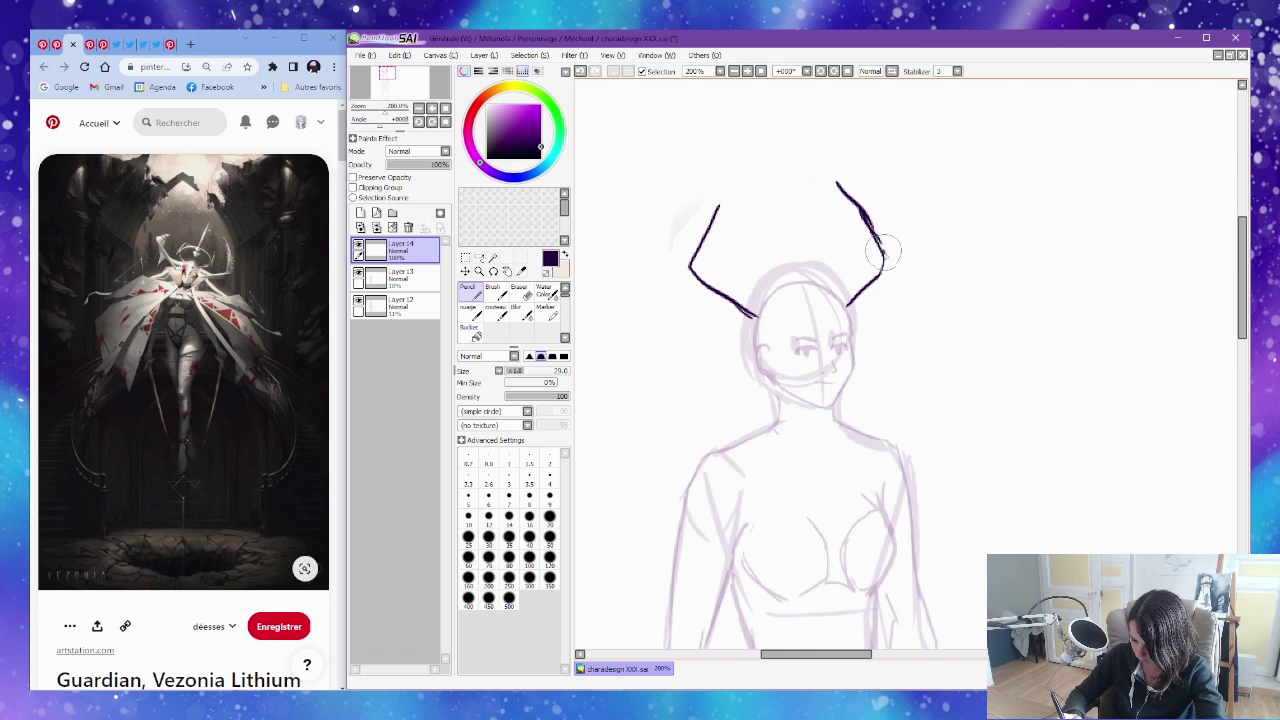
mouse_move(760, 320)
left_mouse_down()
mouse_move(831, 303)
mouse_move(846, 315)
mouse_move(822, 302)
mouse_move(758, 318)
left_mouse_up()
Join the bent horns at a peak above the head, adding a forehead band and a thick central spine.
mouse_move(786, 183)
left_mouse_down()
mouse_move(811, 256)
mouse_move(807, 307)
mouse_move(812, 233)
mouse_move(778, 176)
mouse_move(814, 242)
mouse_move(812, 298)
left_mouse_up()
mouse_move(722, 207)
left_mouse_down()
mouse_move(748, 170)
mouse_move(700, 250)
left_mouse_up()
mouse_move(788, 152)
left_mouse_down()
mouse_move(843, 187)
mouse_move(792, 156)
mouse_move(822, 165)
mouse_move(742, 186)
left_mouse_up()
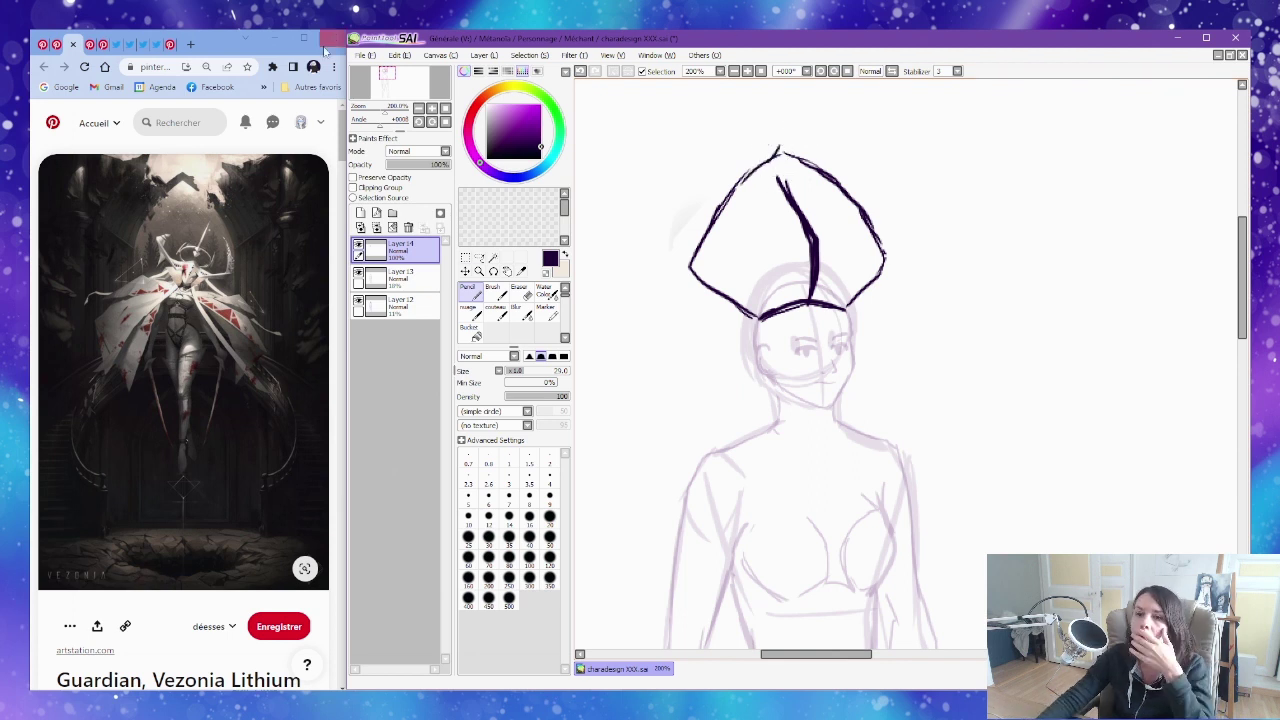
Bring up the pin of the figure with birdcage-like hair as reference, and clear the peaked headdress from the drawing.
left_click(41, 45)
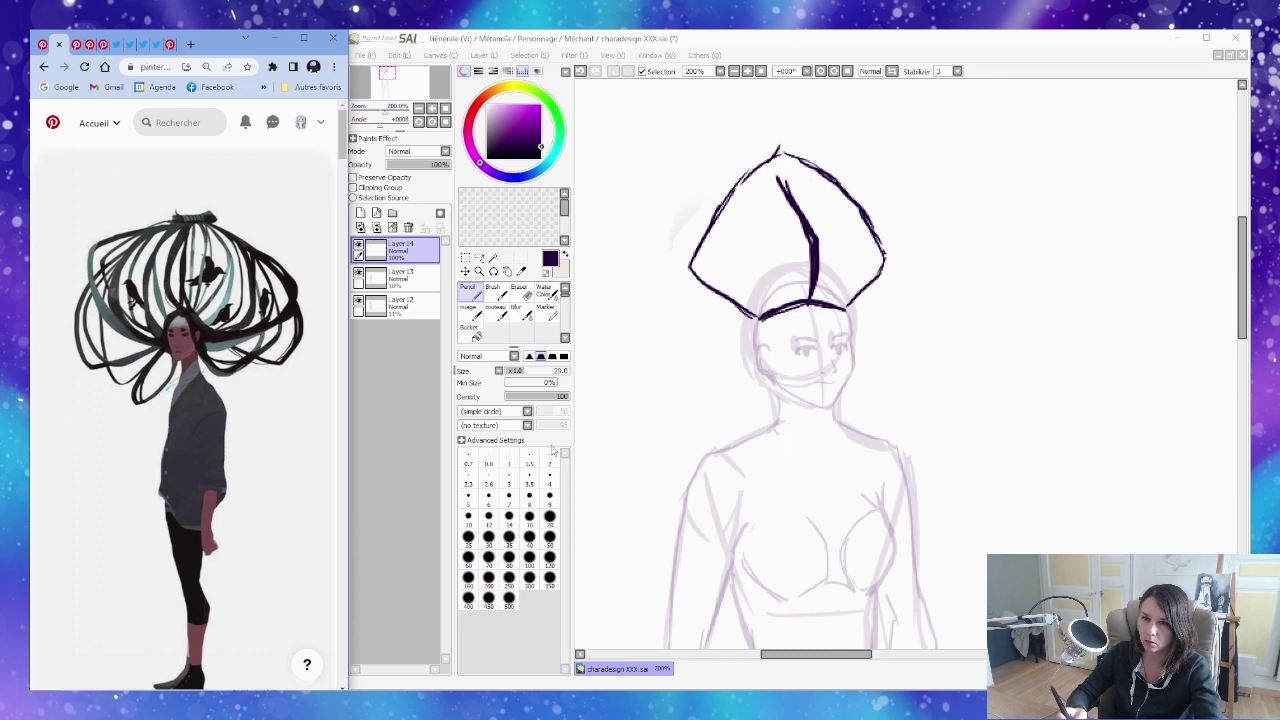
left_click(551, 452)
mouse_move(786, 140)
left_mouse_down()
mouse_move(704, 250)
mouse_move(782, 160)
mouse_move(830, 140)
mouse_move(691, 247)
mouse_move(873, 153)
mouse_move(761, 308)
mouse_move(885, 237)
mouse_move(898, 271)
mouse_move(827, 289)
mouse_move(806, 141)
mouse_move(769, 186)
left_mouse_up()
key("ctrl+z")
key("e")
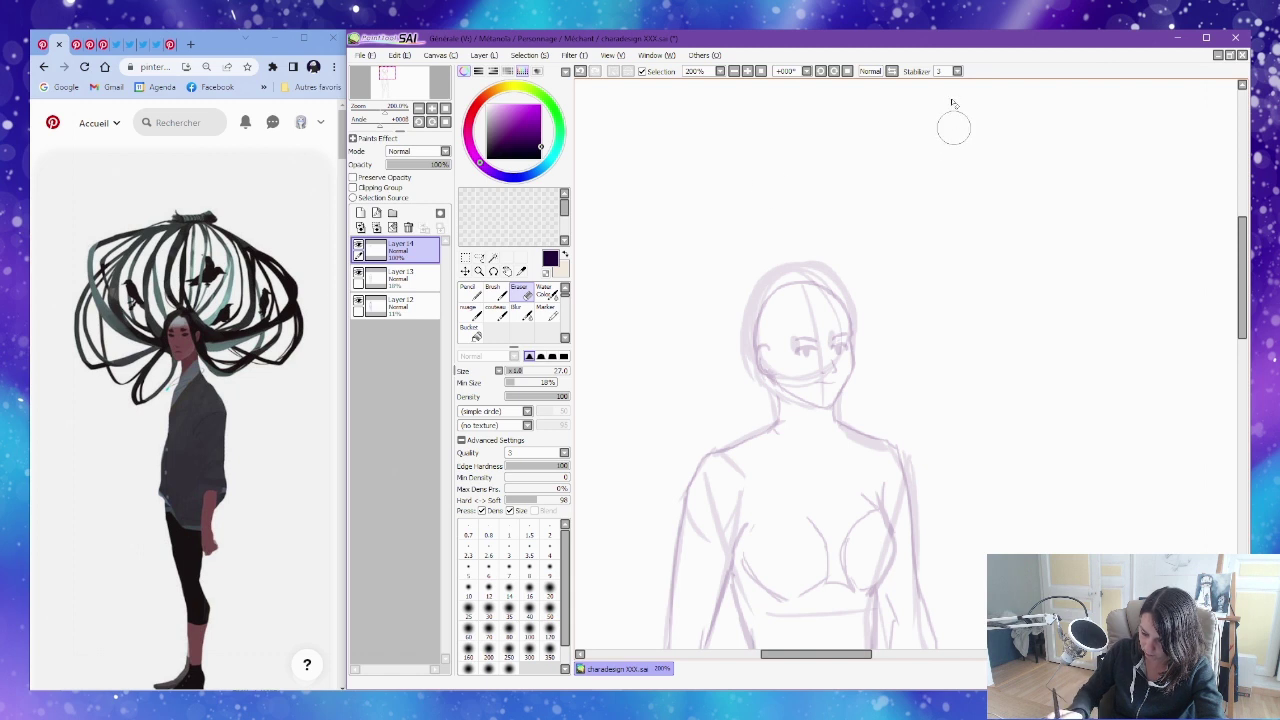
Flip the canvas view horizontally and ready the Brush at size 50 over the bare head guide.
left_click(891, 71)
mouse_move(1151, 334)
left_mouse_down()
mouse_move(849, 257)
mouse_move(862, 281)
left_mouse_up()
key("b")
left_click_drag(739, 263, 809, 273)
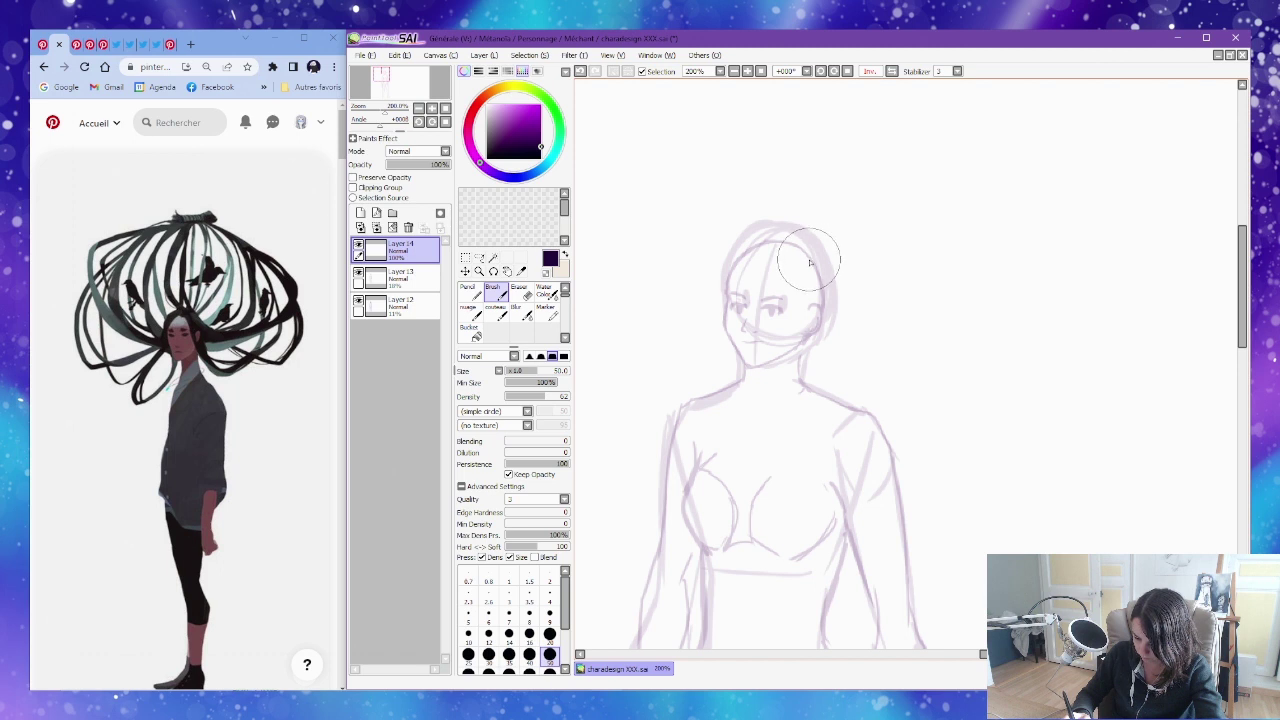
Lasso the face on Layer 13, rotate it slightly, reposition it on the neck, and deselect.
left_click(410, 278)
key("l")
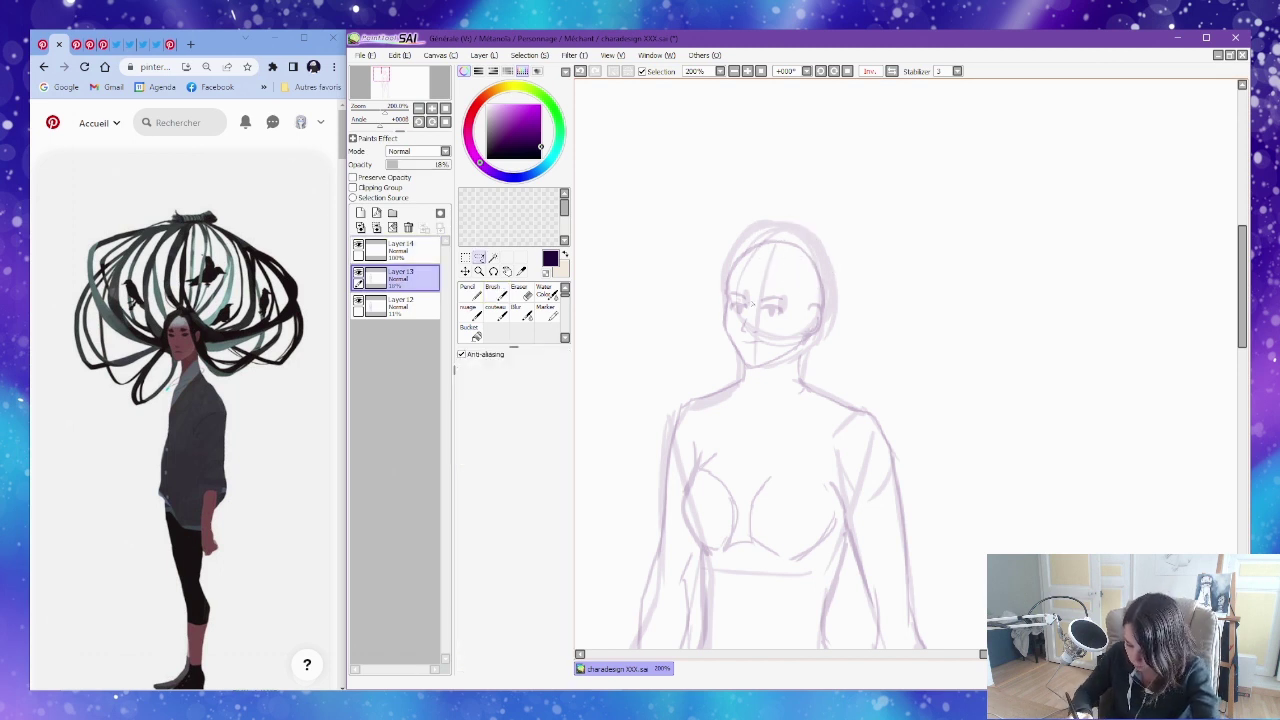
left_click_drag(757, 238, 727, 316)
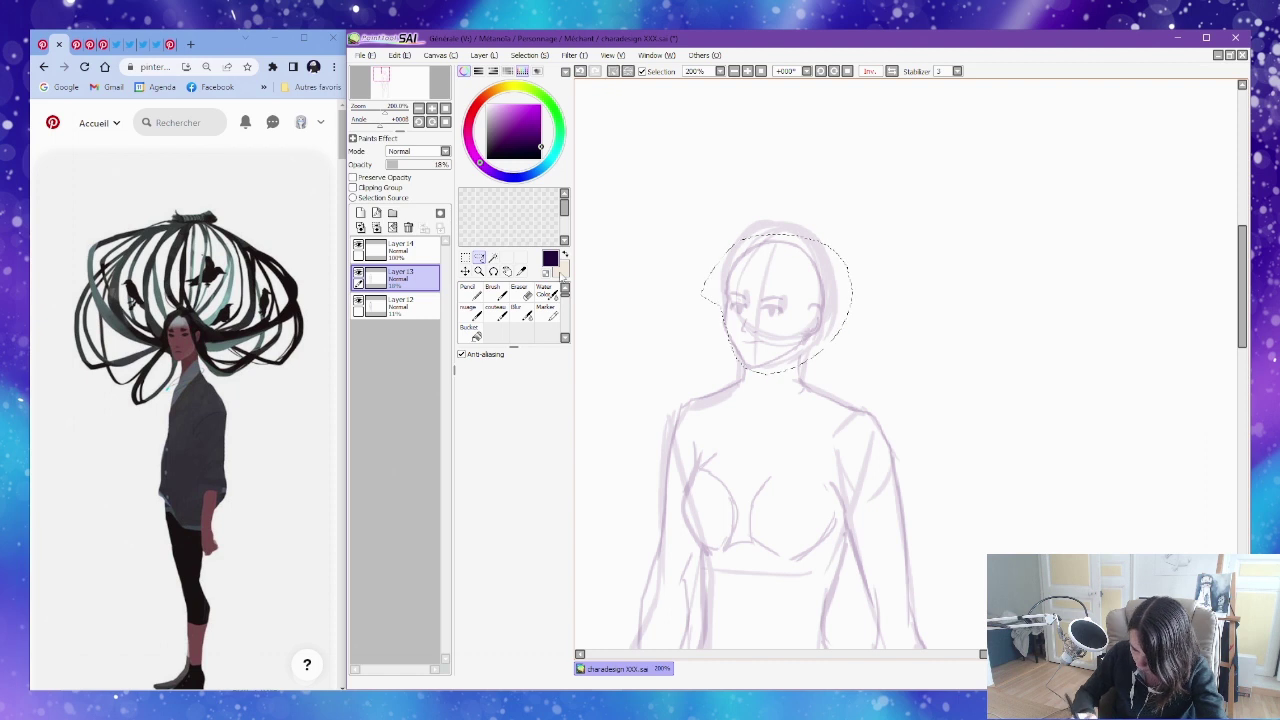
left_click(465, 258)
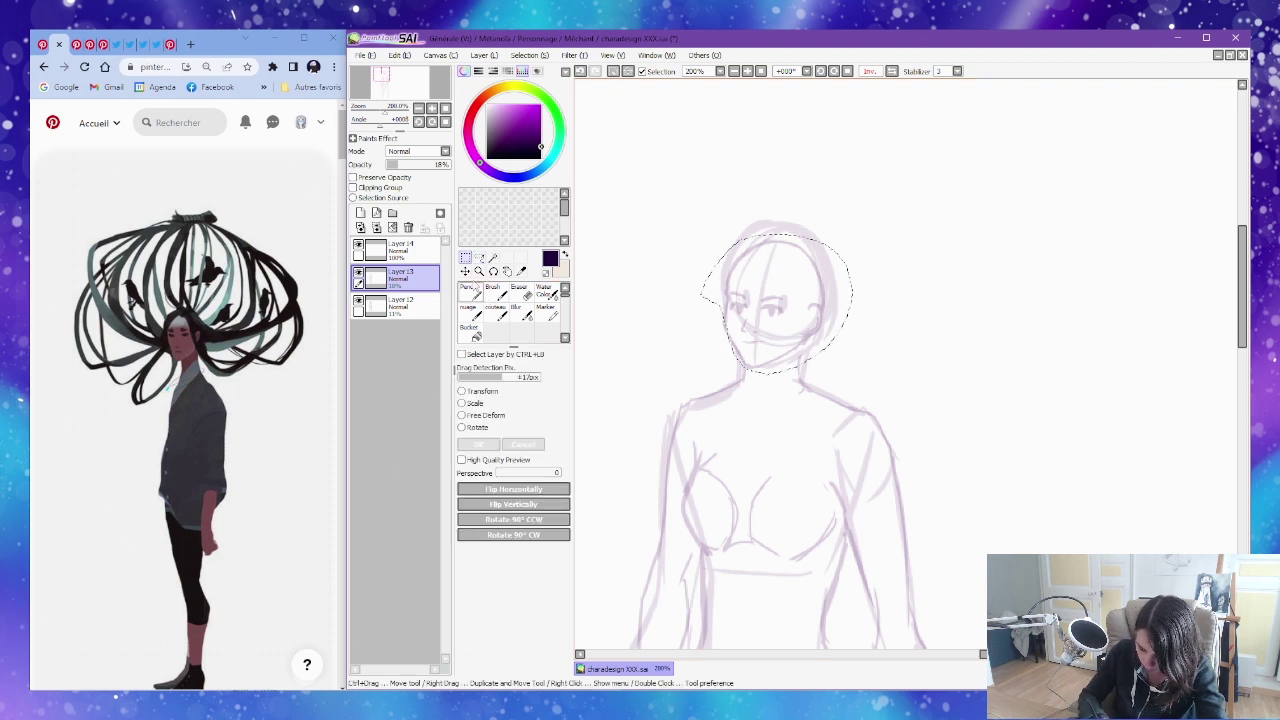
left_click(478, 427)
left_click_drag(871, 250, 866, 238)
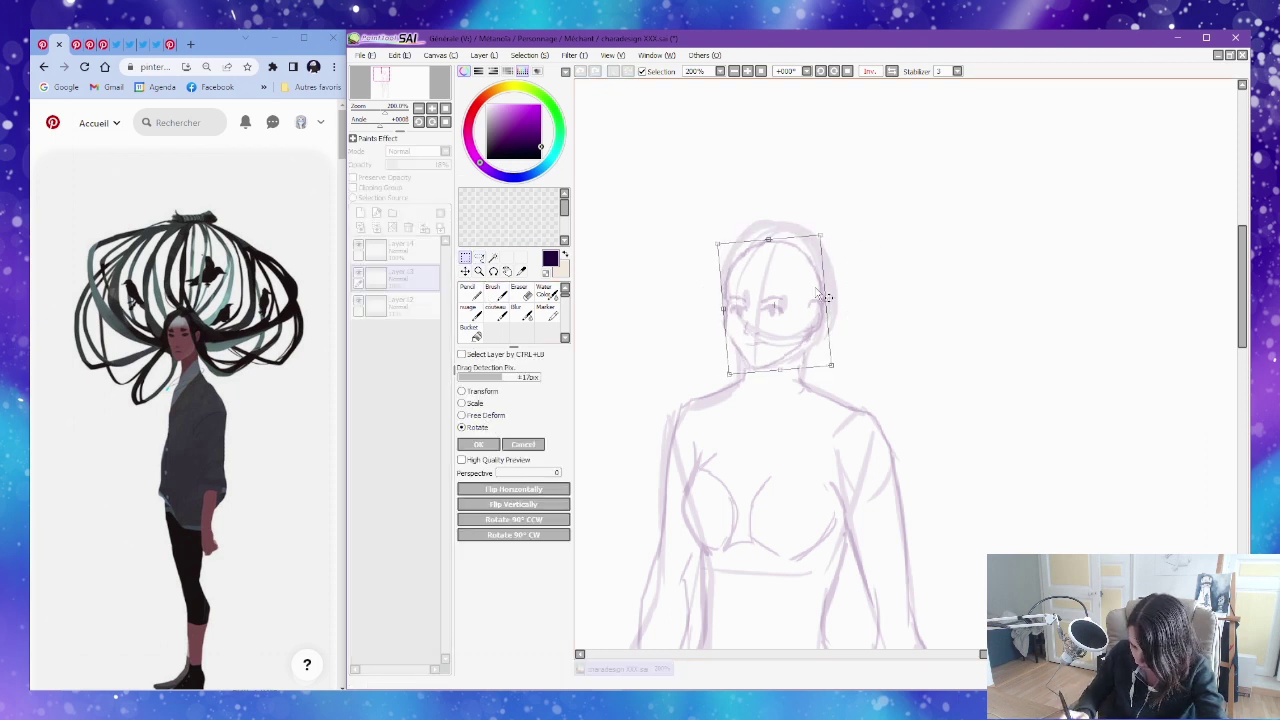
left_click_drag(818, 292, 821, 297)
key("Return")
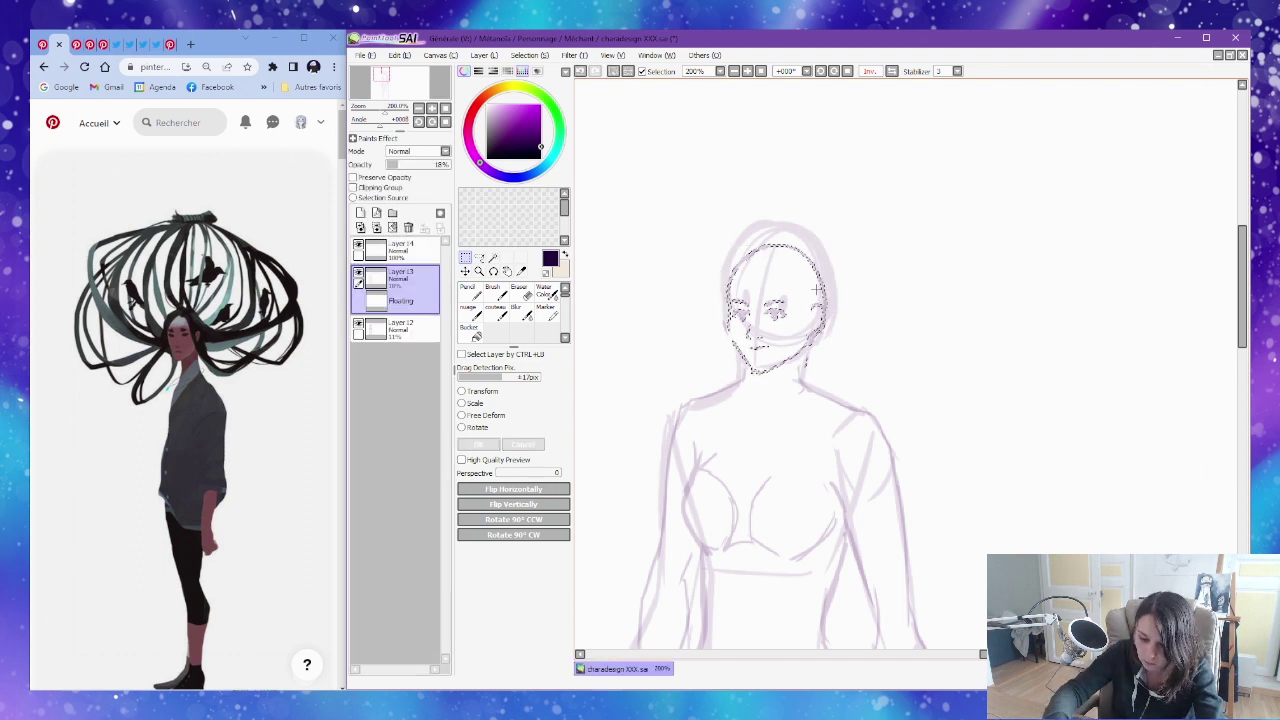
key("ctrl+d")
Return to Layer 14 with the Pencil and save the drawing.
left_click_drag(948, 313, 871, 305)
left_click(419, 250)
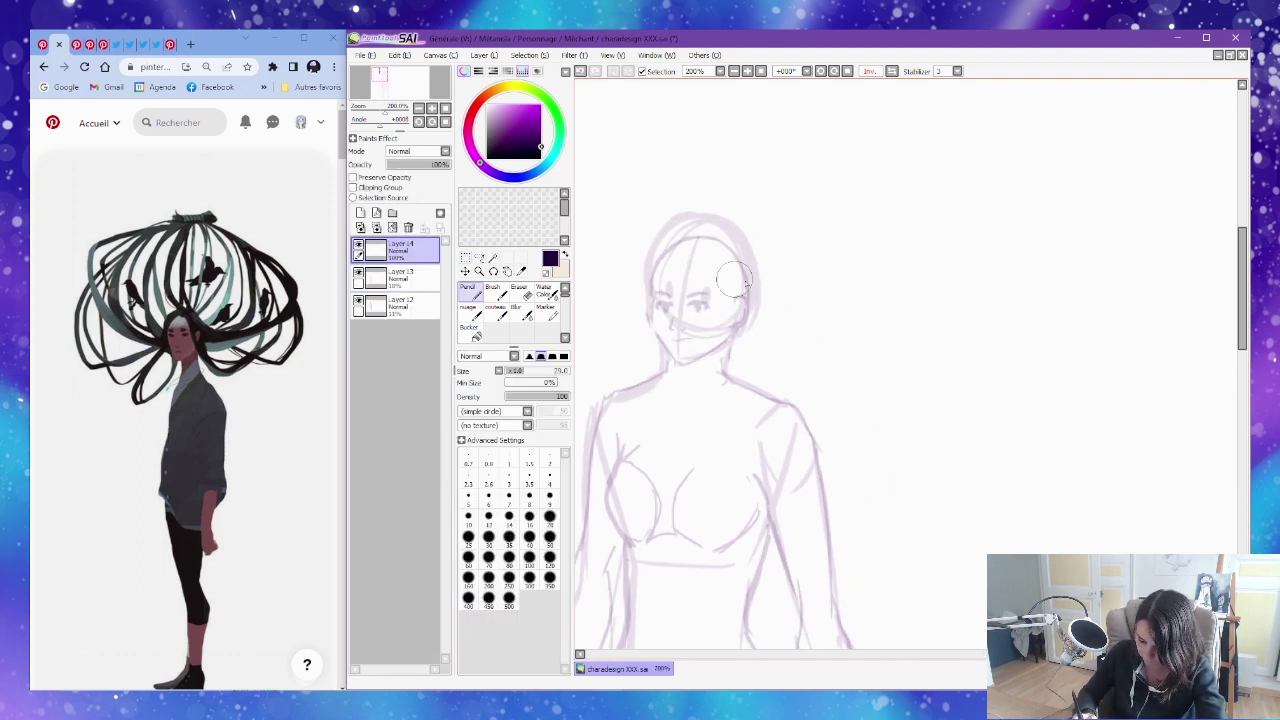
scroll(800, 268, "left", 3)
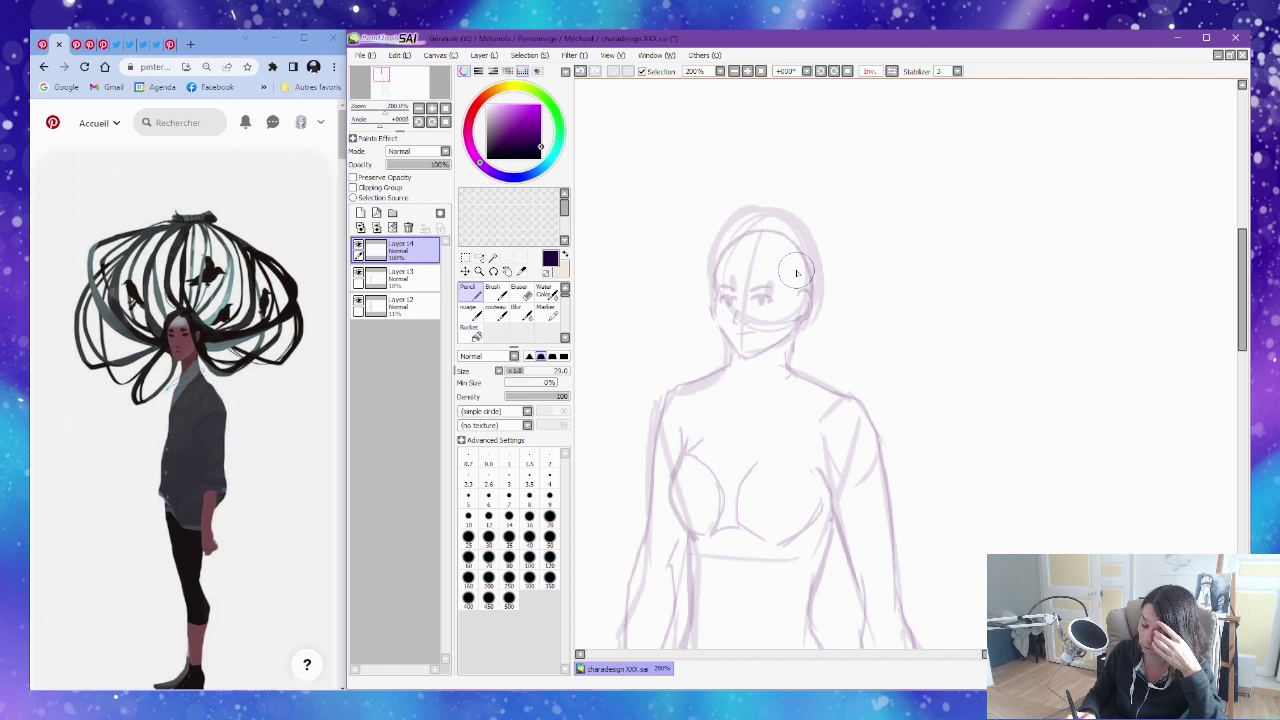
left_click(365, 55)
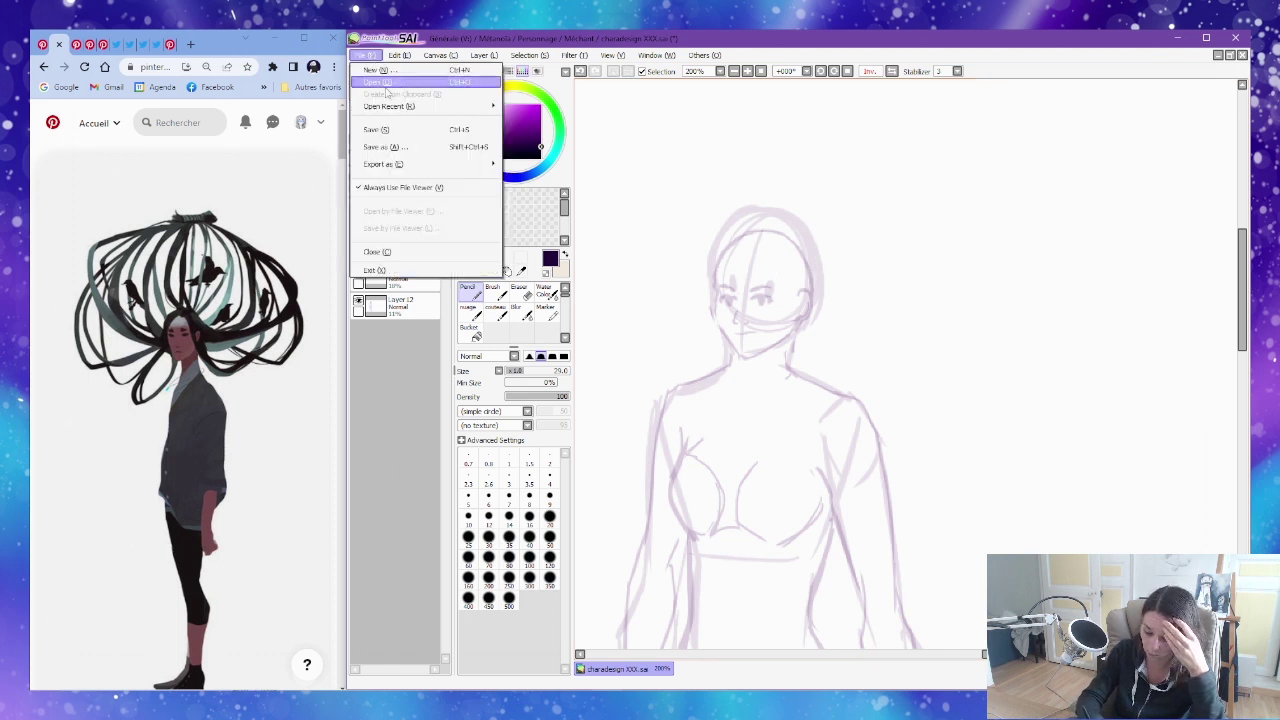
left_click(407, 131)
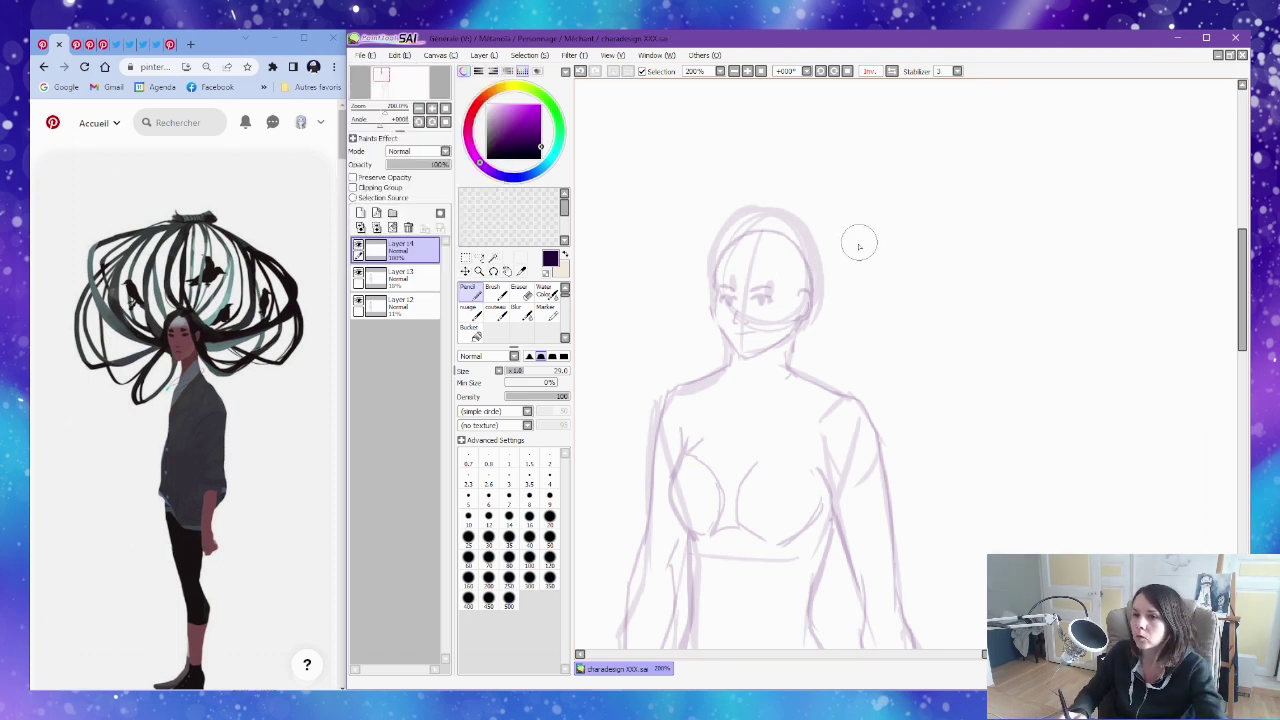
Try a cage-like headdress with angular open loops on both sides and a dark outline around the face.
mouse_move(797, 290)
left_mouse_down()
mouse_move(834, 315)
mouse_move(892, 290)
left_mouse_up()
mouse_move(832, 167)
left_mouse_down()
mouse_move(909, 234)
mouse_move(876, 300)
left_mouse_up()
mouse_move(726, 170)
left_mouse_down()
mouse_move(658, 236)
mouse_move(720, 305)
mouse_move(685, 325)
mouse_move(712, 342)
left_mouse_up()
mouse_move(806, 337)
left_mouse_down()
mouse_move(842, 348)
mouse_move(898, 297)
left_mouse_up()
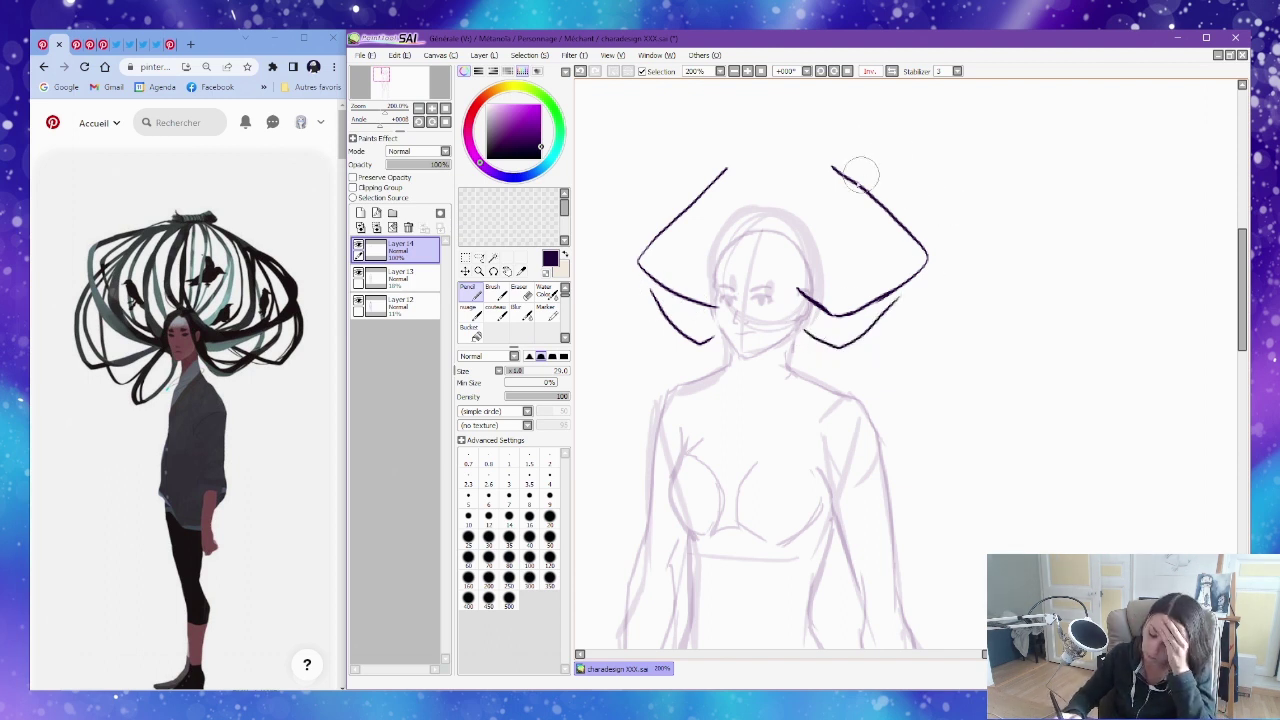
mouse_move(720, 255)
left_mouse_down()
mouse_move(713, 320)
mouse_move(743, 337)
mouse_move(788, 315)
mouse_move(805, 270)
mouse_move(771, 224)
mouse_move(779, 231)
mouse_move(728, 245)
mouse_move(782, 232)
mouse_move(800, 243)
mouse_move(809, 261)
mouse_move(787, 283)
mouse_move(851, 347)
mouse_move(811, 330)
mouse_move(817, 341)
mouse_move(839, 347)
mouse_move(893, 310)
mouse_move(857, 335)
mouse_move(904, 281)
left_mouse_up()
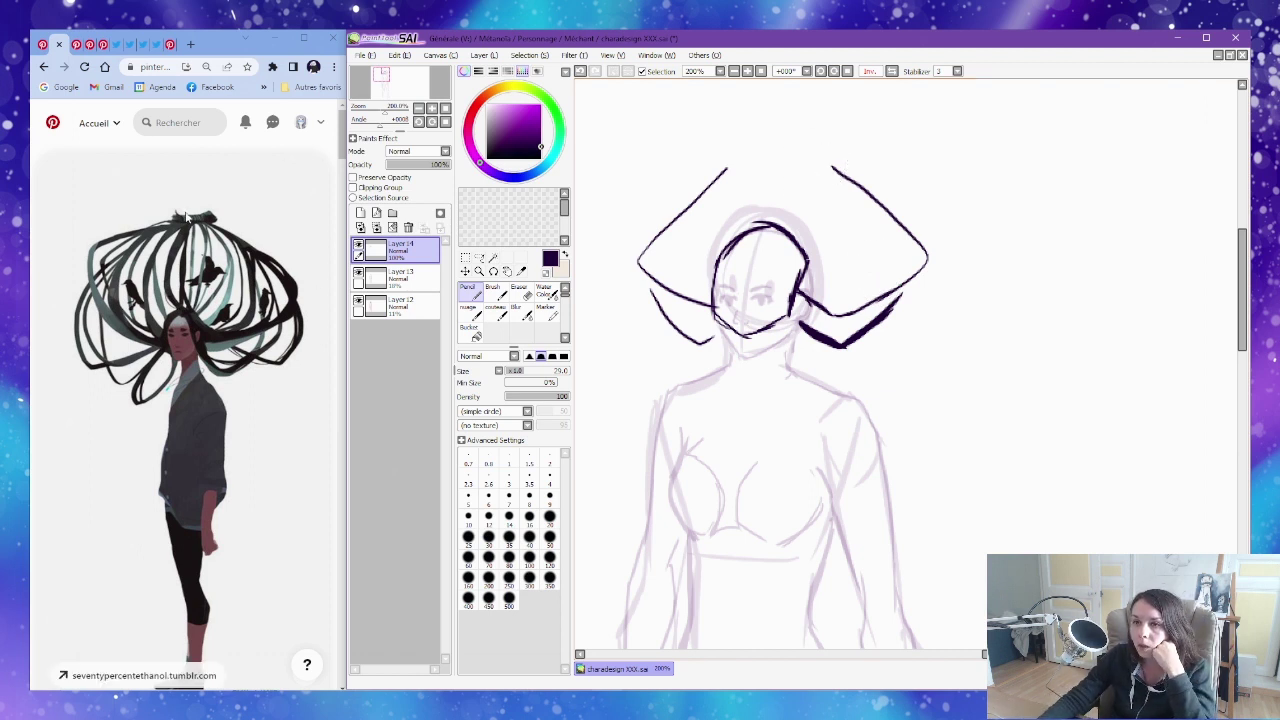
Browse the Personnage concept board in Pinterest, open the blue horned figure's pin as reference, and return to the drawing.
left_click(58, 44)
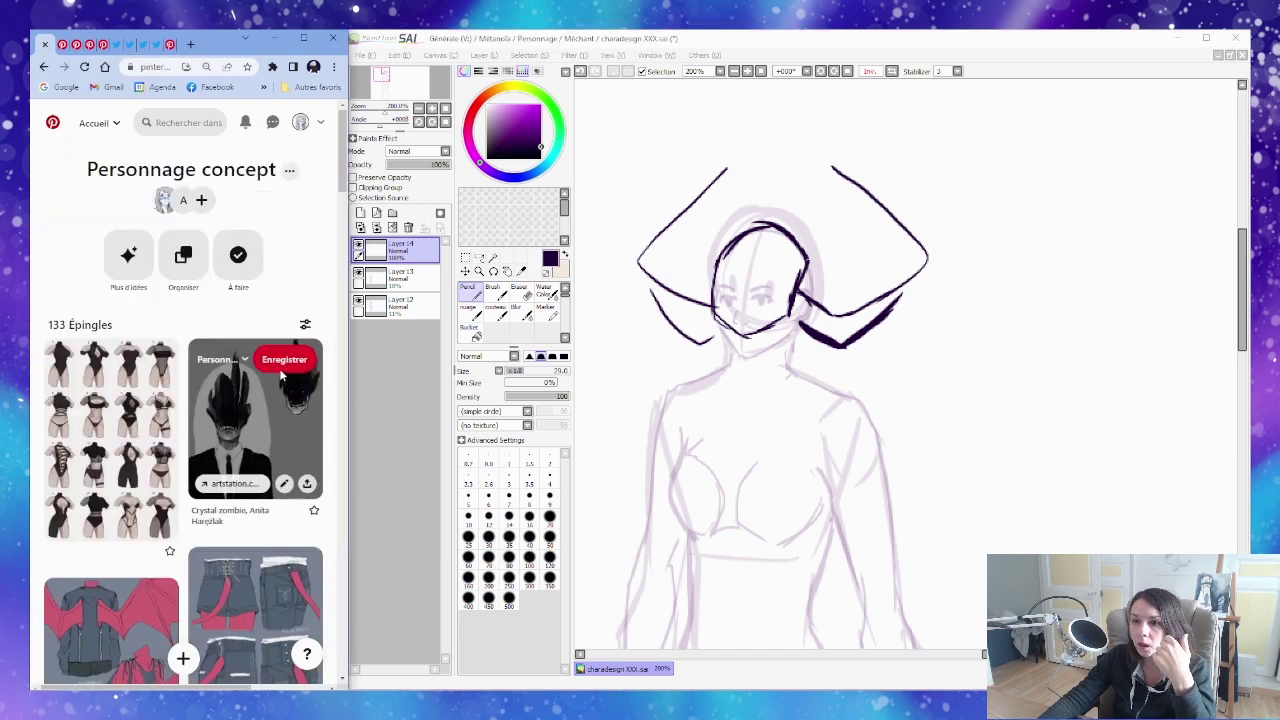
scroll(292, 335, "down", 10)
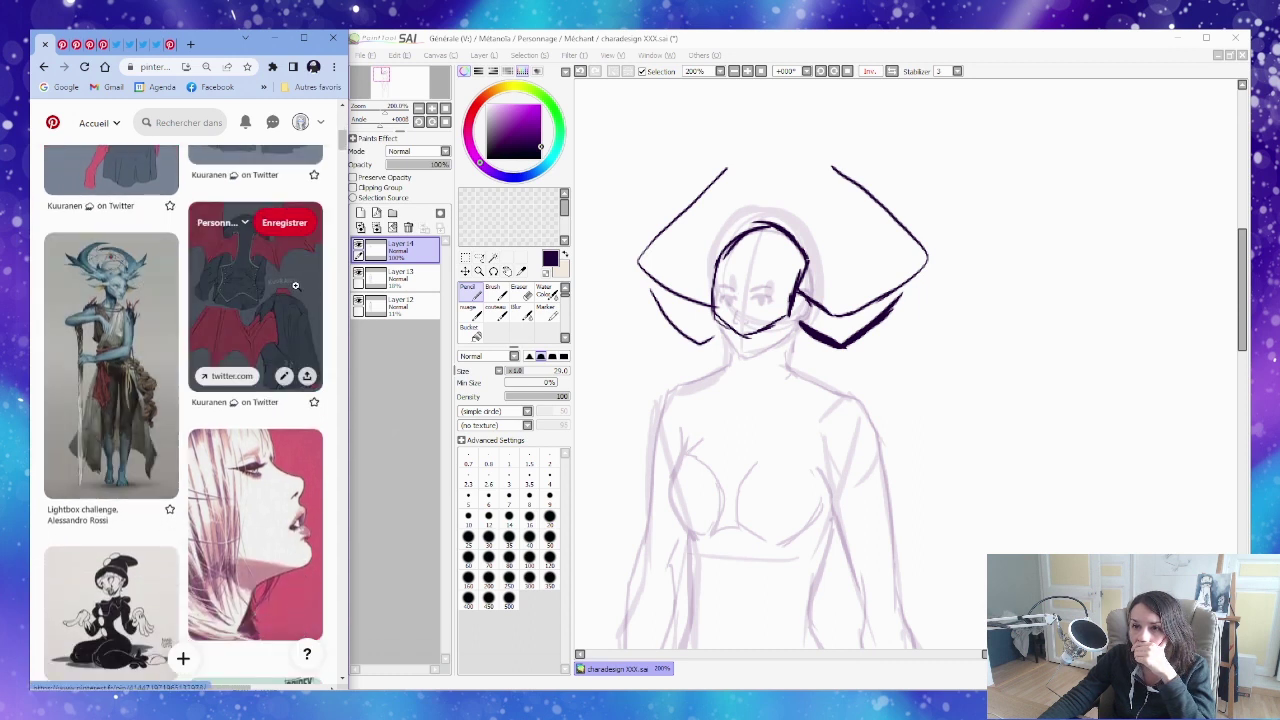
left_click(152, 322)
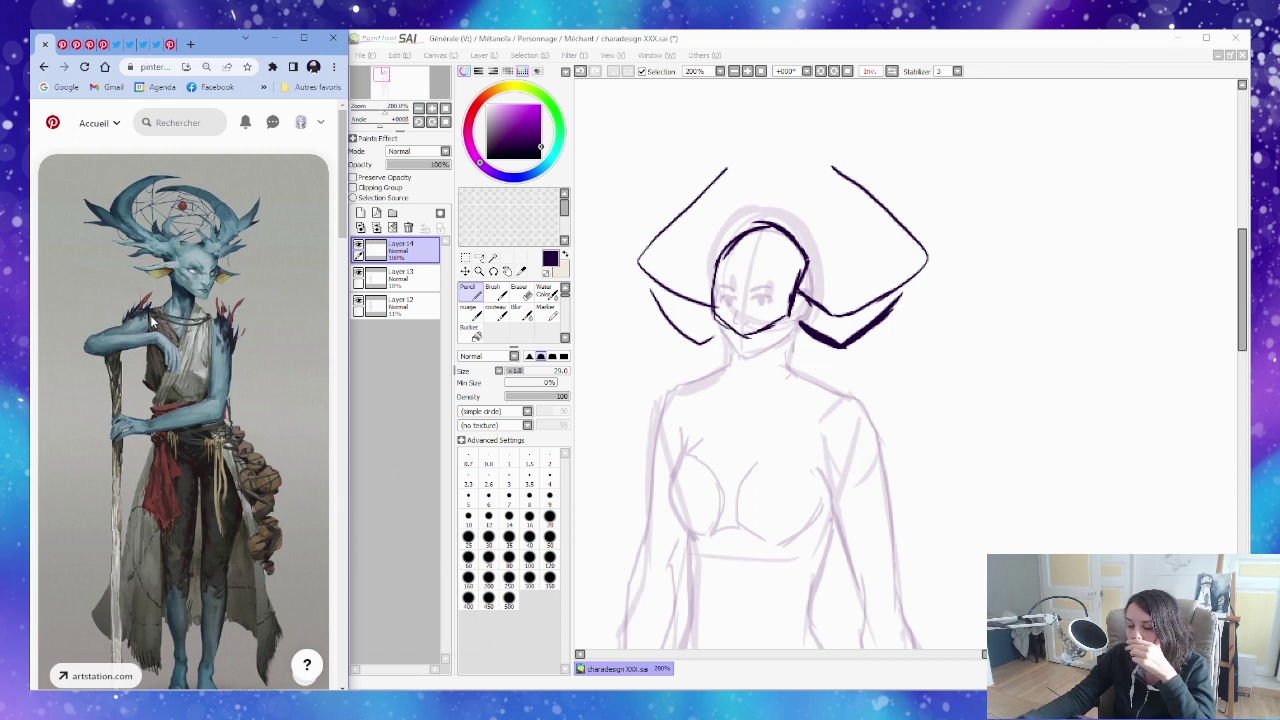
left_click(817, 259)
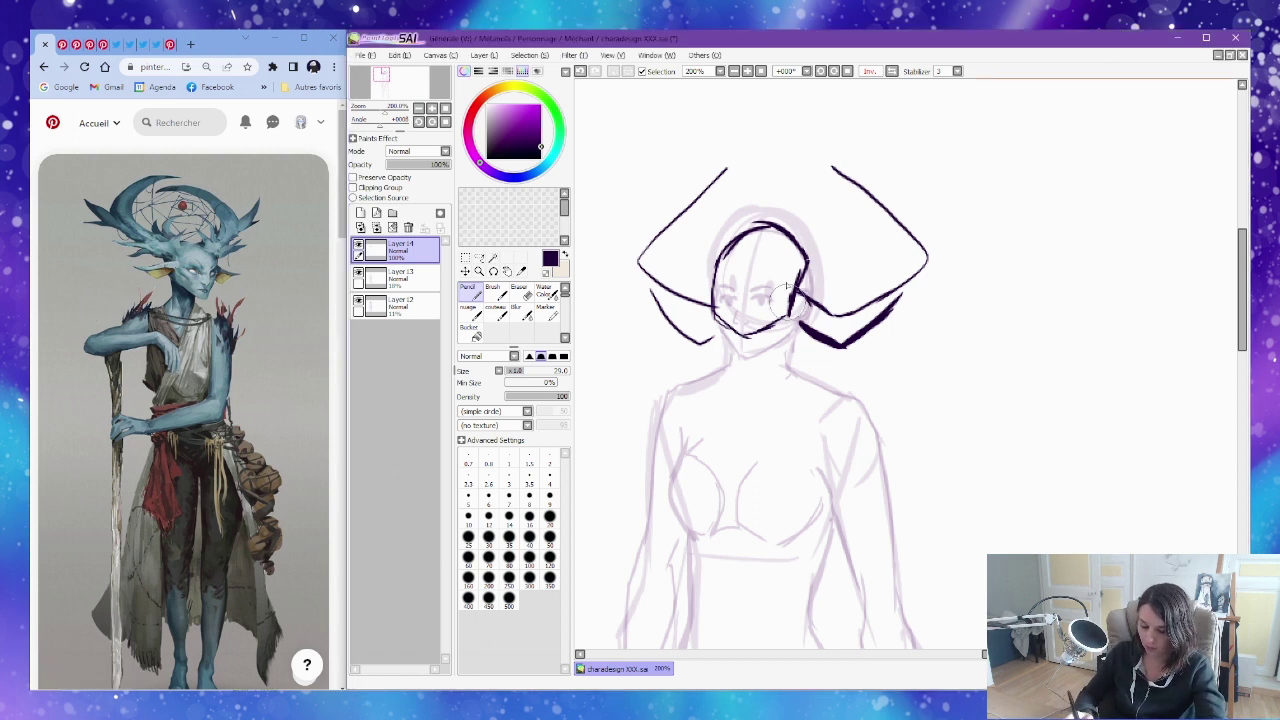
Erase the angular loops and face outline from Layer 14, leaving the bare body guide.
left_click_drag(718, 184, 682, 240)
key("e")
mouse_move(718, 192)
left_mouse_down()
mouse_move(708, 186)
mouse_move(714, 370)
left_mouse_up()
mouse_move(728, 302)
left_mouse_down()
mouse_move(832, 162)
mouse_move(830, 256)
mouse_move(849, 309)
mouse_move(910, 215)
mouse_move(875, 341)
mouse_move(834, 182)
left_mouse_up()
mouse_move(780, 264)
left_mouse_down()
mouse_move(643, 291)
mouse_move(680, 249)
mouse_move(786, 243)
left_mouse_up()
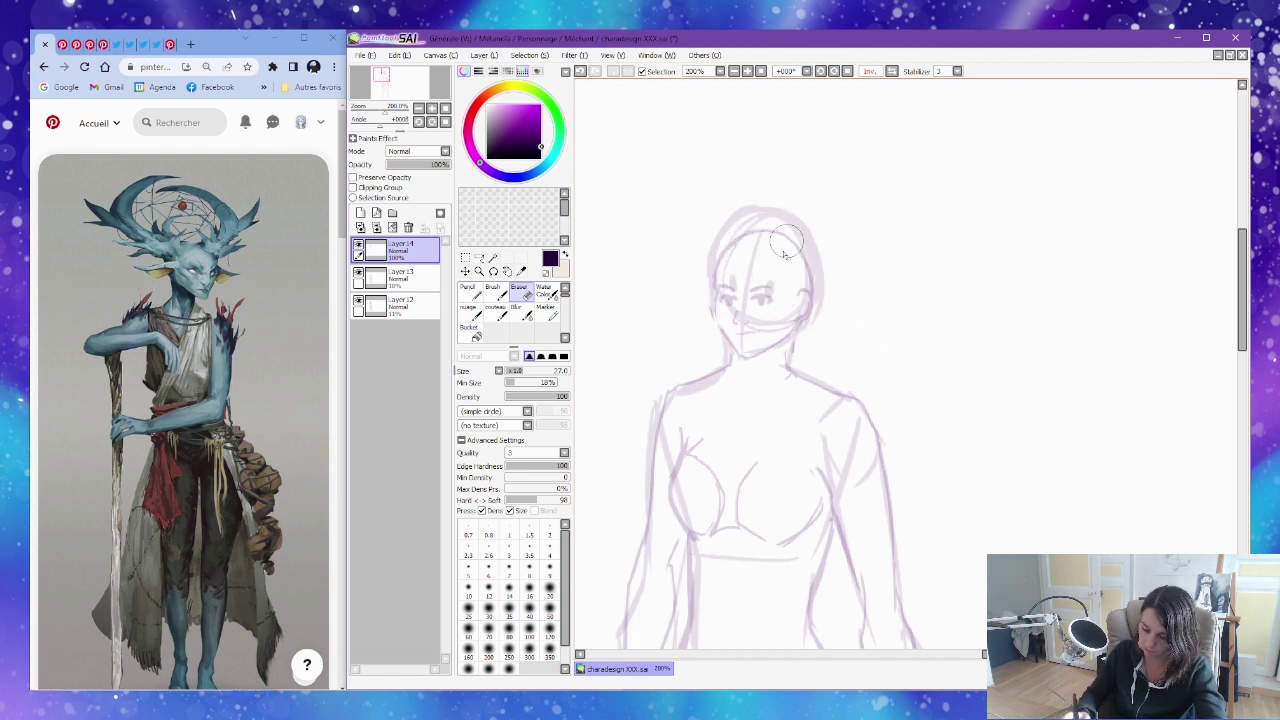
Sketch a pair of curved horns with the Pencil, rising from both temples and meeting in a ring above the head.
key("n")
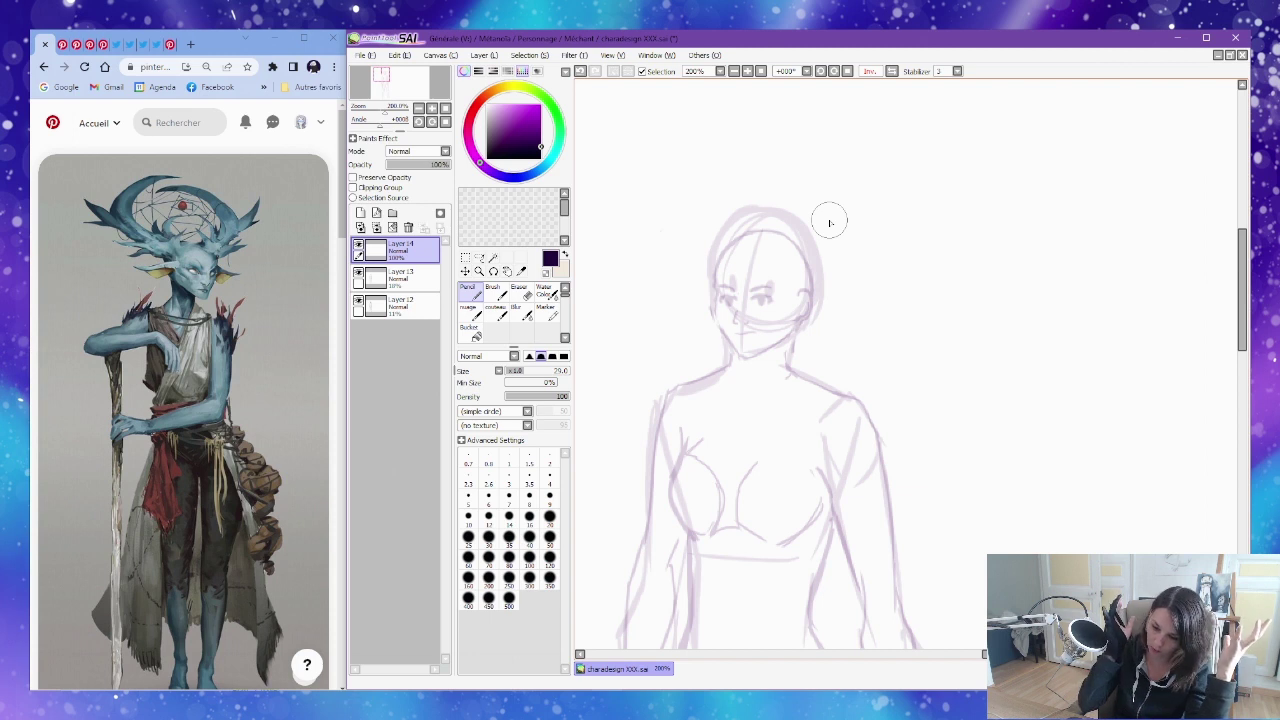
left_click_drag(702, 248, 718, 268)
left_click_drag(742, 172, 704, 240)
left_click_drag(808, 178, 828, 210)
left_click_drag(818, 270, 840, 225)
left_click_drag(830, 182, 705, 195)
mouse_move(720, 268)
left_mouse_down()
mouse_move(798, 155)
mouse_move(840, 272)
left_mouse_up()
mouse_move(785, 136)
left_mouse_down()
mouse_move(848, 270)
mouse_move(712, 168)
mouse_move(699, 236)
left_mouse_up()
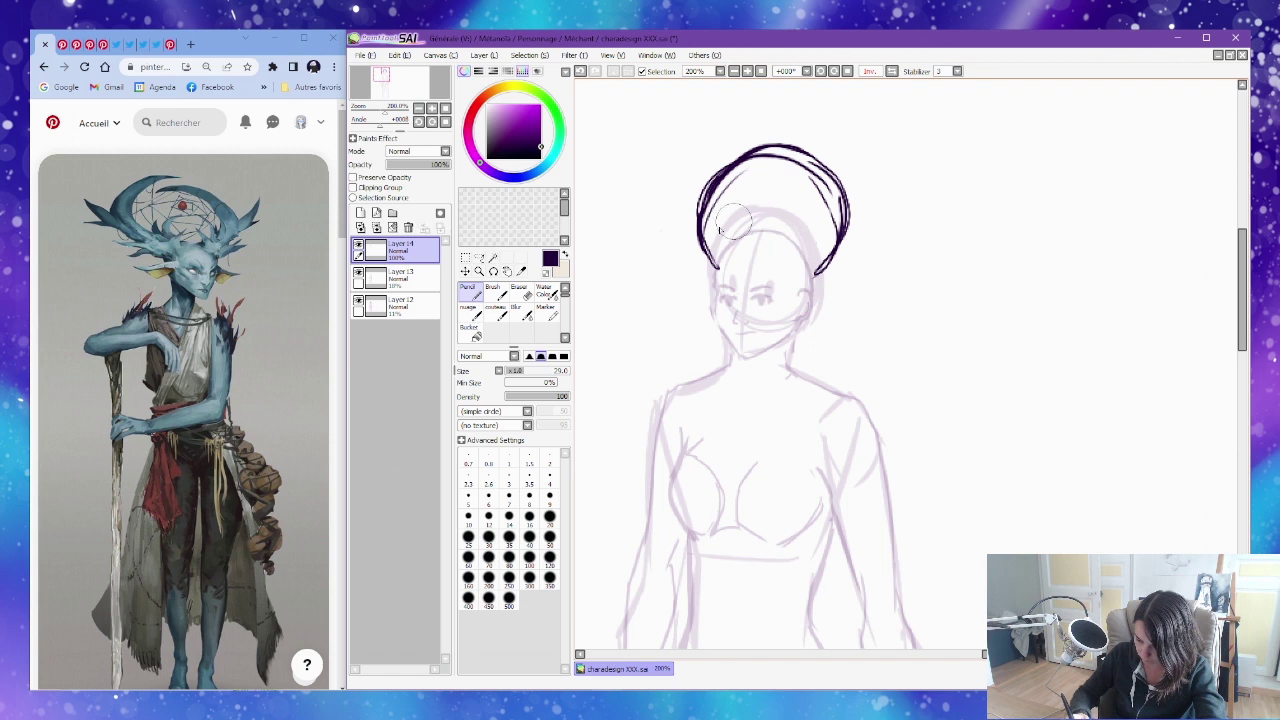
Fill and thicken the horn ring, add pointed branches along its outer edge, and clean its inner edge with the Eraser.
mouse_move(695, 259)
left_mouse_down()
mouse_move(713, 269)
mouse_move(688, 238)
mouse_move(712, 172)
mouse_move(699, 220)
left_mouse_up()
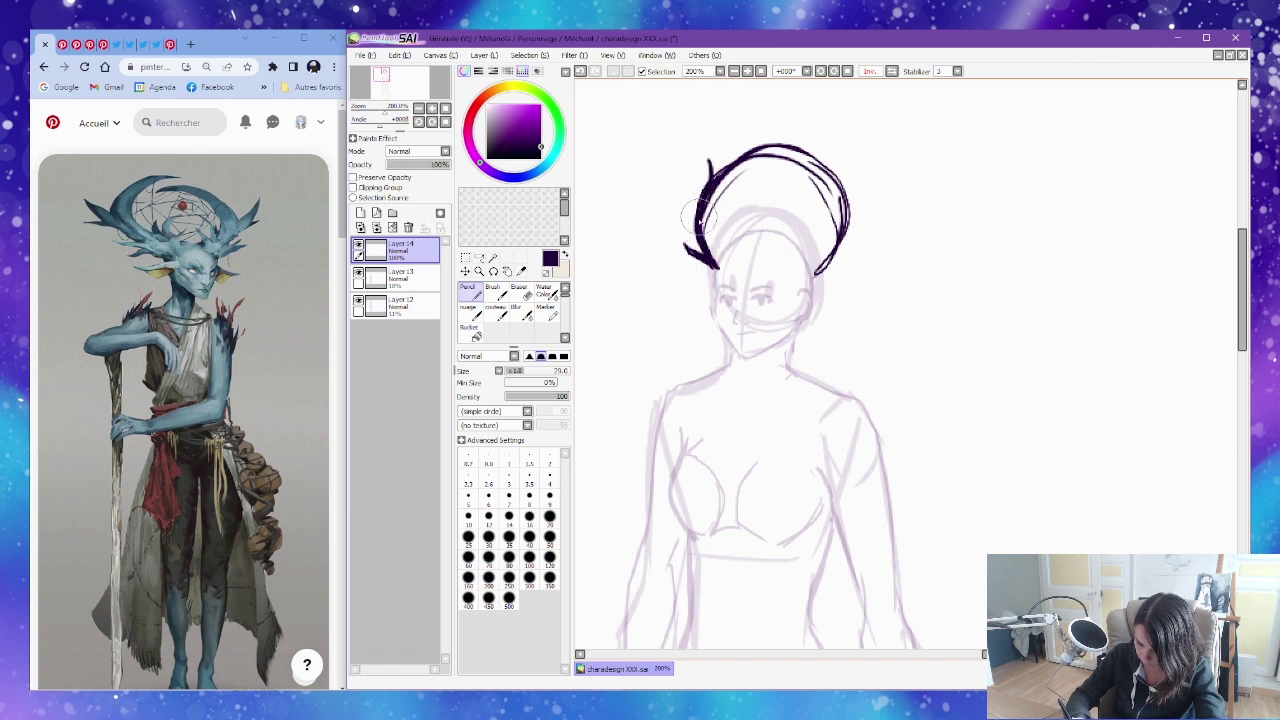
mouse_move(712, 175)
left_mouse_down()
mouse_move(792, 145)
mouse_move(806, 120)
mouse_move(740, 155)
mouse_move(706, 262)
left_mouse_up()
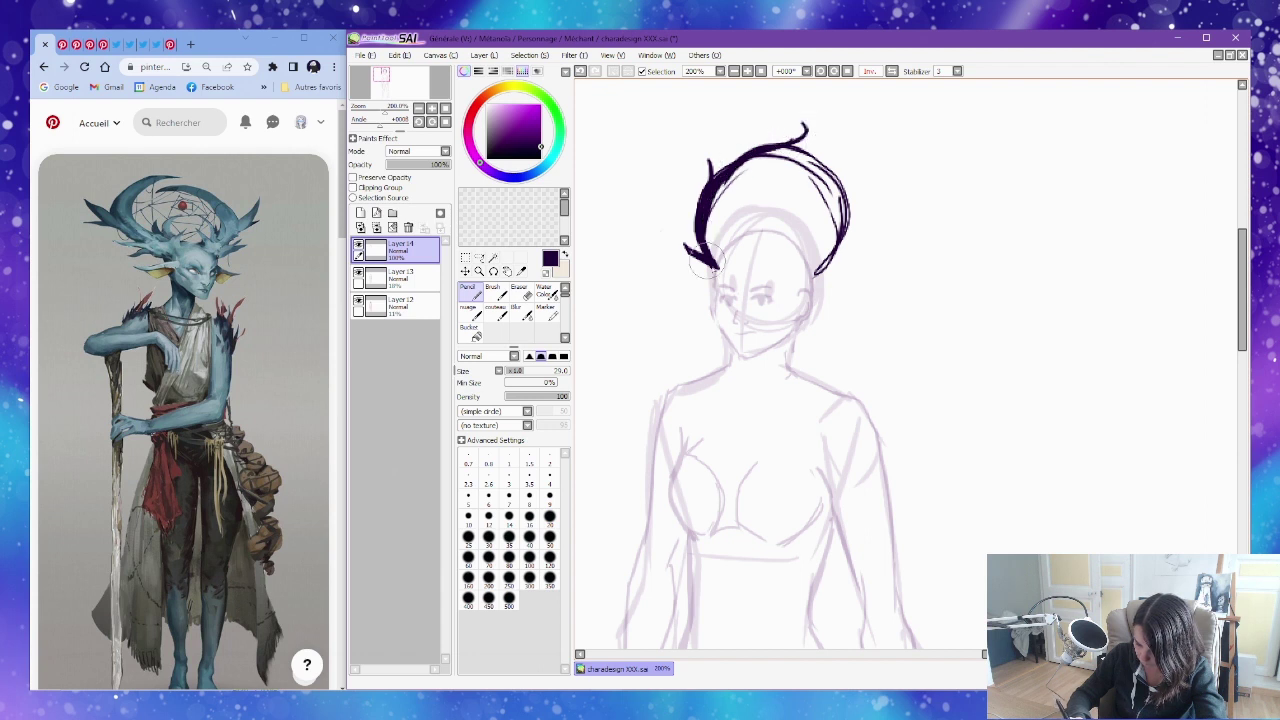
mouse_move(727, 183)
left_mouse_down()
mouse_move(702, 258)
mouse_move(705, 240)
left_mouse_up()
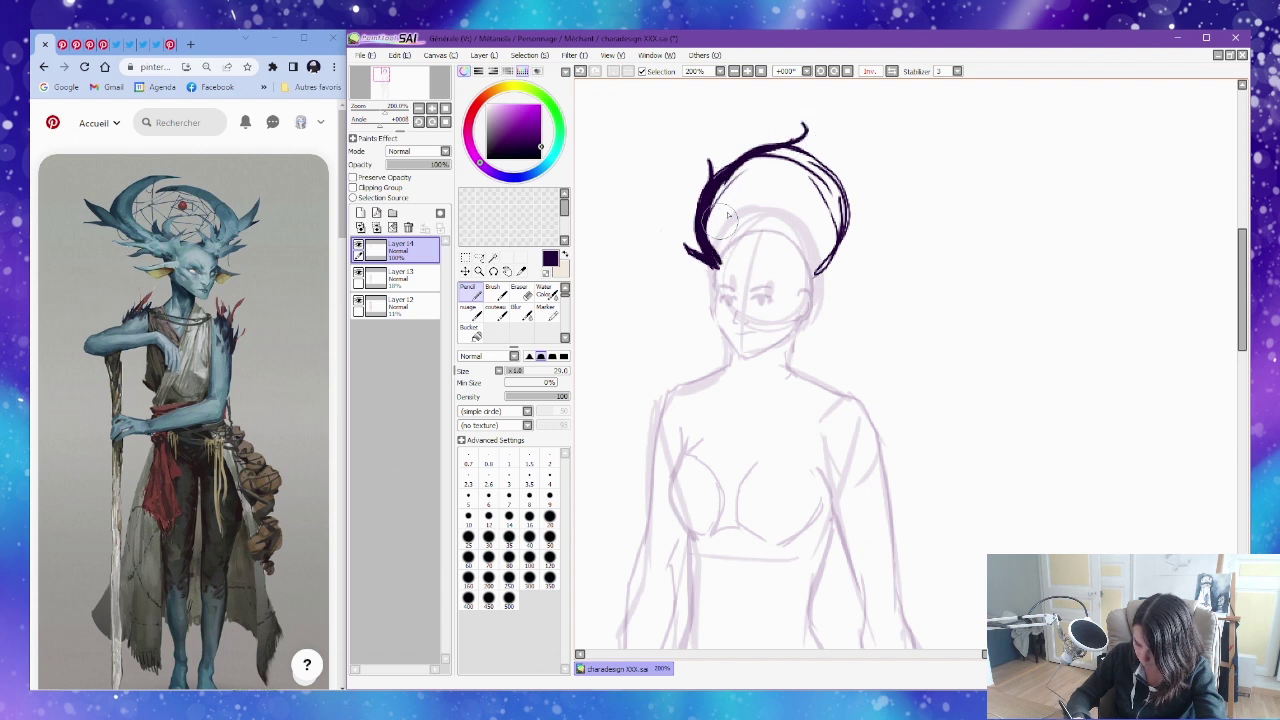
mouse_move(817, 262)
left_mouse_down()
mouse_move(864, 200)
mouse_move(858, 185)
mouse_move(833, 255)
mouse_move(856, 208)
left_mouse_up()
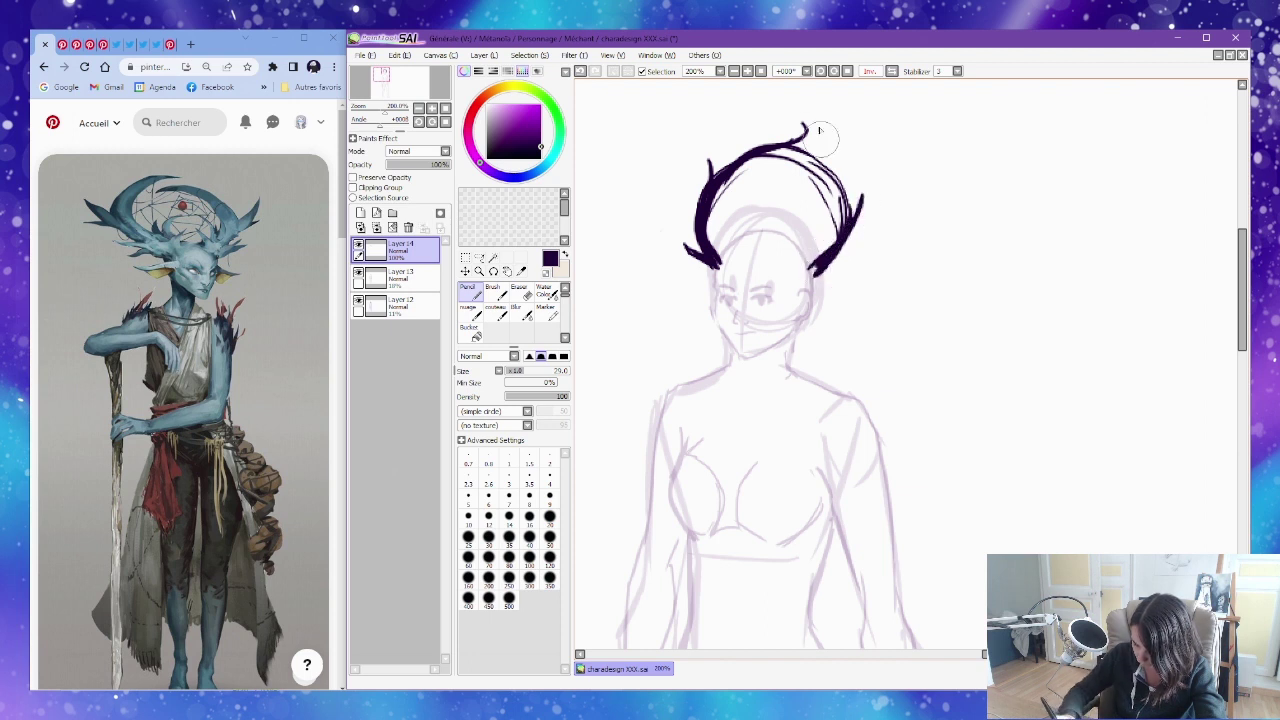
mouse_move(768, 132)
left_mouse_down()
mouse_move(855, 206)
mouse_move(862, 245)
left_mouse_up()
key("e")
mouse_move(768, 148)
left_mouse_down()
mouse_move(795, 170)
mouse_move(820, 235)
mouse_move(810, 178)
left_mouse_up()
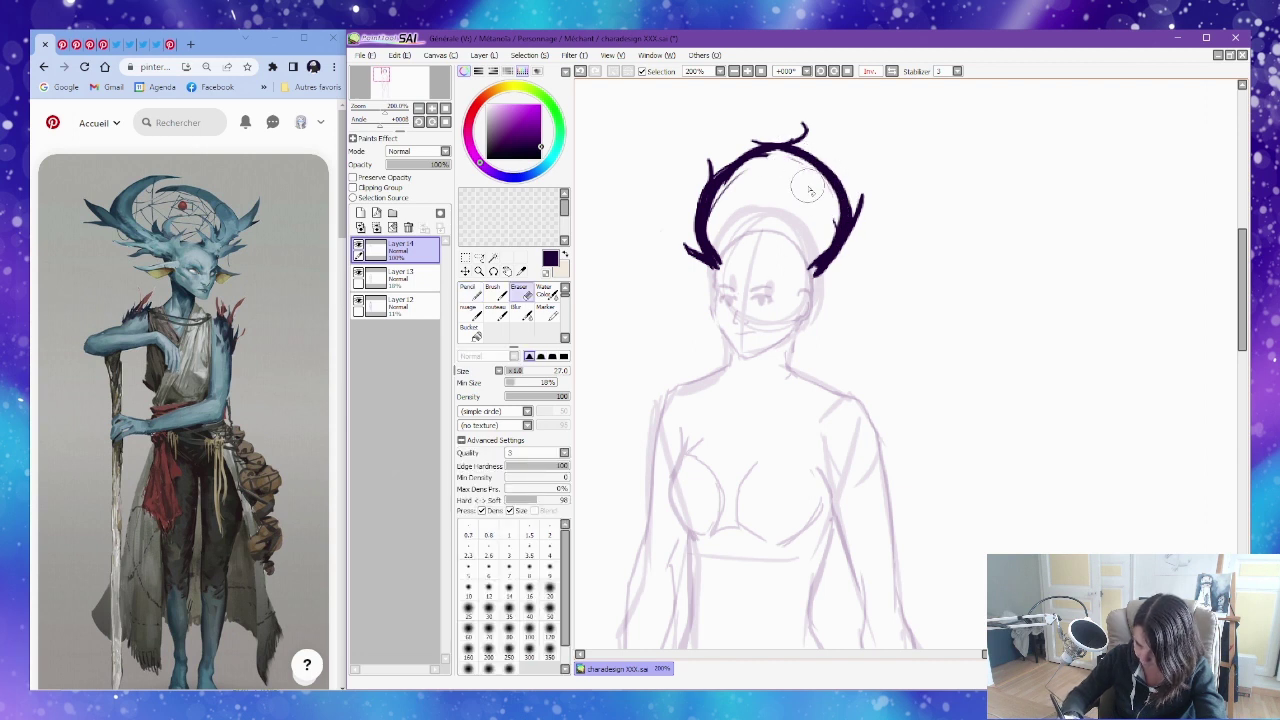
Outline and fill the face as a solid dark mask beneath the horn ring.
key("n")
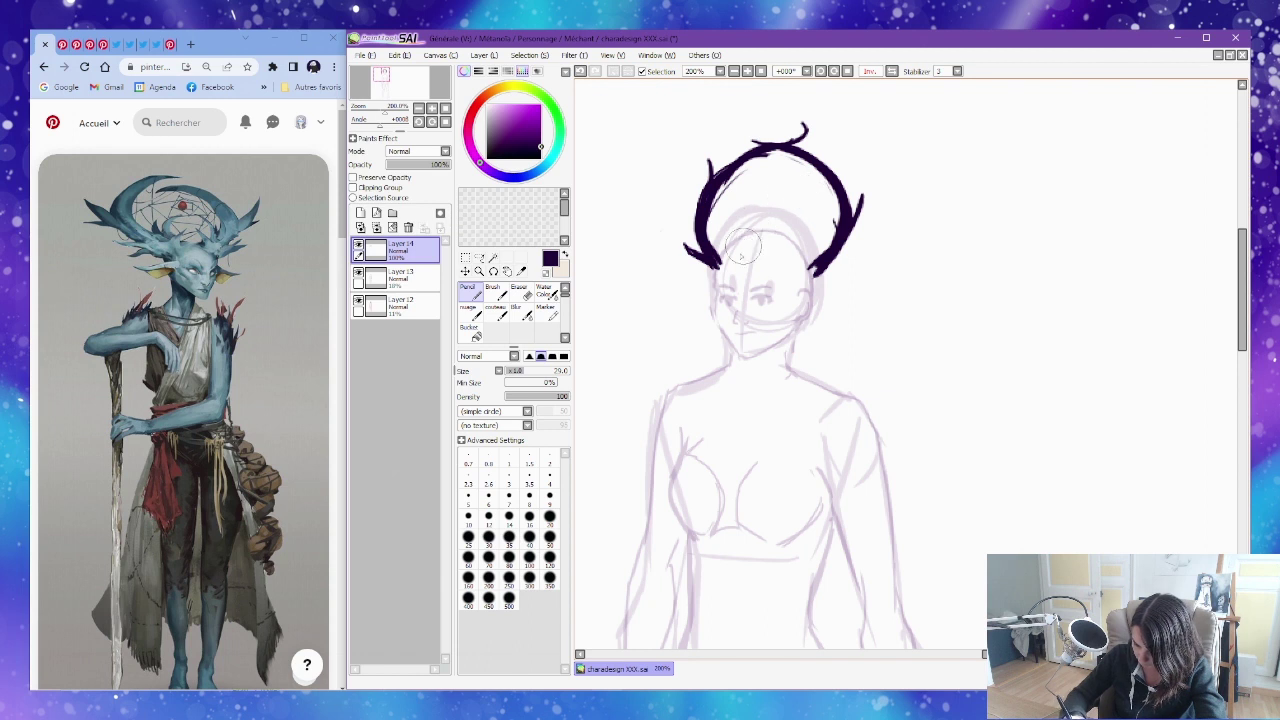
mouse_move(731, 251)
left_mouse_down()
mouse_move(708, 312)
mouse_move(728, 330)
mouse_move(786, 312)
mouse_move(800, 266)
mouse_move(787, 300)
left_mouse_up()
mouse_move(806, 264)
left_mouse_down()
mouse_move(759, 233)
mouse_move(722, 262)
mouse_move(708, 298)
mouse_move(735, 313)
mouse_move(723, 290)
mouse_move(740, 305)
mouse_move(762, 297)
mouse_move(760, 250)
mouse_move(762, 266)
mouse_move(795, 252)
mouse_move(763, 243)
mouse_move(805, 257)
mouse_move(778, 236)
mouse_move(743, 238)
mouse_move(719, 273)
mouse_move(733, 247)
mouse_move(712, 290)
mouse_move(762, 315)
mouse_move(787, 297)
mouse_move(745, 322)
mouse_move(700, 293)
mouse_move(742, 335)
left_mouse_up()
Draw an upswept horn on each side of the mask and a forked horn rising from its crown through the ring.
key("e")
mouse_move(704, 288)
left_mouse_down()
mouse_move(704, 305)
mouse_move(745, 325)
mouse_move(766, 277)
mouse_move(812, 238)
mouse_move(790, 285)
mouse_move(805, 265)
mouse_move(805, 288)
mouse_move(805, 265)
mouse_move(791, 286)
mouse_move(808, 298)
mouse_move(790, 320)
mouse_move(816, 314)
mouse_move(828, 292)
mouse_move(841, 301)
mouse_move(900, 252)
left_mouse_up()
key("n")
key("e")
key("n")
mouse_move(808, 287)
left_mouse_down()
mouse_move(864, 298)
mouse_move(809, 291)
mouse_move(853, 294)
mouse_move(894, 259)
mouse_move(837, 311)
mouse_move(786, 290)
mouse_move(834, 305)
left_mouse_up()
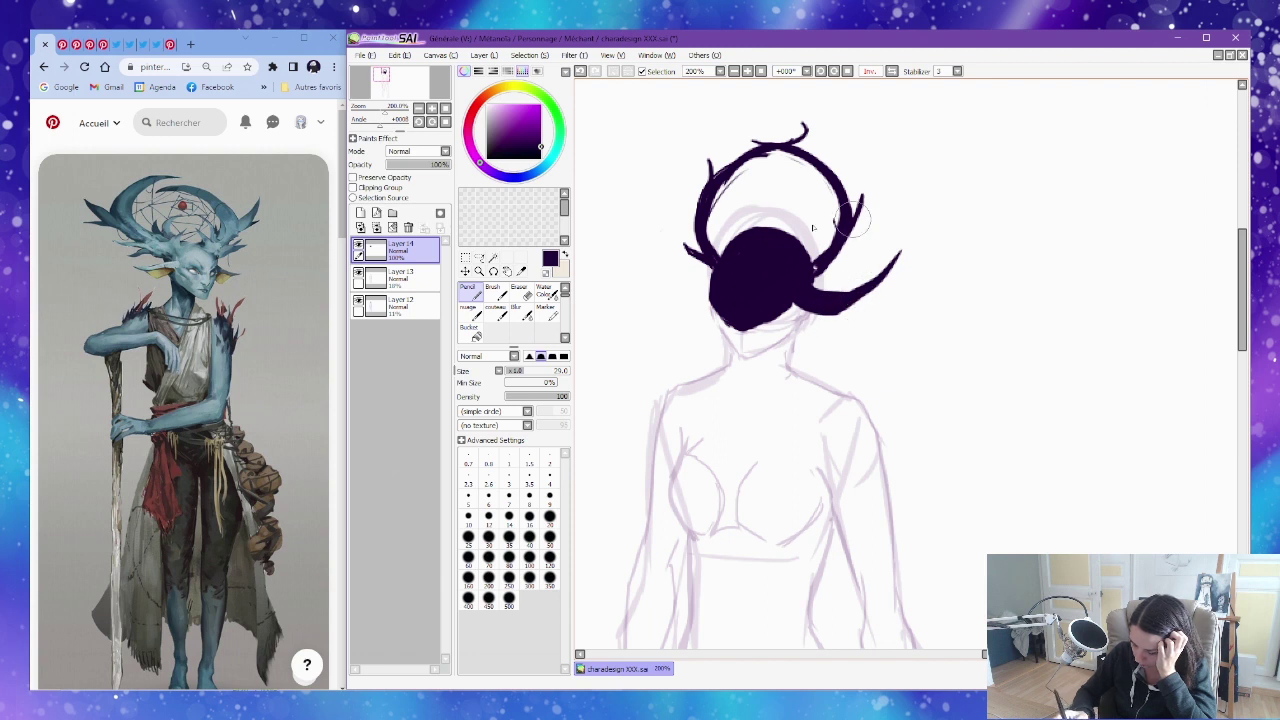
mouse_move(715, 281)
left_mouse_down()
mouse_move(684, 283)
mouse_move(638, 248)
mouse_move(700, 292)
mouse_move(657, 266)
mouse_move(676, 289)
mouse_move(704, 297)
mouse_move(665, 275)
left_mouse_up()
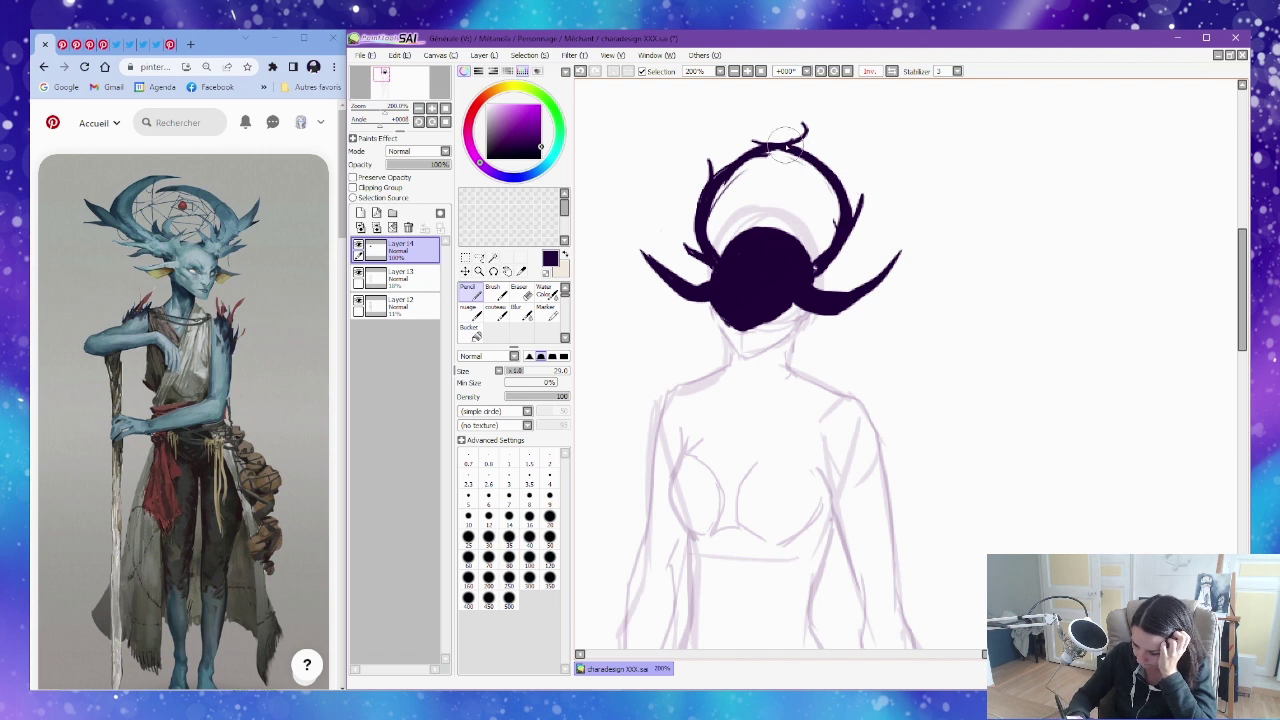
mouse_move(762, 232)
left_mouse_down()
mouse_move(798, 115)
mouse_move(751, 201)
mouse_move(767, 245)
mouse_move(756, 207)
mouse_move(791, 112)
mouse_move(762, 159)
mouse_move(748, 212)
left_mouse_up()
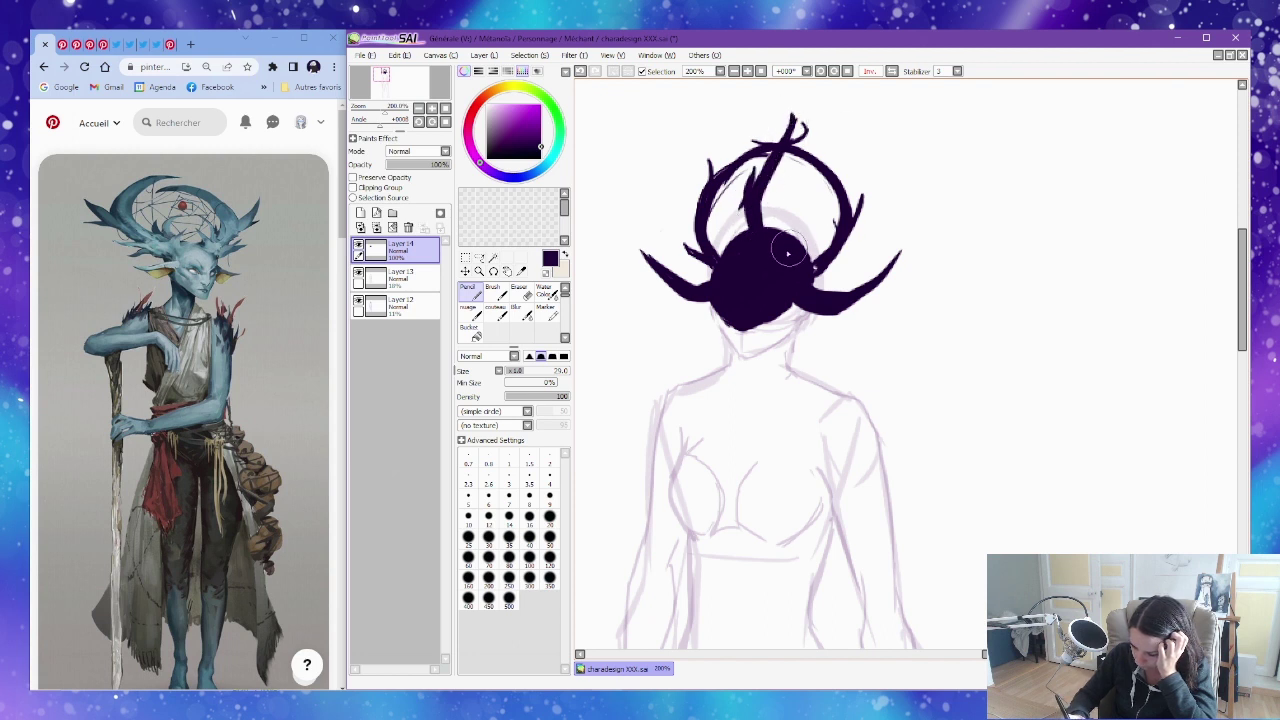
key("e")
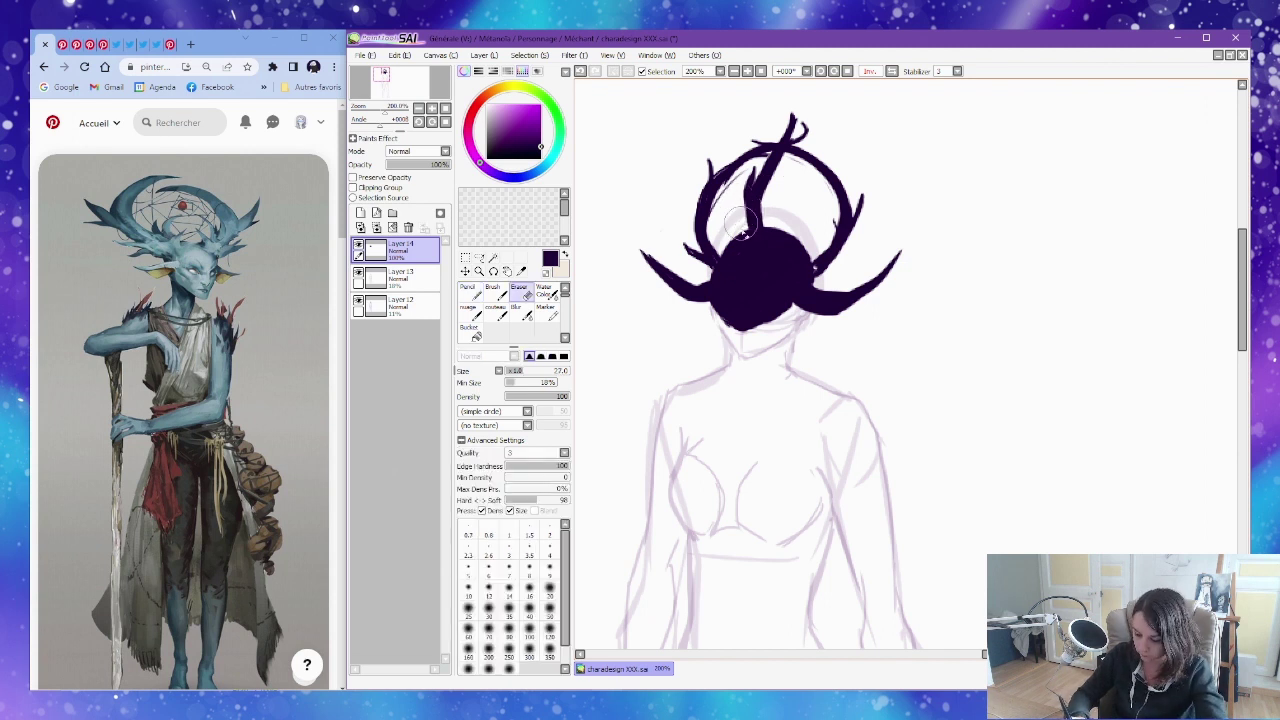
key("n")
key("b")
left_click_drag(802, 224, 814, 212)
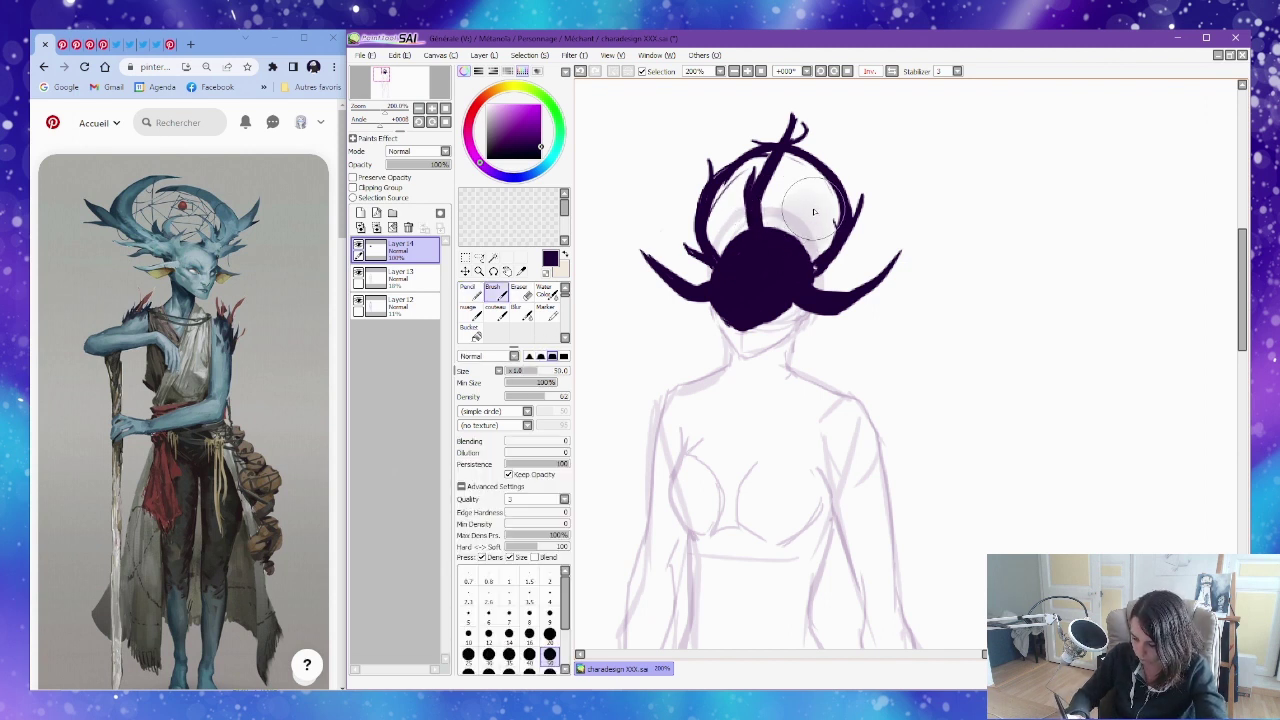
key("ctrl")
key("ctrl+z")
key("n")
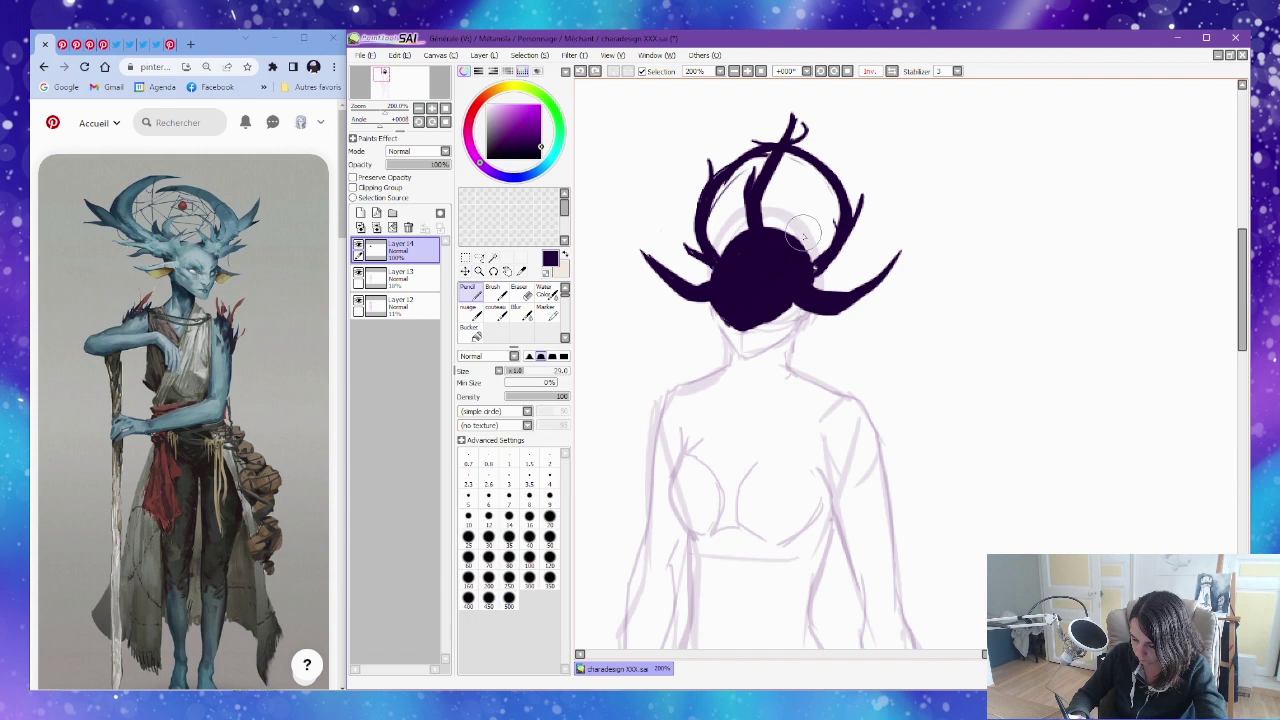
Draw a second branched inner horn from the mask's crown to the ring's peak, adding small pointed tips at the top.
left_click_drag(796, 237, 809, 220)
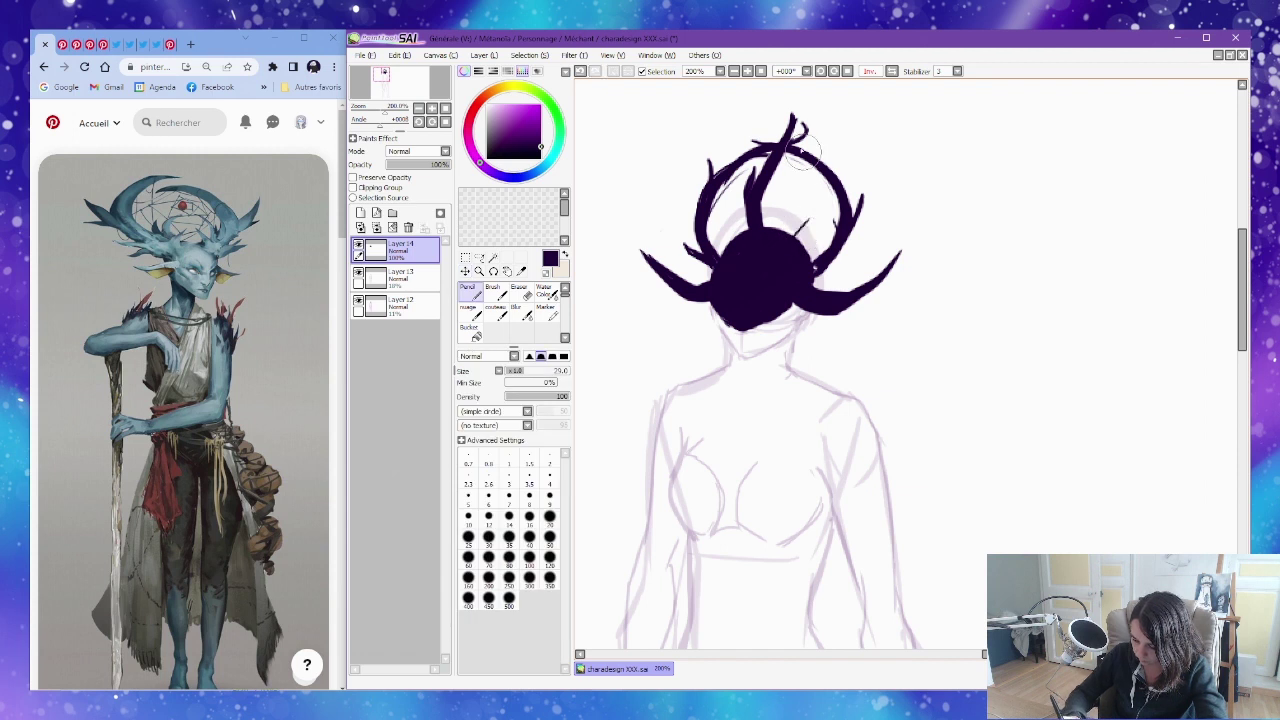
mouse_move(781, 116)
left_mouse_down()
mouse_move(812, 212)
mouse_move(784, 243)
mouse_move(808, 213)
mouse_move(775, 130)
mouse_move(802, 130)
mouse_move(772, 123)
mouse_move(817, 210)
mouse_move(782, 228)
mouse_move(821, 208)
mouse_move(824, 190)
mouse_move(823, 212)
mouse_move(823, 188)
mouse_move(811, 228)
left_mouse_up()
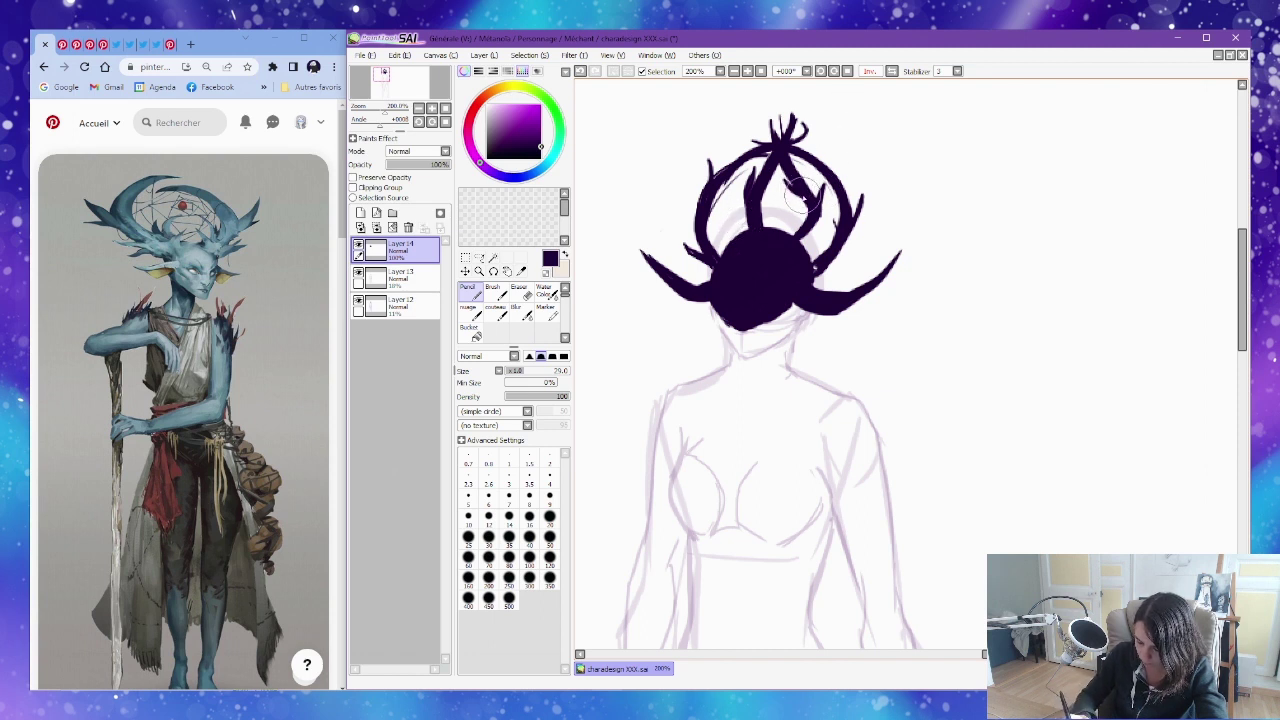
String thin crossing threads between the inner horns and the ring, and from the ring's outer branch to the side horn.
left_click_drag(712, 225, 820, 150)
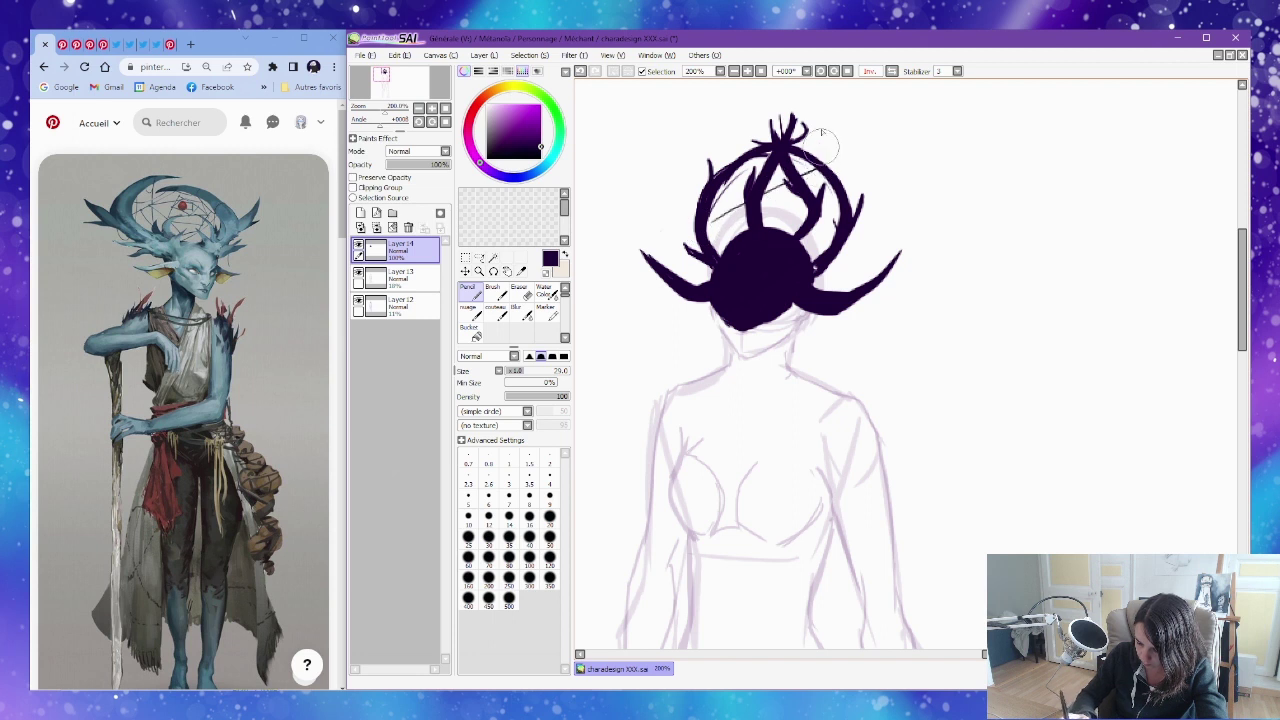
mouse_move(772, 184)
left_mouse_down()
mouse_move(798, 238)
mouse_move(764, 180)
mouse_move(798, 242)
mouse_move(832, 210)
mouse_move(830, 228)
mouse_move(819, 217)
mouse_move(829, 260)
mouse_move(842, 165)
mouse_move(708, 258)
left_mouse_up()
mouse_move(742, 205)
left_mouse_down()
mouse_move(770, 158)
mouse_move(714, 200)
mouse_move(752, 186)
left_mouse_up()
left_click_drag(772, 232, 805, 191)
left_click_drag(798, 144, 750, 250)
left_click_drag(840, 146, 790, 196)
left_click_drag(852, 198, 818, 214)
left_click_drag(846, 162, 816, 176)
mouse_move(850, 184)
left_mouse_down()
mouse_move(815, 212)
mouse_move(800, 248)
left_mouse_up()
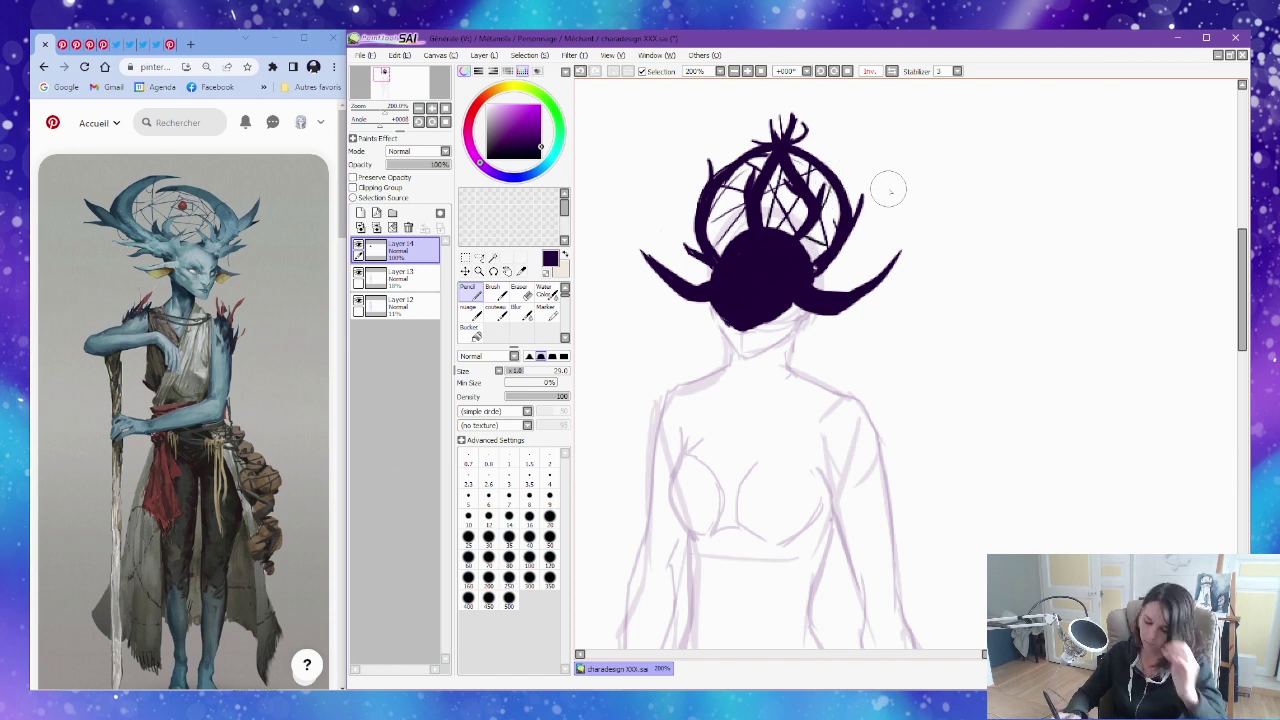
mouse_move(858, 208)
left_mouse_down()
mouse_move(880, 272)
mouse_move(862, 280)
left_mouse_up()
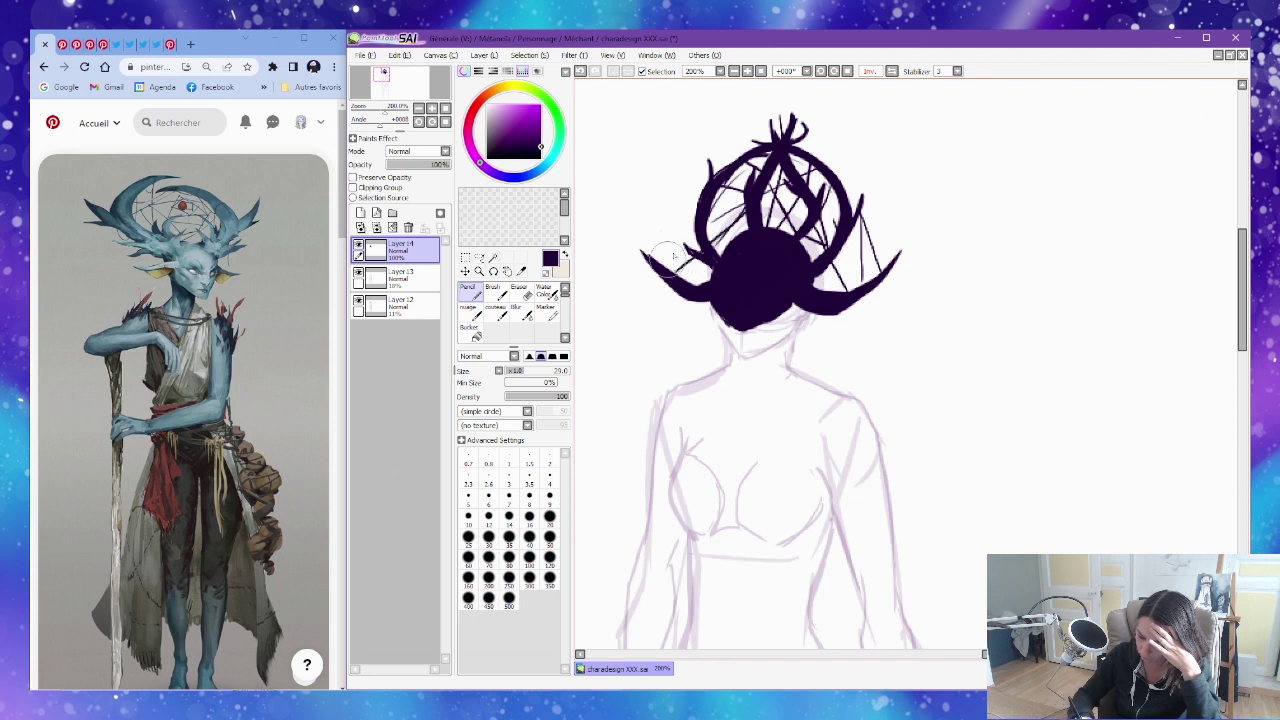
String thin crossing threads between the headdress ring and the side horn on the side that has no threads yet.
left_click_drag(667, 263, 688, 247)
mouse_move(709, 164)
left_mouse_down()
mouse_move(663, 240)
mouse_move(705, 210)
mouse_move(698, 250)
mouse_move(675, 235)
mouse_move(698, 235)
mouse_move(699, 284)
left_mouse_up()
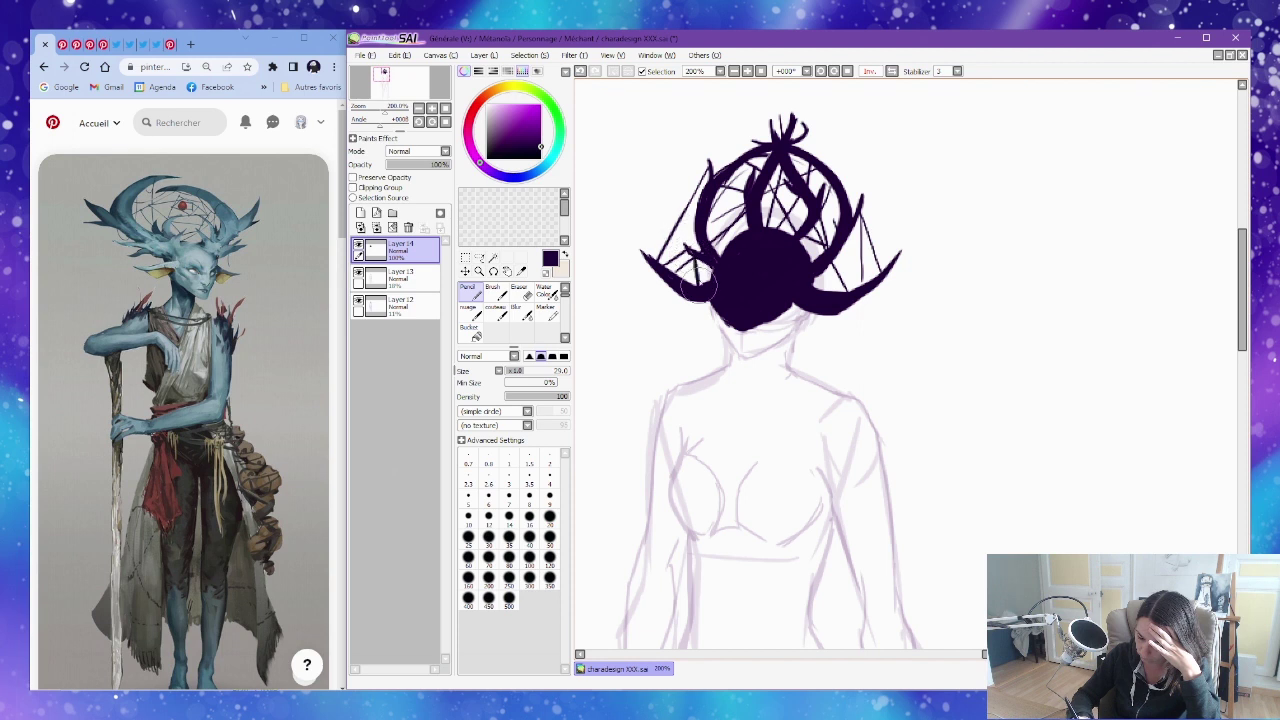
left_click_drag(703, 211, 673, 282)
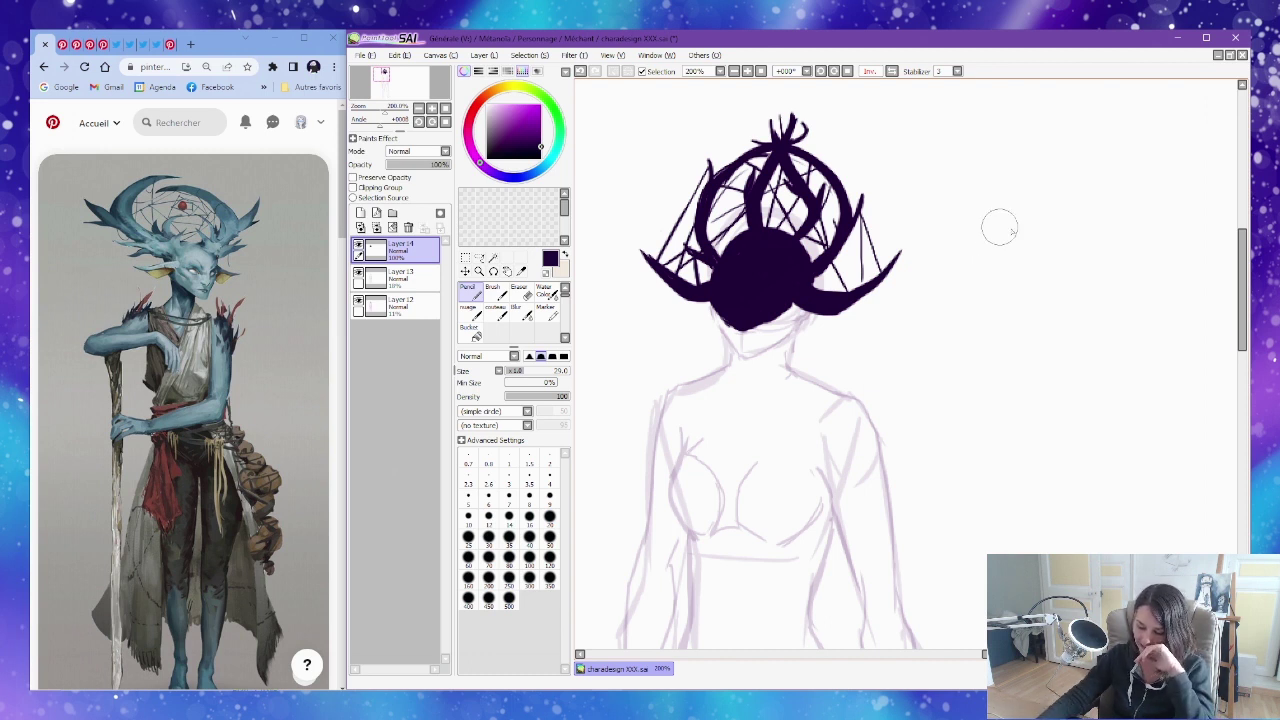
Examine the saved Pinterest and Twitter character references in the browser for headdress ideas.
left_click(64, 45)
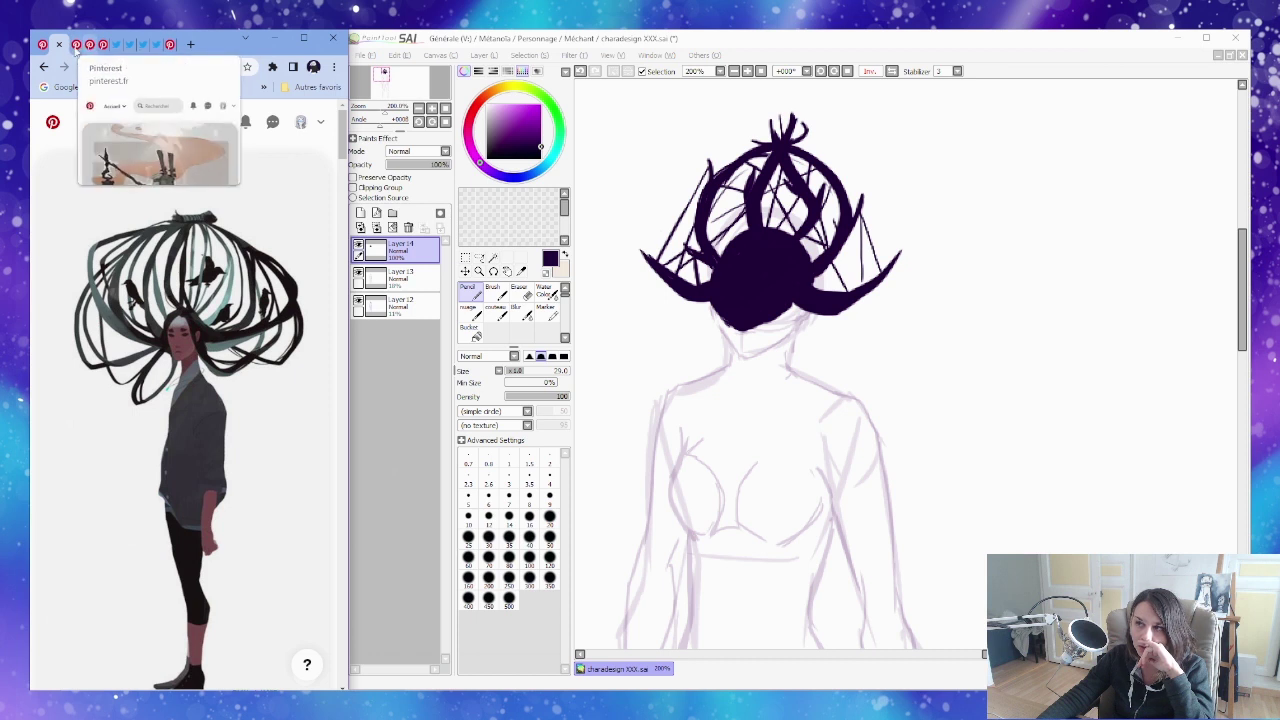
left_click(74, 46)
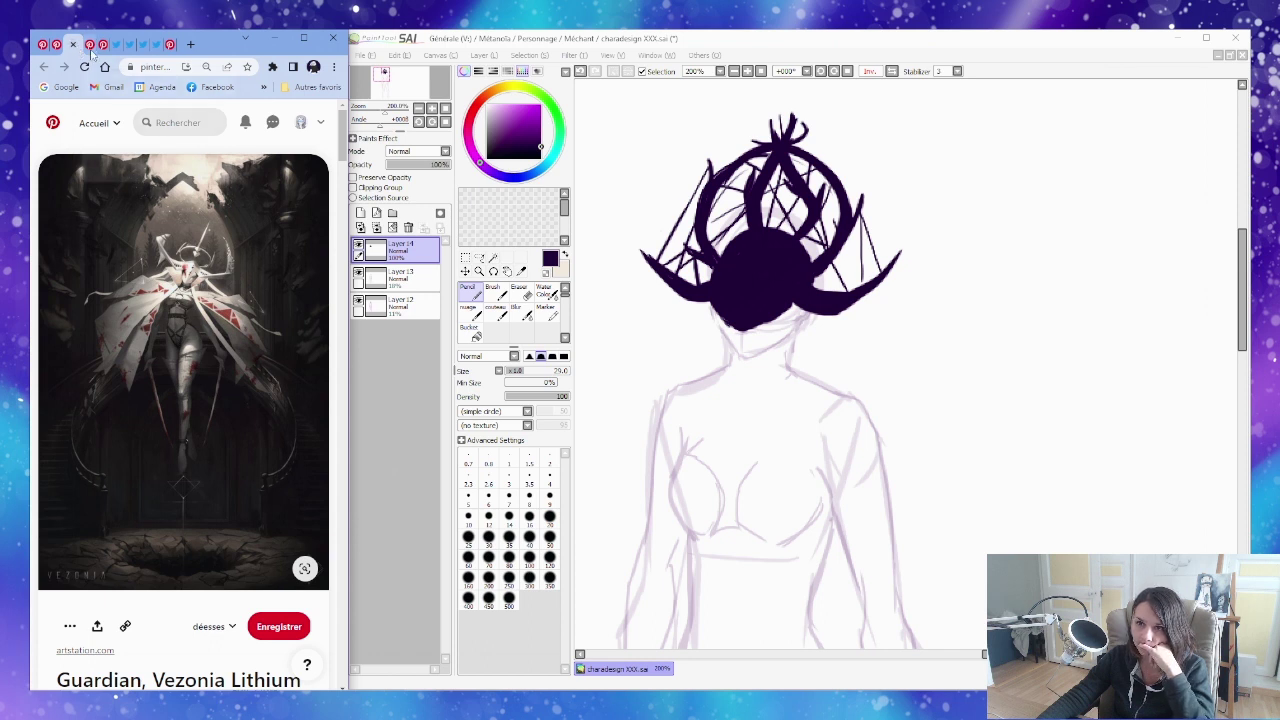
left_click(89, 46)
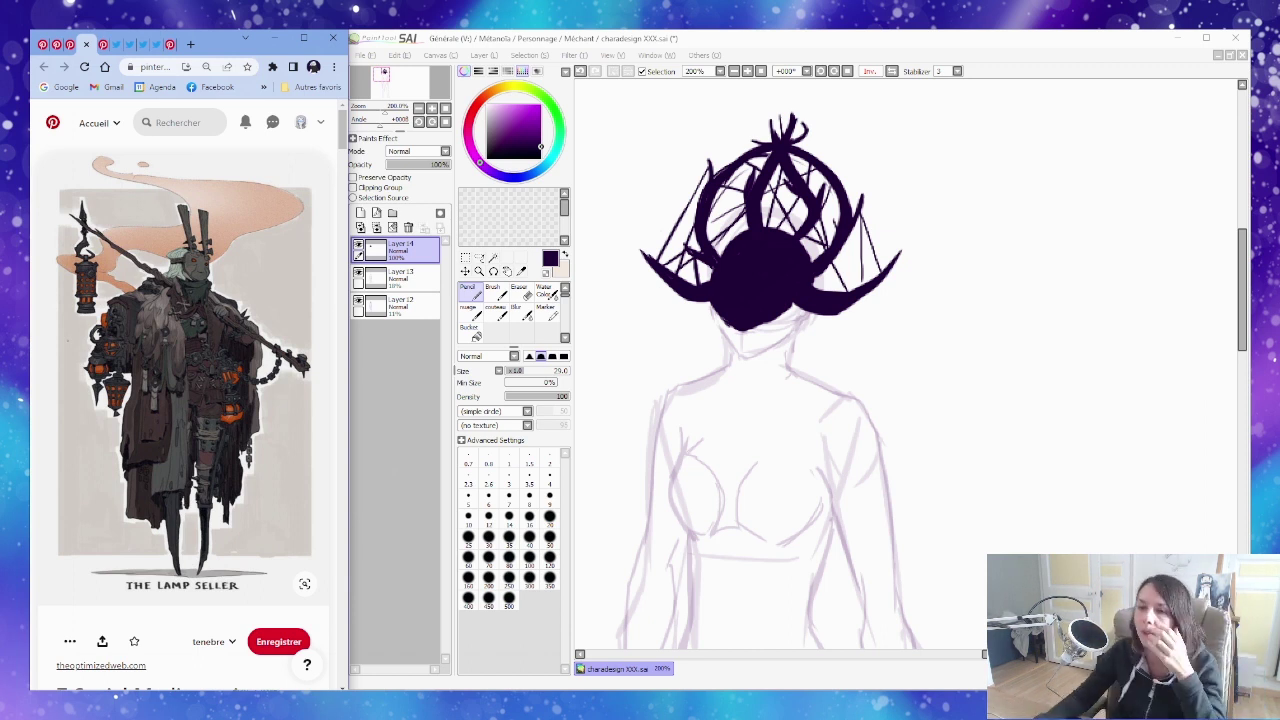
left_click(103, 45)
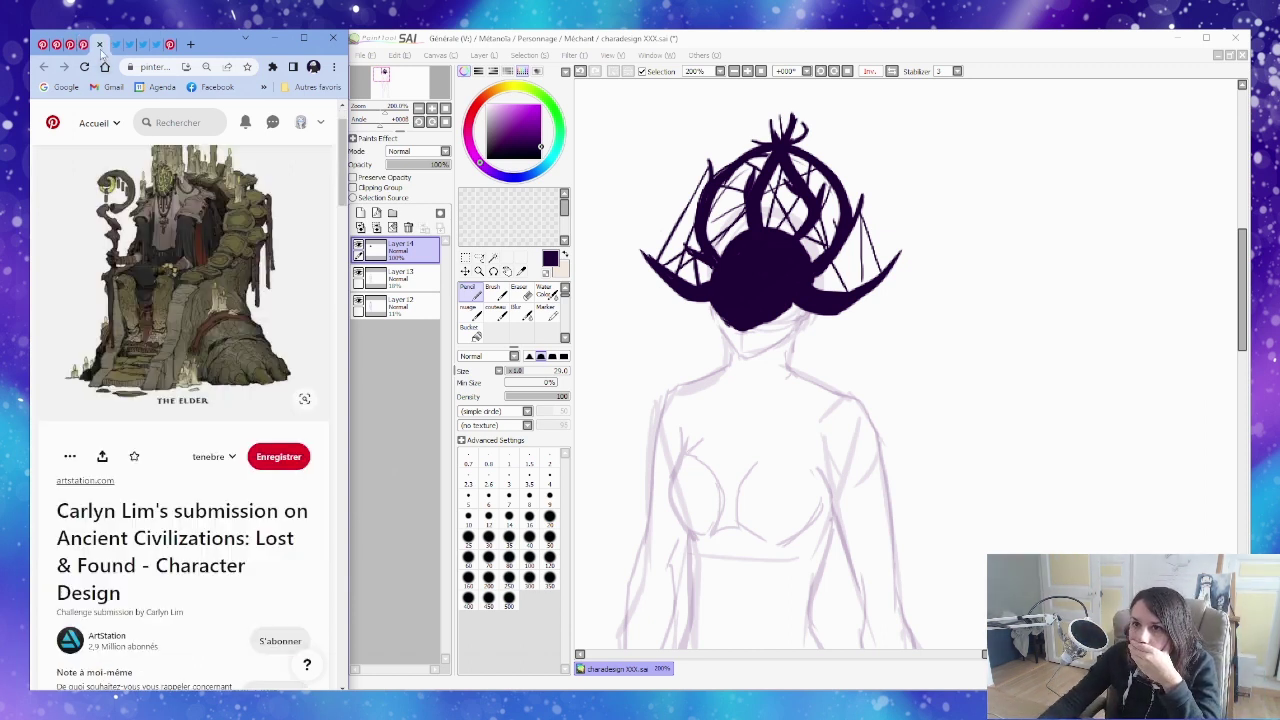
scroll(273, 297, "up", 1)
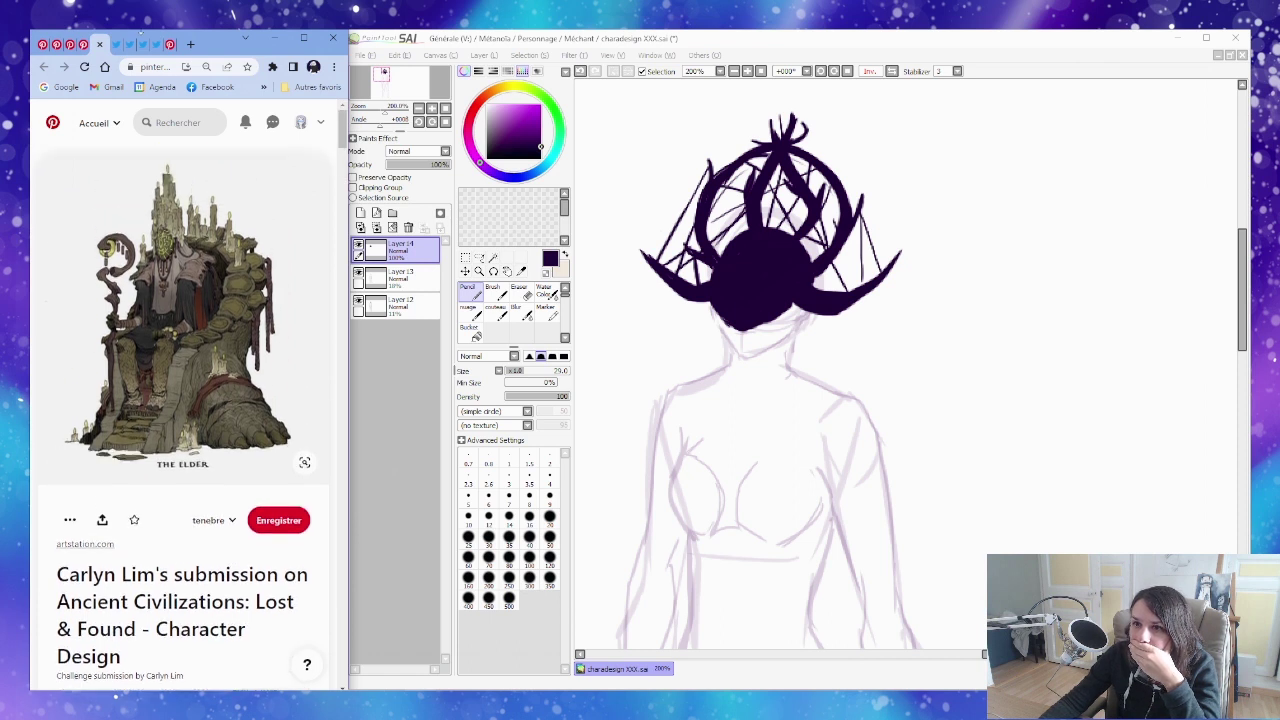
left_click(116, 44)
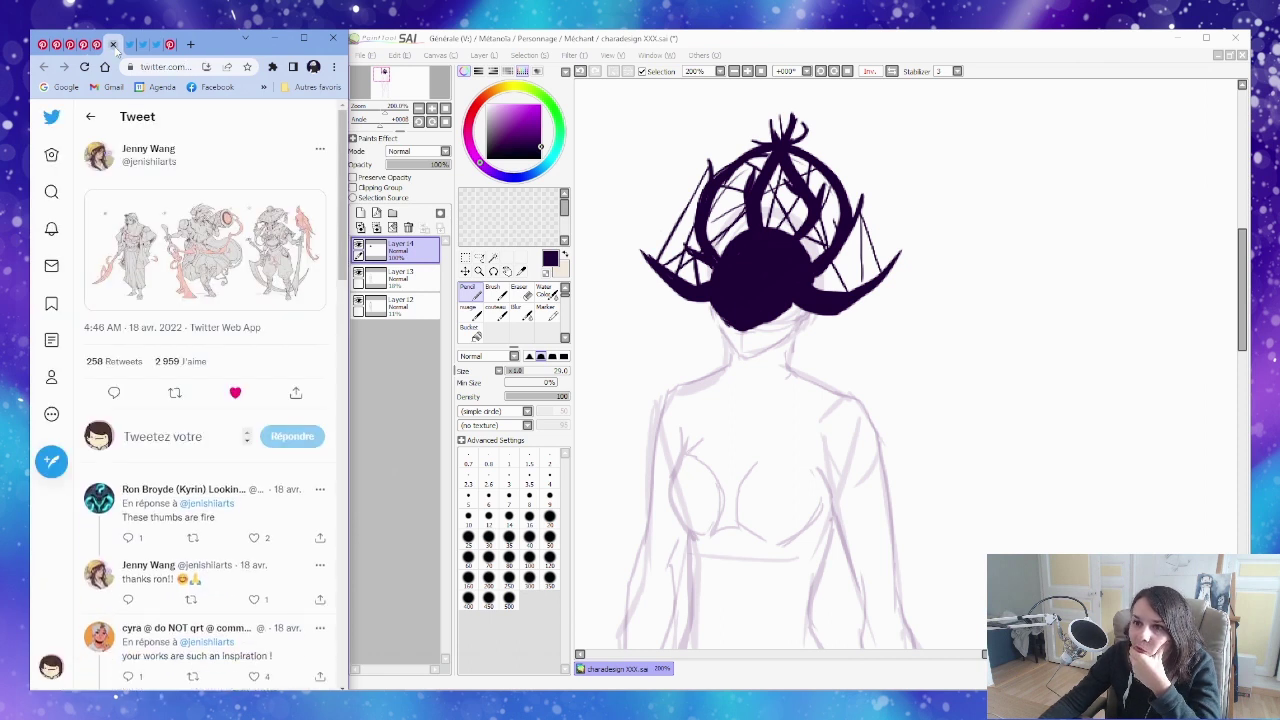
left_click(129, 45)
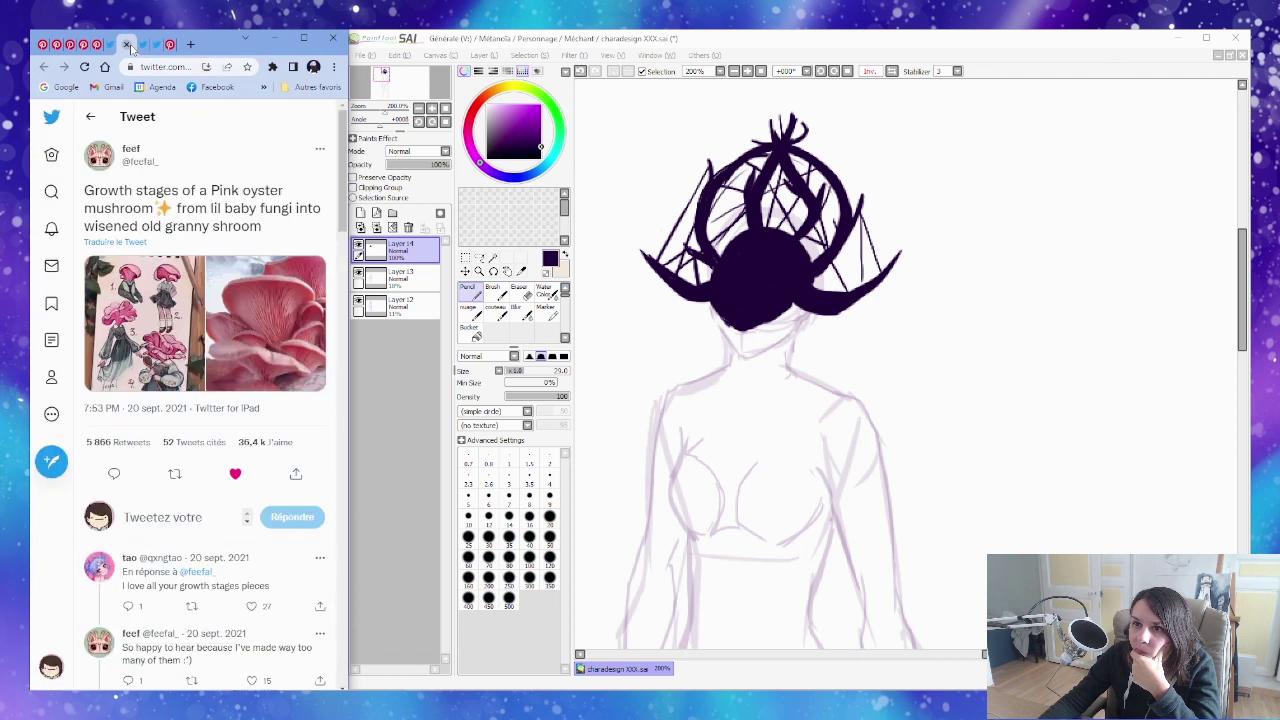
left_click(92, 46)
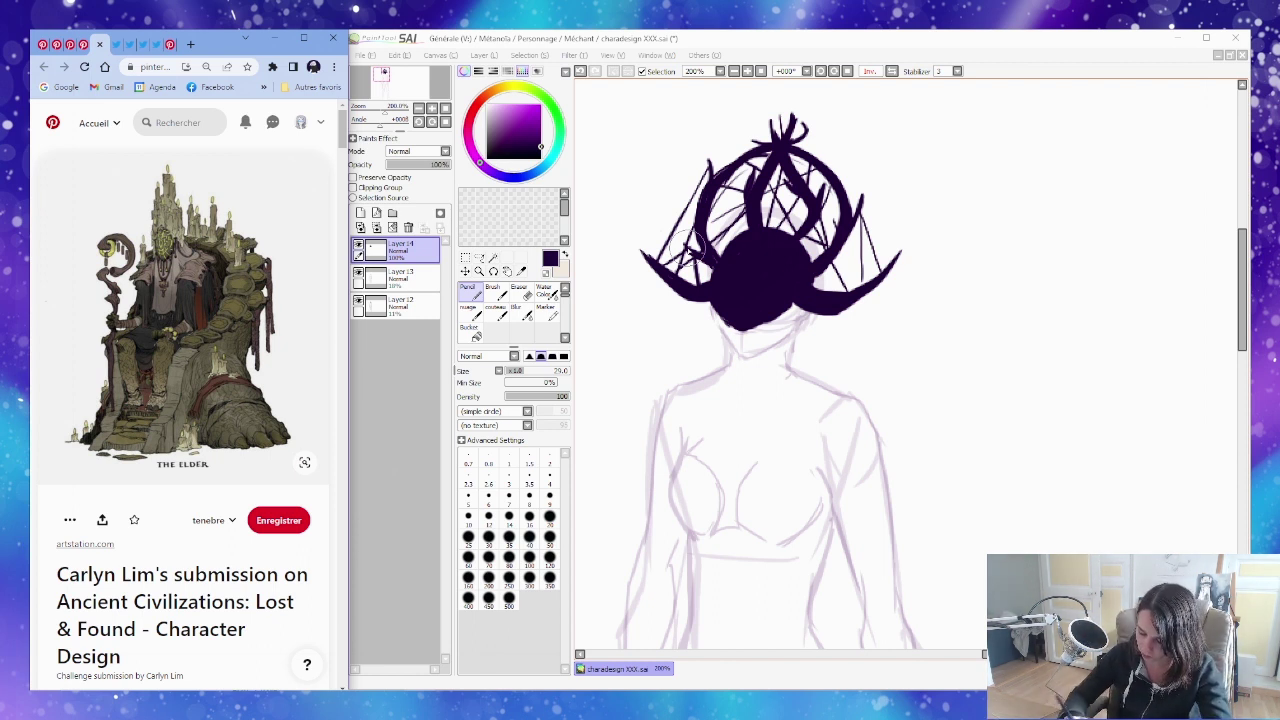
Touch up the lower parts of the horn ring with small dark strokes and sample the mask's dark purple.
left_click(694, 248)
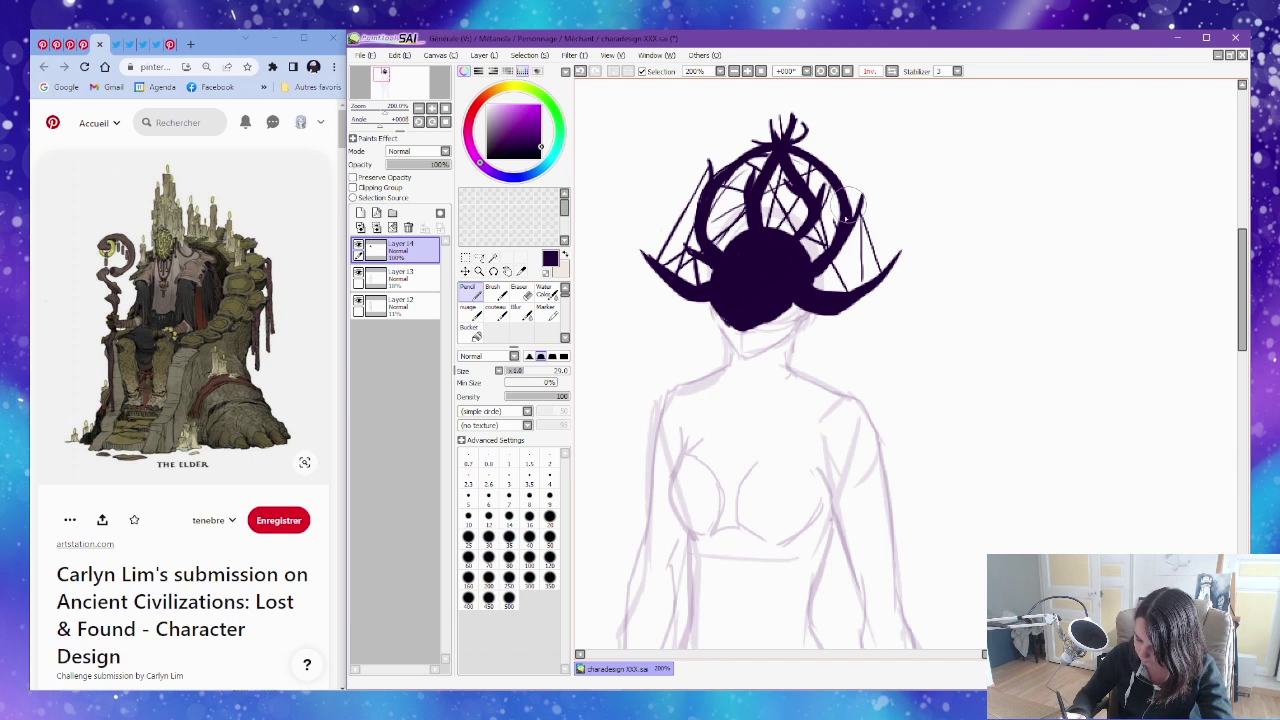
left_click_drag(922, 192, 900, 194)
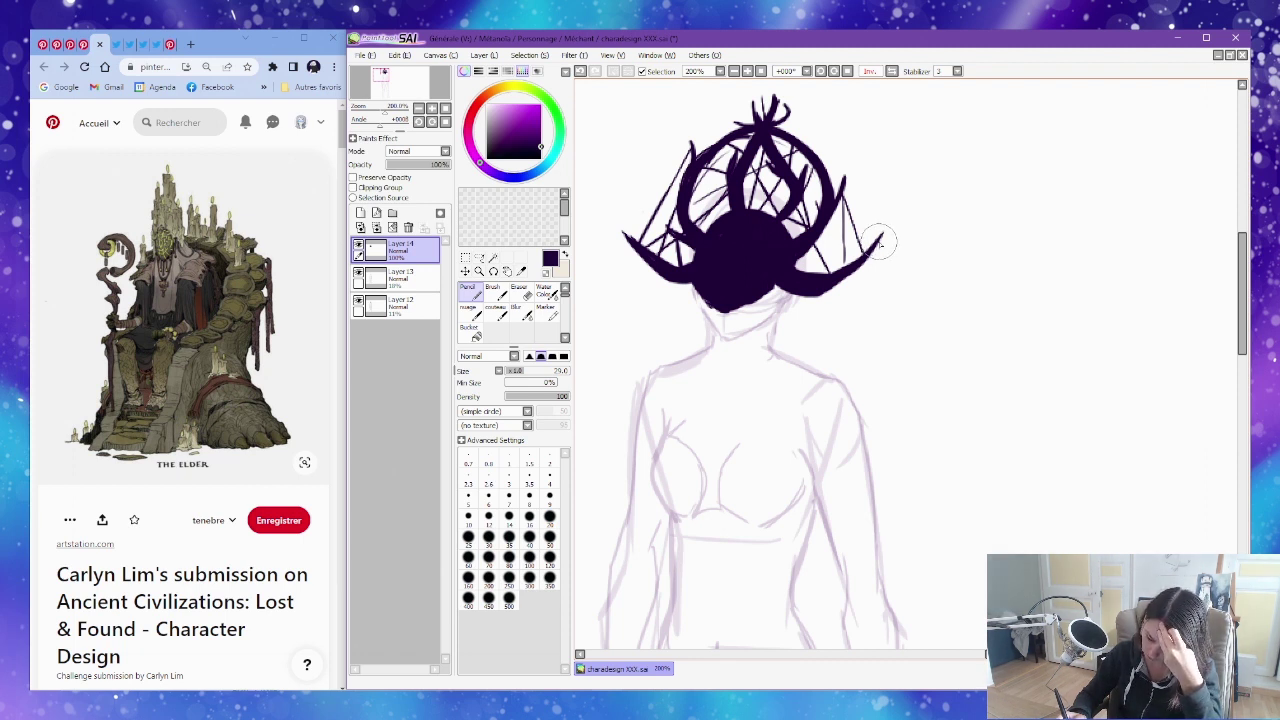
mouse_move(830, 255)
left_mouse_down()
mouse_move(846, 214)
mouse_move(828, 252)
left_mouse_up()
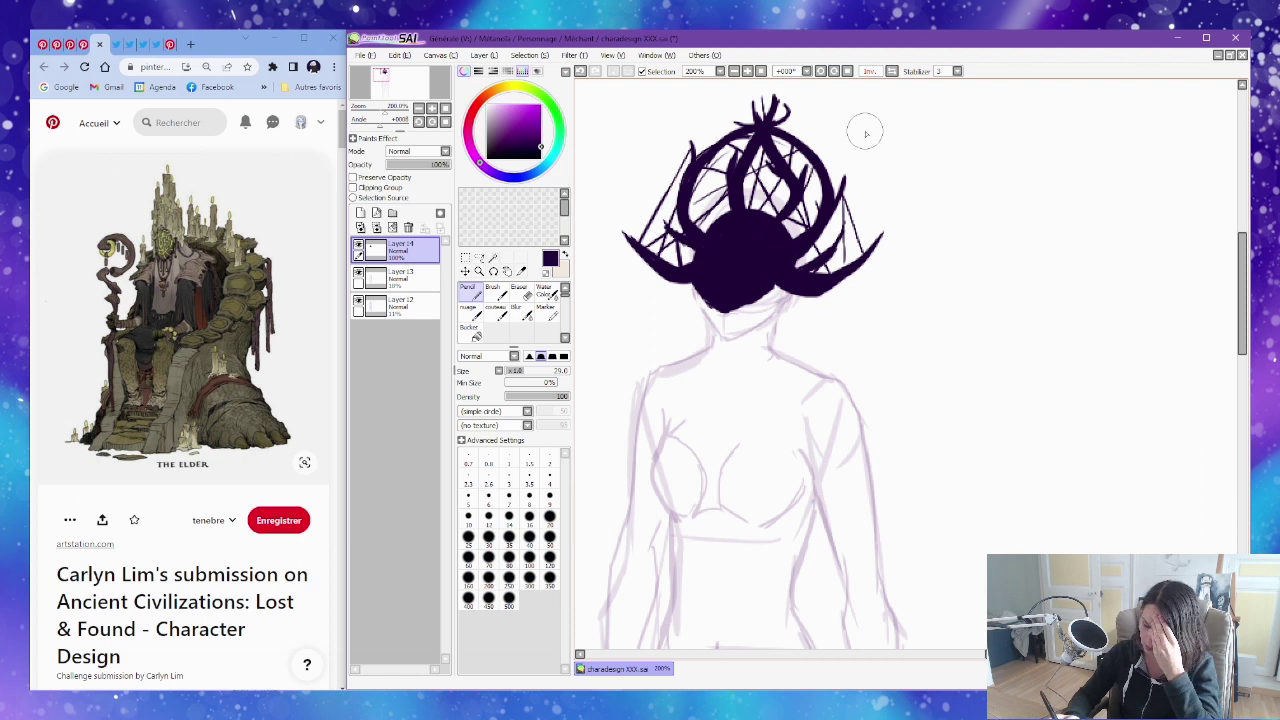
right_click(790, 204)
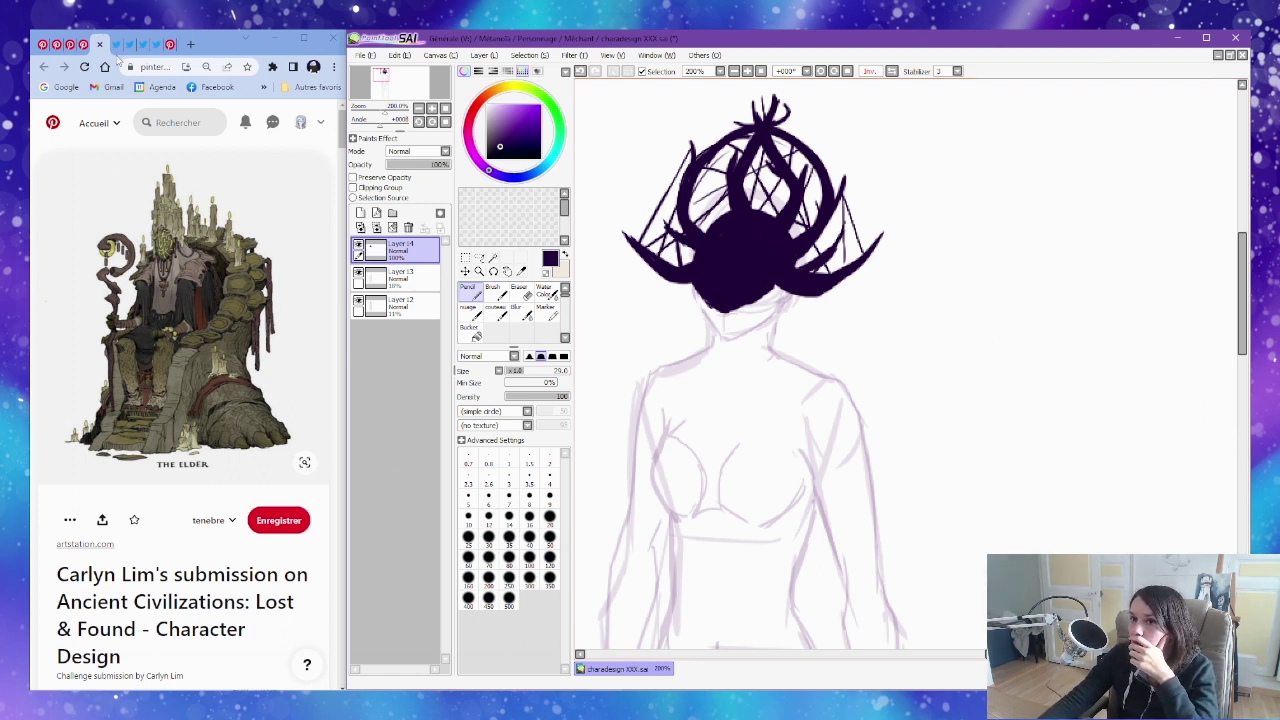
Search Google Images for "cage à oiseaux" in a new browser tab.
left_click(192, 44)
left_click(257, 302)
type("ca")
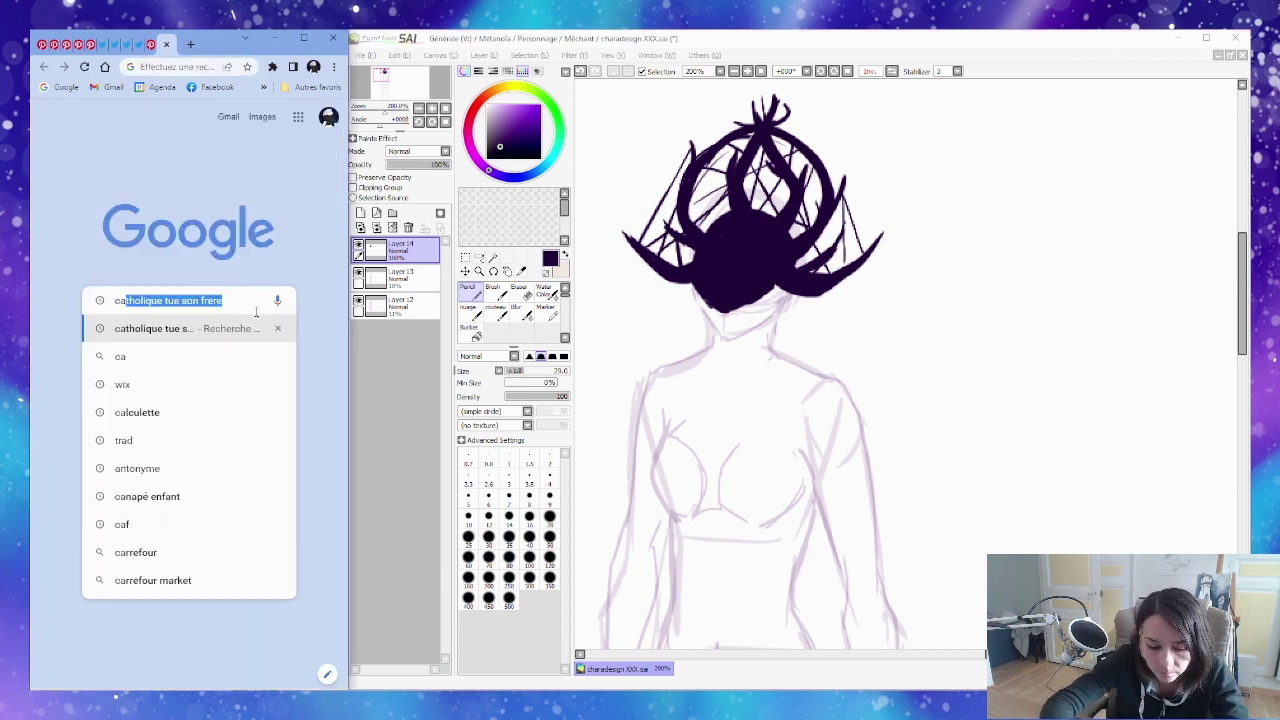
type("ge à oiseaux")
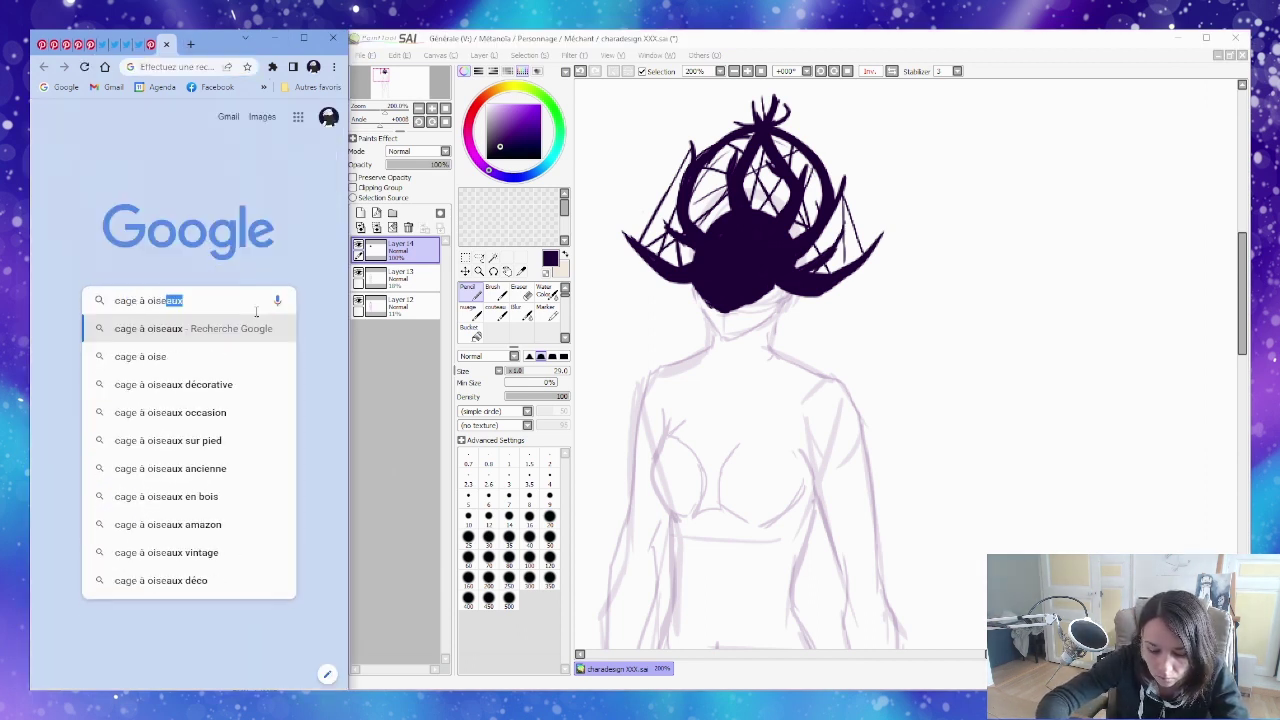
key("Return")
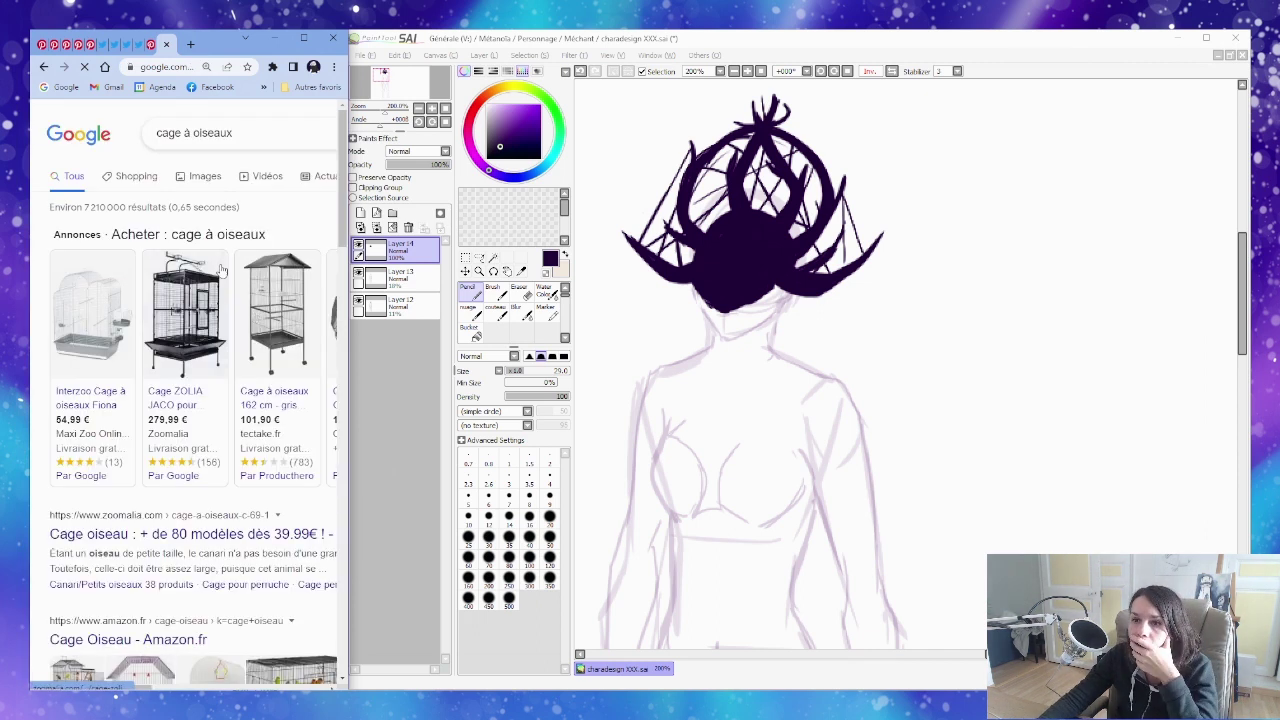
left_click(203, 176)
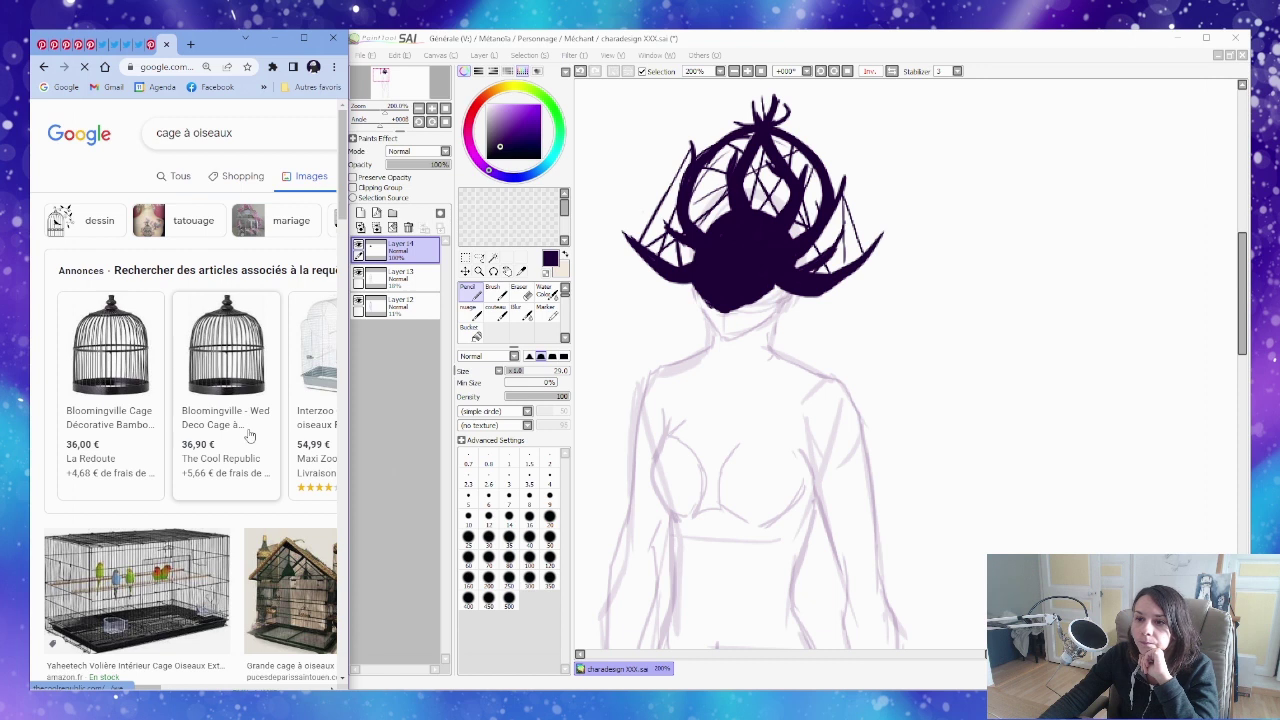
Preview the black domed garden birdcage in the image results and look at its similar images.
scroll(250, 435, "down", 2)
scroll(250, 435, "down", 2)
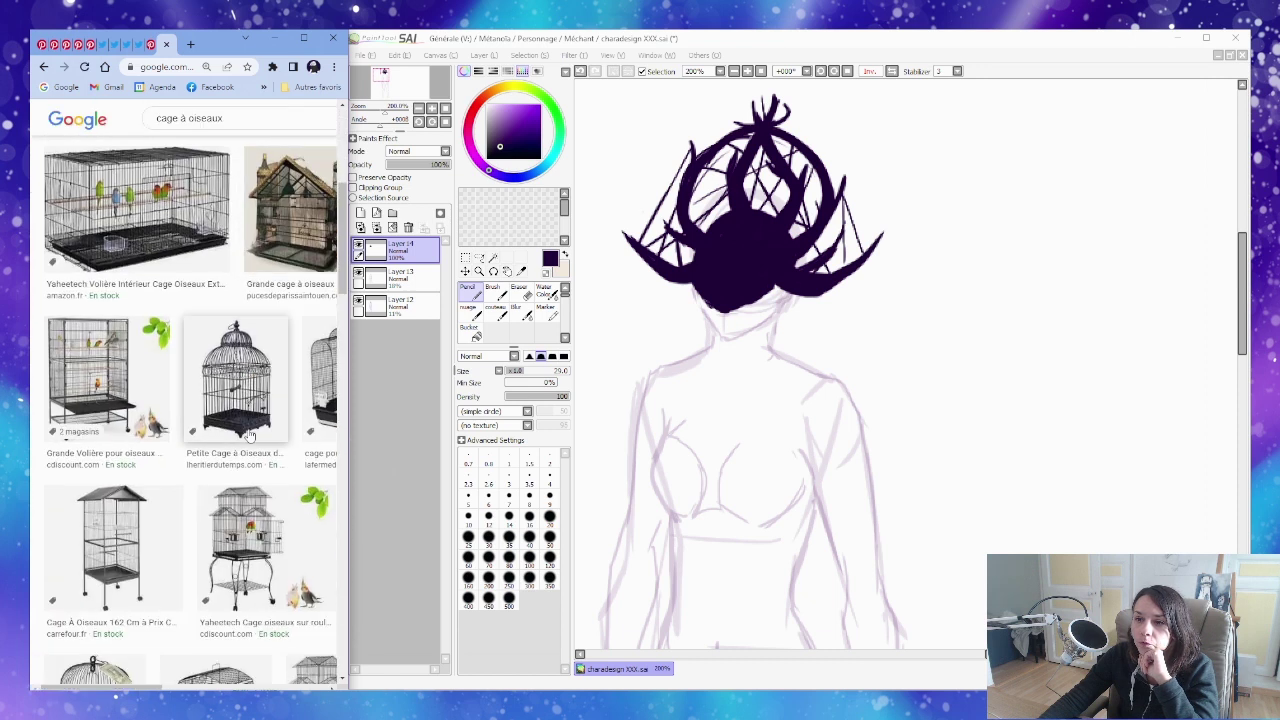
left_click(255, 380)
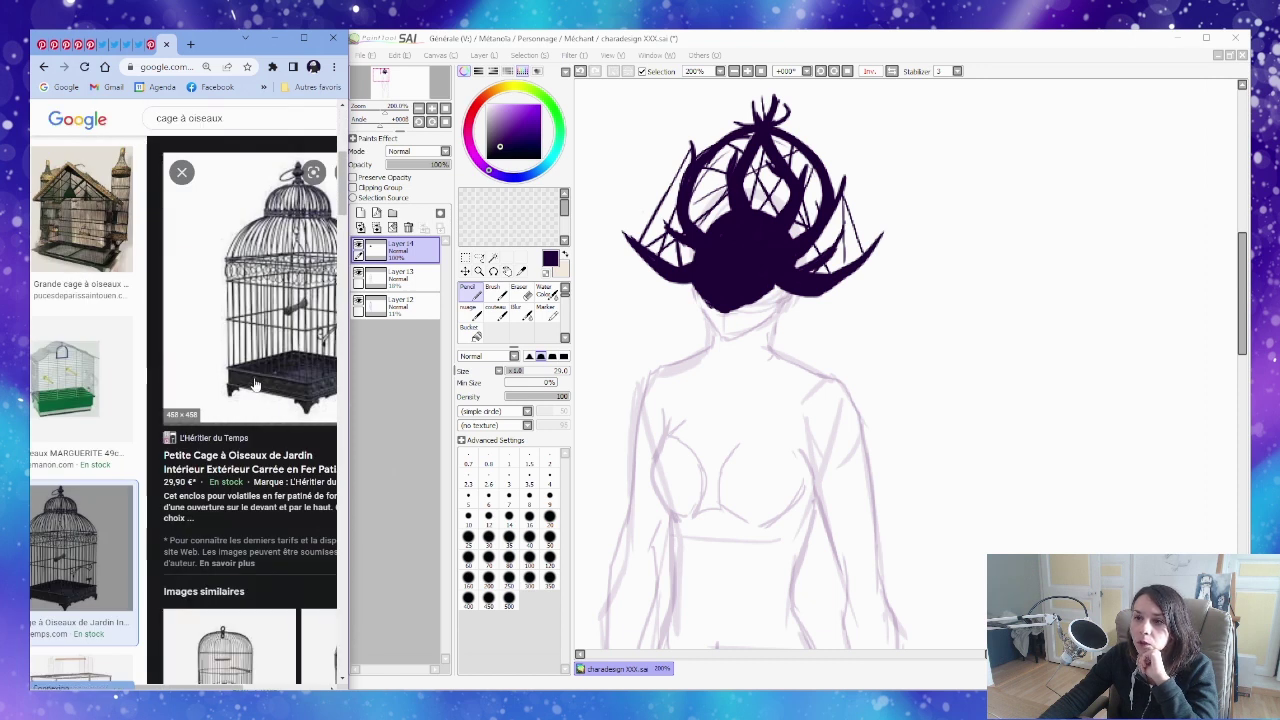
scroll(255, 383, "down", 4)
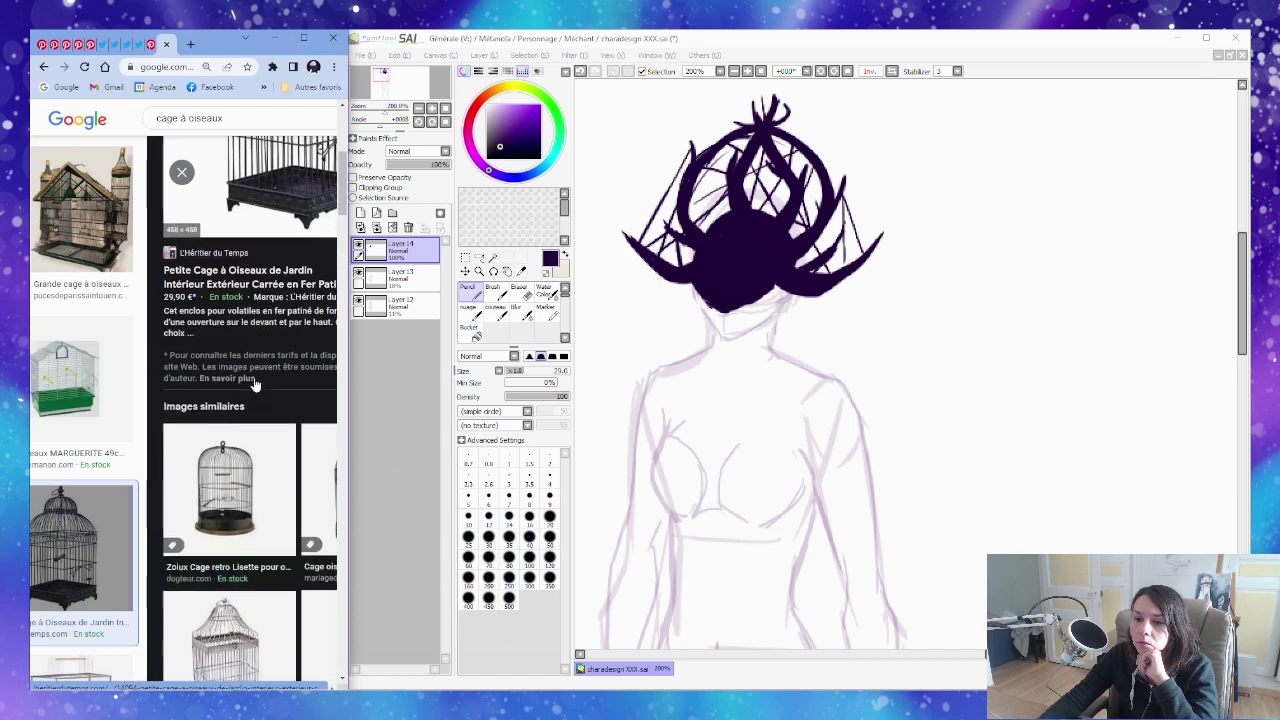
Browse the birdcage results in an enlarged browser window, preview the rounded wooden cage, and tile the browser beside PaintTool SAI.
left_click(304, 40)
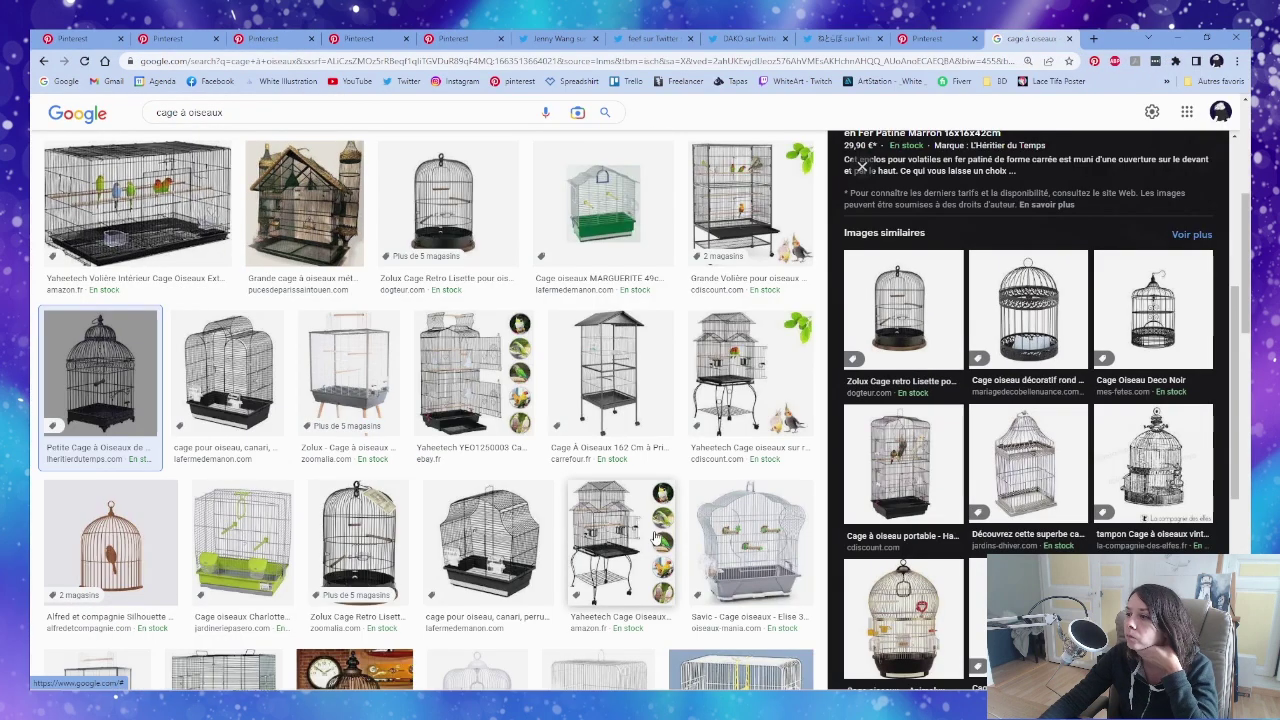
scroll(655, 537, "down", 5)
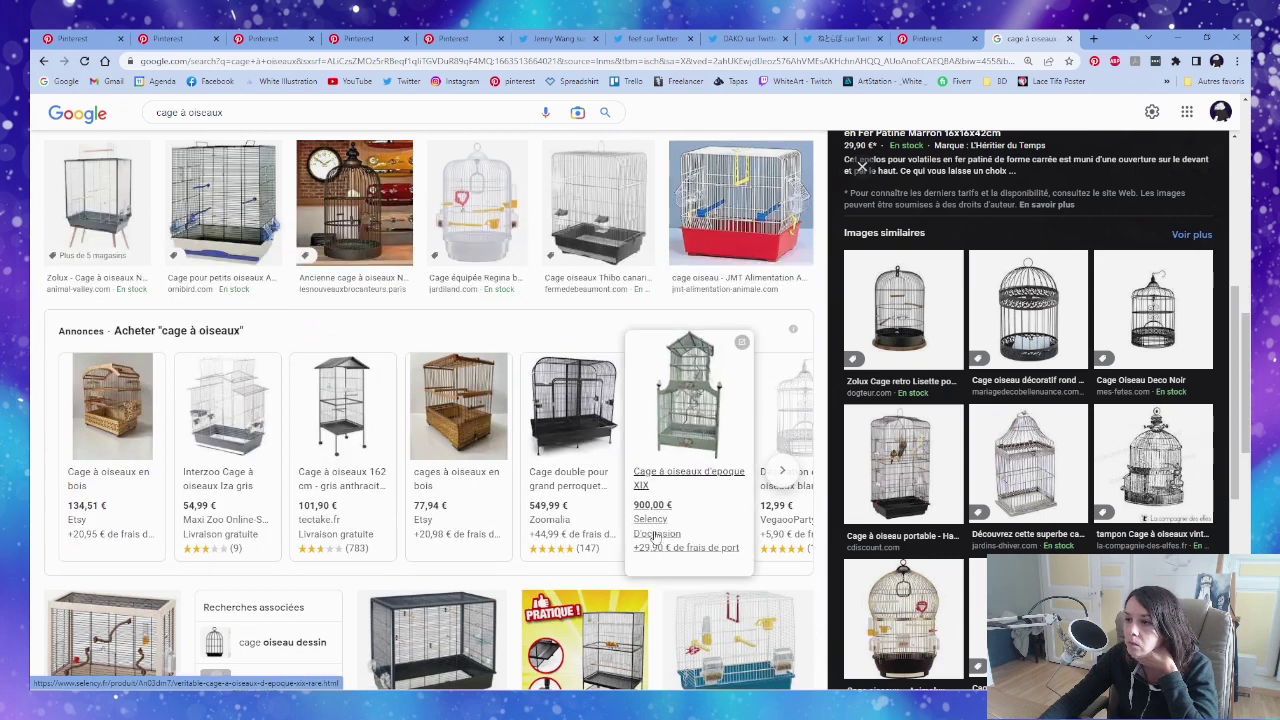
scroll(655, 537, "down", 4)
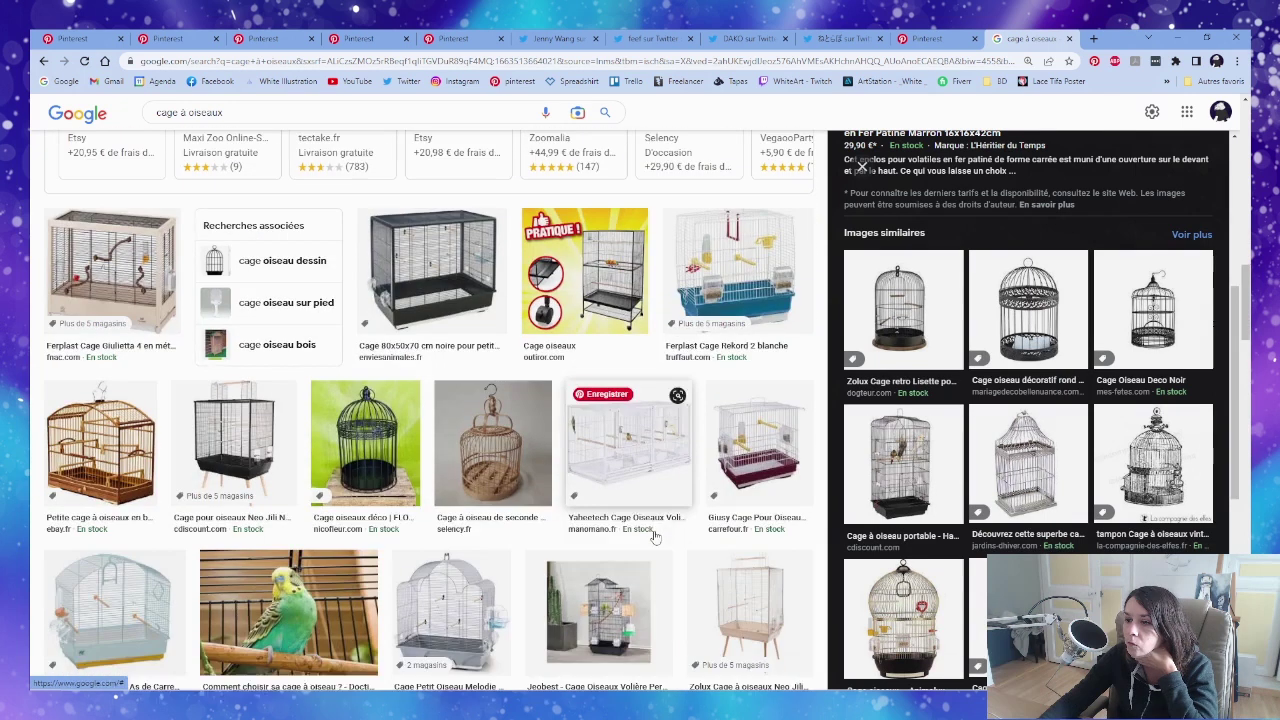
left_click(530, 480)
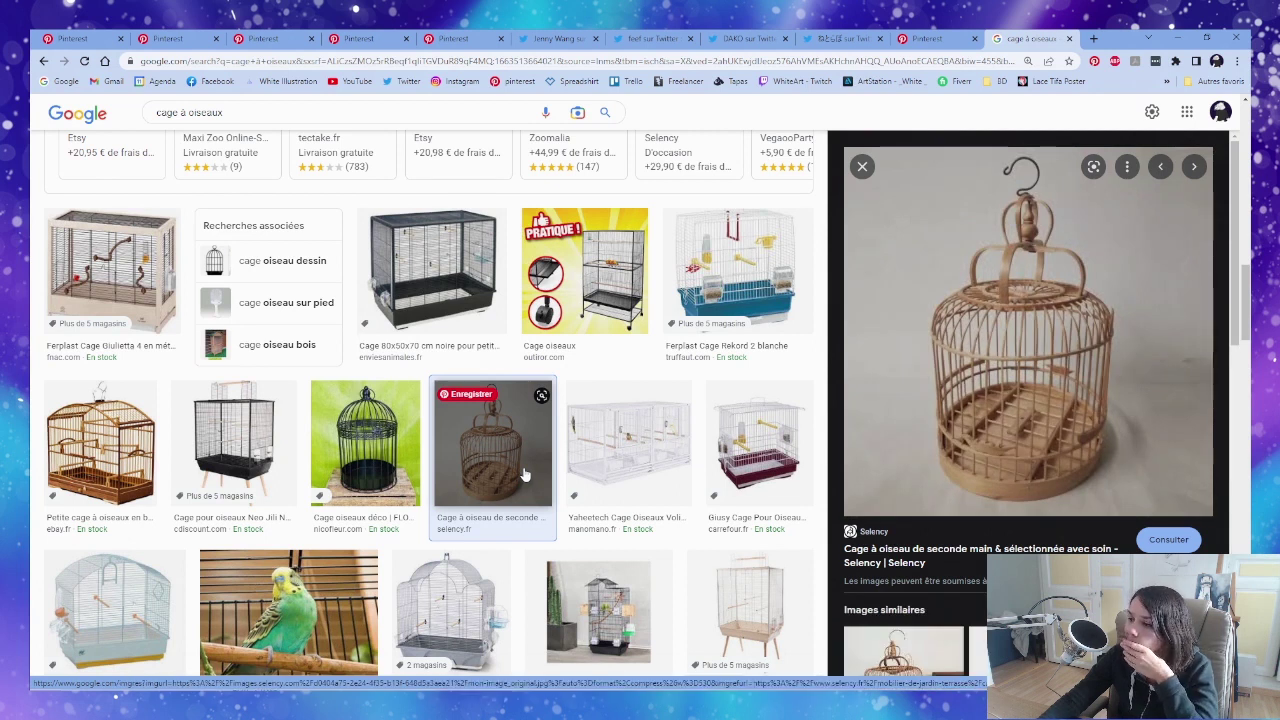
scroll(524, 474, "down", 2)
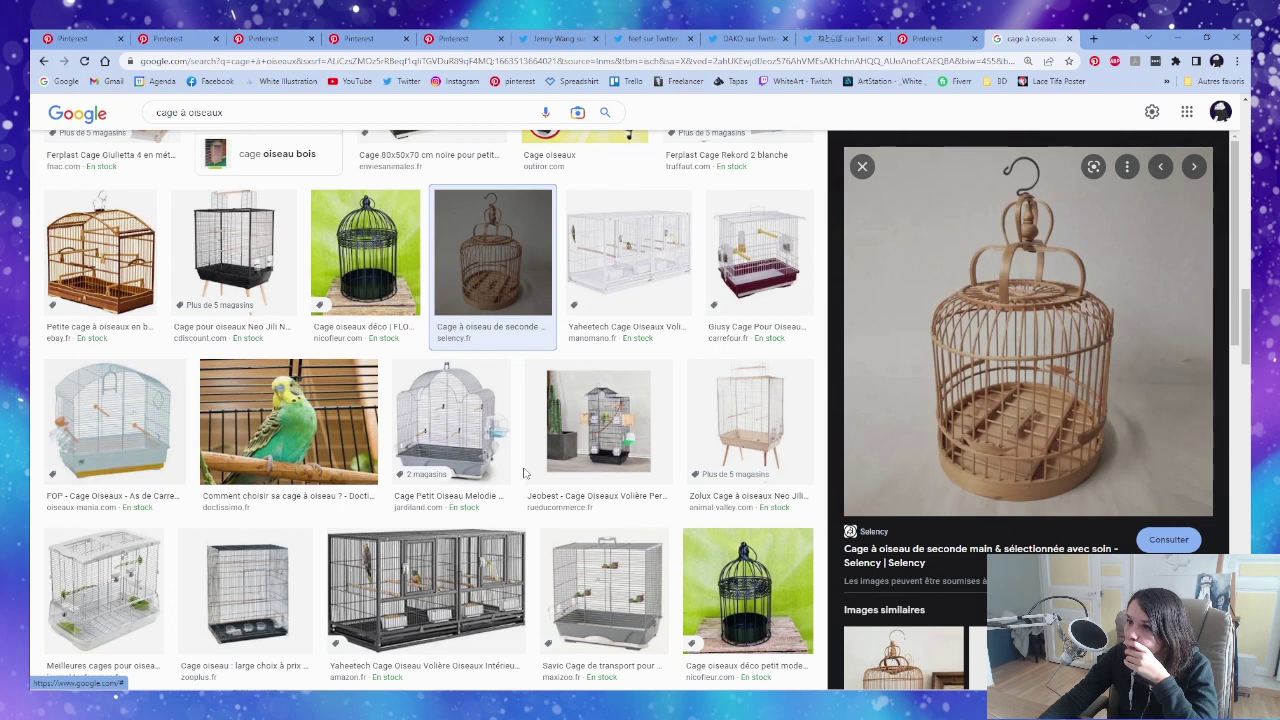
left_click_drag(1122, 42, 31, 190)
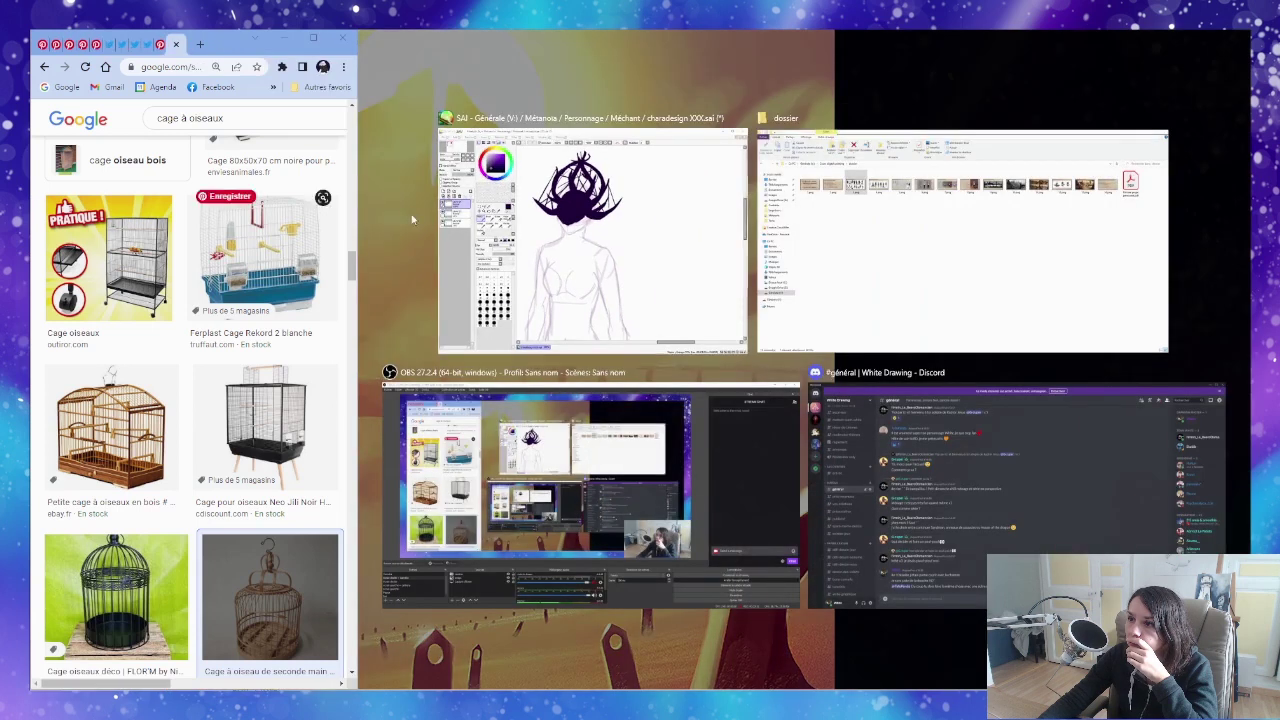
left_click(541, 211)
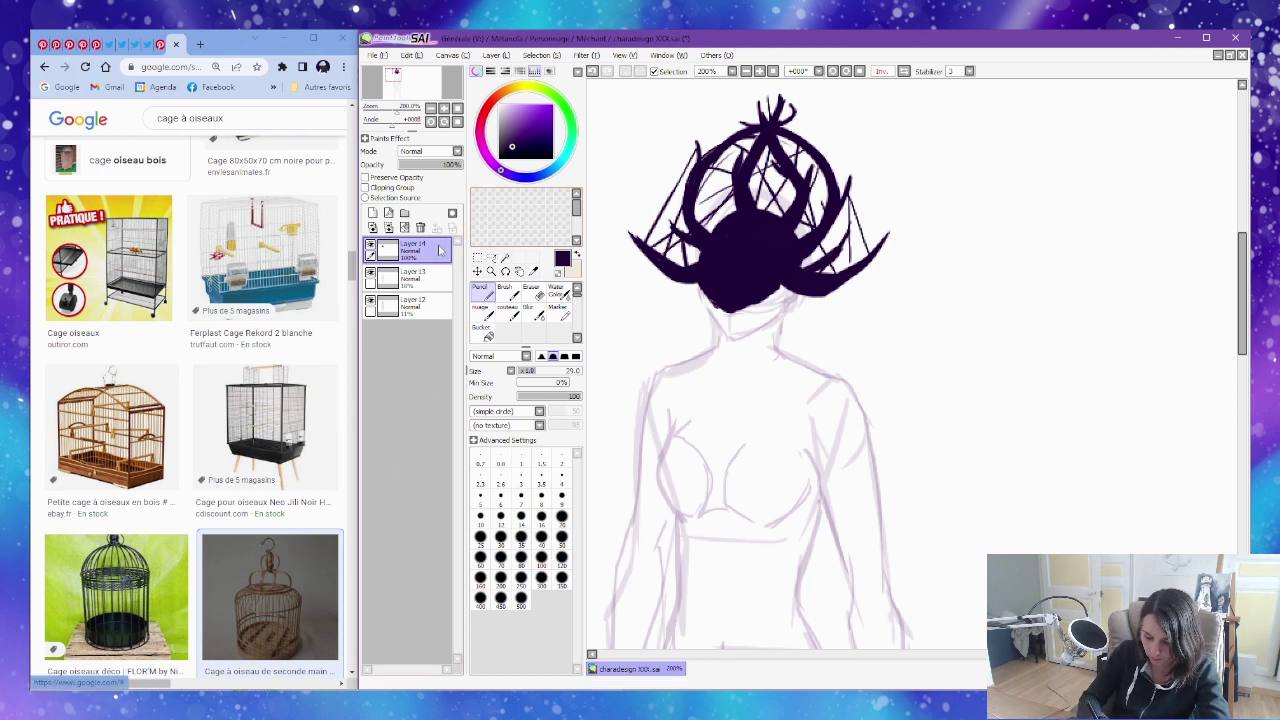
Hide the horned headdress on Layer 14 and add a new empty layer above it.
left_click(370, 252)
left_click_drag(800, 239, 784, 233)
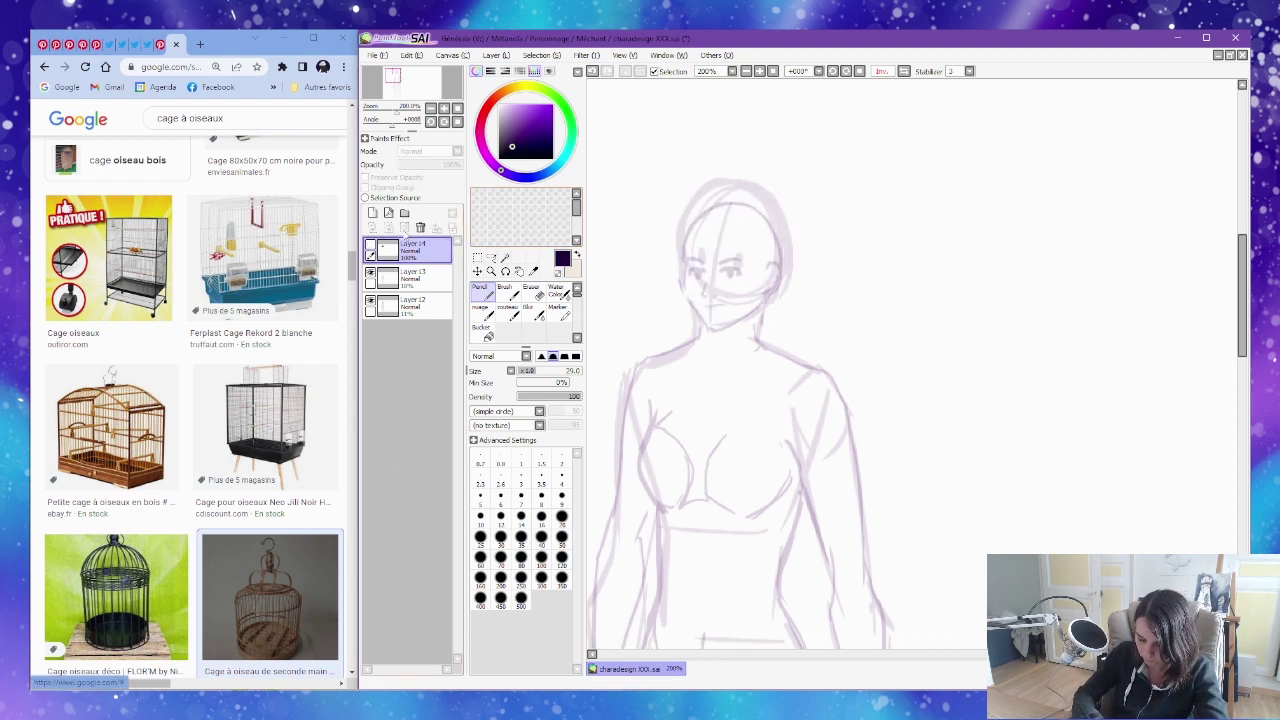
left_click(388, 213)
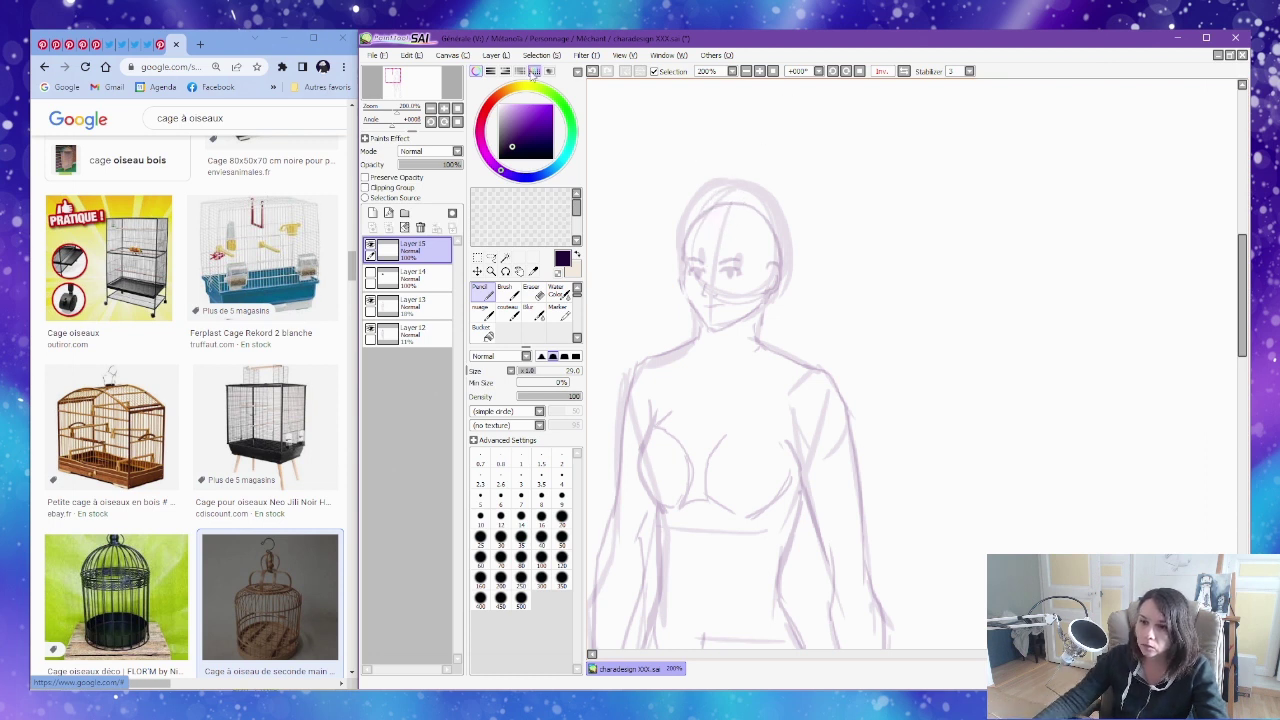
Draw two upright cage sides flanking the head and a shallow arc across the top on the new layer.
scroll(265, 420, "down", 2)
left_click_drag(686, 195, 679, 290)
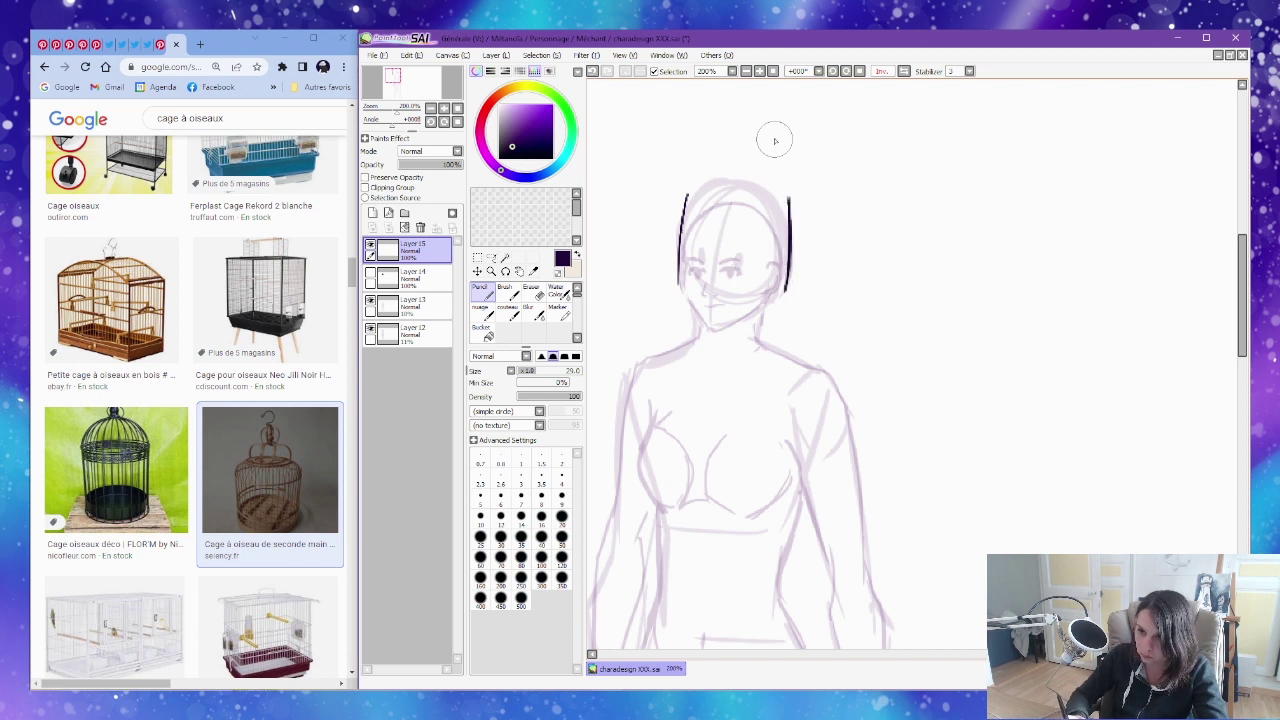
left_click_drag(688, 172, 680, 283)
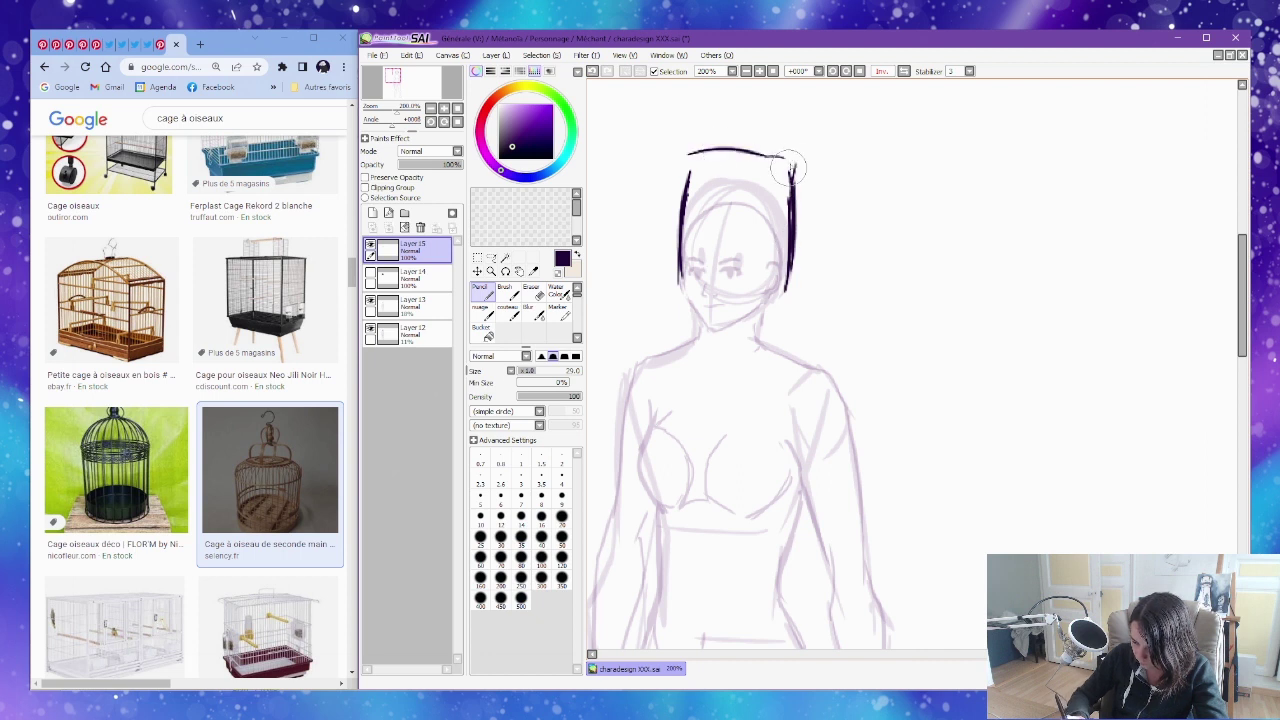
Look back through the birdcage image results for domed cage references.
mouse_move(243, 440)
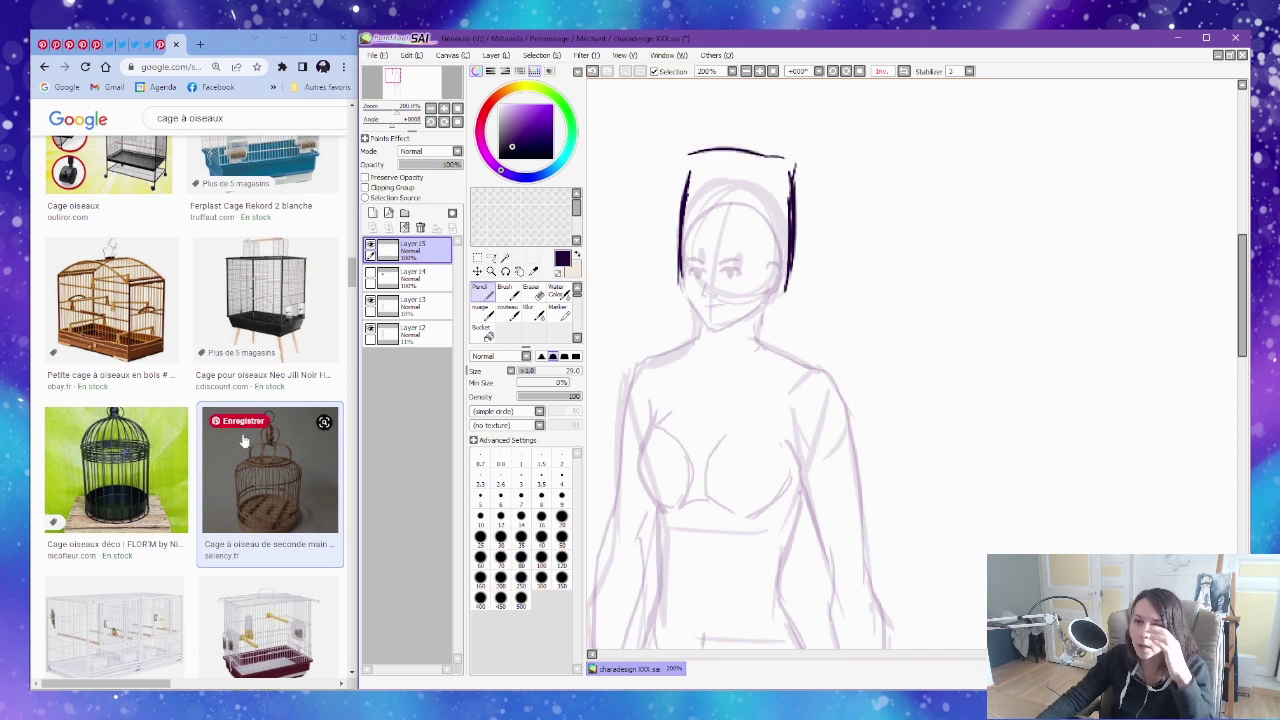
scroll(243, 440, "down", 15)
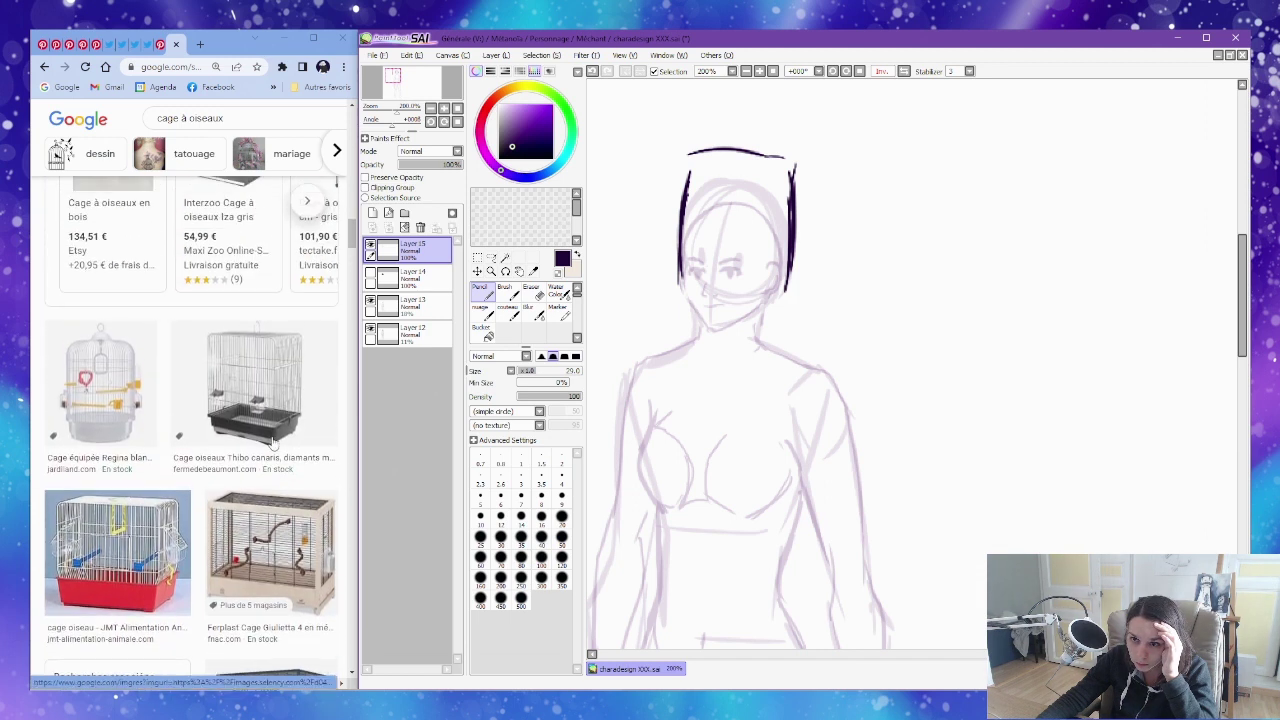
scroll(272, 440, "up", 5)
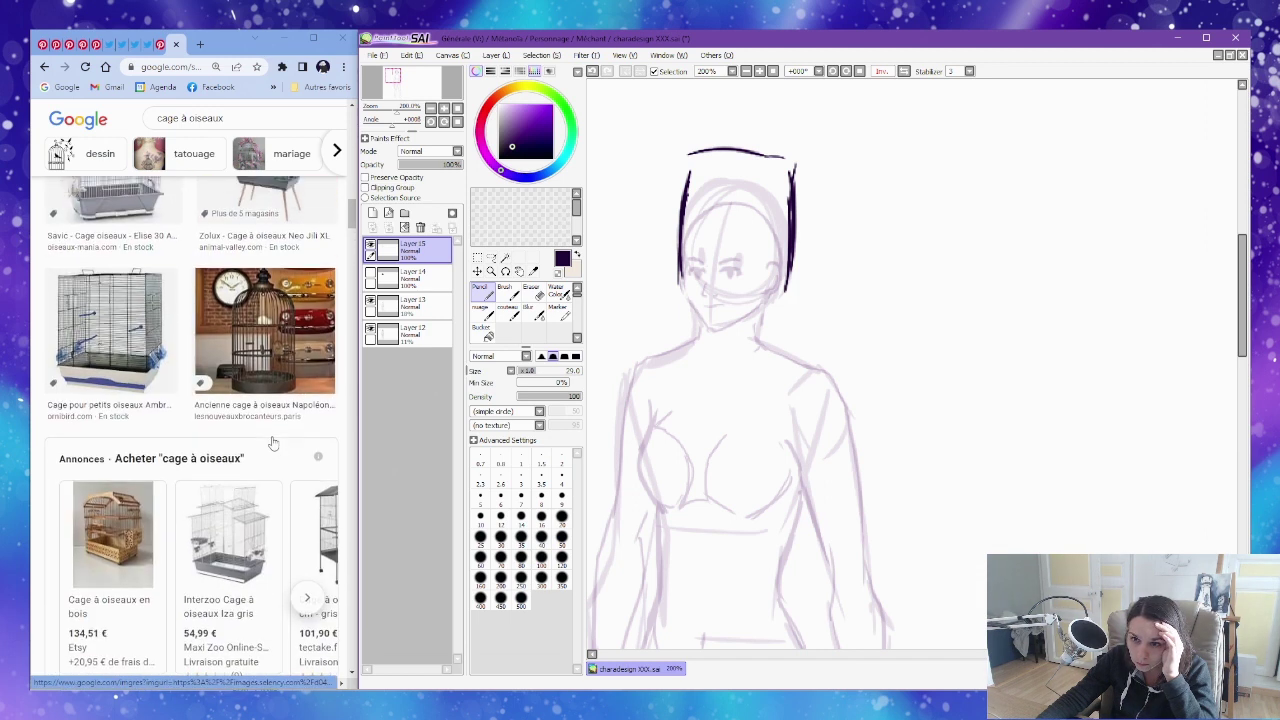
scroll(272, 443, "up", 2)
scroll(290, 500, "up", 5)
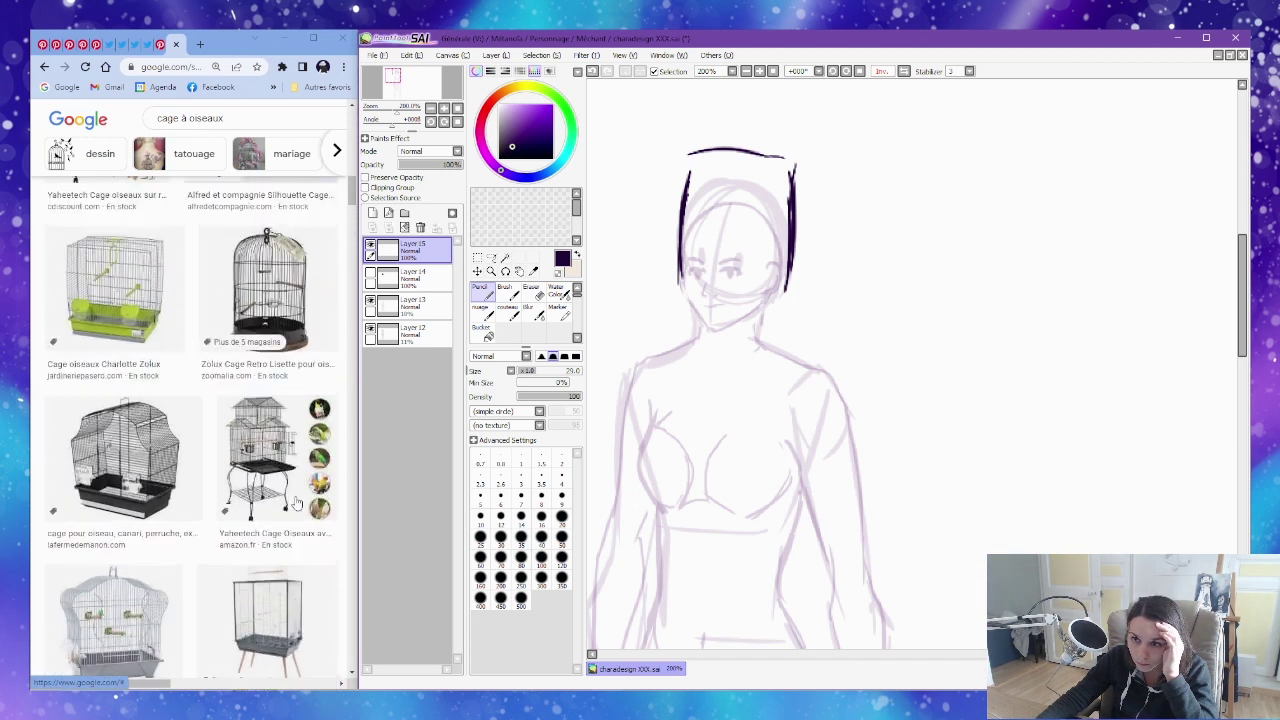
scroll(296, 503, "up", 2)
scroll(296, 503, "up", 2)
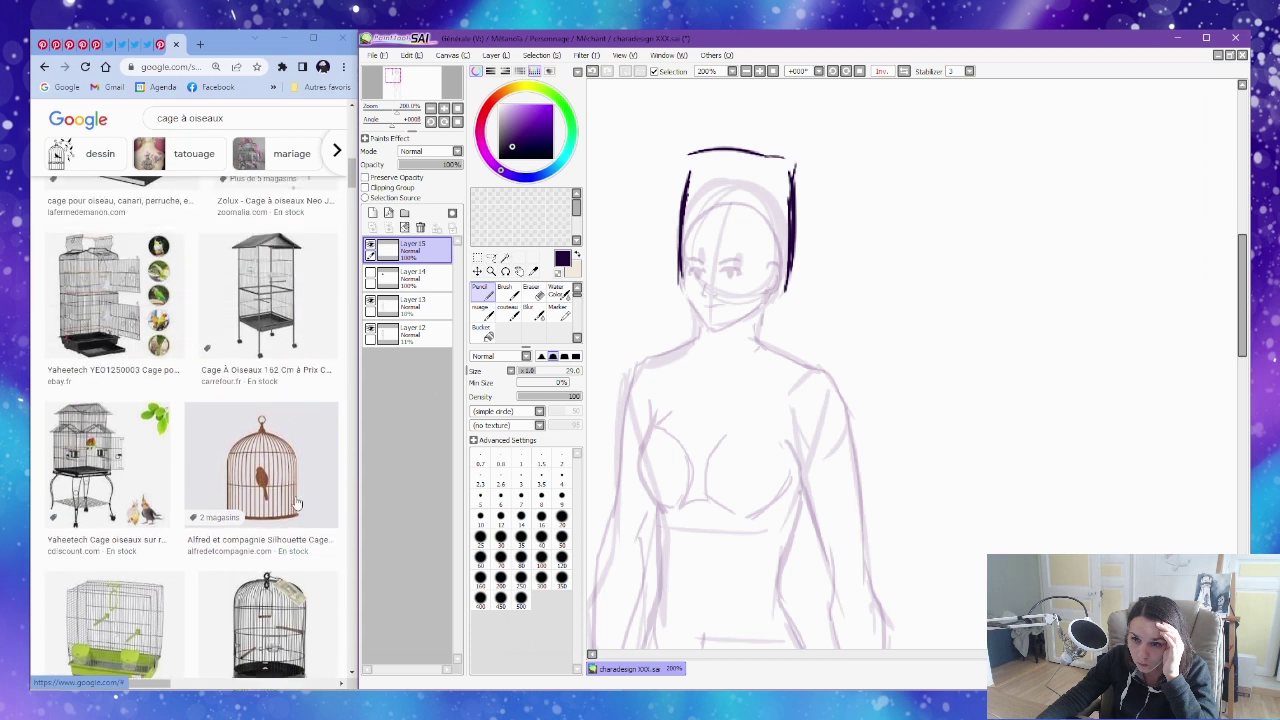
scroll(296, 503, "up", 3)
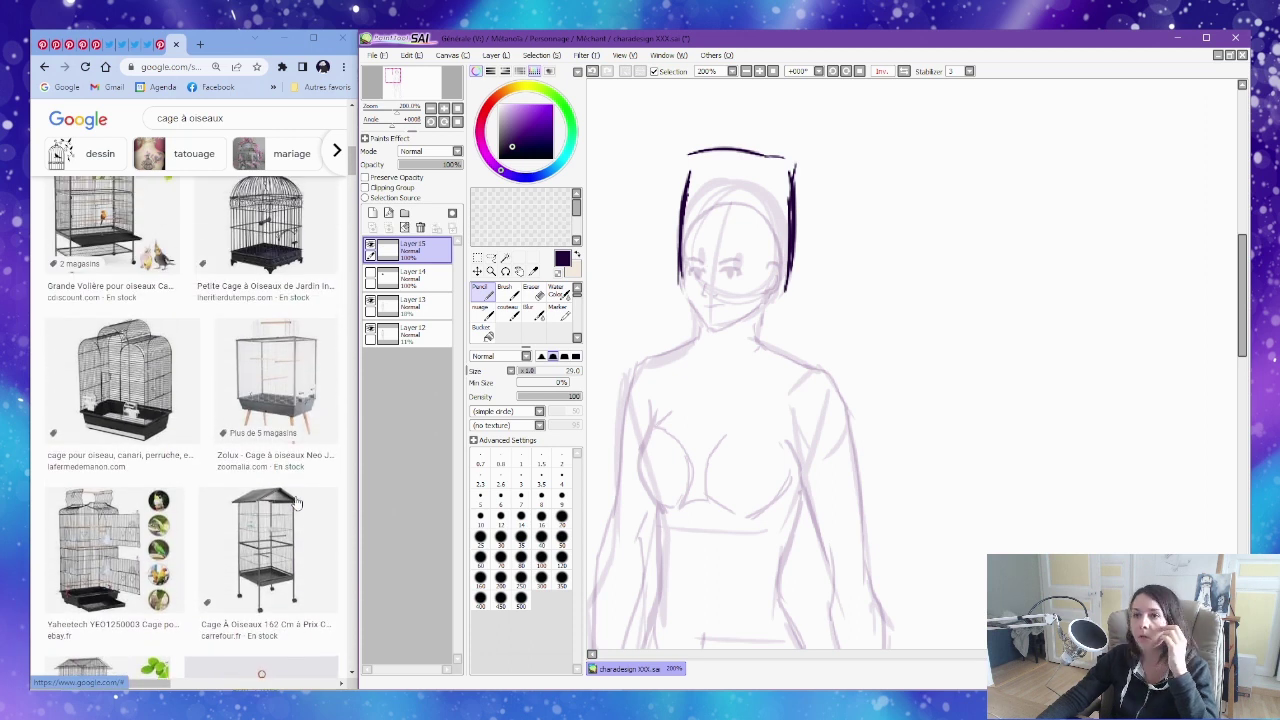
scroll(296, 503, "up", 3)
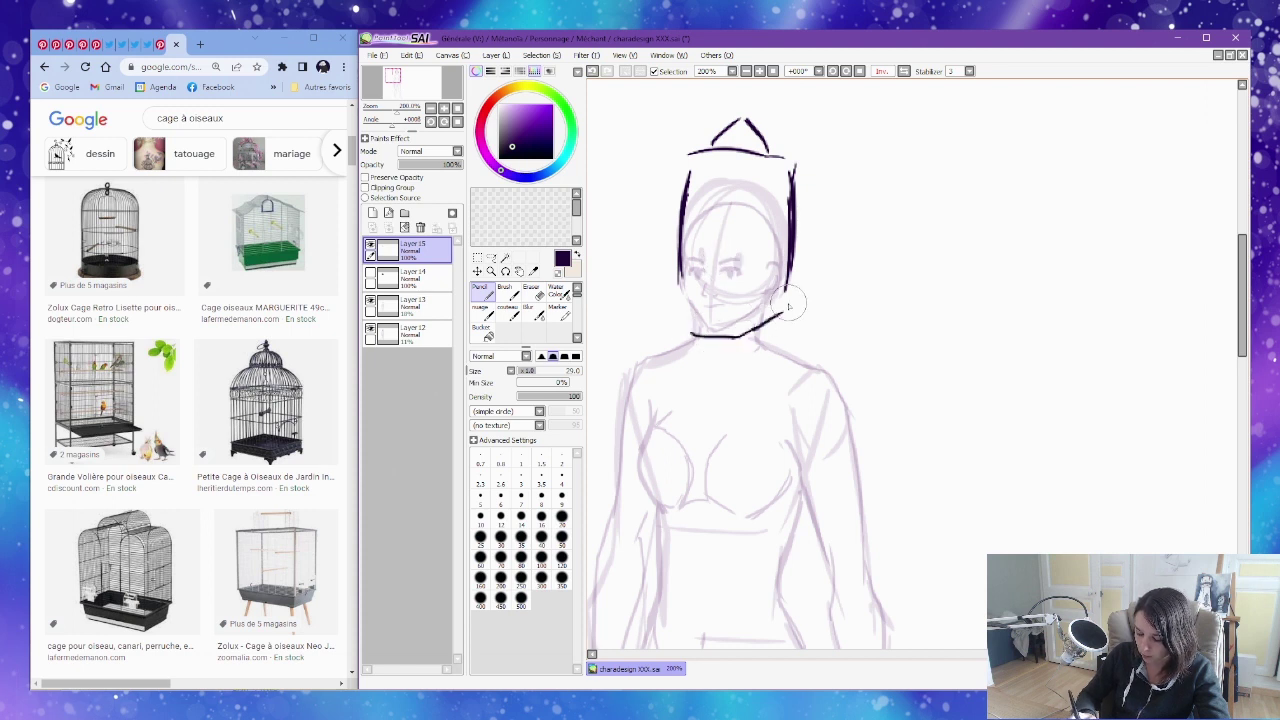
Erase all the birdcage strokes around the head on Layer 15.
key("e")
left_click_drag(715, 145, 705, 290)
mouse_move(742, 137)
left_mouse_down()
mouse_move(774, 284)
mouse_move(797, 167)
left_mouse_up()
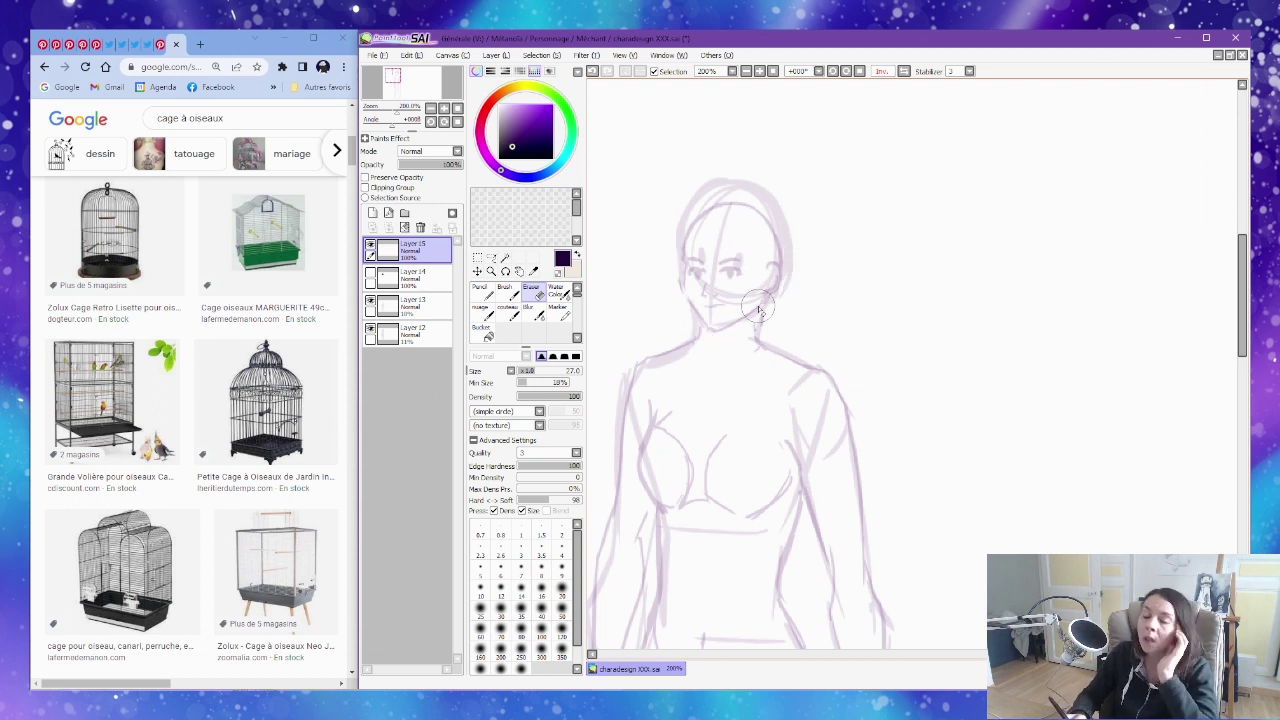
key("n")
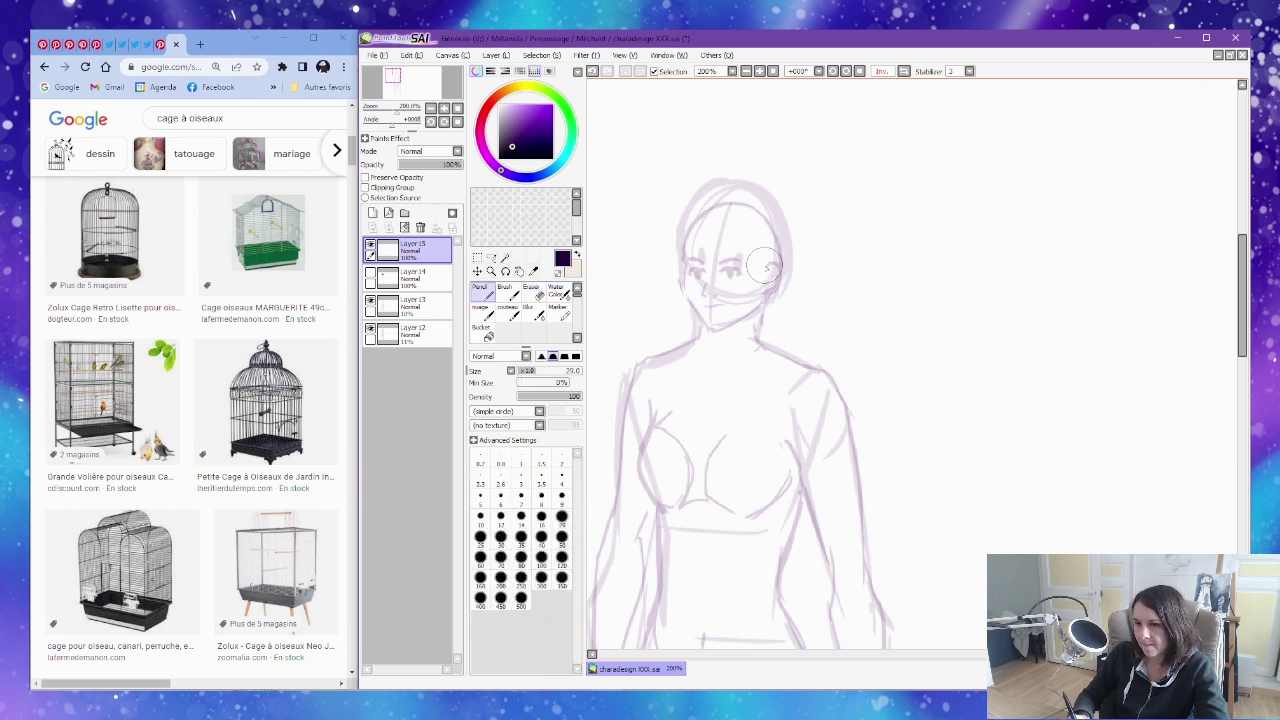
Show the horned headdress on Layer 14, fade it to 13% opacity as a guide, and make Layer 15 active again.
left_click(370, 279)
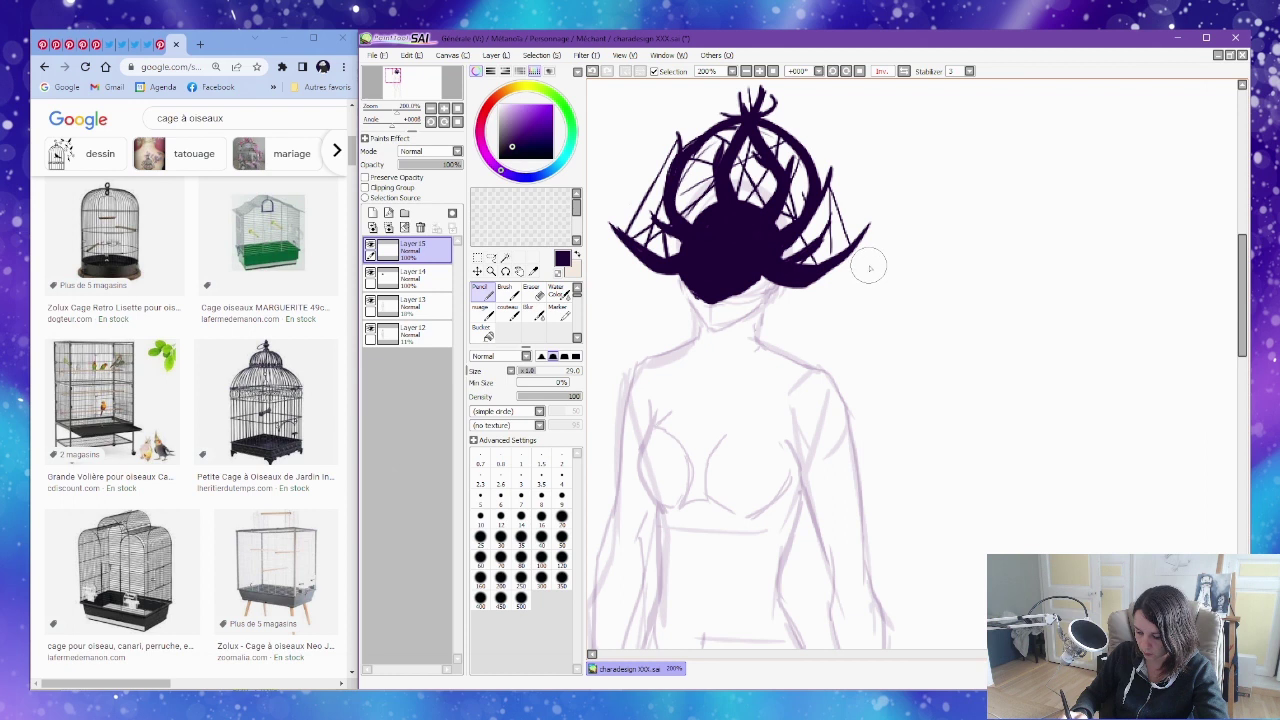
key("e")
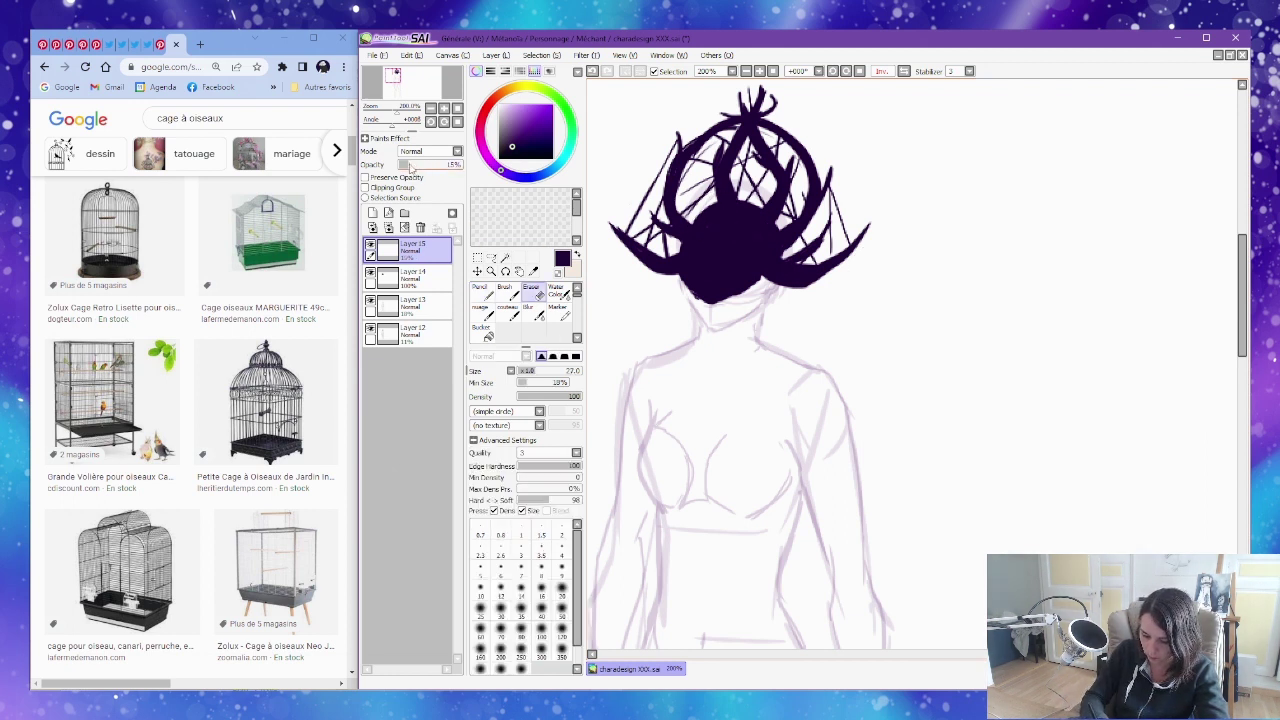
left_click(410, 276)
left_click_drag(420, 166, 410, 166)
left_click(410, 250)
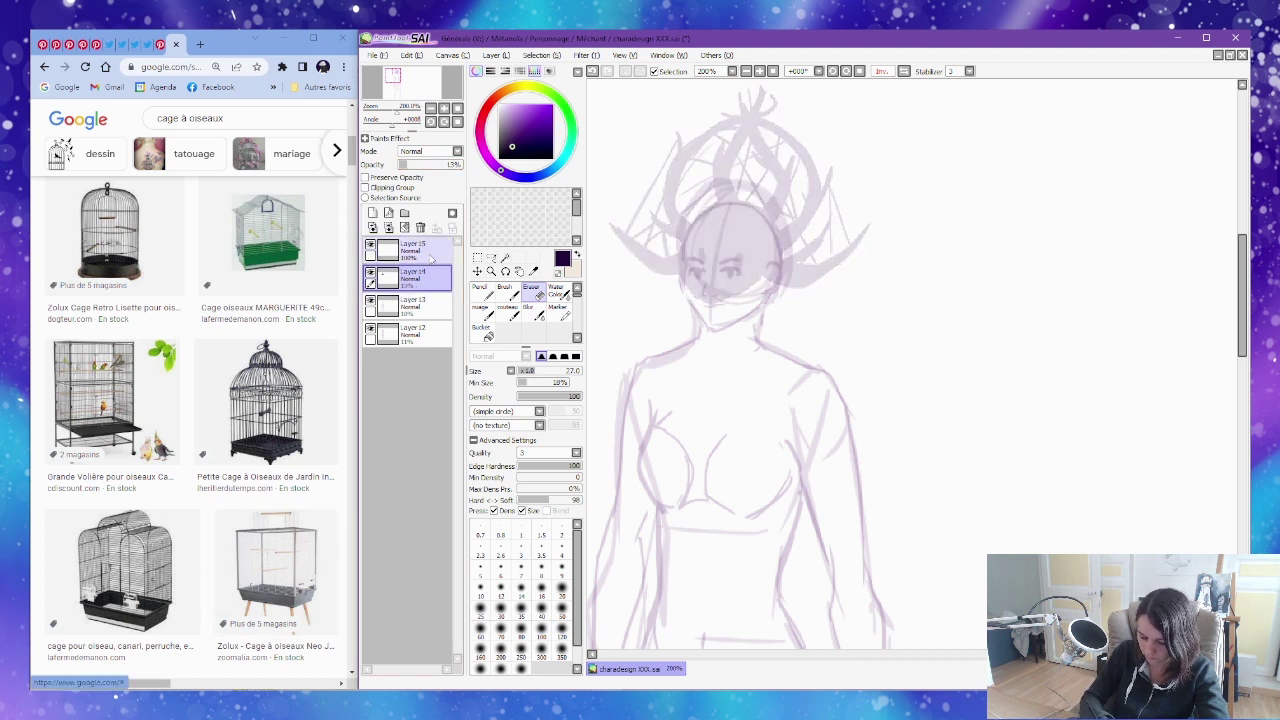
Hide the face sketch on Layer 13, keeping the Layer 12 guide and the faded headdress in view around the head.
key("ctrl+space")
left_click_drag(650, 158, 926, 401)
mouse_move(880, 190)
left_mouse_down()
mouse_move(926, 274)
mouse_move(965, 266)
left_mouse_up()
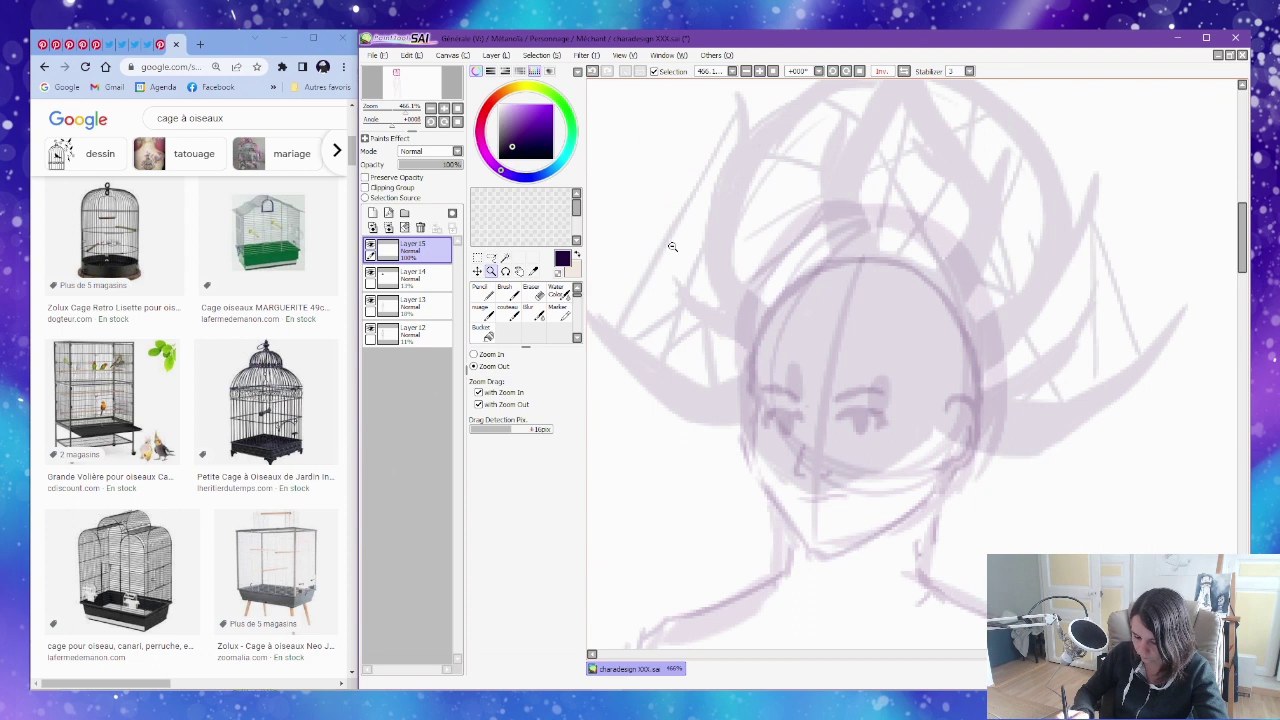
left_click(370, 329)
left_click(370, 329)
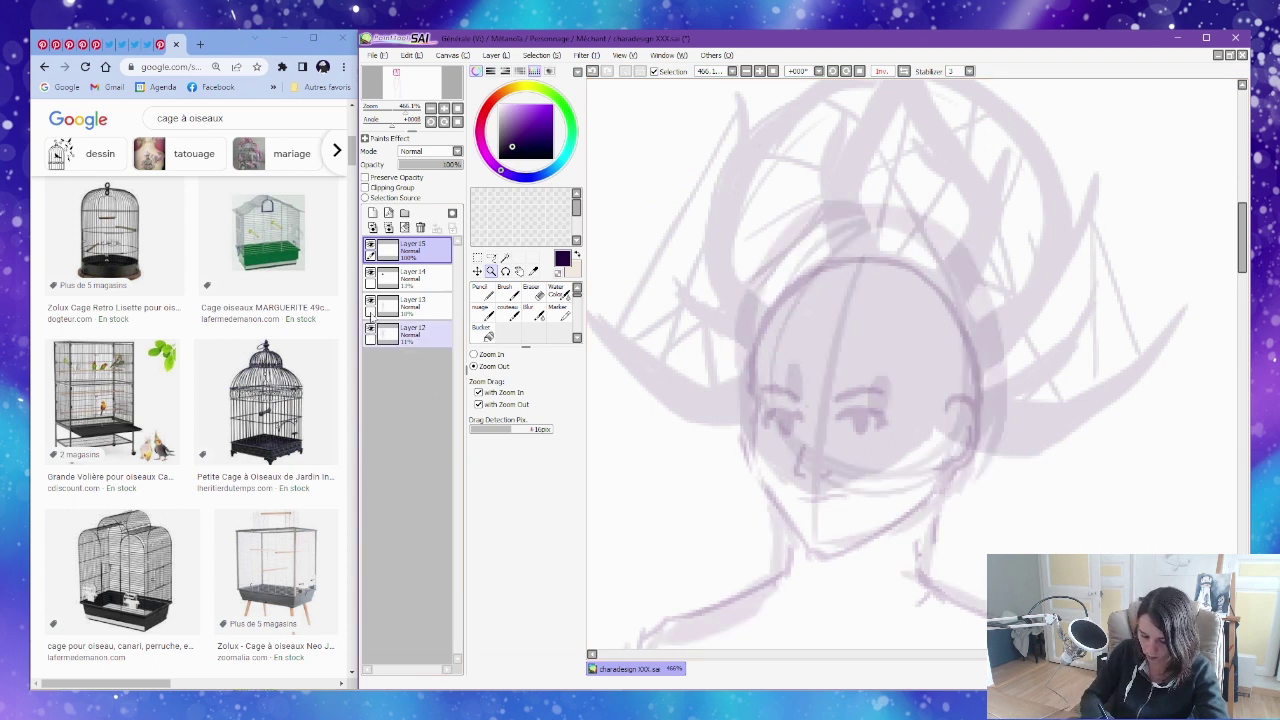
left_click(370, 301)
mouse_move(1042, 346)
left_mouse_down()
mouse_move(969, 326)
mouse_move(992, 321)
left_mouse_up()
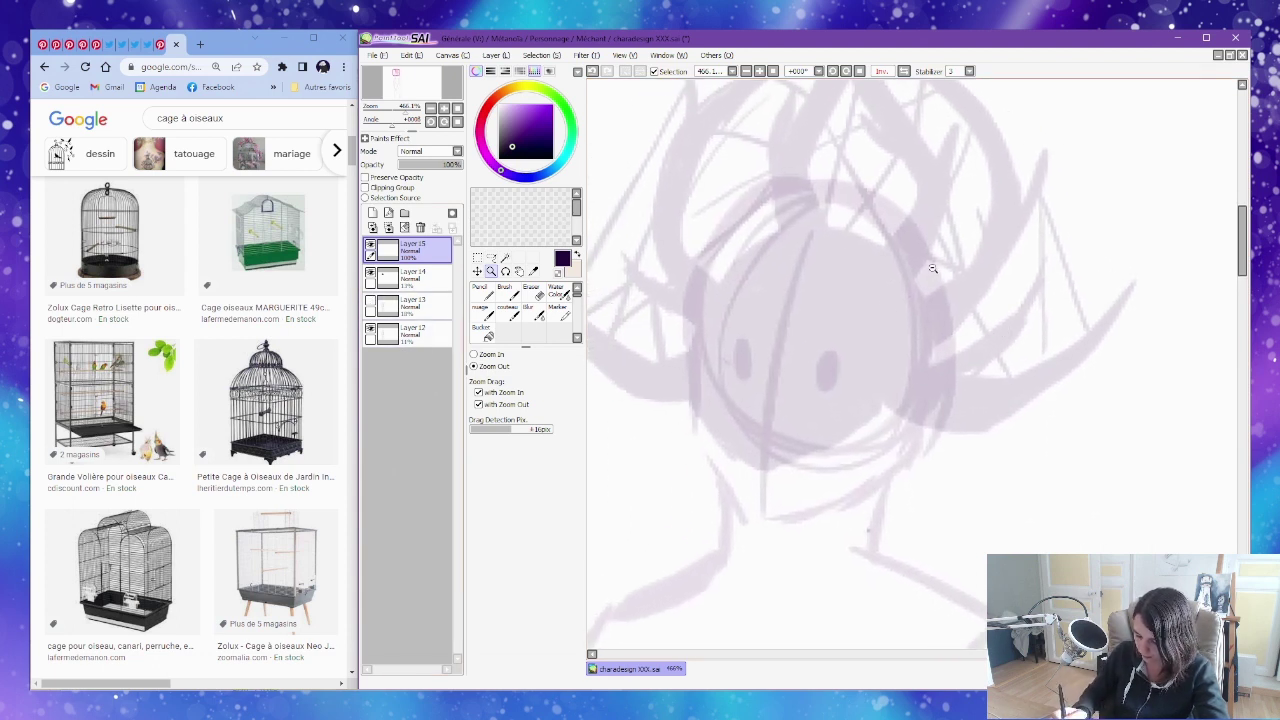
key("n")
key("b")
left_click_drag(896, 326, 906, 409)
key("ctrl+z")
key("ctrl")
mouse_move(916, 280)
left_mouse_down()
mouse_move(897, 383)
mouse_move(910, 410)
left_mouse_up()
key("ctrl+z")
Outline the central horn with a pointed base on the forehead, rising straight and bending toward a peak above the head.
left_click_drag(1017, 357, 1057, 358)
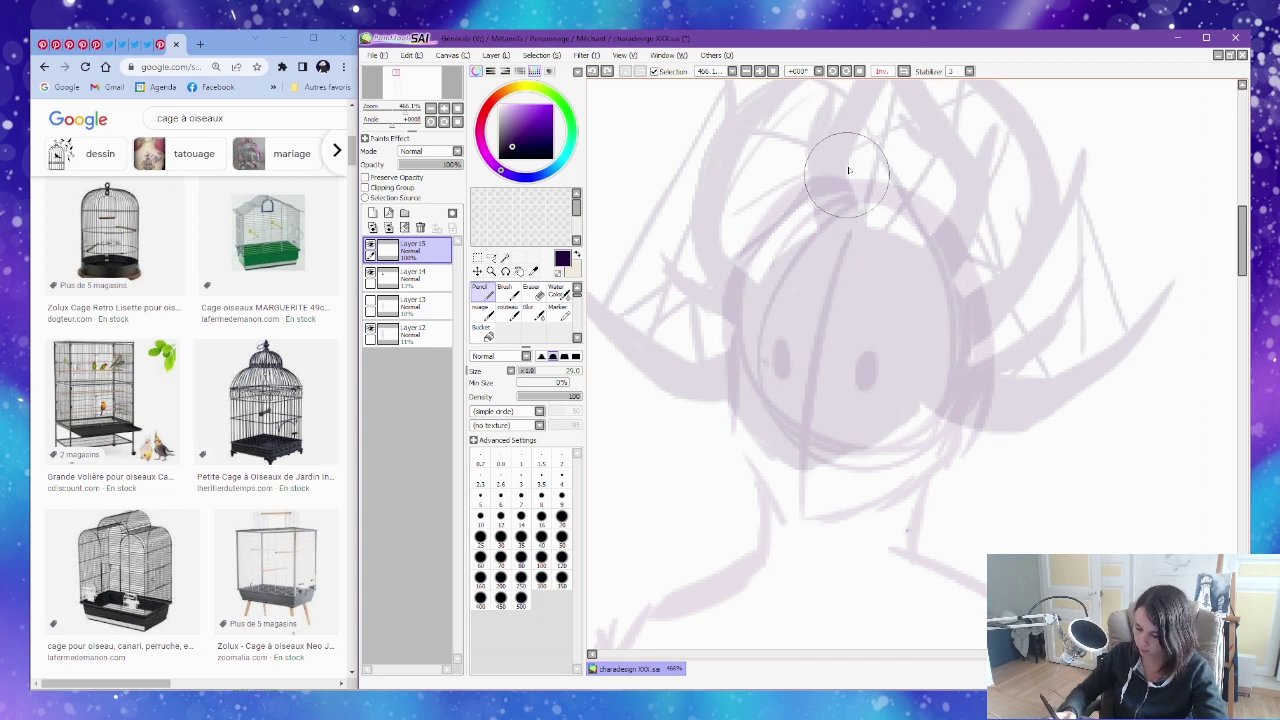
left_click_drag(820, 246, 836, 270)
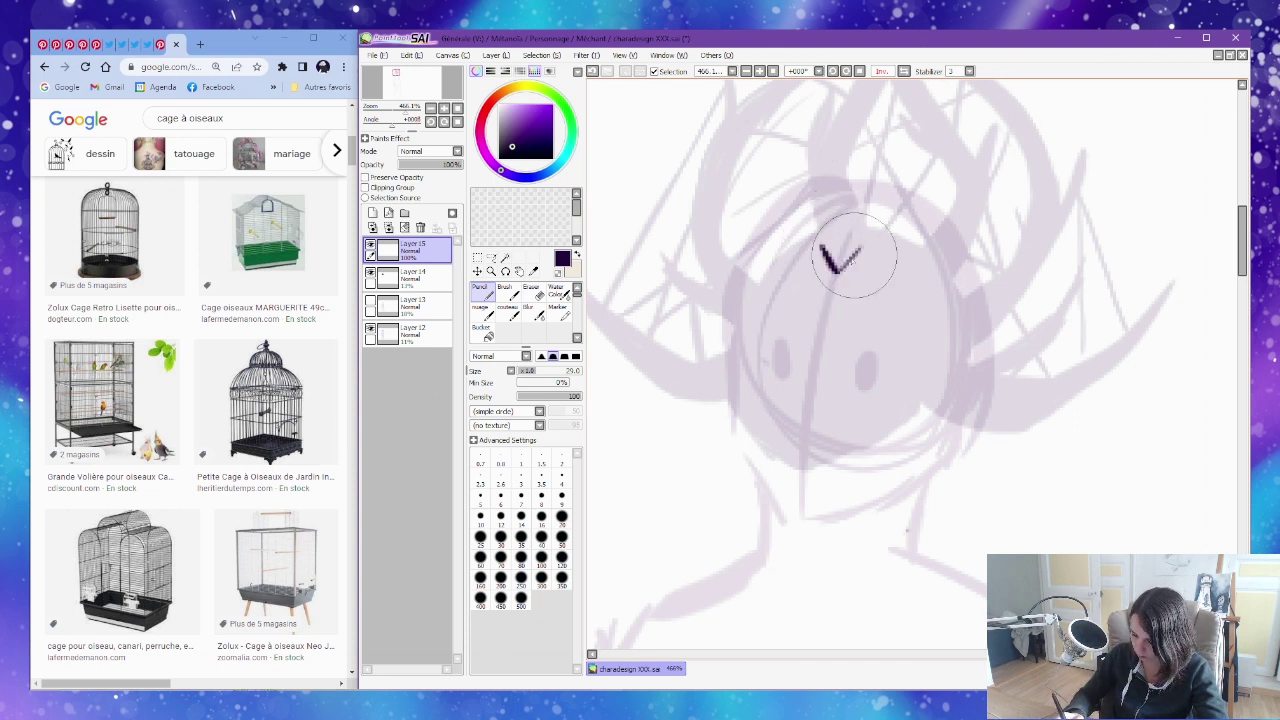
left_click_drag(942, 173, 914, 298)
mouse_move(833, 320)
left_mouse_down()
mouse_move(834, 358)
mouse_move(832, 278)
mouse_move(856, 212)
mouse_move(908, 145)
mouse_move(912, 192)
mouse_move(911, 127)
mouse_move(843, 315)
mouse_move(829, 418)
left_mouse_up()
key("e")
key("n")
mouse_move(827, 293)
left_mouse_down()
mouse_move(929, 144)
mouse_move(798, 281)
mouse_move(785, 421)
left_mouse_up()
left_click_drag(900, 446, 940, 351)
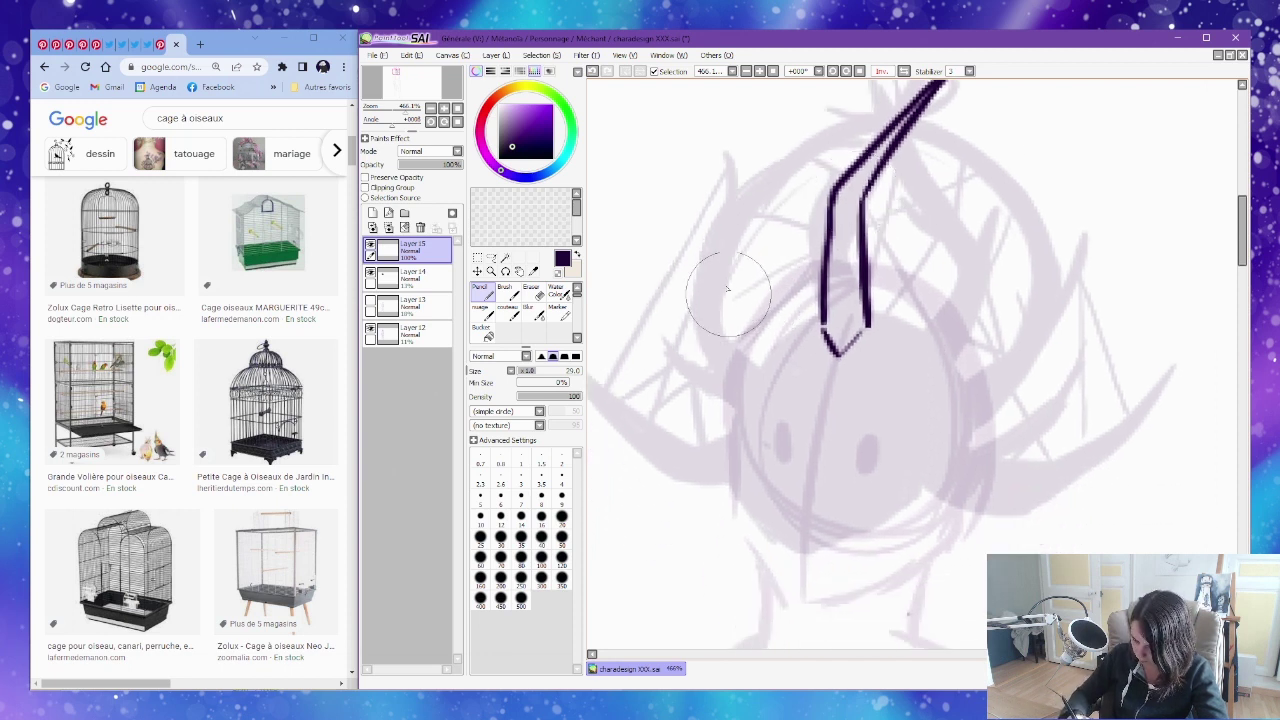
Outline an angular, elbow-bent horn on each side of the central horn, both converging toward the peak.
mouse_move(763, 366)
left_mouse_down()
mouse_move(714, 269)
mouse_move(716, 243)
mouse_move(855, 116)
mouse_move(905, 90)
mouse_move(792, 152)
mouse_move(688, 252)
mouse_move(743, 380)
left_mouse_up()
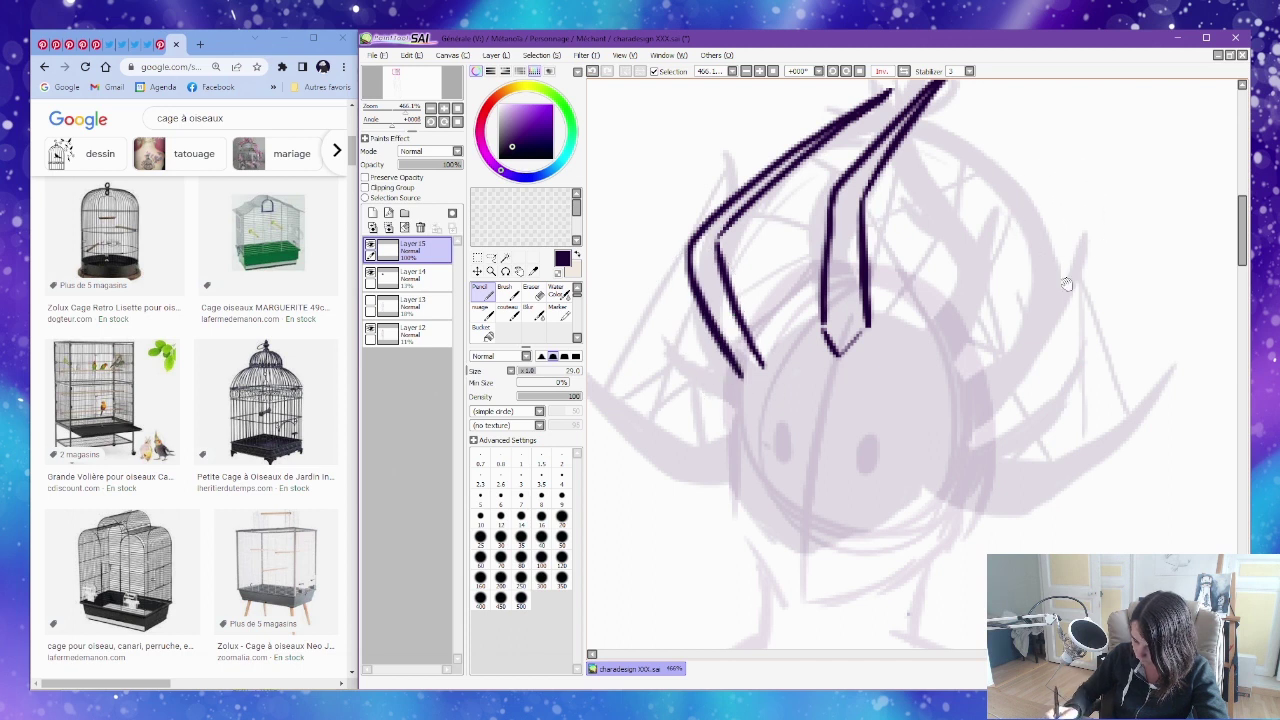
left_click_drag(1066, 283, 1019, 318)
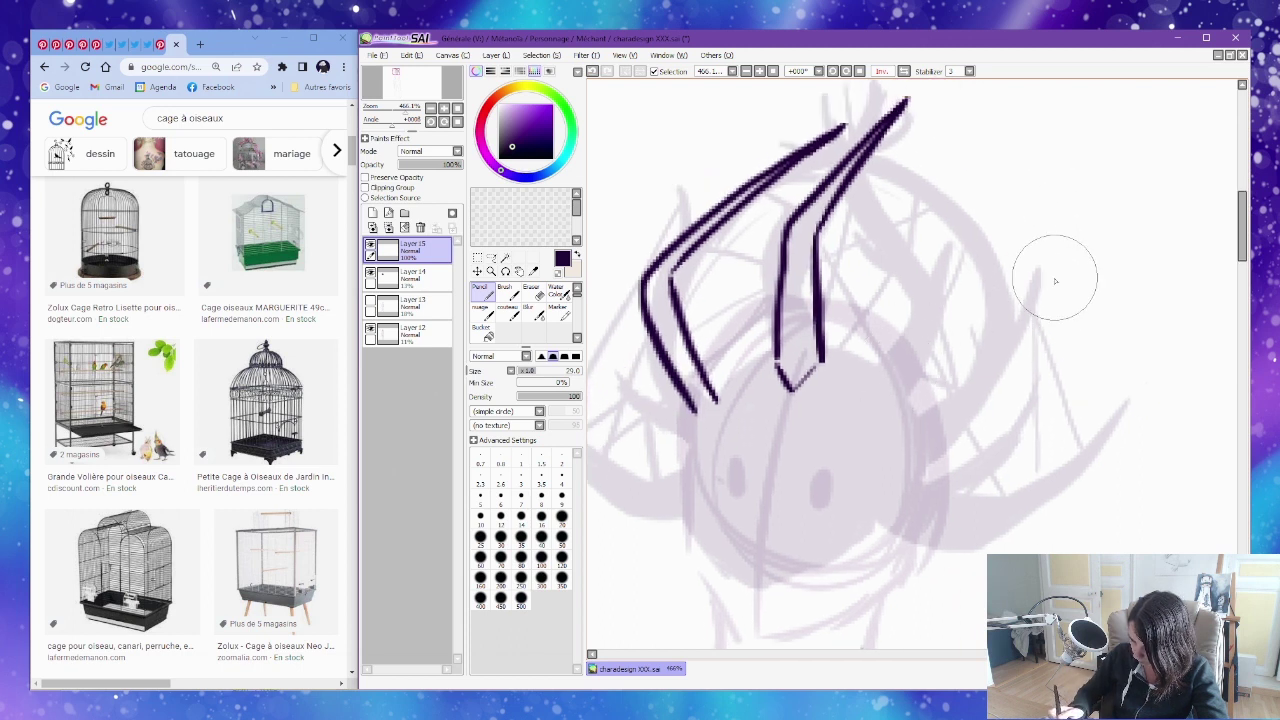
mouse_move(910, 408)
left_mouse_down()
mouse_move(929, 371)
mouse_move(985, 338)
left_mouse_up()
mouse_move(903, 122)
left_mouse_down()
mouse_move(995, 318)
mouse_move(959, 366)
left_mouse_up()
mouse_move(904, 130)
left_mouse_down()
mouse_move(985, 241)
mouse_move(1008, 318)
mouse_move(903, 445)
left_mouse_up()
key("e")
mouse_move(999, 330)
left_mouse_down()
mouse_move(935, 393)
mouse_move(976, 346)
mouse_move(911, 390)
mouse_move(995, 319)
left_mouse_up()
key("n")
key("b")
key("n")
Outline the mask's front contour down to its pointed lower edge and draw the lower edge of the left side horn.
left_click_drag(796, 425, 936, 369)
mouse_move(677, 347)
left_mouse_down()
mouse_move(767, 409)
mouse_move(806, 410)
left_mouse_up()
mouse_move(918, 302)
left_mouse_down()
mouse_move(844, 367)
mouse_move(827, 484)
mouse_move(974, 359)
mouse_move(714, 316)
mouse_move(767, 360)
mouse_move(902, 302)
left_mouse_up()
left_click_drag(954, 256, 944, 313)
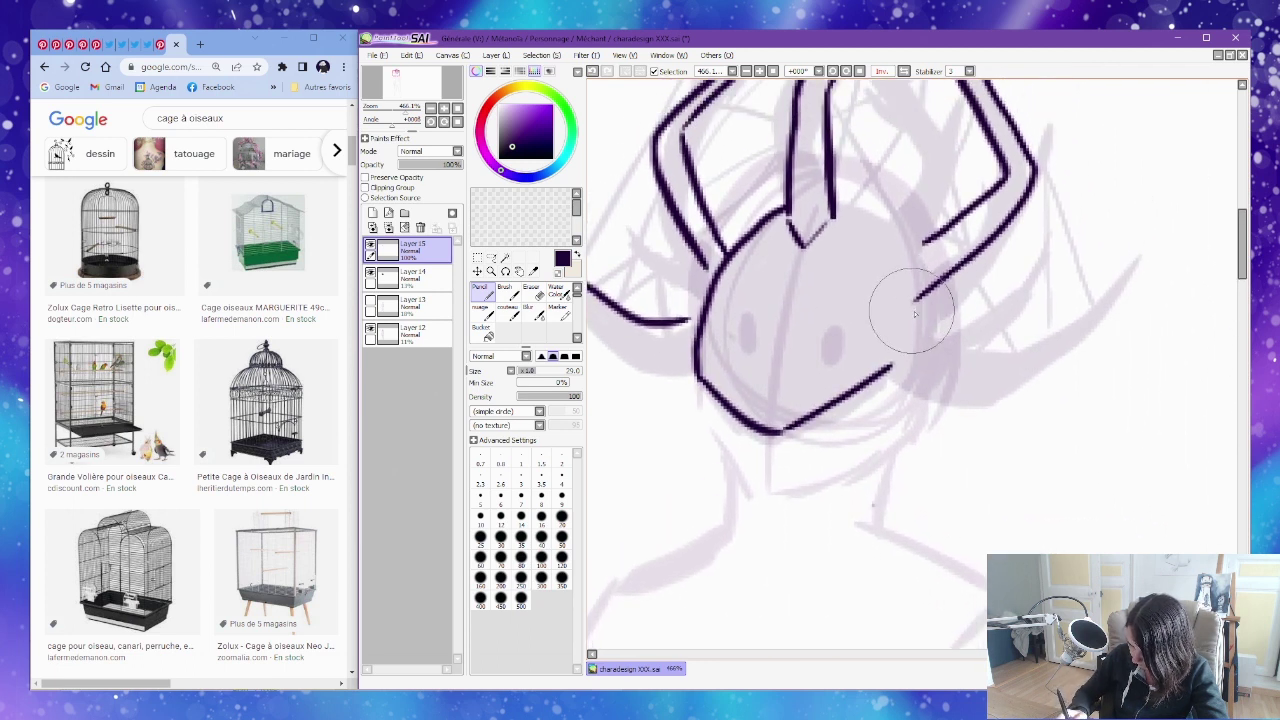
Outline the curved right side horn, close the dome's contour, and finish the base of the upper right horn.
mouse_move(906, 366)
left_mouse_down()
mouse_move(976, 402)
mouse_move(1150, 287)
mouse_move(928, 335)
left_mouse_up()
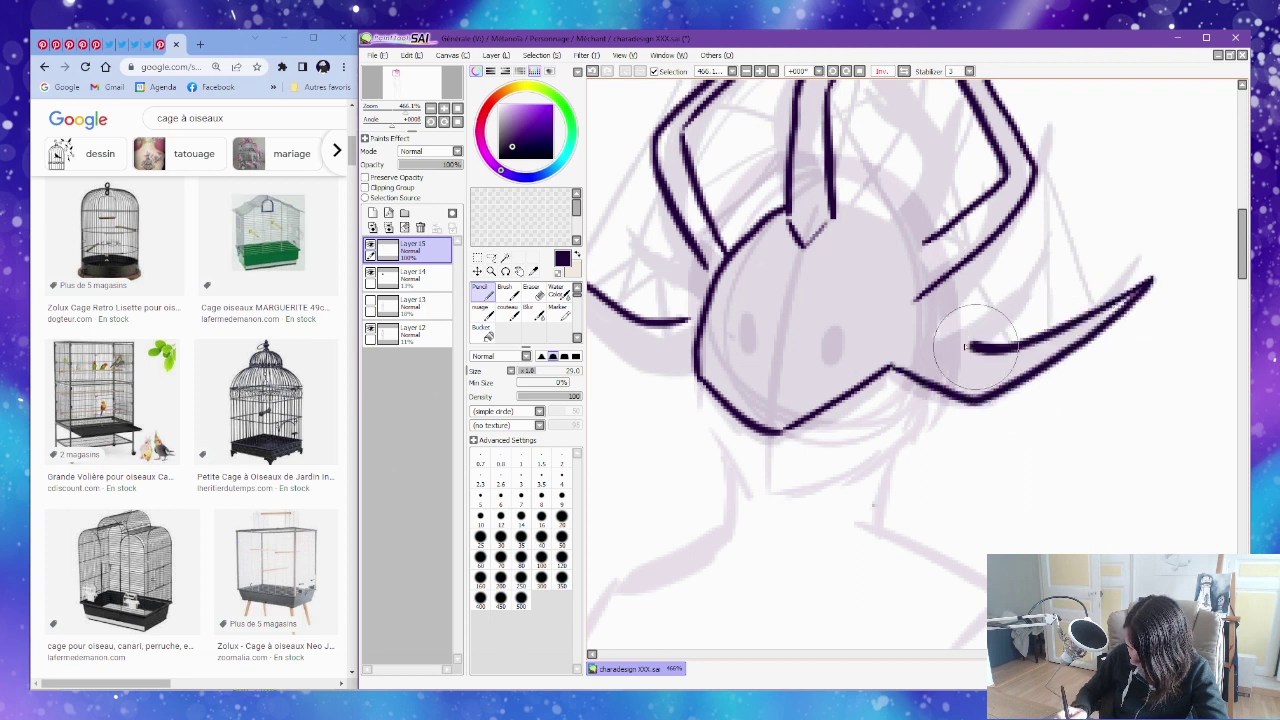
mouse_move(1023, 295)
left_mouse_down()
mouse_move(974, 312)
mouse_move(978, 345)
left_mouse_up()
left_click_drag(972, 295, 980, 345)
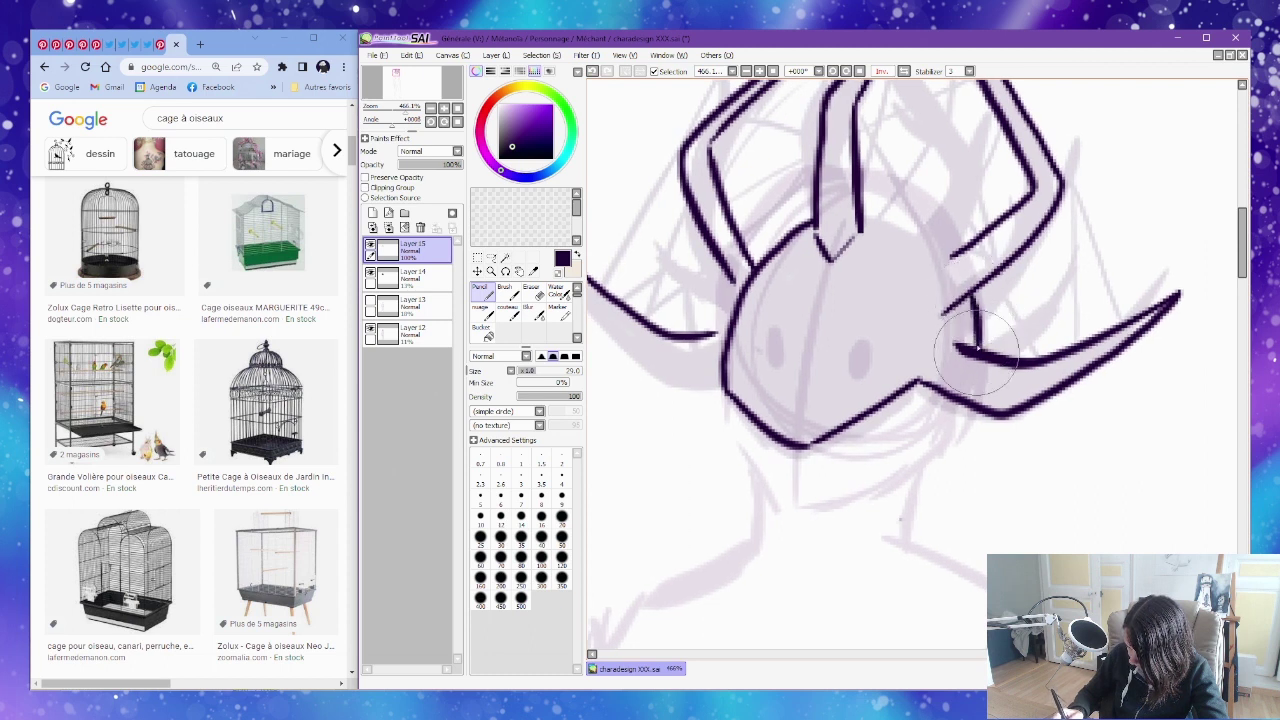
mouse_move(862, 218)
left_mouse_down()
mouse_move(950, 257)
mouse_move(928, 283)
mouse_move(937, 314)
left_mouse_up()
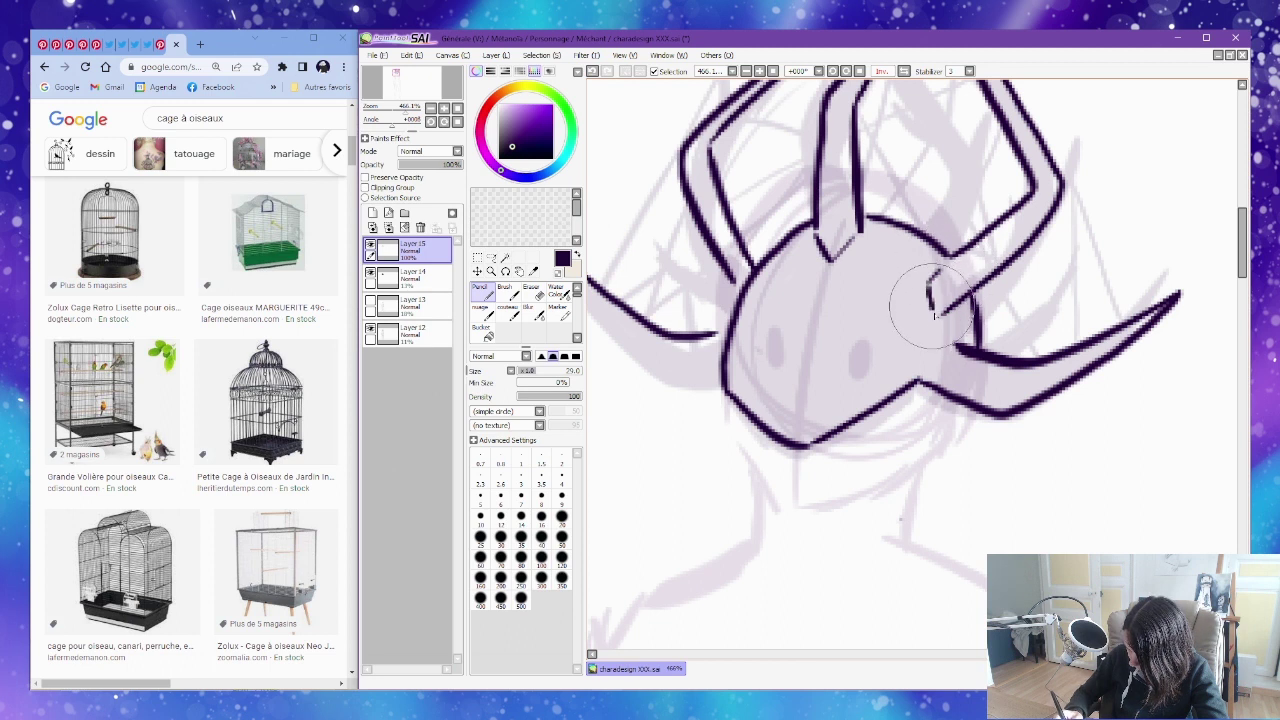
Complete the left side horn with an upper edge running from its tip to the mask.
left_click_drag(1020, 175, 1134, 205)
key("e")
mouse_move(800, 364)
left_mouse_down()
mouse_move(766, 380)
mouse_move(818, 365)
mouse_move(776, 368)
mouse_move(656, 233)
left_mouse_up()
key("n")
mouse_move(849, 270)
left_mouse_down()
mouse_move(725, 238)
mouse_move(835, 265)
left_mouse_up()
mouse_move(664, 270)
left_mouse_down()
mouse_move(726, 372)
mouse_move(800, 368)
left_mouse_up()
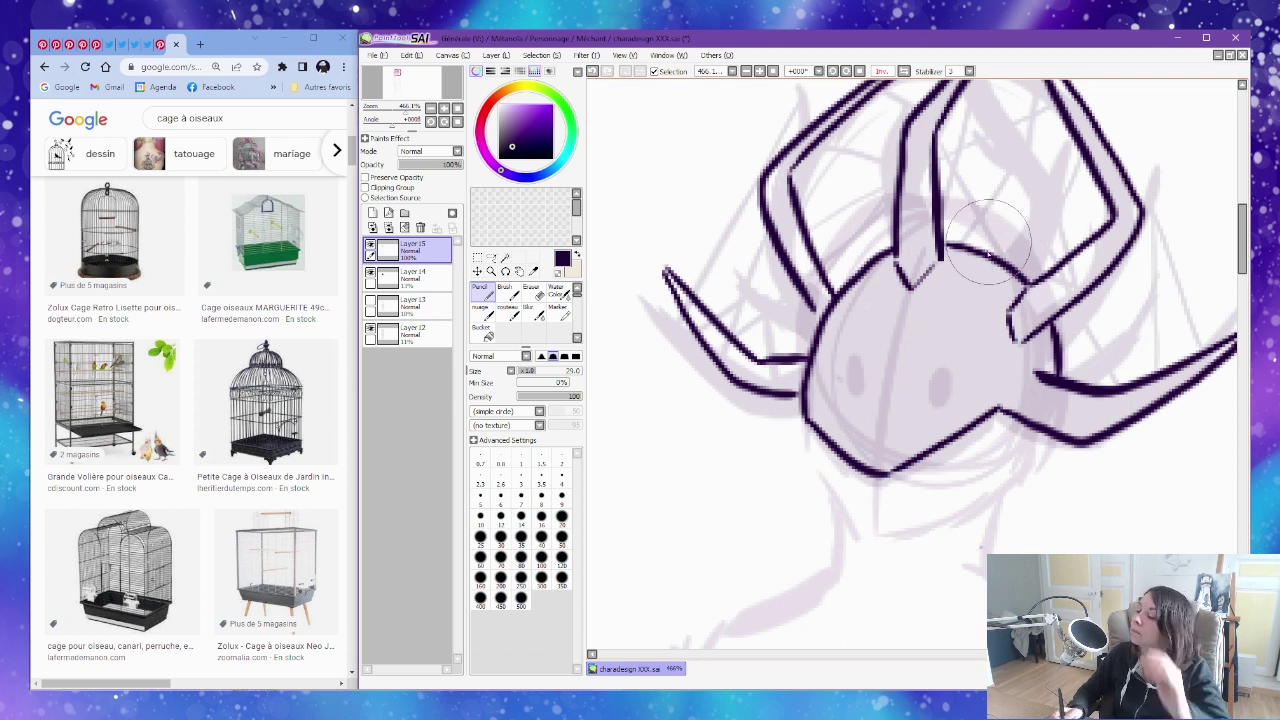
Clean up the base of the upper left horn and reconnect its inner line to the dome.
mouse_move(1033, 350)
left_mouse_down()
mouse_move(886, 255)
mouse_move(945, 283)
left_mouse_up()
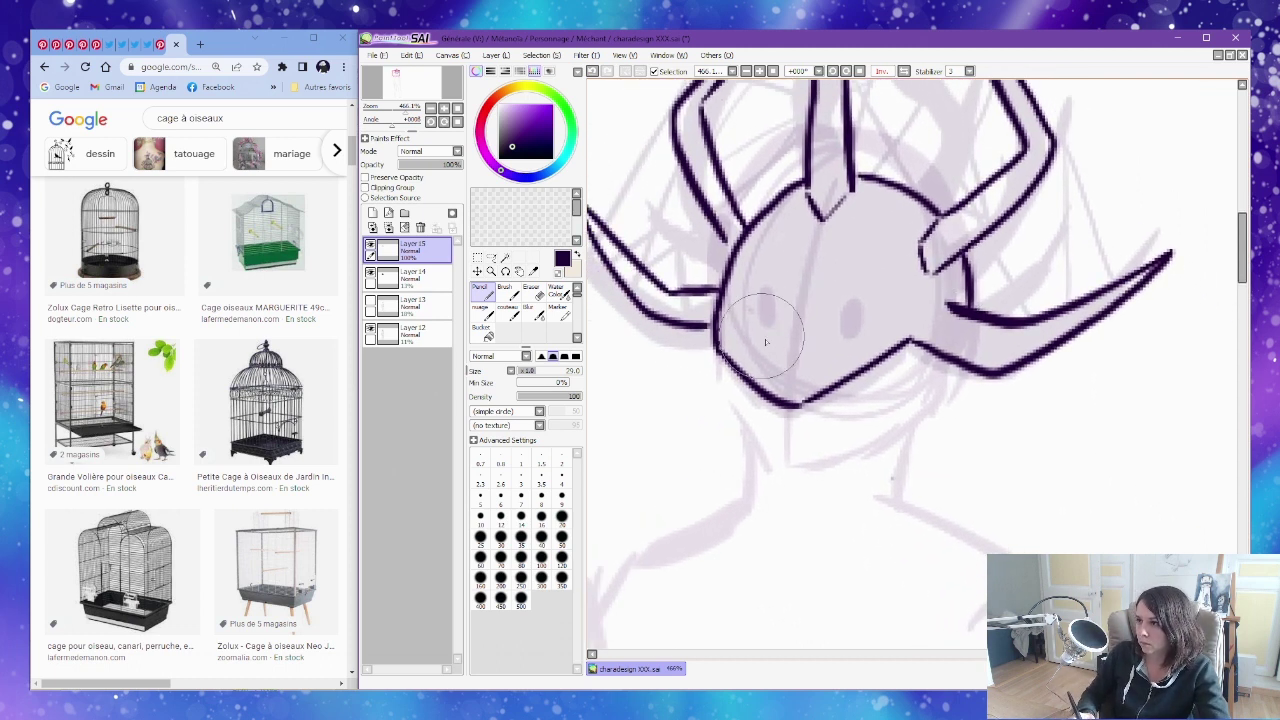
left_click_drag(740, 300, 764, 356)
key("e")
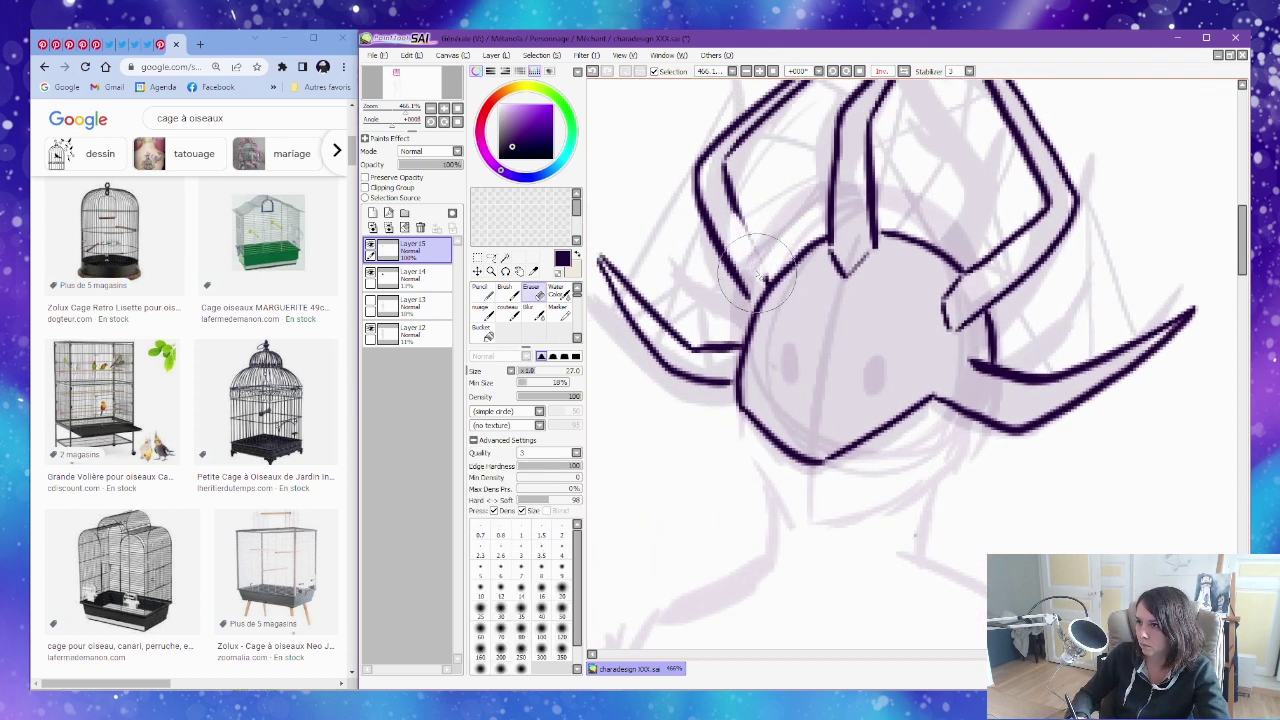
key("n")
key("e")
key("n")
Draw a rear bent horn between the central and right horns, running from the peak down to the dome.
mouse_move(964, 289)
left_mouse_down()
mouse_move(894, 400)
mouse_move(935, 394)
left_mouse_up()
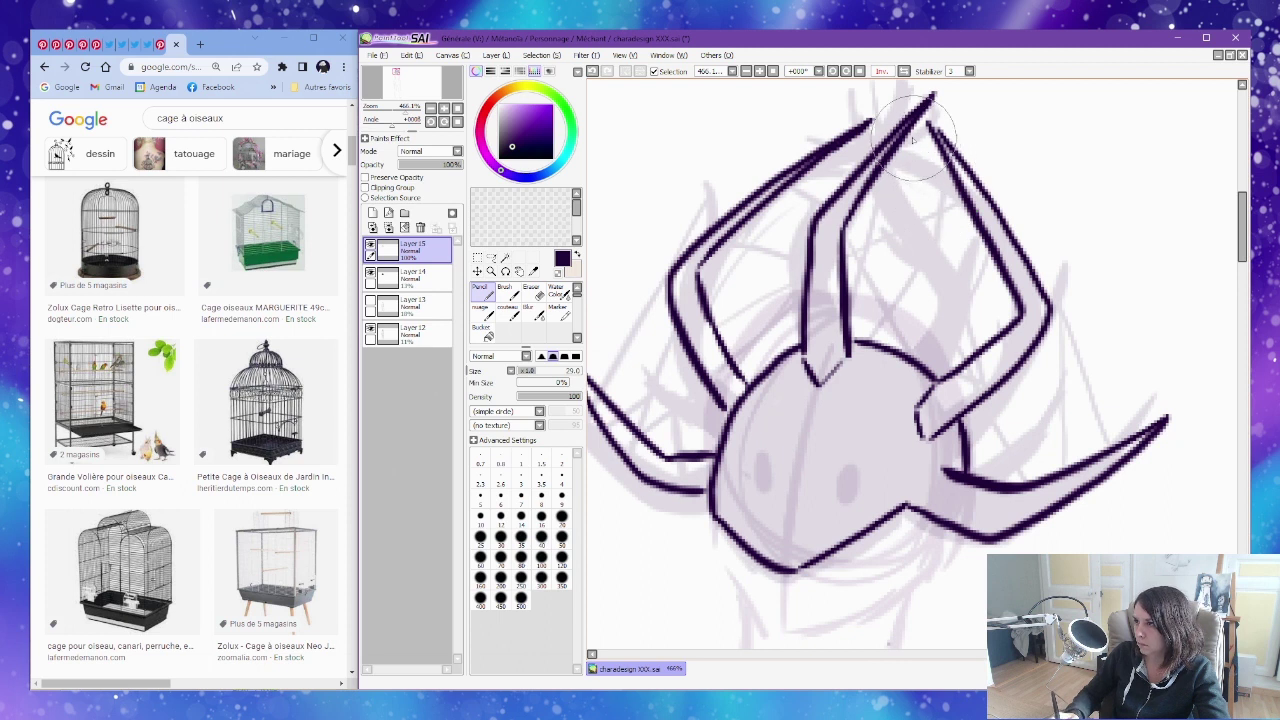
mouse_move(900, 348)
left_mouse_down()
mouse_move(925, 307)
mouse_move(925, 142)
mouse_move(932, 272)
mouse_move(918, 324)
left_mouse_up()
key("ctrl+z")
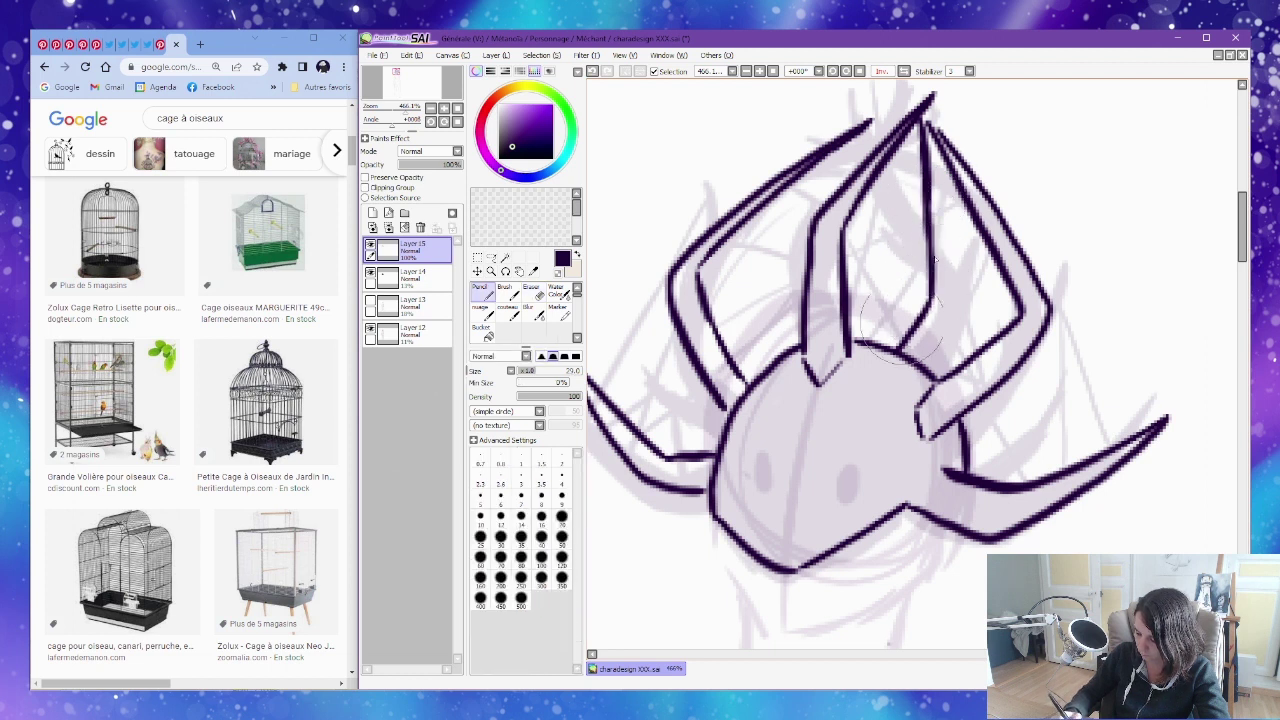
mouse_move(929, 126)
left_mouse_down()
mouse_move(947, 265)
mouse_move(927, 368)
mouse_move(967, 368)
mouse_move(1030, 300)
mouse_move(936, 206)
left_mouse_up()
Draw the jawline and chin below the mask and add a line for each side of the neck.
left_click(1024, 325, "ctrl+alt")
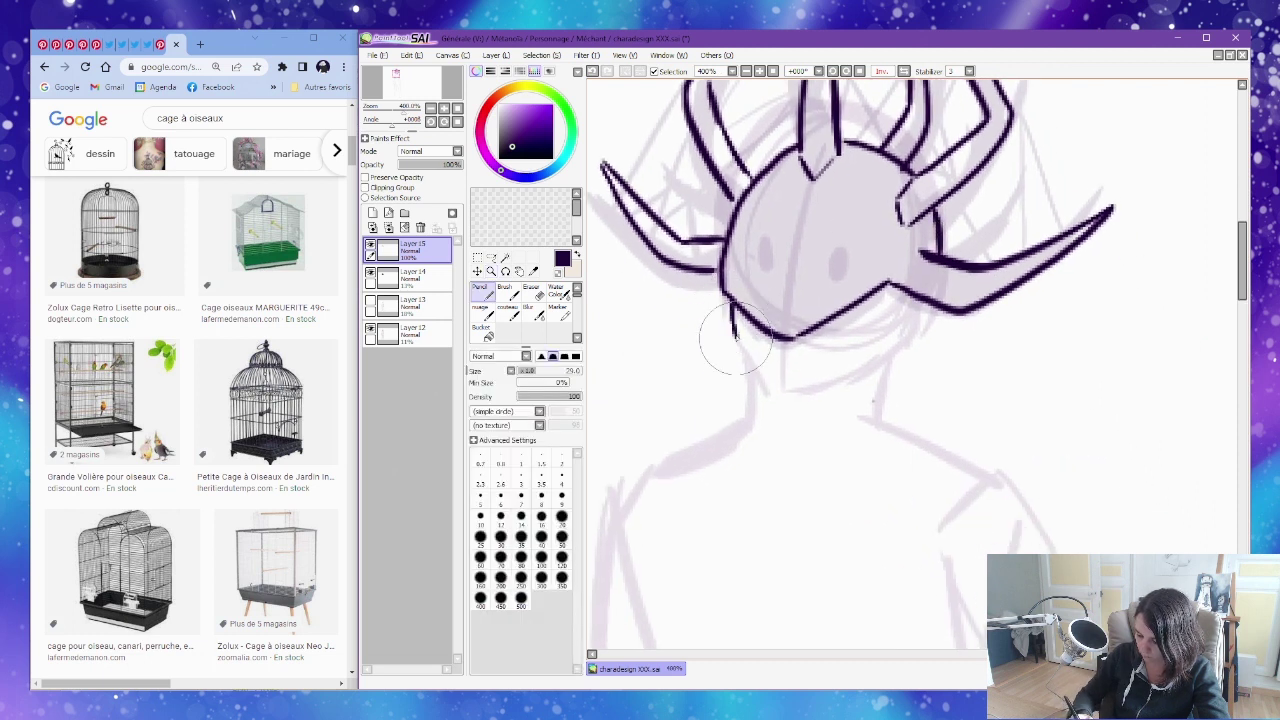
mouse_move(731, 310)
left_mouse_down()
mouse_move(766, 385)
mouse_move(788, 396)
mouse_move(858, 372)
mouse_move(905, 300)
mouse_move(886, 366)
mouse_move(881, 357)
mouse_move(888, 425)
left_mouse_up()
key("e")
key("n")
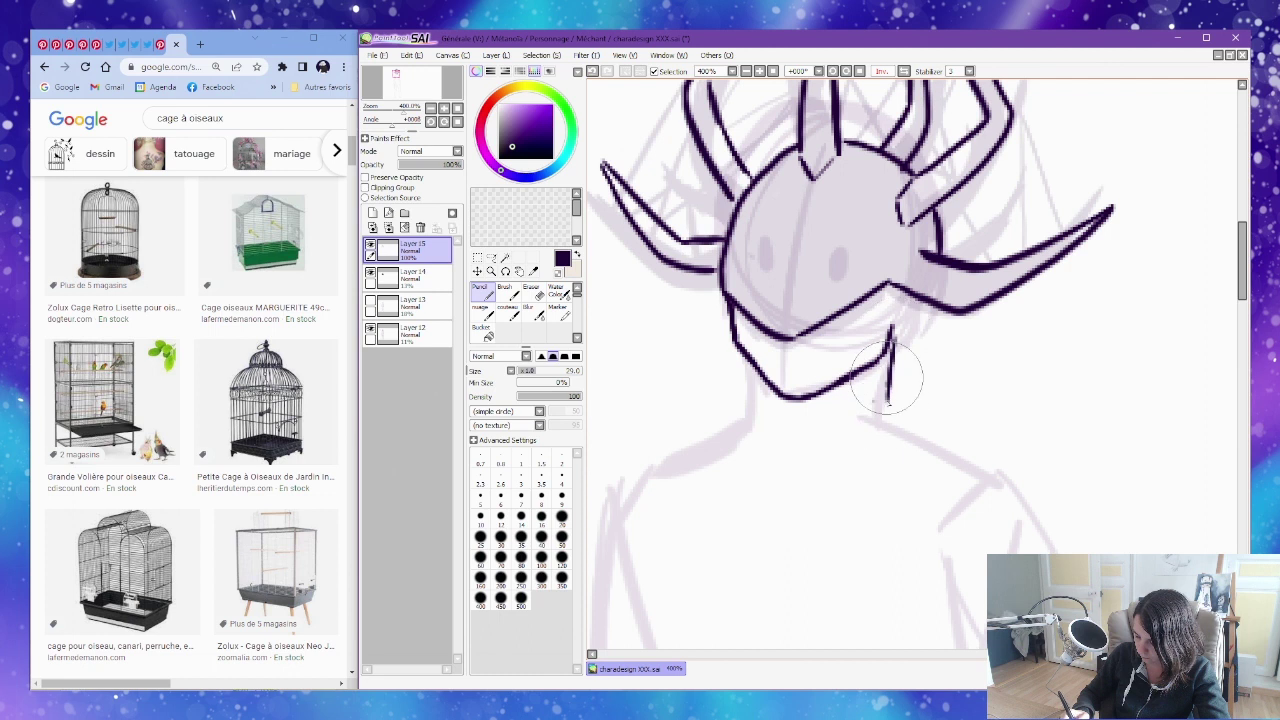
left_click_drag(760, 382, 760, 428)
left_click_drag(890, 350, 884, 424)
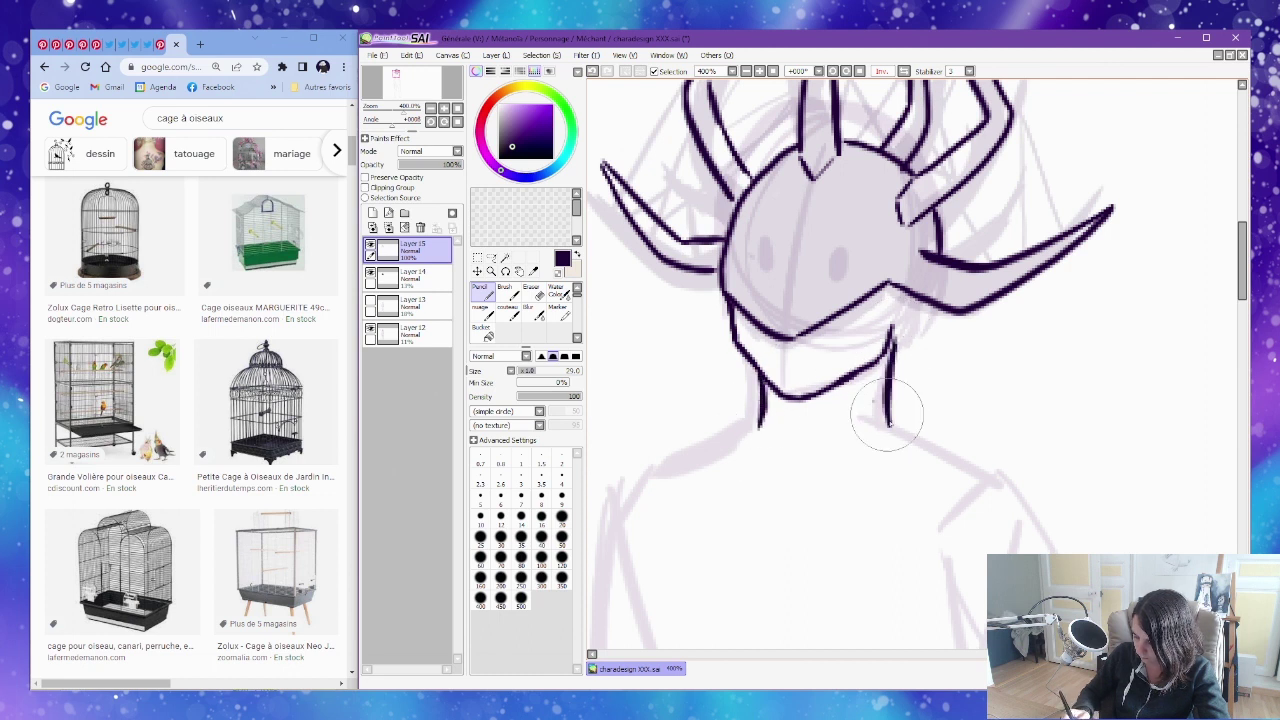
Erase and redraw the two neck lines so they meet the jaw cleanly.
key("e")
left_click_drag(897, 362, 903, 441)
key("n")
left_click_drag(886, 362, 885, 430)
key("e")
left_click_drag(756, 384, 764, 422)
key("n")
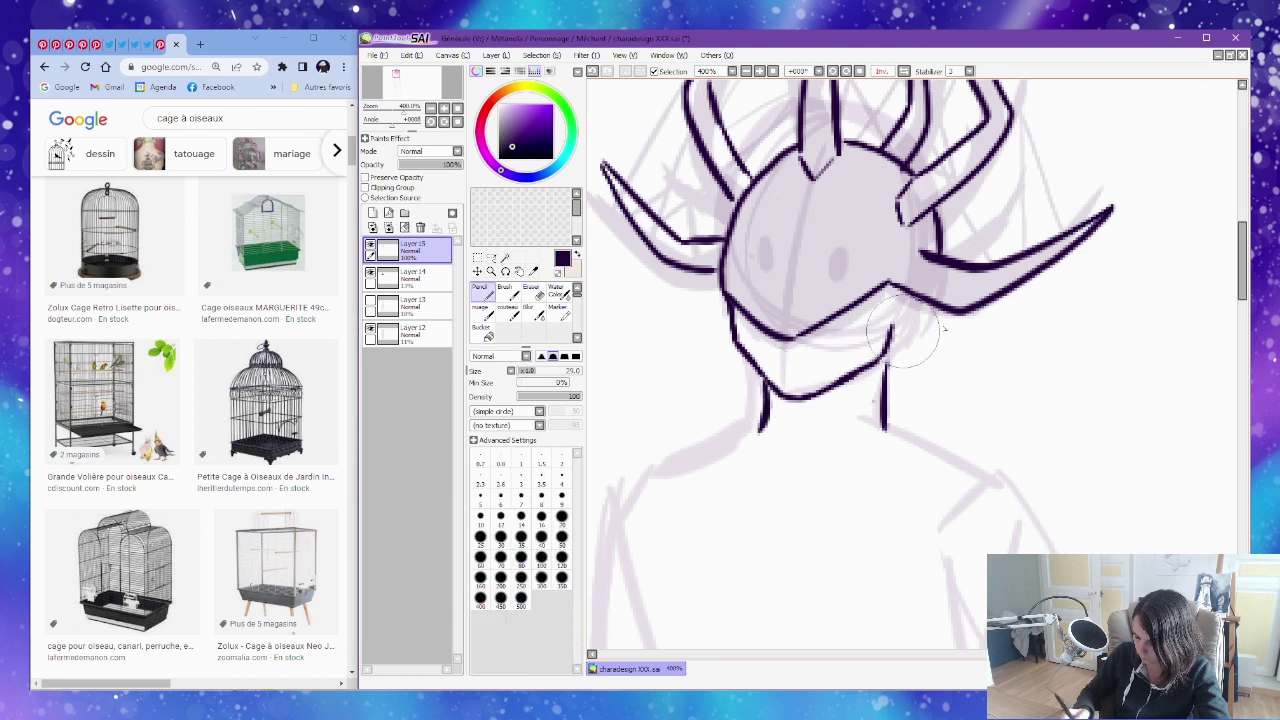
left_click_drag(884, 360, 880, 432)
Draw a short mouth line beneath the mask's lower edge and check the whole headdress at 200% zoom.
left_click_drag(768, 346, 828, 350)
left_click_drag(977, 328, 997, 363)
left_click(985, 350, "ctrl+alt")
left_click(985, 350, "ctrl+alt")
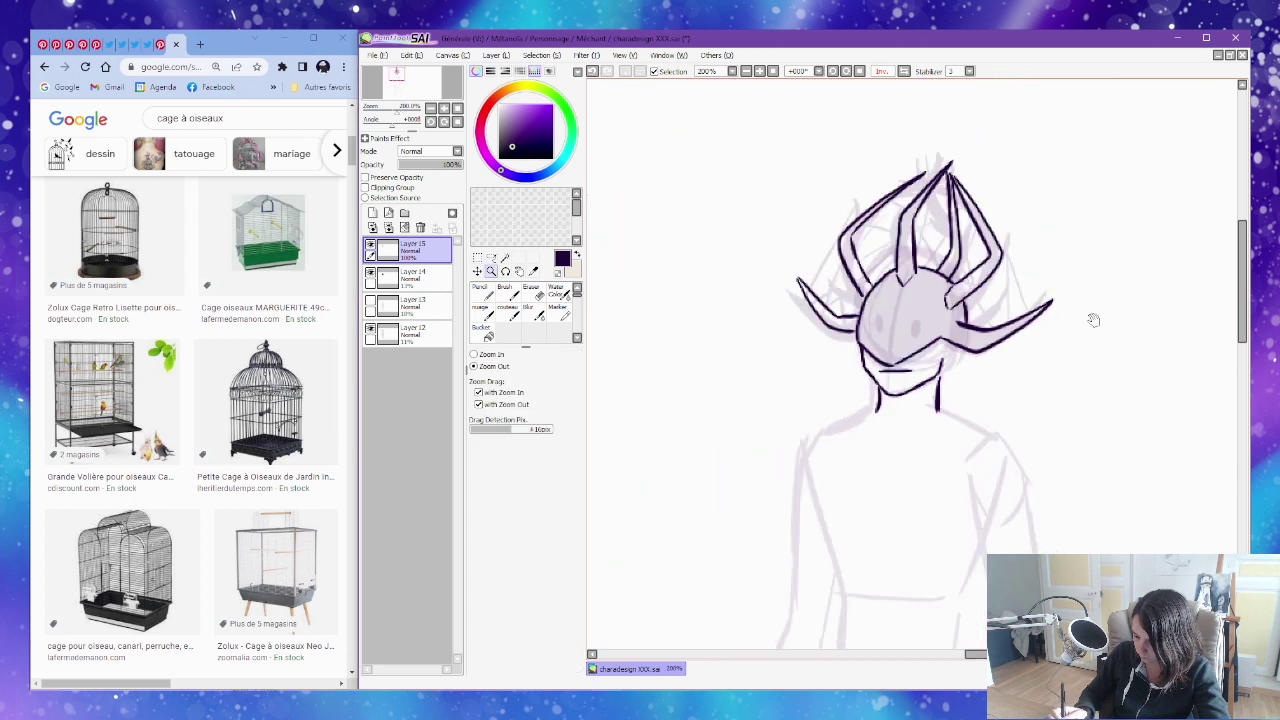
left_click_drag(1094, 320, 989, 235)
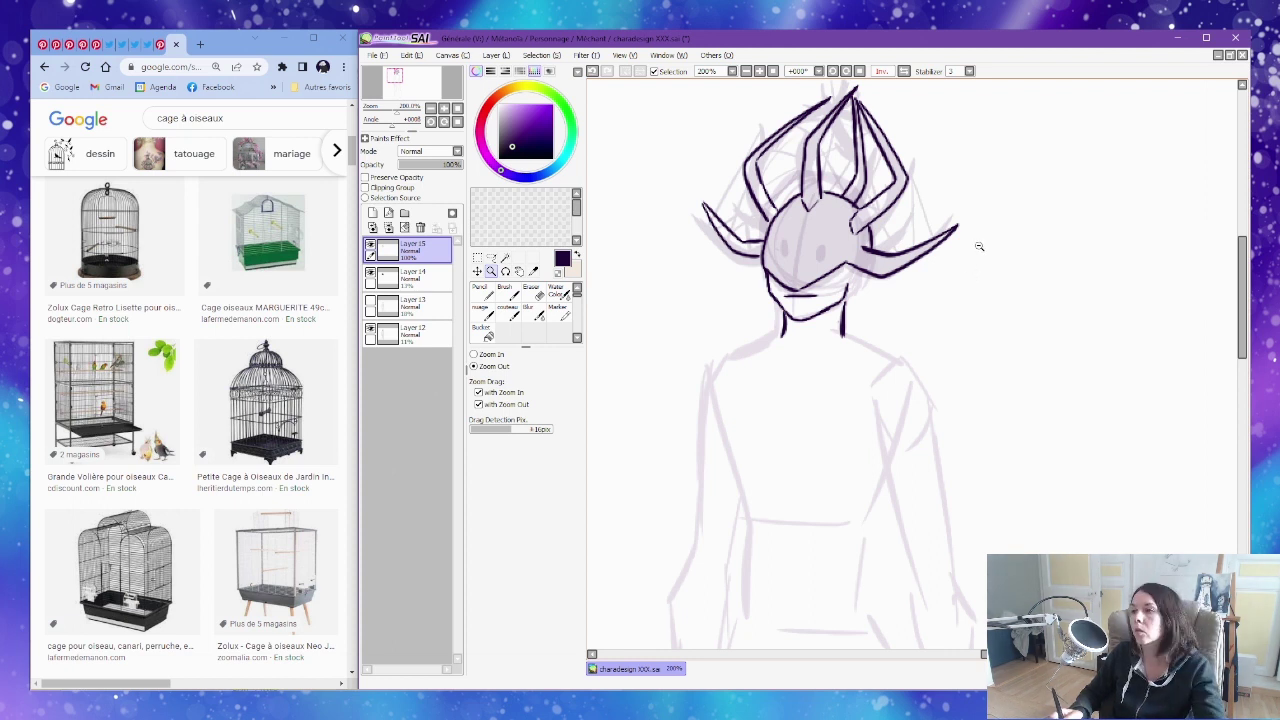
Draw thin cage bars linking the left side horn to the left bent horn, and that bent horn to the central horn.
left_click_drag(959, 403, 783, 129)
left_click(859, 256)
left_click_drag(860, 300, 940, 349)
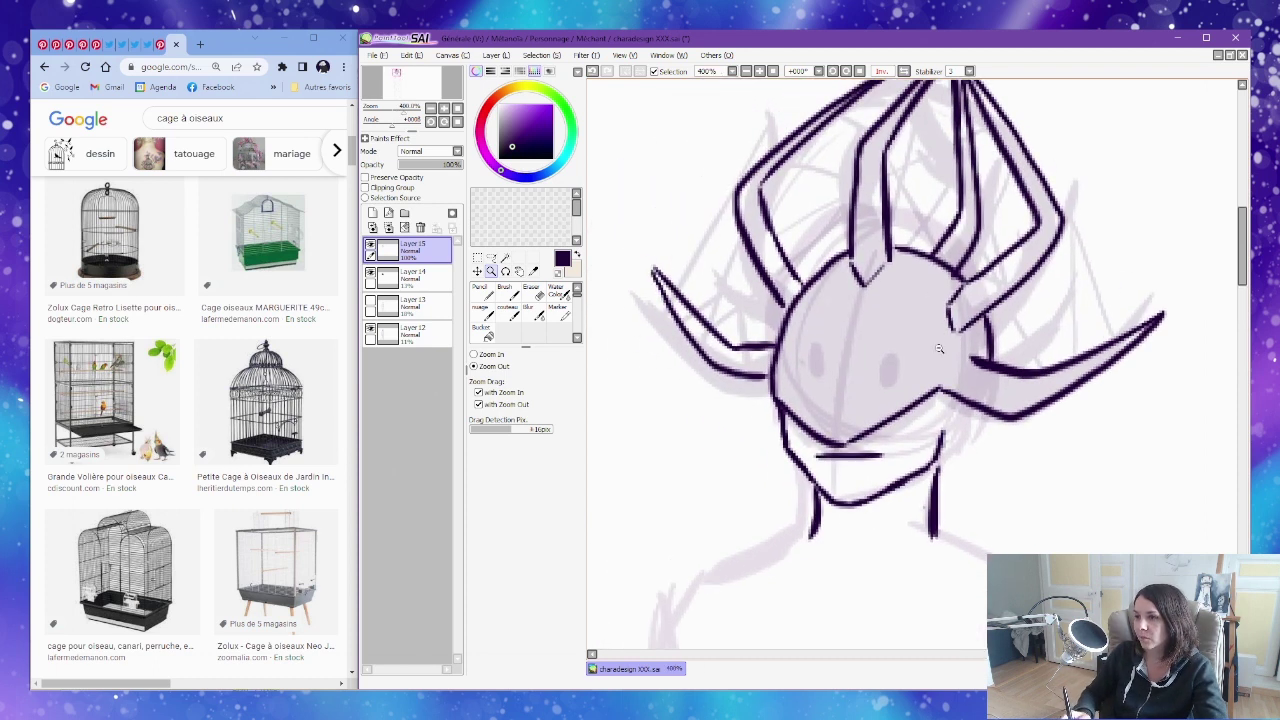
key("b")
mouse_move(726, 282)
left_mouse_down()
mouse_move(756, 263)
mouse_move(781, 308)
mouse_move(729, 341)
mouse_move(787, 284)
left_mouse_up()
key("n")
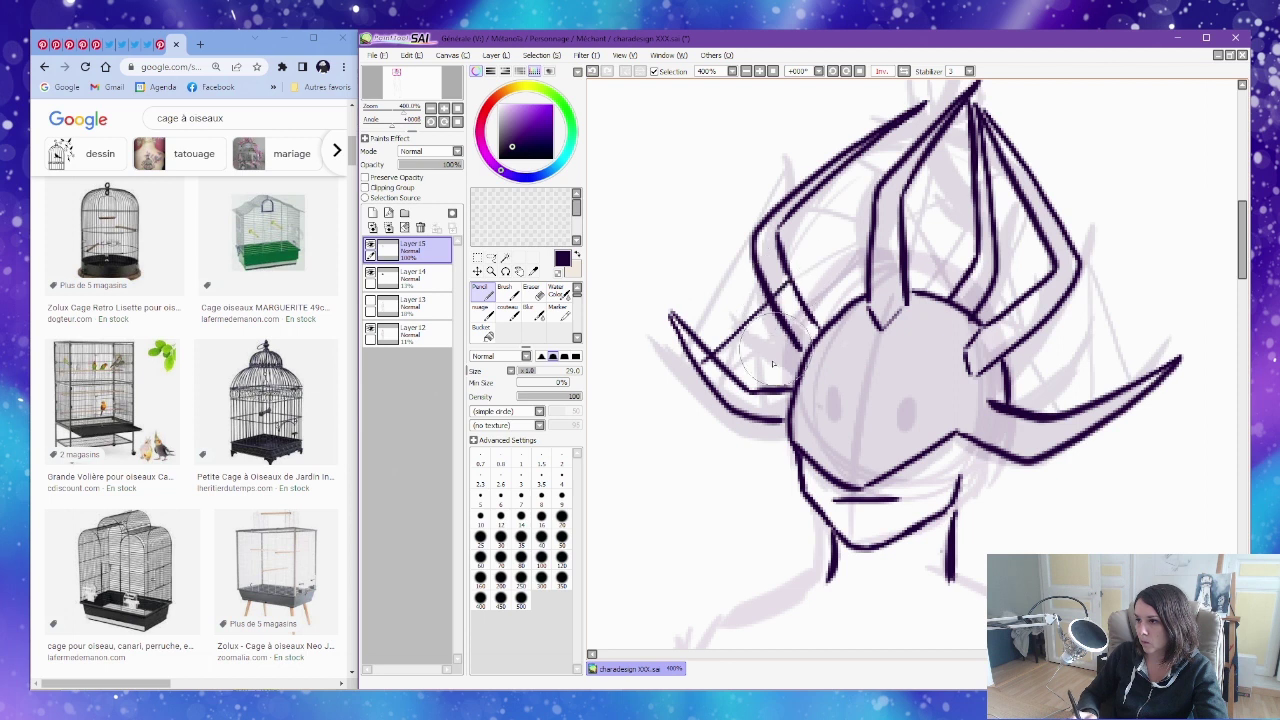
mouse_move(850, 195)
left_mouse_down()
mouse_move(770, 235)
mouse_move(790, 281)
left_mouse_up()
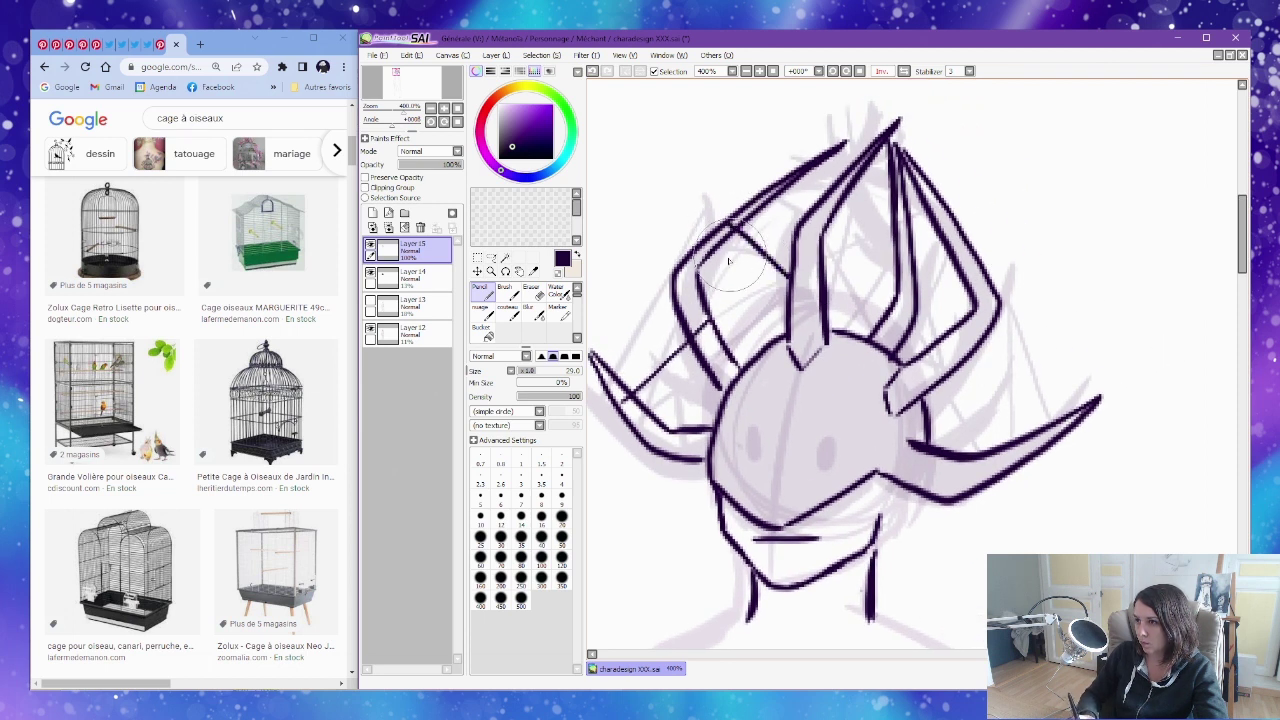
left_click_drag(697, 268, 785, 284)
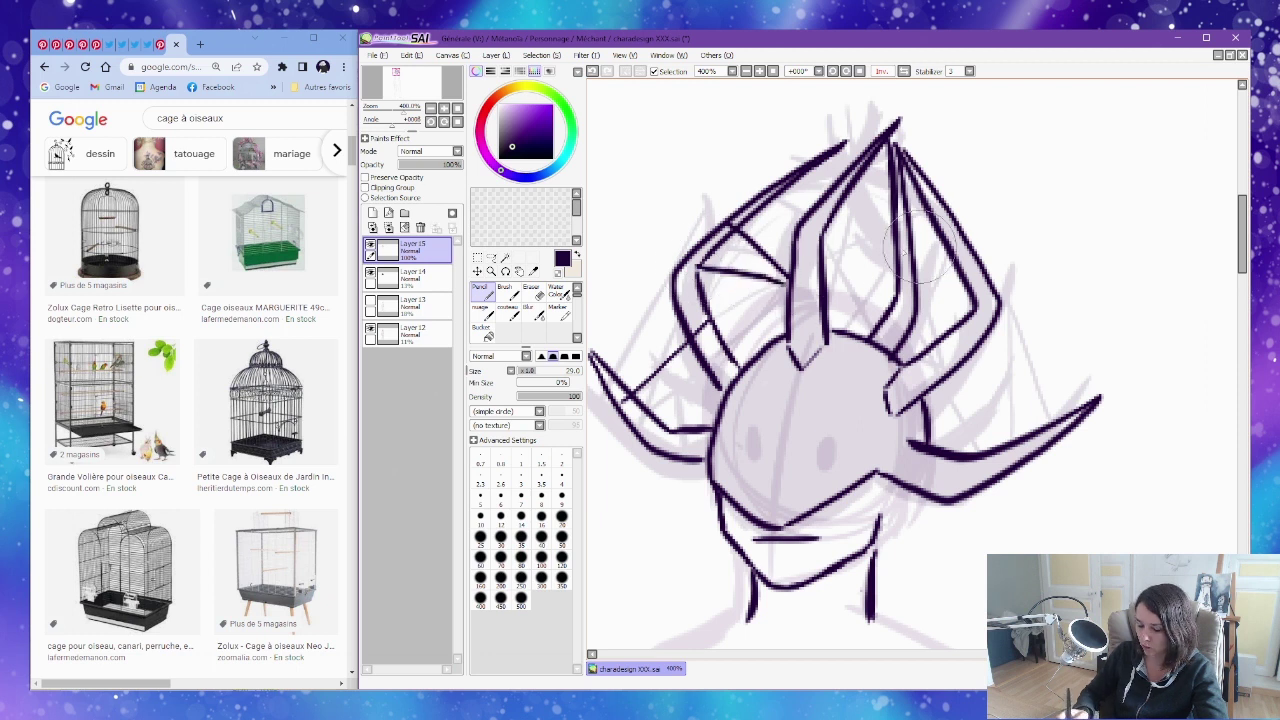
Draw a descending bar from the central horn to the right bent horn and a long rising bar crossing it.
left_click_drag(858, 178, 906, 251)
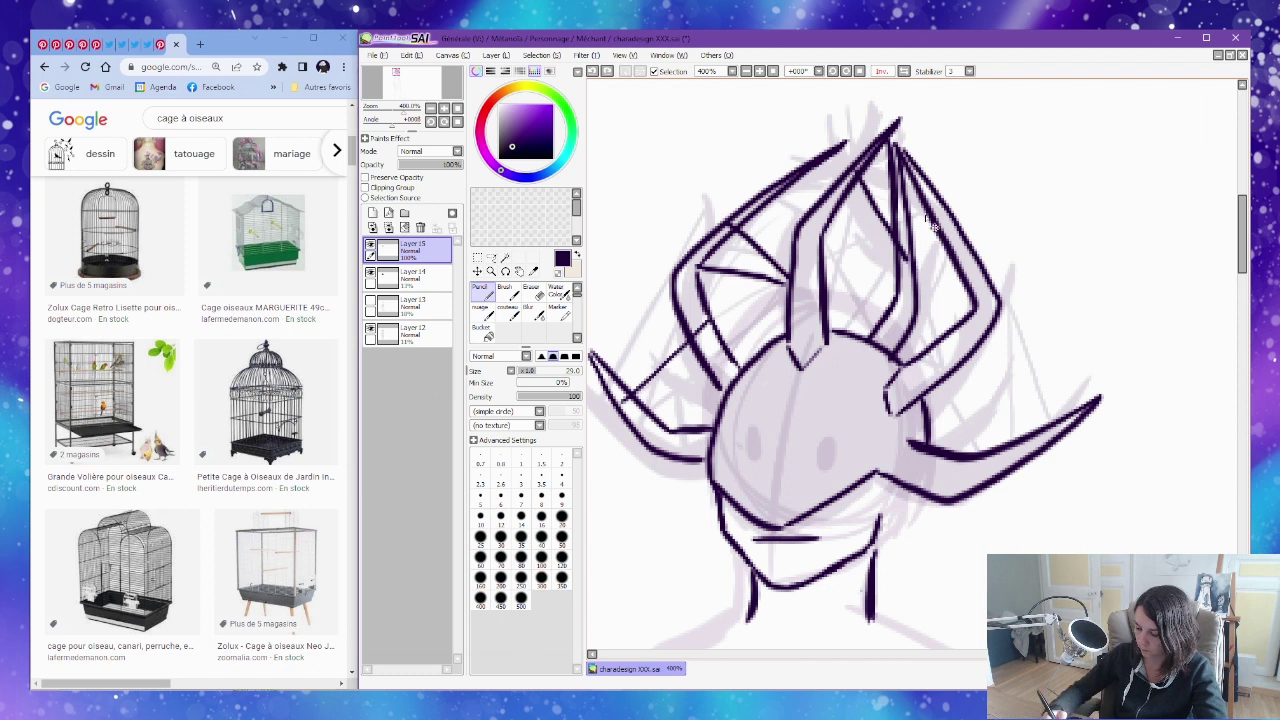
key("ctrl+z")
left_click_drag(835, 213, 988, 262)
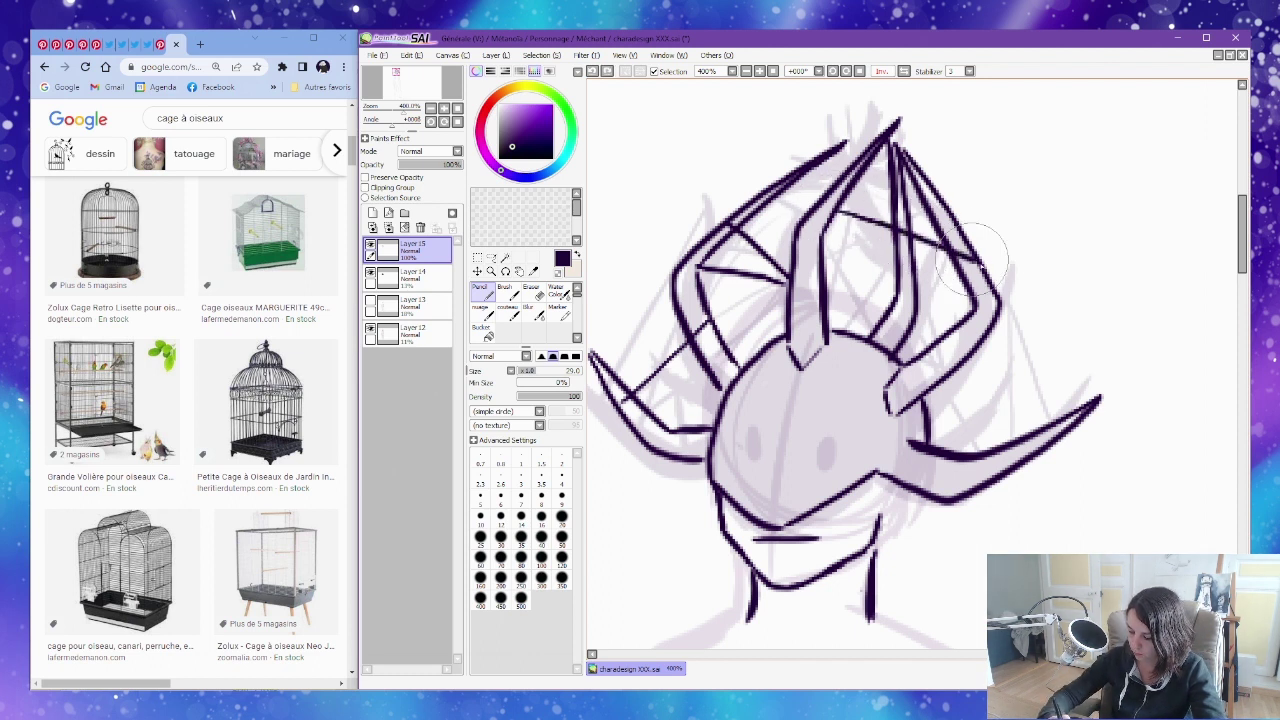
mouse_move(789, 315)
left_mouse_down()
mouse_move(866, 300)
mouse_move(968, 248)
left_mouse_up()
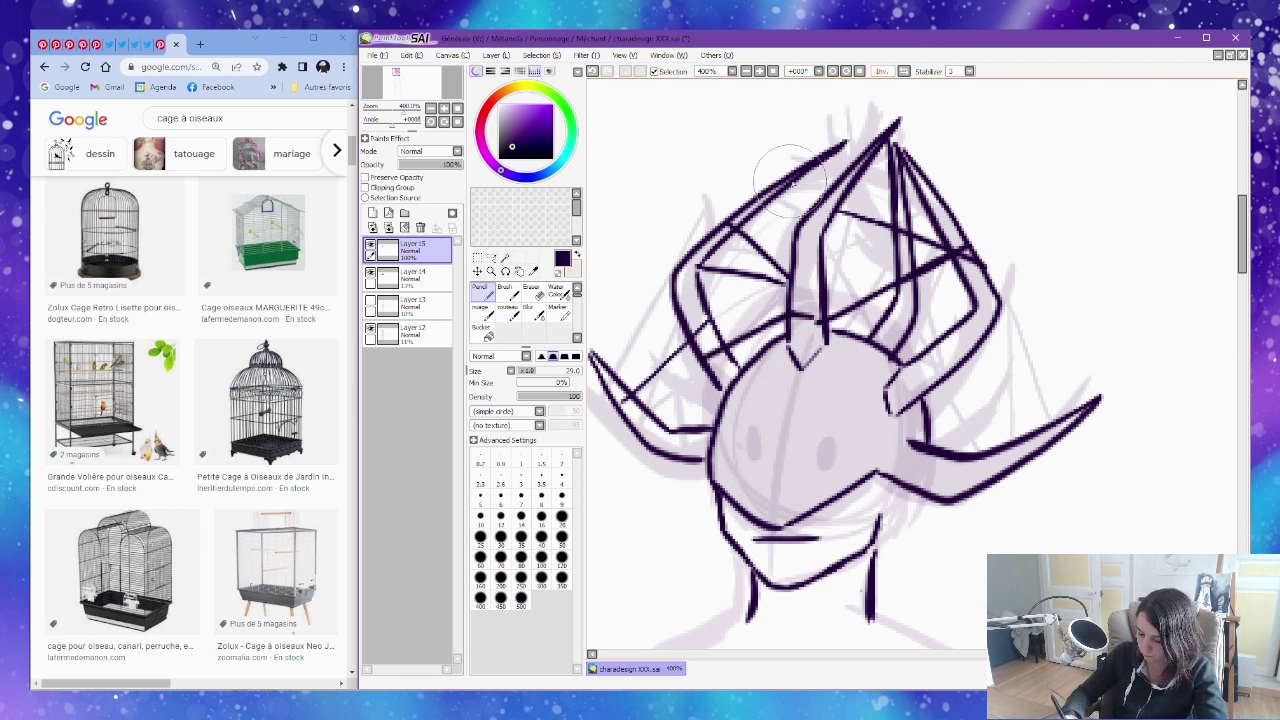
Fill the remaining gaps between the upper horns with more criss-crossing cage bars near the peak and just above the dome.
mouse_move(773, 190)
left_mouse_down()
mouse_move(800, 212)
mouse_move(840, 163)
mouse_move(815, 160)
mouse_move(830, 205)
mouse_move(858, 178)
left_mouse_up()
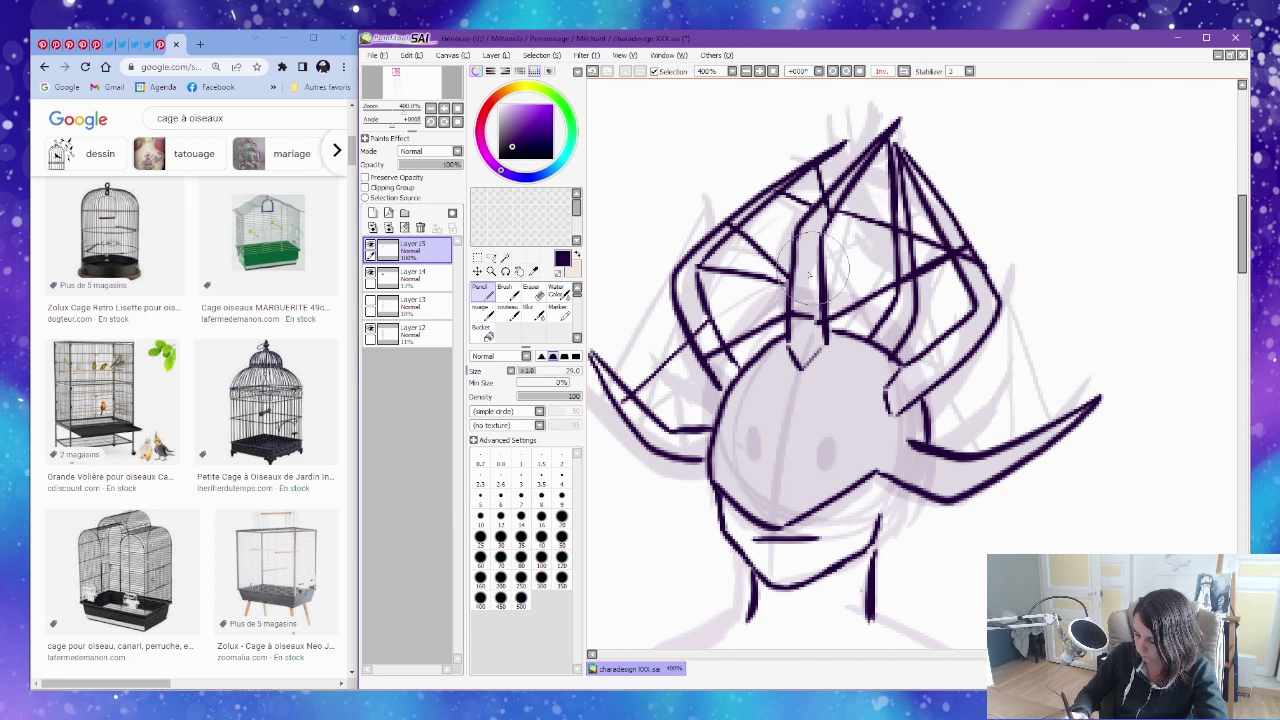
left_click_drag(790, 282, 936, 178)
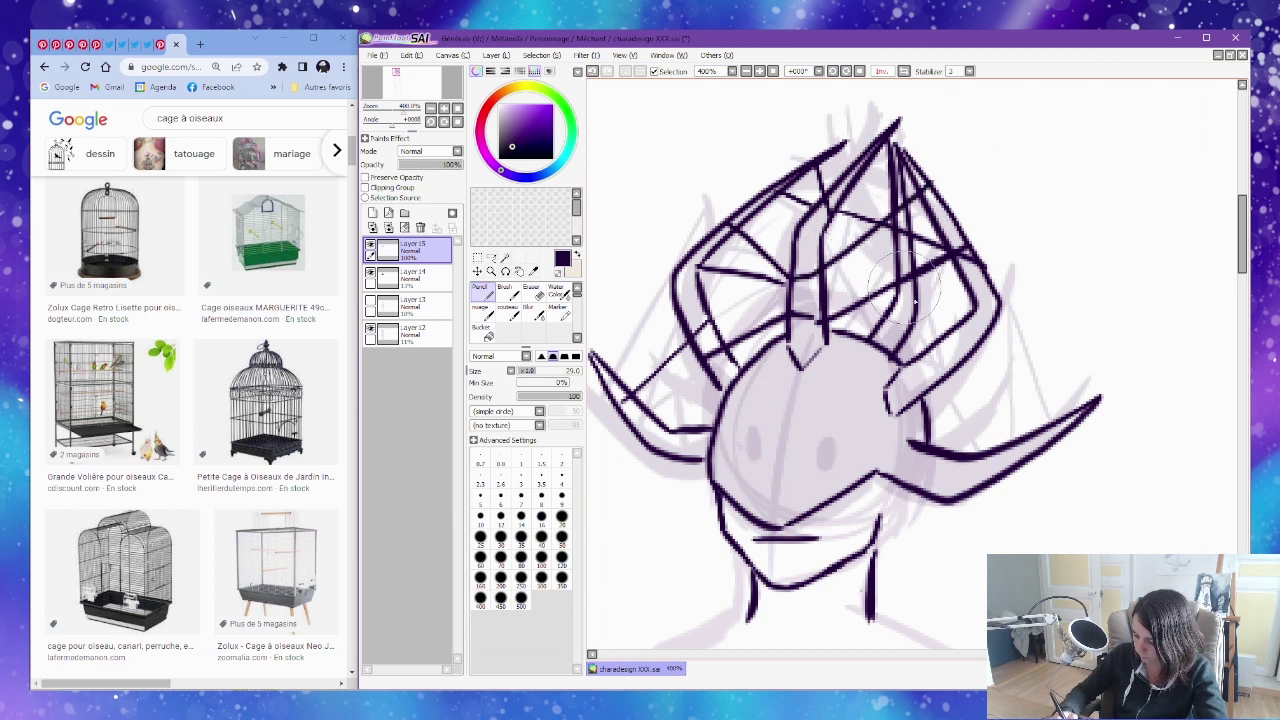
mouse_move(820, 293)
left_mouse_down()
mouse_move(882, 320)
mouse_move(947, 325)
mouse_move(972, 352)
left_mouse_up()
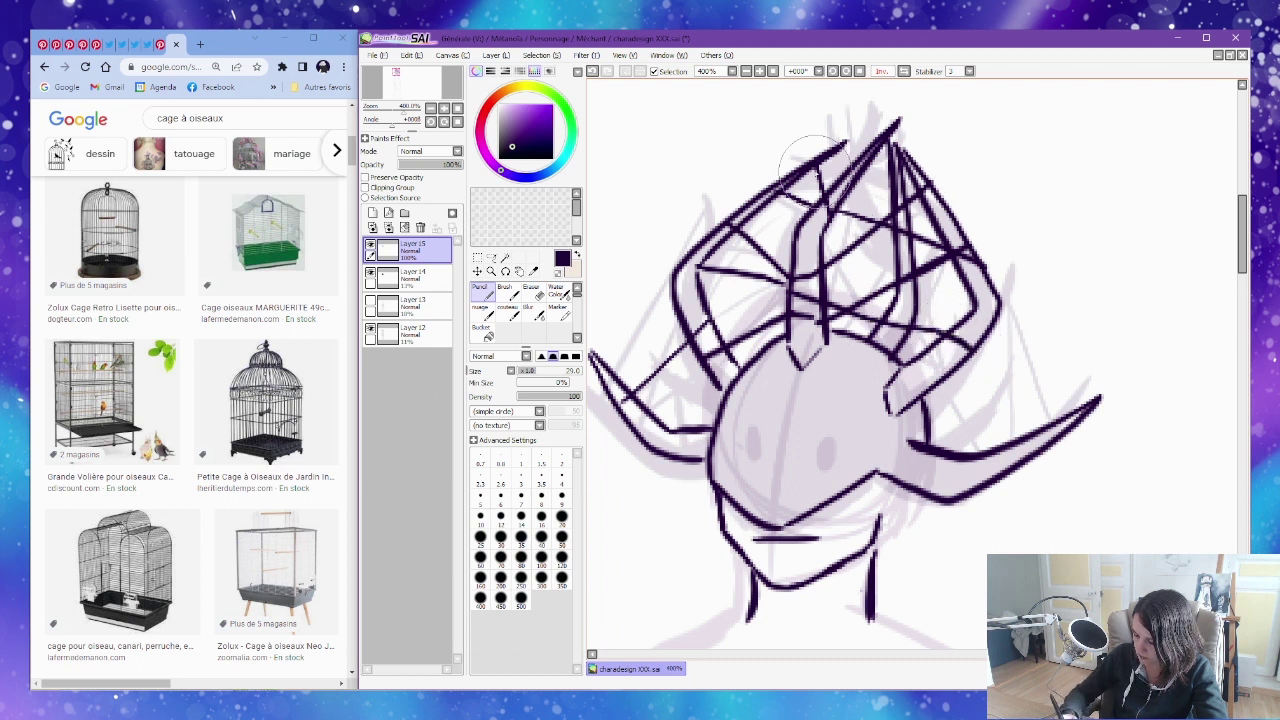
left_click_drag(800, 188, 893, 220)
left_click_drag(690, 340, 935, 197)
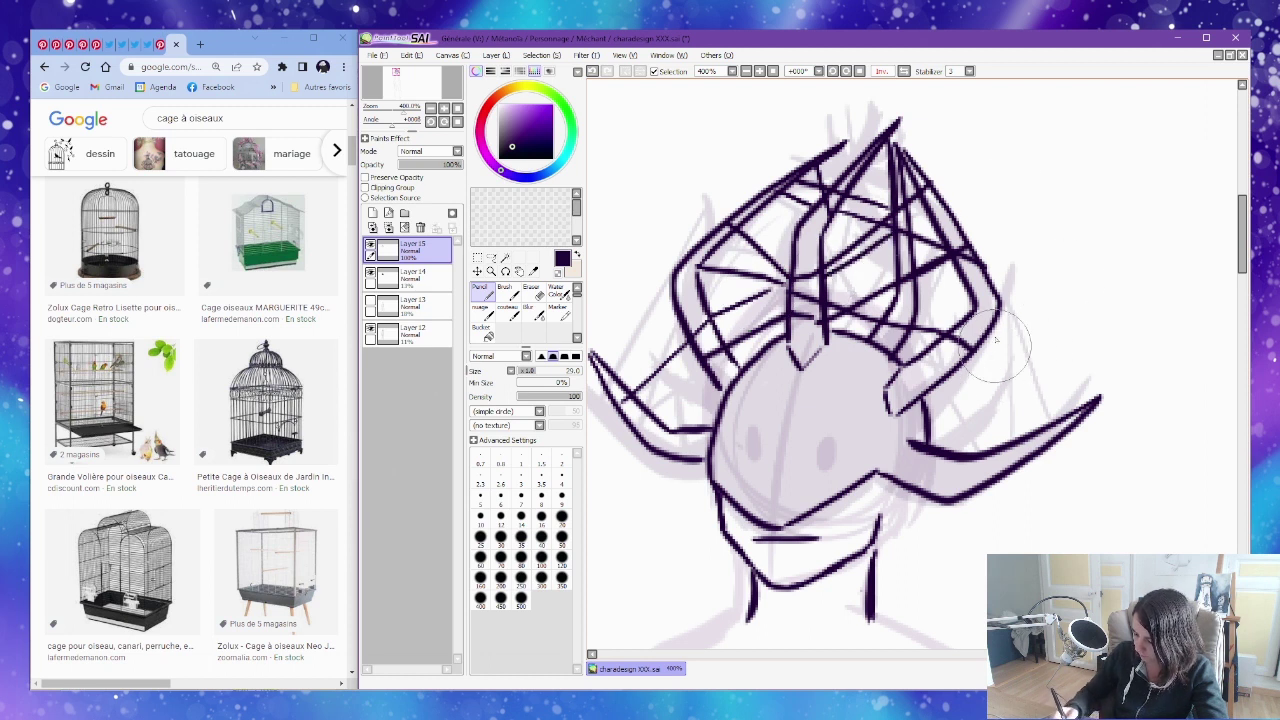
Draw four struts running from the right bent horn down to the right side horn.
left_click_drag(995, 318, 1058, 418)
left_click_drag(988, 326, 1023, 443)
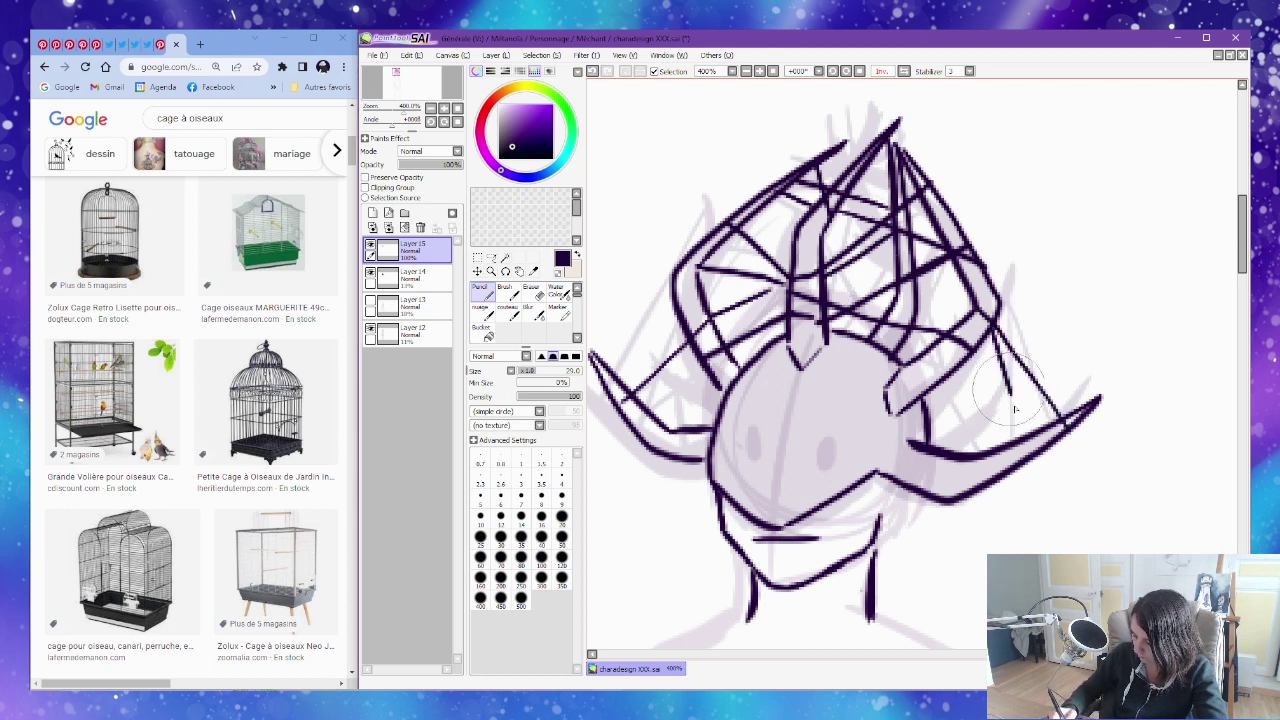
left_click_drag(965, 335, 995, 438)
left_click_drag(955, 368, 958, 498)
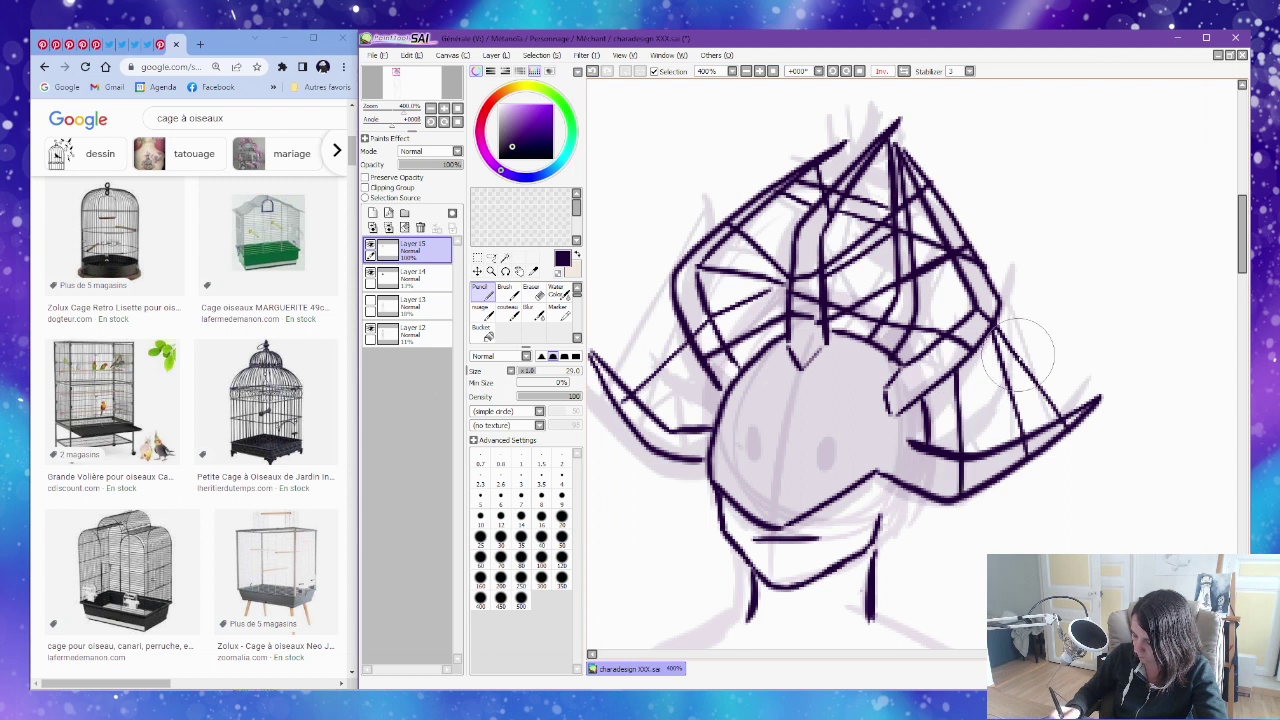
Add struts around the left bent horn, including one from the left side horn's tip, and check the whole headdress at 150% zoom.
mouse_move(690, 455)
left_mouse_down()
mouse_move(715, 395)
mouse_move(705, 355)
left_mouse_up()
left_click_drag(685, 315, 745, 362)
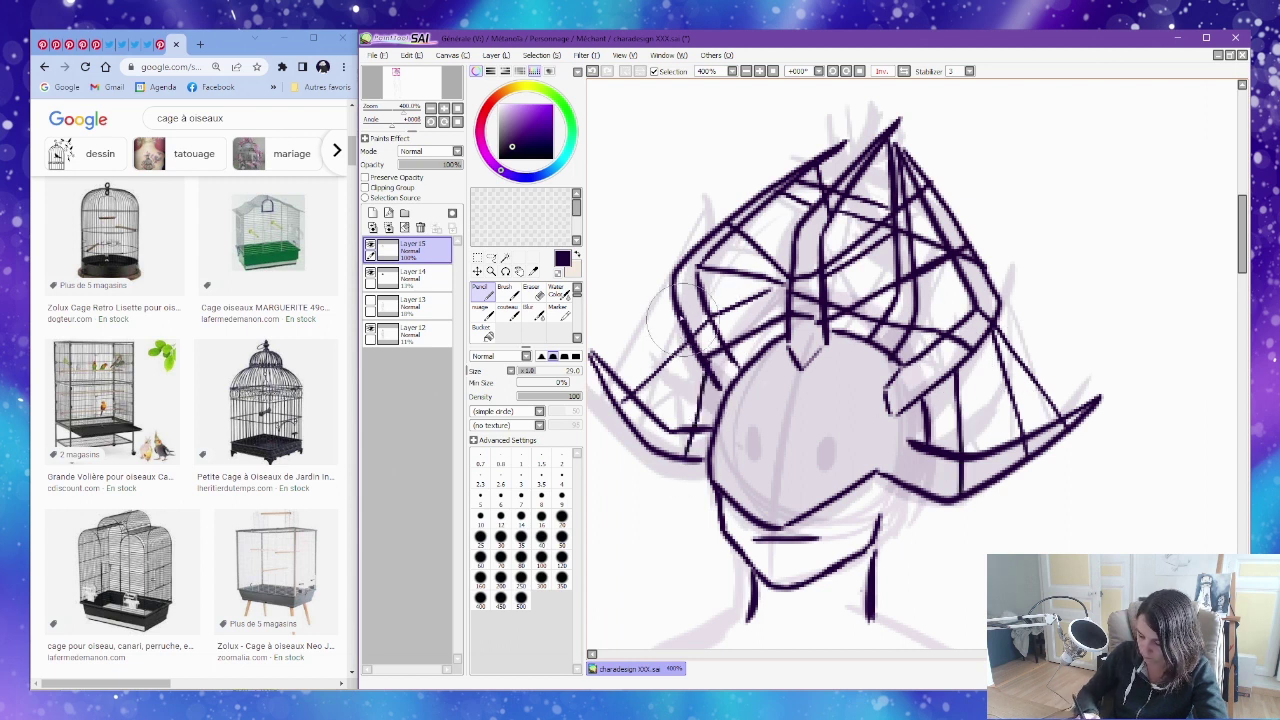
left_click_drag(600, 350, 690, 272)
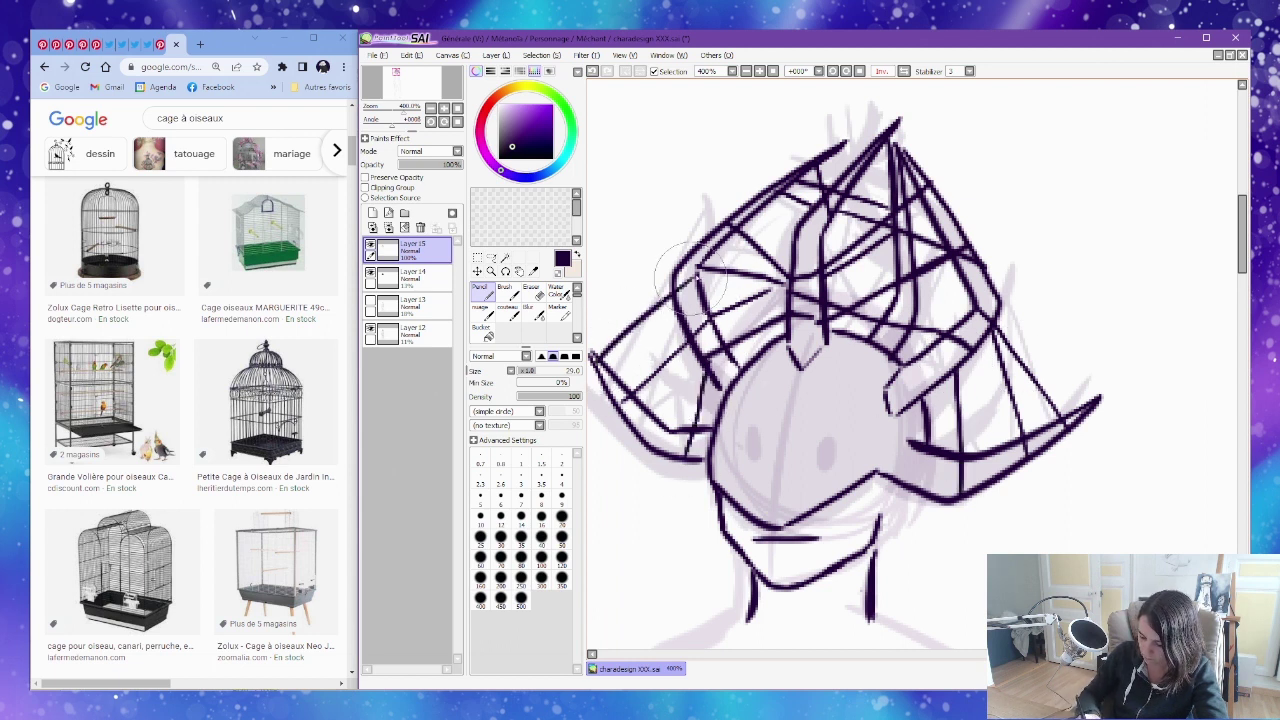
left_click(947, 307, "ctrl+alt")
left_click(947, 307, "ctrl+alt")
left_click(955, 305, "ctrl+alt")
left_click_drag(1062, 330, 1000, 294)
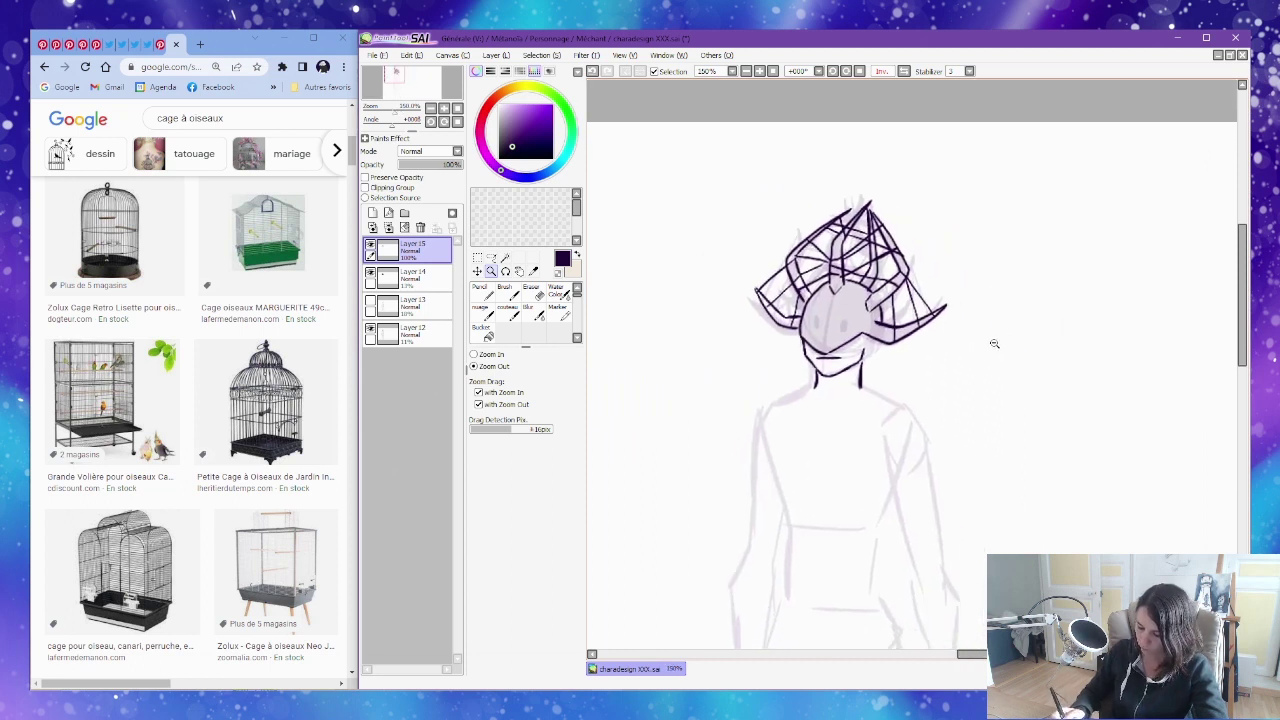
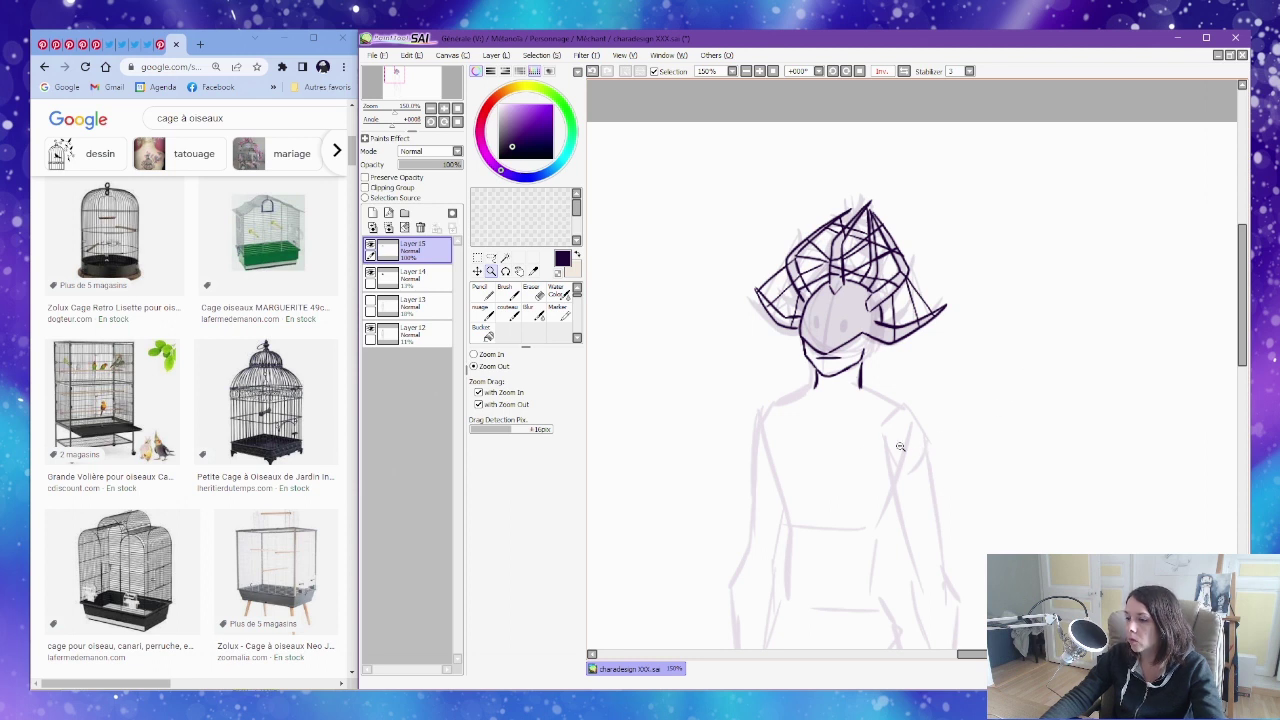
Switch to the Chrome browser and search Google for "dark soul casque" in a new tab.
key("alt+Tab")
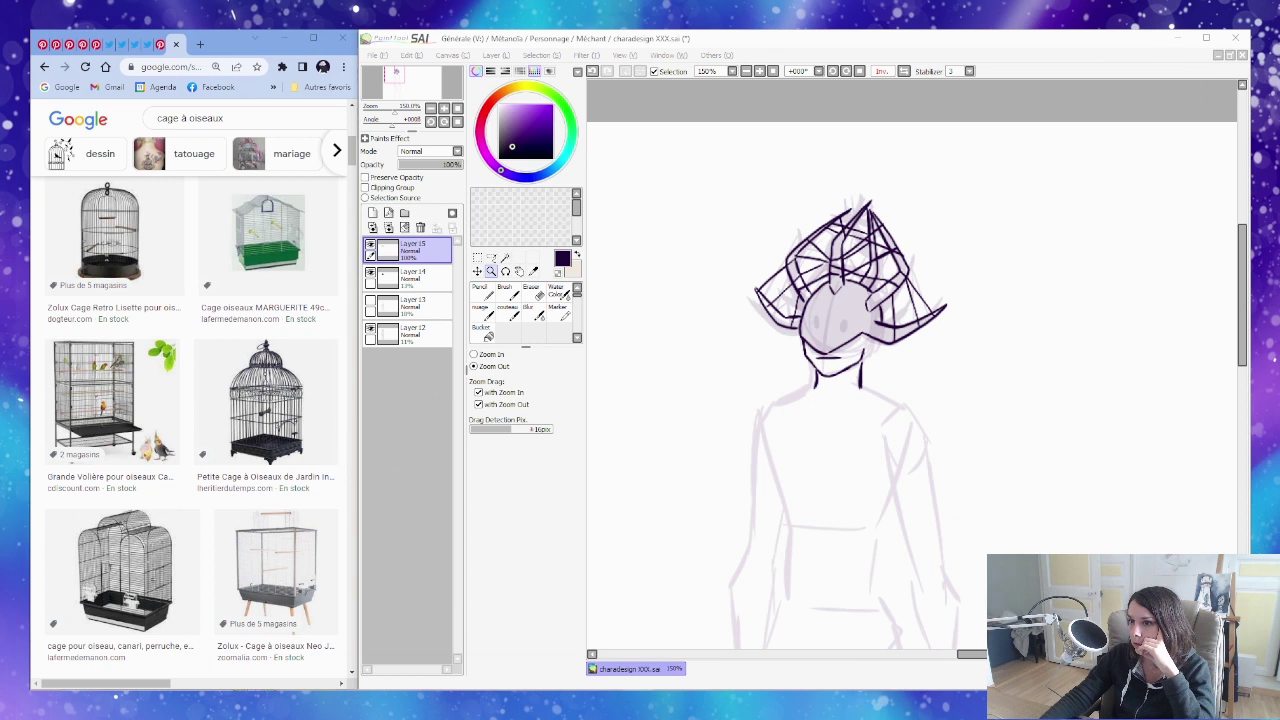
left_click(73, 45)
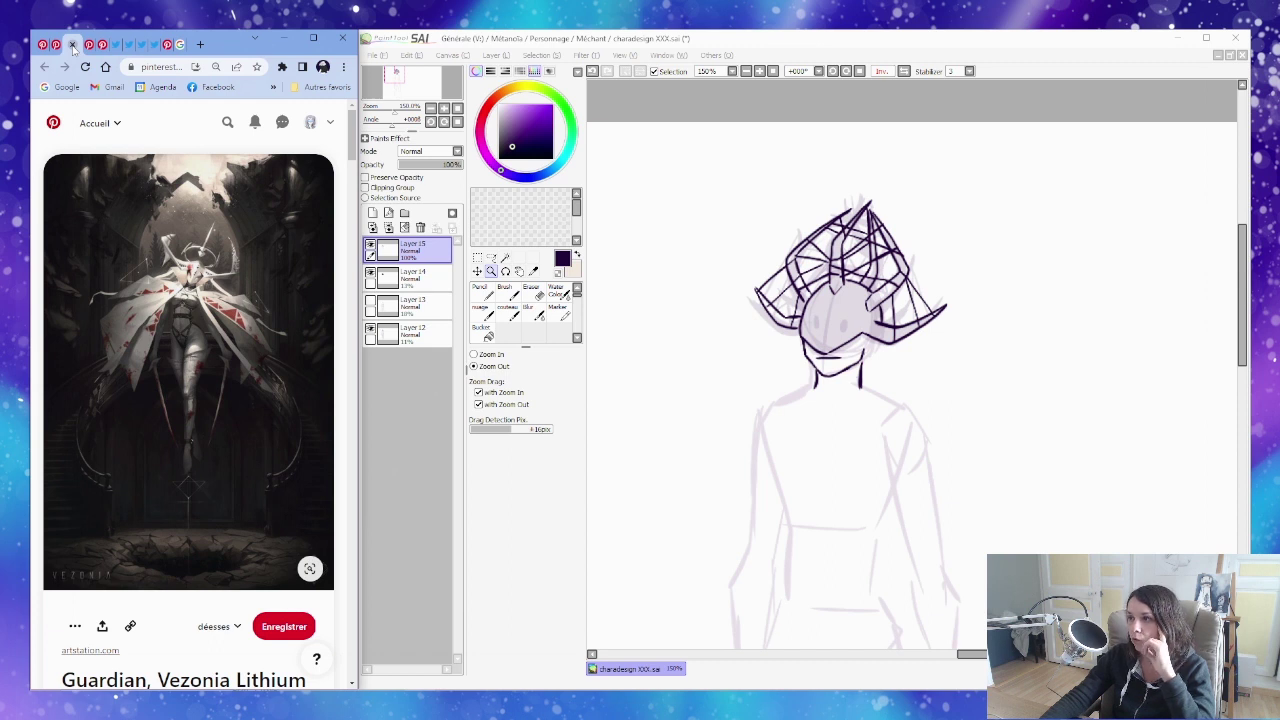
left_click(200, 44)
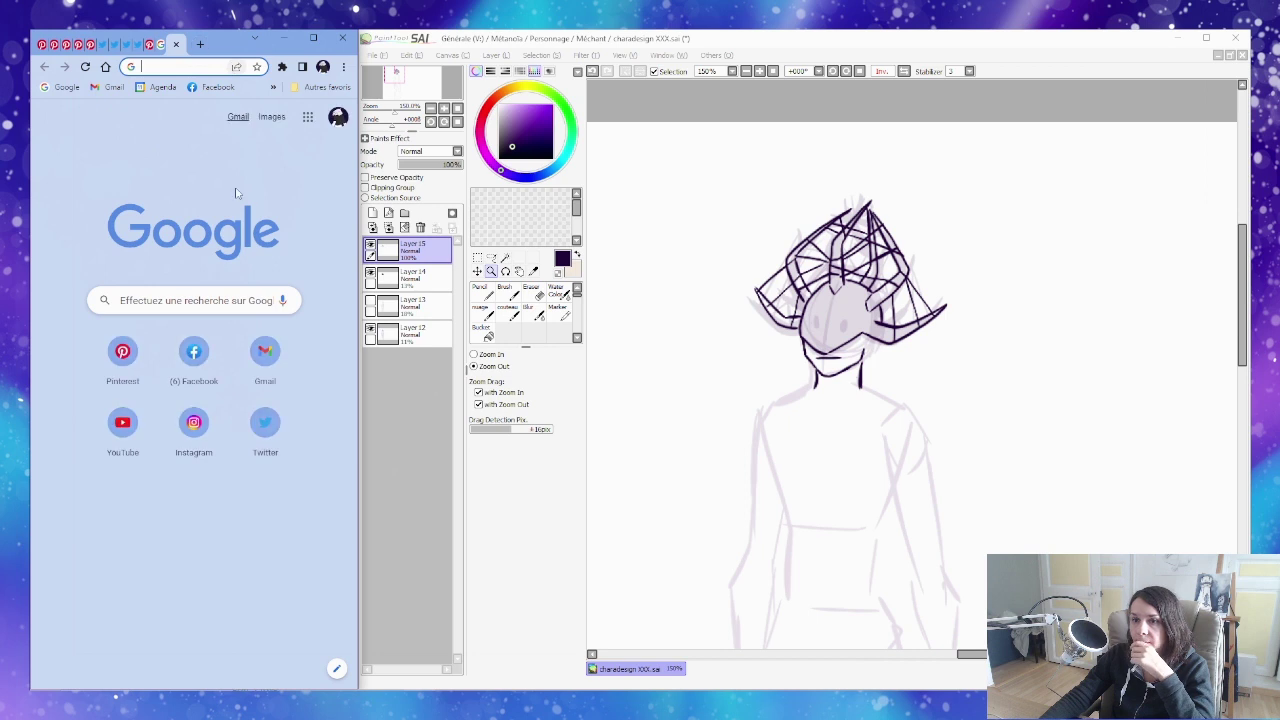
left_click(235, 298)
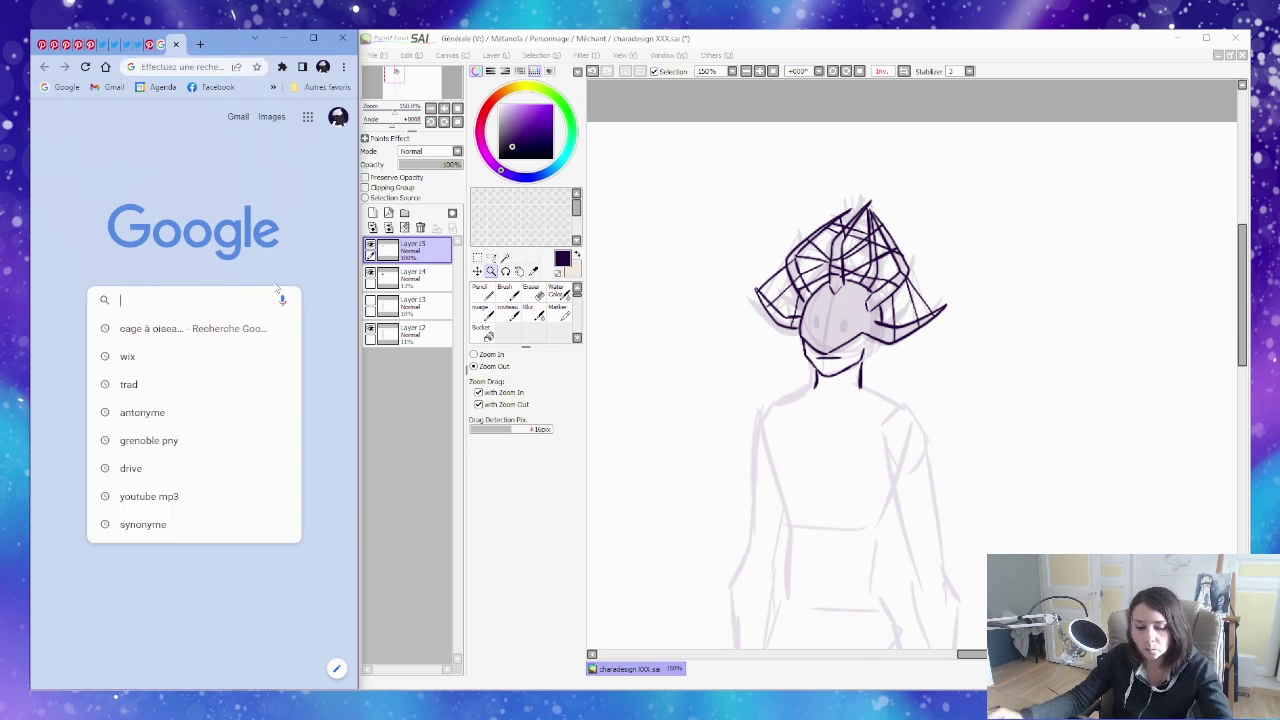
type("dark so")
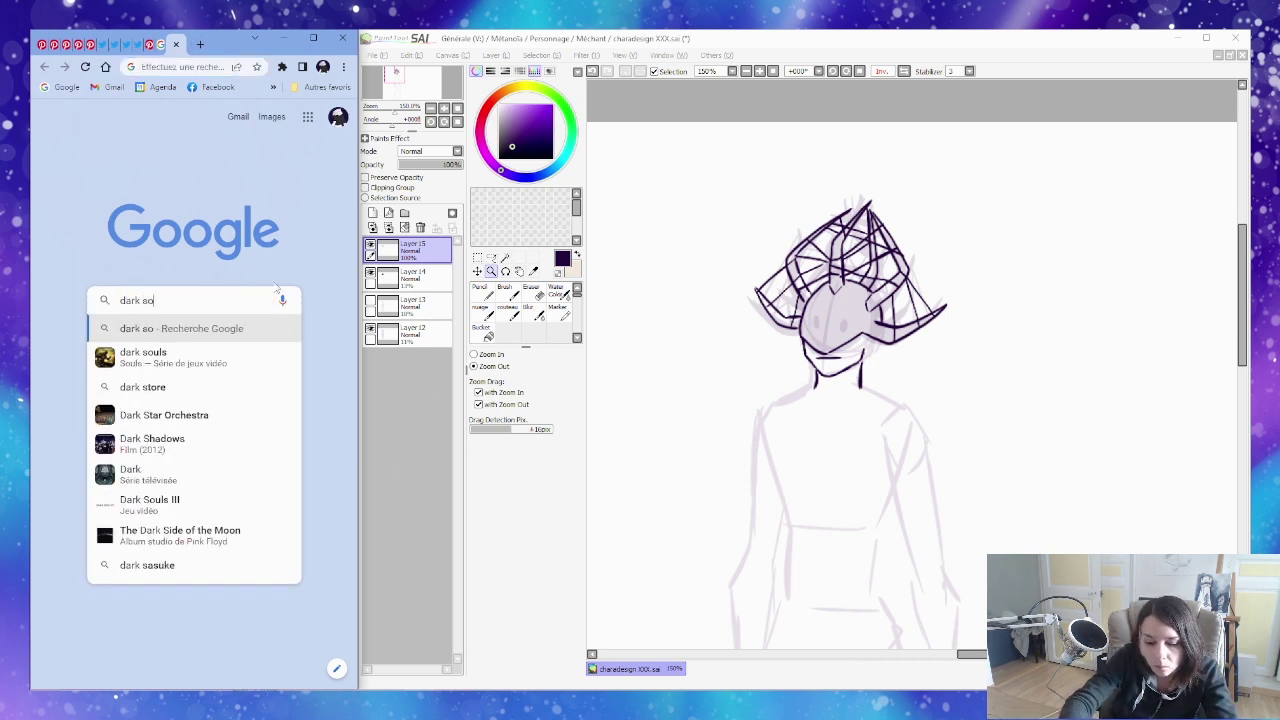
type("ul casque")
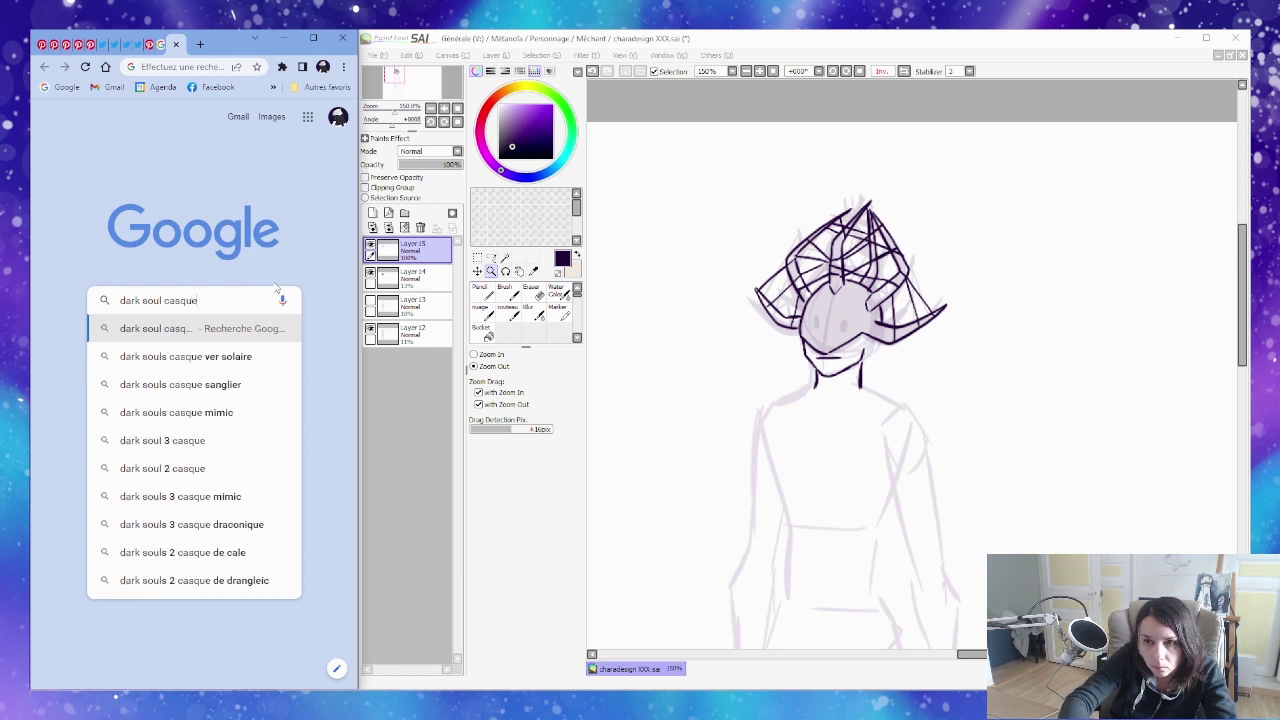
key("Return")
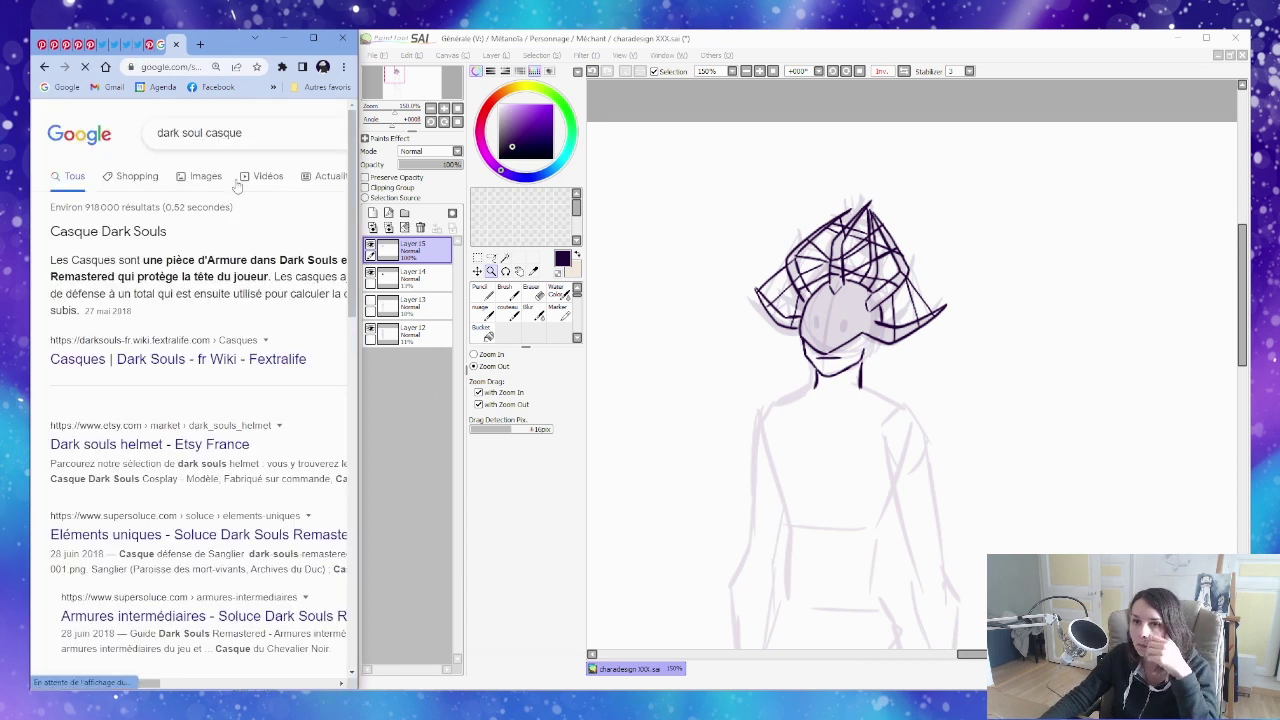
Enlarge the browser window and search Google Images for "elden ring casque".
left_click(313, 38)
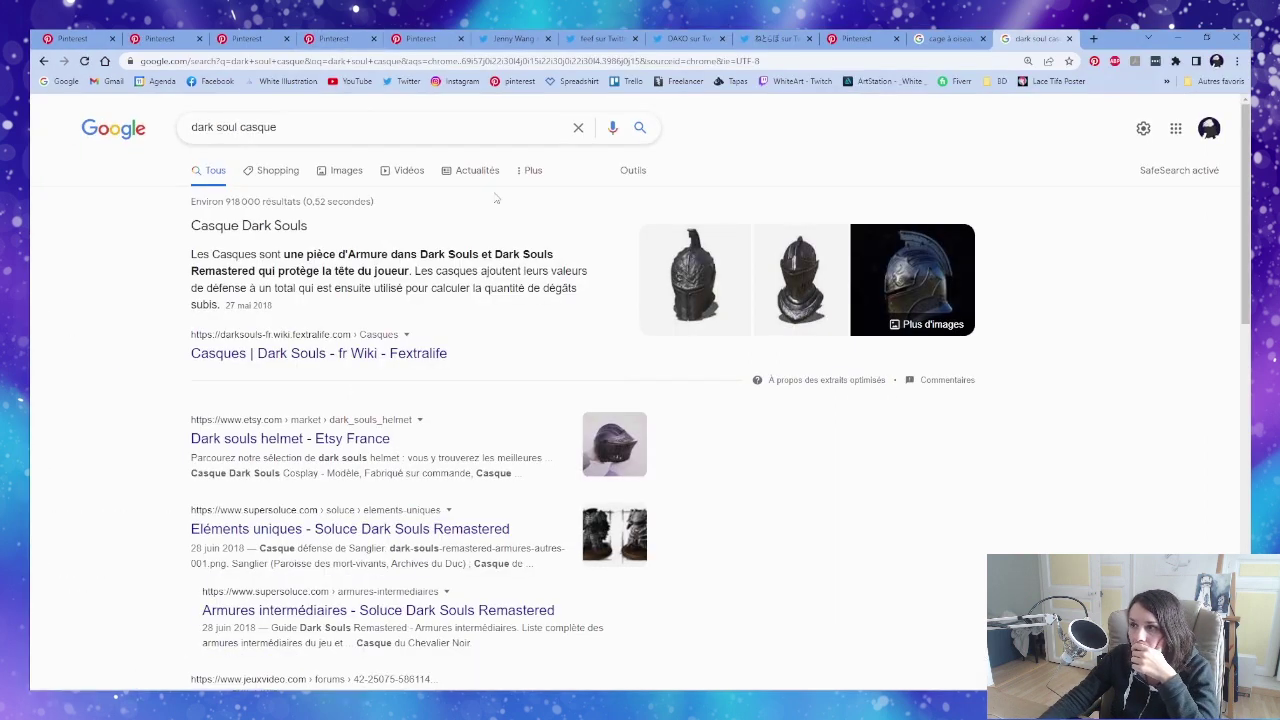
left_click_drag(237, 127, 190, 127)
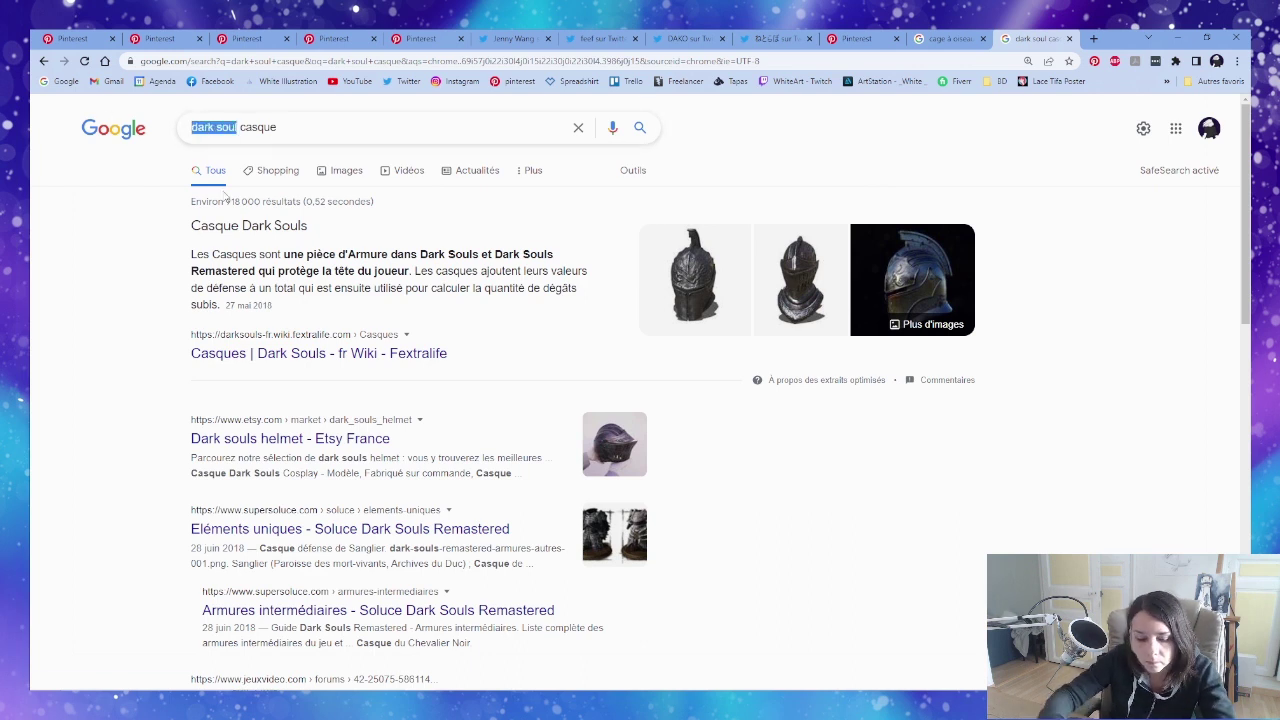
type("elden ring")
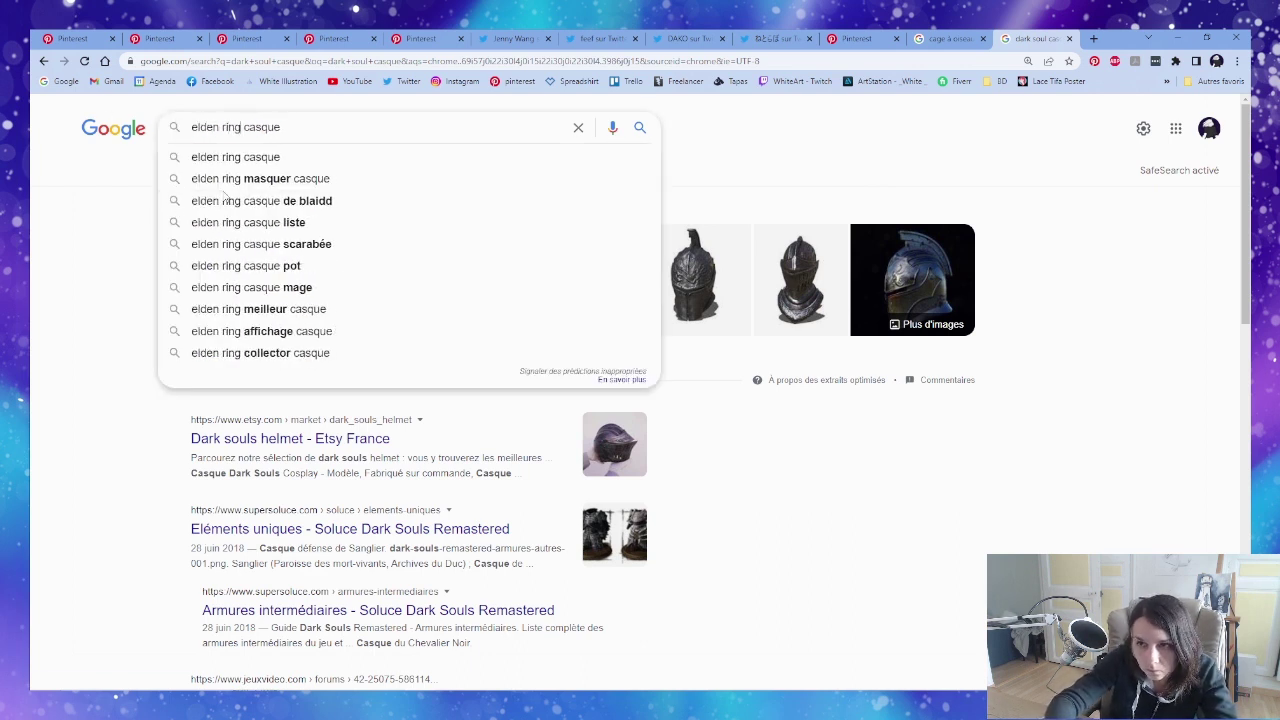
key("Return")
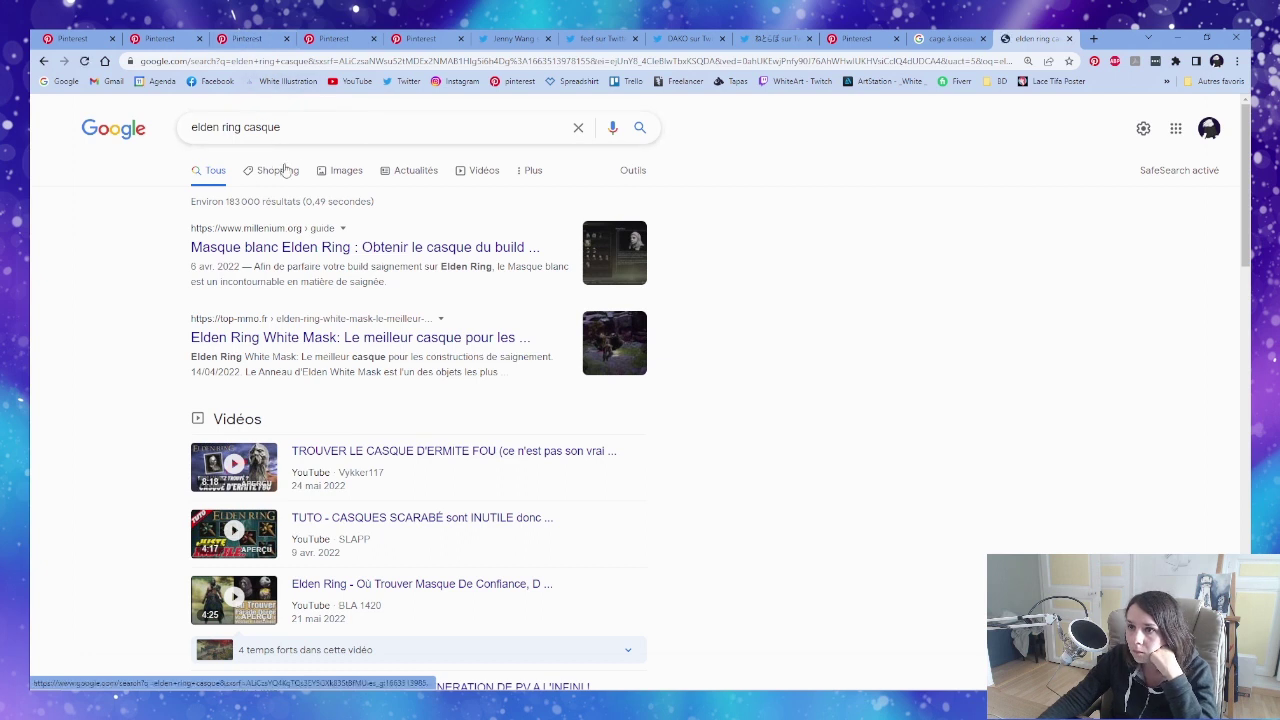
left_click(340, 172)
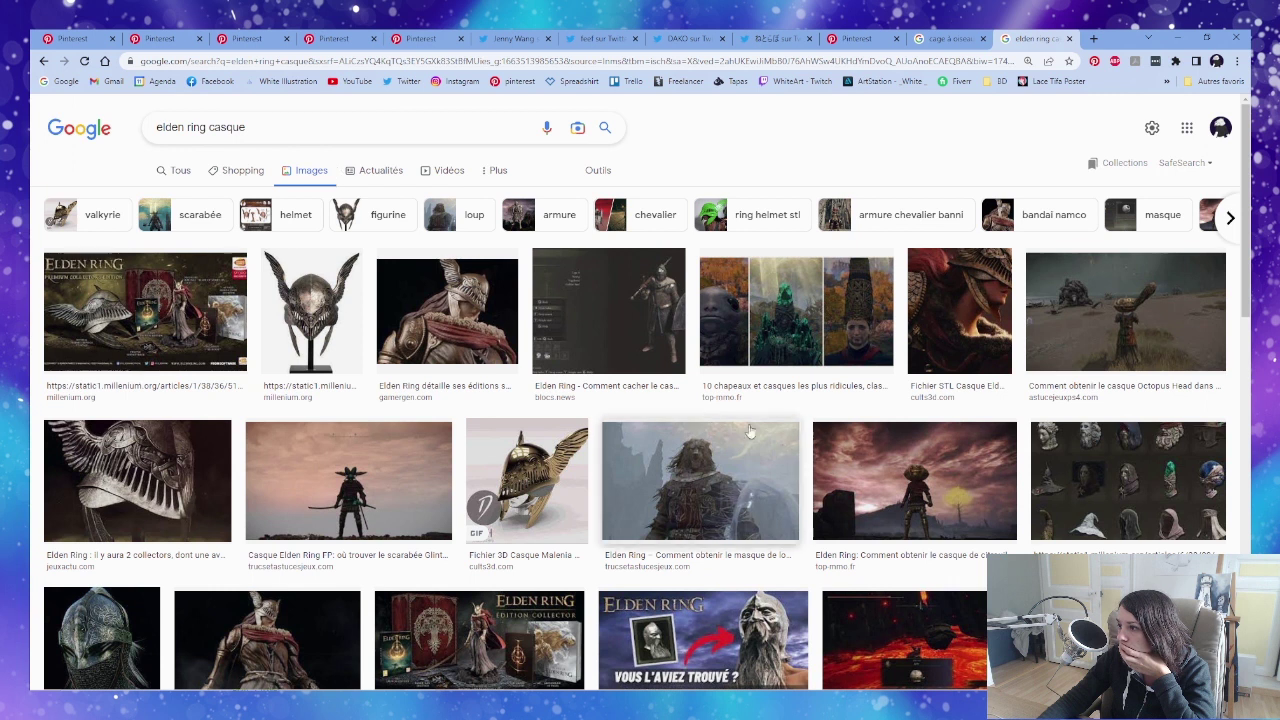
Open the Millenium Elden Ring armour guide from the helmet grid image and examine the armour sets it presents.
left_click(1092, 460)
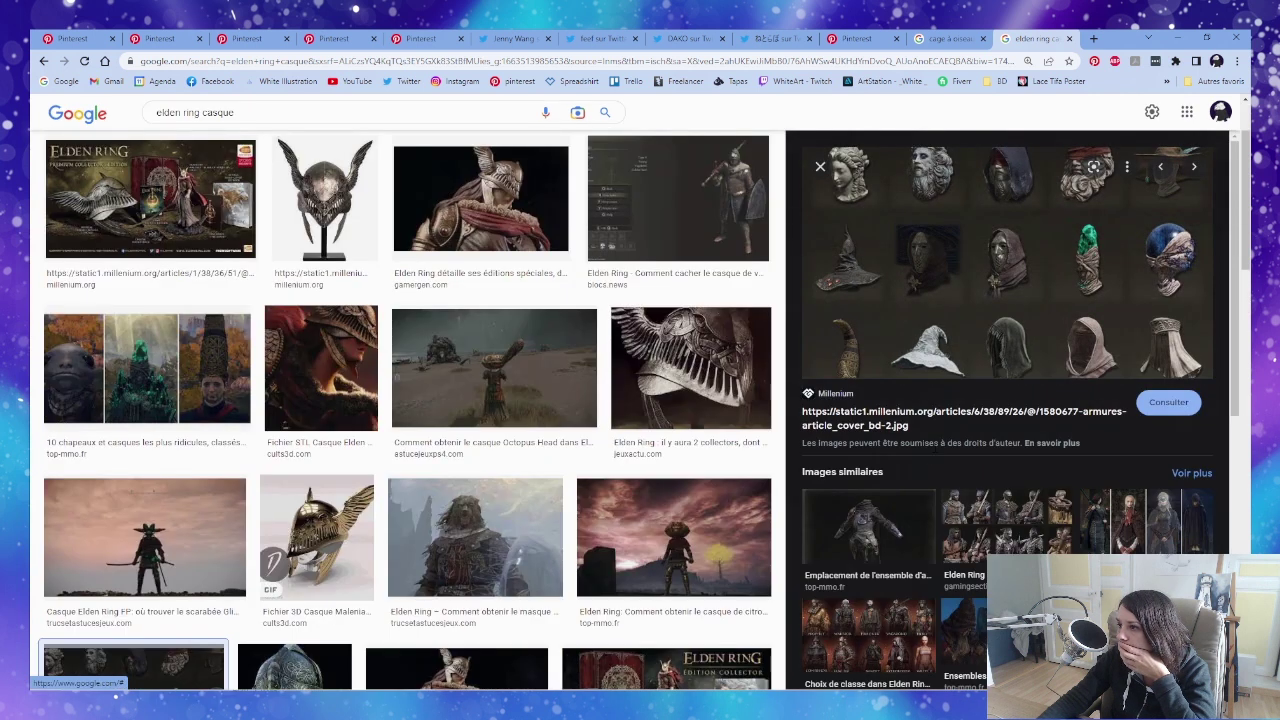
left_click(952, 333)
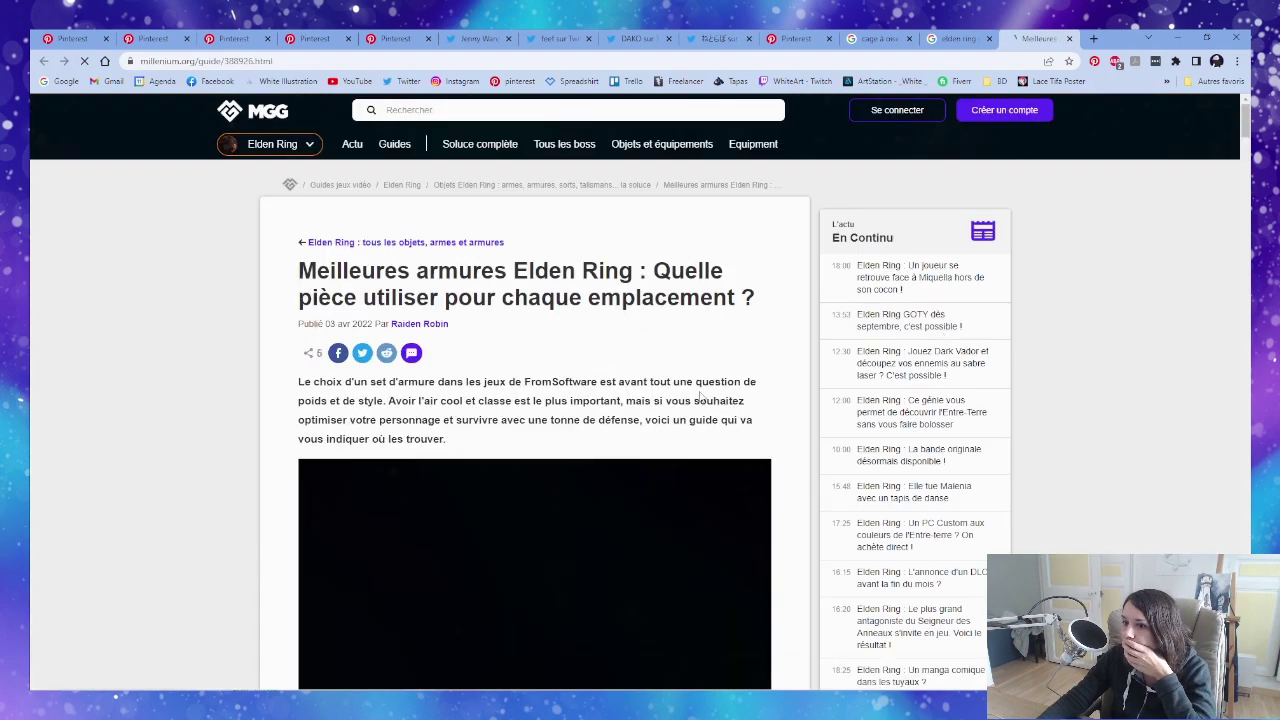
scroll(669, 412, "down", 5)
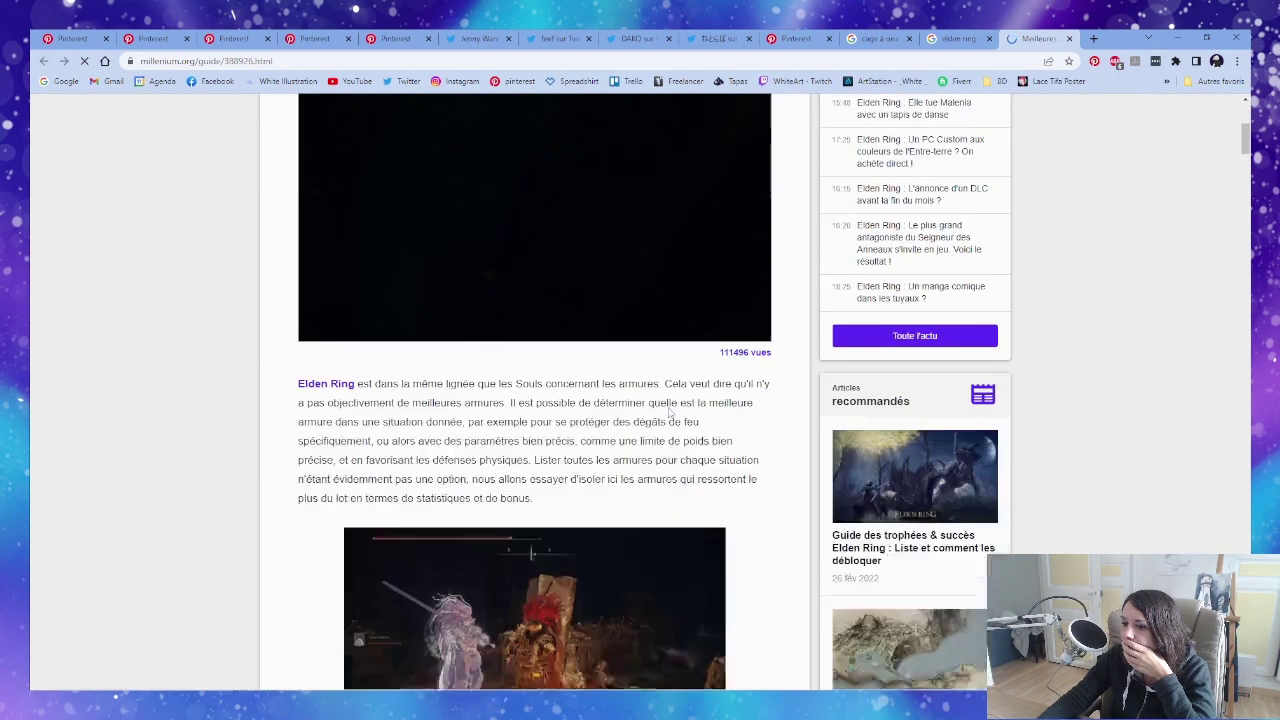
scroll(669, 412, "down", 12)
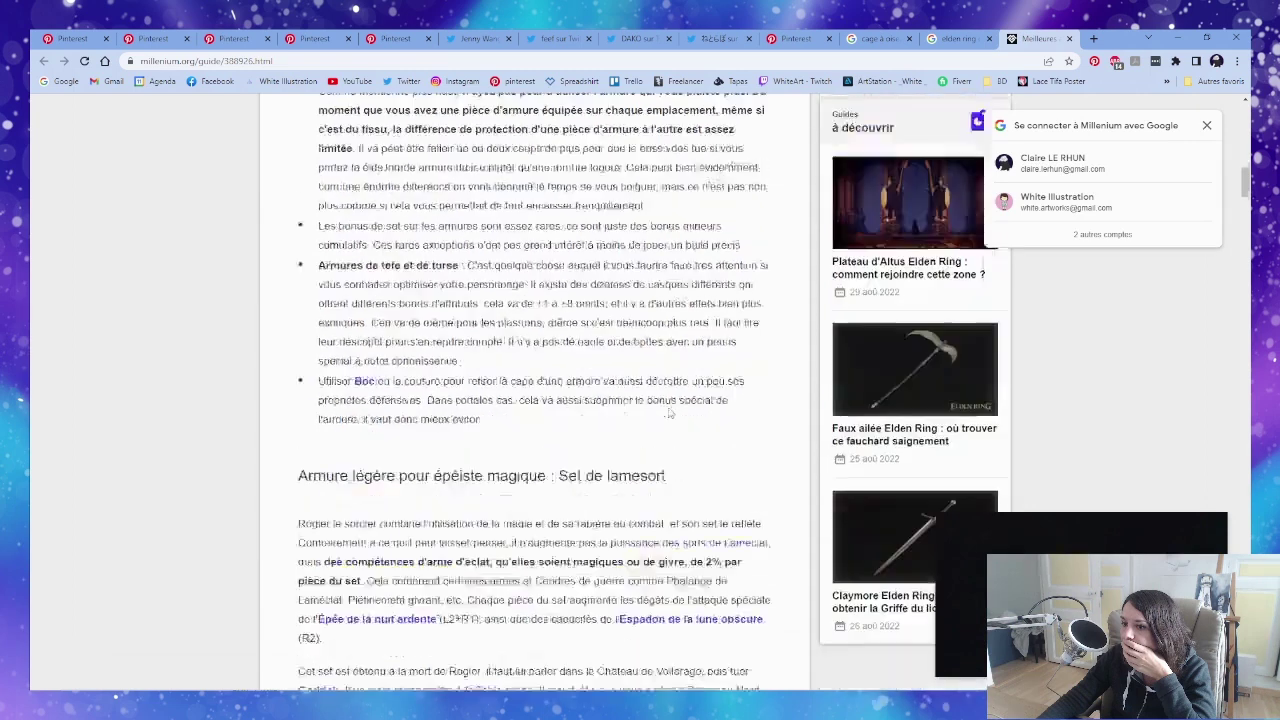
scroll(669, 410, "down", 8)
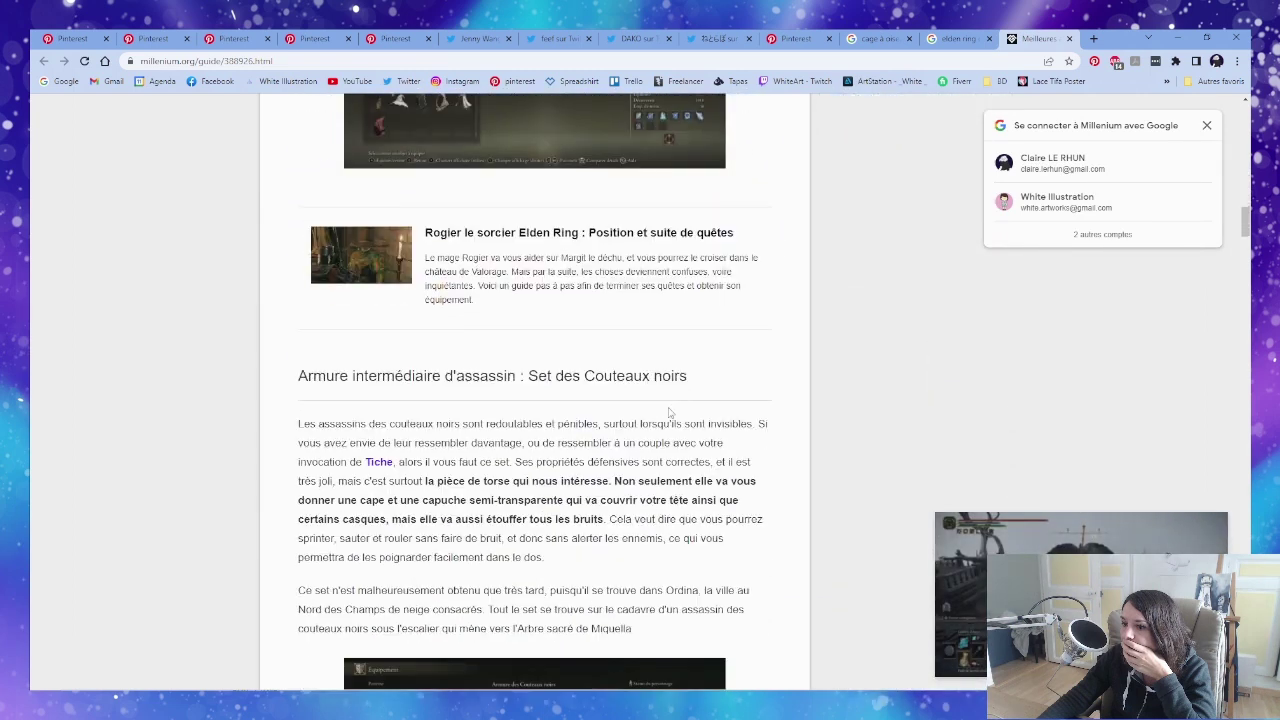
scroll(669, 412, "down", 8)
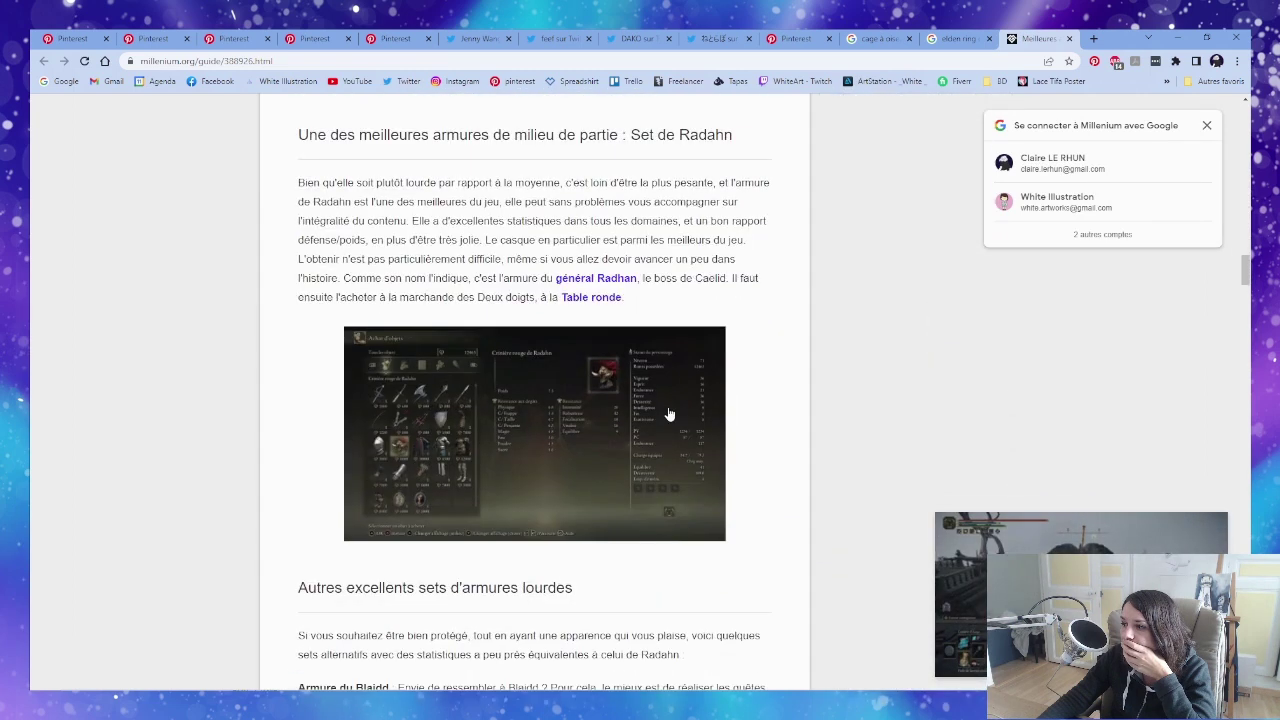
scroll(669, 413, "down", 8)
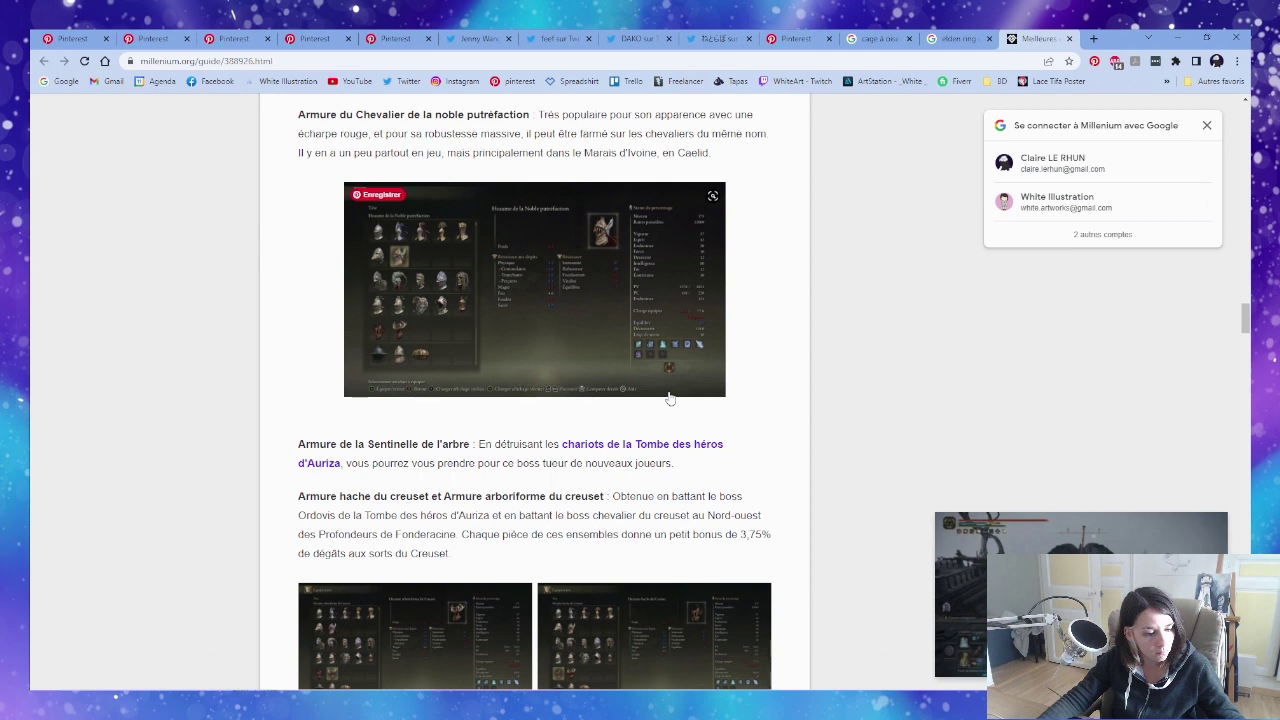
scroll(669, 398, "down", 11)
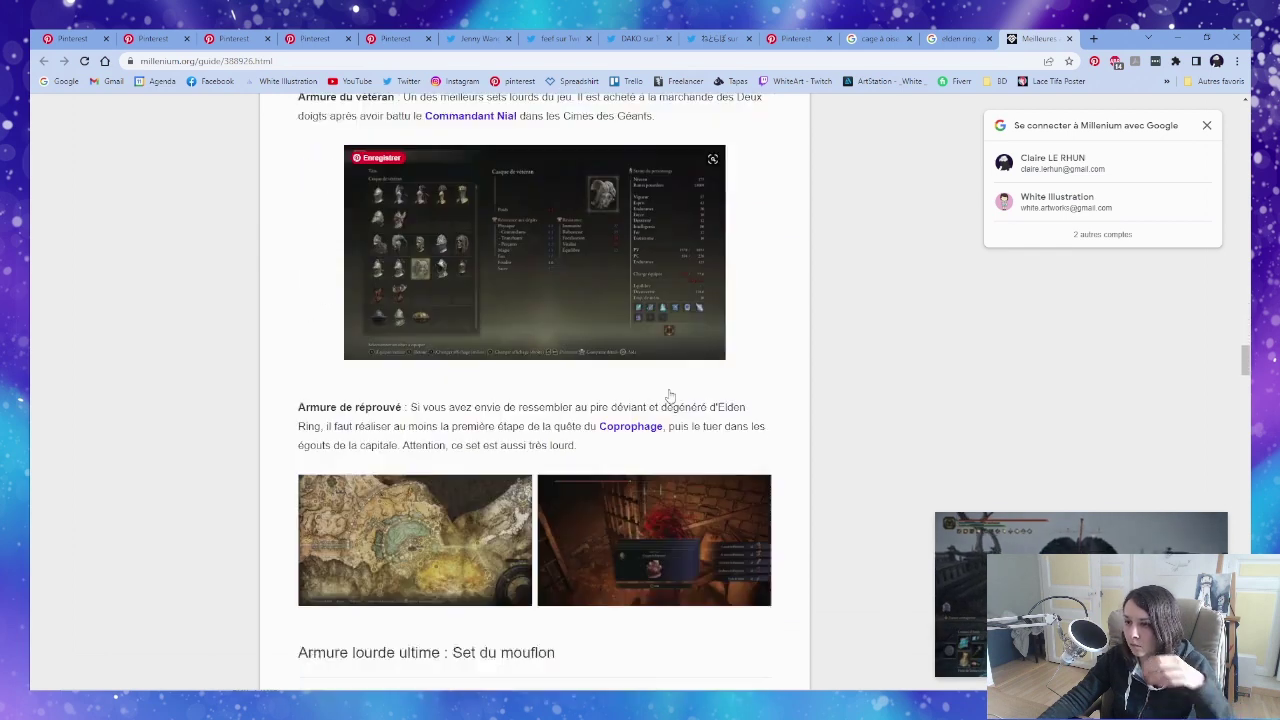
scroll(670, 397, "down", 14)
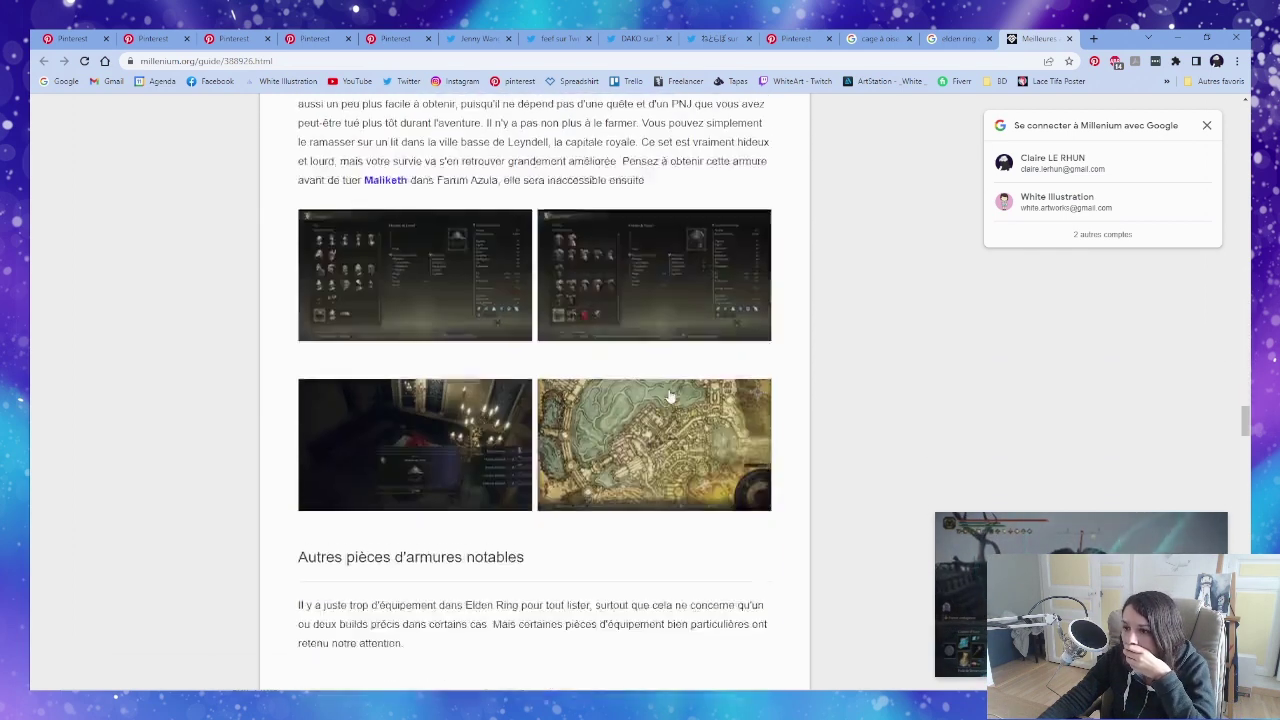
Examine the individual hats and masks in the guide's section on notable armour pieces, and close the guide.
scroll(670, 397, "down", 5)
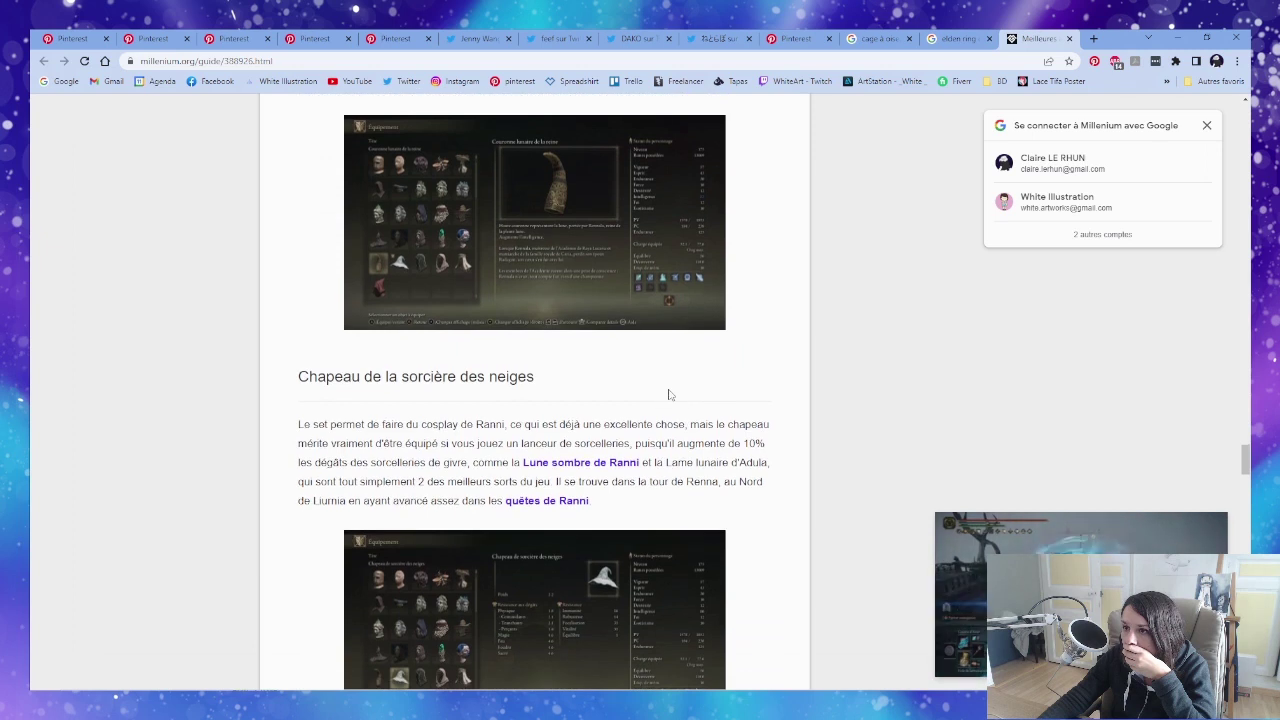
scroll(669, 395, "down", 1)
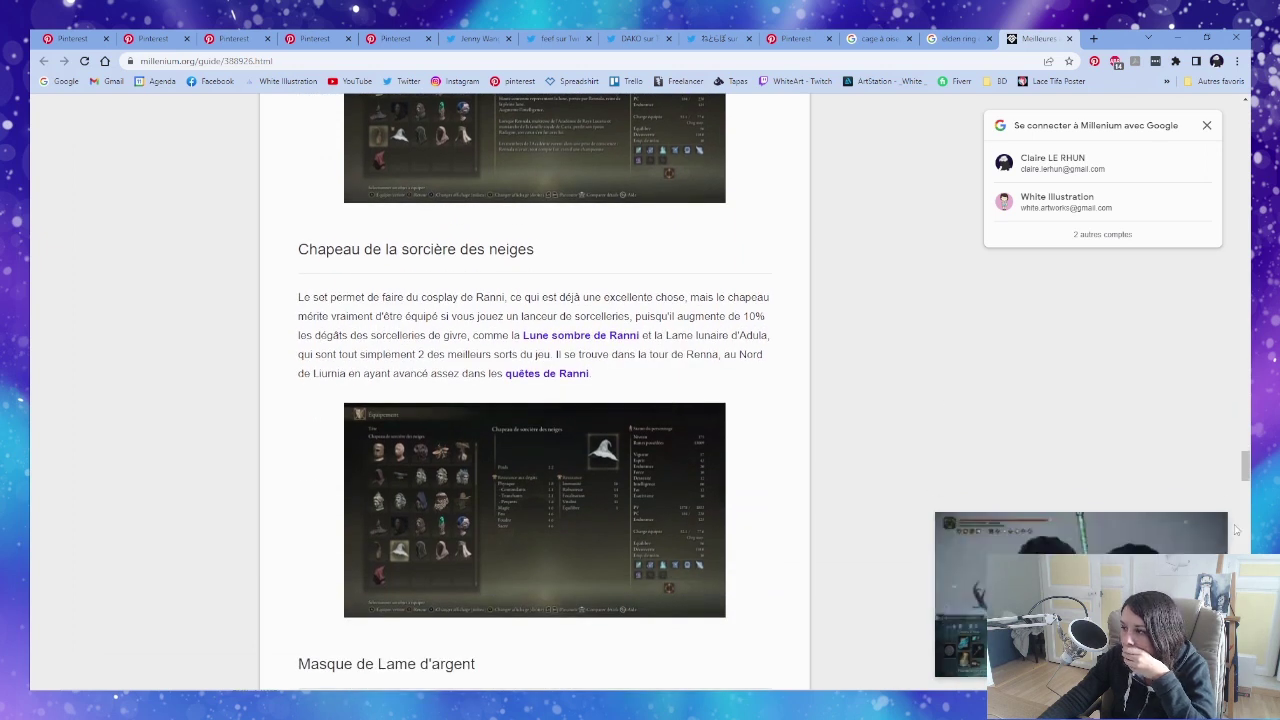
scroll(731, 488, "down", 1)
scroll(731, 488, "down", 5)
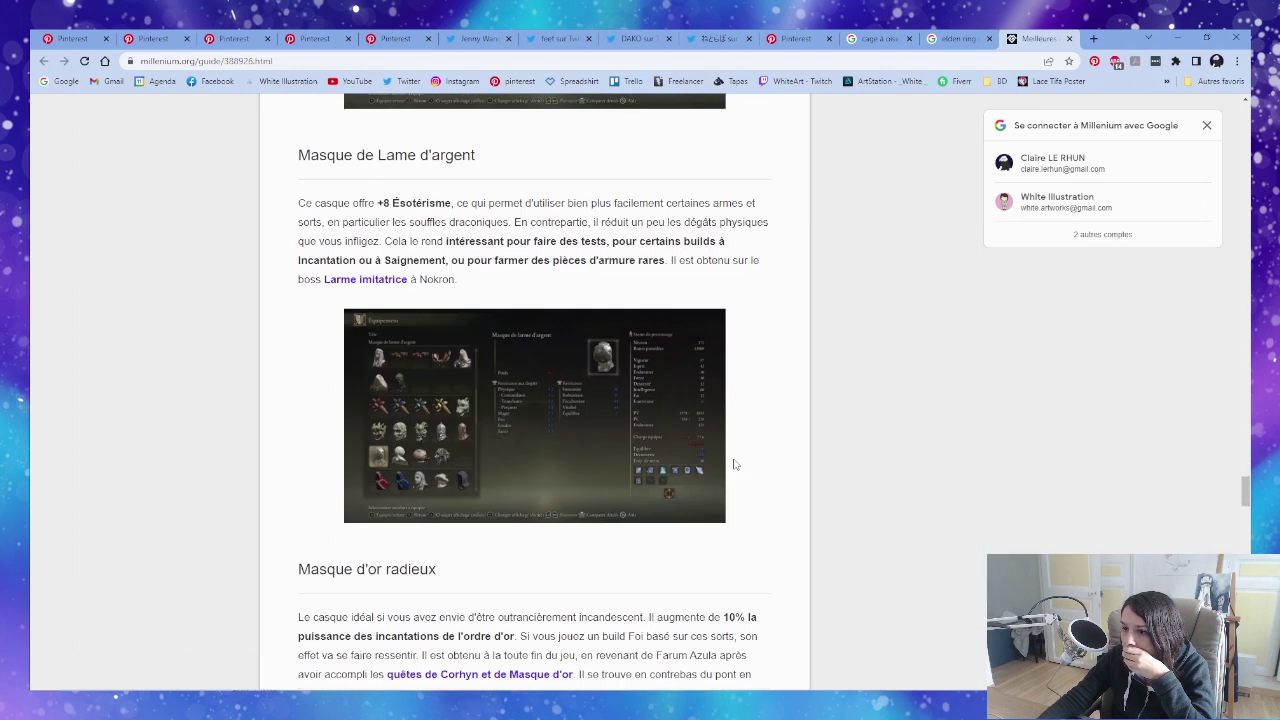
scroll(733, 463, "down", 8)
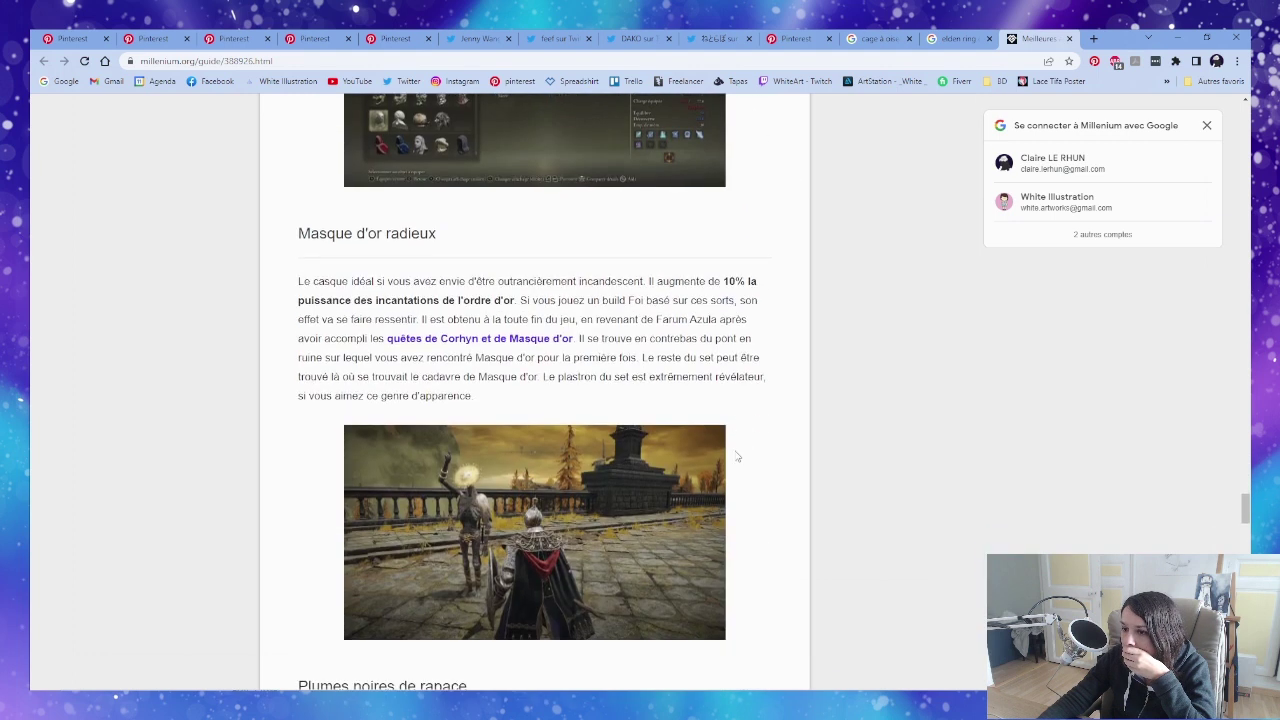
scroll(735, 457, "down", 8)
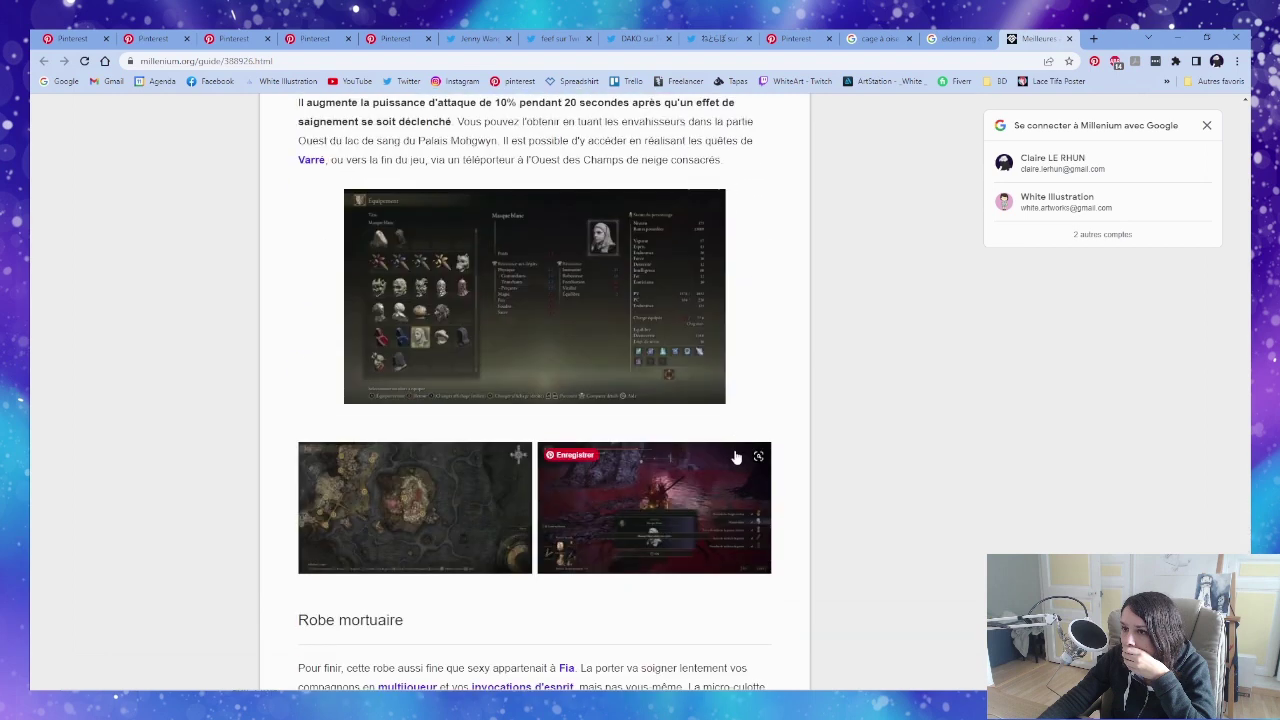
scroll(735, 457, "down", 10)
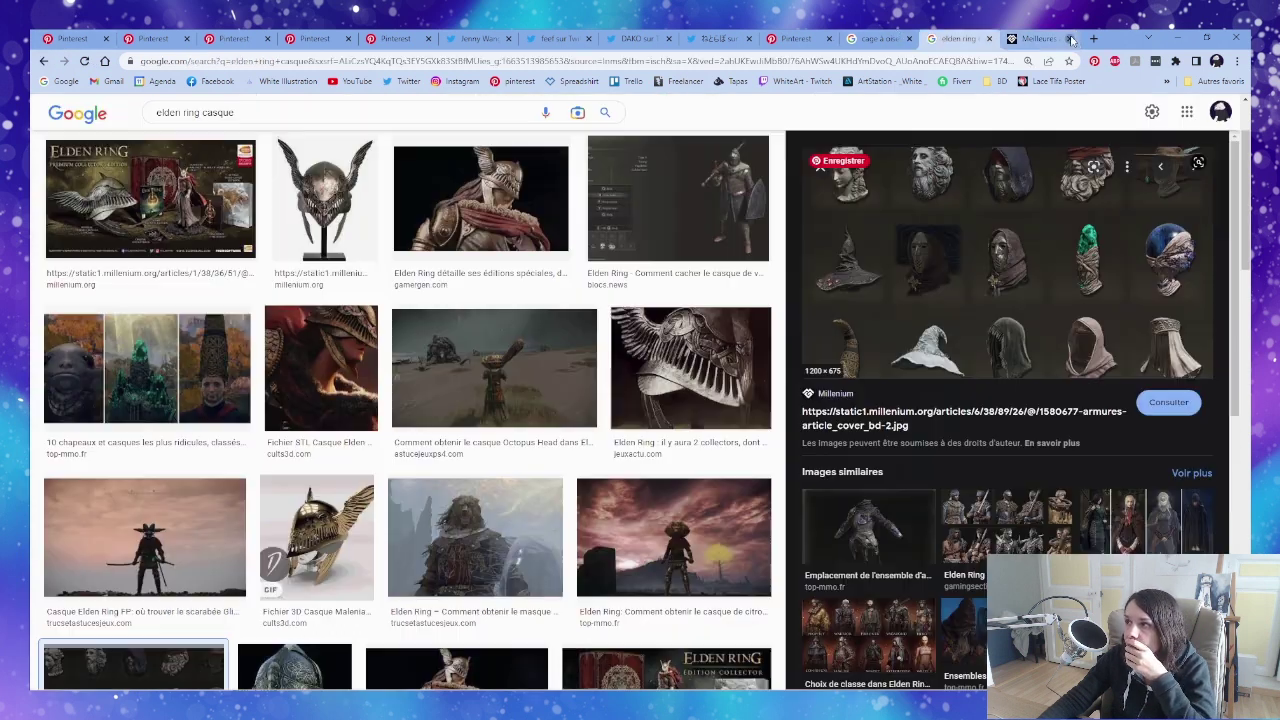
left_click(1069, 38)
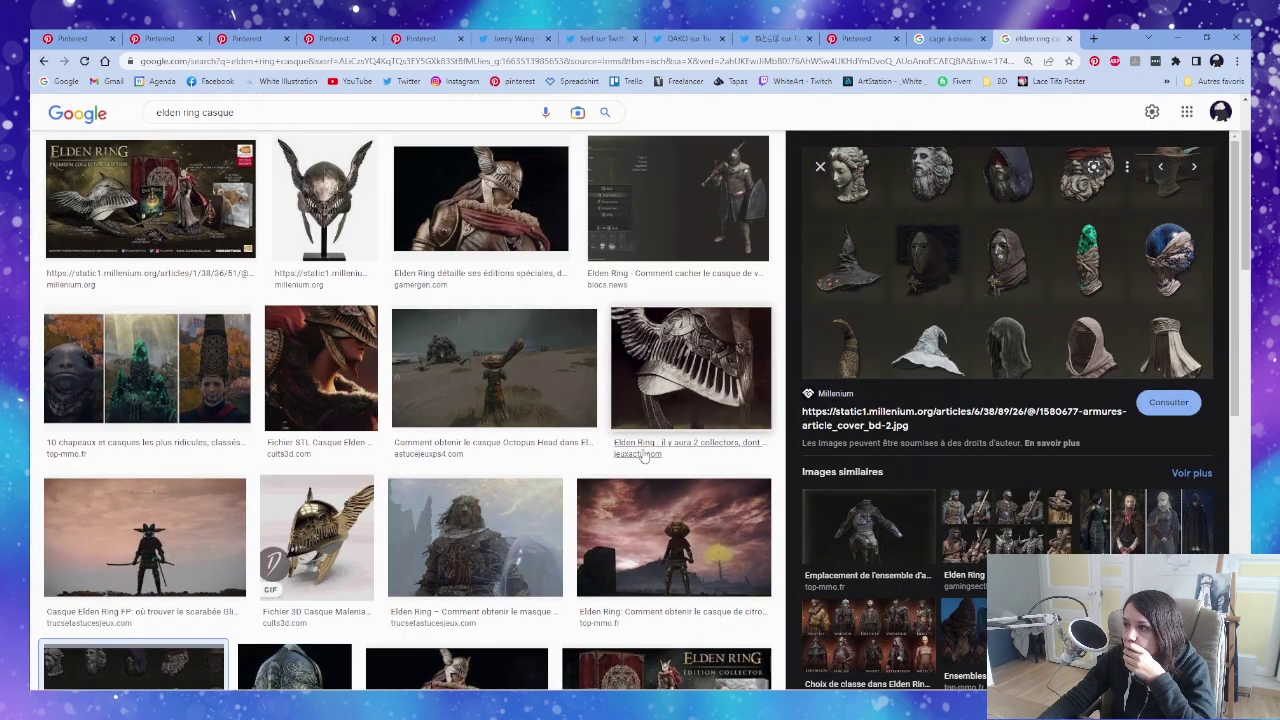
Look through the remaining "elden ring casque" image results for helmet and headdress shapes.
scroll(645, 455, "down", 5)
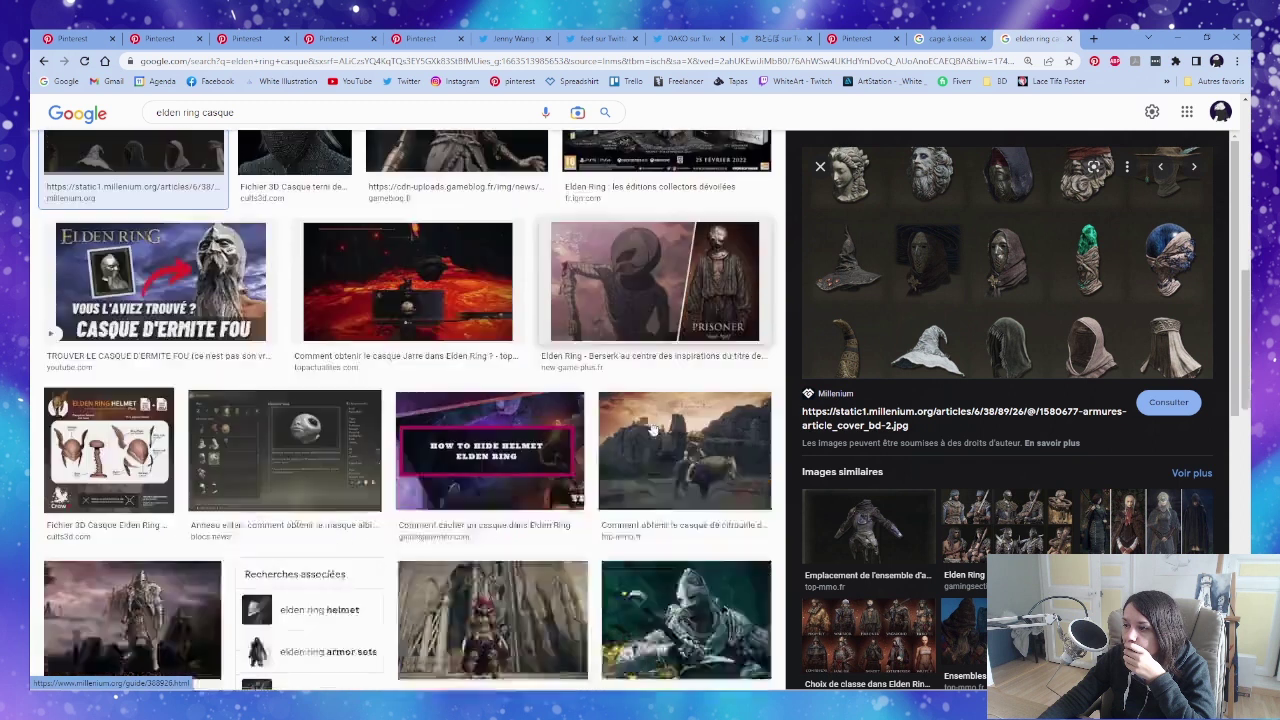
scroll(652, 428, "down", 2)
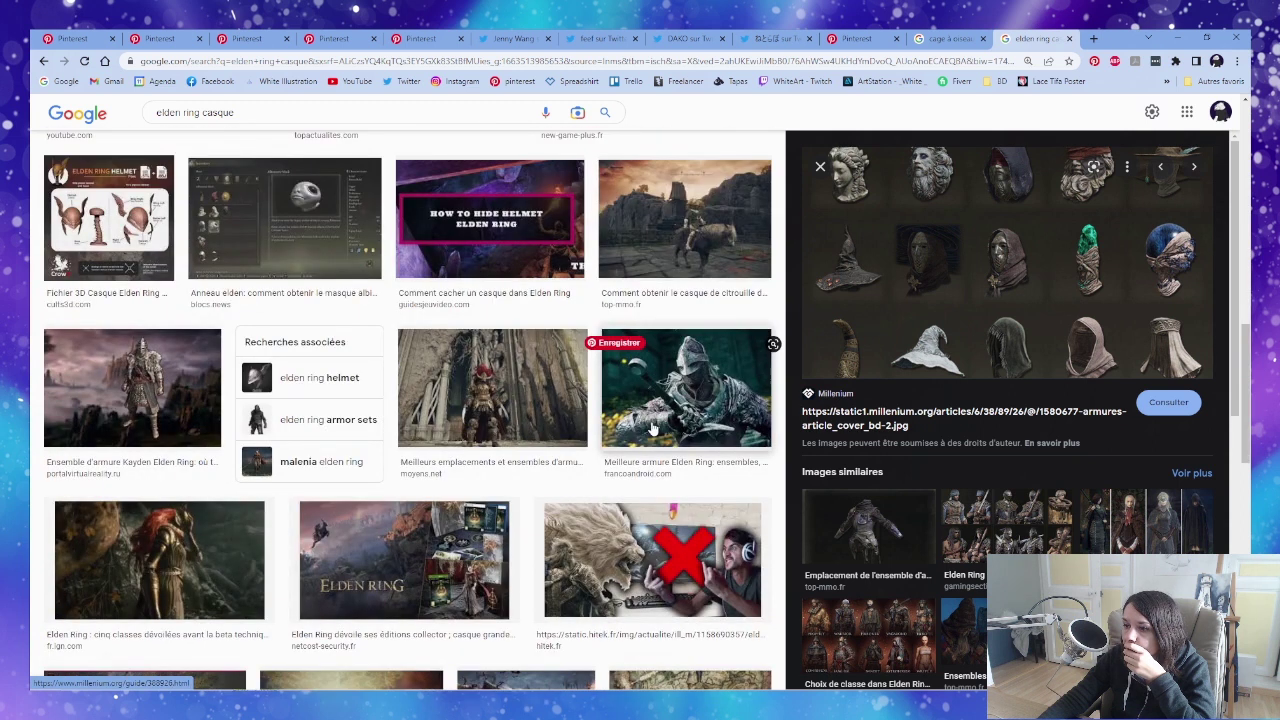
scroll(652, 428, "down", 8)
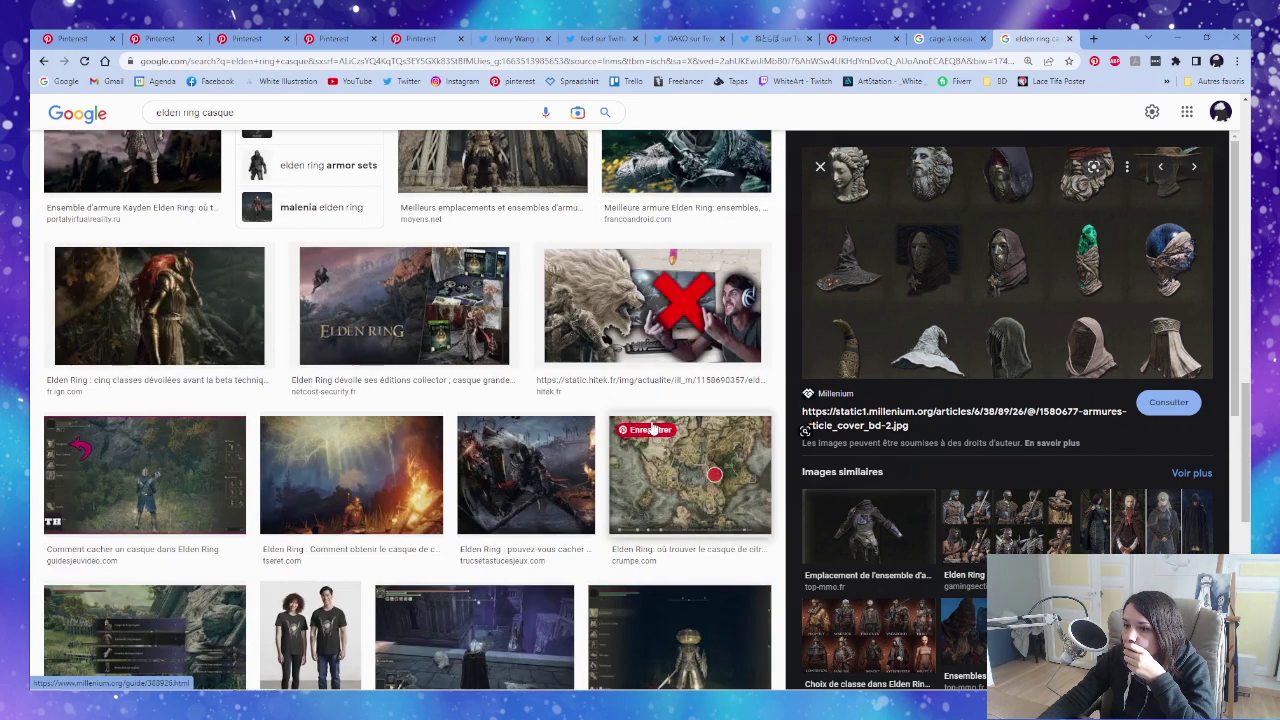
scroll(652, 421, "down", 2)
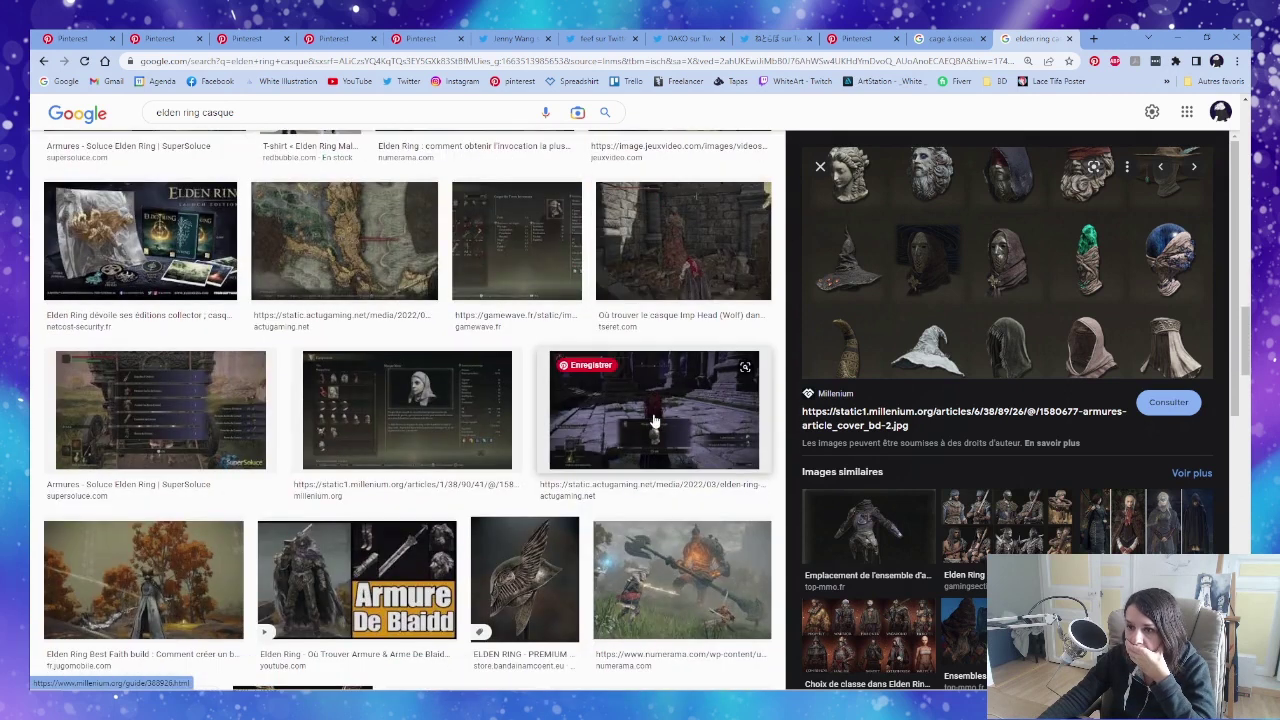
scroll(652, 421, "down", 3)
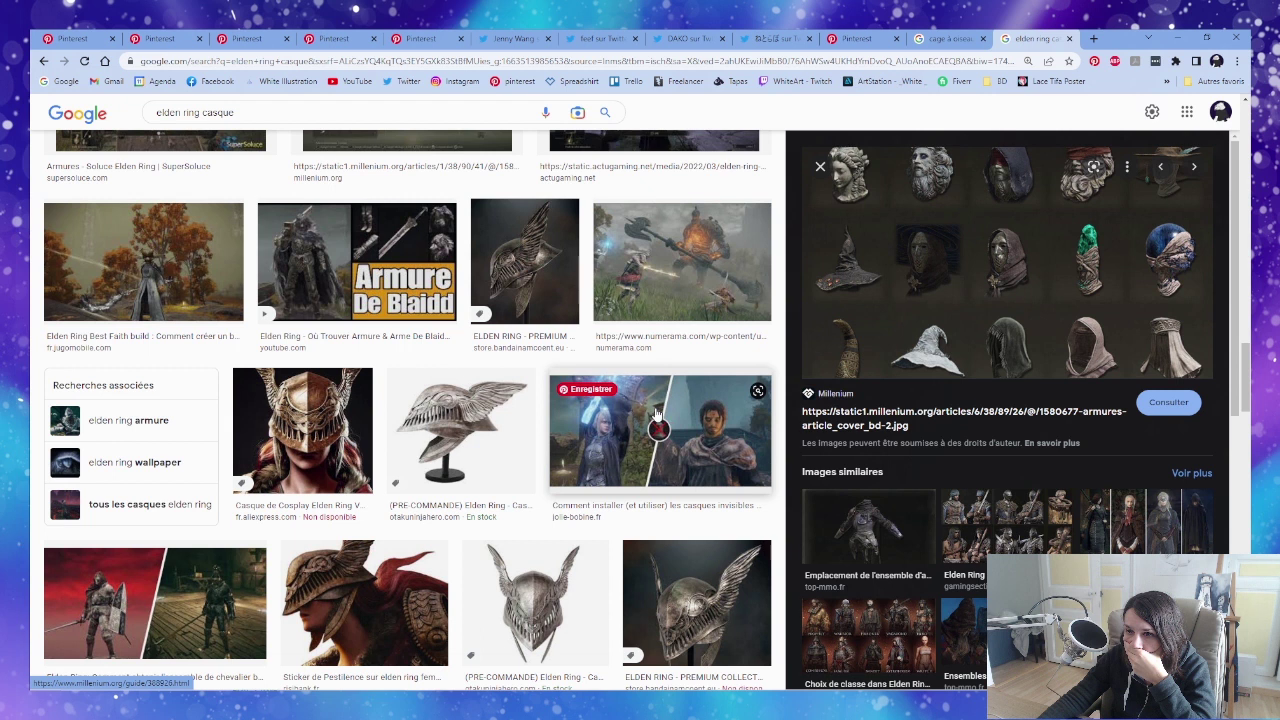
scroll(656, 413, "down", 3)
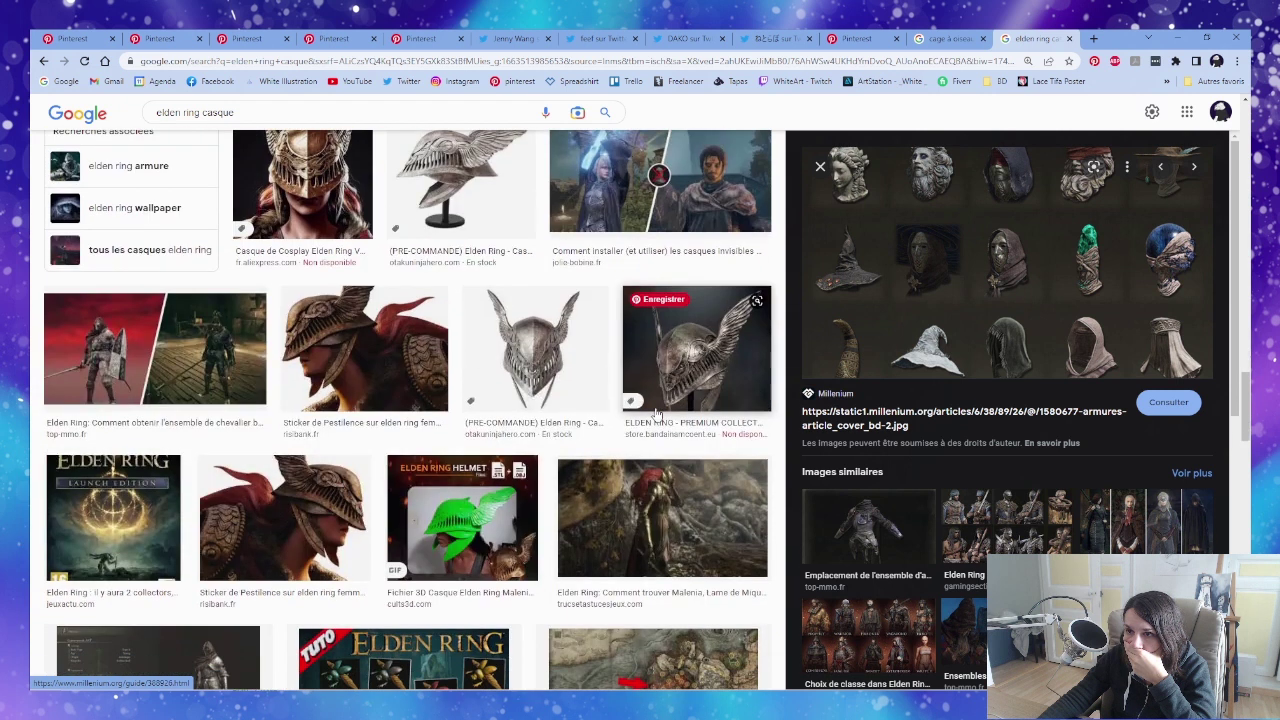
scroll(656, 413, "down", 2)
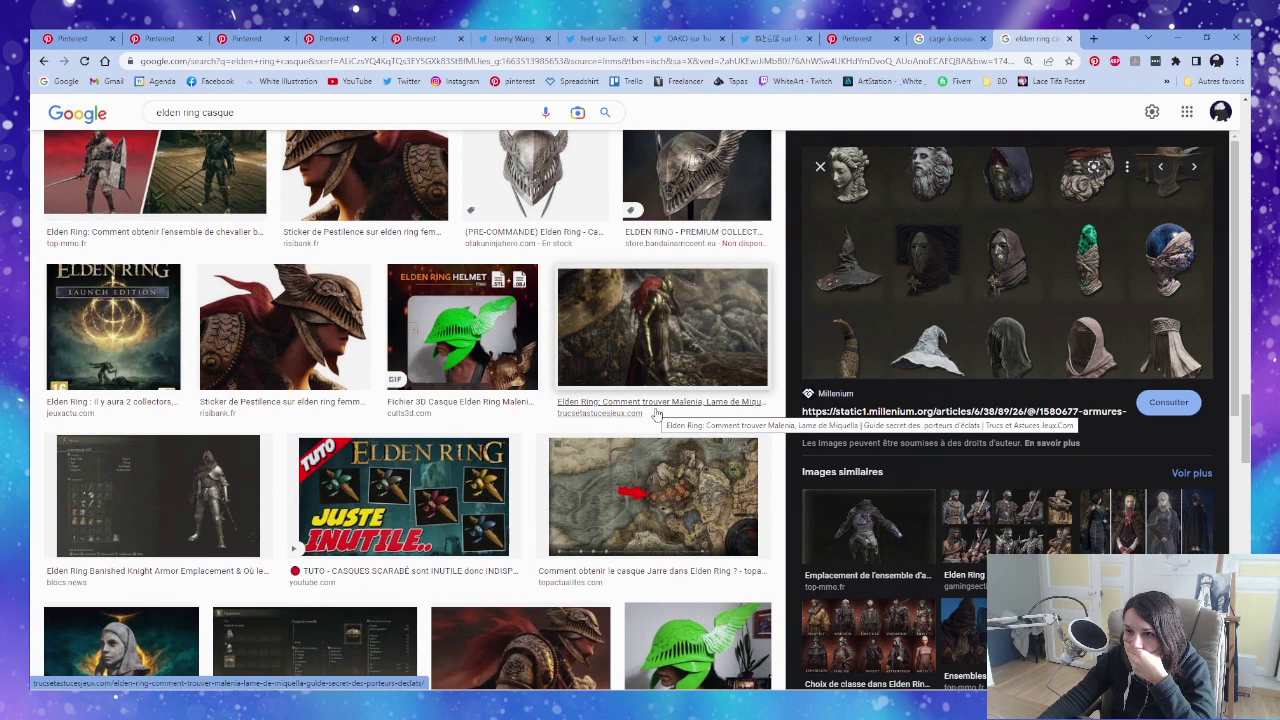
scroll(656, 413, "down", 5)
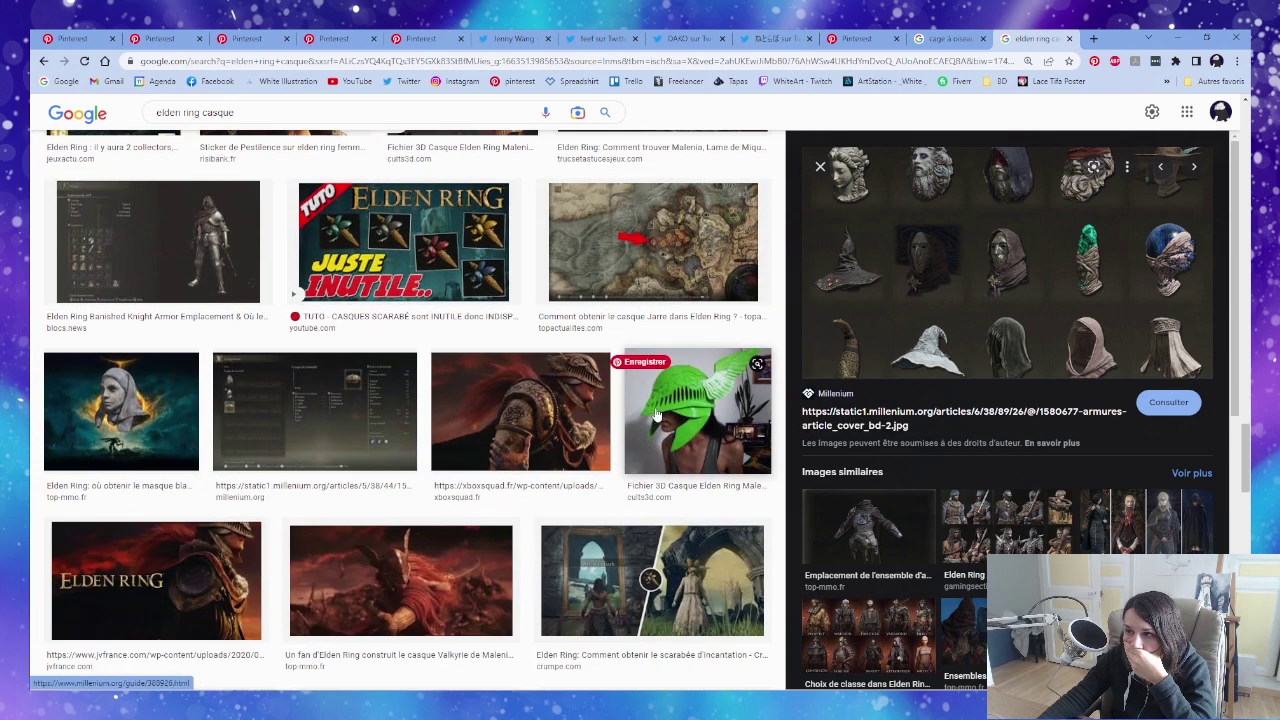
scroll(656, 413, "down", 10)
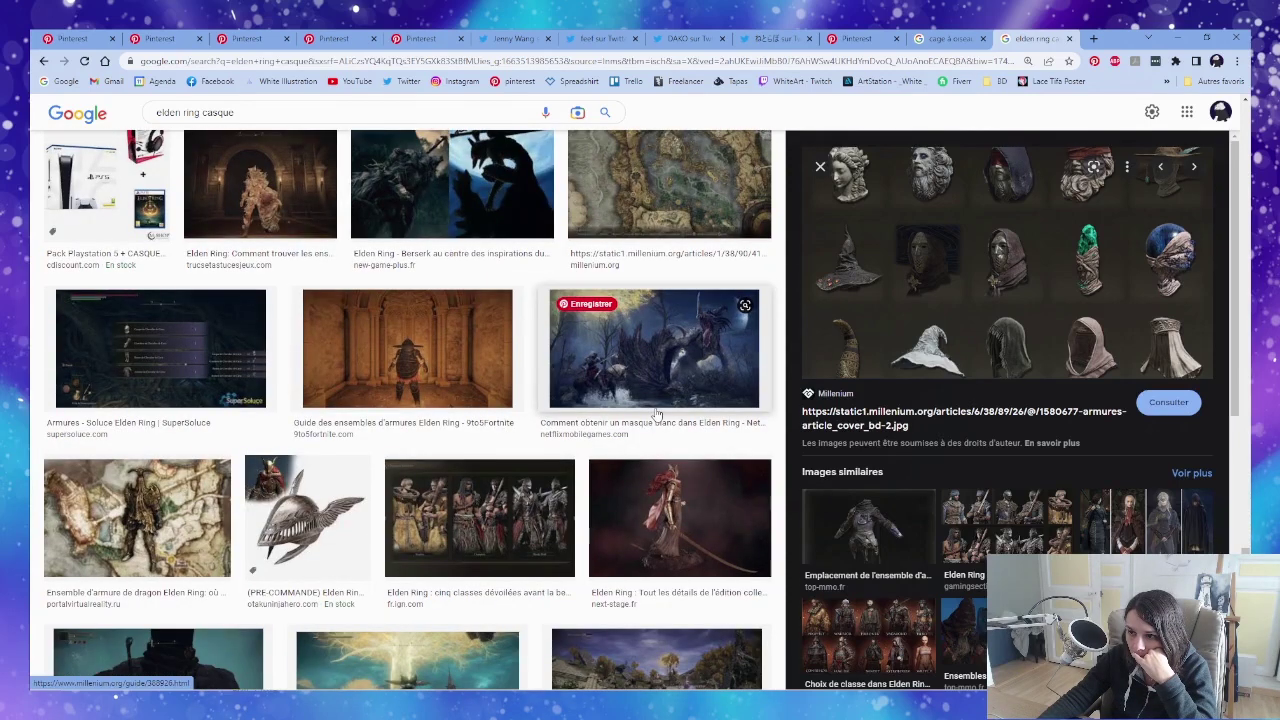
scroll(656, 413, "down", 4)
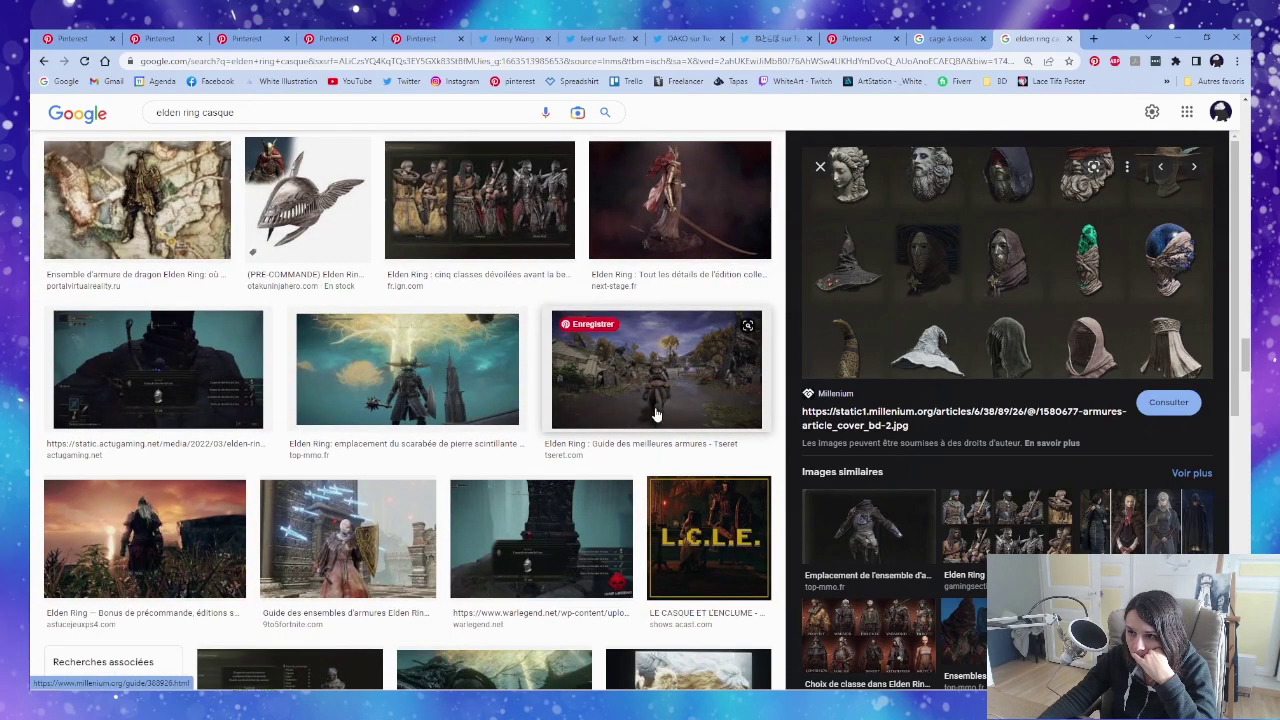
scroll(656, 413, "down", 5)
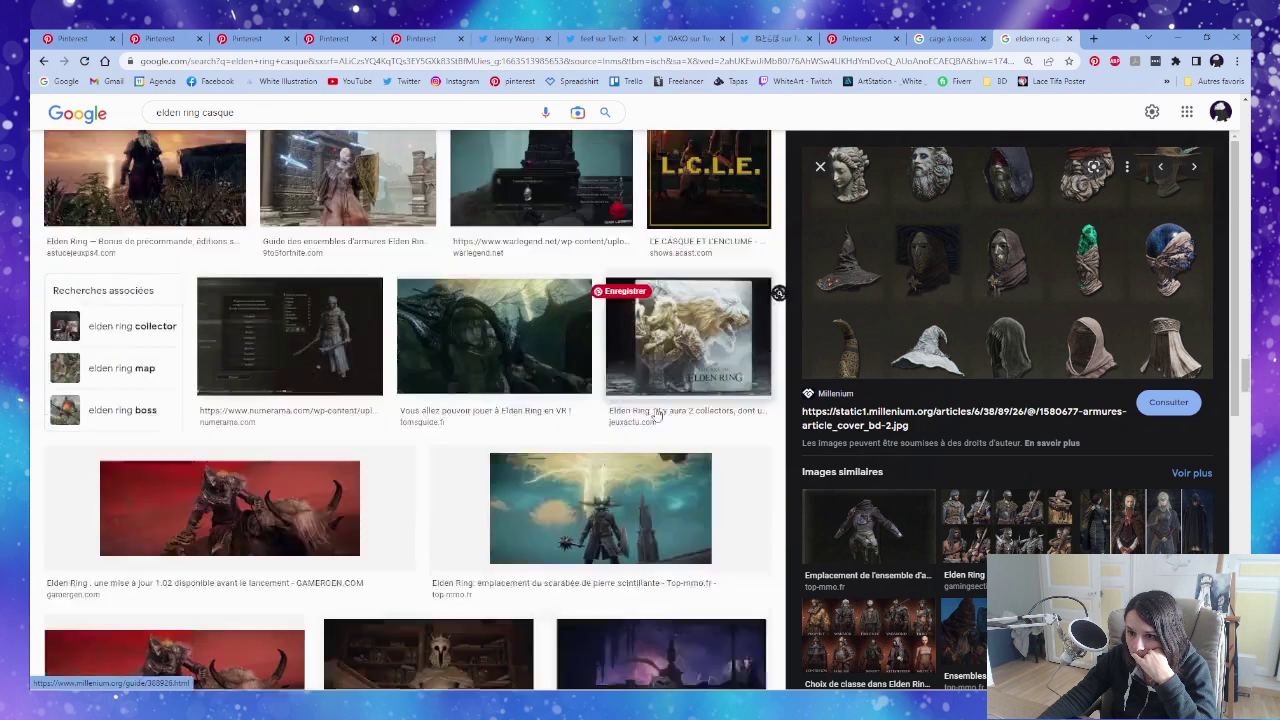
scroll(656, 413, "down", 3)
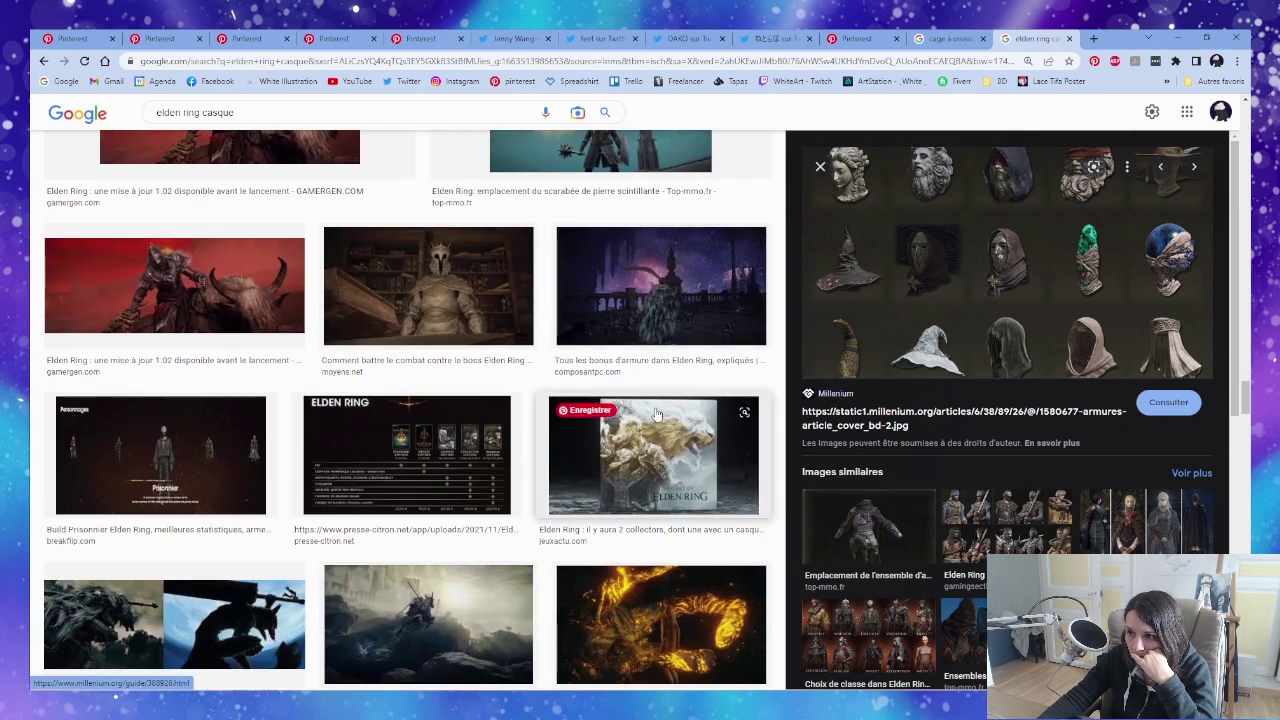
scroll(656, 413, "down", 3)
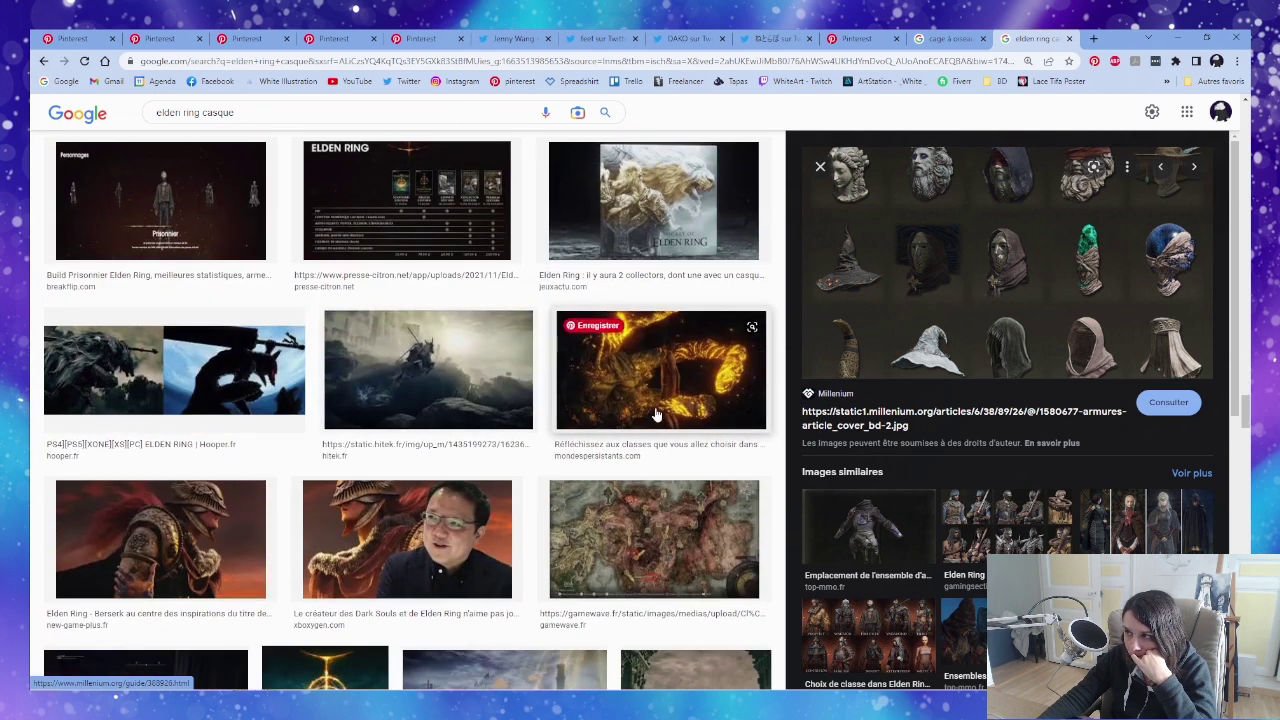
scroll(656, 413, "down", 2)
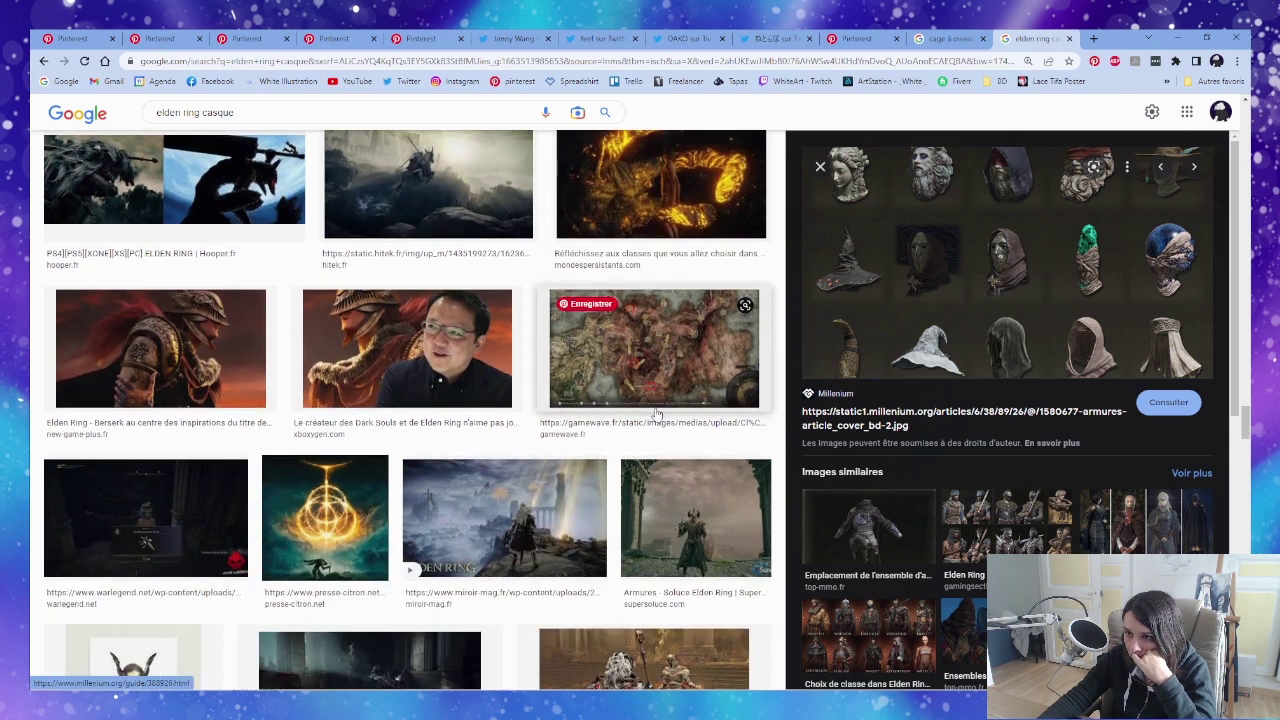
scroll(656, 413, "down", 4)
scroll(656, 413, "down", 3)
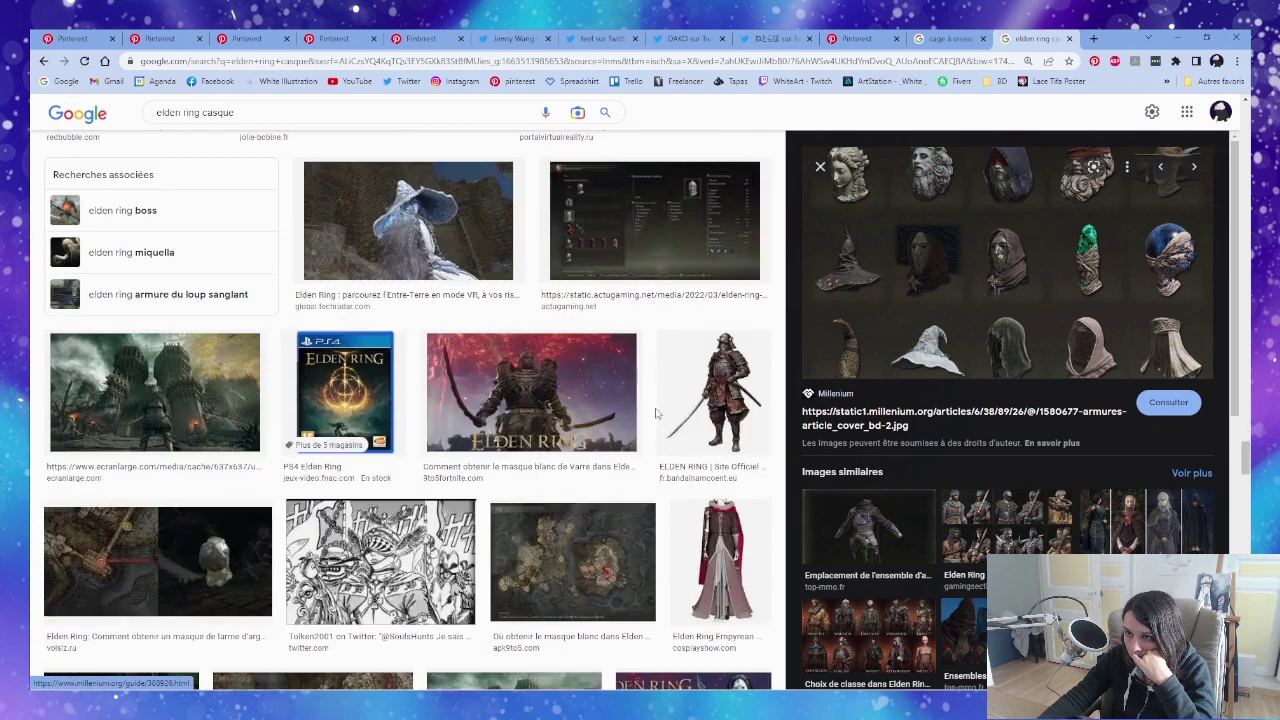
scroll(656, 413, "down", 4)
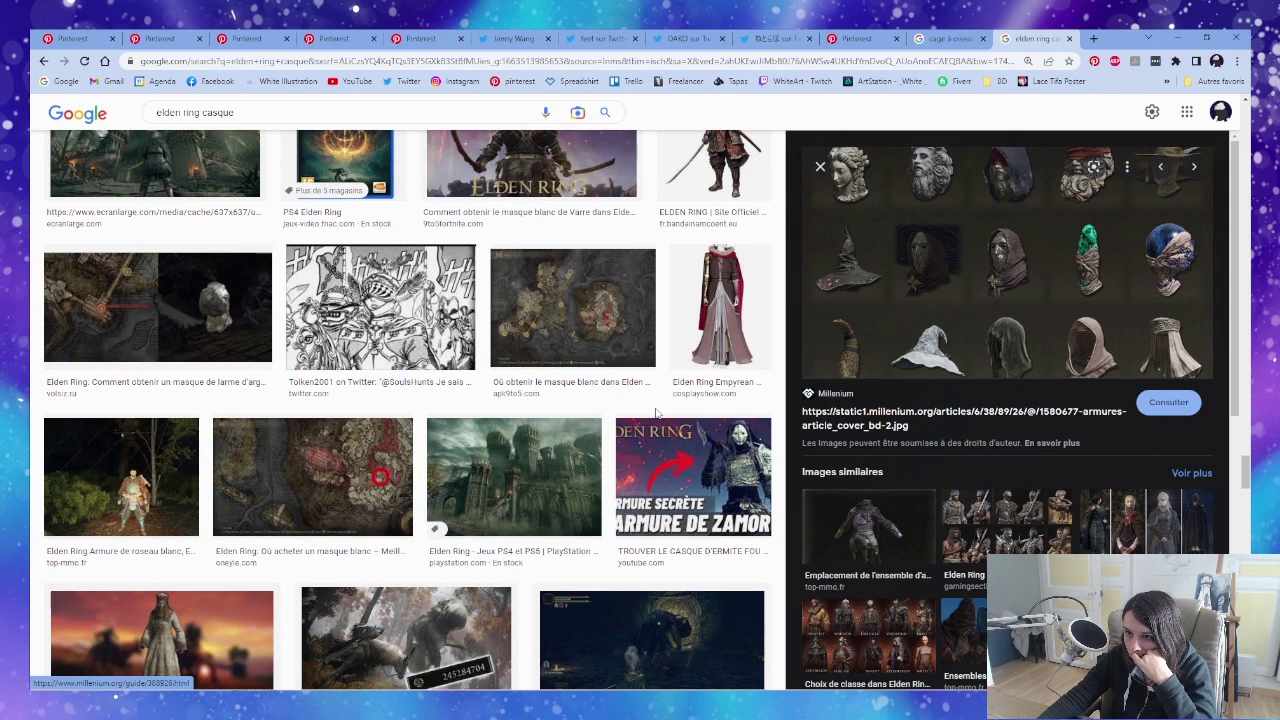
scroll(656, 413, "down", 10)
scroll(656, 413, "down", 8)
scroll(656, 413, "down", 3)
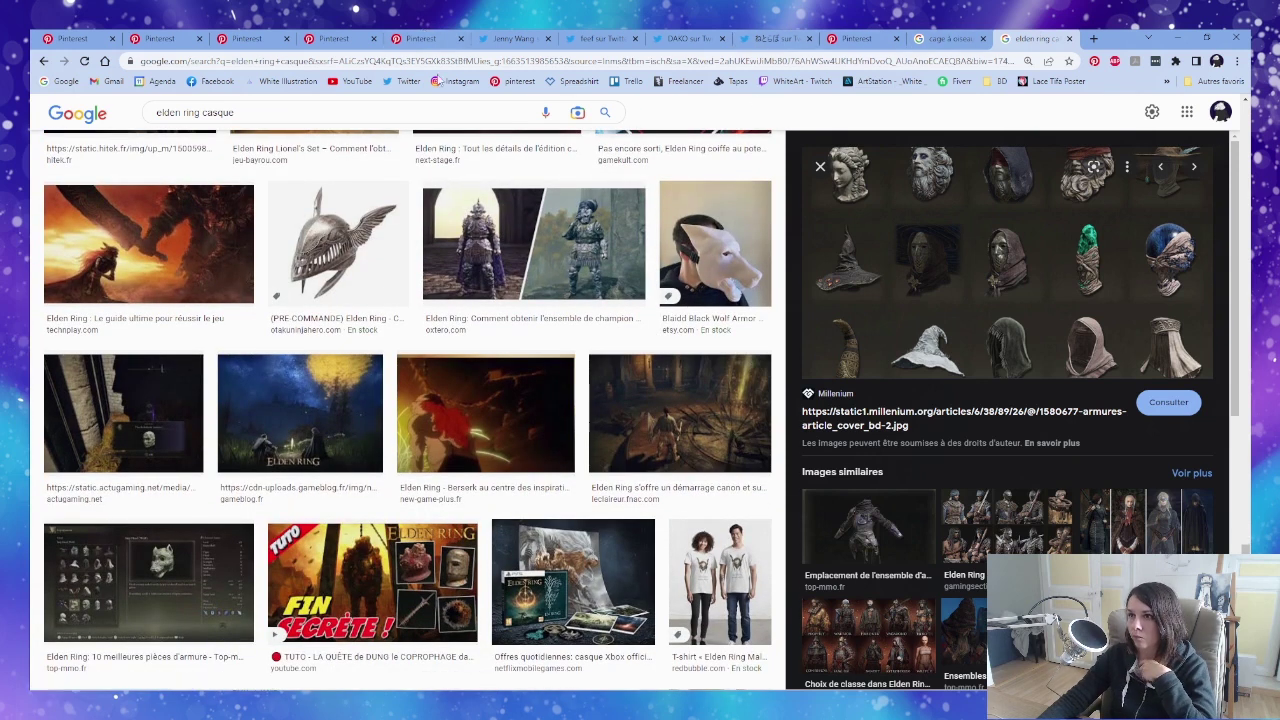
Open Pinterest in place of the image results and search its pins for "elden ring".
left_click(513, 81)
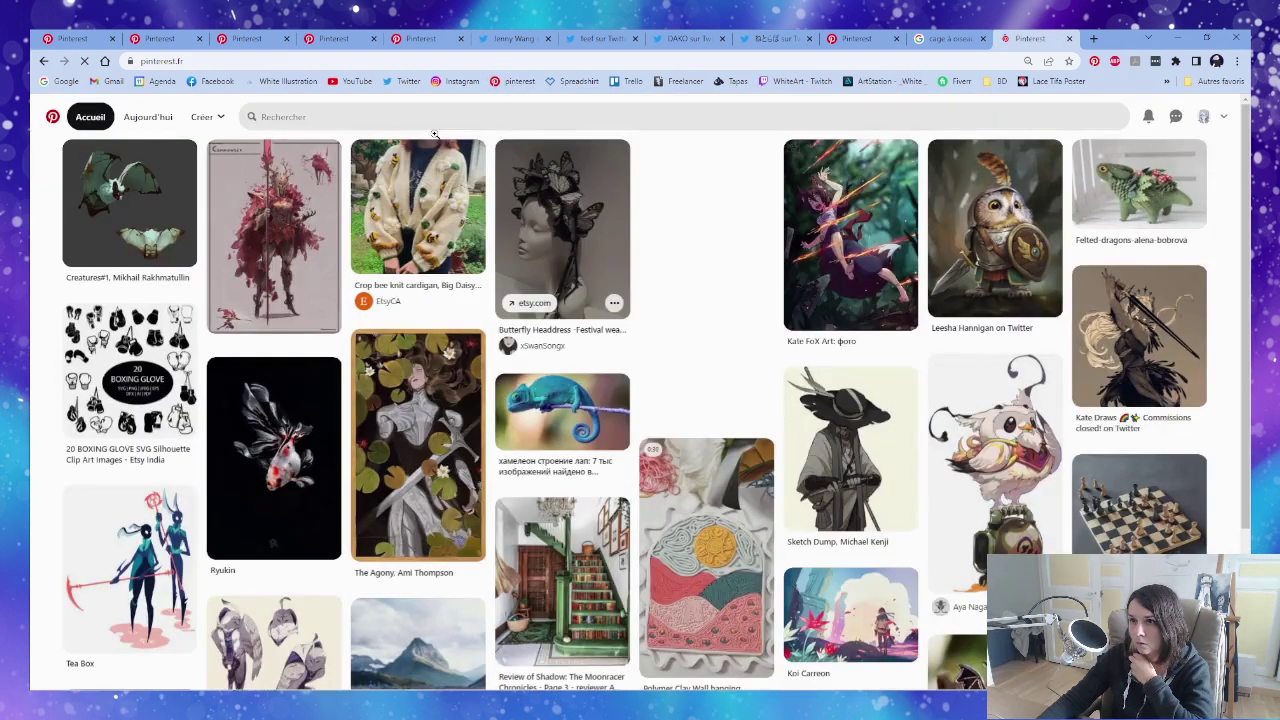
left_click(415, 119)
type("elden ring")
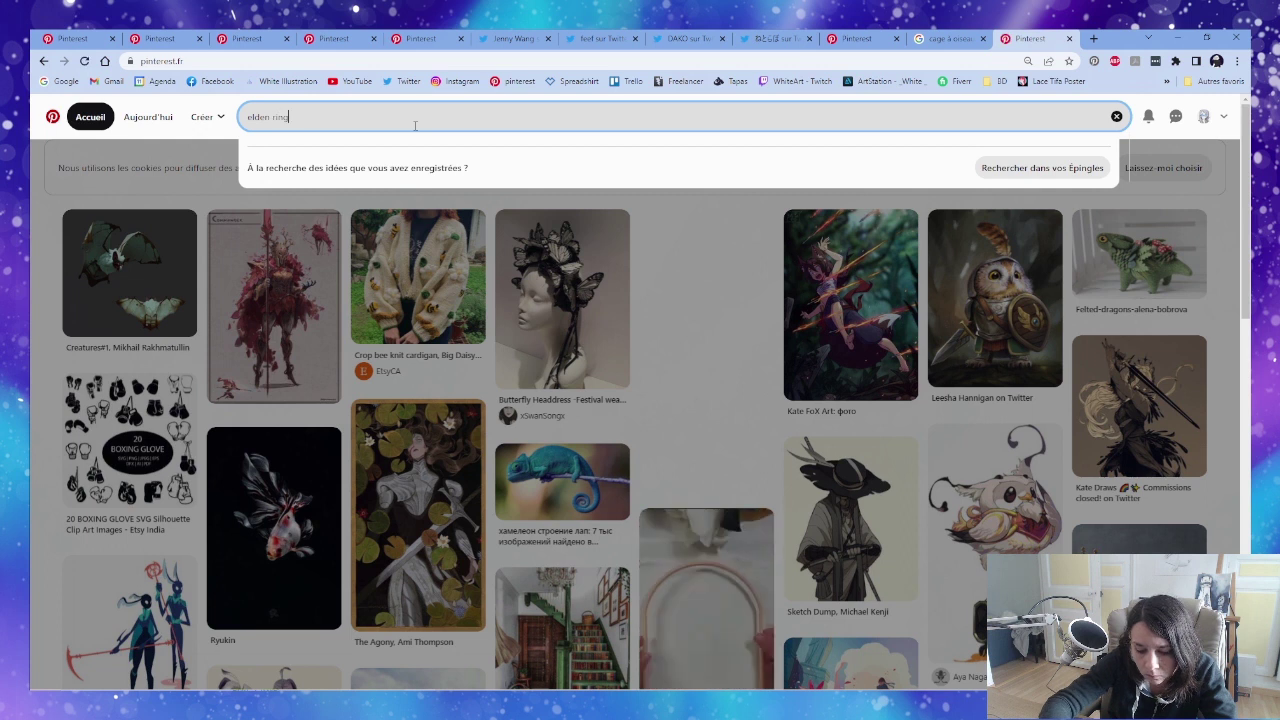
key("Return")
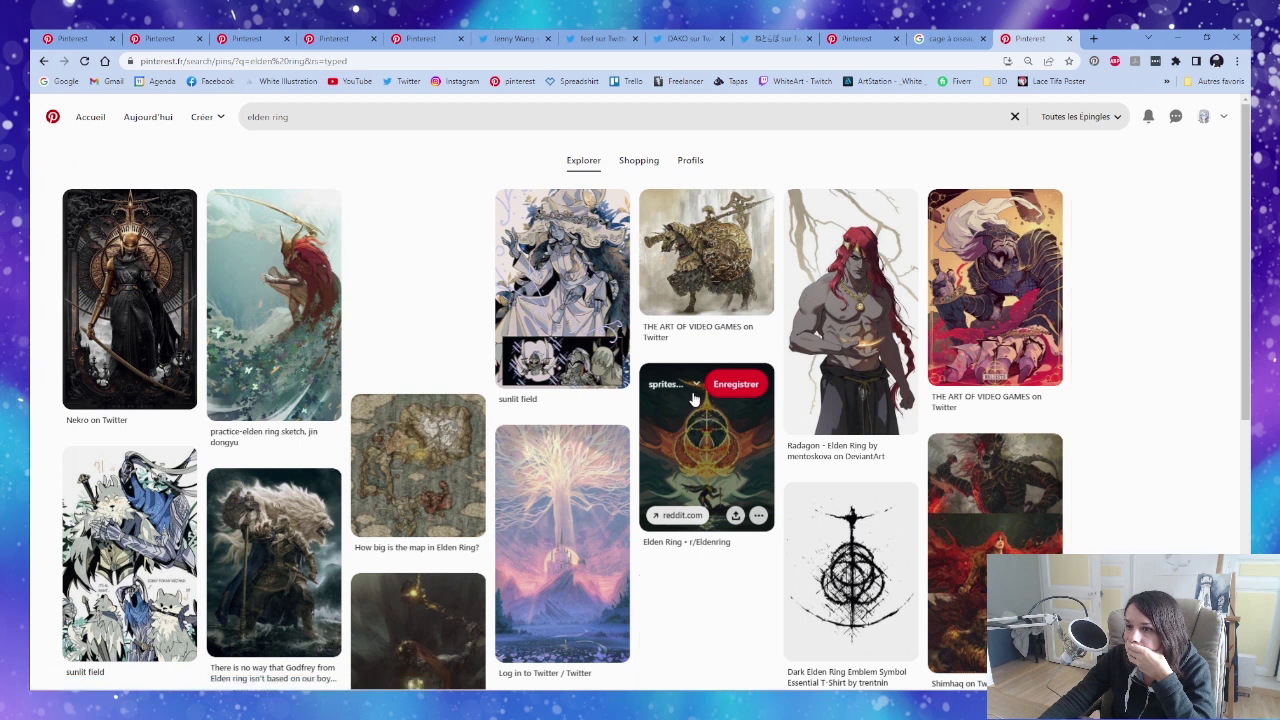
Look through the Elden Ring pins, open the fan art of the tall-crowned figure before the moon, and examine its similar pins.
scroll(694, 399, "down", 3)
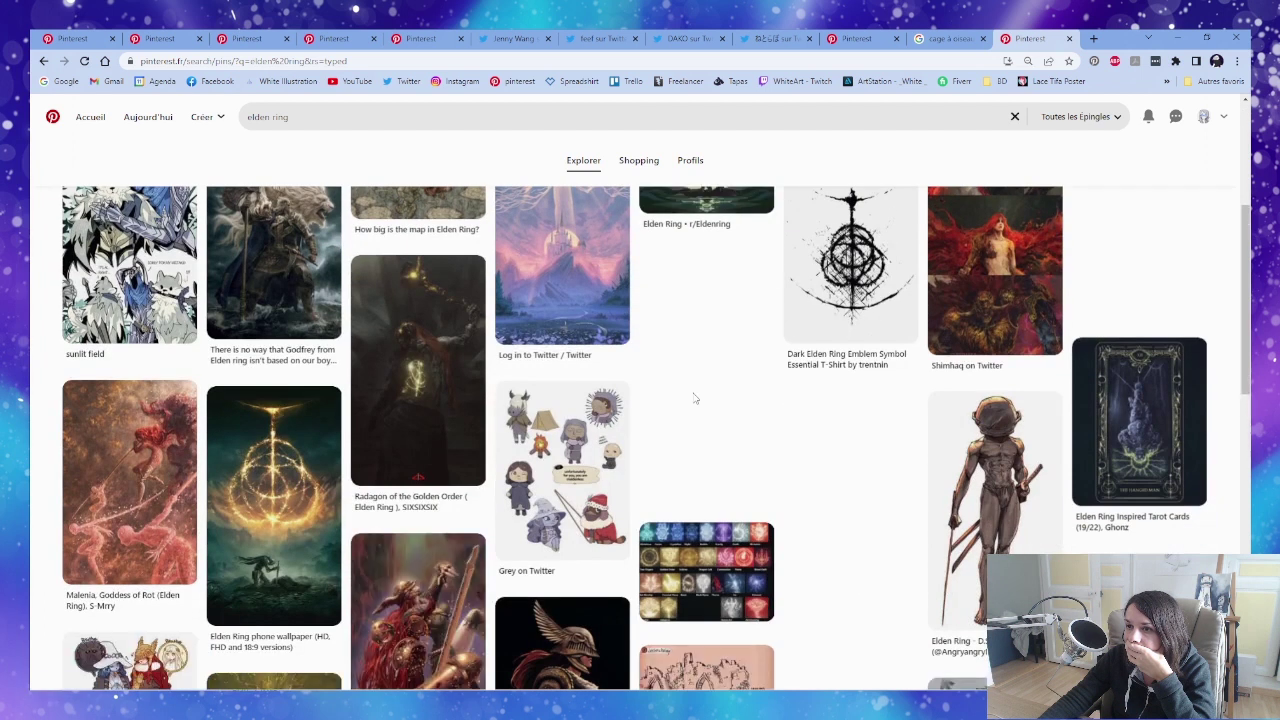
scroll(694, 399, "down", 3)
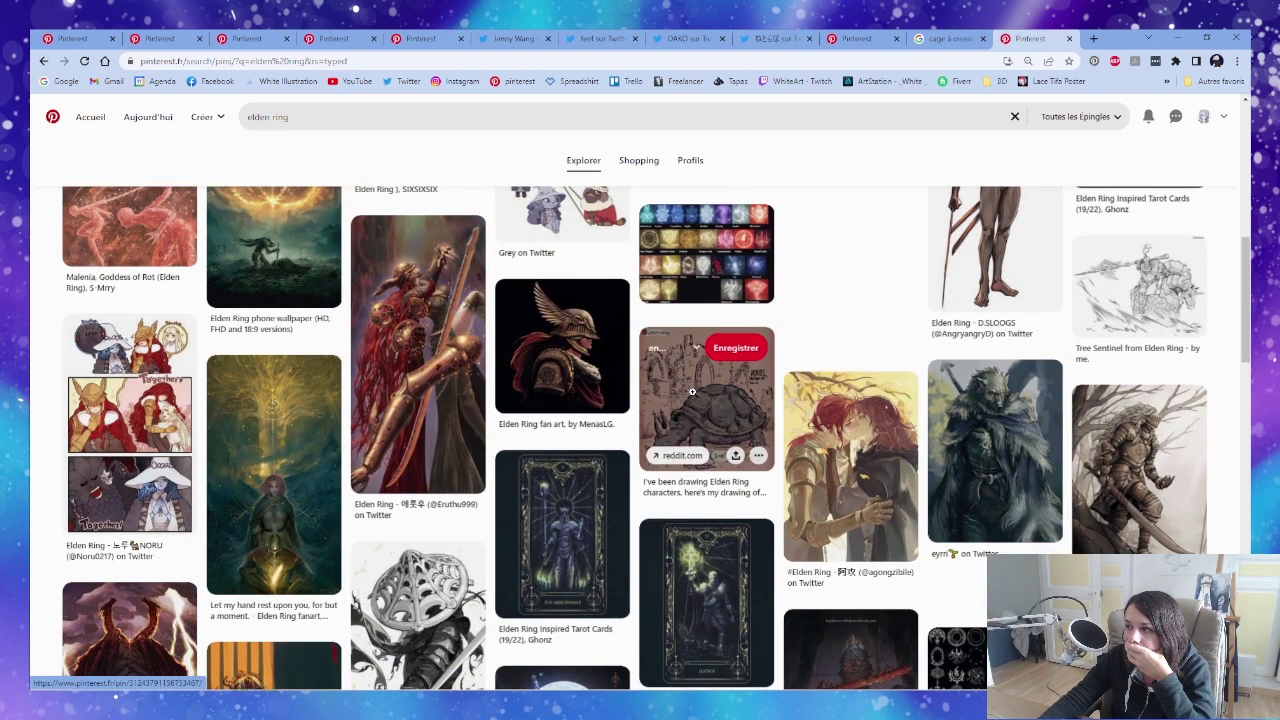
scroll(691, 392, "down", 3)
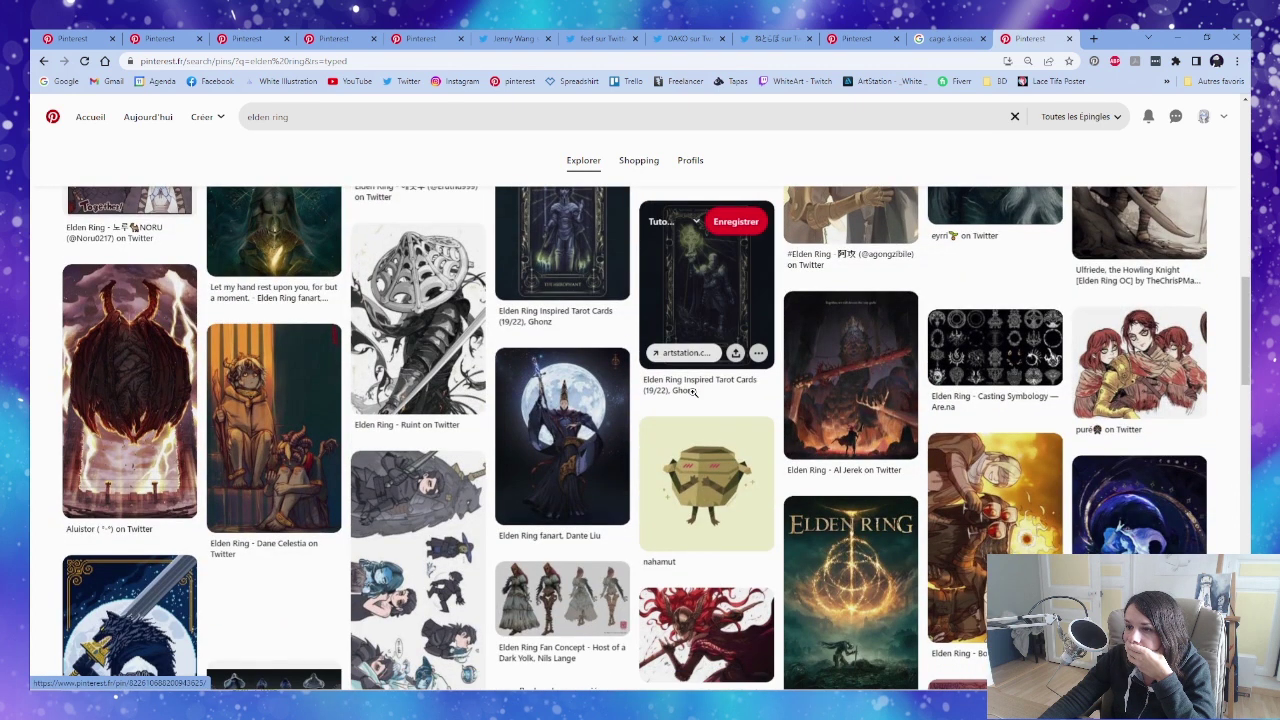
left_click(566, 441)
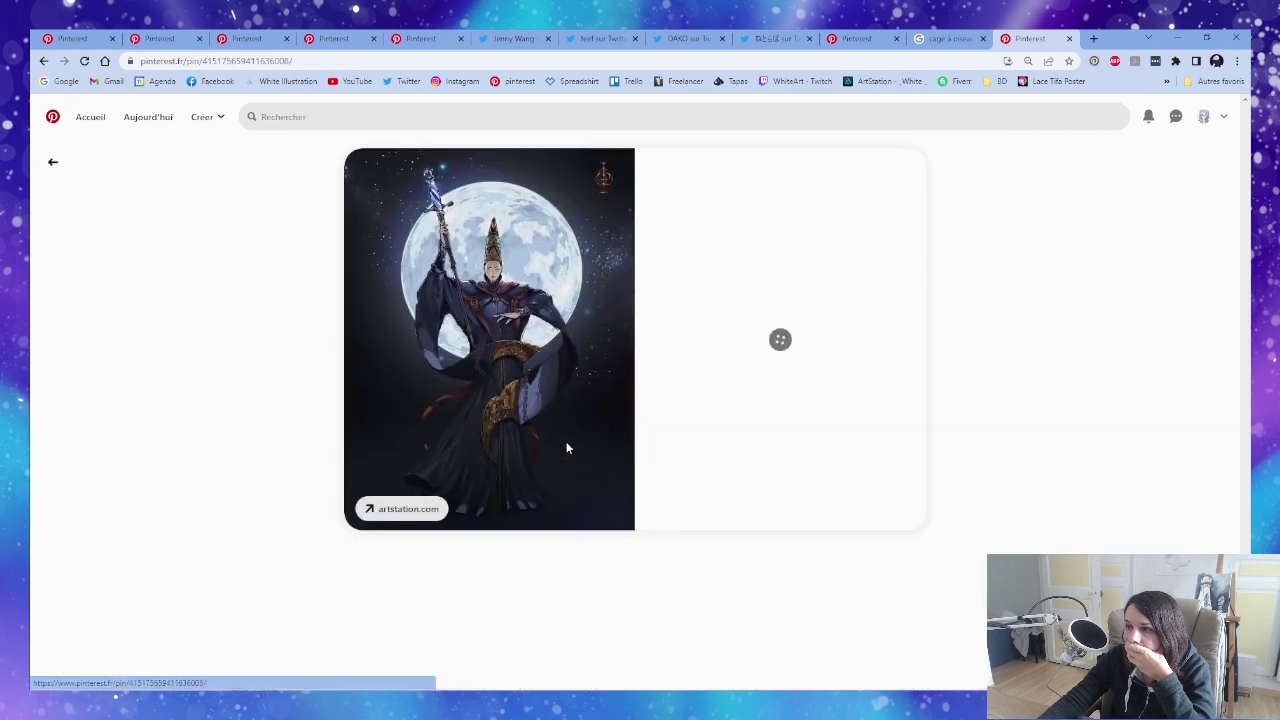
scroll(566, 445, "down", 3)
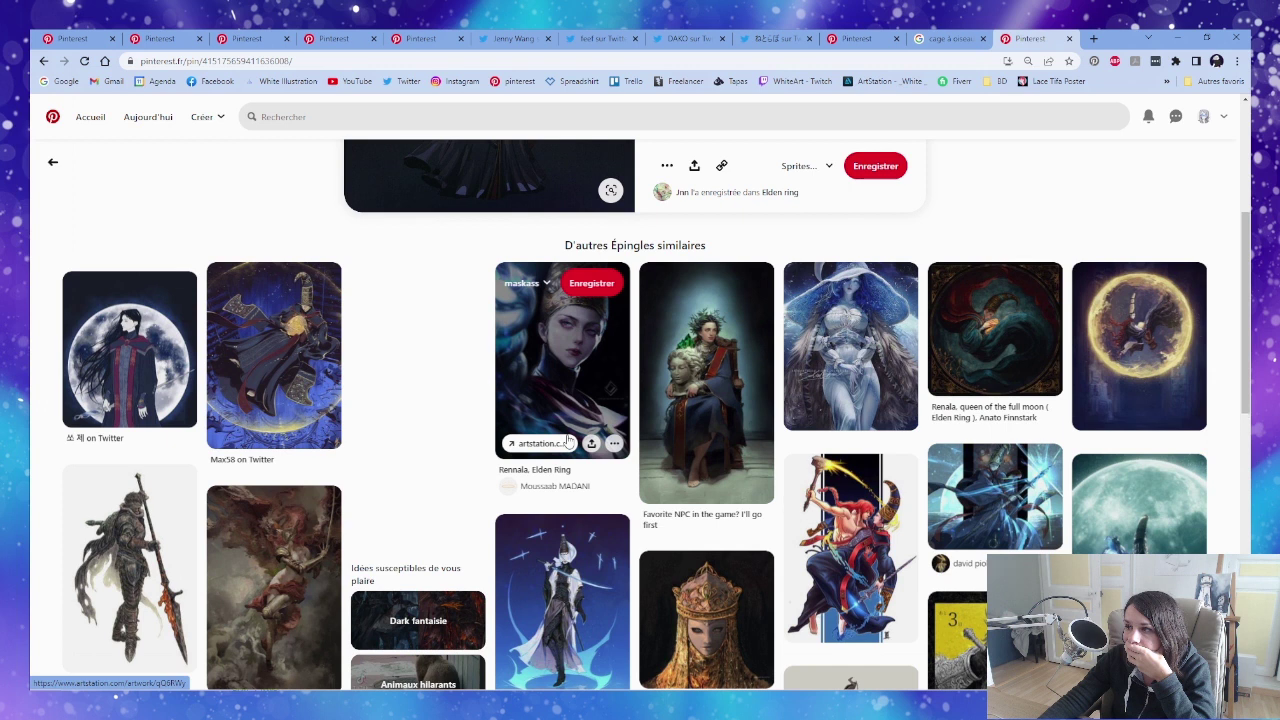
Browse the similar pins and open the one showing the figure with the green crystal headdress.
scroll(566, 441, "down", 3)
scroll(570, 430, "up", 2)
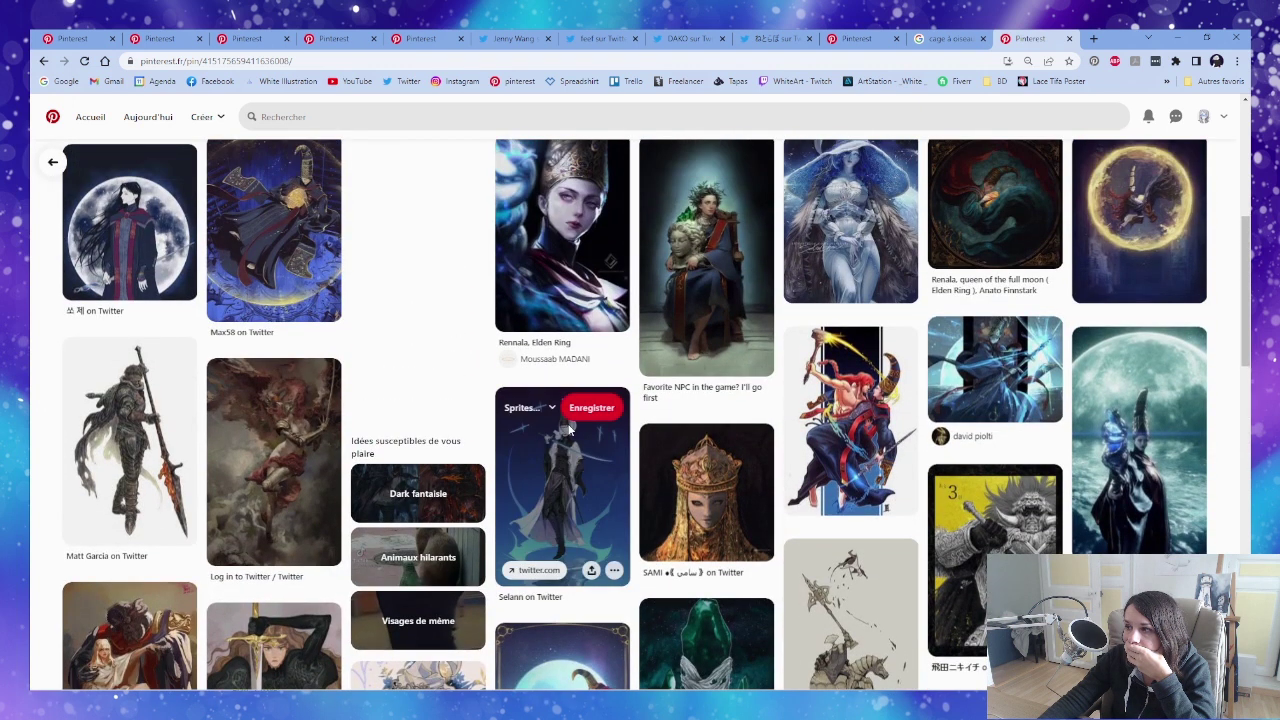
scroll(569, 428, "down", 2)
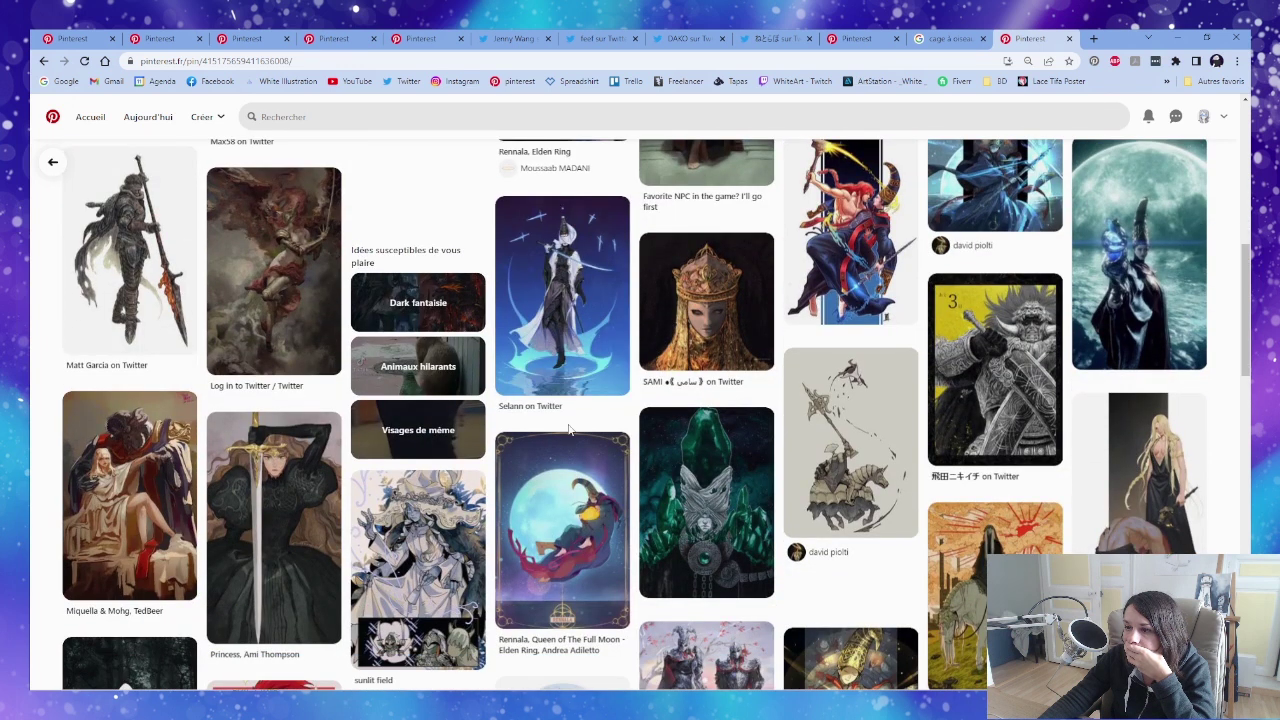
scroll(568, 428, "down", 1)
left_click(731, 463)
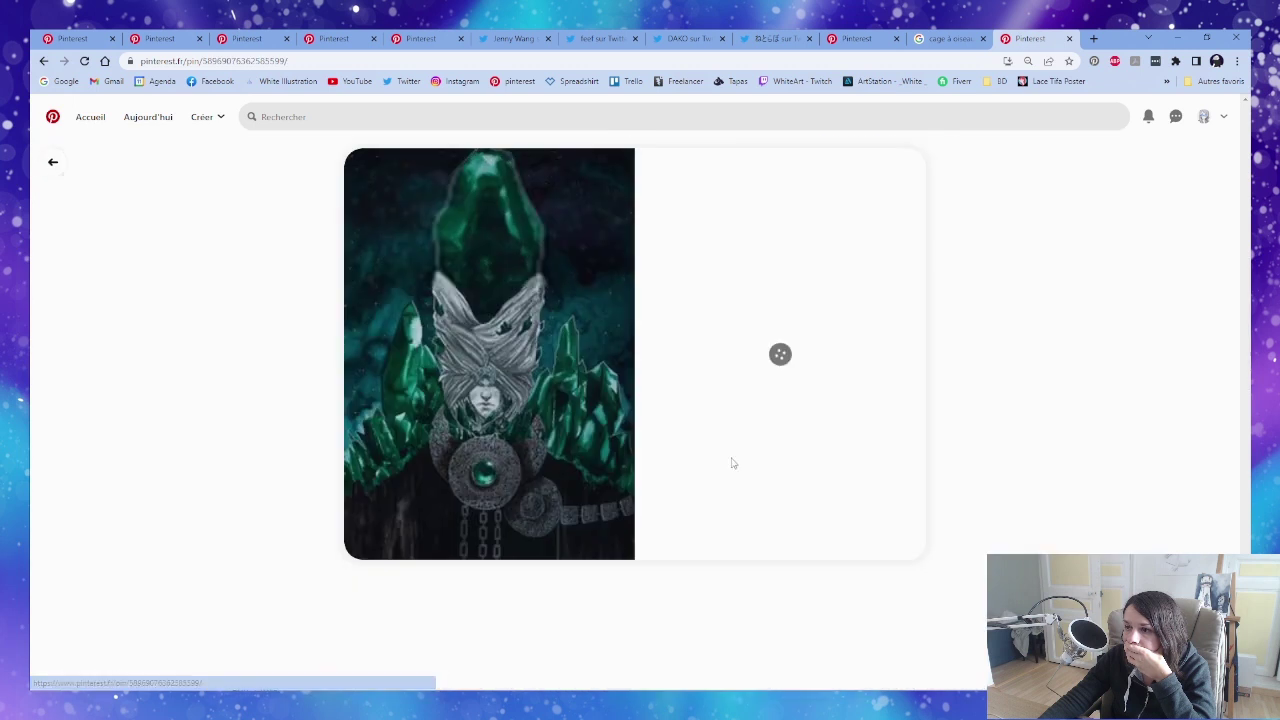
Look through the pins similar to the green crystal figure and open the masked red-robed figure with the golden halo headdress.
scroll(729, 457, "down", 3)
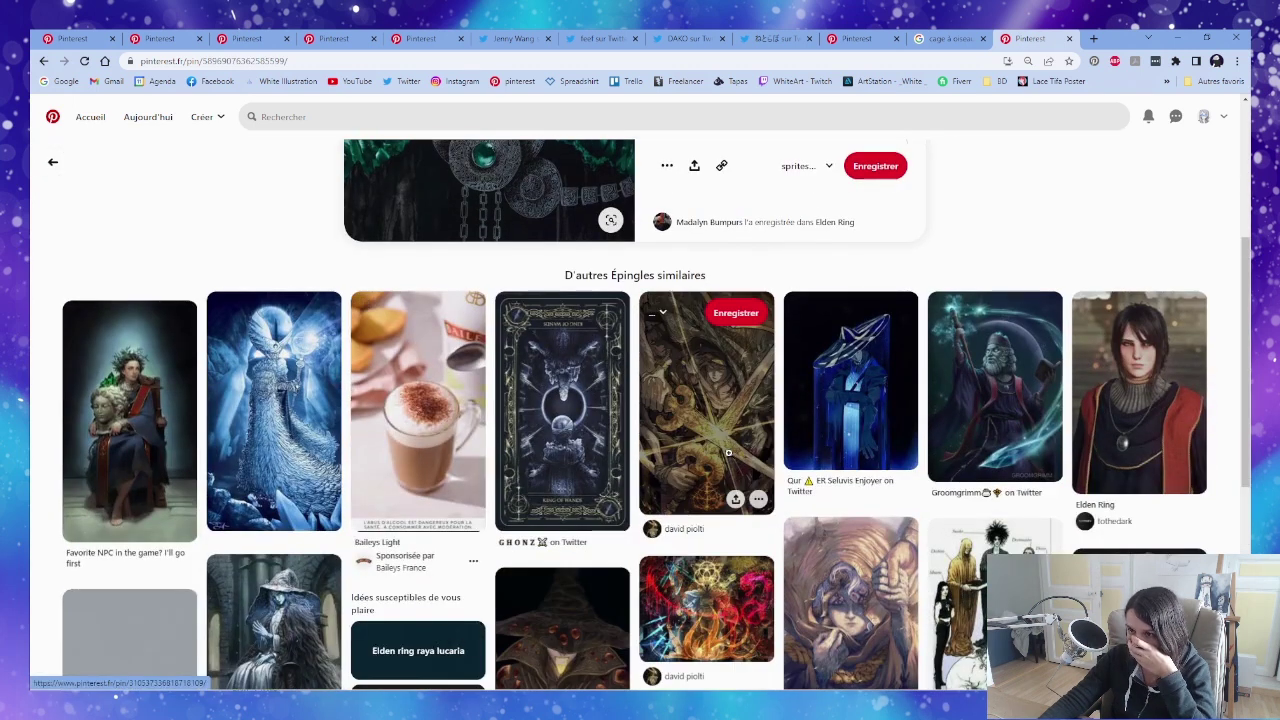
scroll(729, 453, "down", 2)
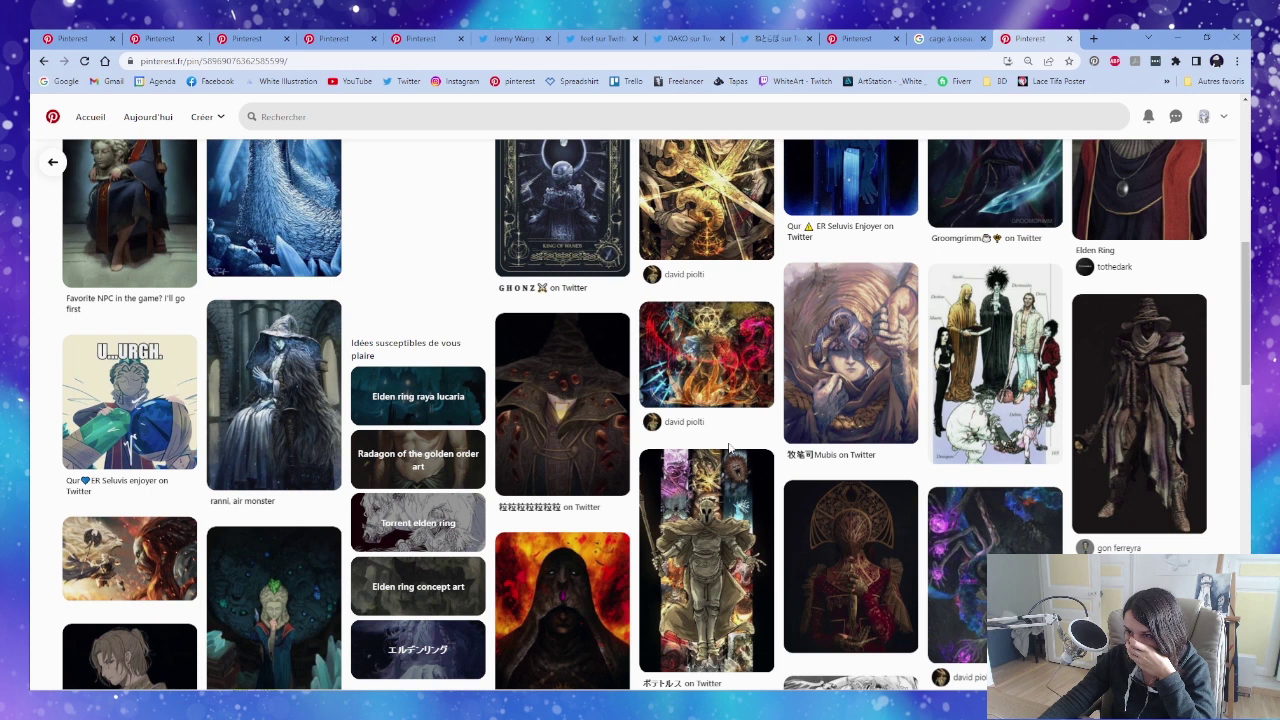
scroll(729, 450, "down", 1)
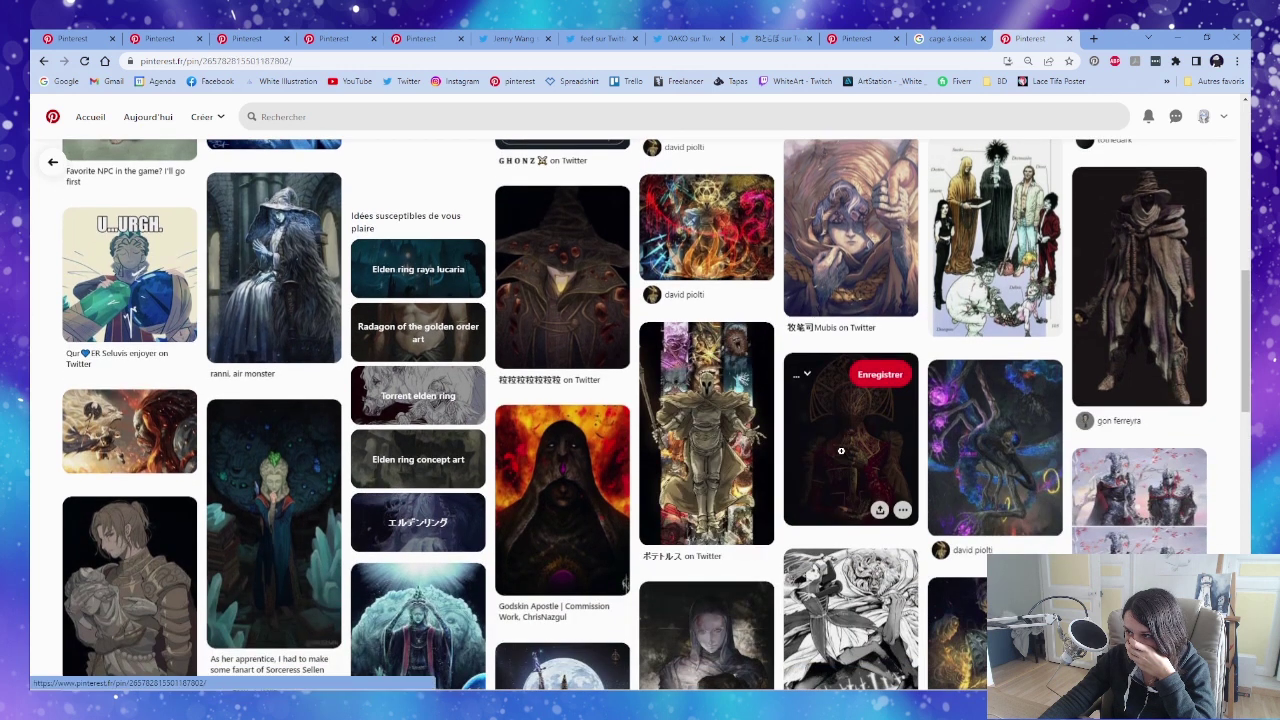
left_click(842, 456)
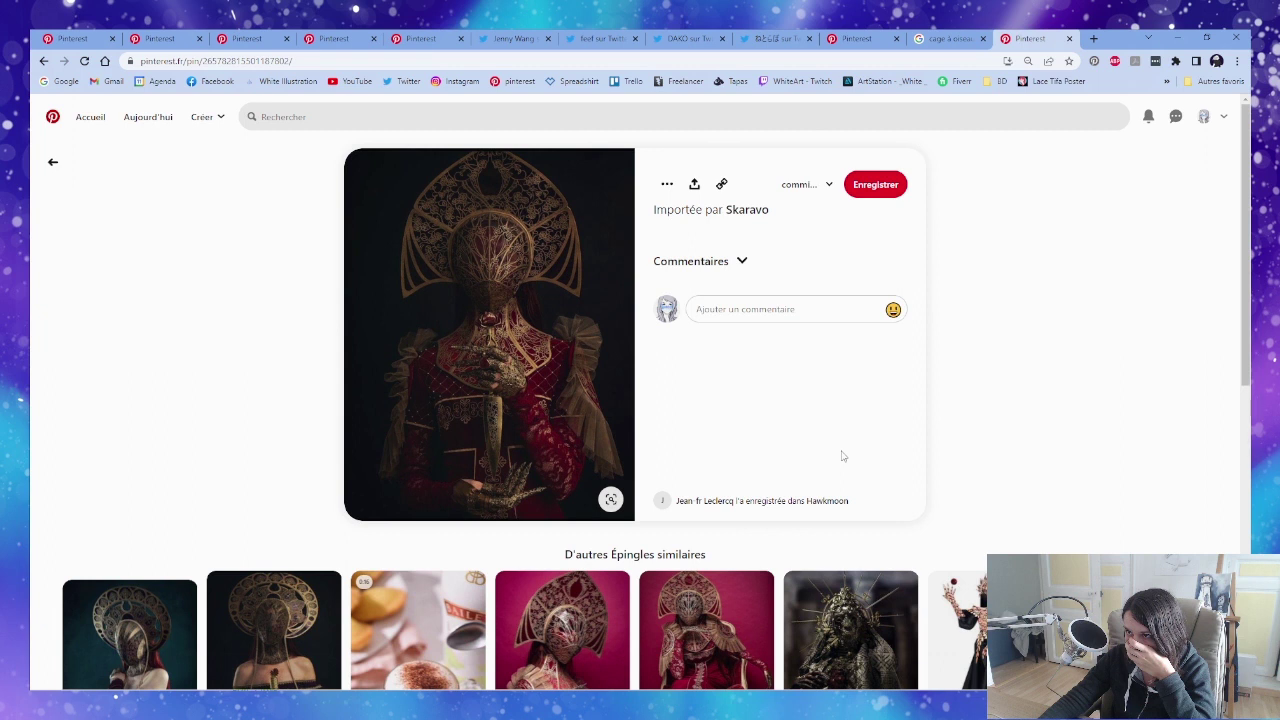
Browse the ornate mask and headdress pins similar to the red-robed figure and open the "Or semi-humain" pin.
scroll(842, 456, "down", 2)
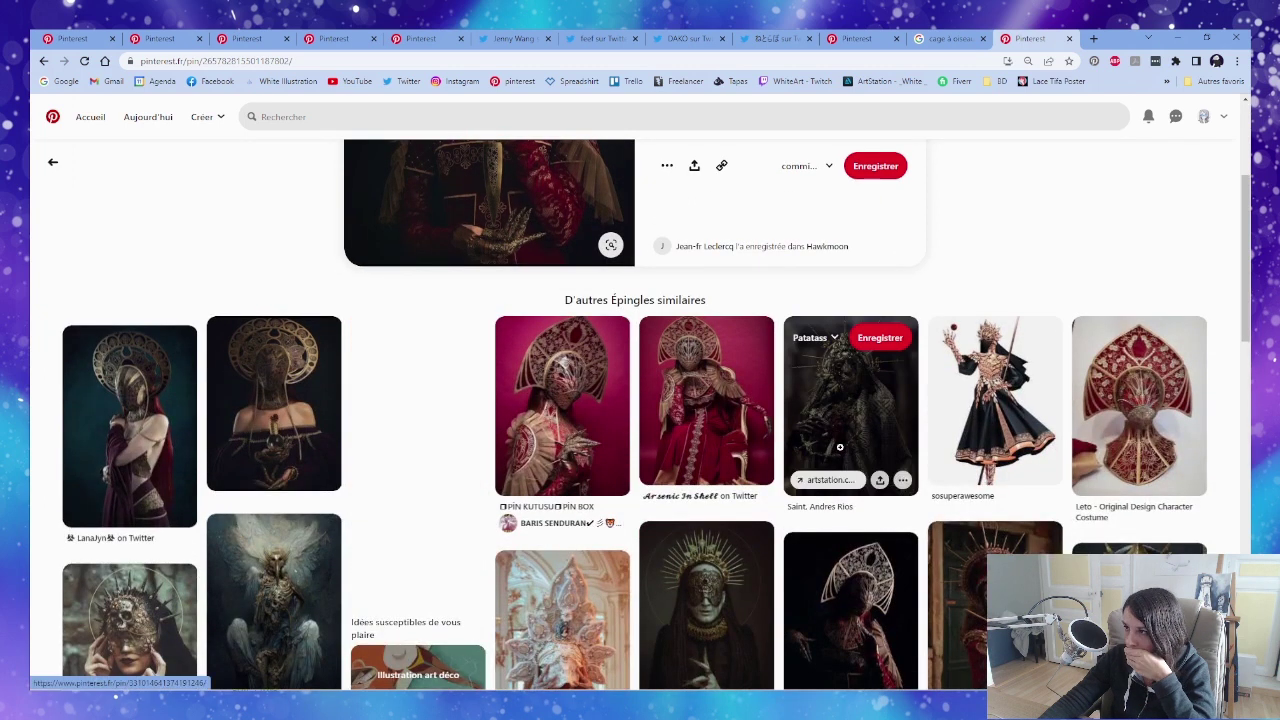
scroll(840, 447, "down", 2)
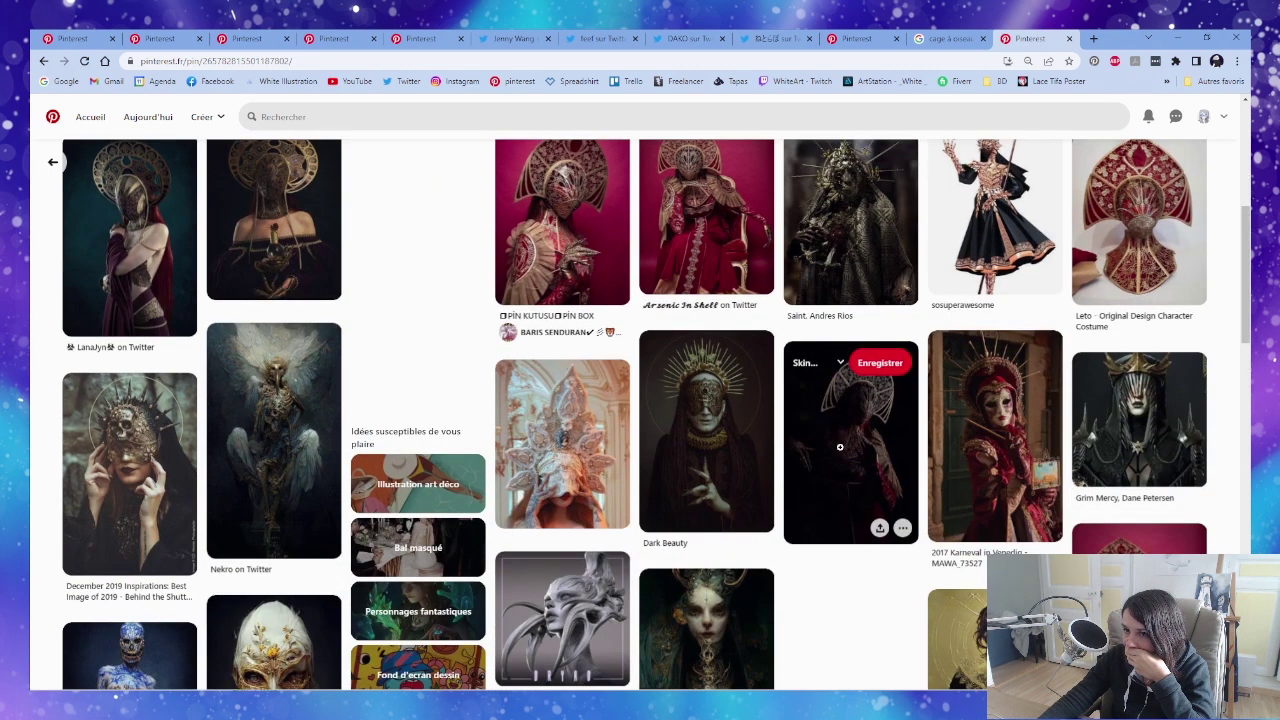
scroll(840, 447, "down", 2)
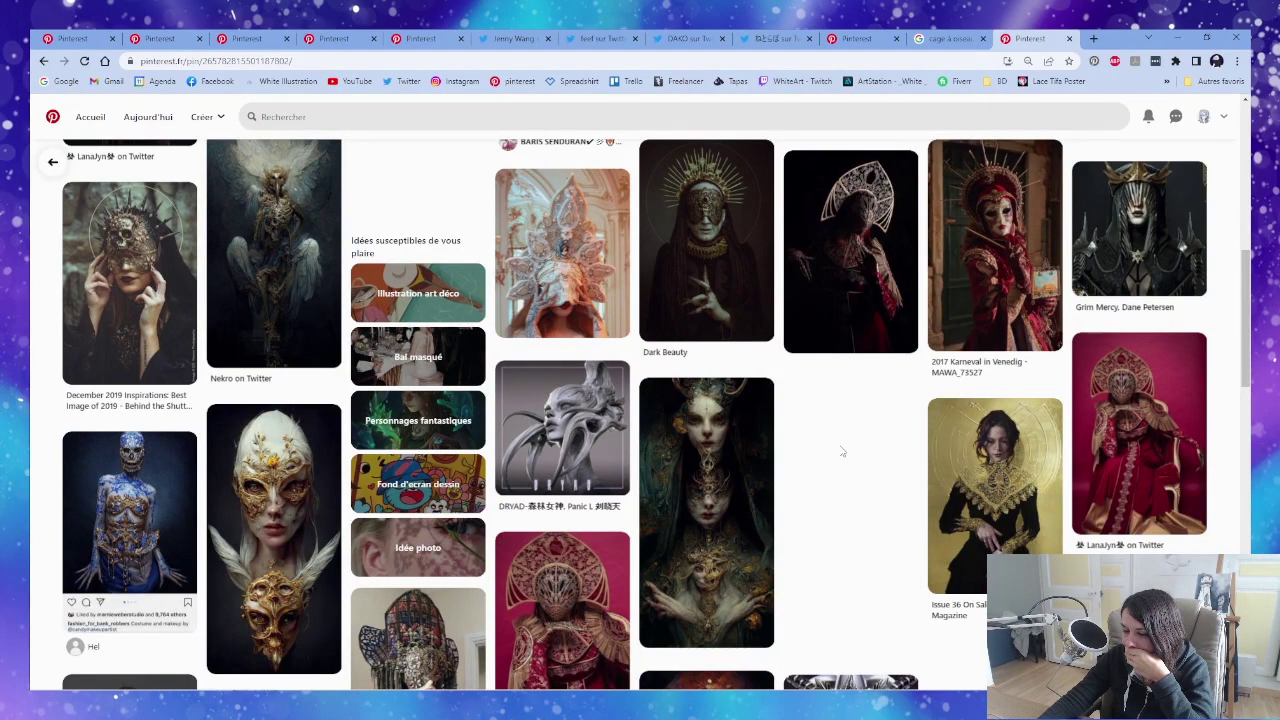
scroll(842, 452, "down", 2)
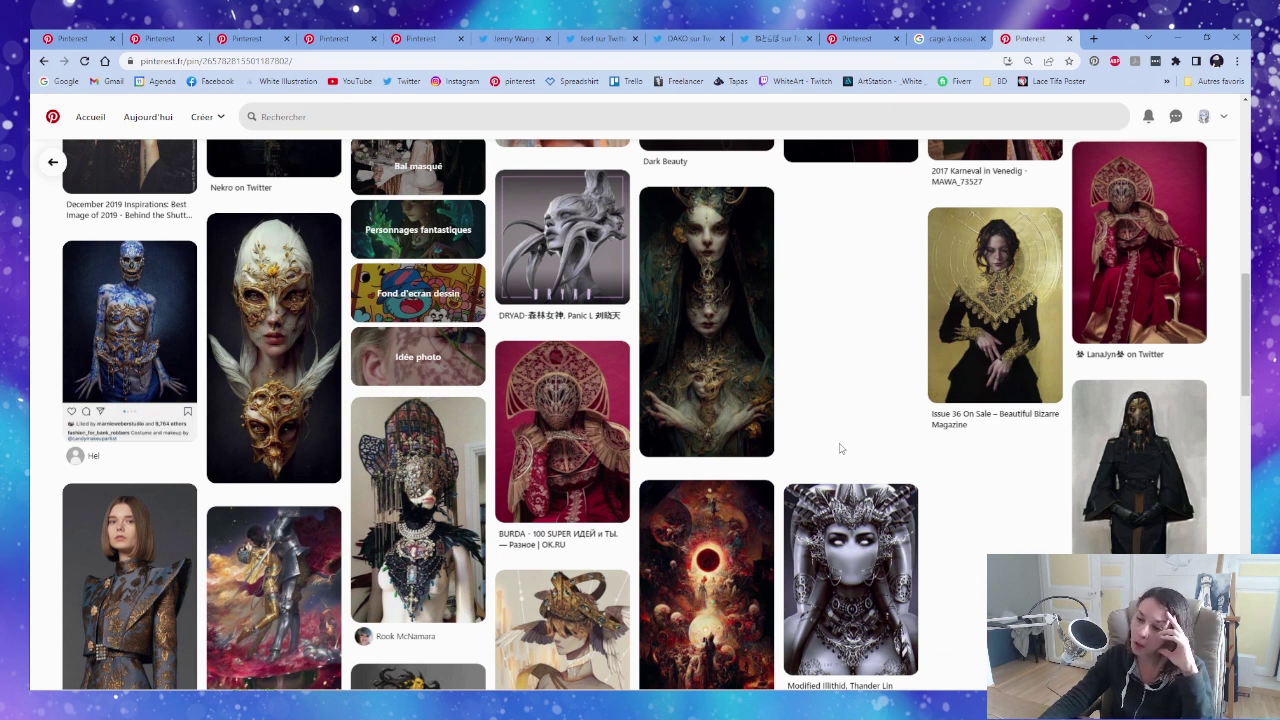
left_click(535, 630)
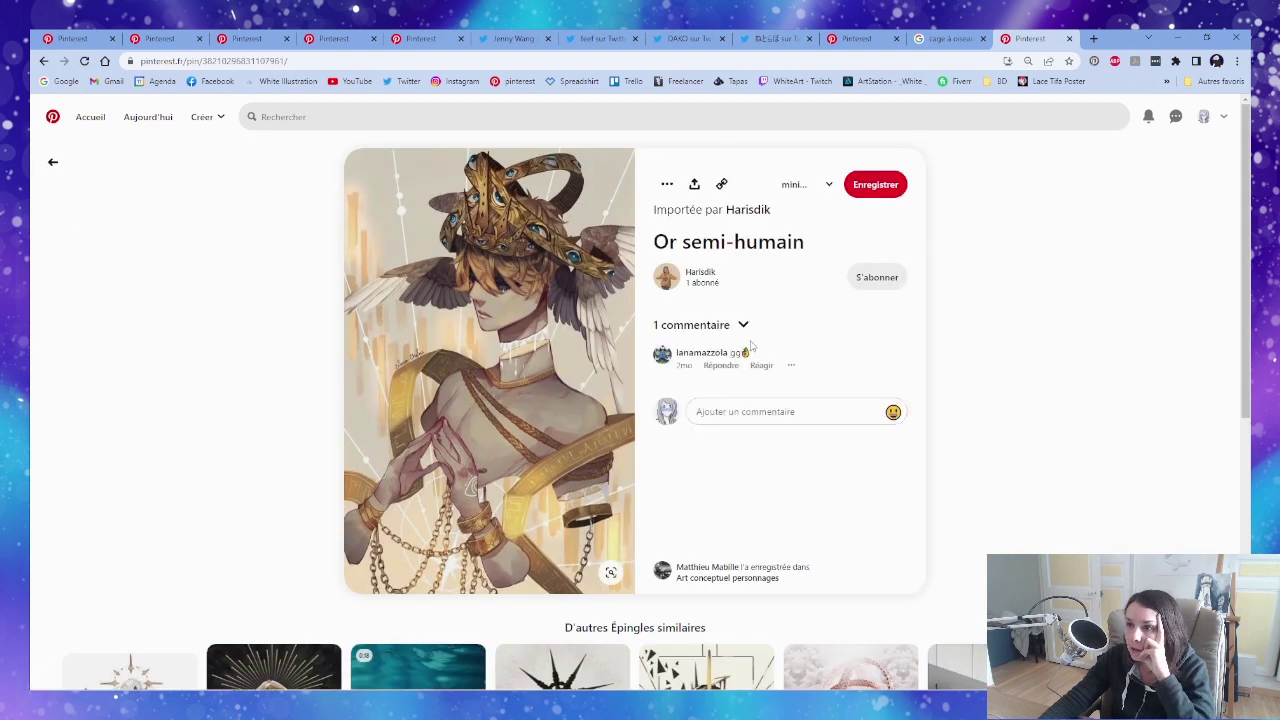
Look through the pins similar to "Or semi-humain" and open the "Norowareta Ningen" pin of the crowned, winged figure.
scroll(751, 345, "down", 3)
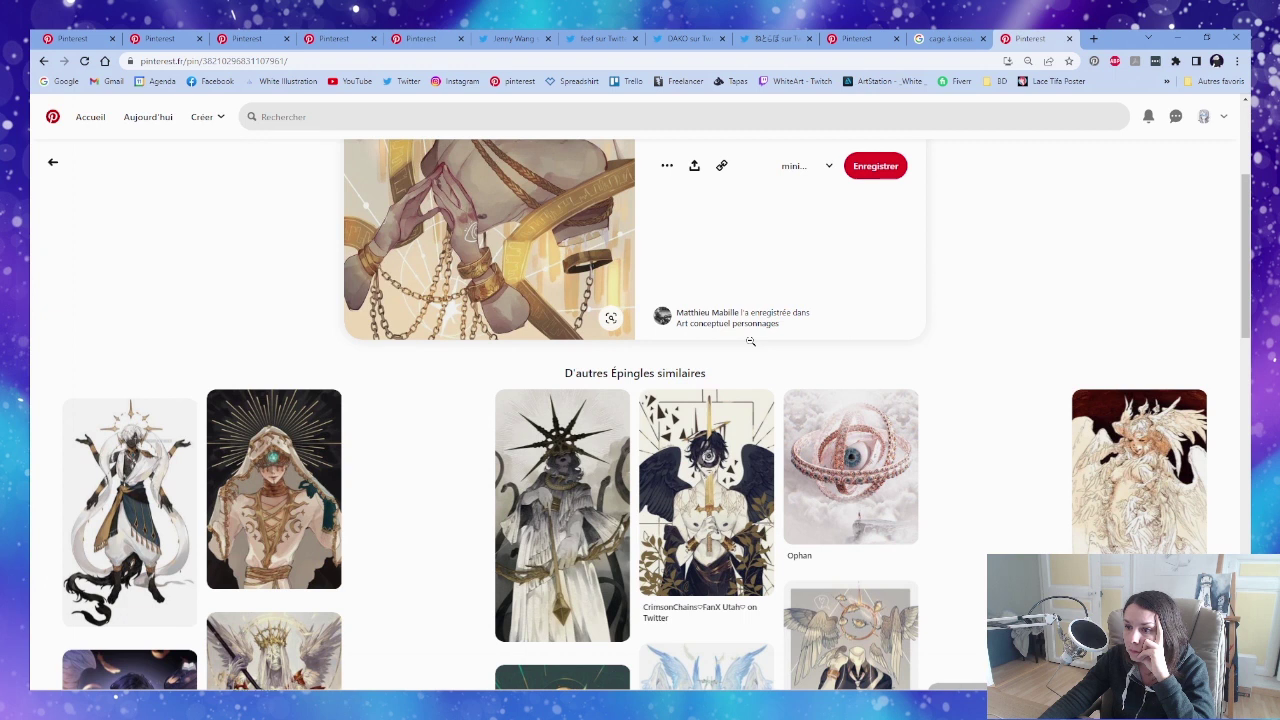
scroll(750, 341, "down", 3)
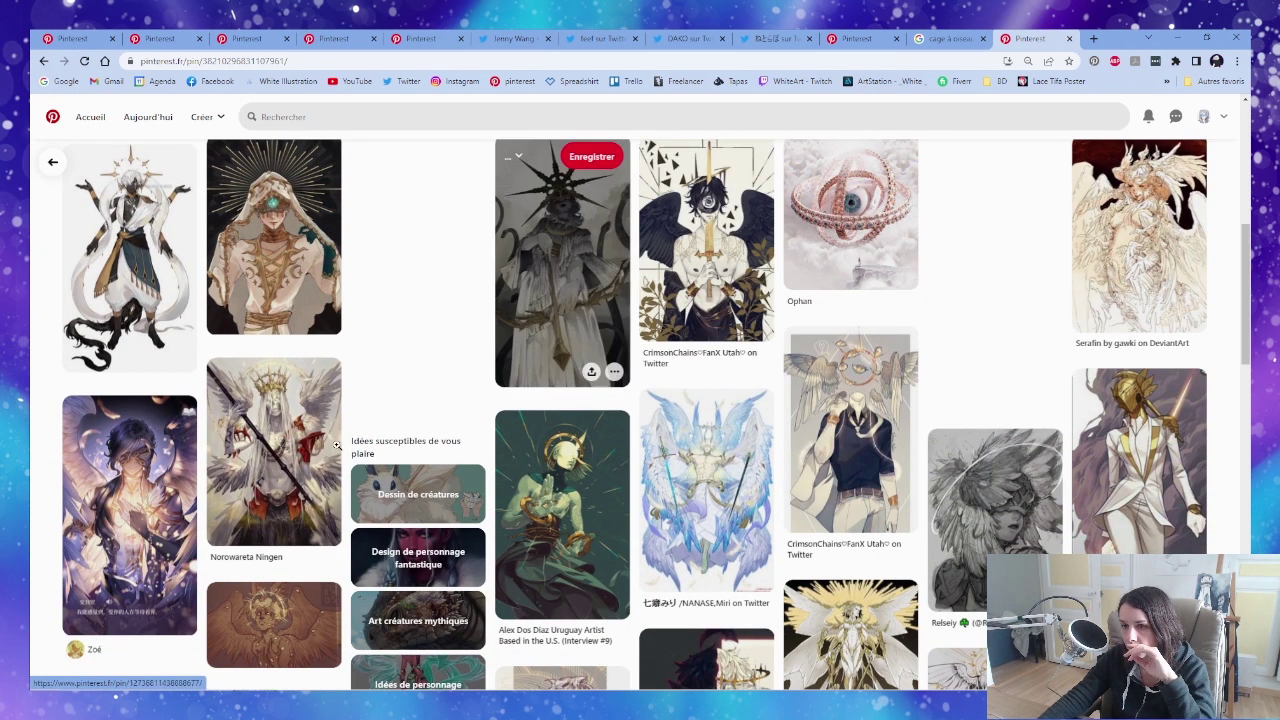
left_click(314, 457)
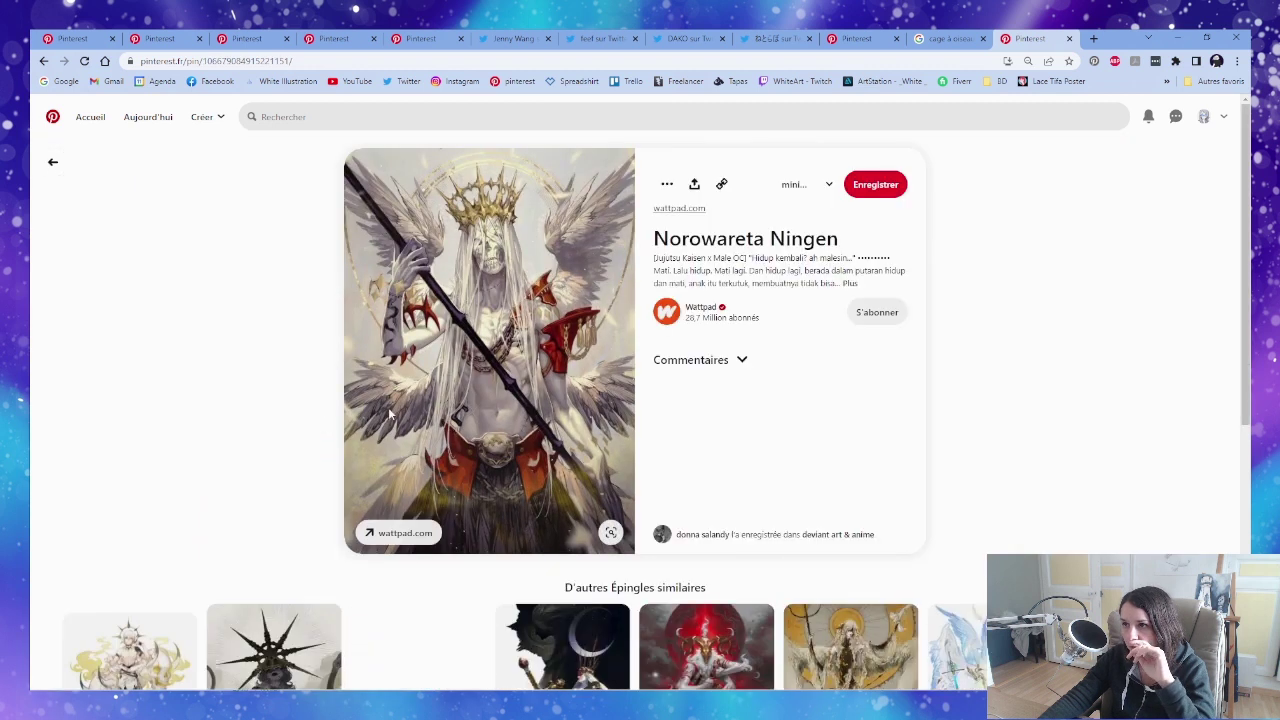
Browse the pins similar to "Norowareta Ningen" and open the "Excalibur Umbra" pin in a separate tab.
scroll(390, 414, "down", 3)
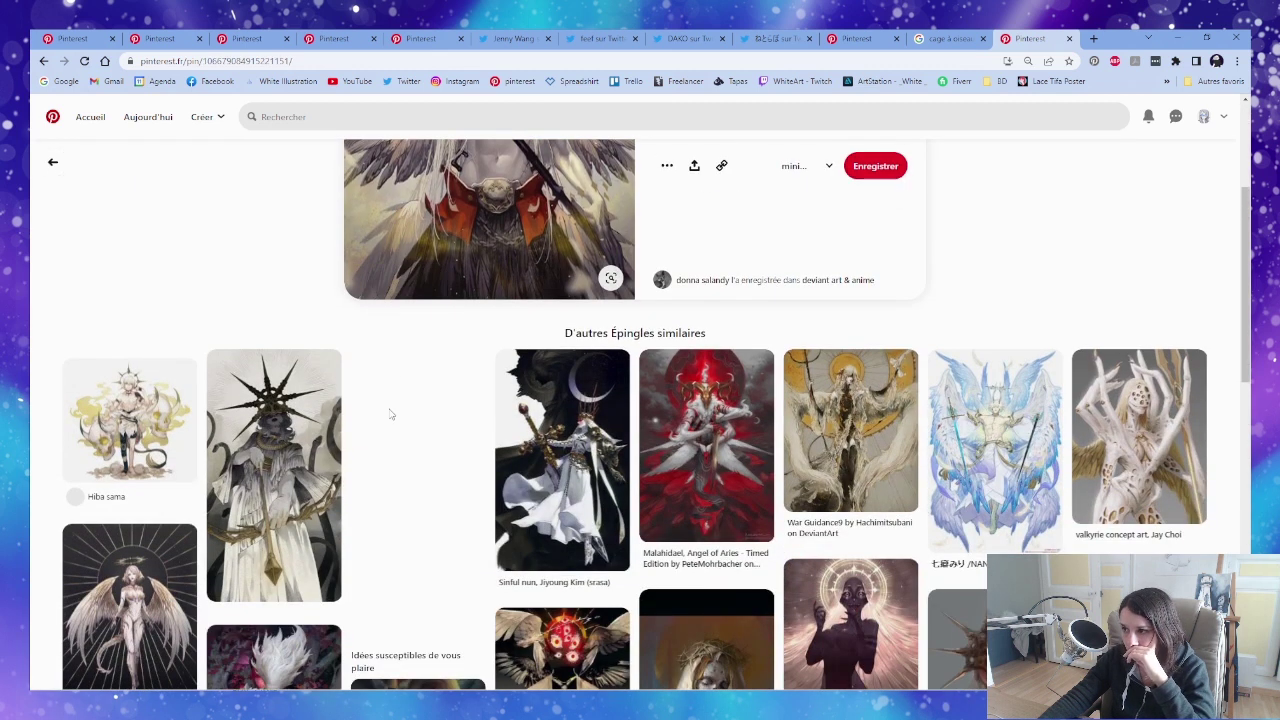
scroll(390, 414, "down", 3)
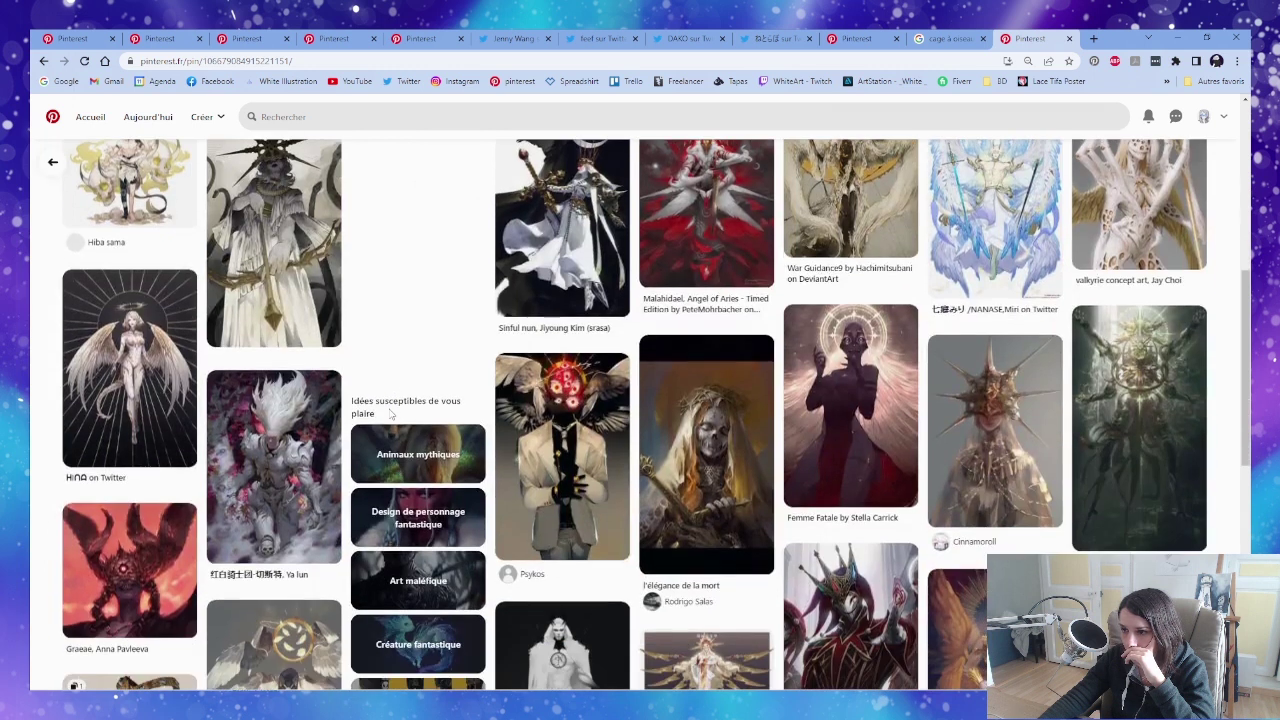
scroll(390, 414, "down", 2)
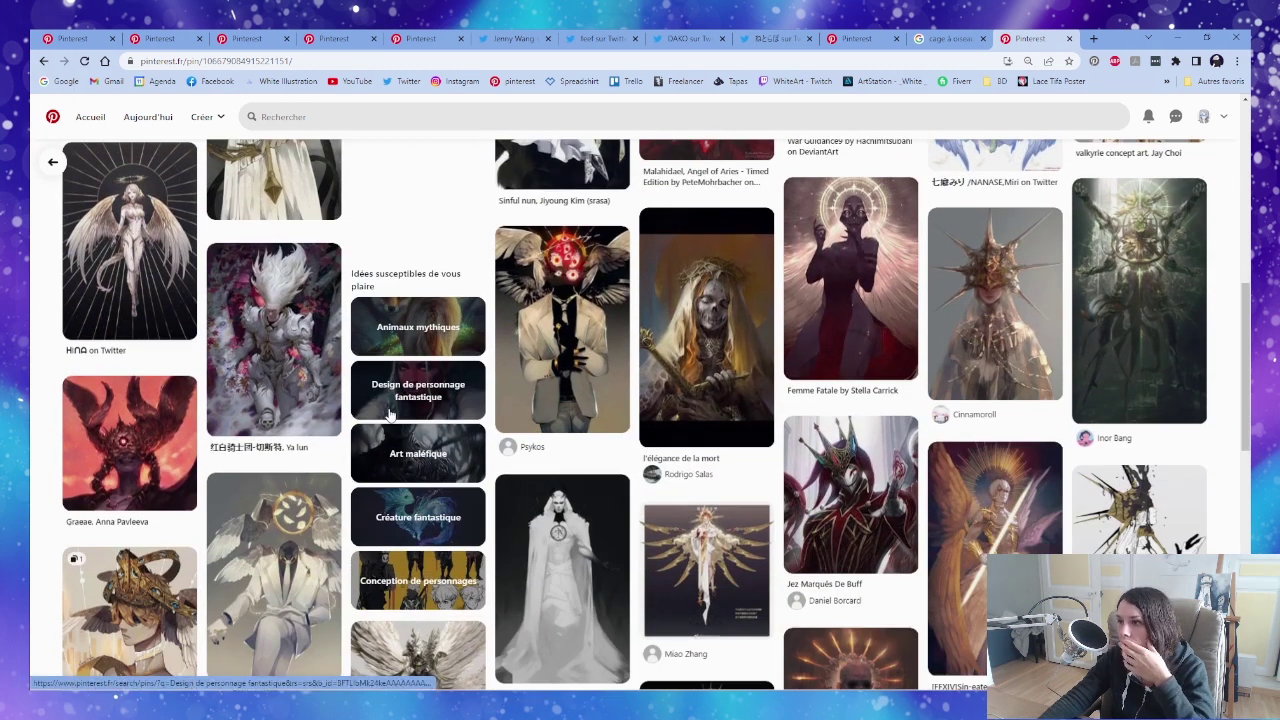
scroll(390, 414, "down", 3)
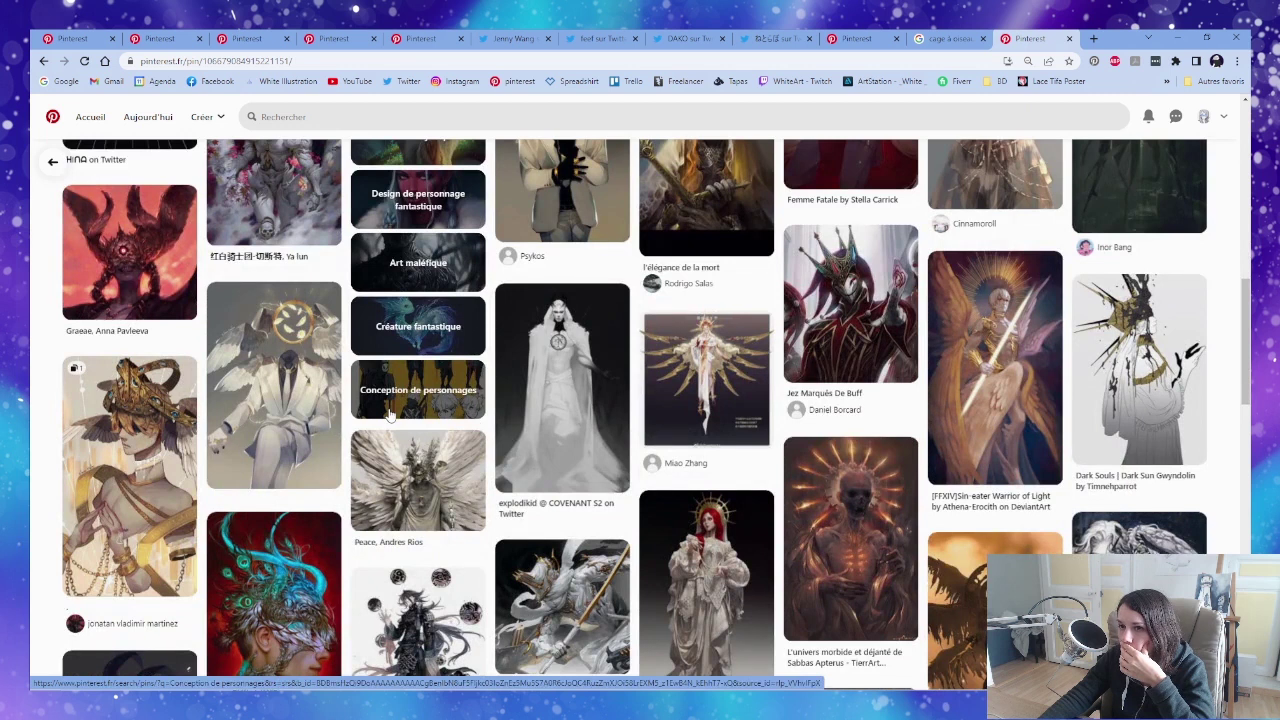
scroll(390, 414, "down", 2)
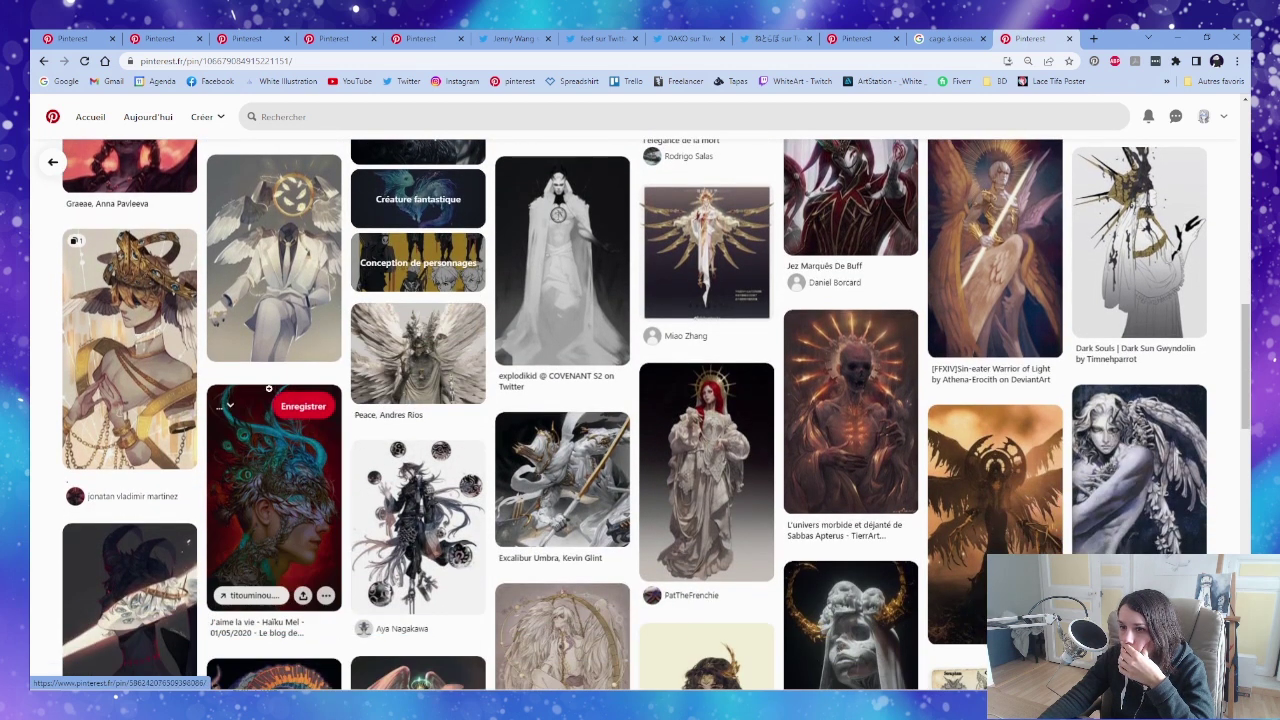
middle_click(547, 497)
Open the video pin of the gold-crowned, winged figure and examine its similar pins for character design references.
left_click(130, 340)
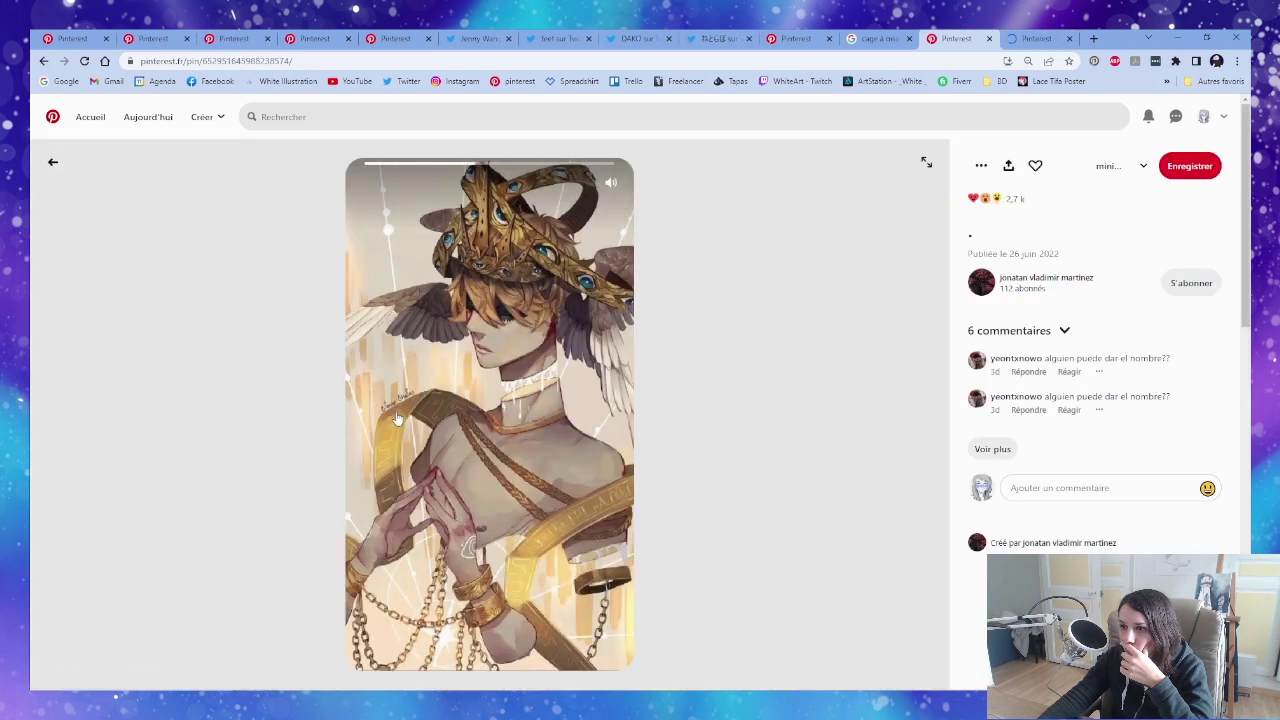
scroll(397, 418, "down", 3)
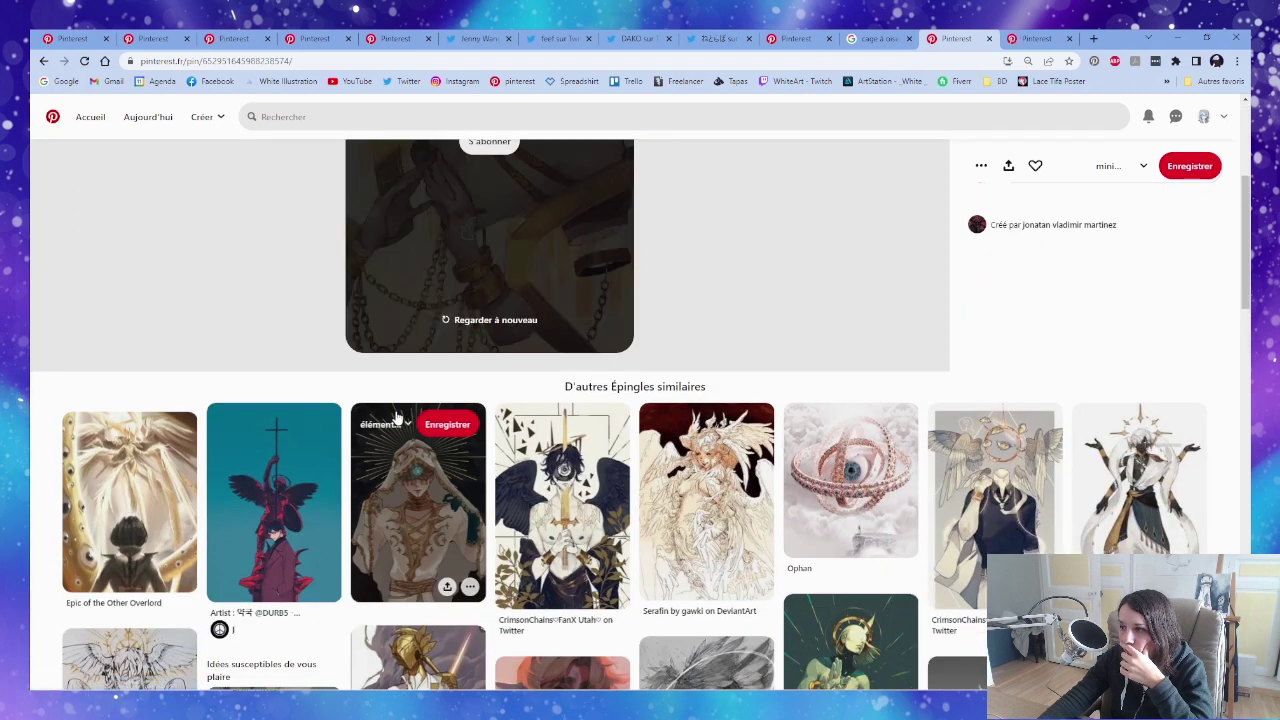
scroll(397, 418, "down", 2)
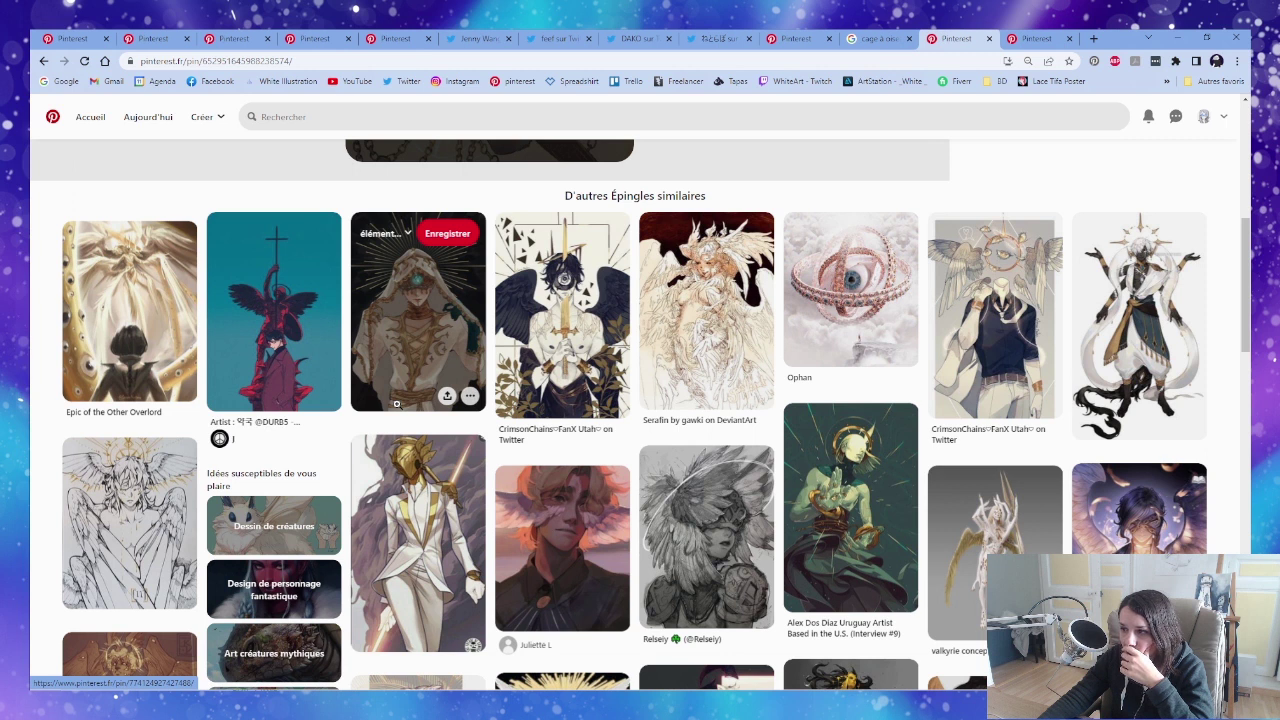
scroll(397, 405, "down", 3)
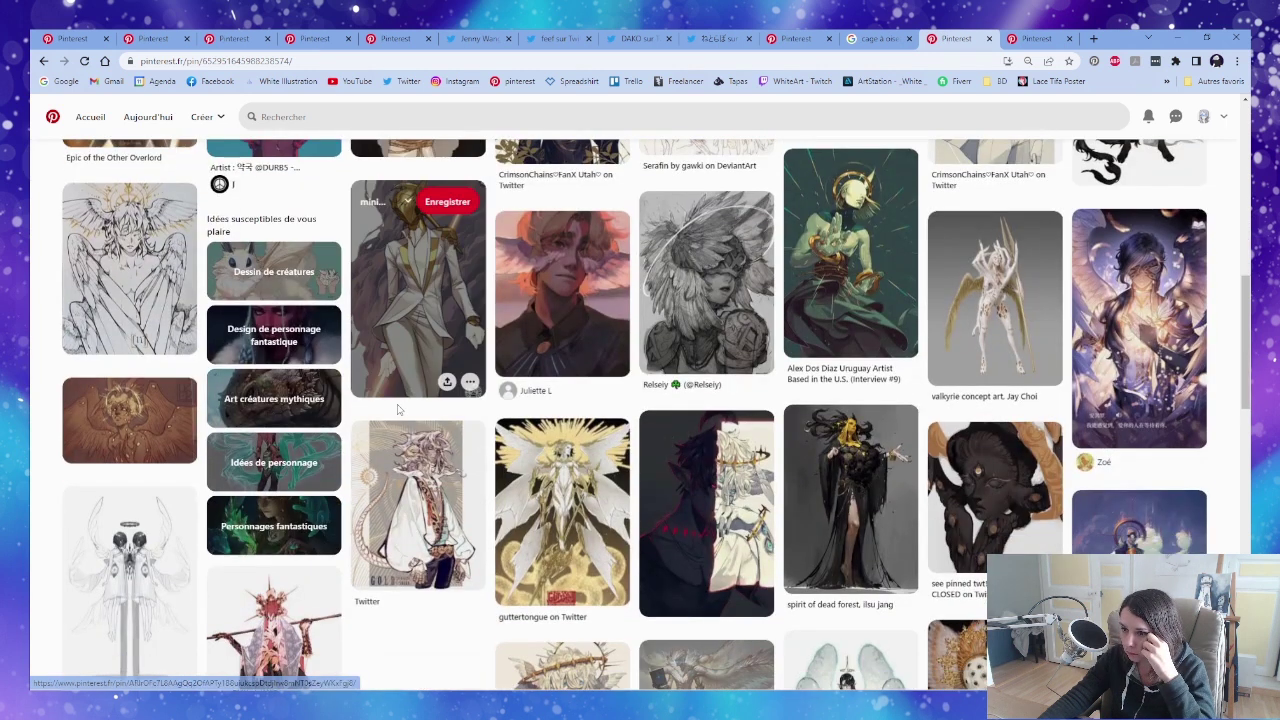
scroll(397, 409, "down", 3)
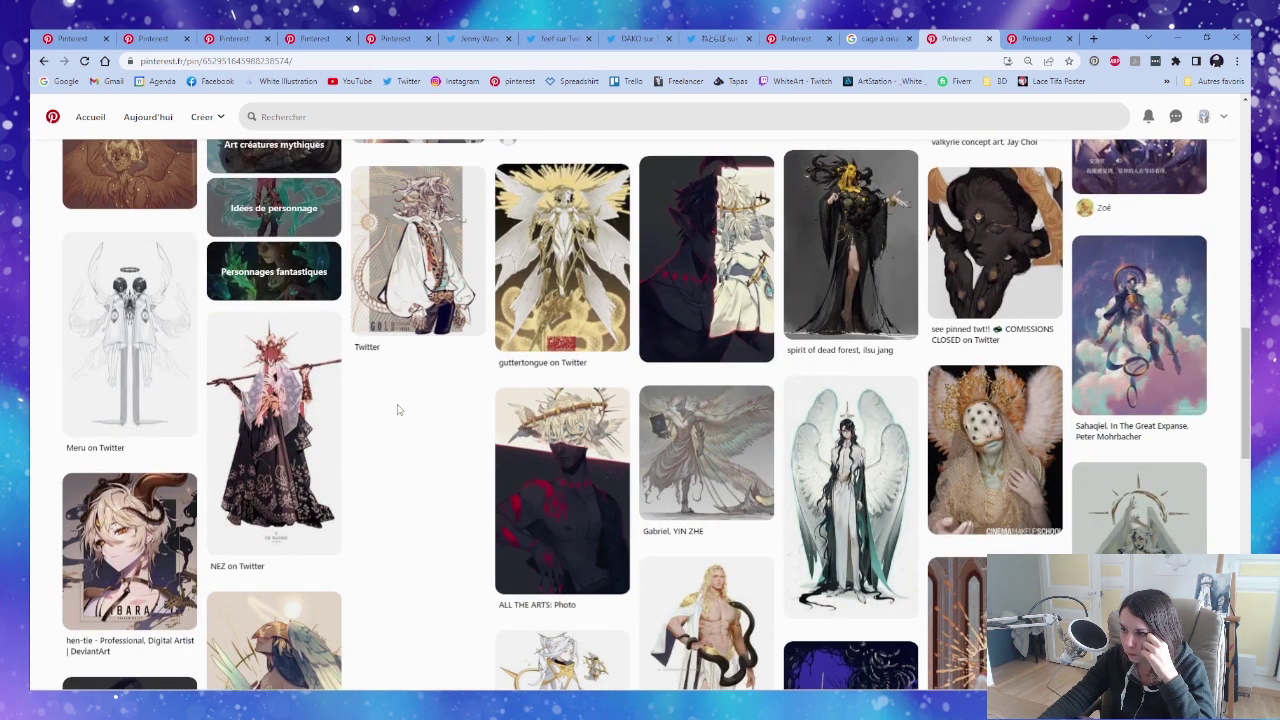
scroll(397, 409, "down", 6)
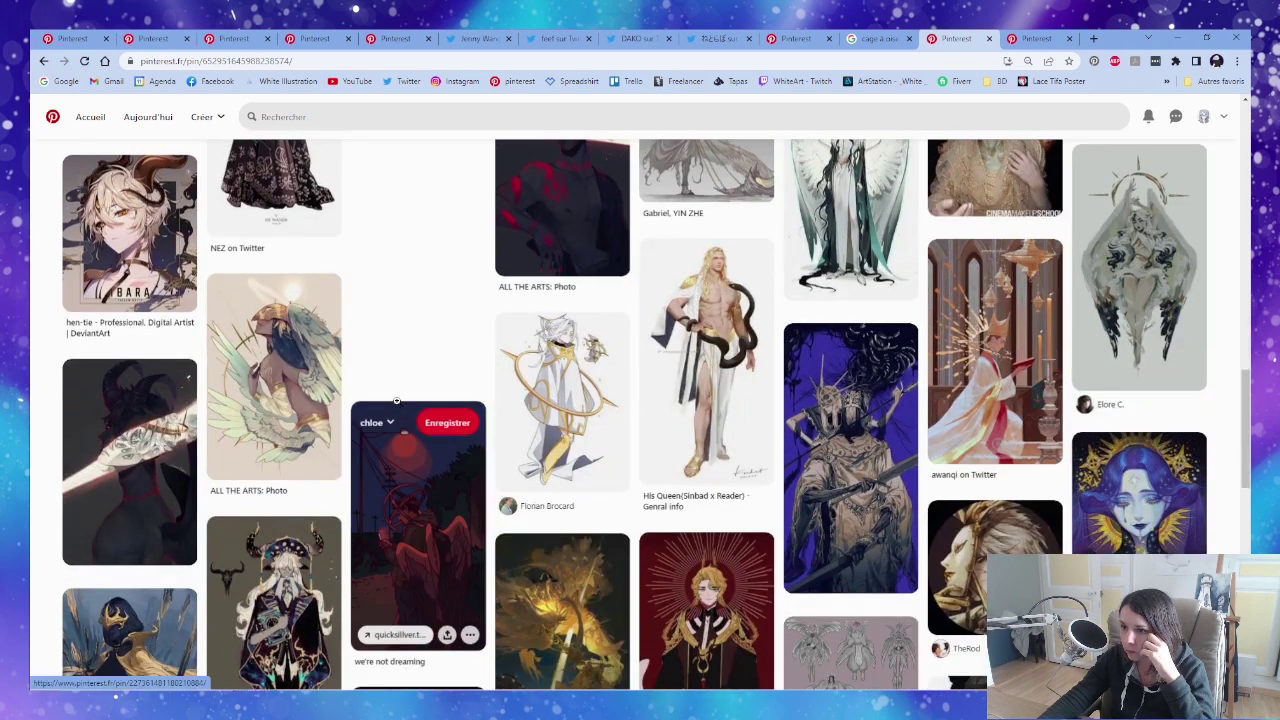
scroll(397, 407, "up", 5)
scroll(397, 407, "down", 4)
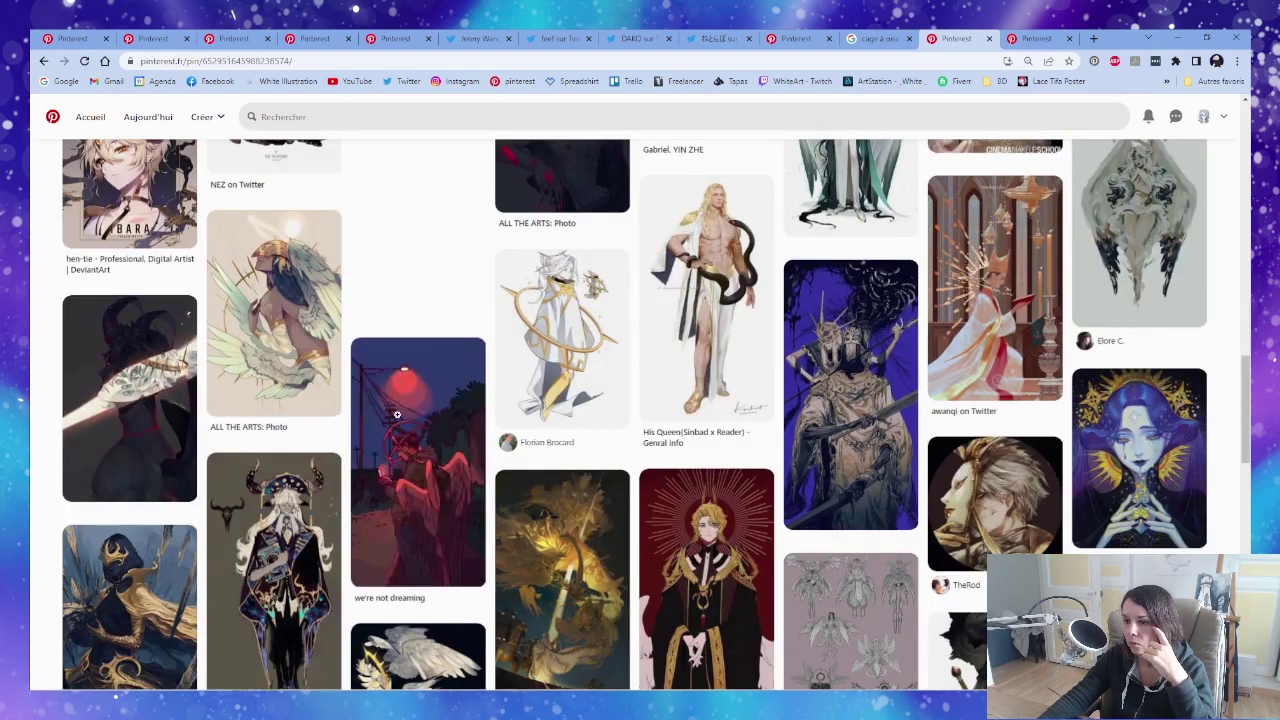
View the "we're not dreaming" angel pin and its similar pins, and return to the previous pin's suggestions.
left_click(403, 478)
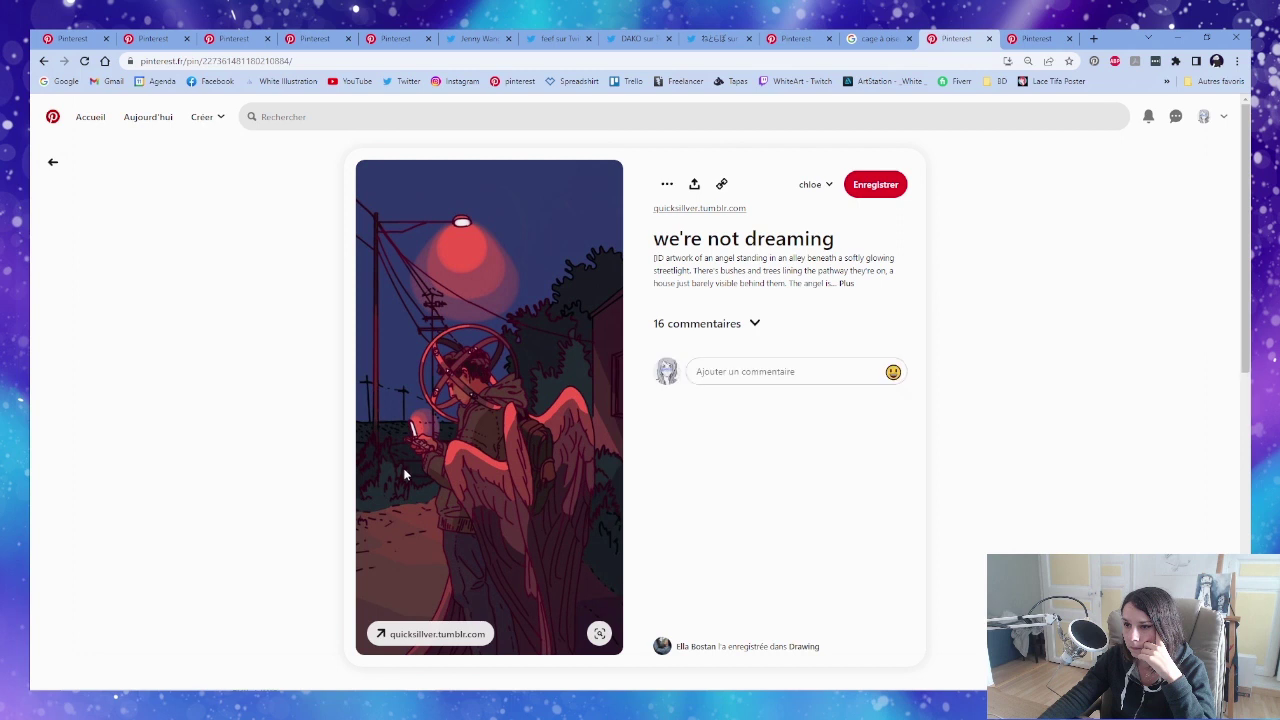
scroll(403, 470, "down", 2)
scroll(405, 475, "down", 4)
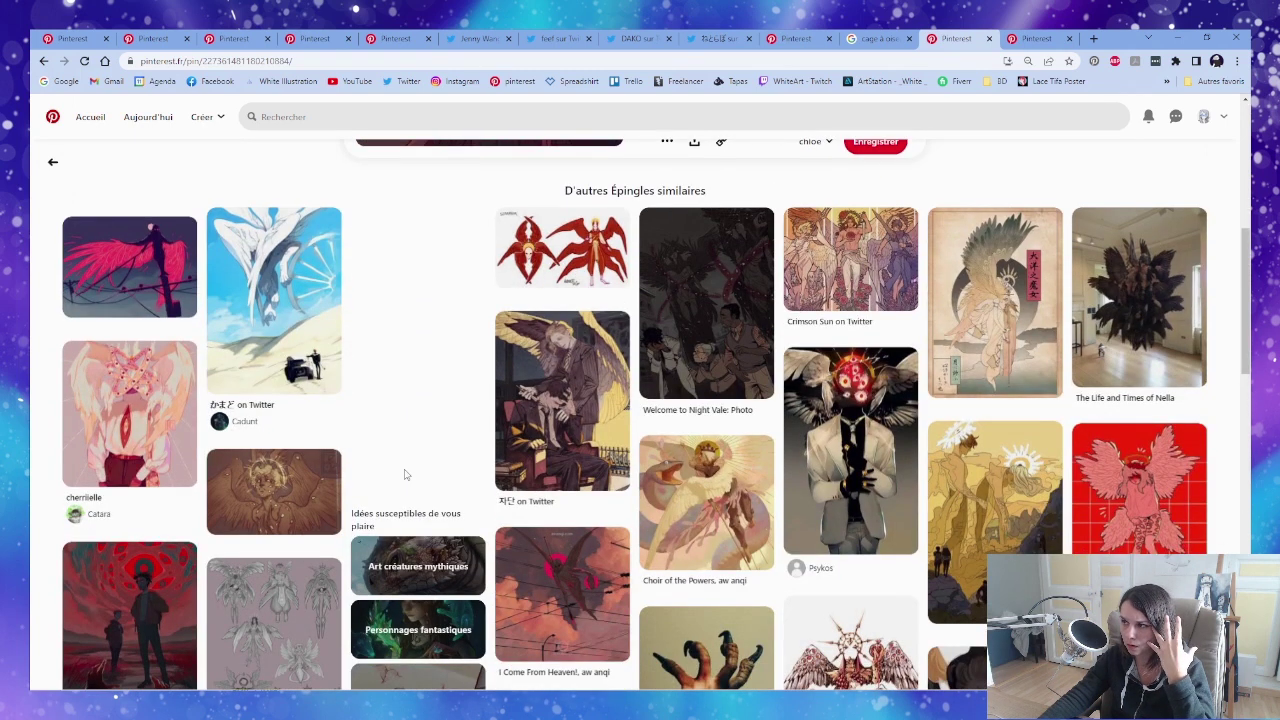
scroll(405, 468, "up", 6)
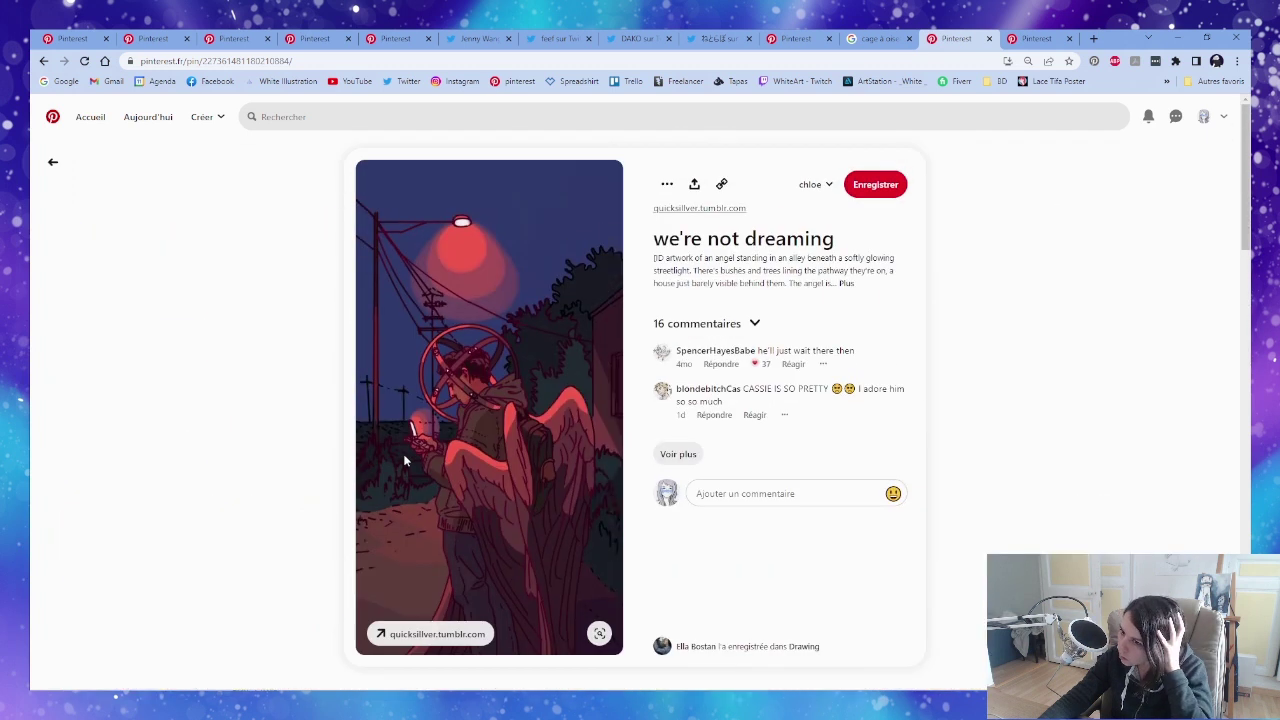
left_click(53, 162)
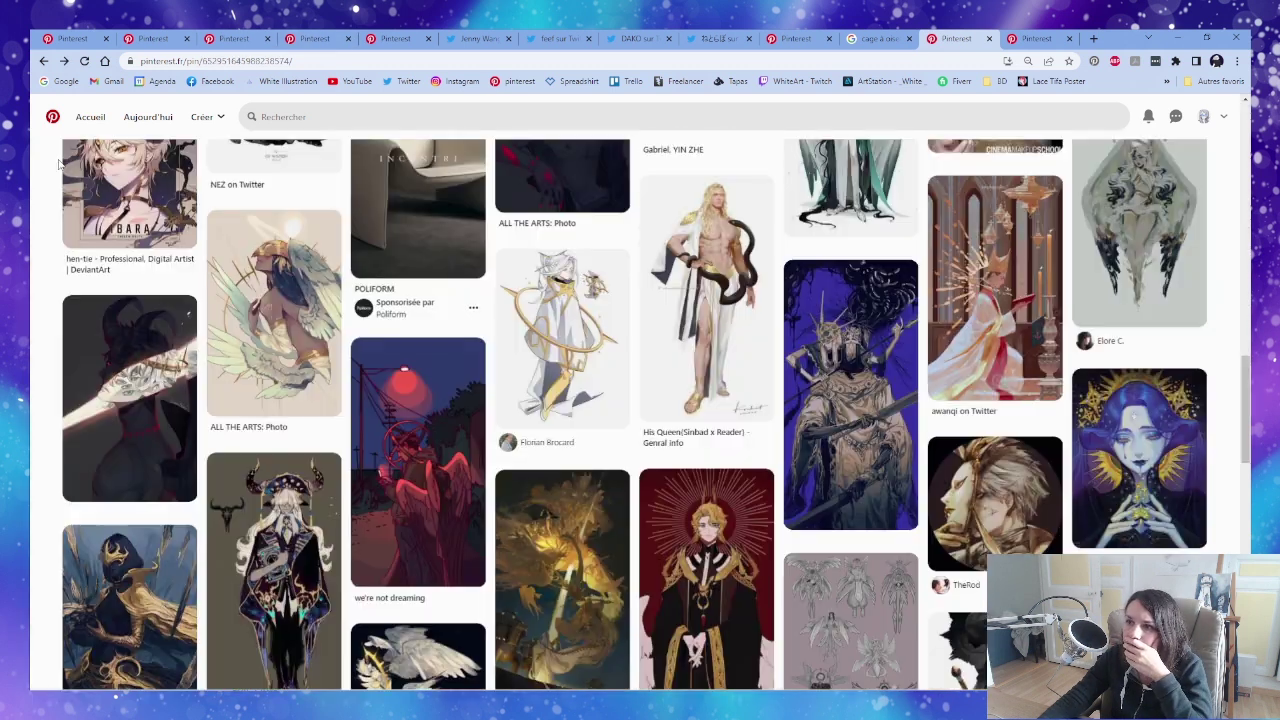
Go back through the viewed pins to "Or semi-humain" and switch to the tab with the "Excalibur Umbra" pin.
scroll(594, 425, "up", 11)
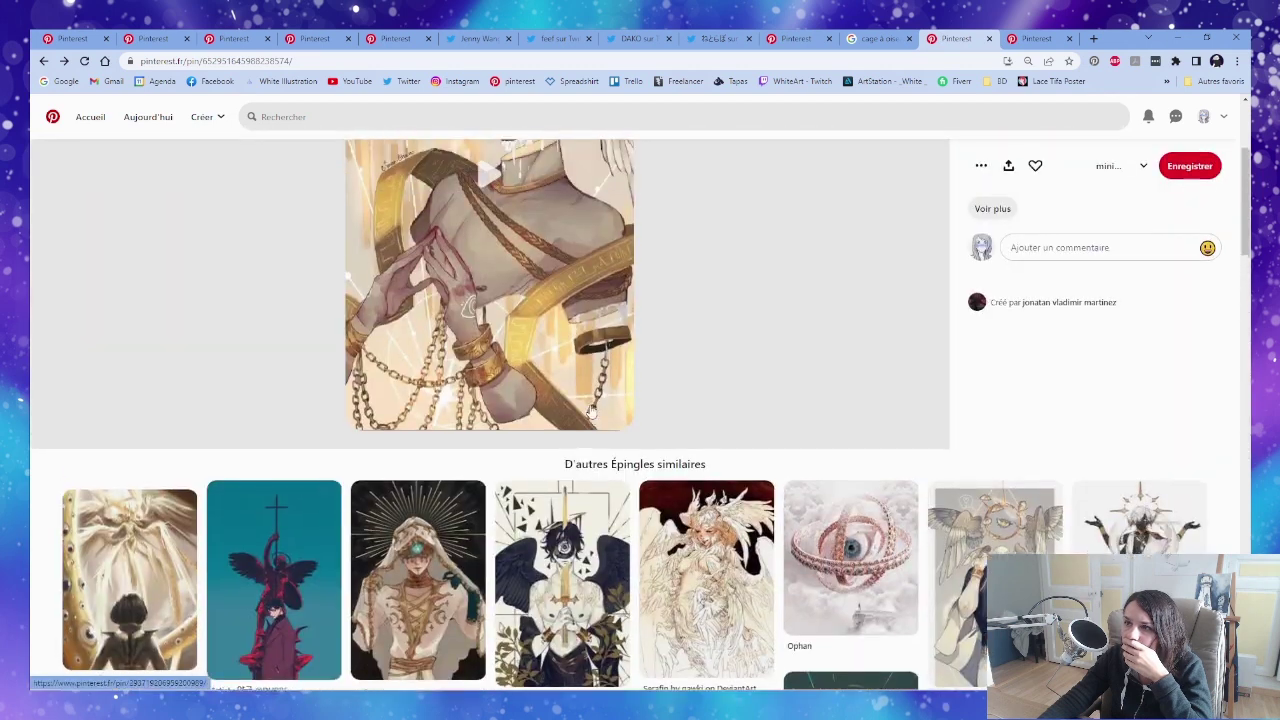
scroll(585, 395, "up", 3)
left_click(52, 161)
scroll(58, 214, "up", 10)
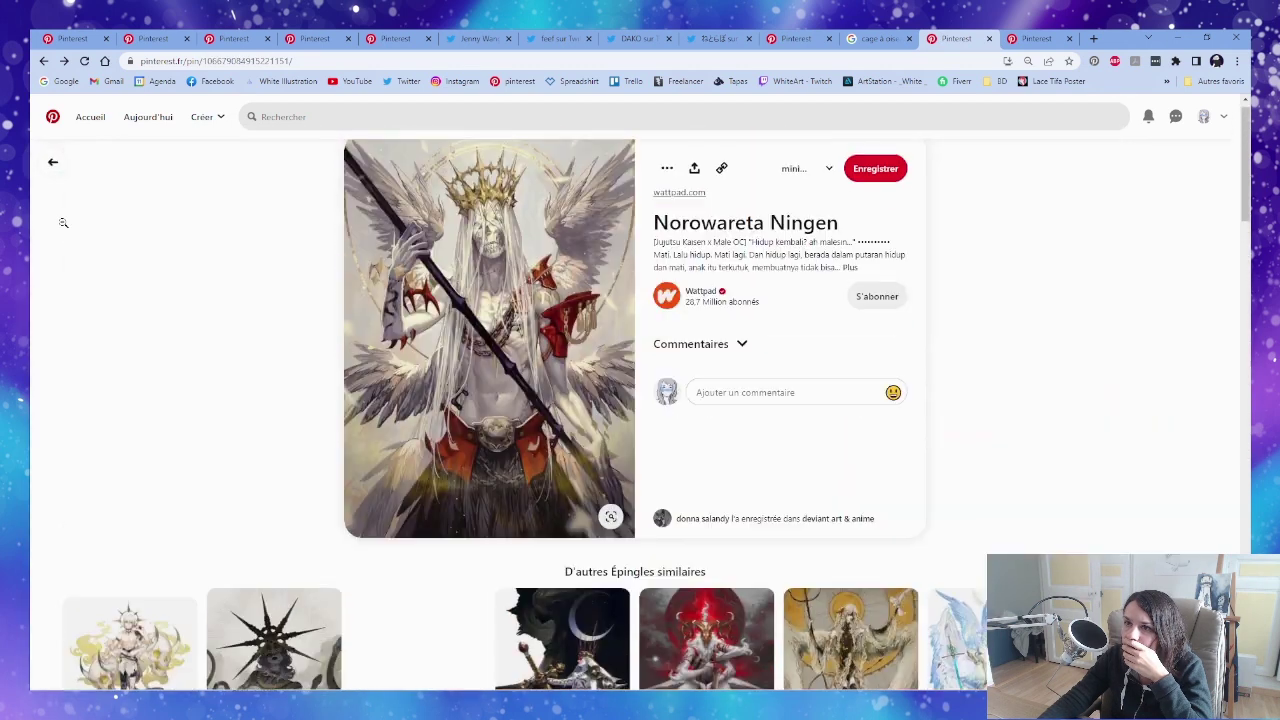
left_click(53, 162)
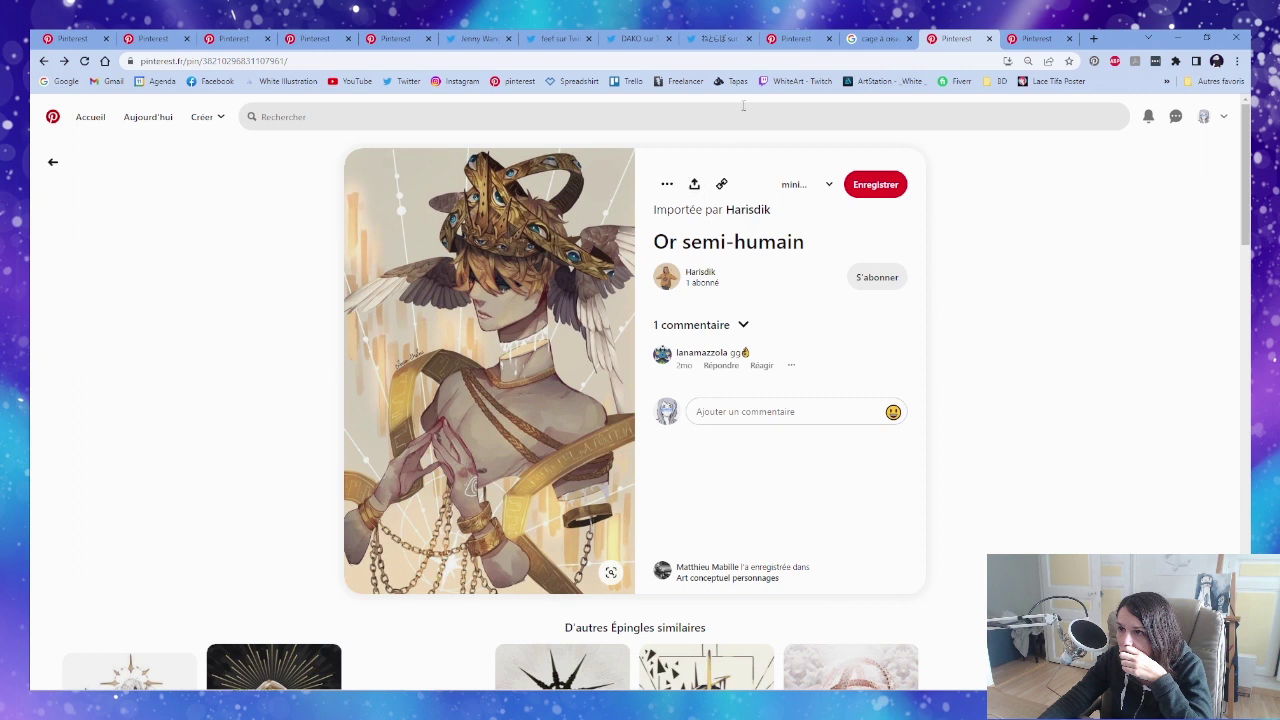
left_click(1012, 38)
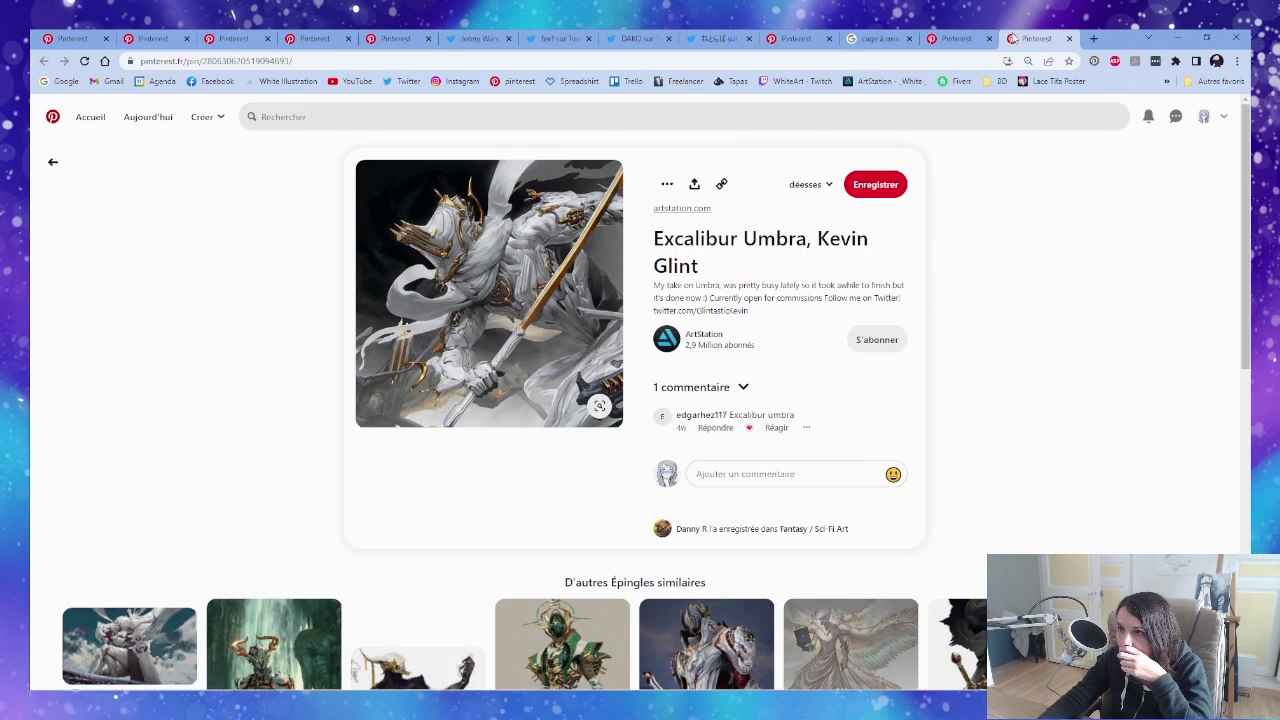
Open the similar pin of the green-and-gold armoured figure and shrink the browser window beside the PaintTool SAI drawing.
scroll(912, 446, "down", 4)
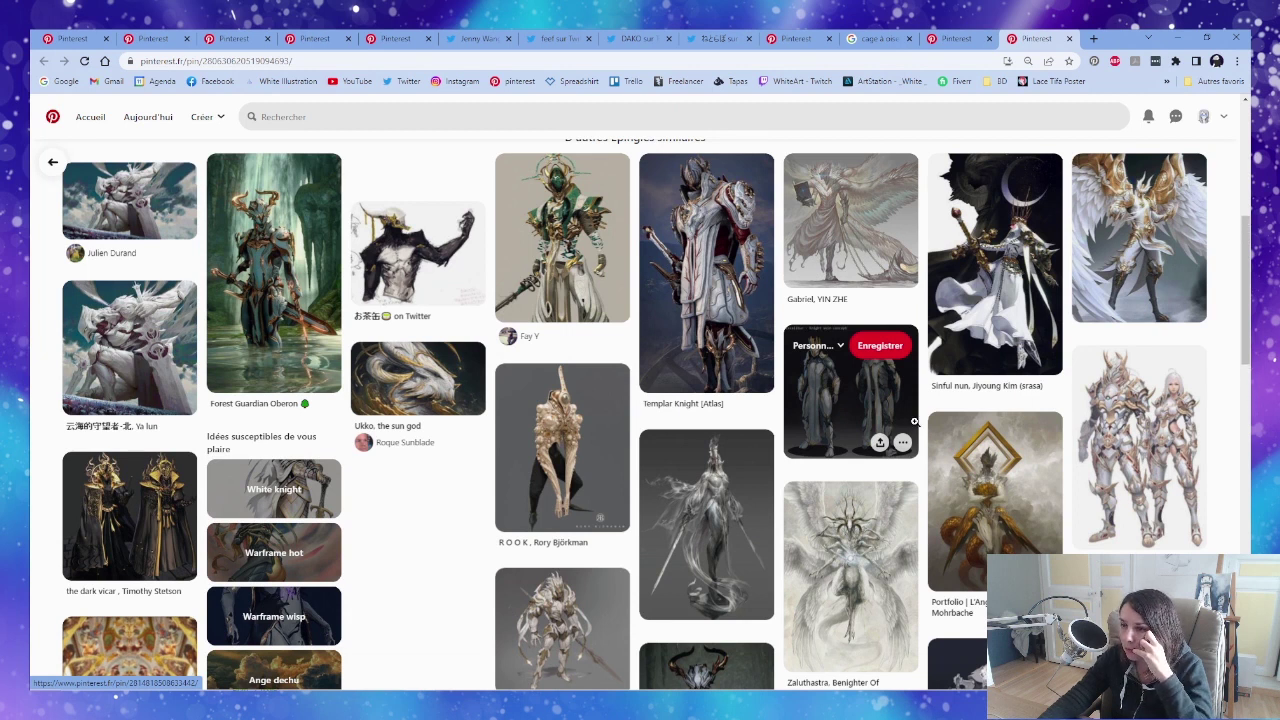
left_click(557, 245)
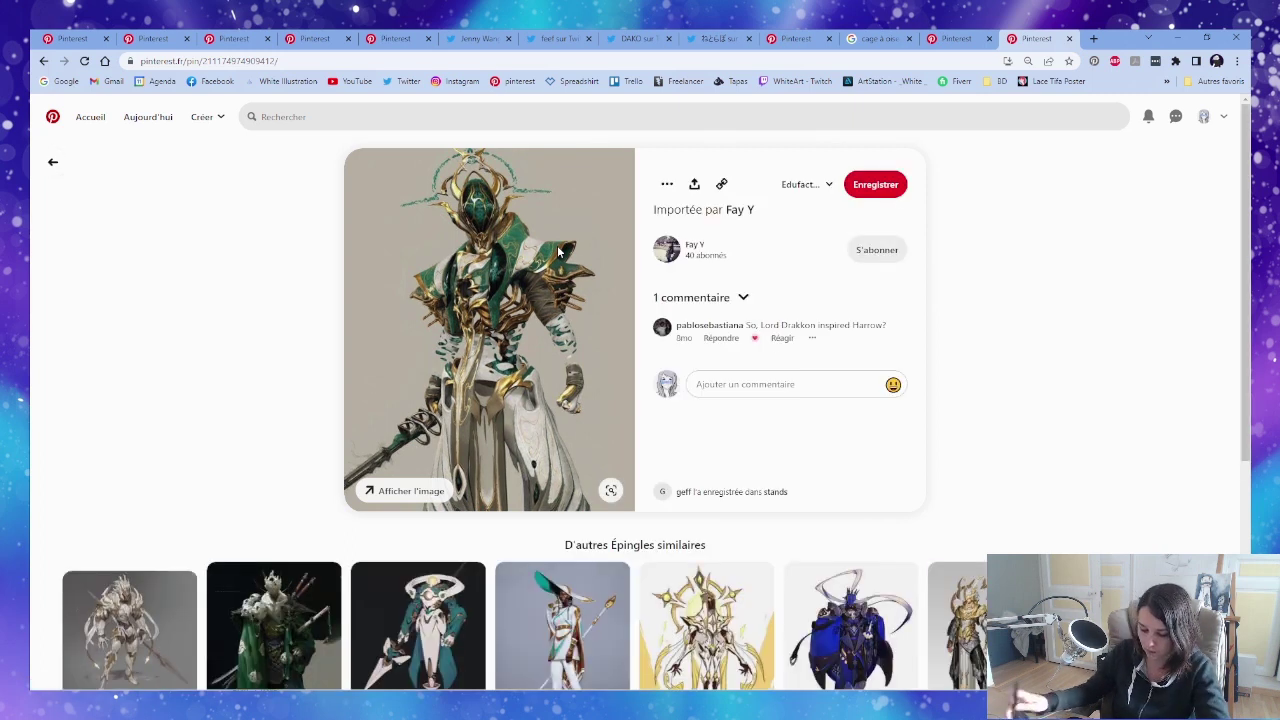
double_click(1117, 45)
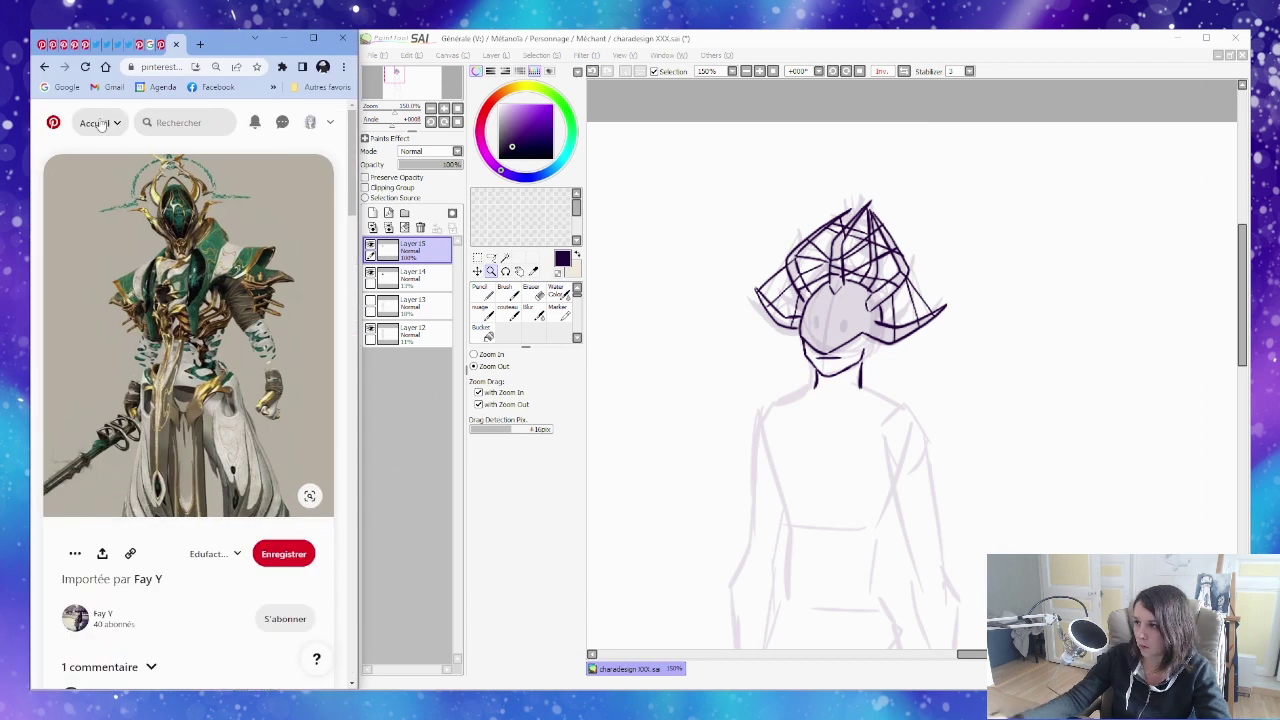
Switch to PaintTool SAI, delete the headdress sketch layers Layer 15 and Layer 14, and make Layer 13 visible.
left_click(765, 353)
key("e")
mouse_move(780, 320)
left_mouse_down()
mouse_move(771, 355)
mouse_move(863, 318)
mouse_move(800, 385)
left_mouse_up()
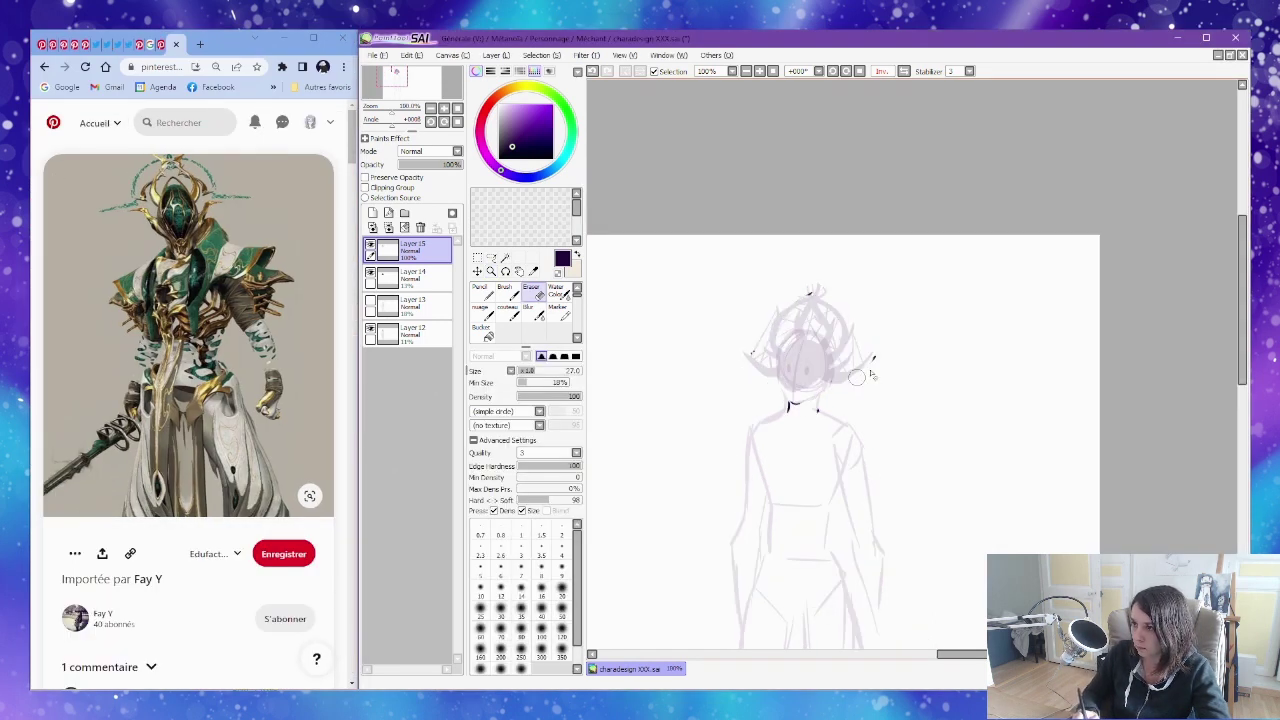
left_click(420, 228)
left_click(420, 228)
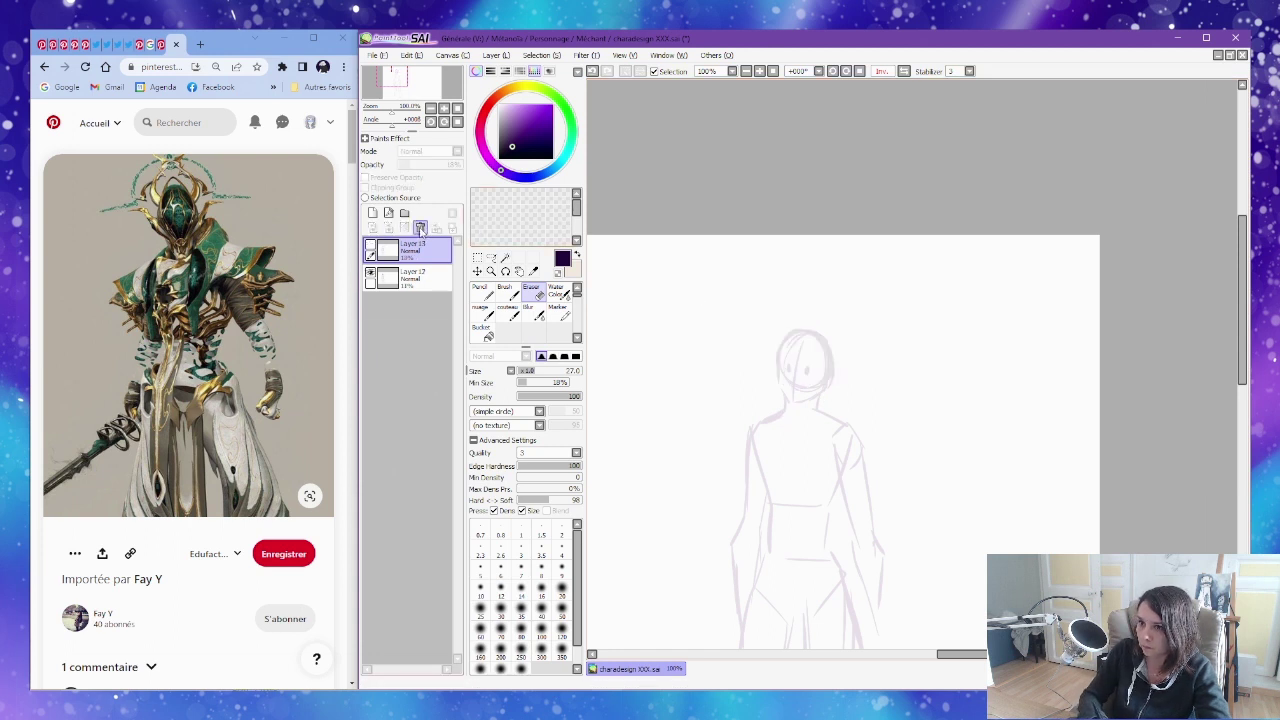
left_click(371, 248)
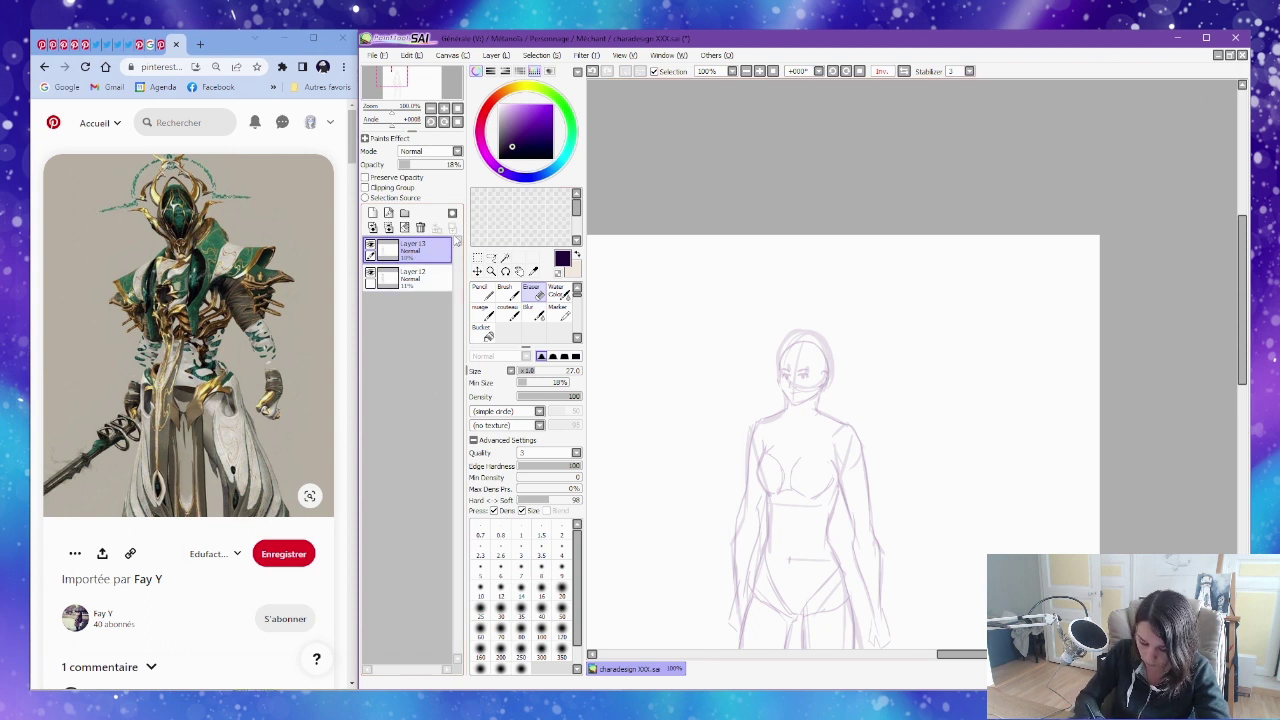
Flip the canvas view back to its normal orientation and activate the Pencil tool on Layer 13.
left_click(903, 71)
left_click_drag(1157, 391, 843, 278)
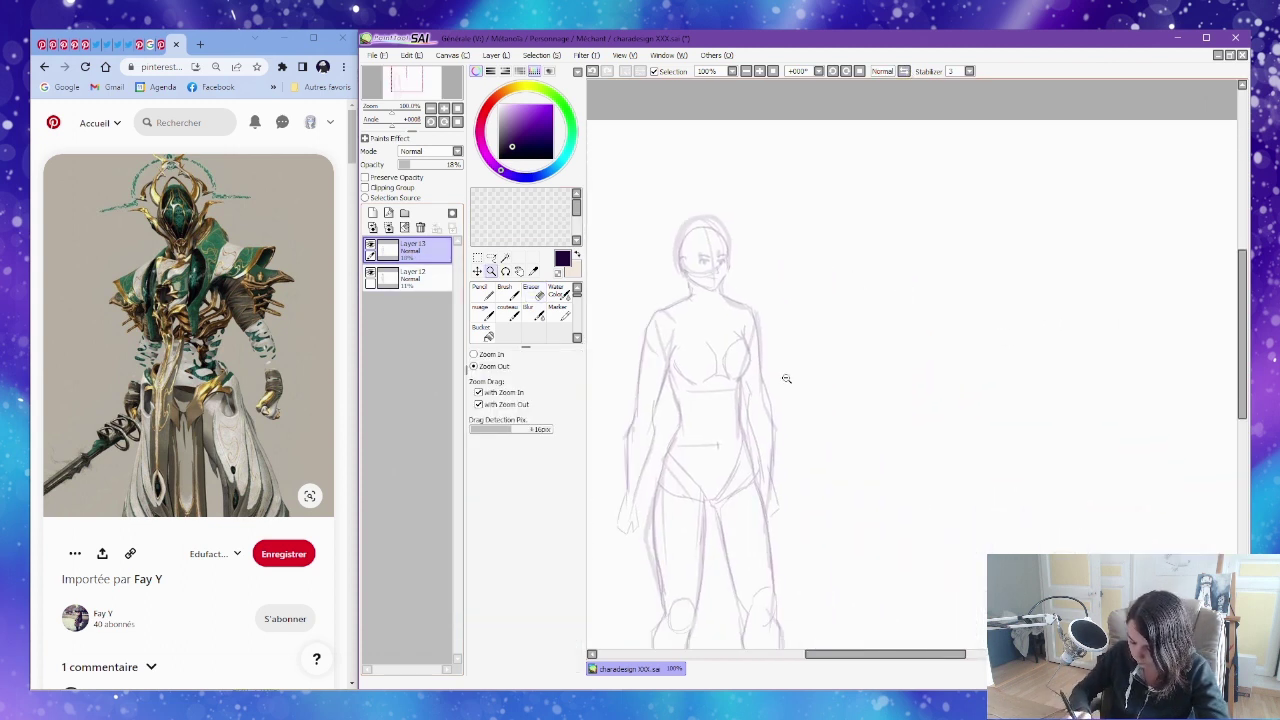
left_click_drag(786, 377, 726, 208)
left_click_drag(866, 261, 848, 285)
left_click_drag(760, 254, 777, 231)
left_click(427, 280)
left_click(482, 291)
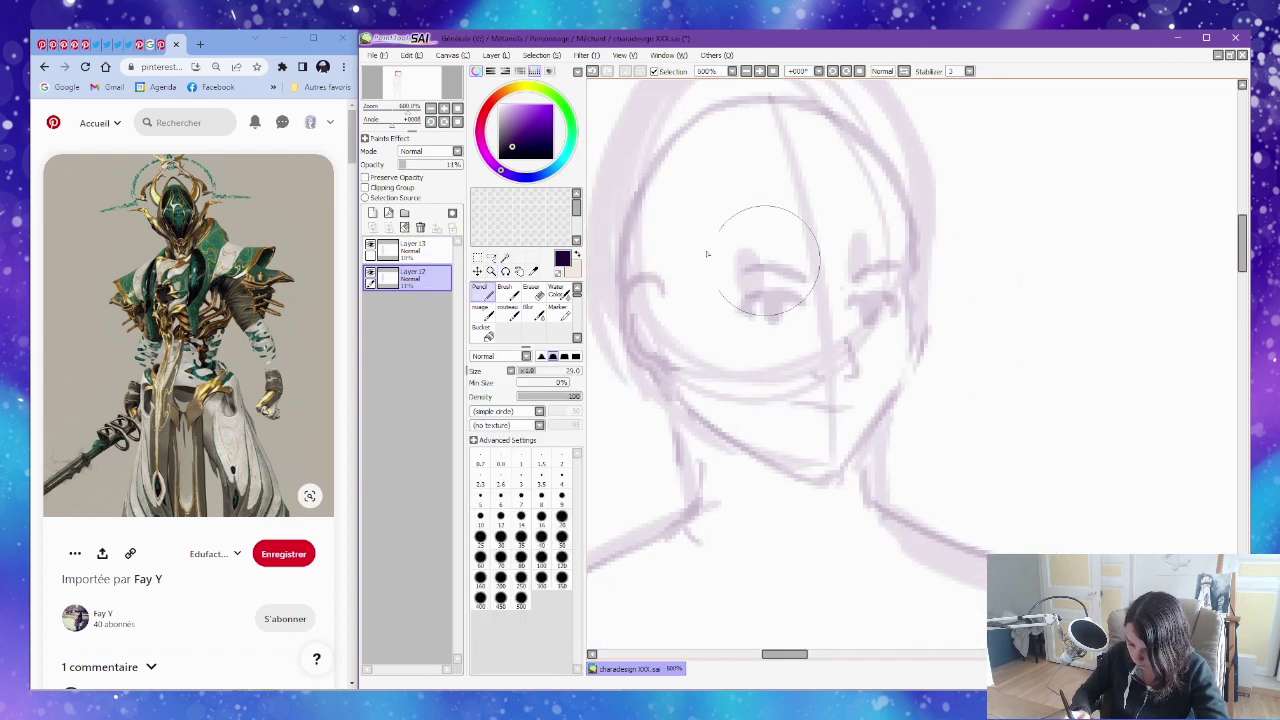
left_click(408, 250)
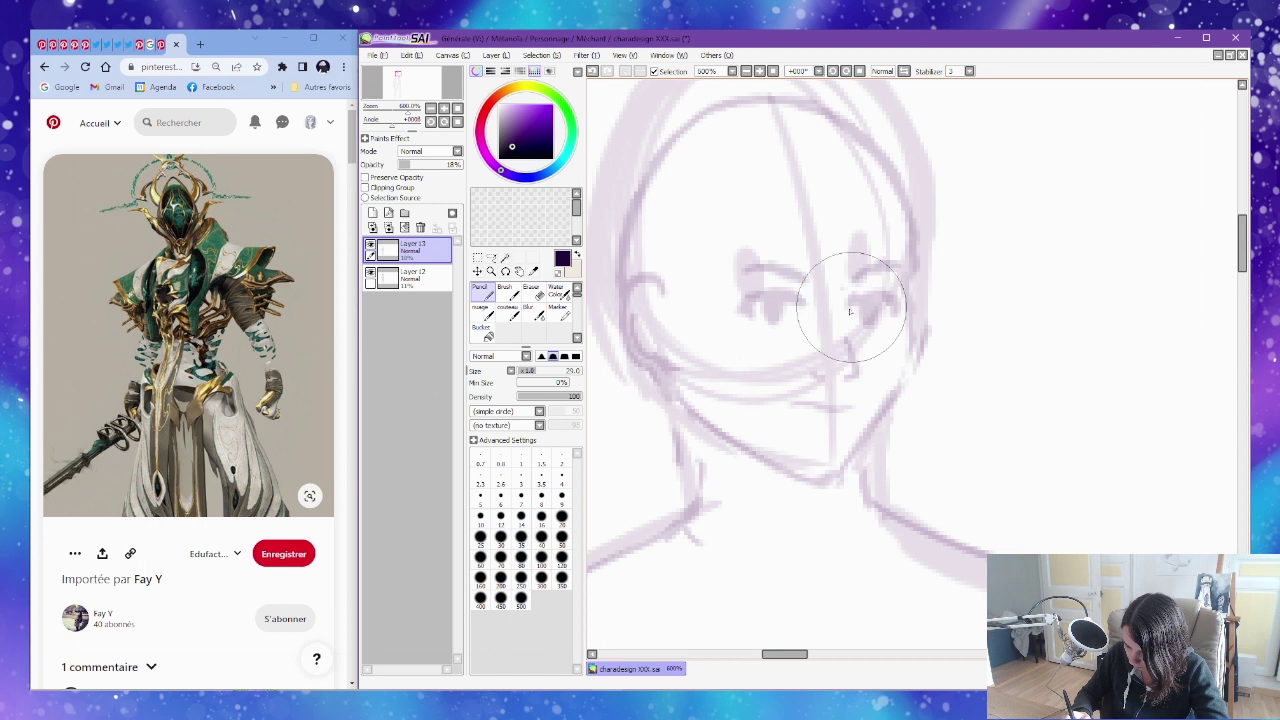
Erase and redraw both eyes and eyebrows of the face sketch on Layer 13.
key("e")
key("n")
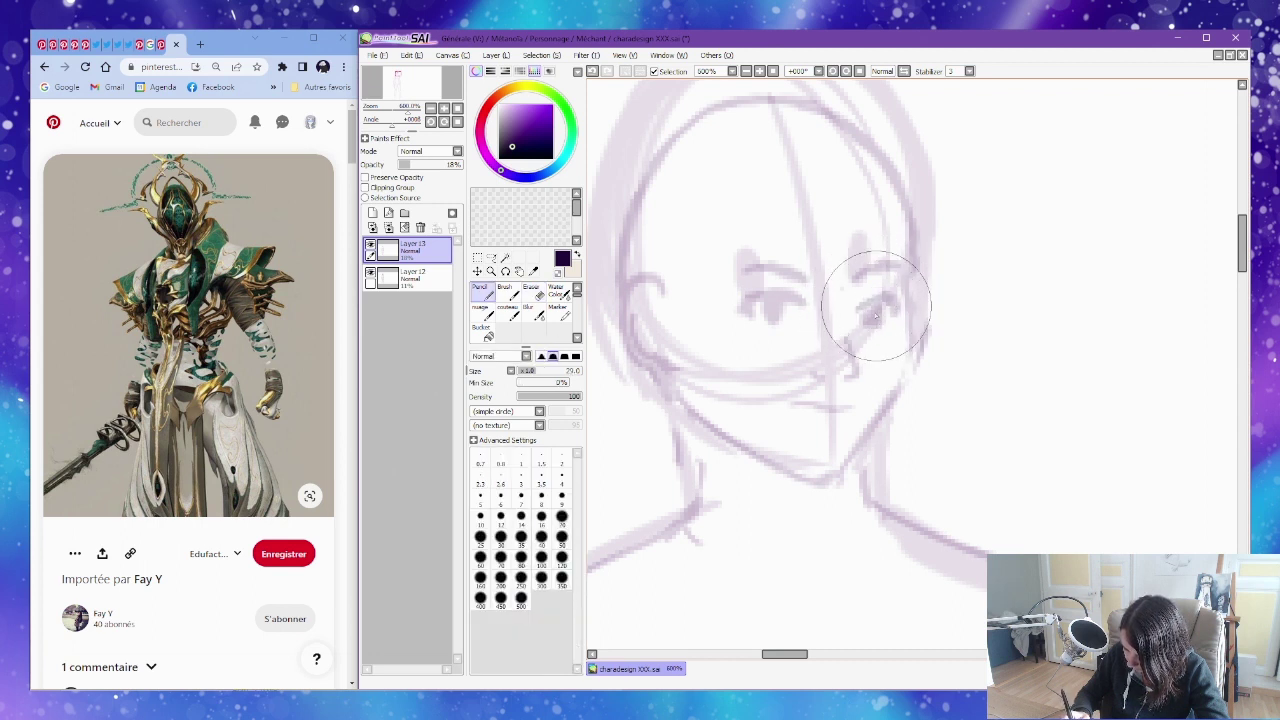
key("e")
key("n")
key("e")
mouse_move(805, 285)
left_mouse_down()
mouse_move(745, 320)
mouse_move(797, 312)
mouse_move(755, 308)
mouse_move(769, 300)
mouse_move(796, 314)
mouse_move(757, 324)
left_mouse_up()
key("n")
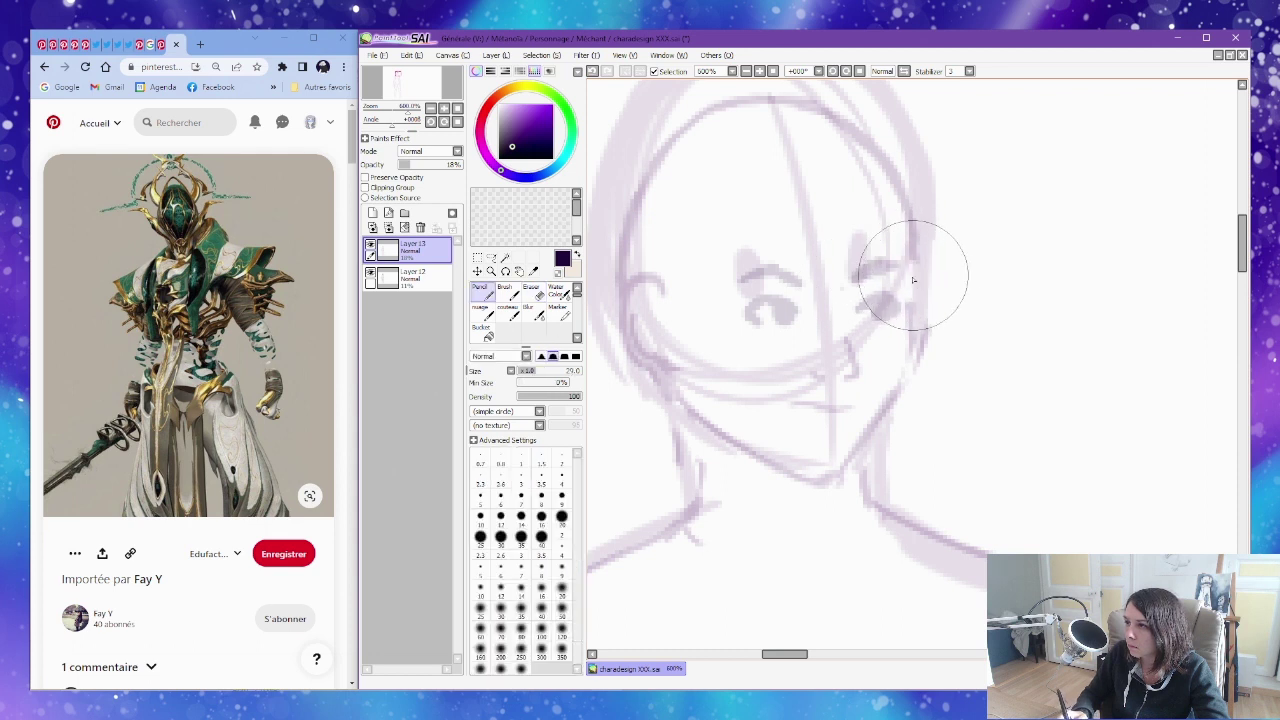
key("e")
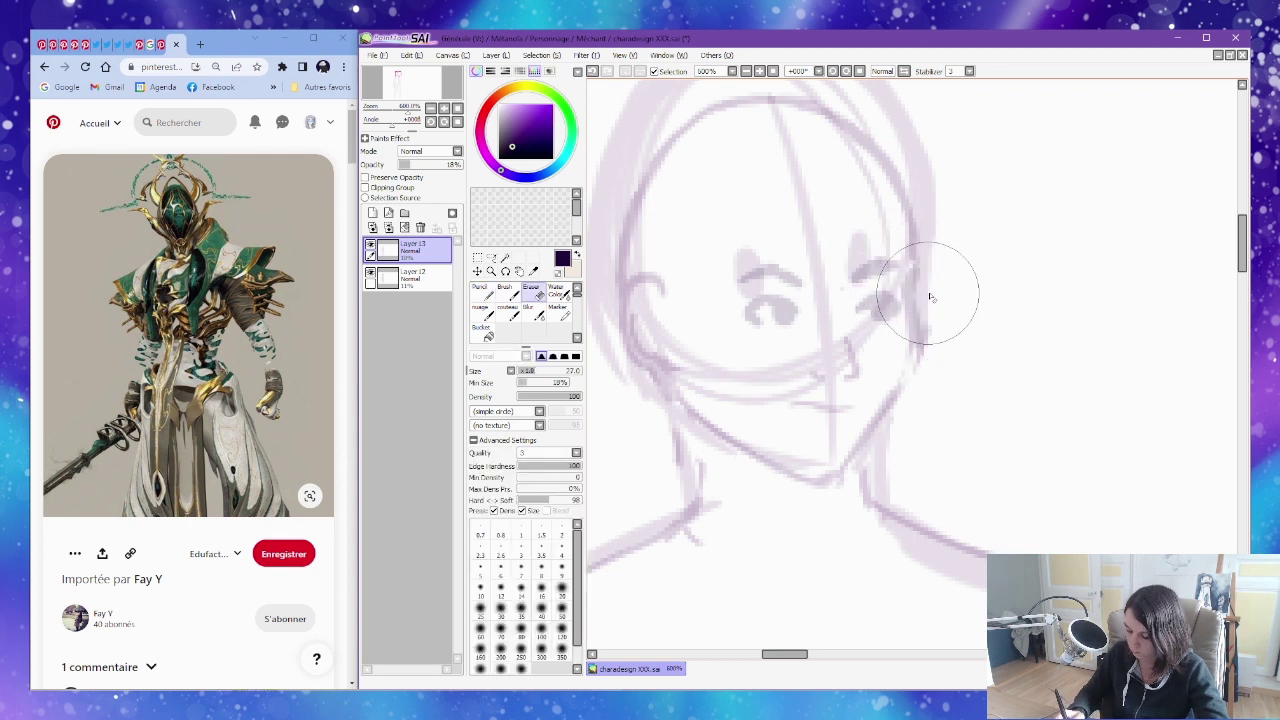
key("n")
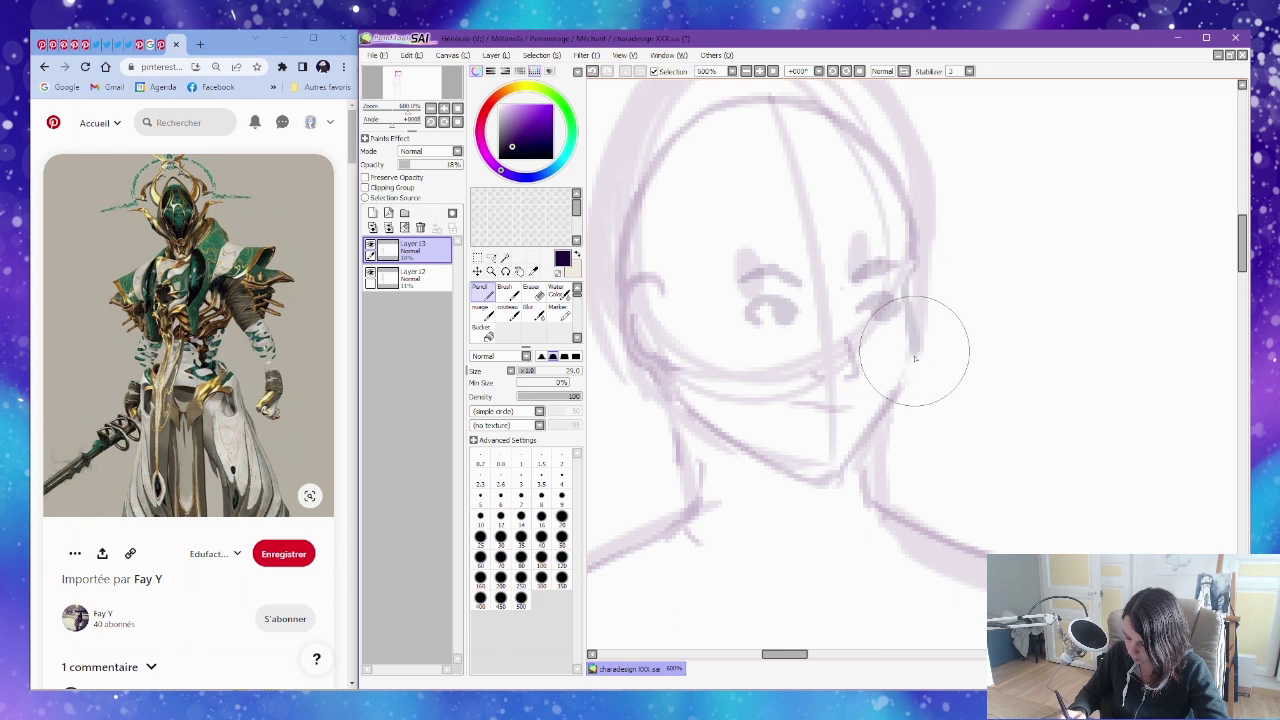
Erase and redraw the cheek, jaw and chin contour of the face with the Eraser and Pencil tools.
key("e")
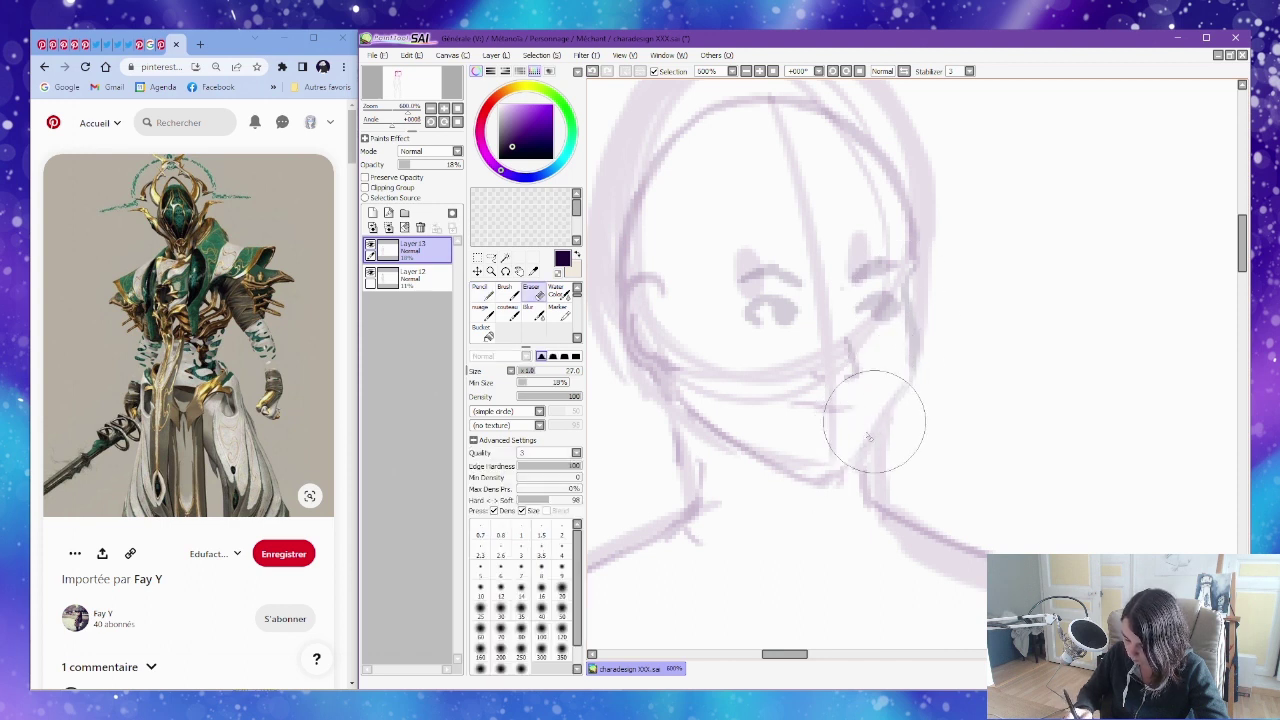
key("n")
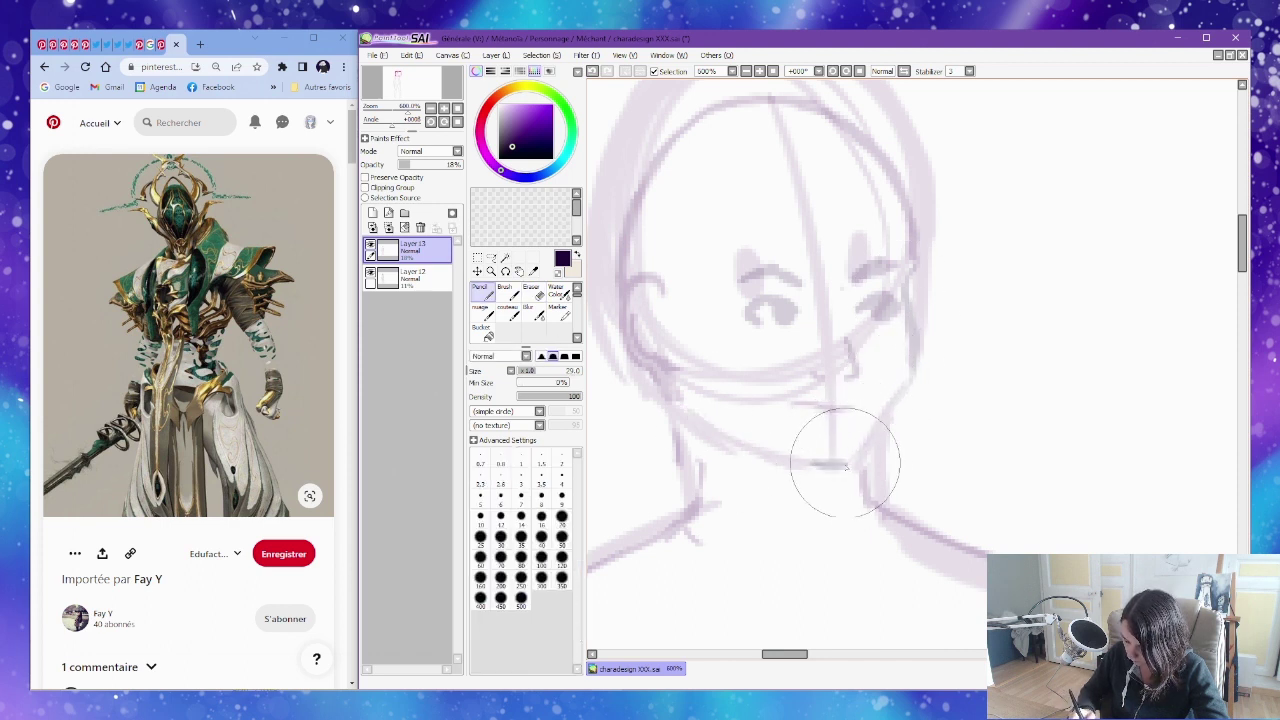
key("e")
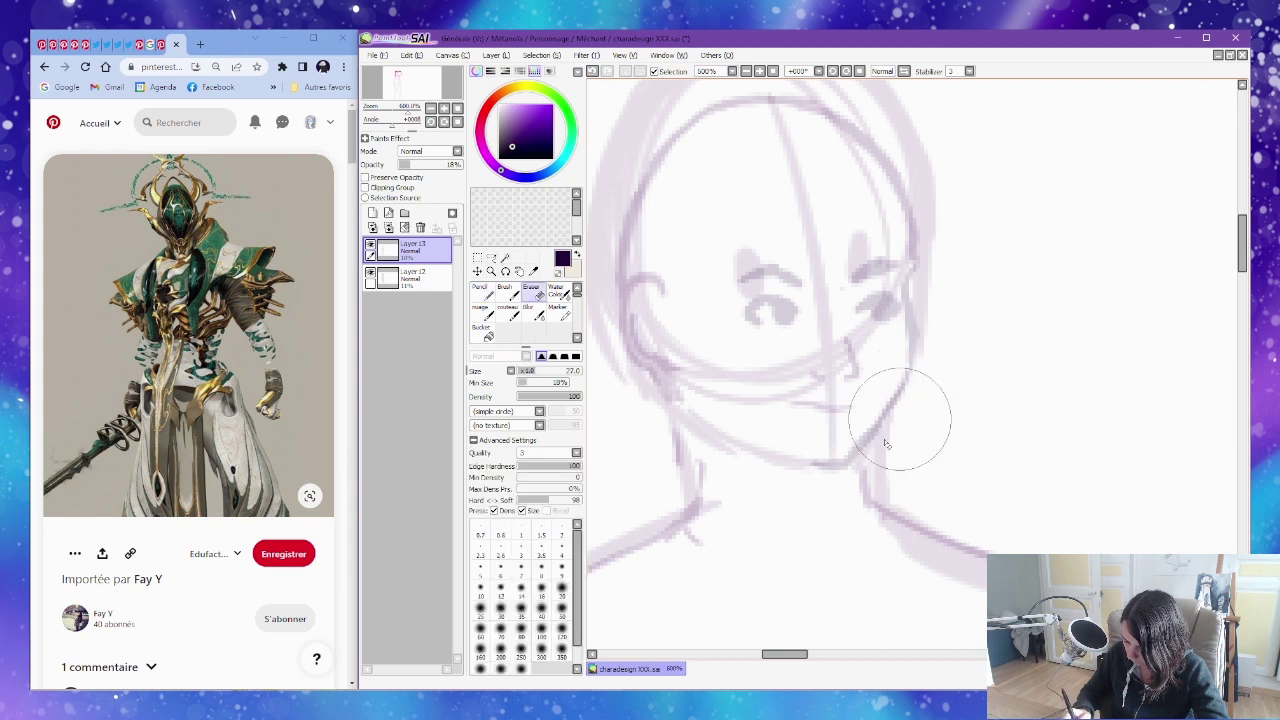
key("n")
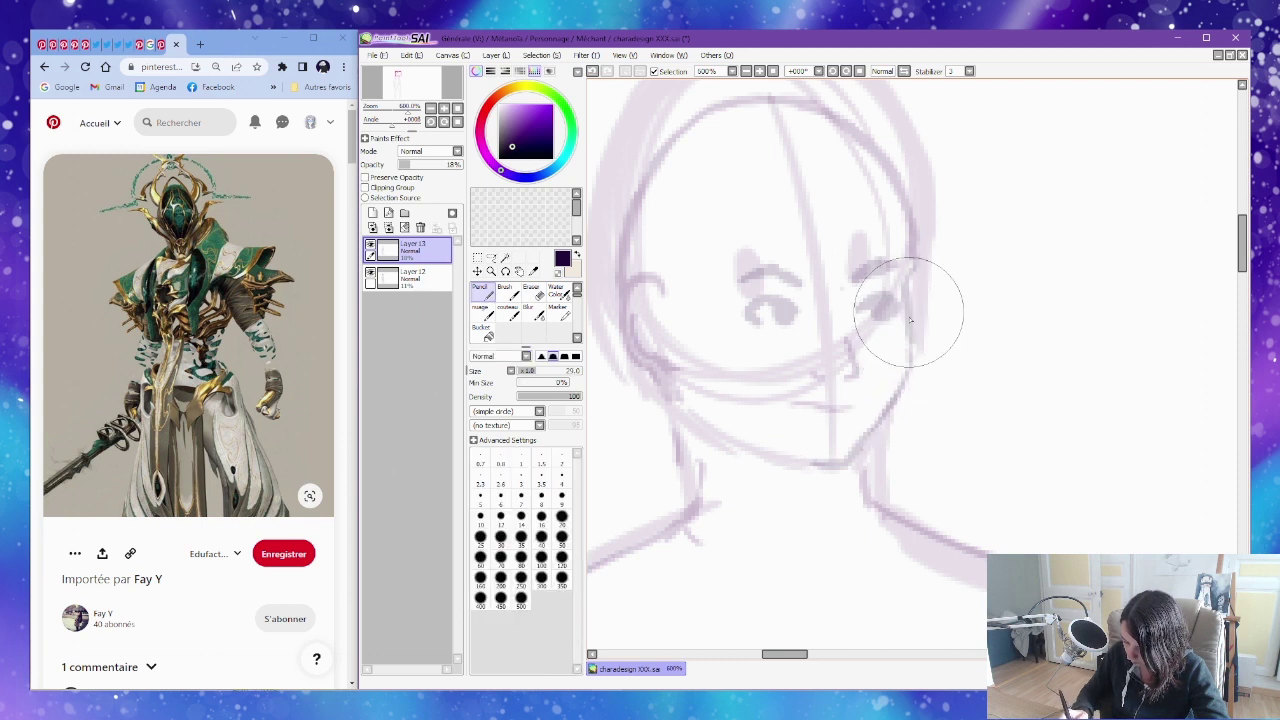
left_click_drag(807, 467, 868, 408)
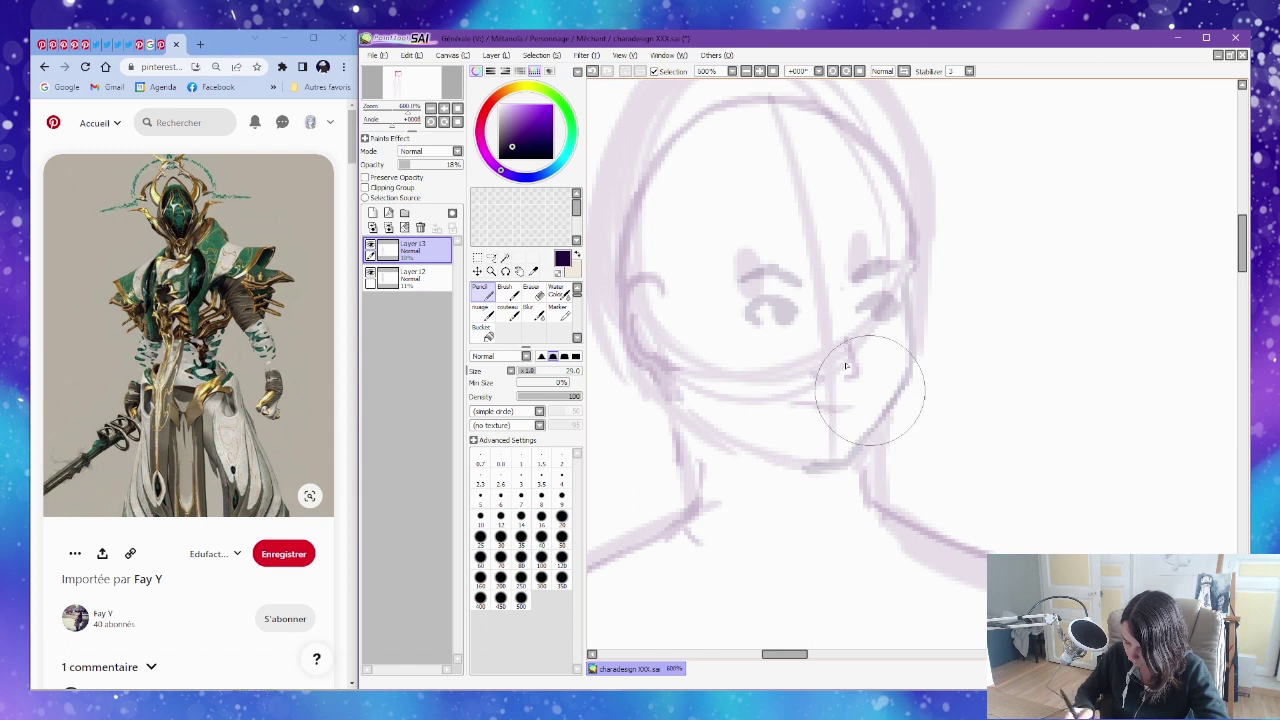
mouse_move(683, 408)
left_mouse_down()
mouse_move(785, 467)
mouse_move(768, 460)
left_mouse_up()
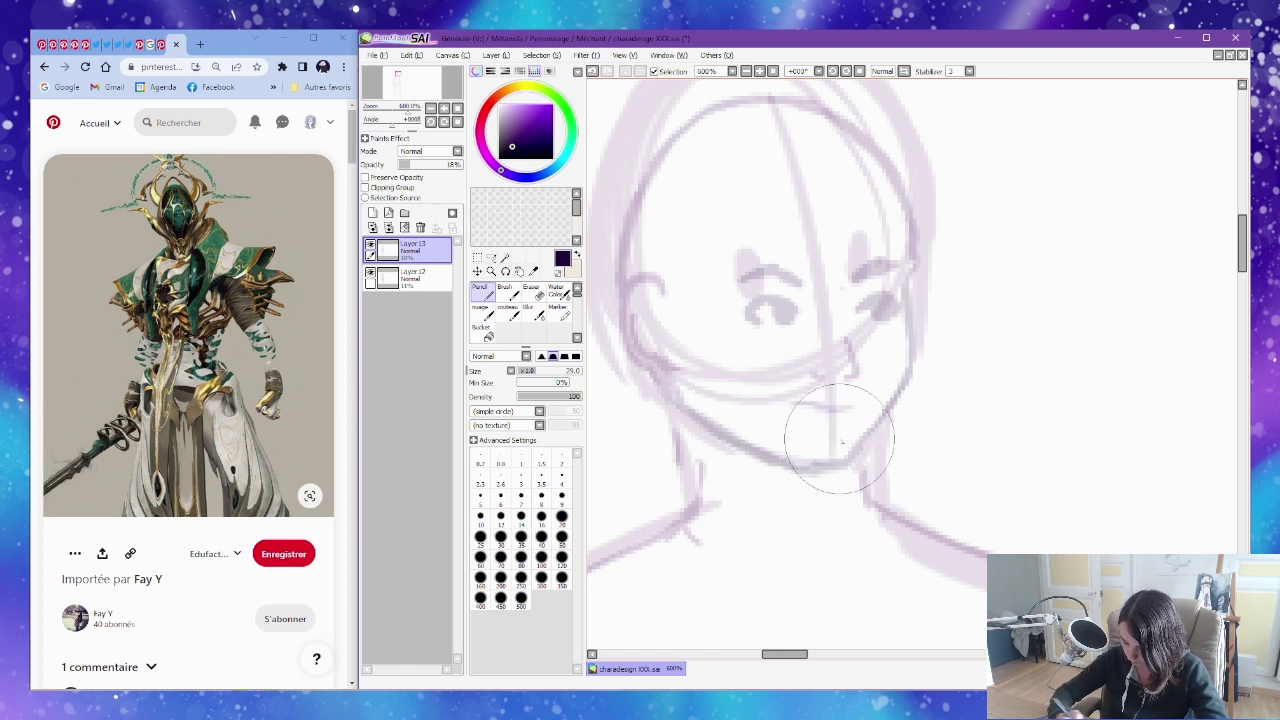
key("e")
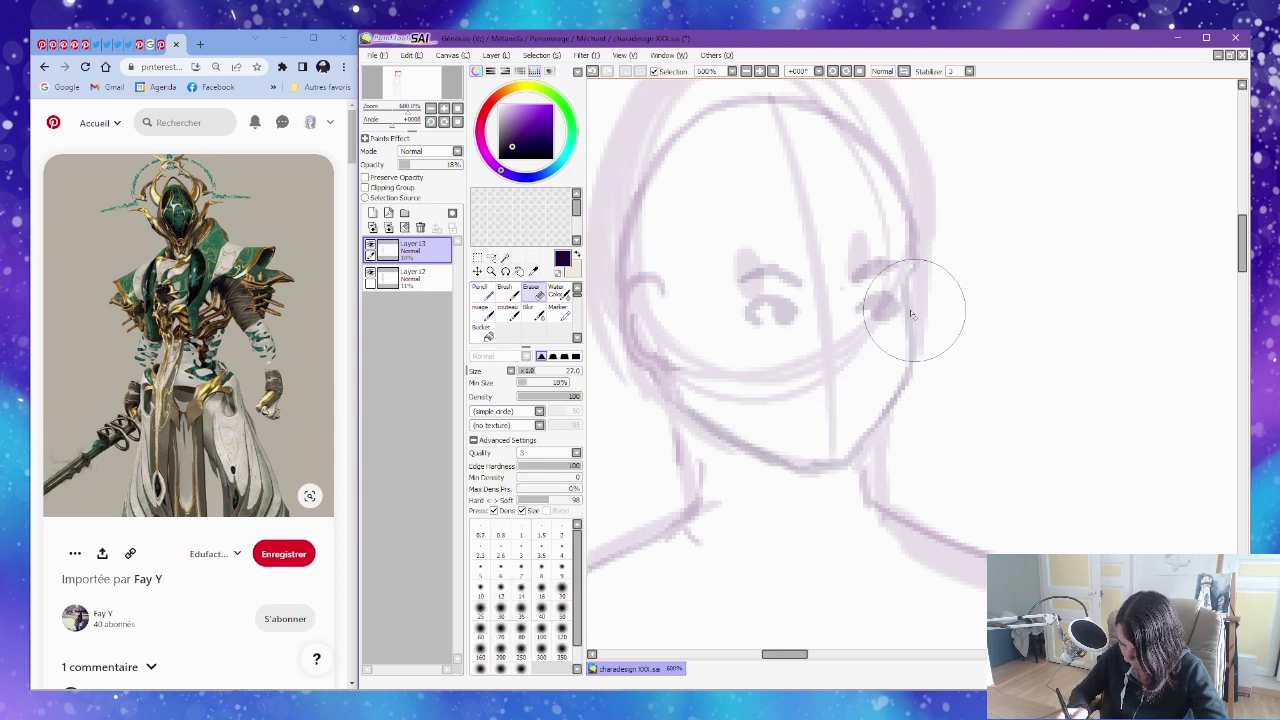
key("n")
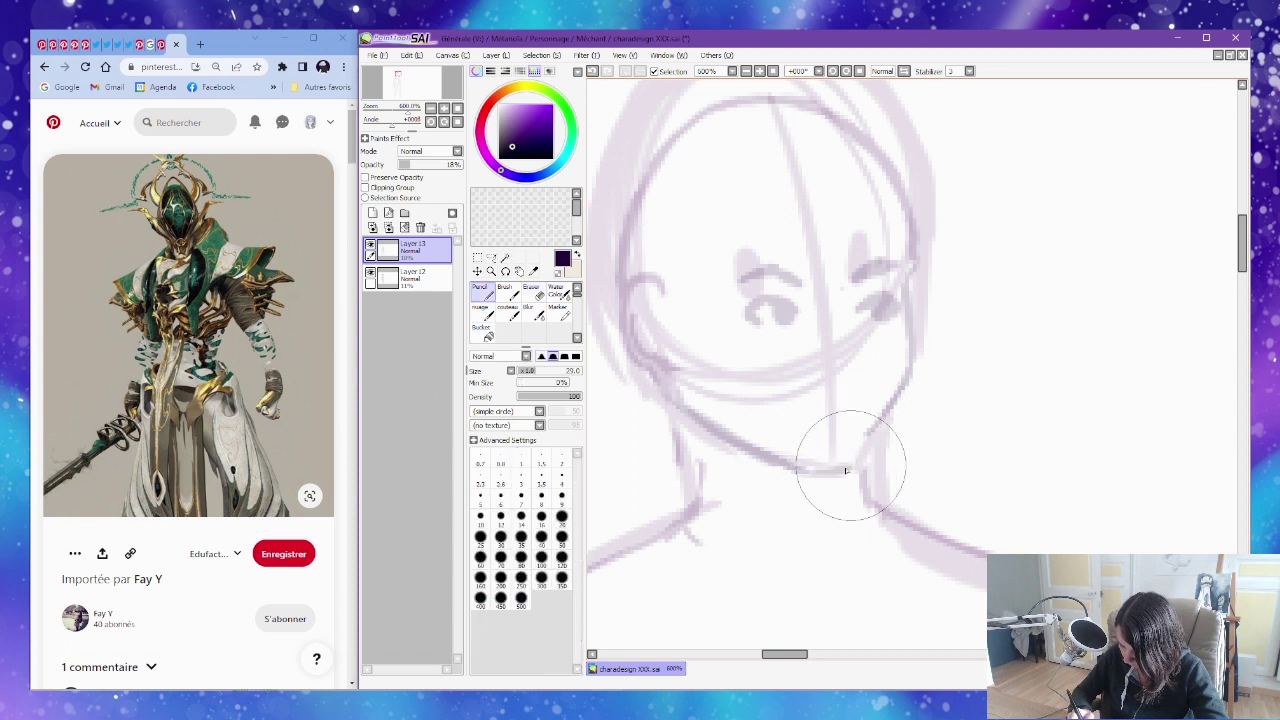
key("e")
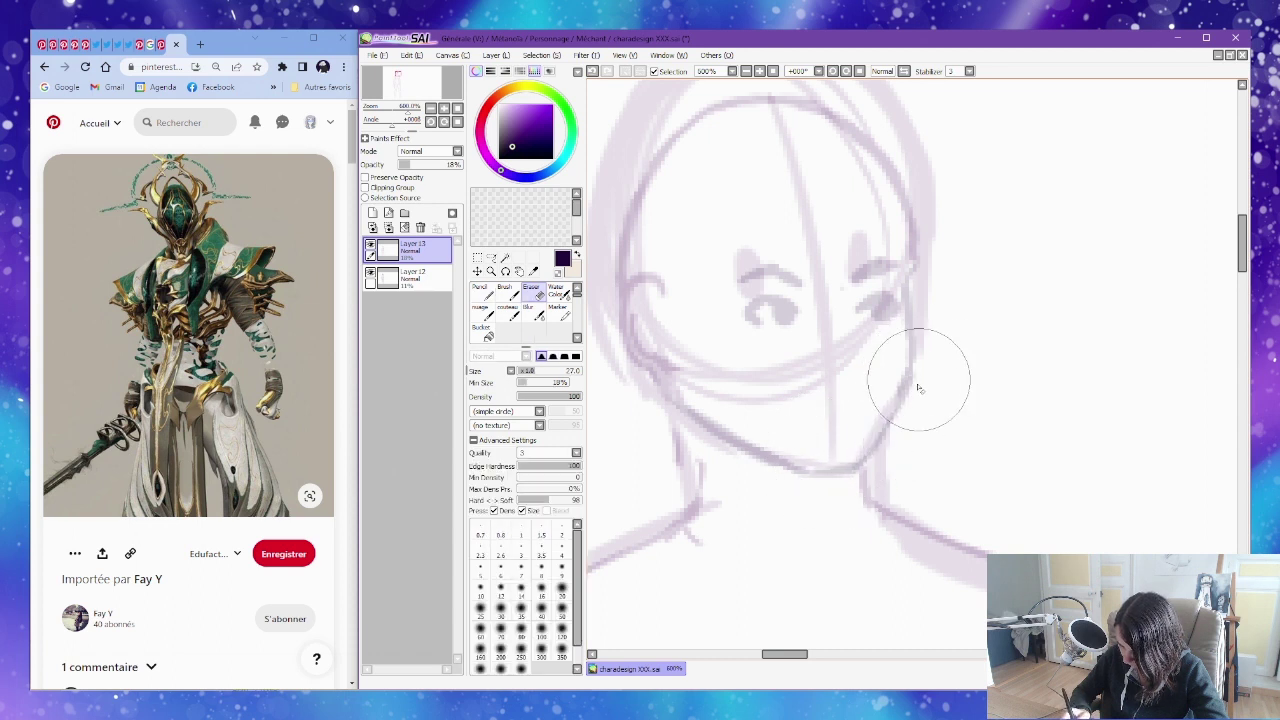
Redraw the nose in three-quarter view and add a short, straight mouth line below it.
key("n")
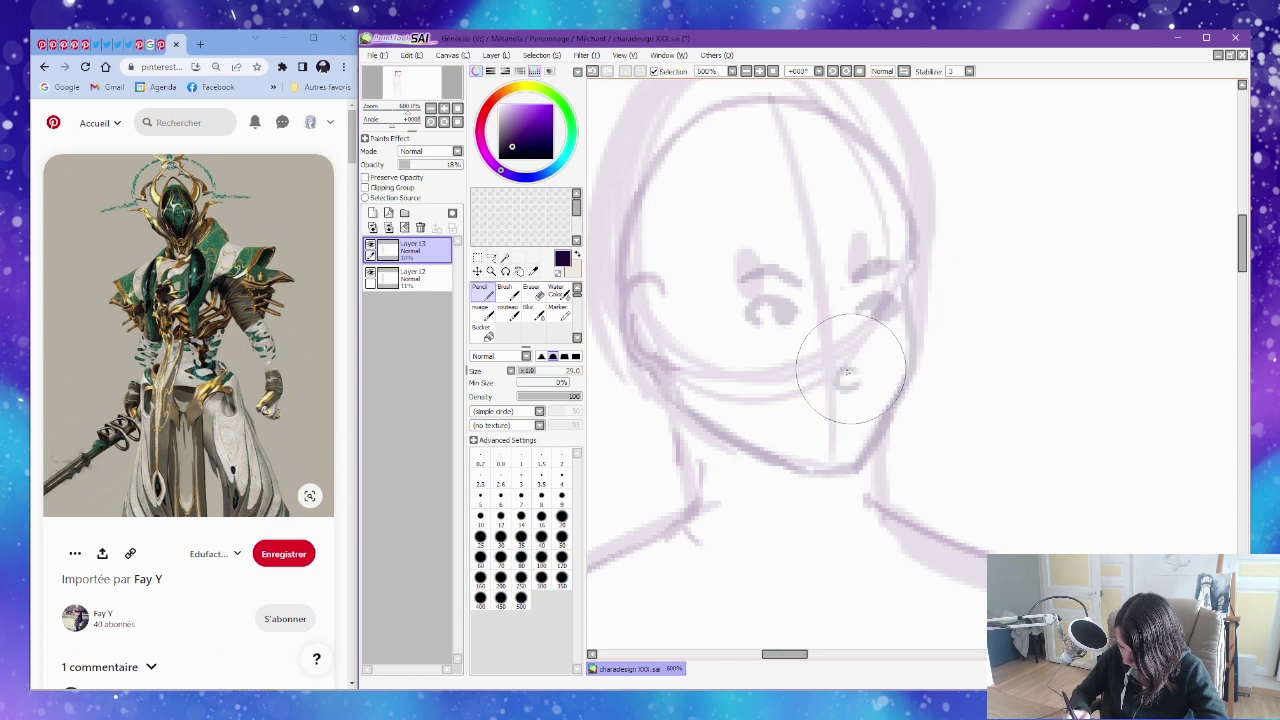
key("e")
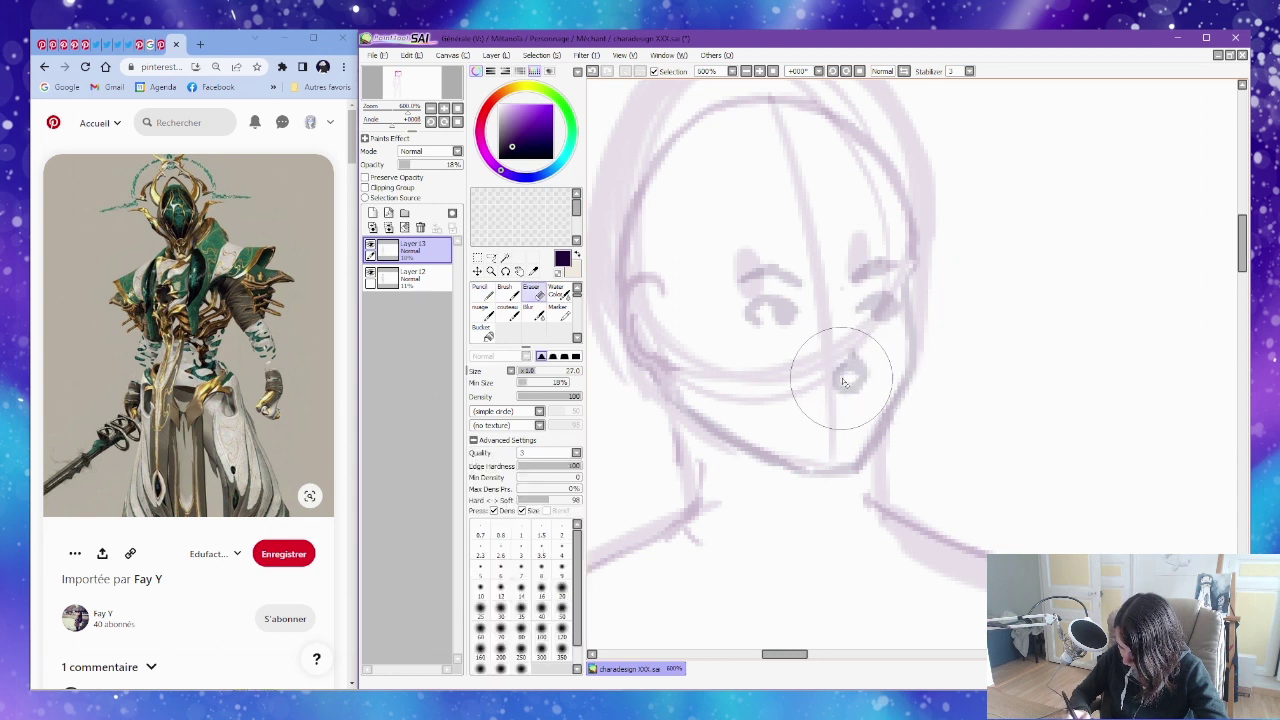
key("n")
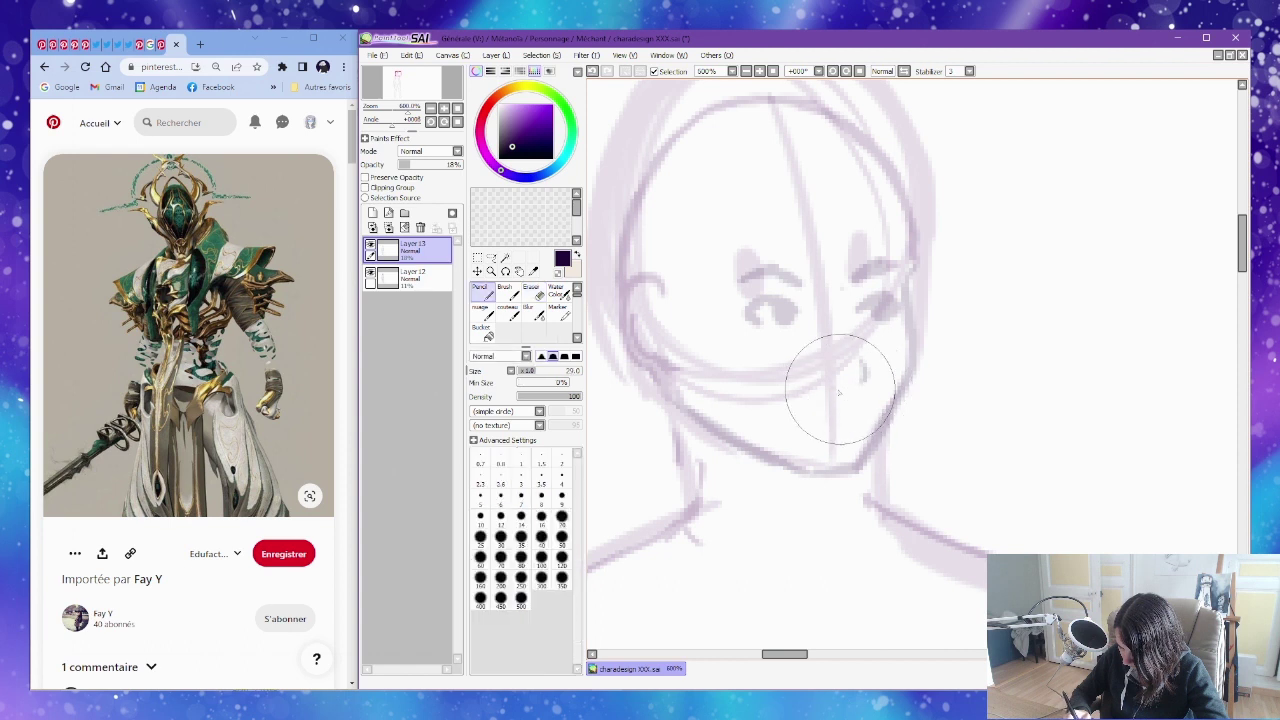
key("e")
key("n")
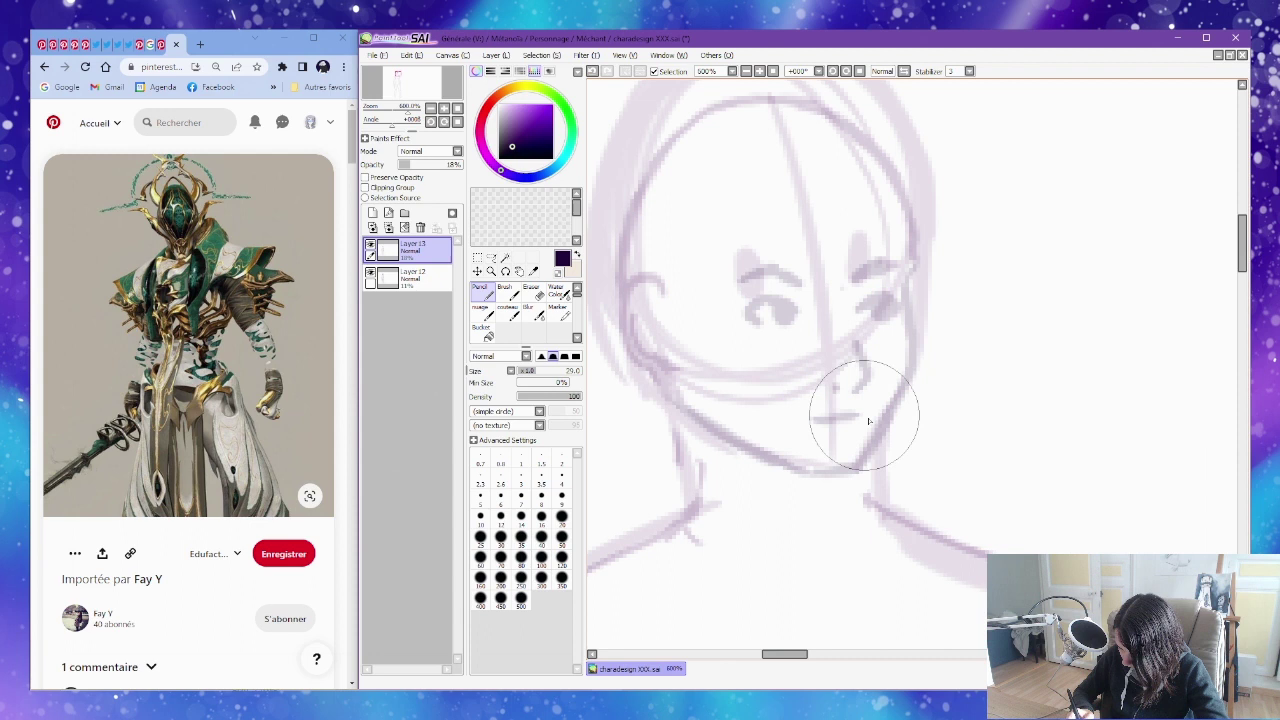
left_click_drag(818, 411, 858, 412)
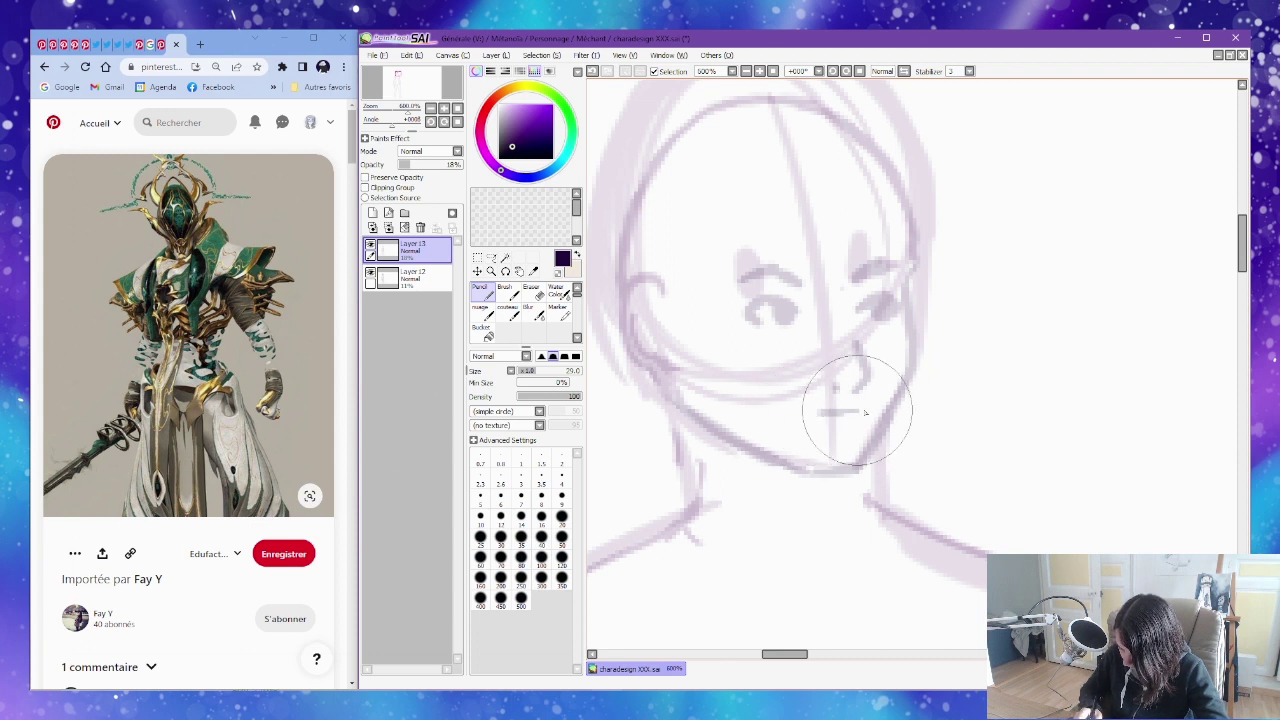
Redraw both sides of the neck below the chin and refine the corner of the jaw near the ear.
left_click_drag(862, 464, 866, 508)
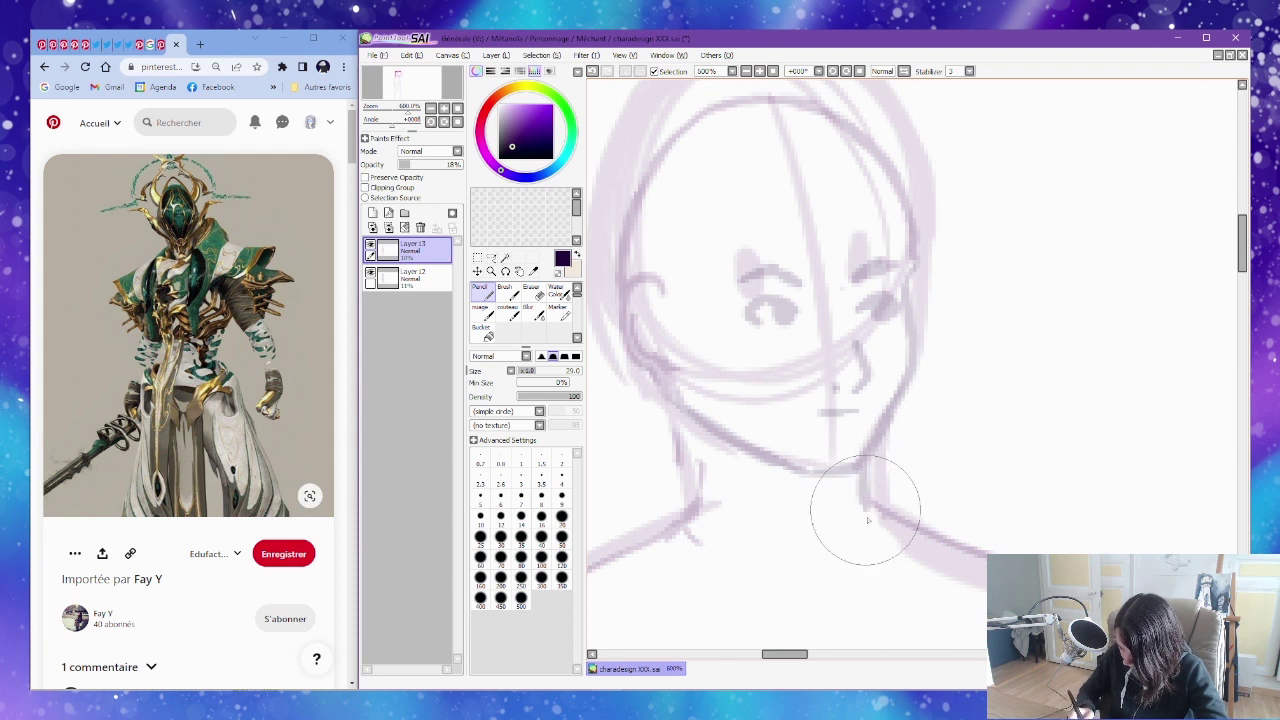
left_click_drag(702, 436, 695, 508)
key("e")
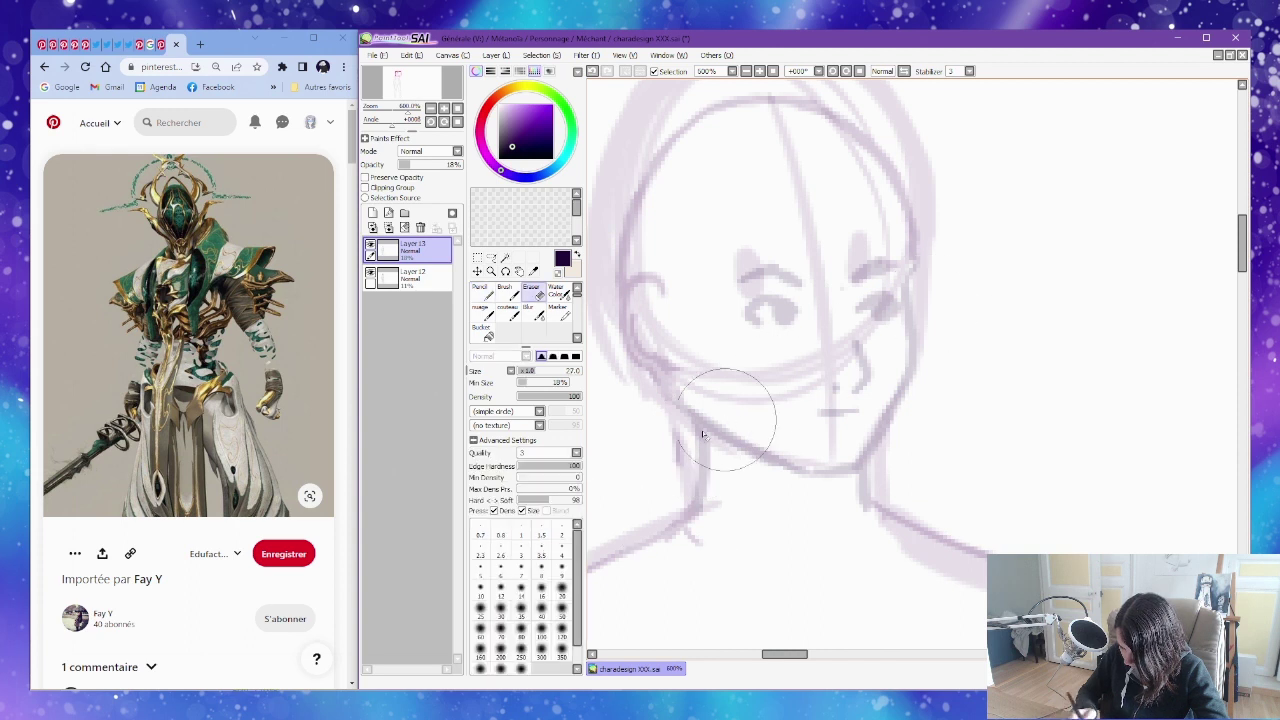
key("n")
key("e")
key("n")
mouse_move(700, 405)
left_mouse_down()
mouse_move(698, 392)
mouse_move(711, 428)
left_mouse_up()
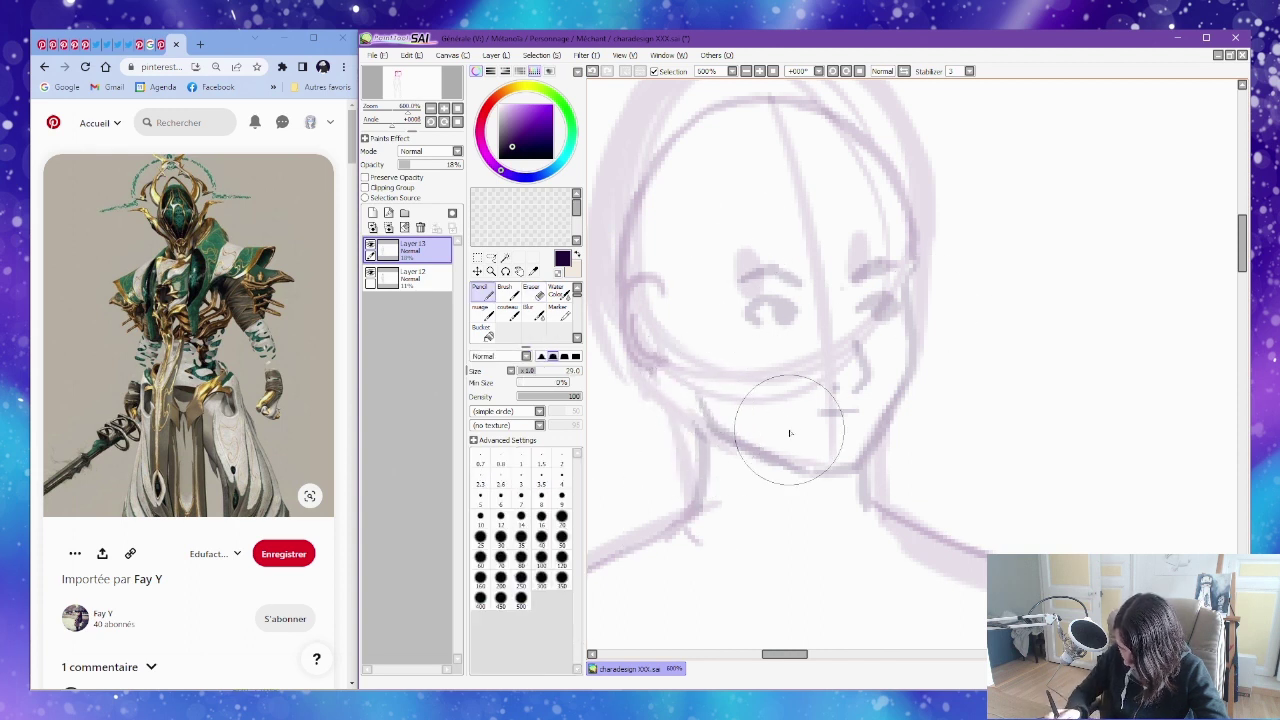
Erase the old ear lines and redraw the ear just above the jaw corner.
key("e")
mouse_move(636, 280)
left_mouse_down()
mouse_move(665, 329)
mouse_move(646, 344)
mouse_move(652, 364)
mouse_move(695, 389)
left_mouse_up()
key("n")
left_click_drag(662, 331, 674, 355)
mouse_move(964, 292)
left_mouse_down()
mouse_move(954, 289)
mouse_move(966, 288)
left_mouse_up()
Redraw the top outline of the head as a clean curve from the far brow over to the ear.
key("e")
key("n")
mouse_move(914, 240)
left_mouse_down()
mouse_move(870, 164)
mouse_move(757, 131)
mouse_move(629, 226)
mouse_move(792, 93)
mouse_move(851, 126)
mouse_move(773, 113)
mouse_move(896, 186)
mouse_move(840, 140)
mouse_move(740, 131)
mouse_move(754, 128)
mouse_move(652, 175)
mouse_move(713, 131)
mouse_move(867, 157)
left_mouse_up()
key("e")
key("n")
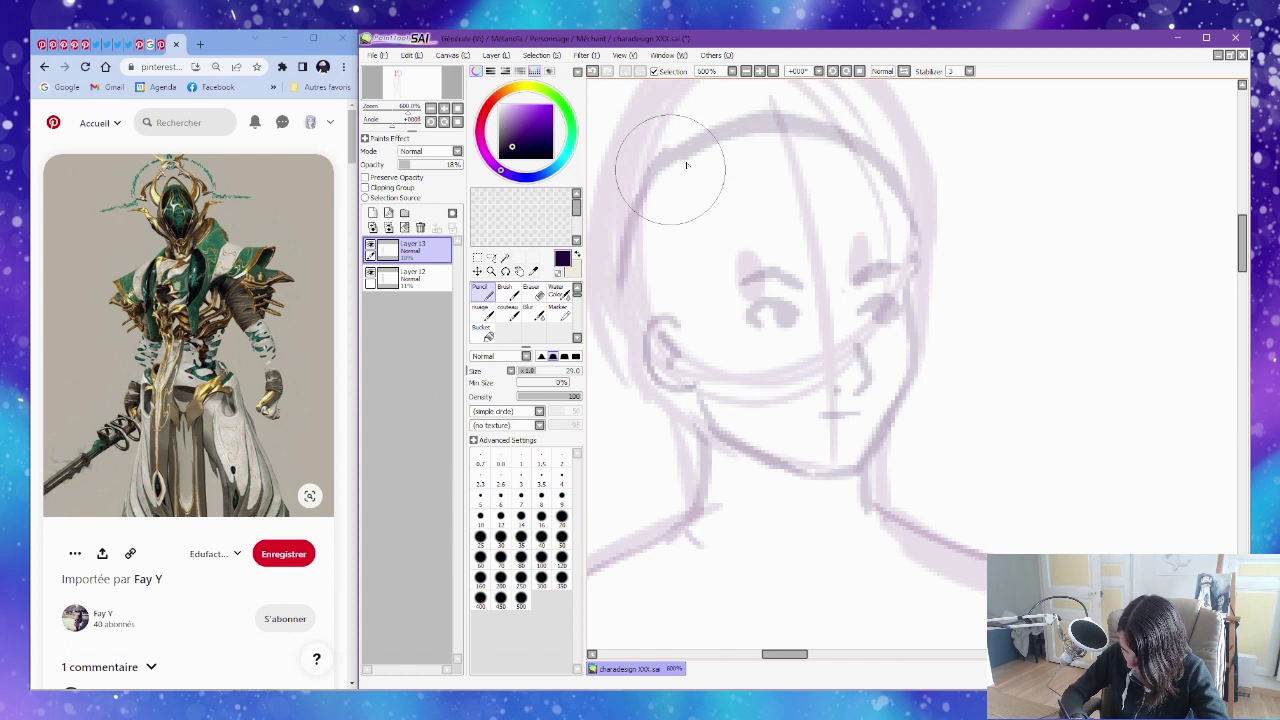
key("e")
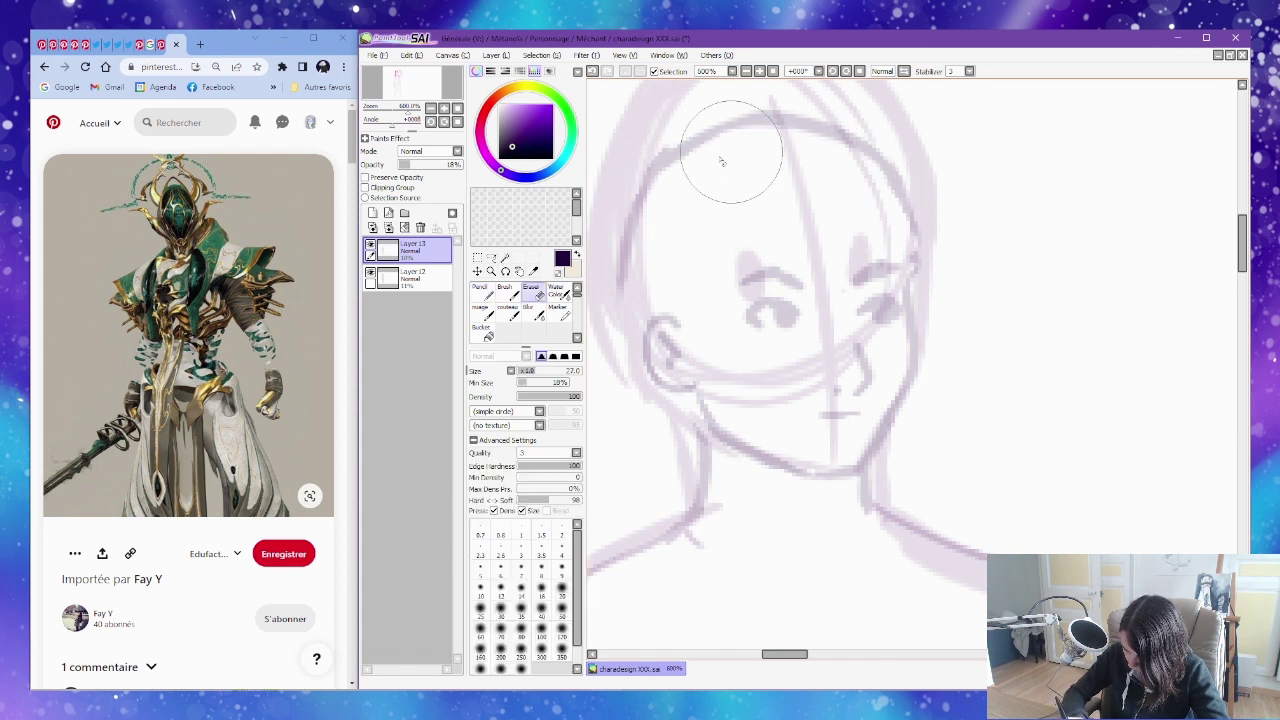
key("n")
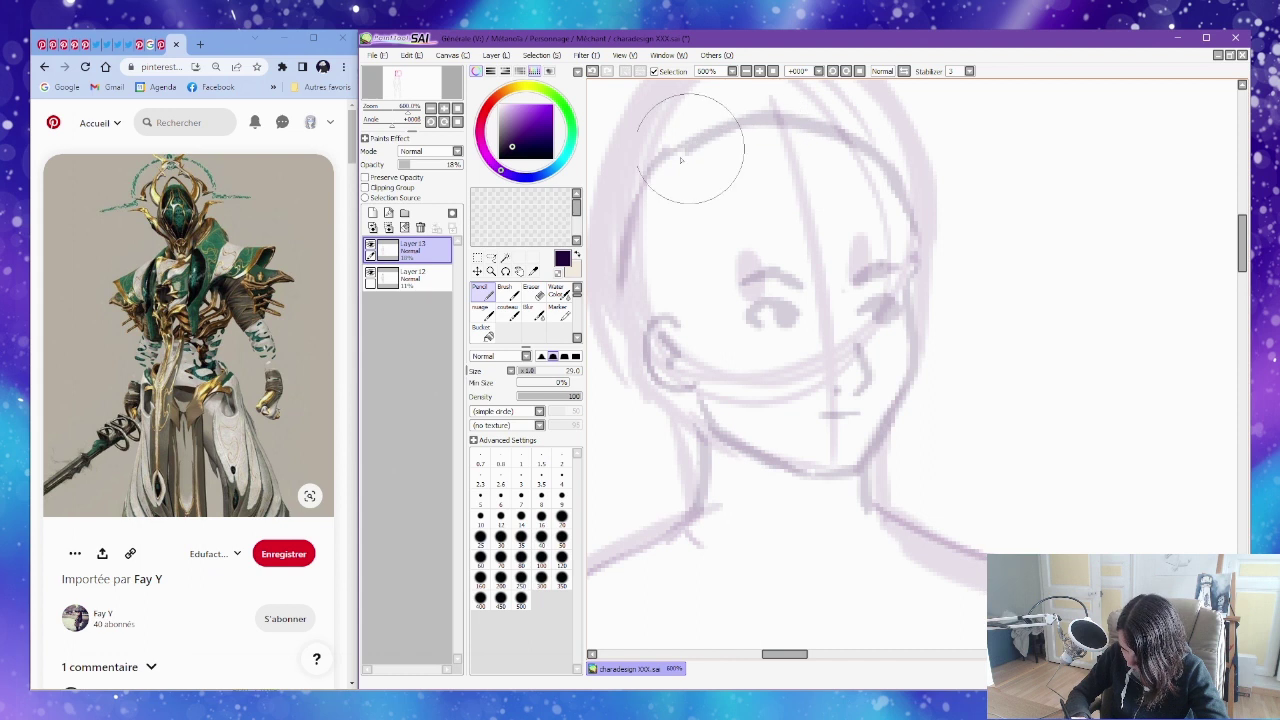
key("e")
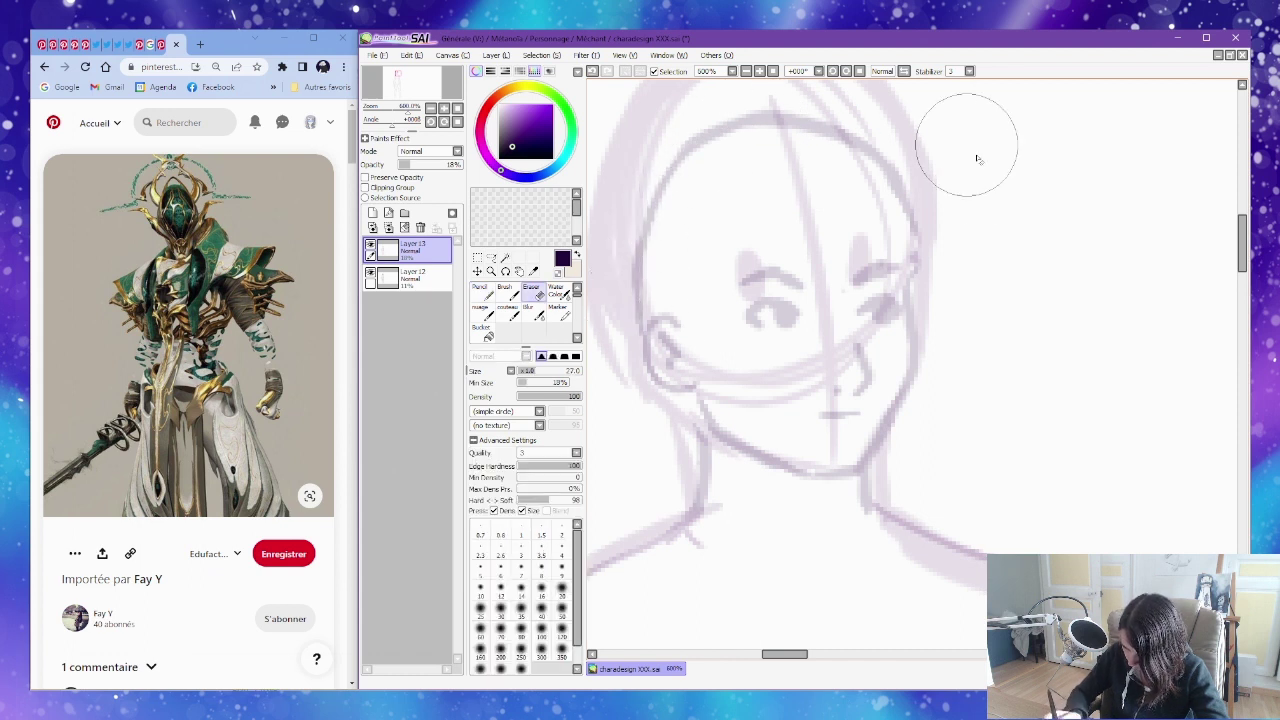
left_click(938, 229, "ctrl+alt")
left_click(944, 226, "ctrl+alt")
left_click_drag(1003, 246, 898, 208)
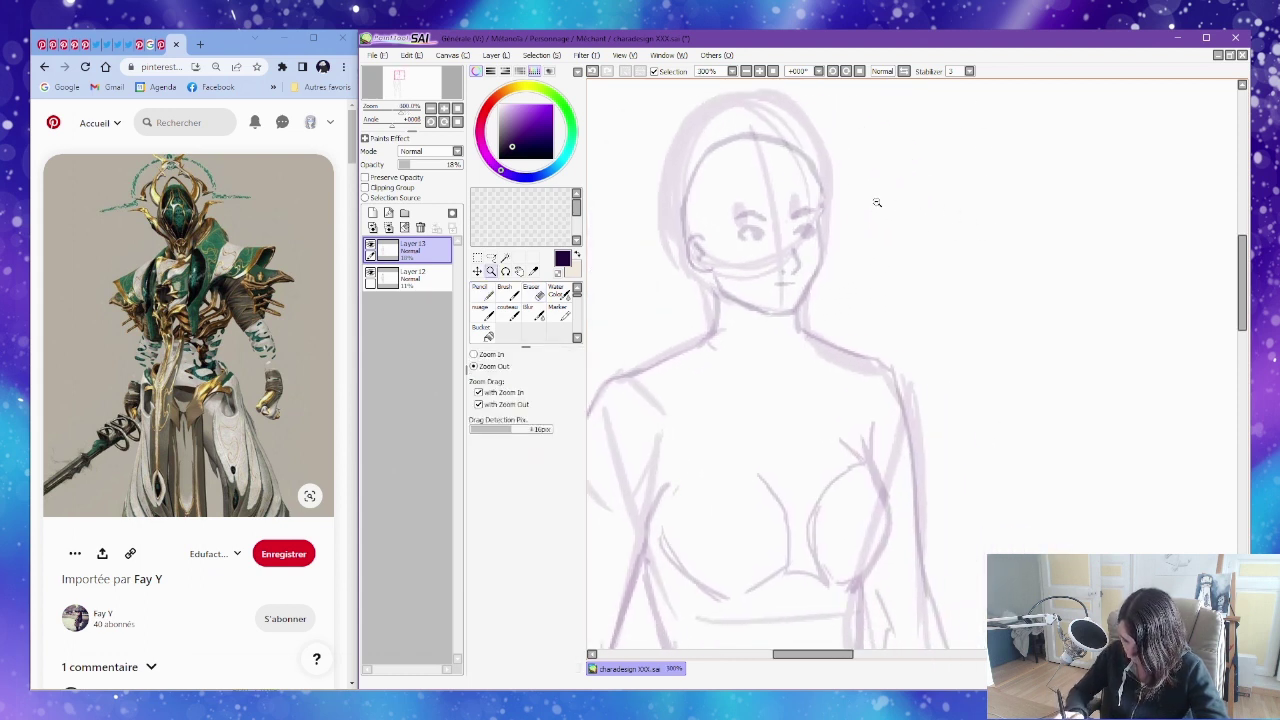
Rework the crown and forehead curve of the head into a thin, even line, trimming its thick parts with the eraser.
key("n")
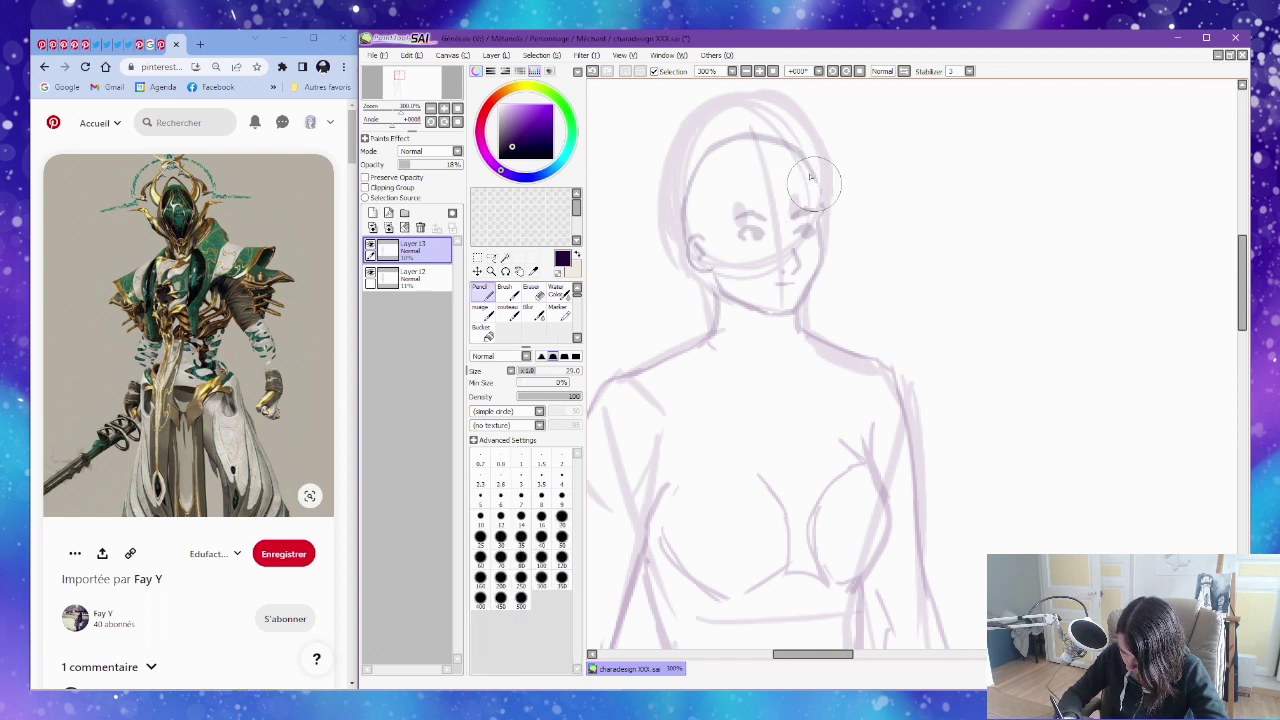
key("e")
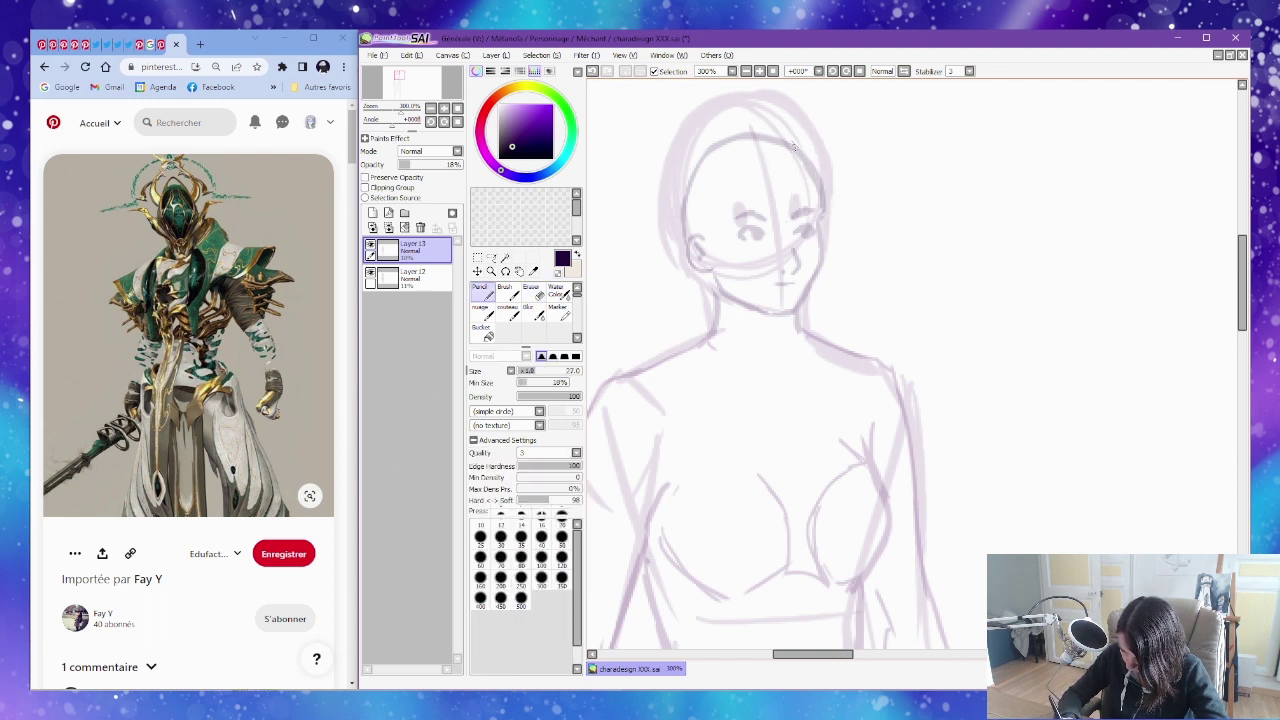
key("n")
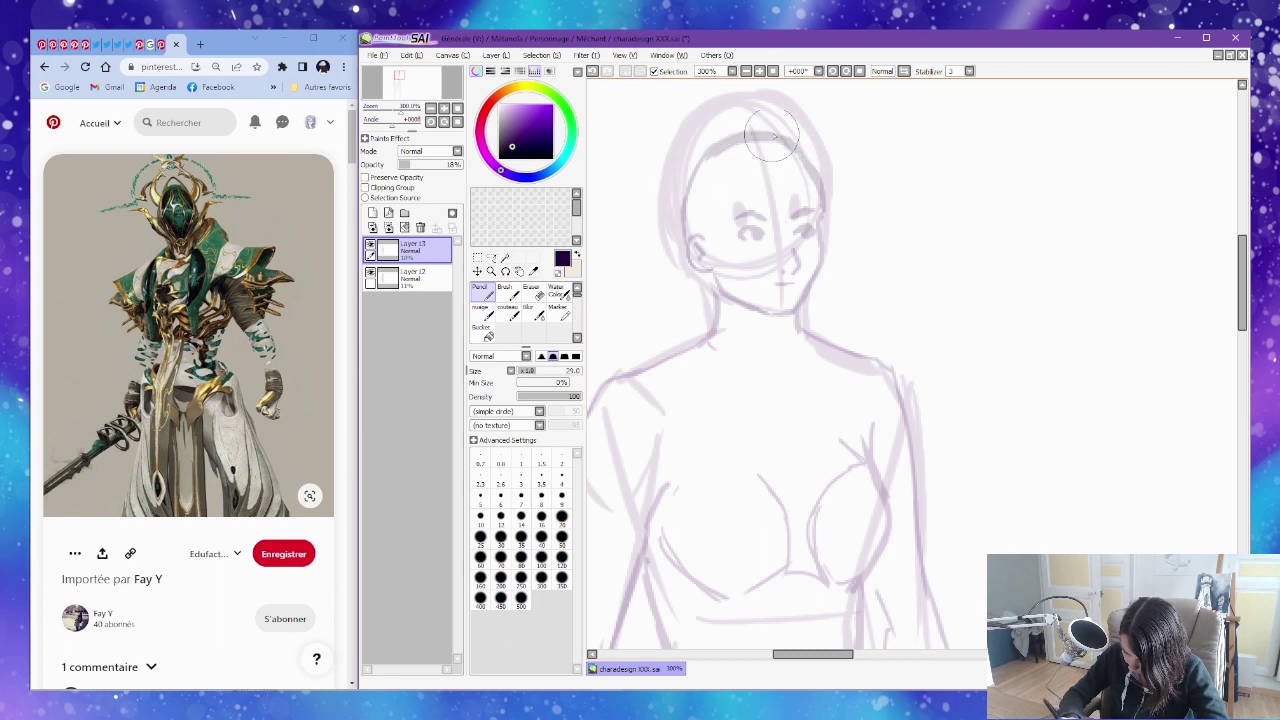
key("e")
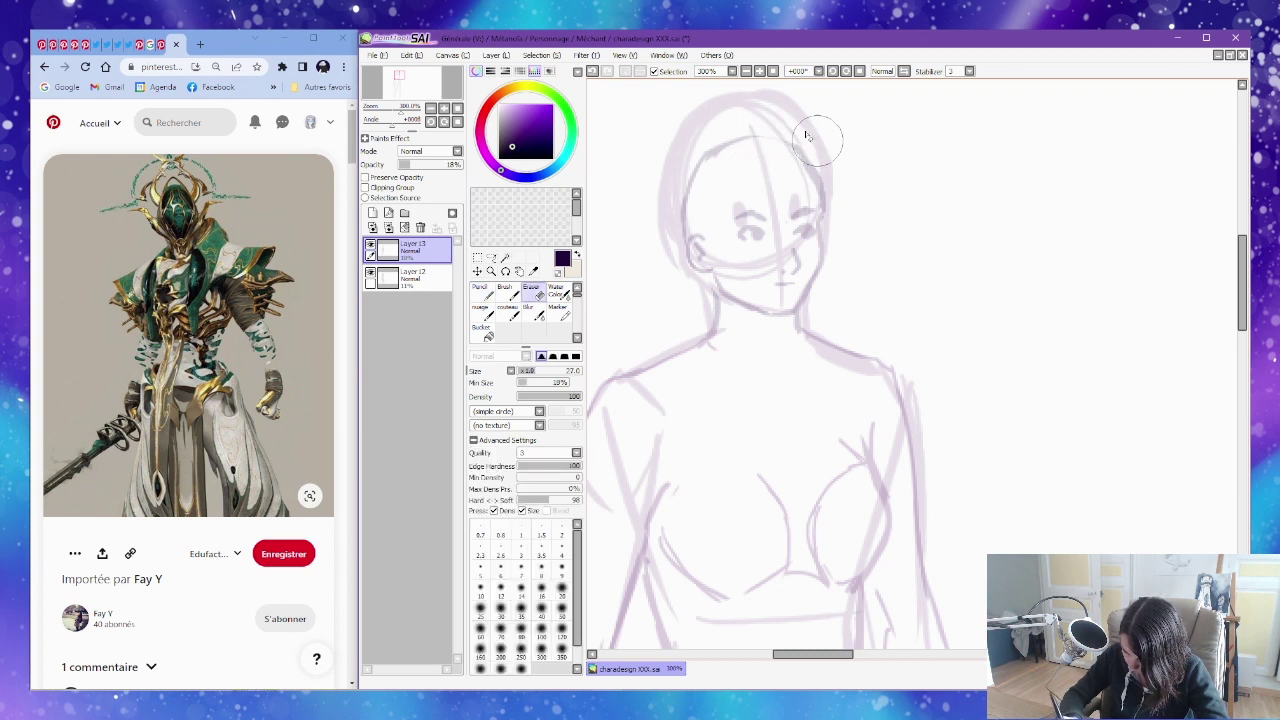
key("n")
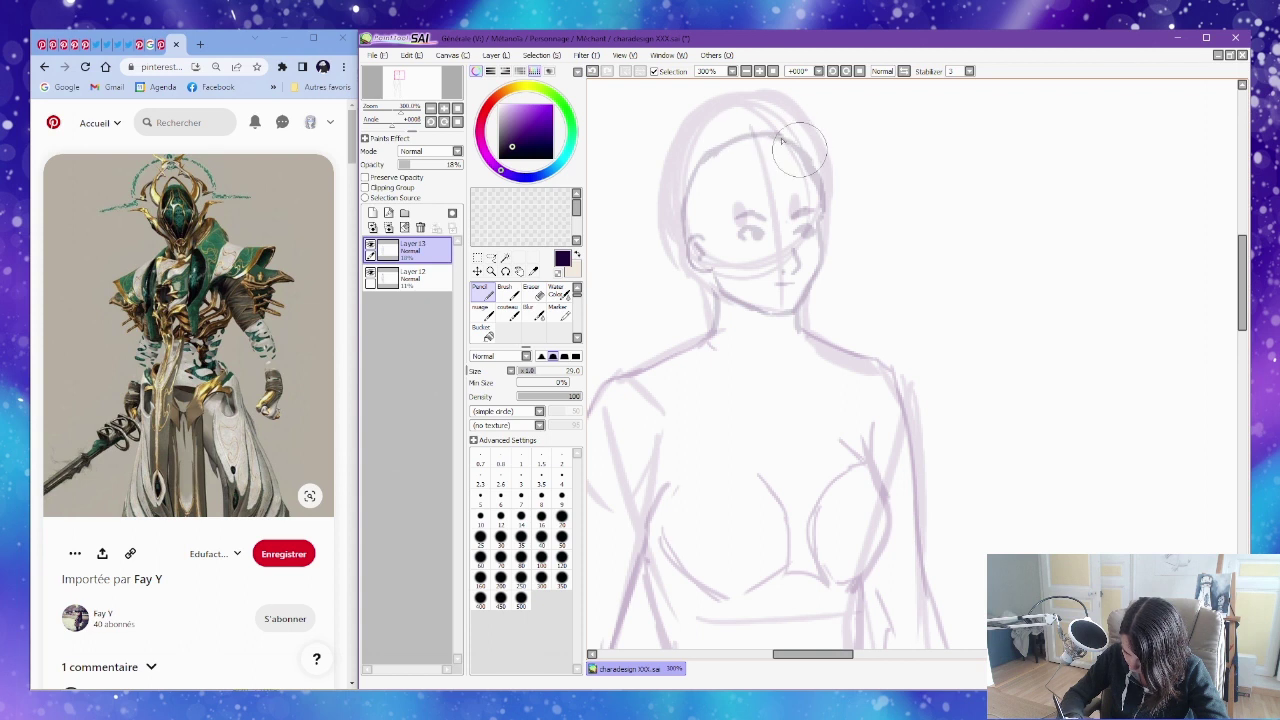
key("e")
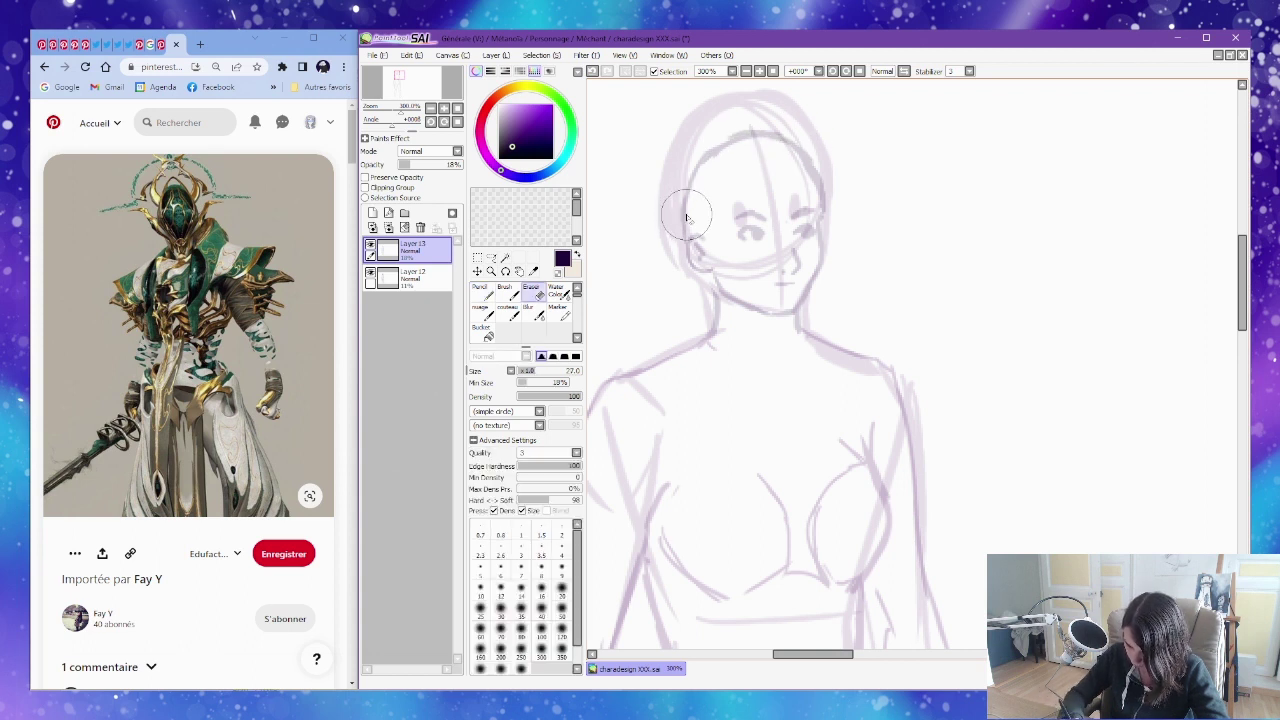
left_click_drag(685, 214, 716, 185)
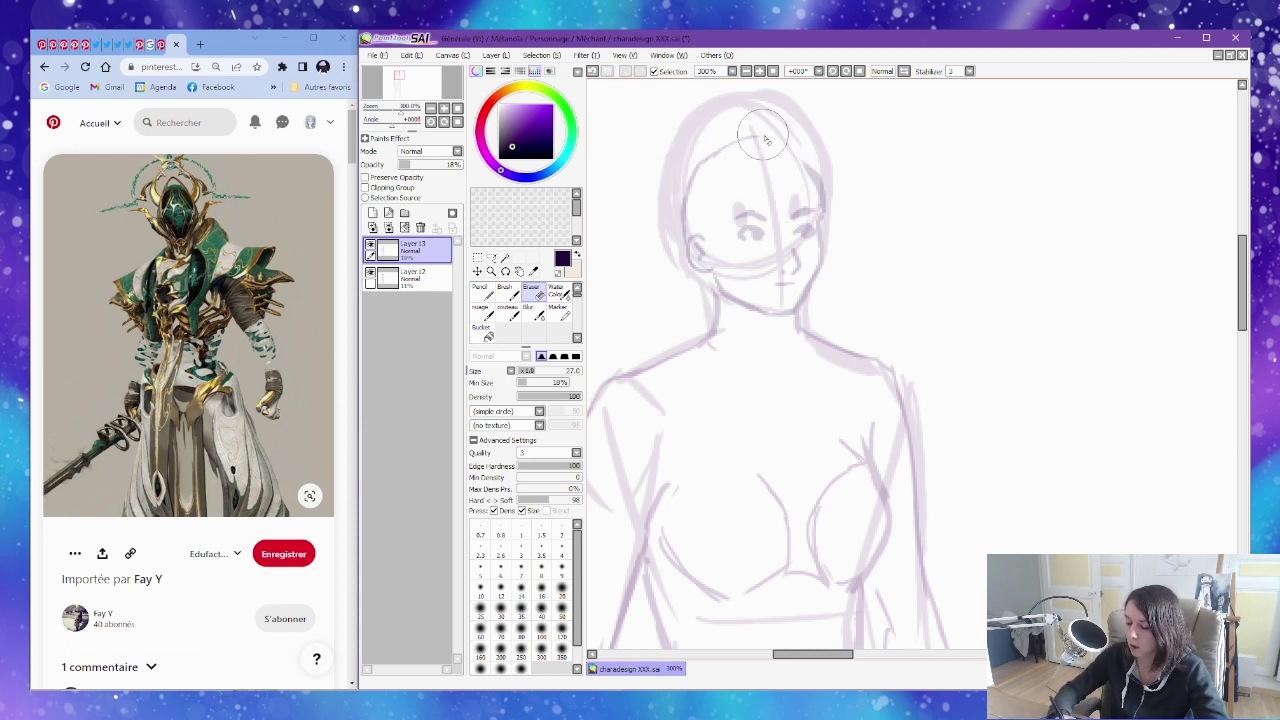
key("n")
left_click_drag(761, 141, 816, 172)
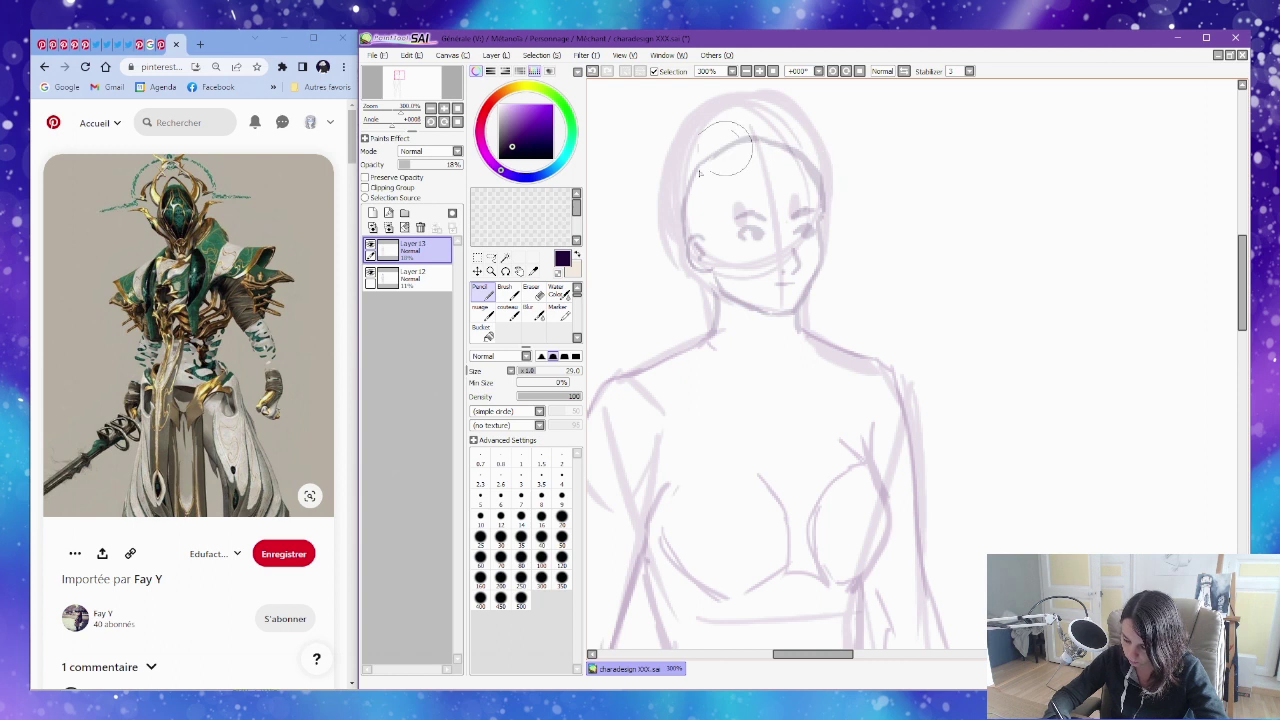
key("e")
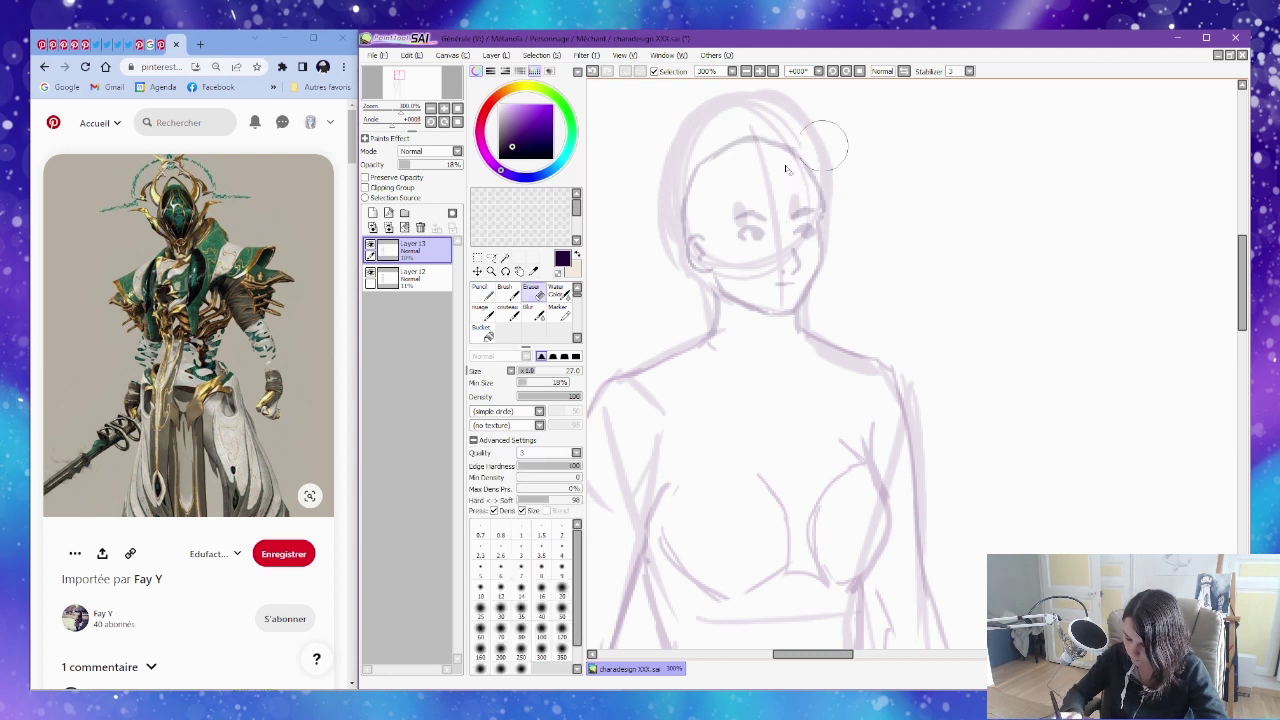
key("n")
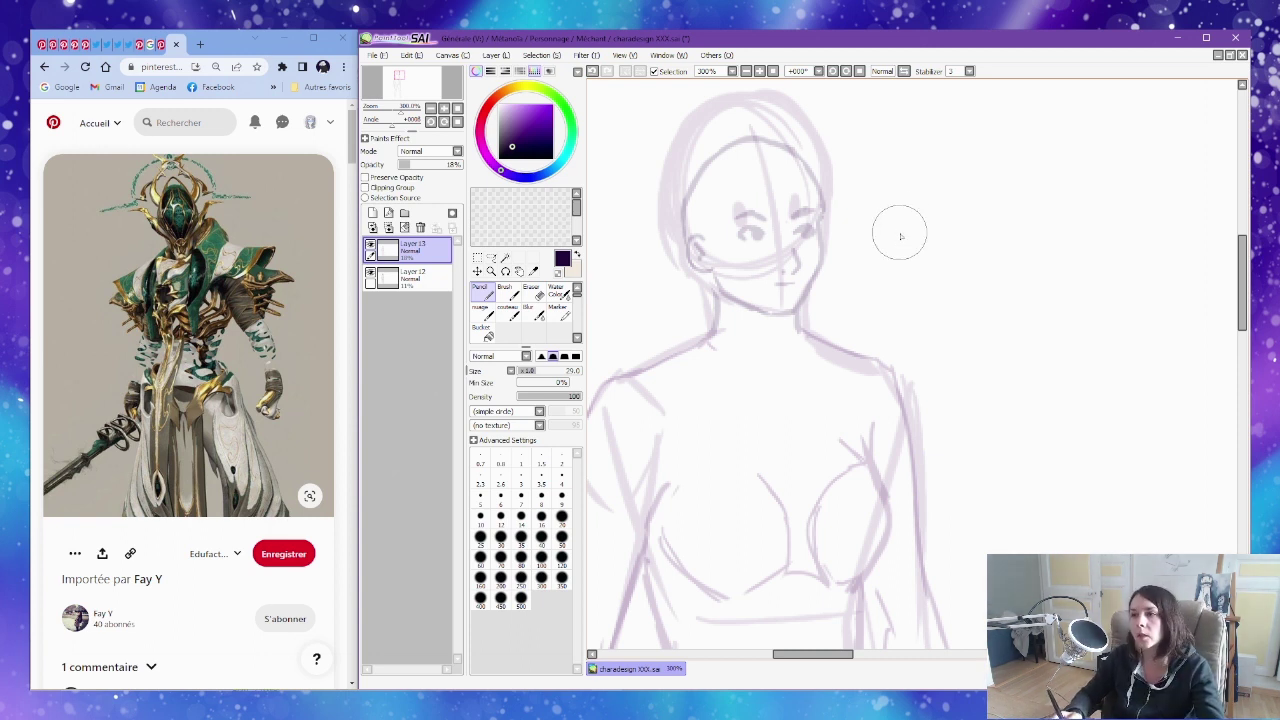
Select the face and head sketch with the lasso and scale it down slightly on the body.
left_click_drag(808, 382, 900, 286)
left_click(876, 303, "ctrl+alt")
left_click(880, 300, "ctrl+alt")
left_click(886, 298, "ctrl+alt")
left_click_drag(849, 232, 859, 284)
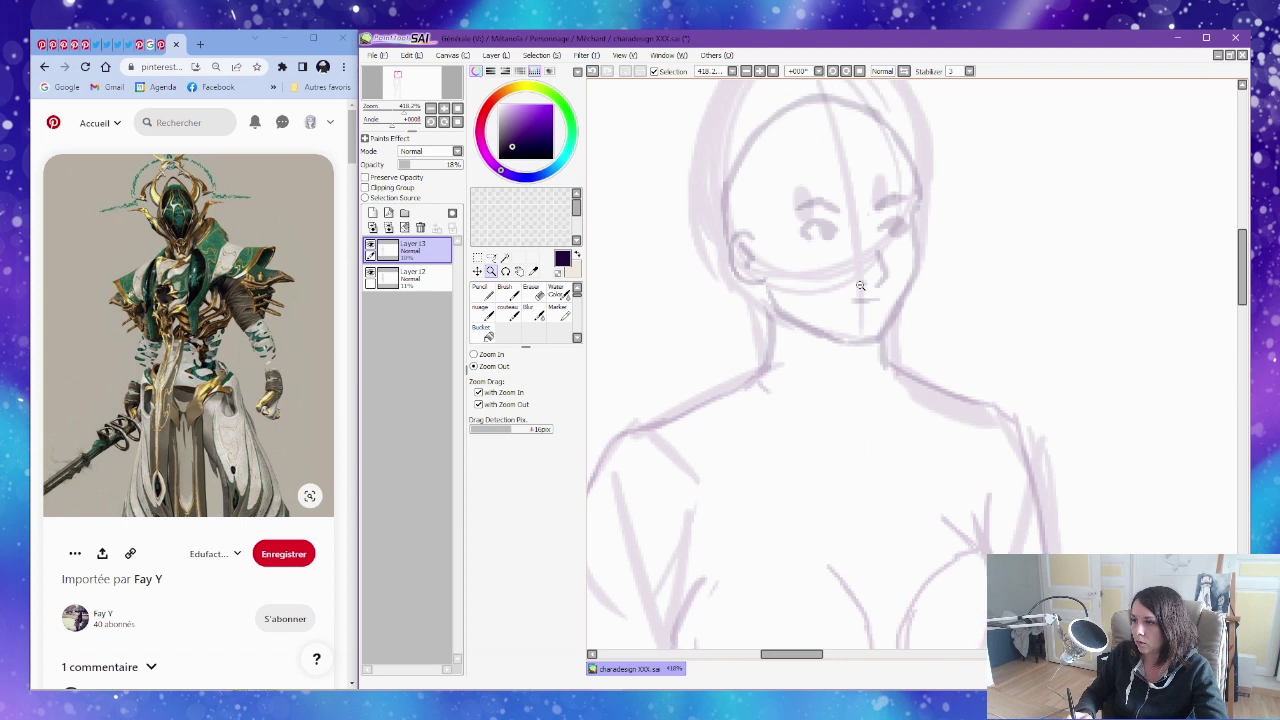
left_click(859, 283, "ctrl+alt")
left_click(859, 281, "ctrl+alt")
left_click(859, 281, "ctrl+alt")
left_click(880, 270, "ctrl+alt")
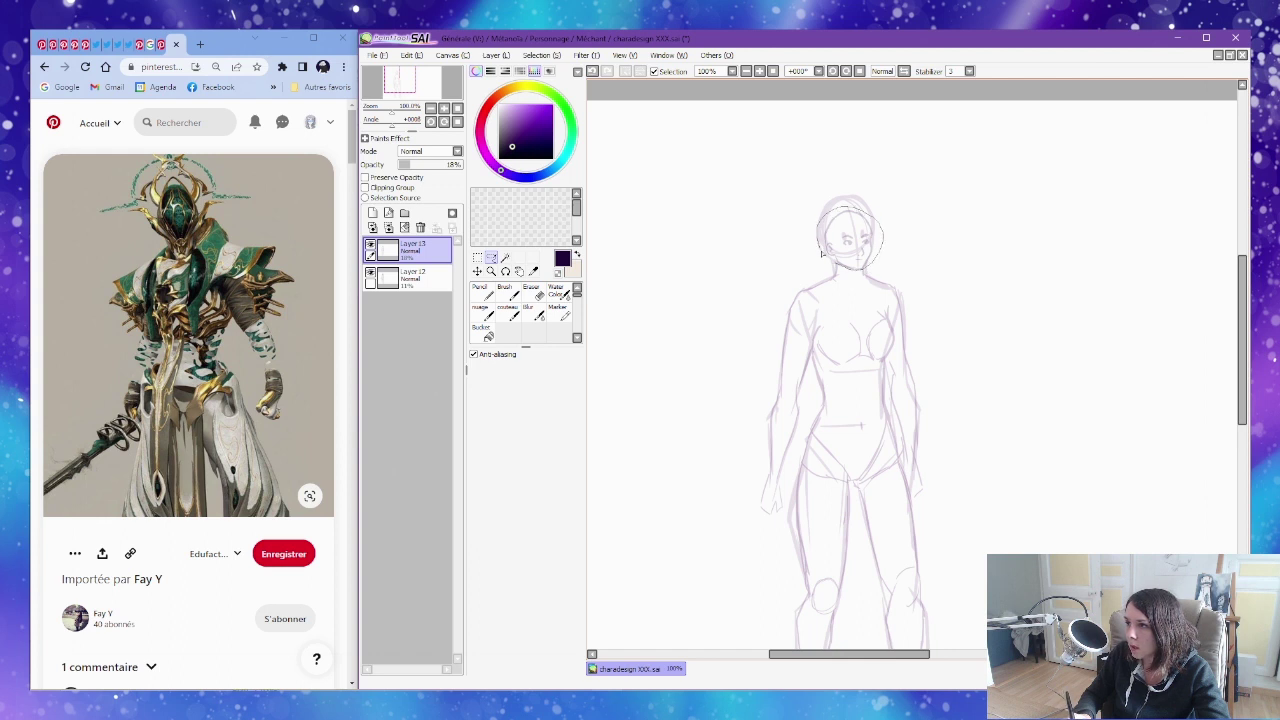
key("ctrl+t")
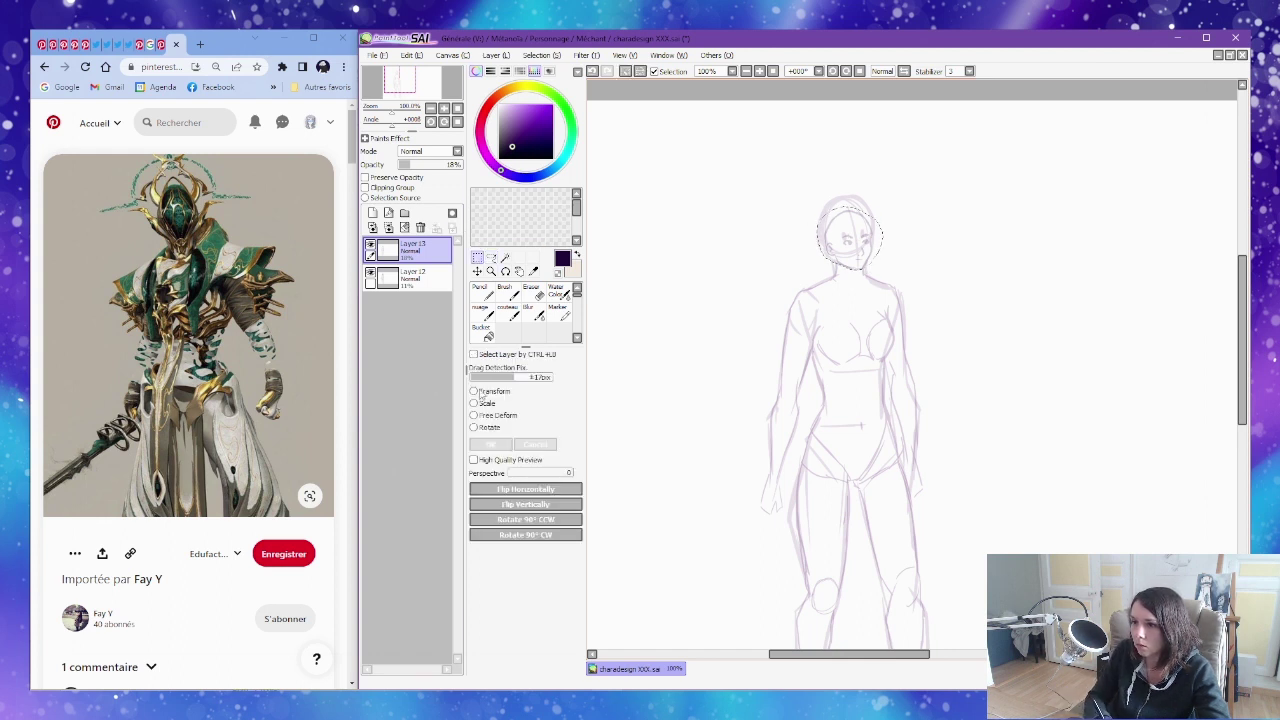
left_click_drag(879, 208, 878, 229)
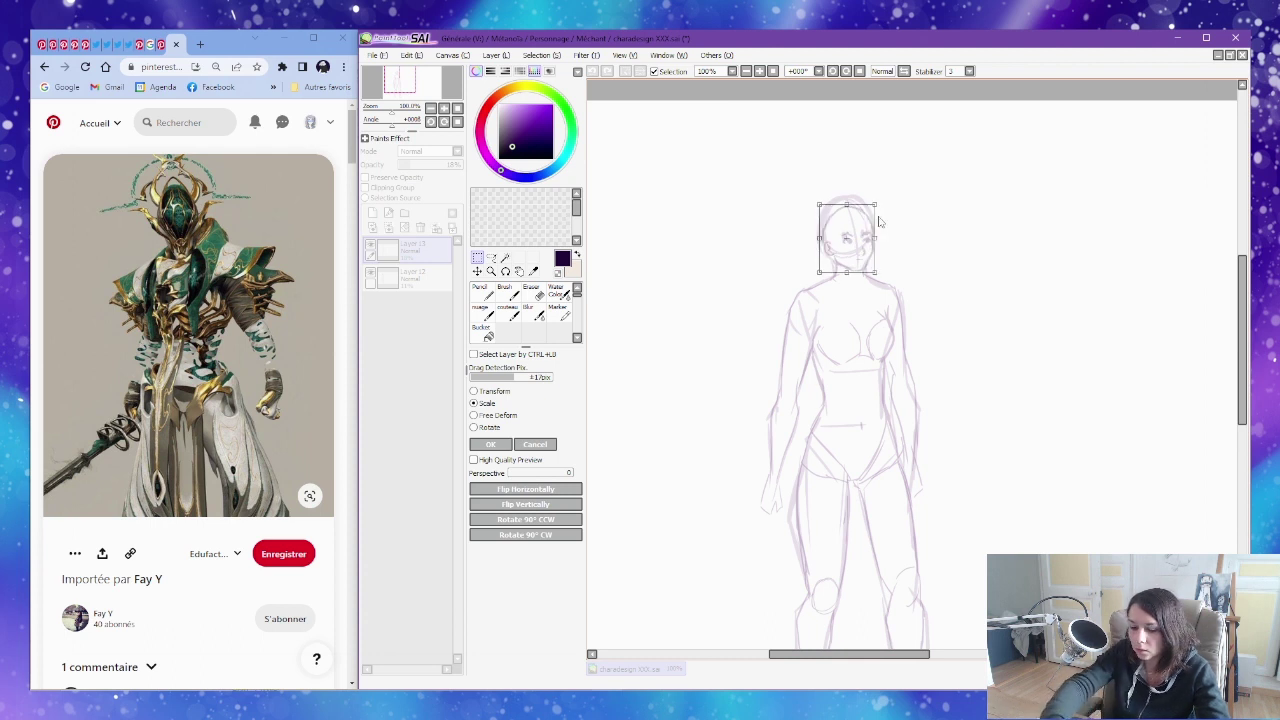
key("Return")
left_click_drag(976, 286, 944, 276)
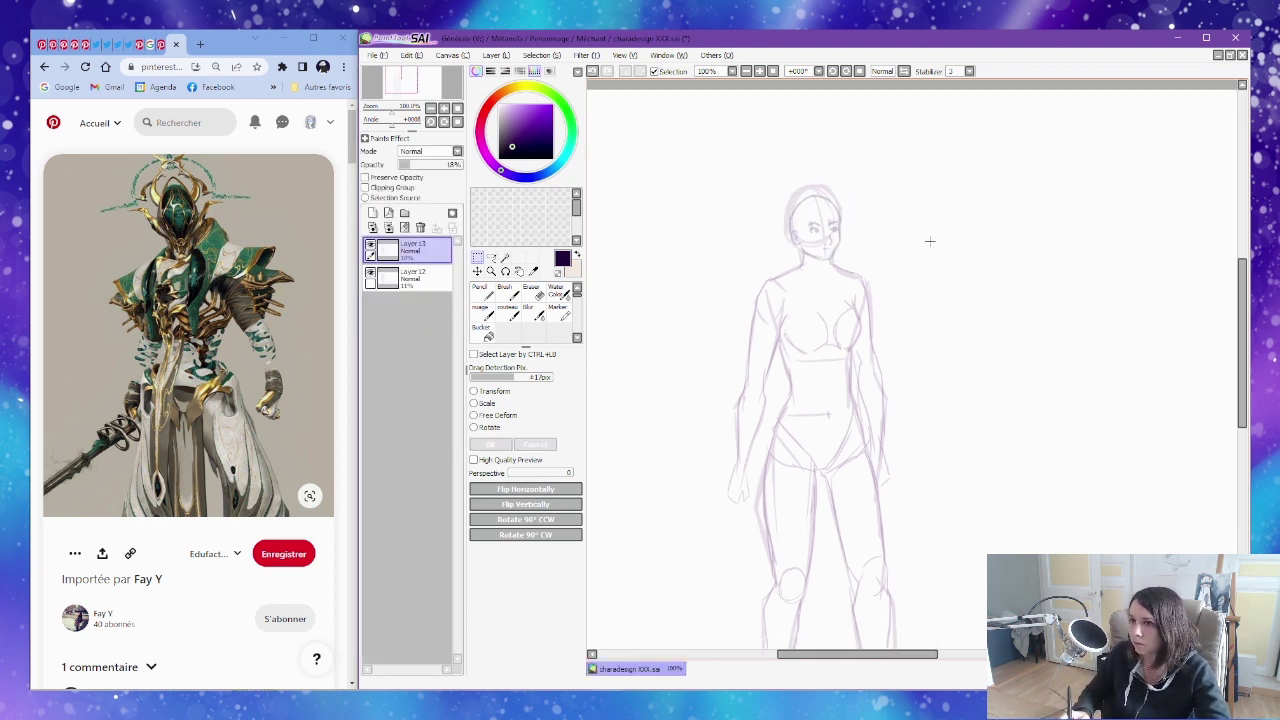
Add a new layer above the base sketch and try a first brush stroke beside the temple.
left_click(372, 213)
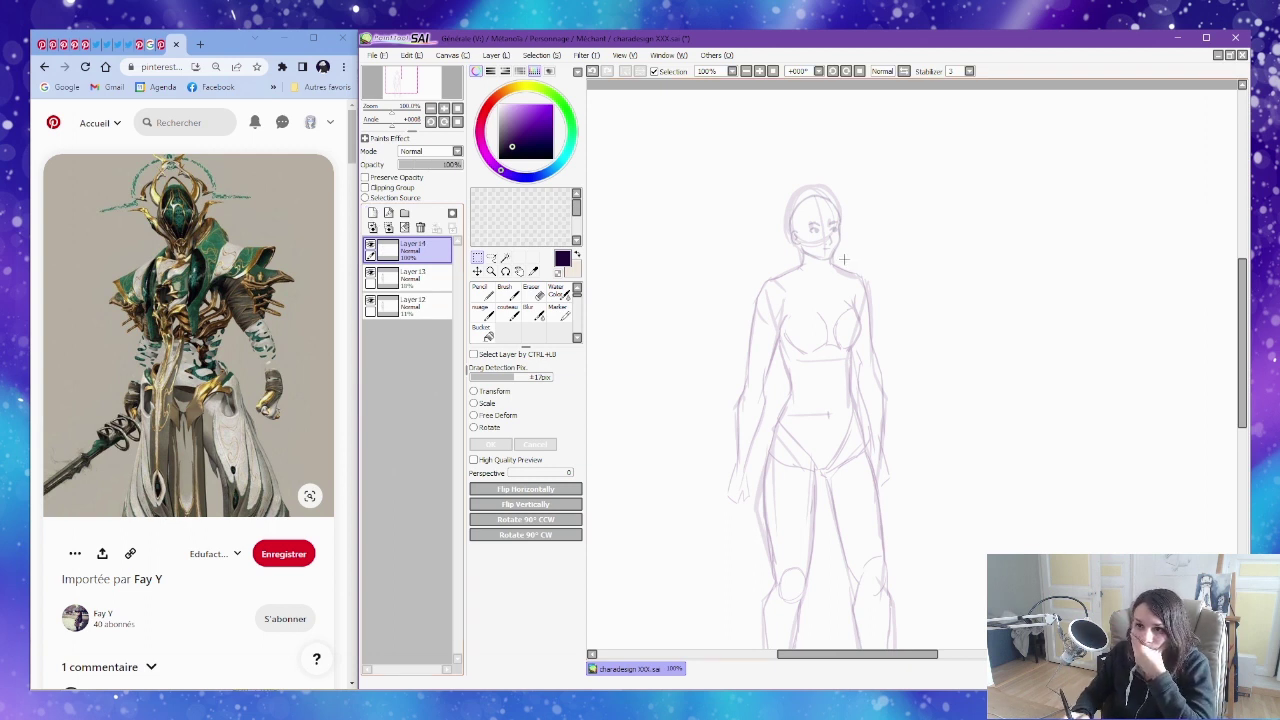
key("ctrl+space")
mouse_move(793, 148)
left_mouse_down()
mouse_move(877, 322)
mouse_move(770, 195)
left_mouse_up()
key("n")
key("b")
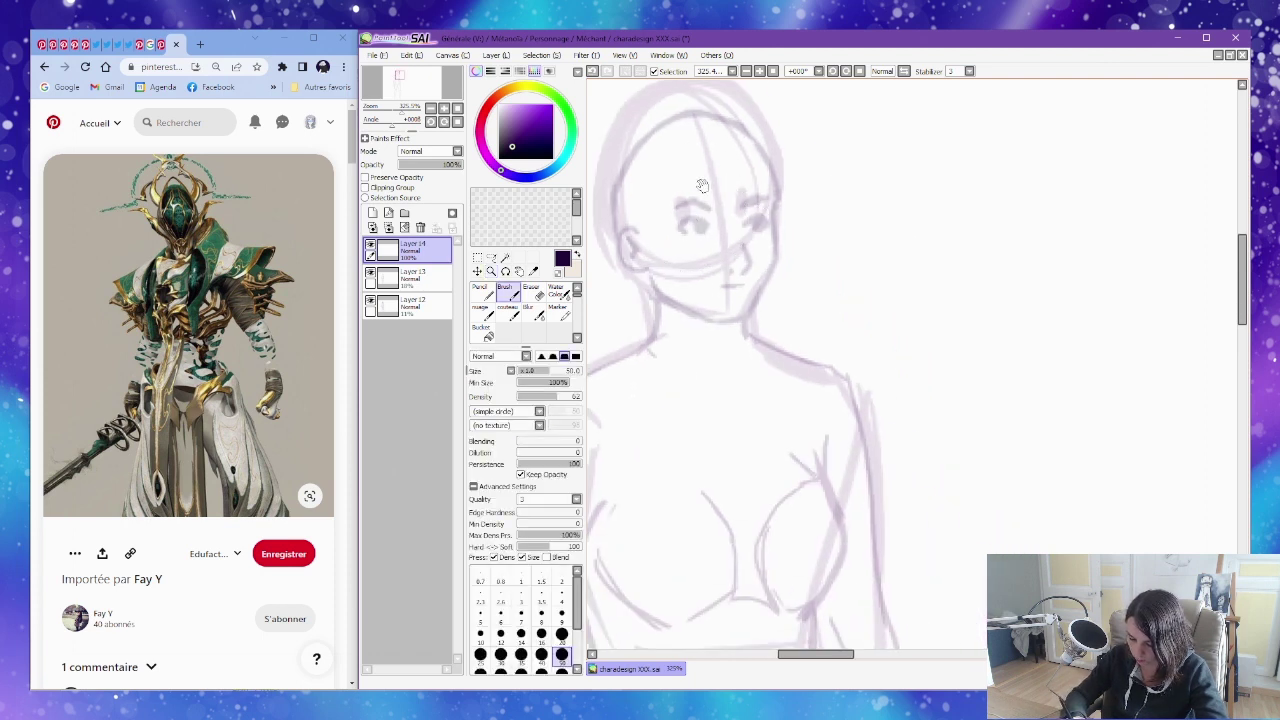
left_click_drag(665, 201, 755, 221)
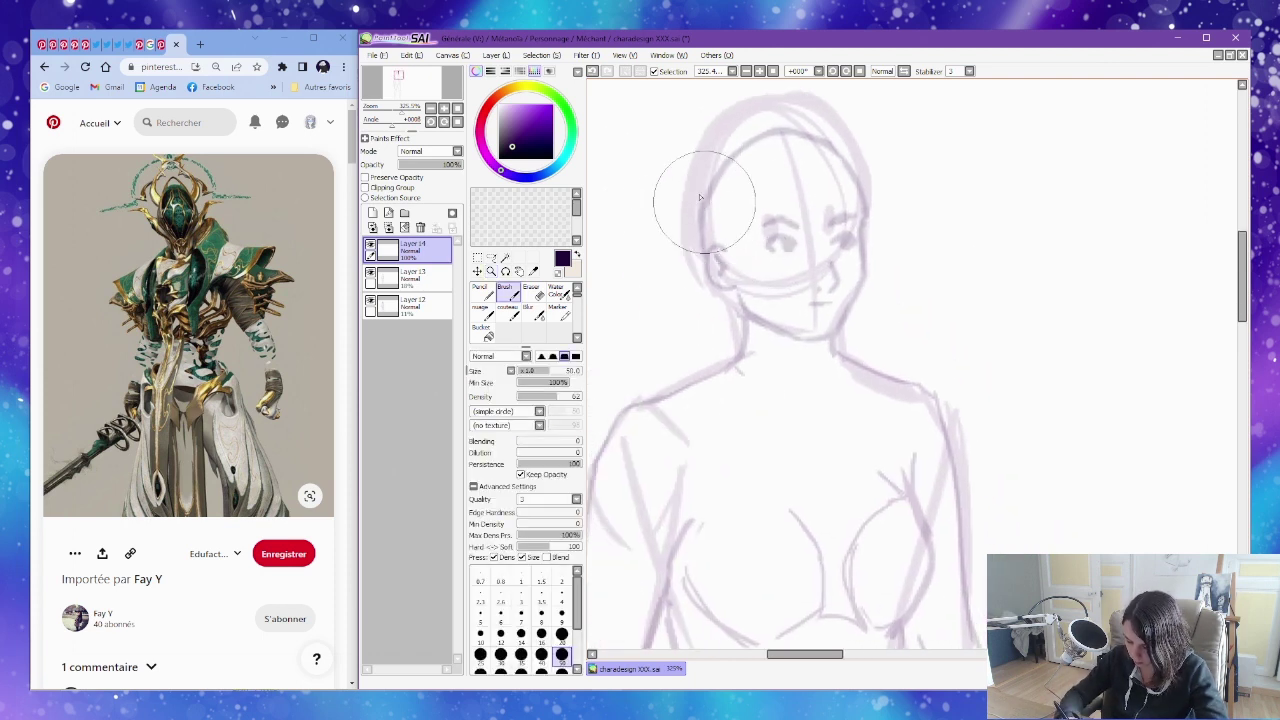
left_click_drag(717, 218, 769, 265)
key("ctrl+z")
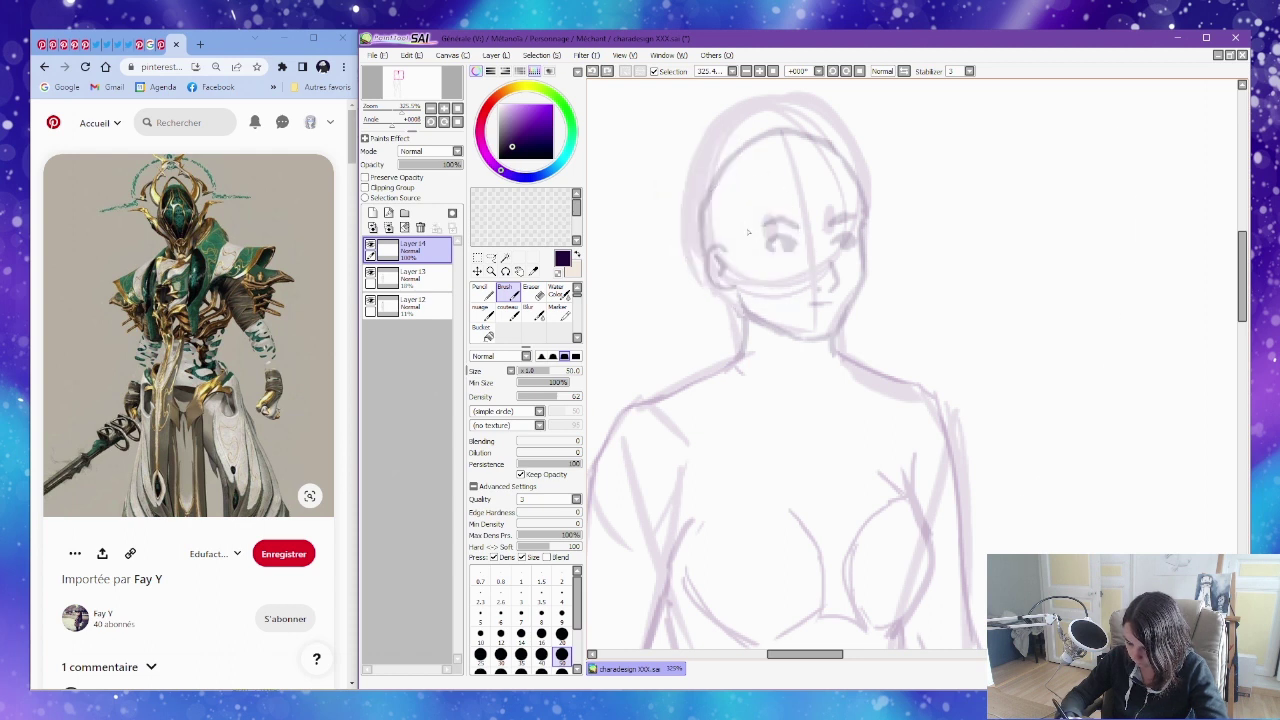
Draw the mask's outline with the Pencil down the far side of the face, across the nose base and up to the temple.
key("n")
mouse_move(713, 201)
left_mouse_down()
mouse_move(772, 273)
mouse_move(841, 293)
mouse_move(874, 241)
mouse_move(856, 172)
mouse_move(801, 128)
mouse_move(853, 162)
mouse_move(874, 206)
mouse_move(875, 256)
left_mouse_up()
key("ctrl+z")
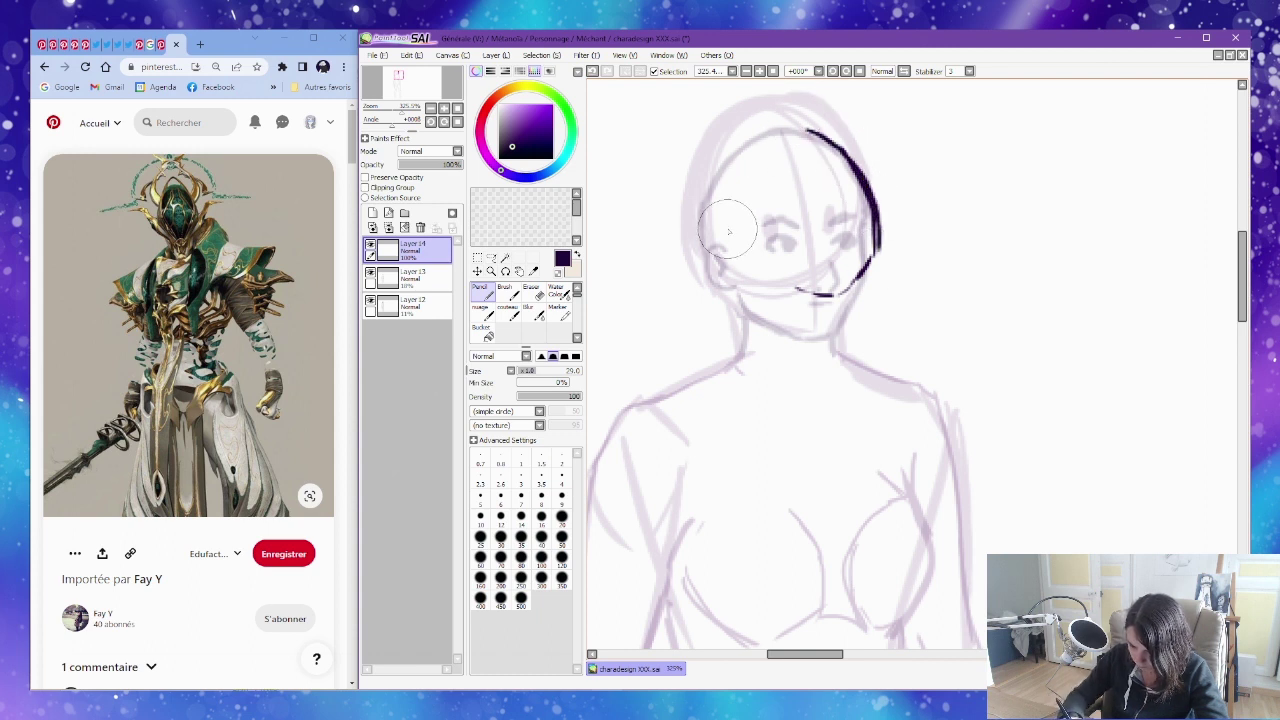
mouse_move(714, 204)
left_mouse_down()
mouse_move(716, 245)
mouse_move(771, 282)
mouse_move(830, 295)
left_mouse_up()
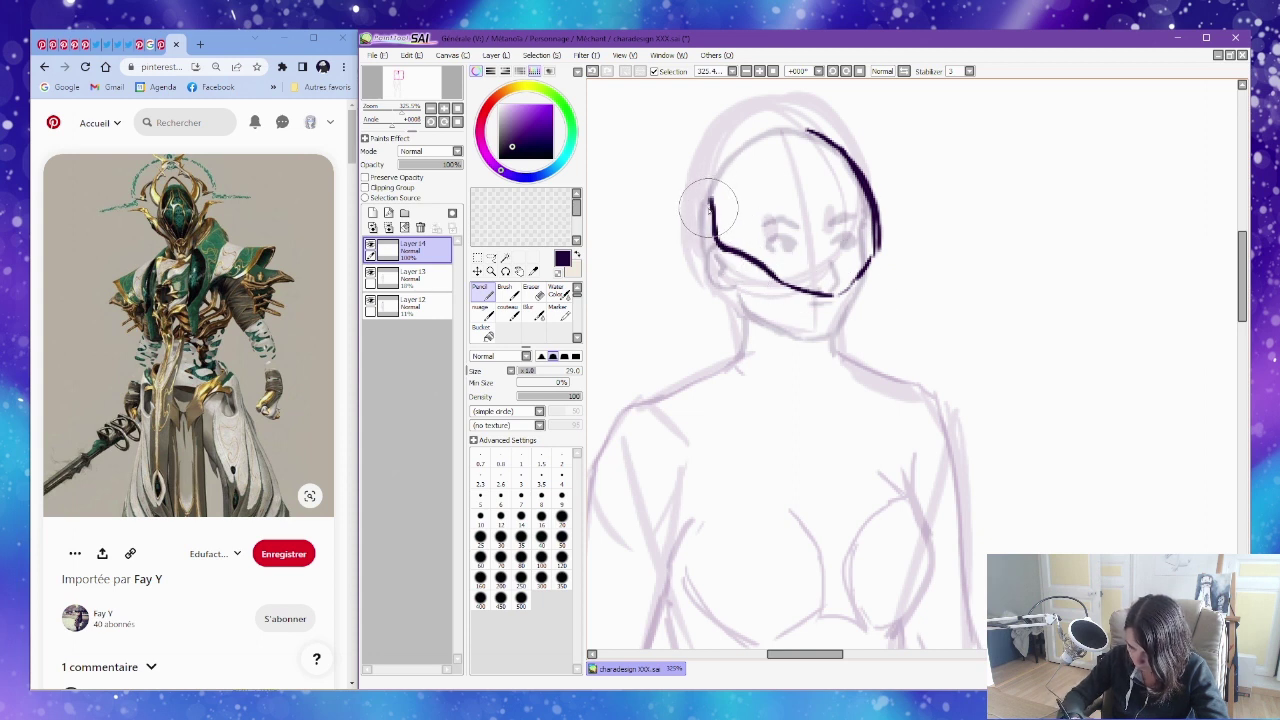
left_click_drag(802, 132, 848, 202)
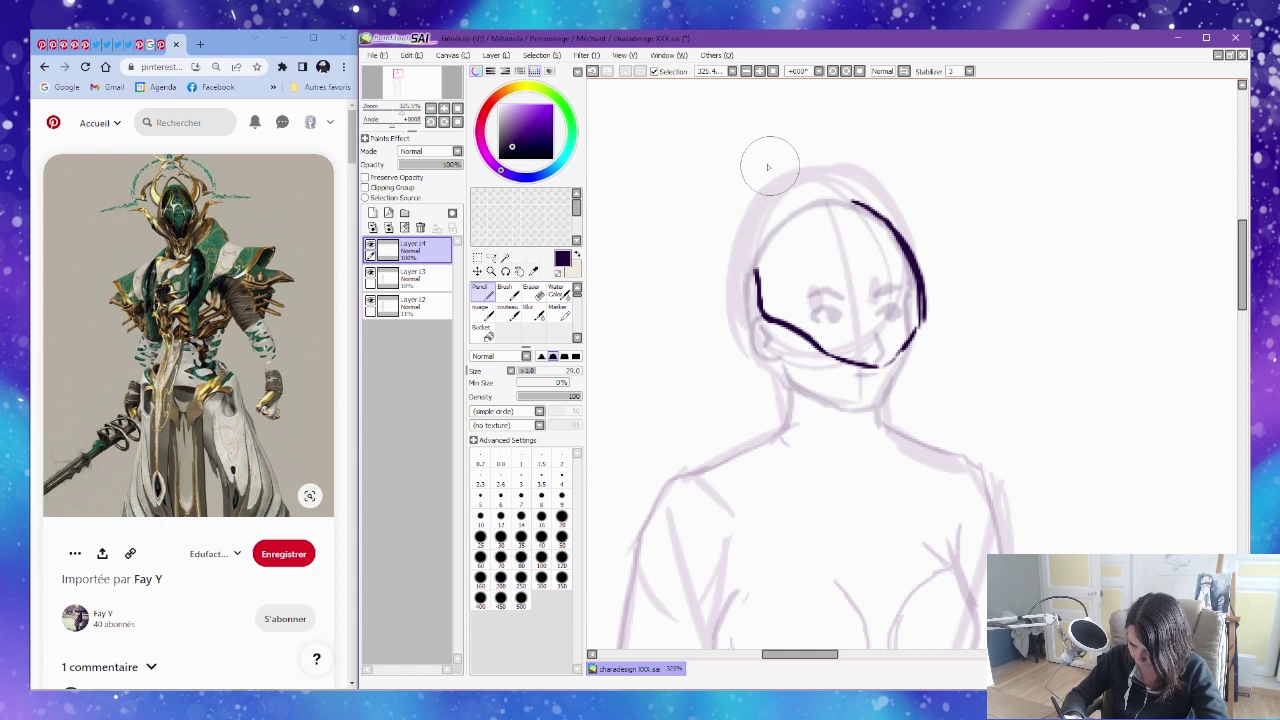
Try extending the mask into a tall rounded crest above the head, with an inner contour following the forehead.
mouse_move(760, 305)
left_mouse_down()
mouse_move(735, 218)
mouse_move(781, 156)
mouse_move(830, 170)
mouse_move(866, 201)
mouse_move(797, 157)
mouse_move(747, 172)
left_mouse_up()
key("ctrl+z")
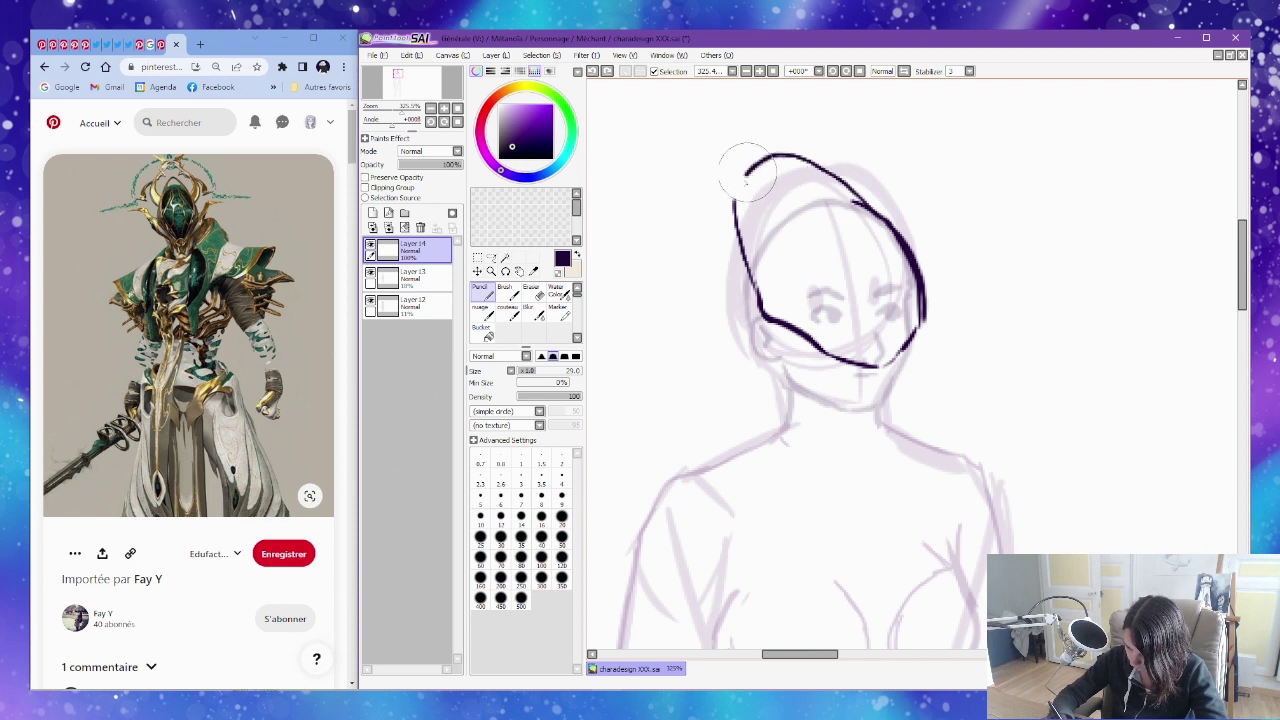
key("e")
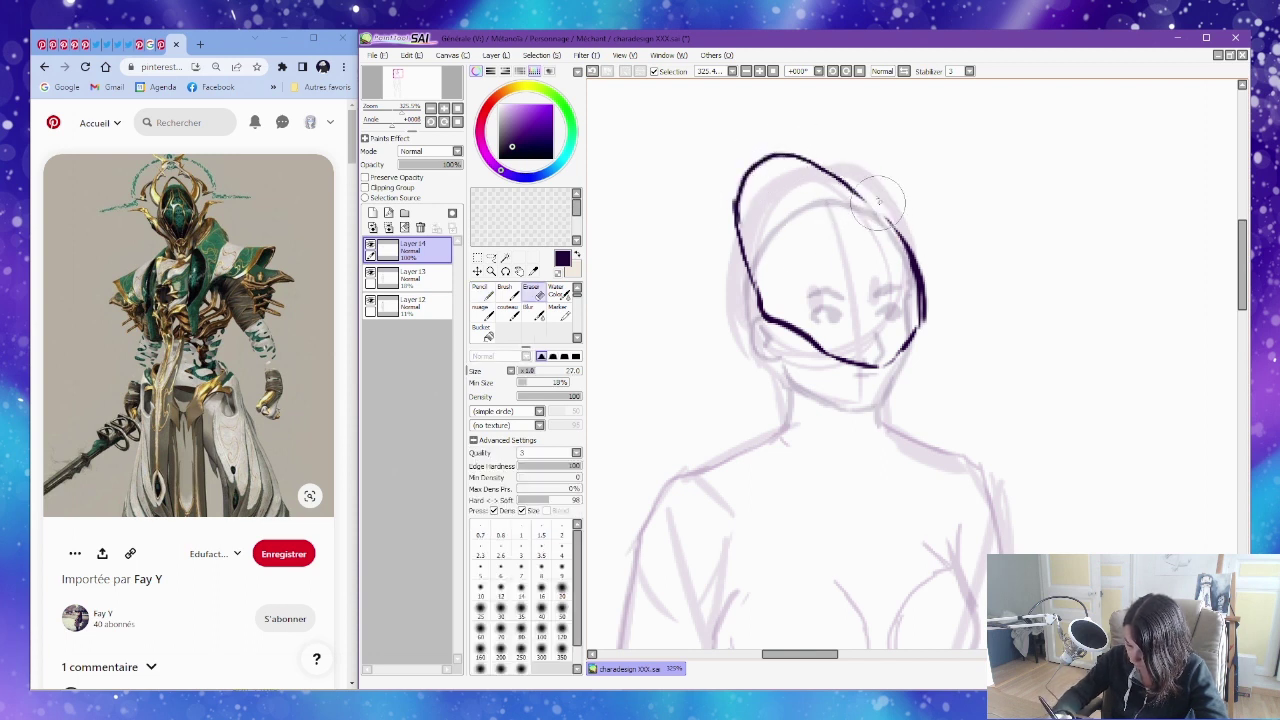
key("n")
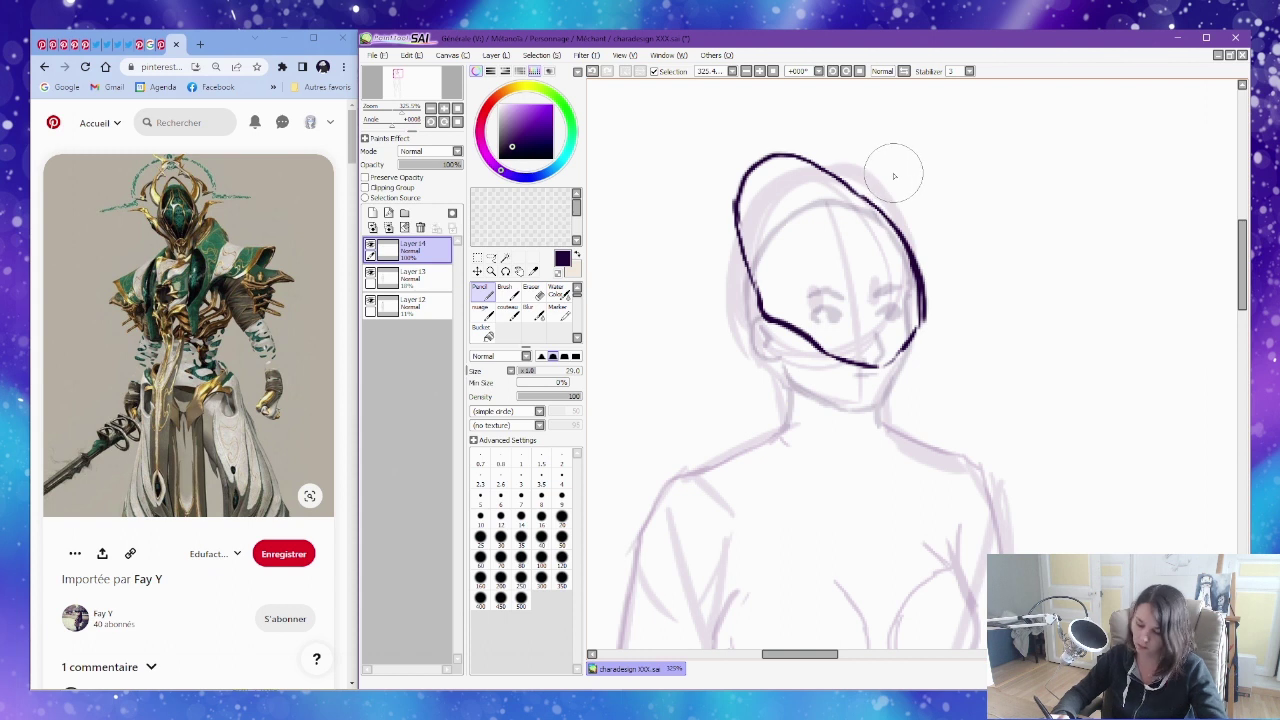
mouse_move(773, 163)
left_mouse_down()
mouse_move(755, 211)
mouse_move(774, 245)
mouse_move(783, 227)
mouse_move(842, 203)
left_mouse_up()
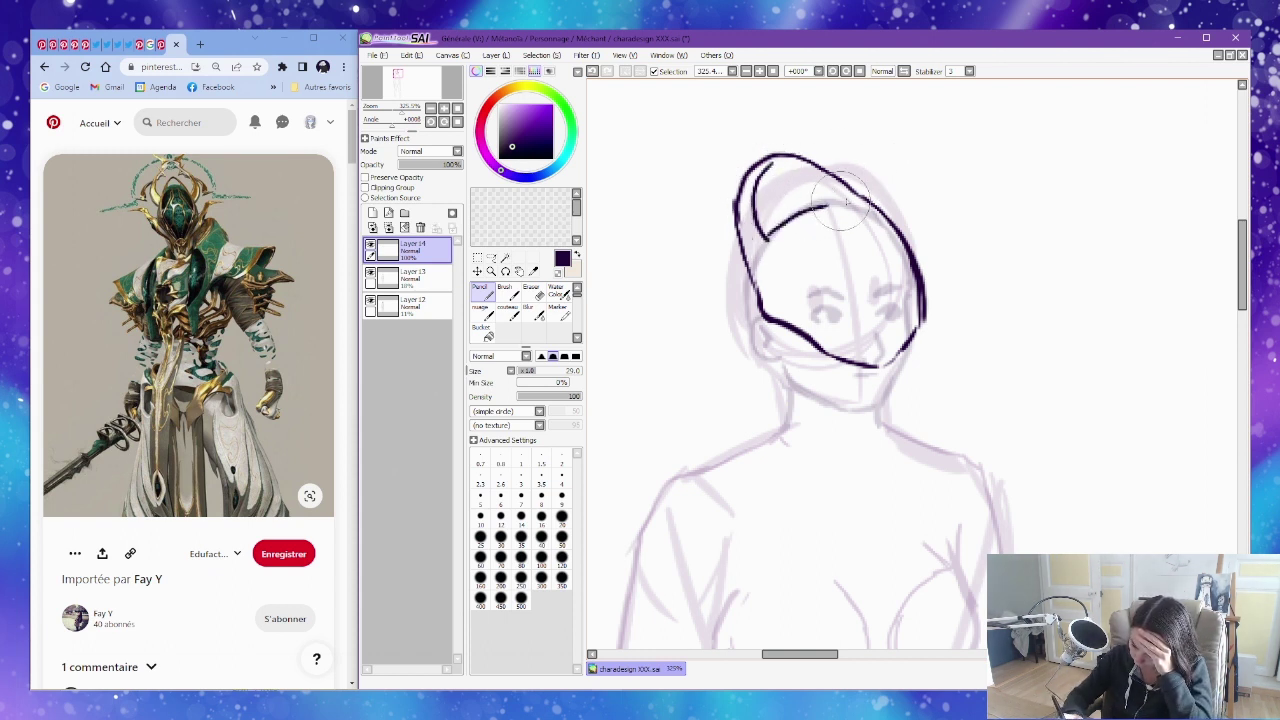
left_click_drag(770, 240, 862, 208)
left_click_drag(772, 165, 850, 204)
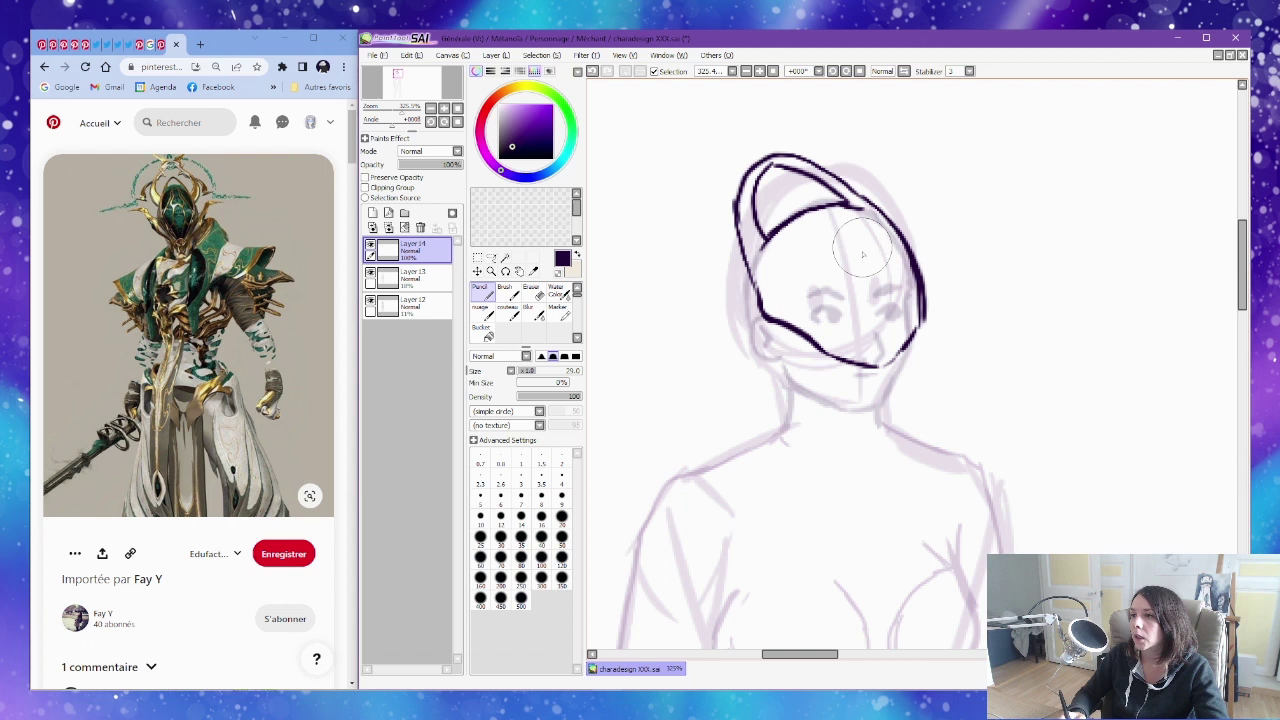
Erase the tall crest and redraw the mask's upper edge as a smooth rounded dome closing over the crown.
left_click_drag(843, 241, 888, 296)
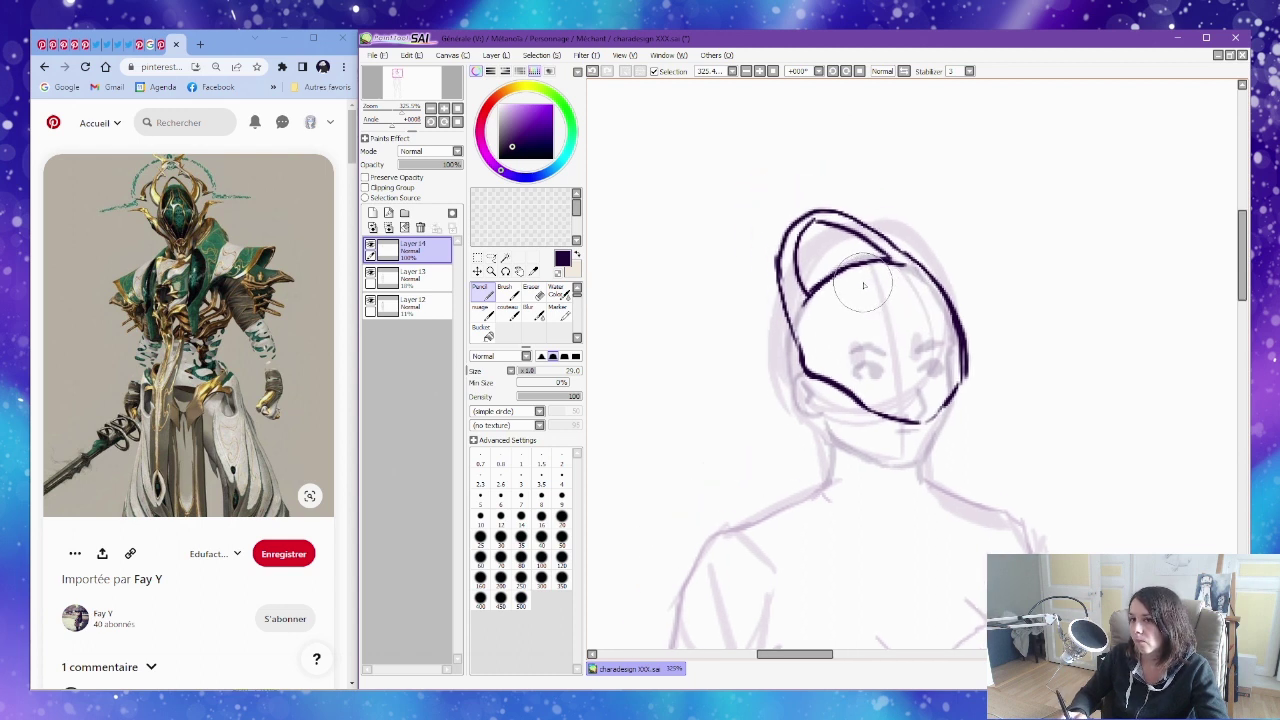
key("e")
mouse_move(830, 222)
left_mouse_down()
mouse_move(806, 224)
mouse_move(775, 307)
mouse_move(871, 218)
left_mouse_up()
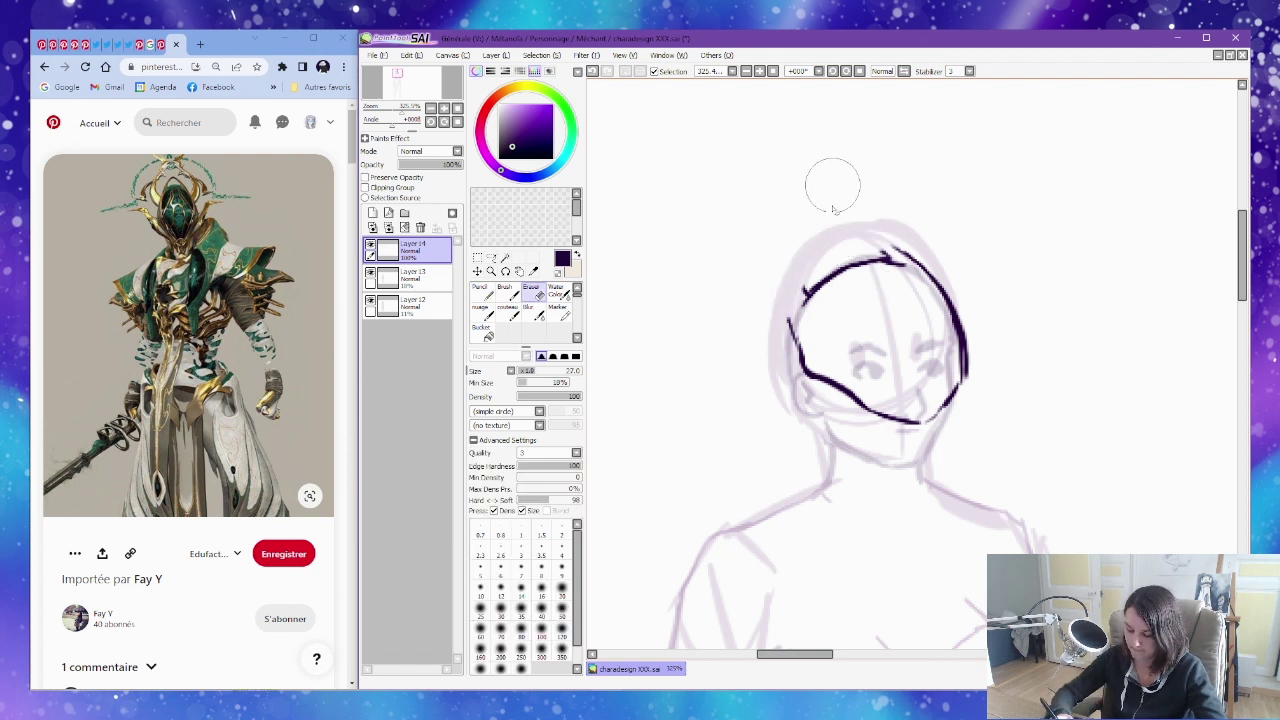
mouse_move(790, 300)
left_mouse_down()
mouse_move(891, 256)
mouse_move(935, 282)
left_mouse_up()
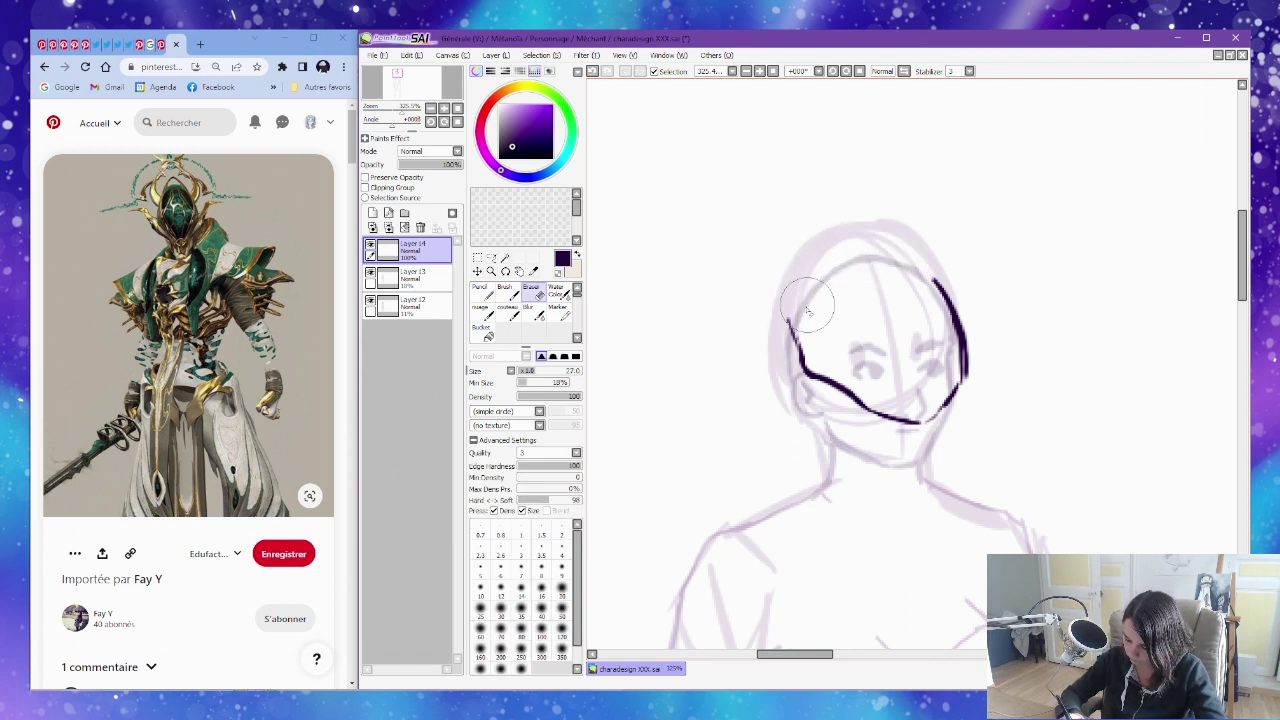
key("n")
mouse_move(794, 316)
left_mouse_down()
mouse_move(805, 284)
mouse_move(831, 260)
mouse_move(898, 262)
mouse_move(896, 237)
mouse_move(872, 247)
mouse_move(936, 286)
mouse_move(901, 248)
mouse_move(867, 242)
mouse_move(797, 318)
mouse_move(858, 256)
mouse_move(898, 259)
mouse_move(939, 318)
left_mouse_up()
key("e")
key("n")
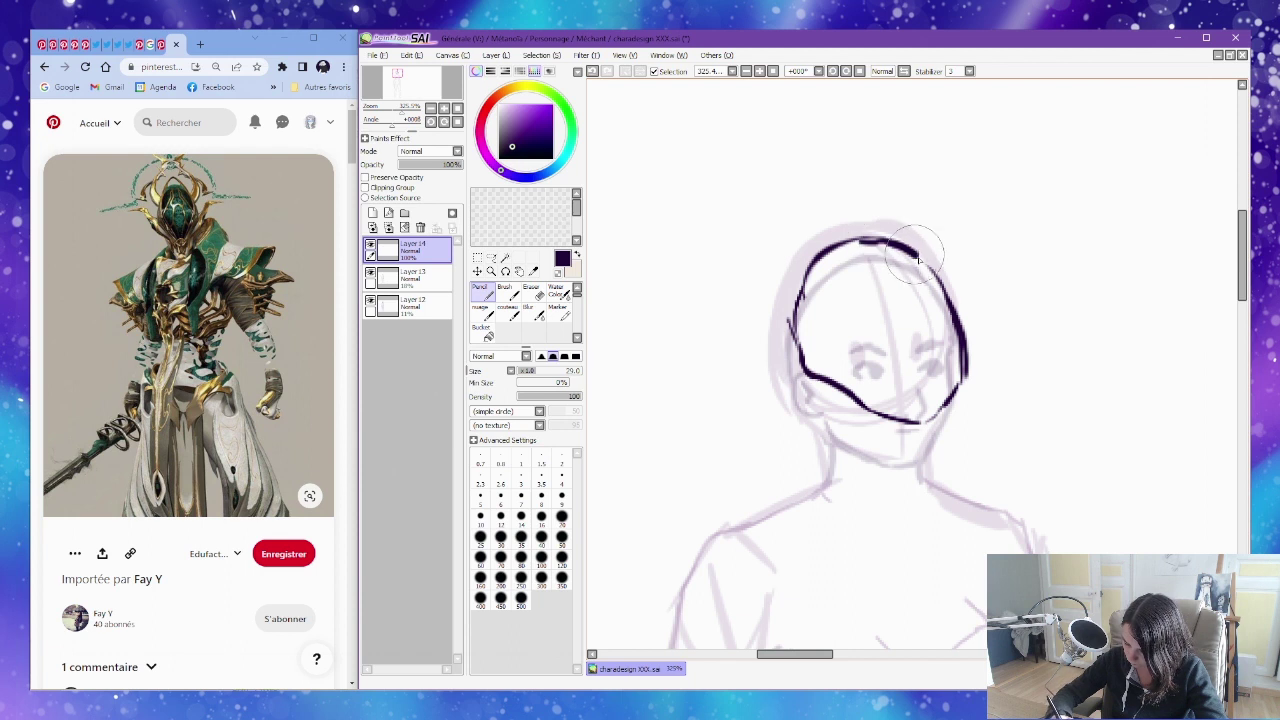
mouse_move(865, 241)
left_mouse_down()
mouse_move(935, 285)
mouse_move(960, 340)
mouse_move(800, 290)
mouse_move(815, 293)
mouse_move(786, 308)
mouse_move(799, 376)
mouse_move(797, 342)
left_mouse_up()
key("e")
key("n")
left_click_drag(982, 264, 987, 255)
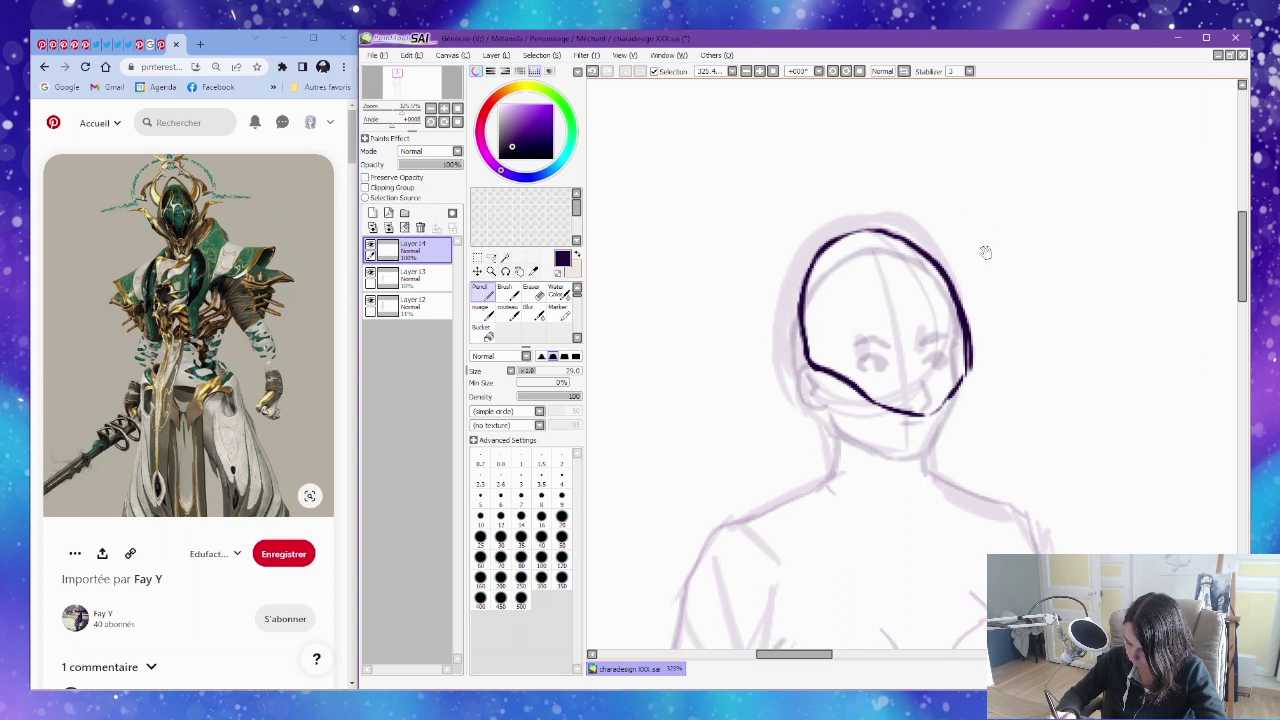
Draw a small curved, pointed horn rising outward beside the far side of the mask.
mouse_move(822, 371)
left_mouse_down()
mouse_move(759, 332)
mouse_move(734, 288)
mouse_move(746, 315)
mouse_move(688, 319)
mouse_move(762, 334)
left_mouse_up()
mouse_move(962, 318)
left_mouse_down()
mouse_move(966, 281)
mouse_move(1034, 240)
mouse_move(983, 300)
left_mouse_up()
left_click_drag(1082, 266, 806, 239)
Draw a front-view mask outline with the Pencil in the blank area beside the figure, a circle with sides tapering to the chin.
left_click(873, 299, "ctrl+alt")
left_click(873, 297, "ctrl+alt")
left_click(870, 275, "ctrl+alt")
mouse_move(975, 316)
left_mouse_down()
mouse_move(966, 300)
mouse_move(796, 309)
left_mouse_up()
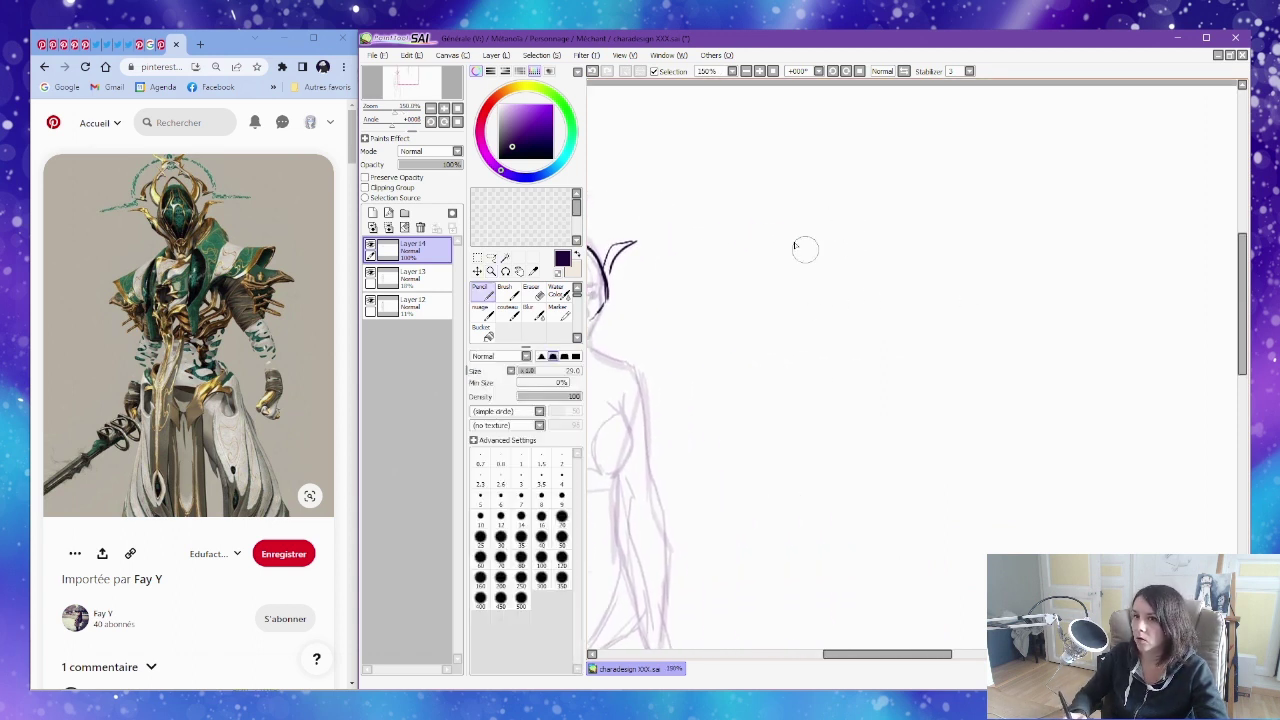
mouse_move(825, 211)
left_mouse_down()
mouse_move(883, 252)
mouse_move(813, 272)
mouse_move(873, 212)
mouse_move(864, 276)
mouse_move(831, 286)
mouse_move(889, 210)
mouse_move(851, 290)
mouse_move(871, 200)
mouse_move(829, 290)
mouse_move(845, 314)
mouse_move(881, 305)
mouse_move(901, 225)
mouse_move(876, 203)
mouse_move(840, 206)
mouse_move(820, 232)
left_mouse_up()
key("e")
key("ctrl+z")
key("n")
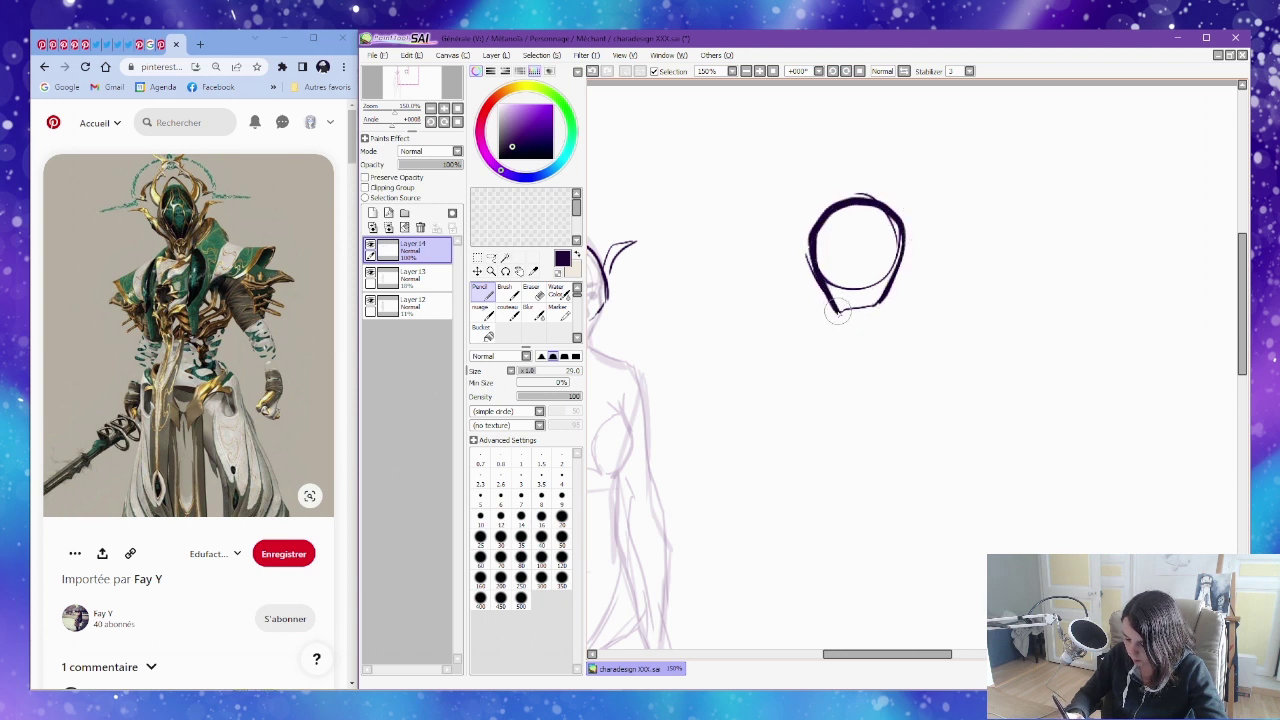
Erase the circle's lower arc inside the mask outline and close the chin with a flat base line.
key("e")
left_click_drag(859, 288, 892, 248)
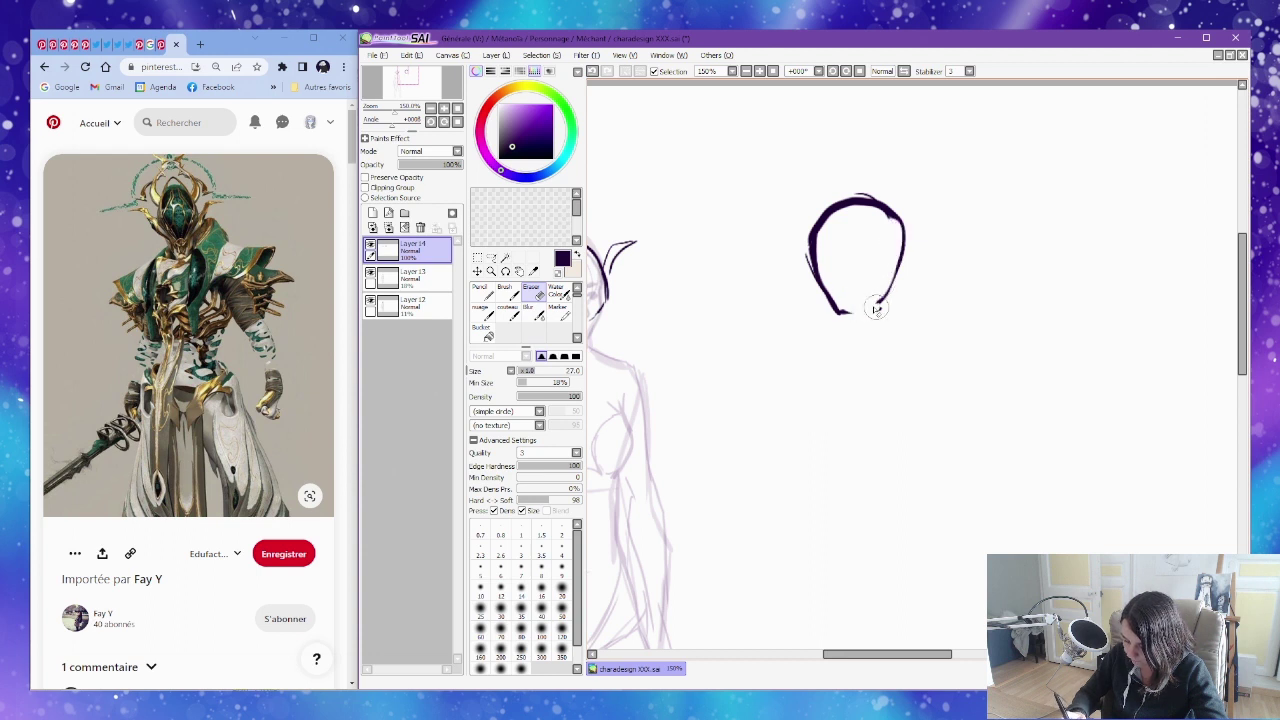
key("n")
left_click_drag(838, 313, 866, 312)
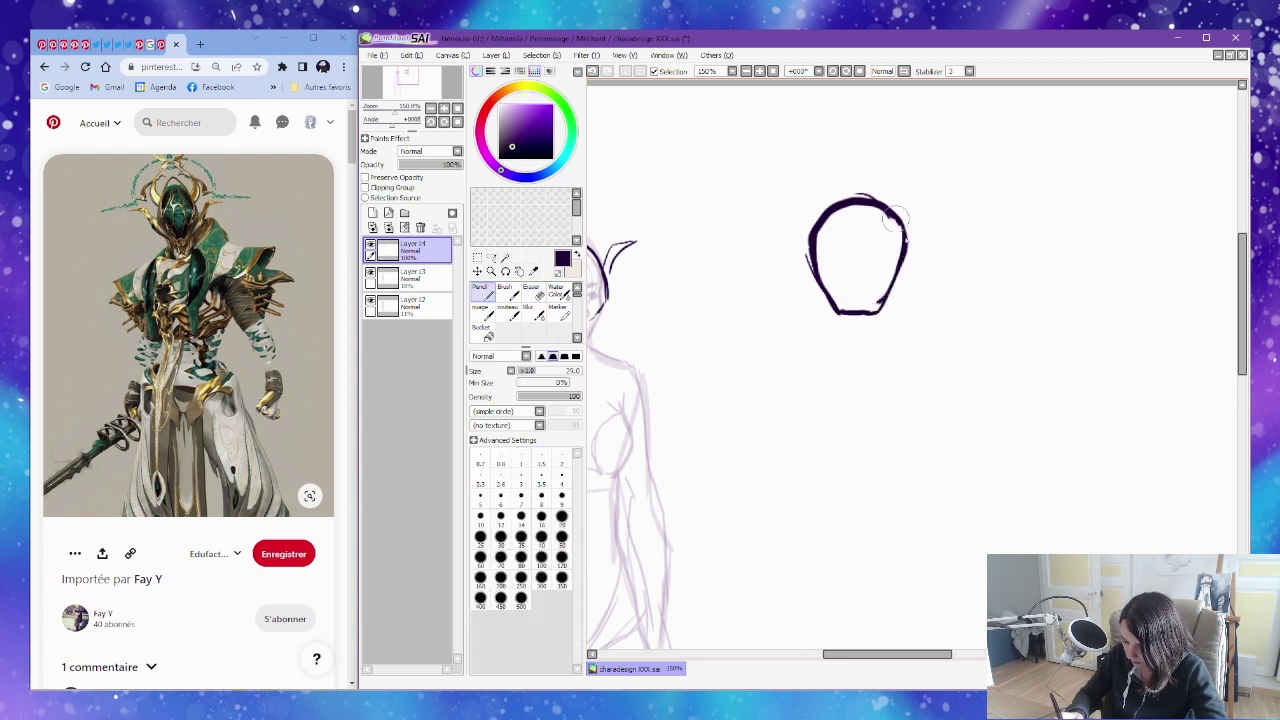
key("e")
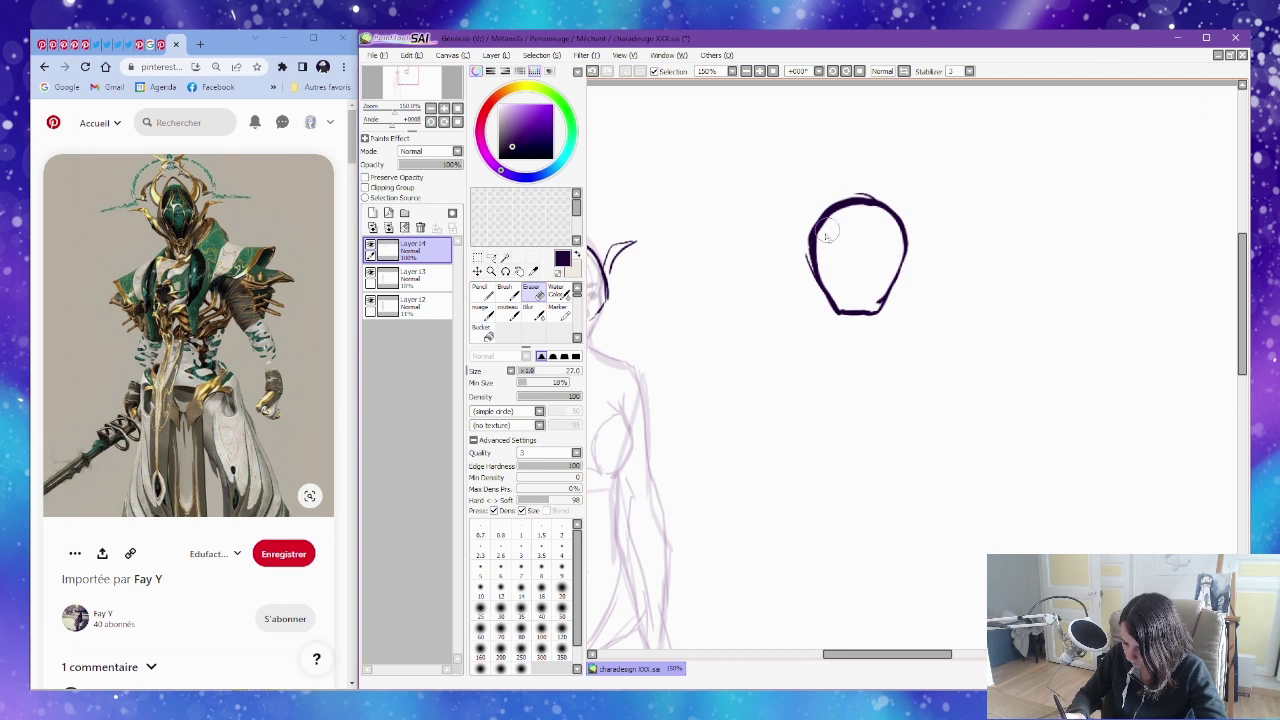
Draw a curved, upward-pointing horn on each side of the front-view mask and clean up their lines.
key("n")
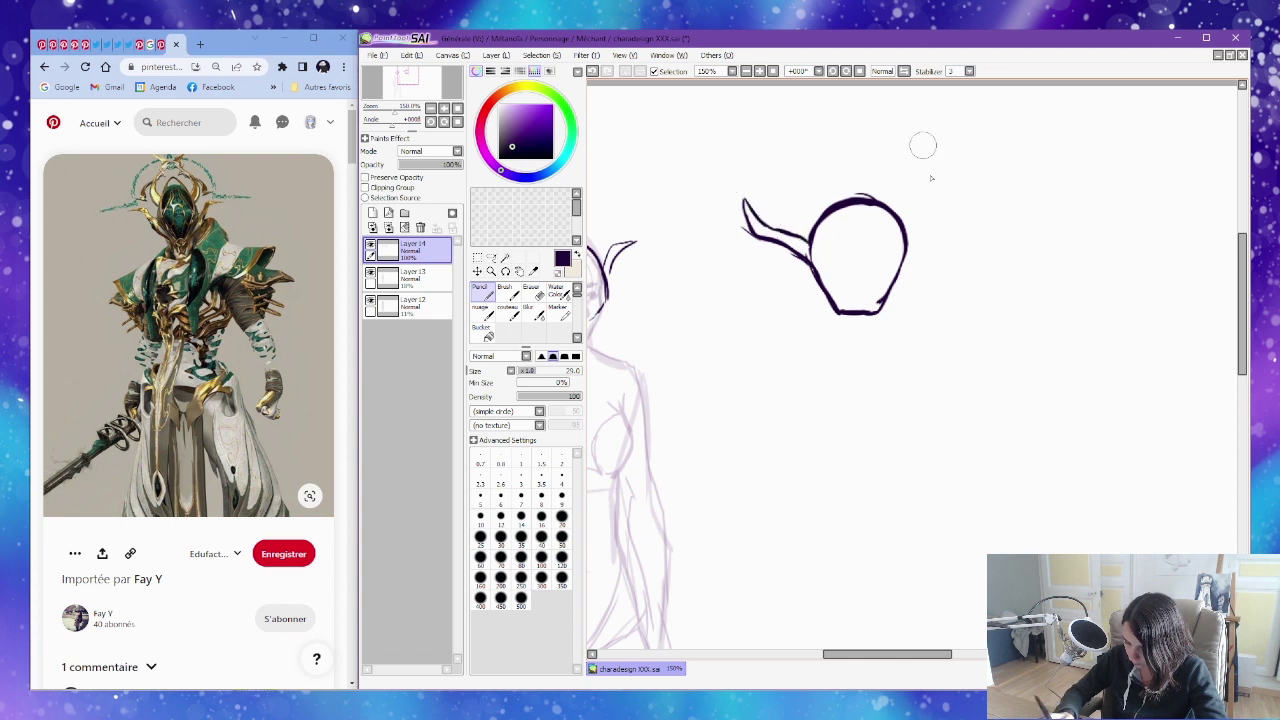
mouse_move(896, 272)
left_mouse_down()
mouse_move(954, 244)
mouse_move(980, 191)
mouse_move(951, 232)
mouse_move(907, 247)
mouse_move(962, 228)
left_mouse_up()
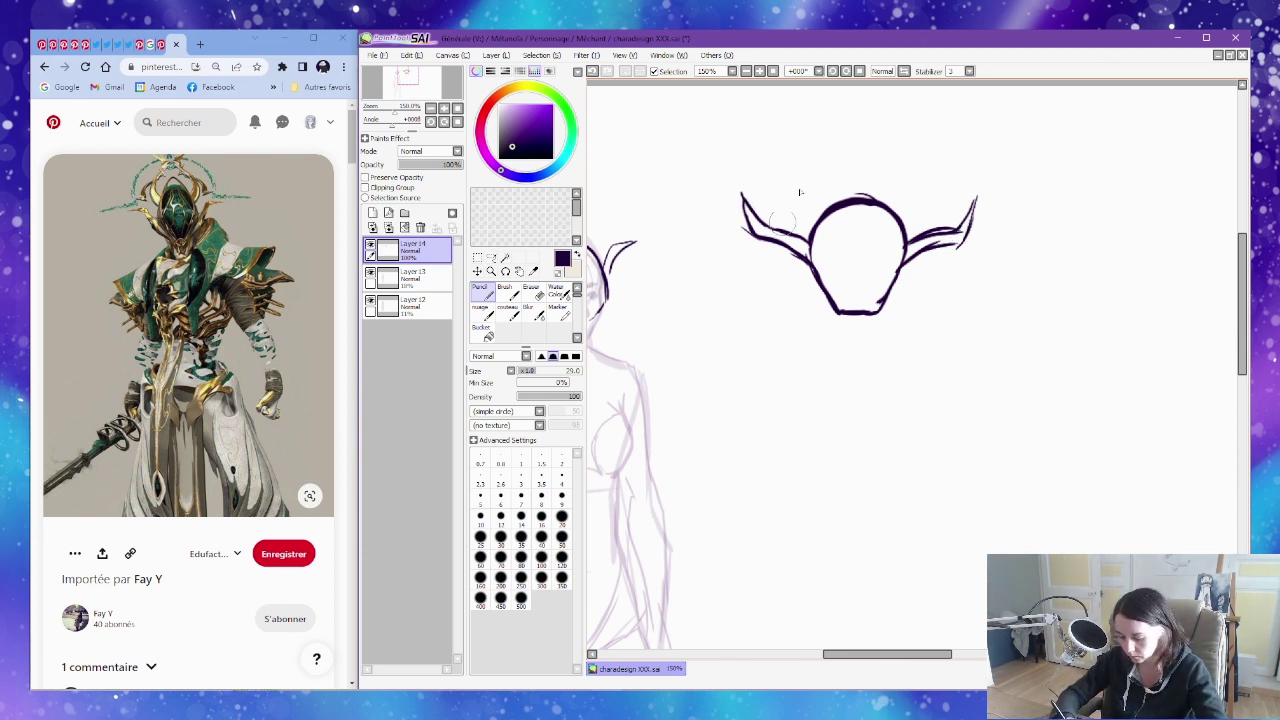
left_click_drag(979, 190, 980, 208)
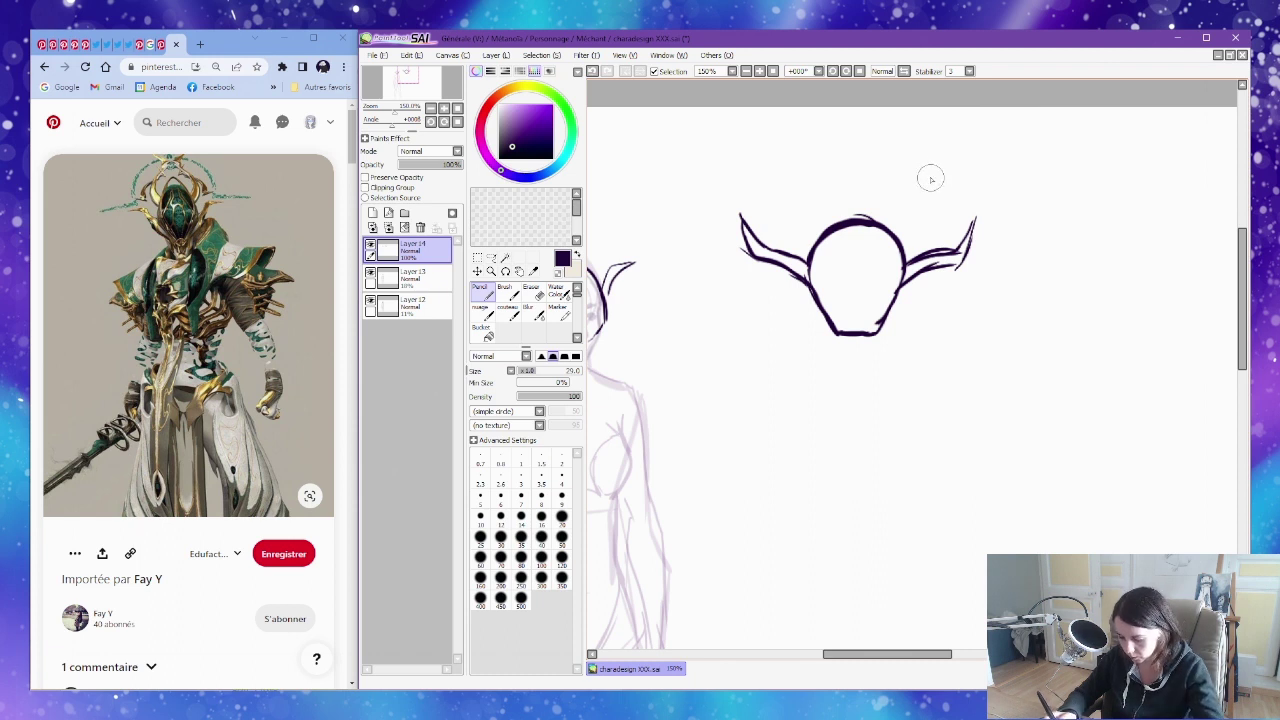
key("e")
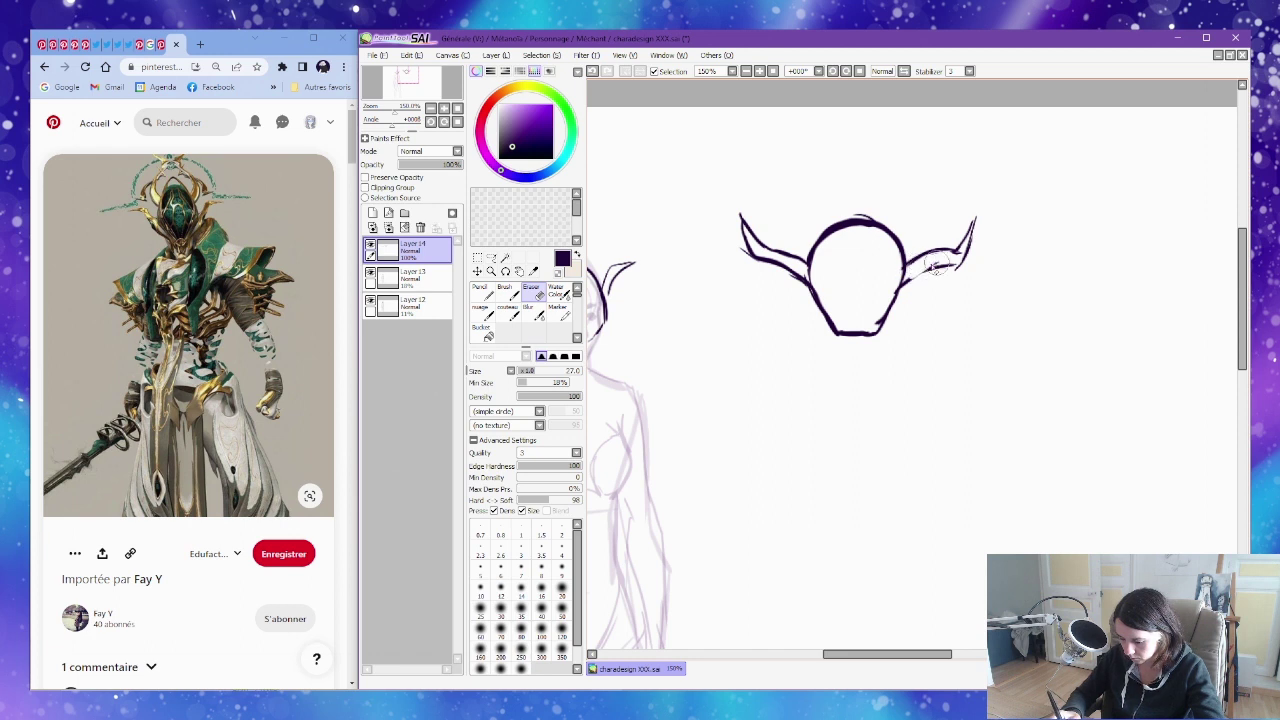
key("n")
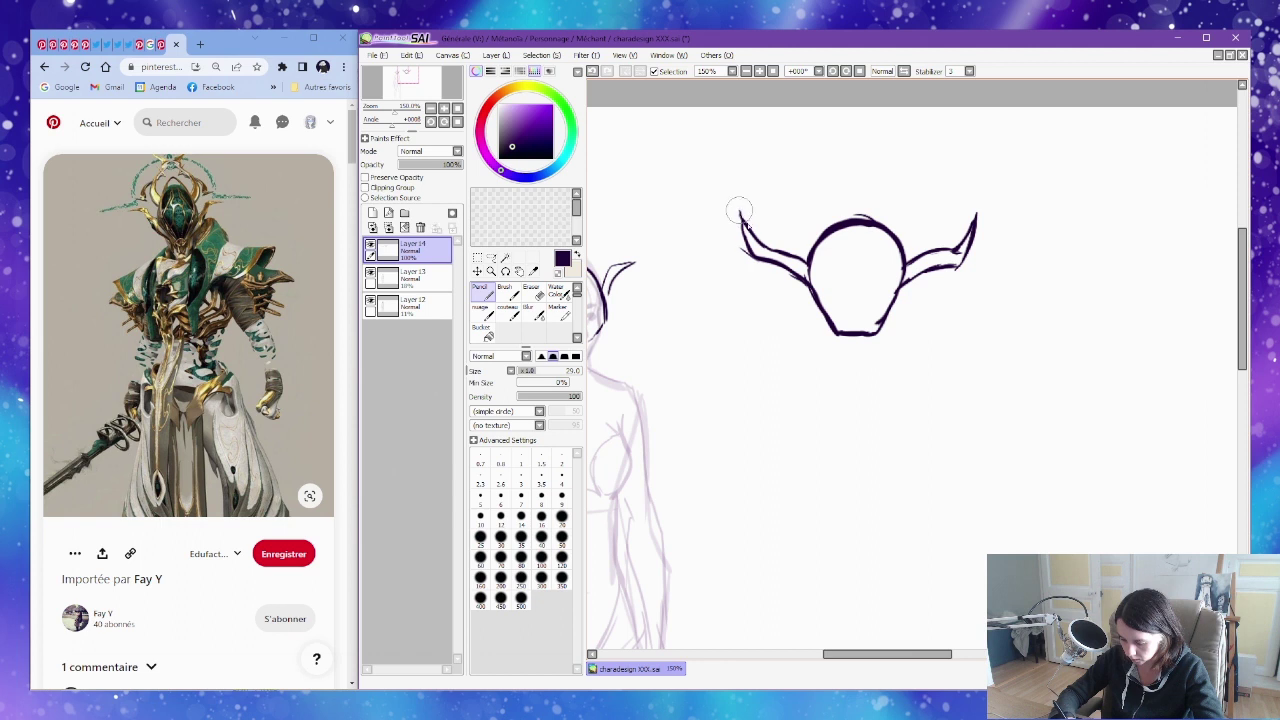
left_click_drag(998, 209, 978, 206)
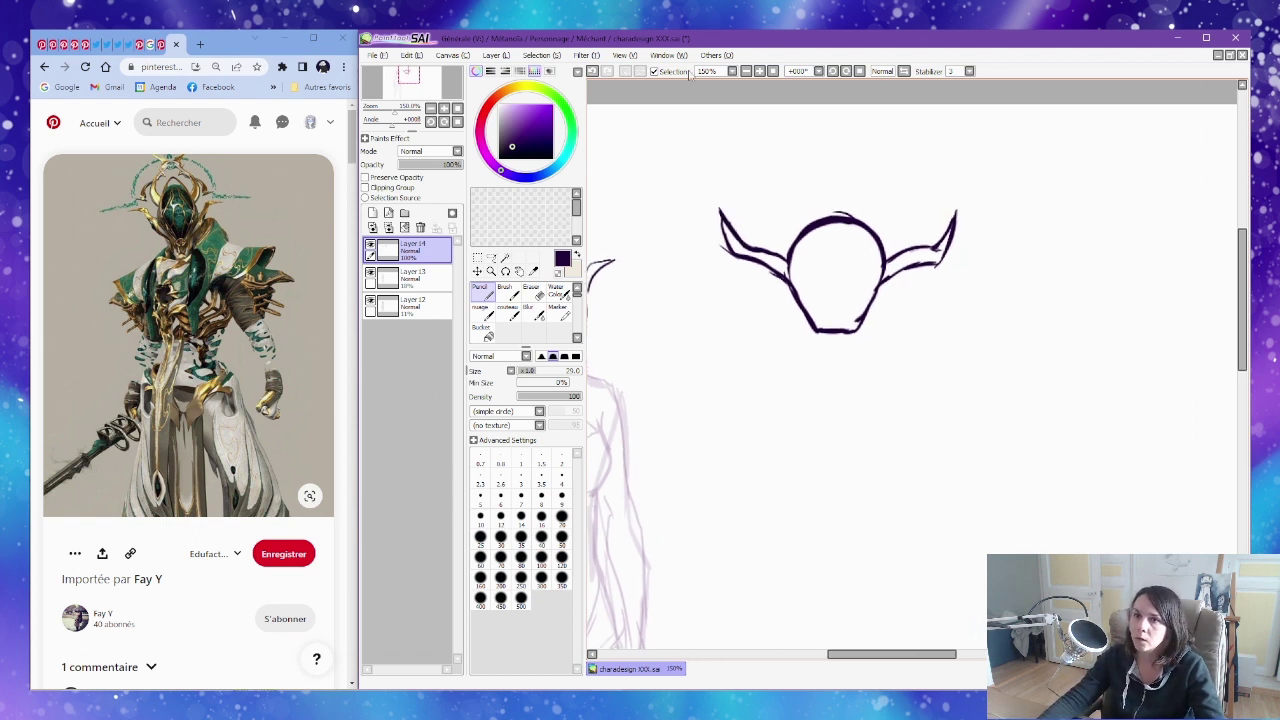
Try sketching a tilted oval above the horned mask, using the crowned figure with head wings on Pinterest as reference.
left_click(166, 45)
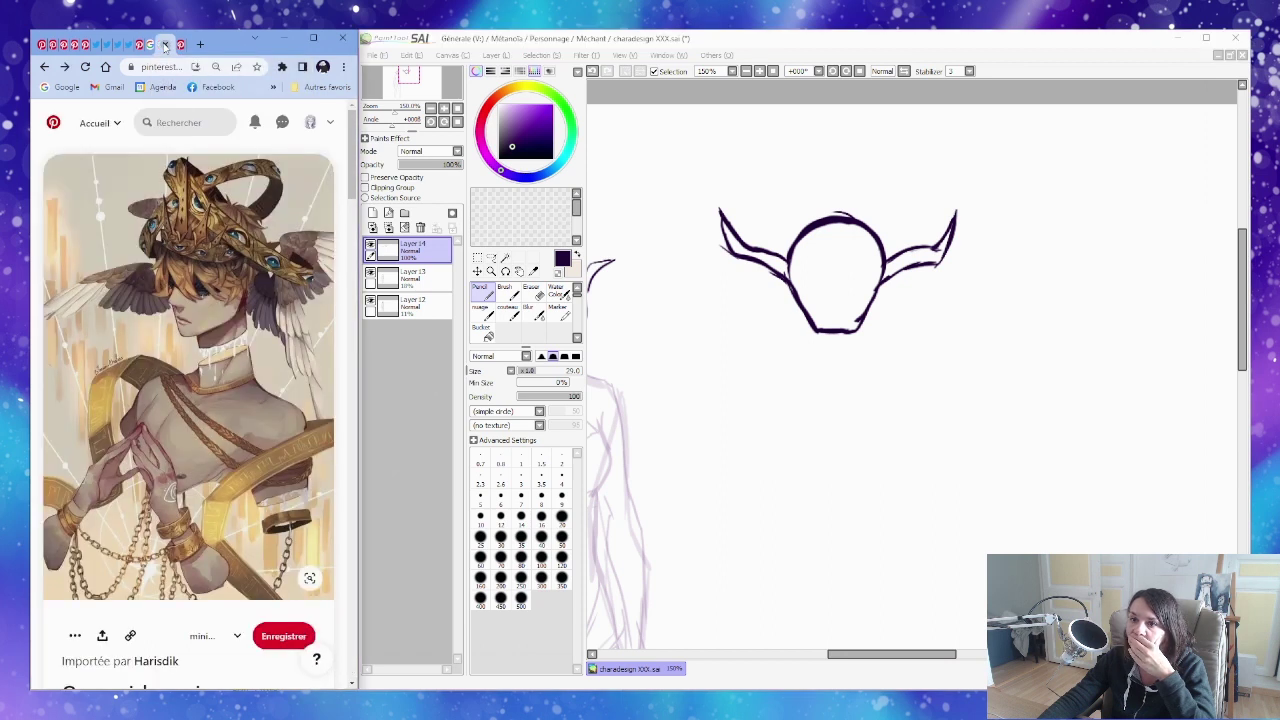
left_click(693, 104)
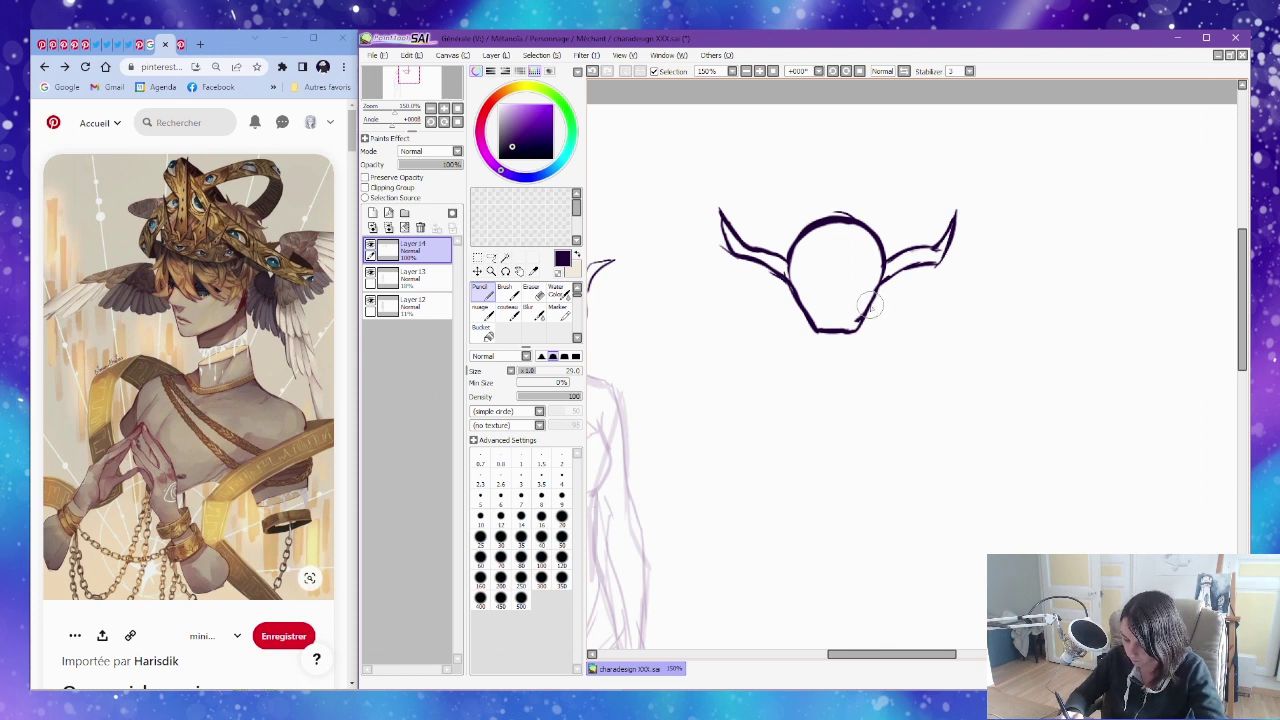
key("ctrl")
left_click_drag(877, 314, 878, 368)
left_click_drag(927, 300, 885, 278)
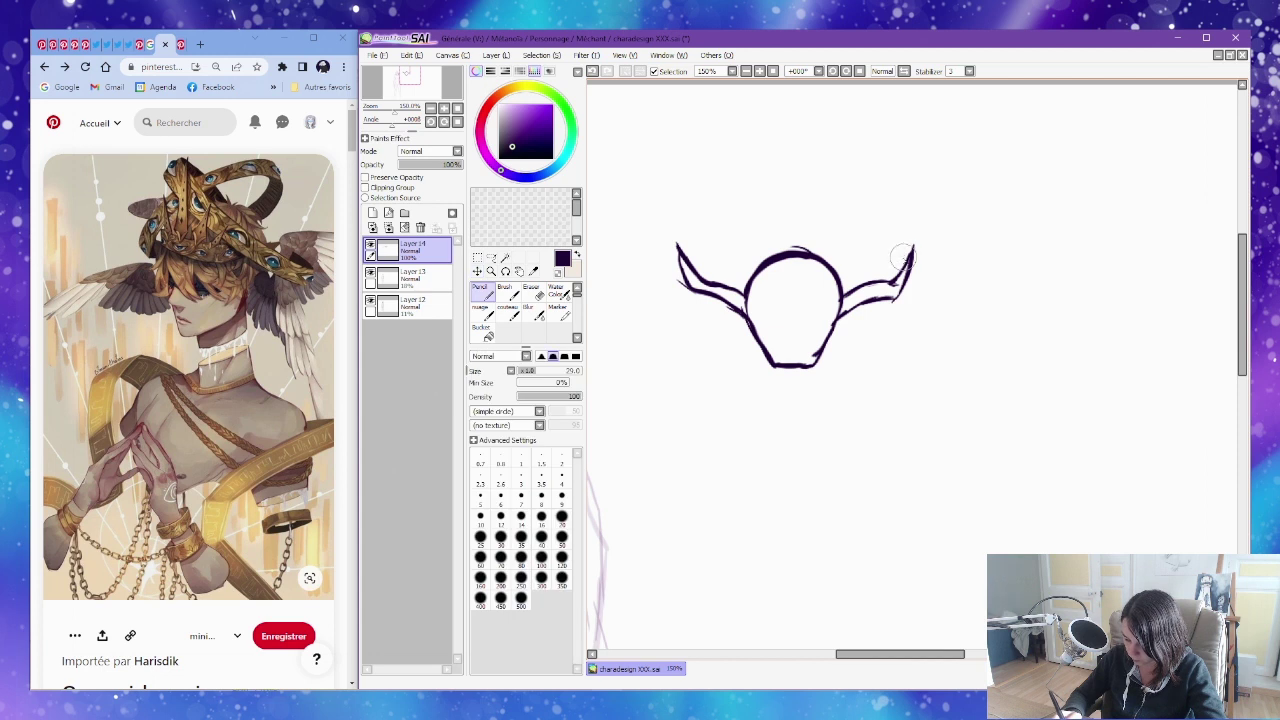
mouse_move(788, 140)
left_mouse_down()
mouse_move(850, 207)
mouse_move(869, 182)
left_mouse_up()
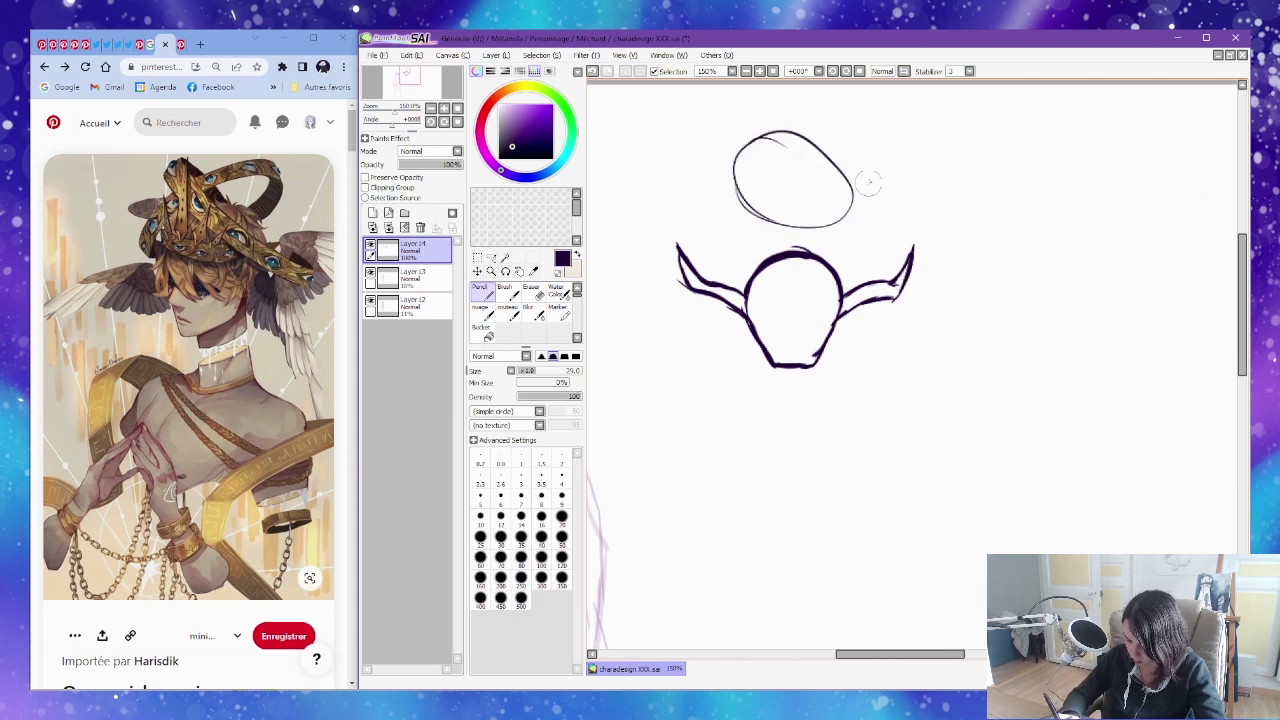
key("ctrl+z")
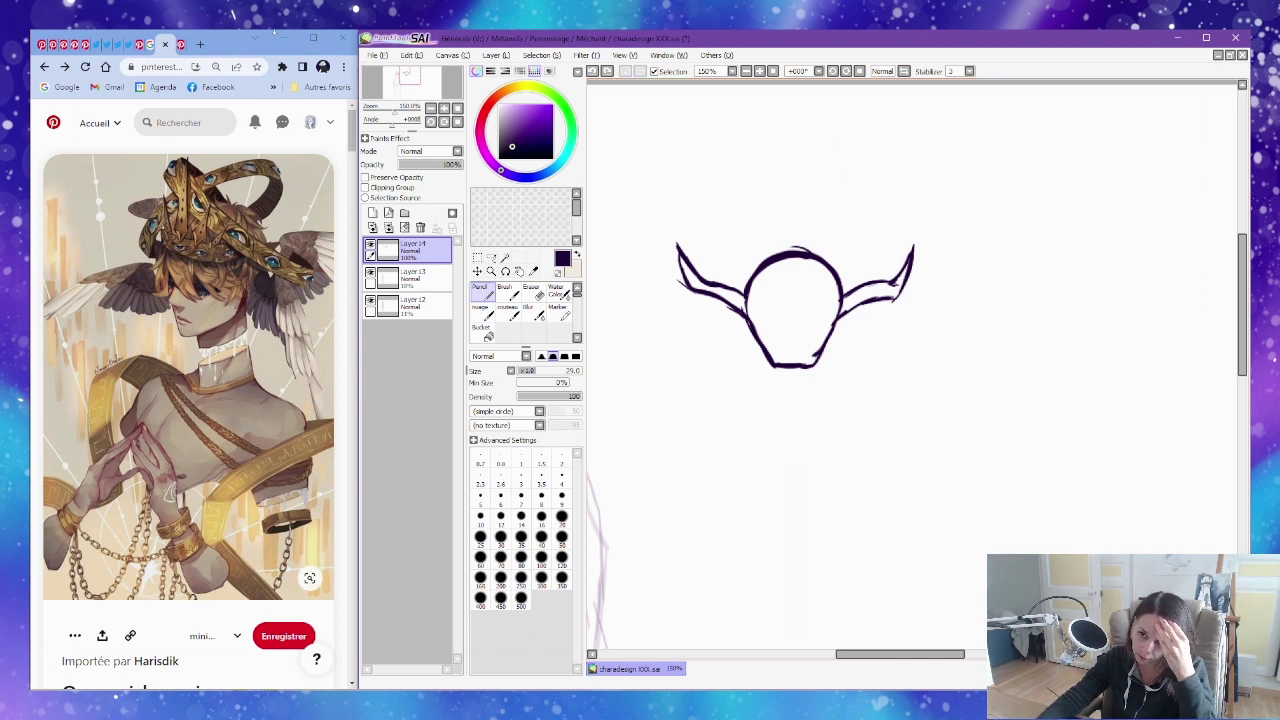
Browse the pins similar to the green armoured figure on Pinterest and open the white and gold haloed character.
left_click(166, 44)
scroll(185, 381, "down", 5)
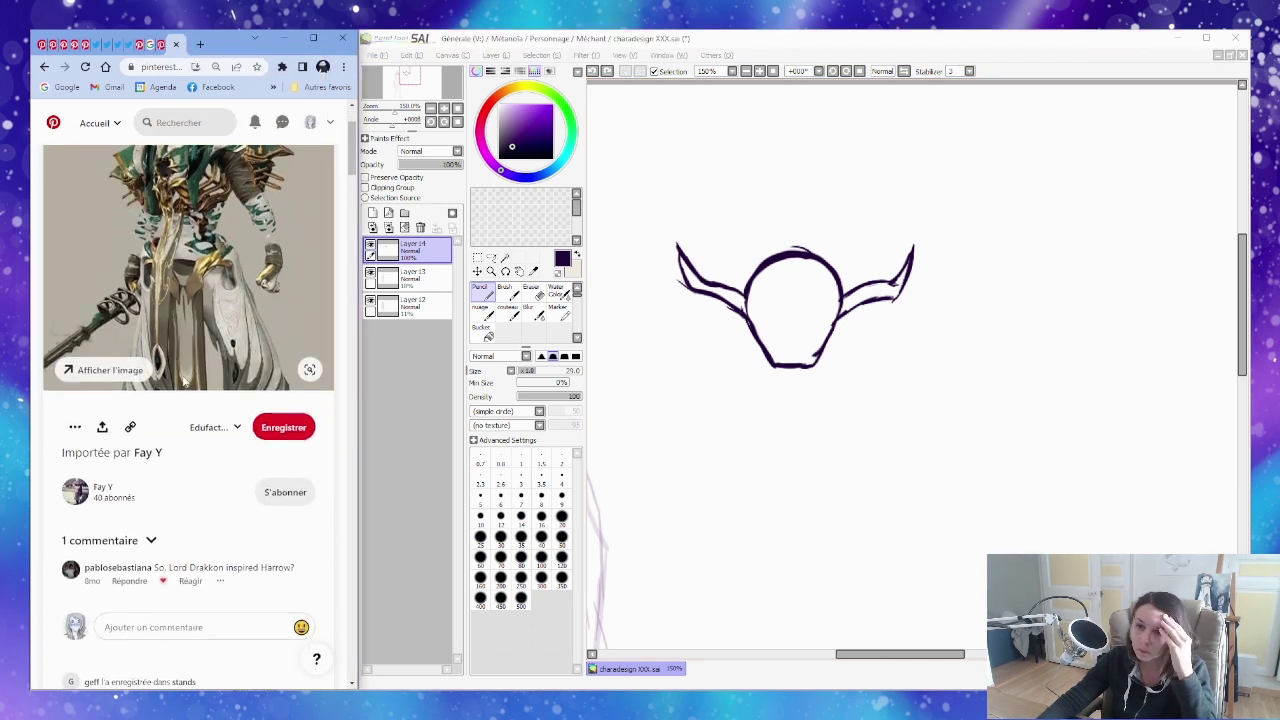
scroll(185, 381, "down", 2)
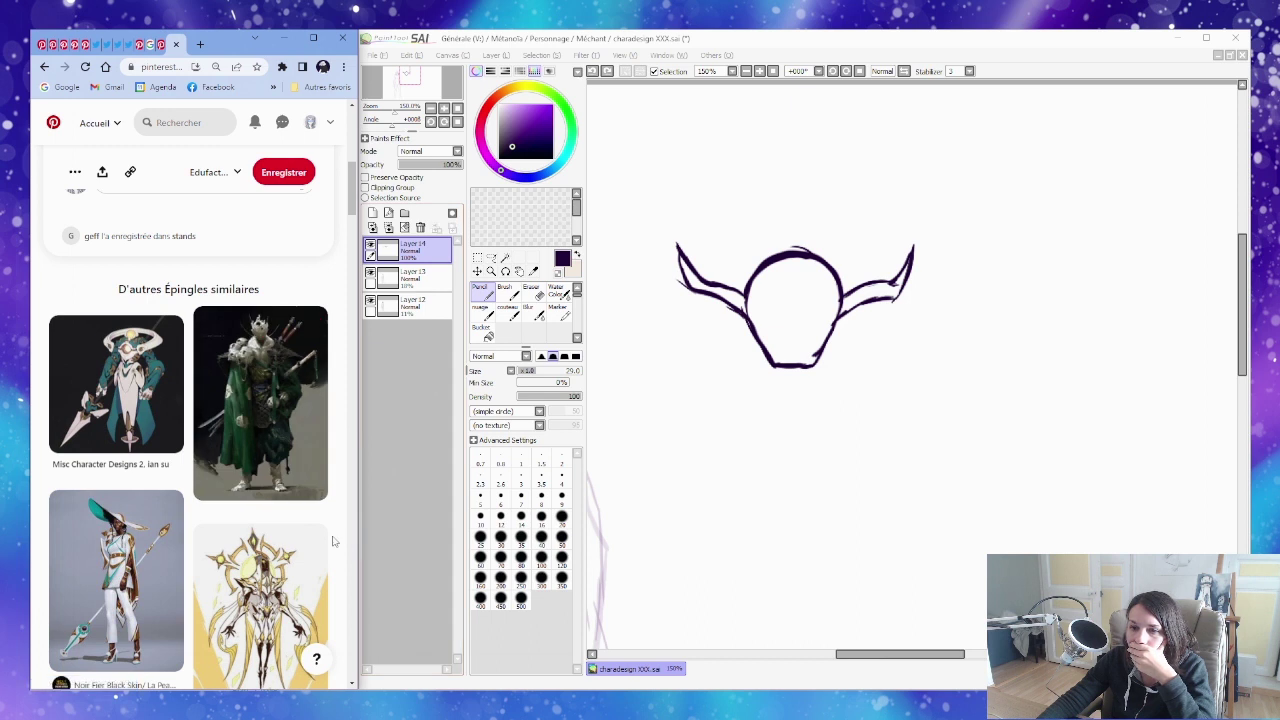
scroll(334, 541, "down", 3)
left_click(282, 497)
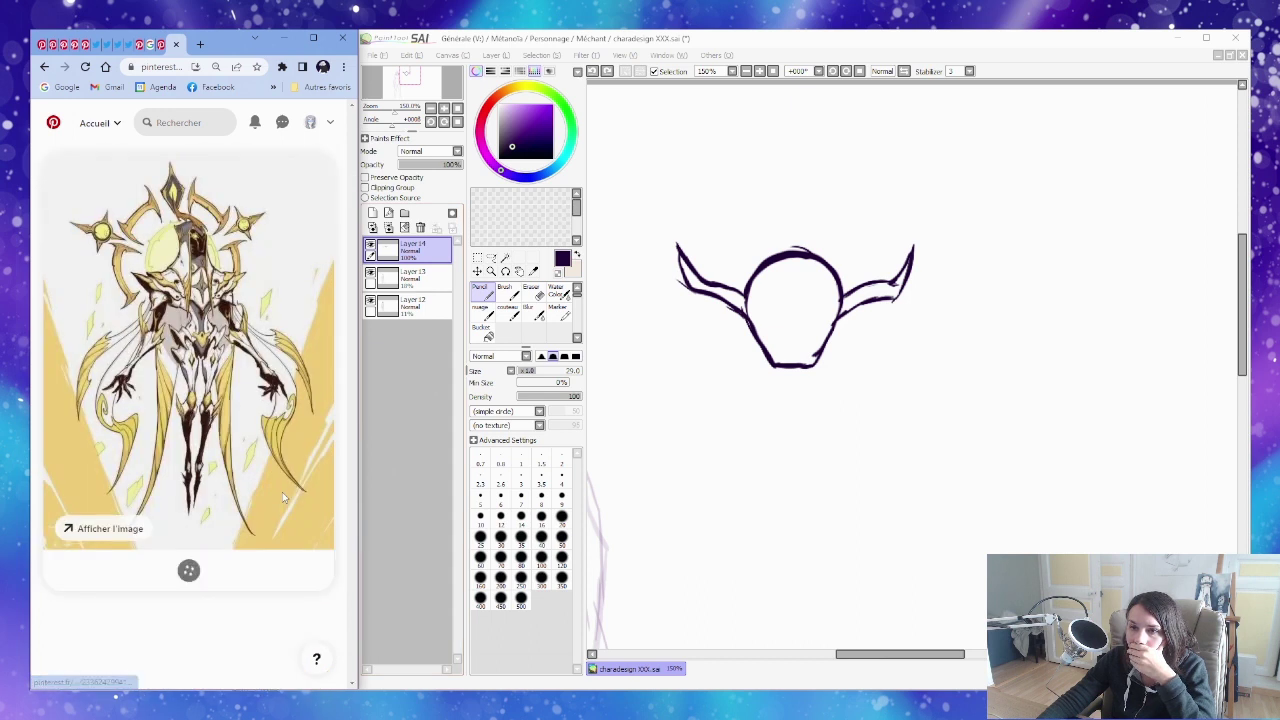
left_click(854, 130)
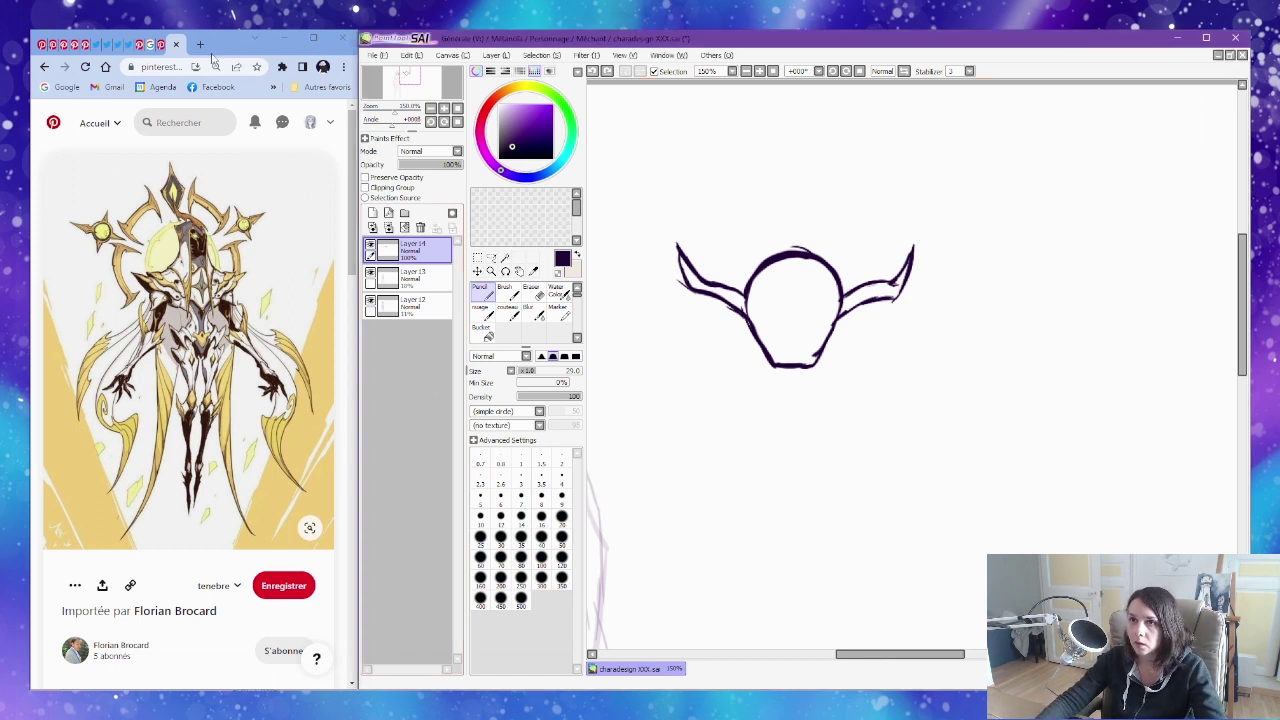
Replace the bird cage search in Google Images with "perchoir" and refine it to "perchoir oiseau".
left_click(163, 47)
scroll(200, 300, "up", 5)
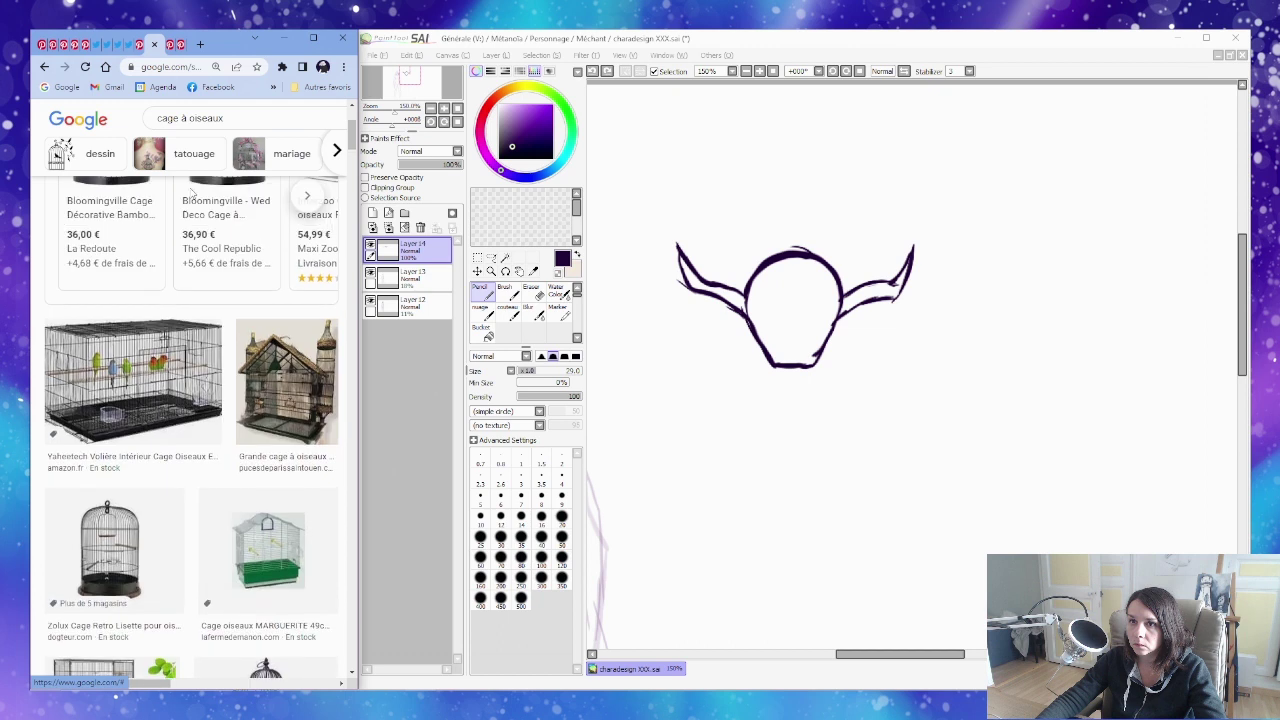
triple_click(229, 132)
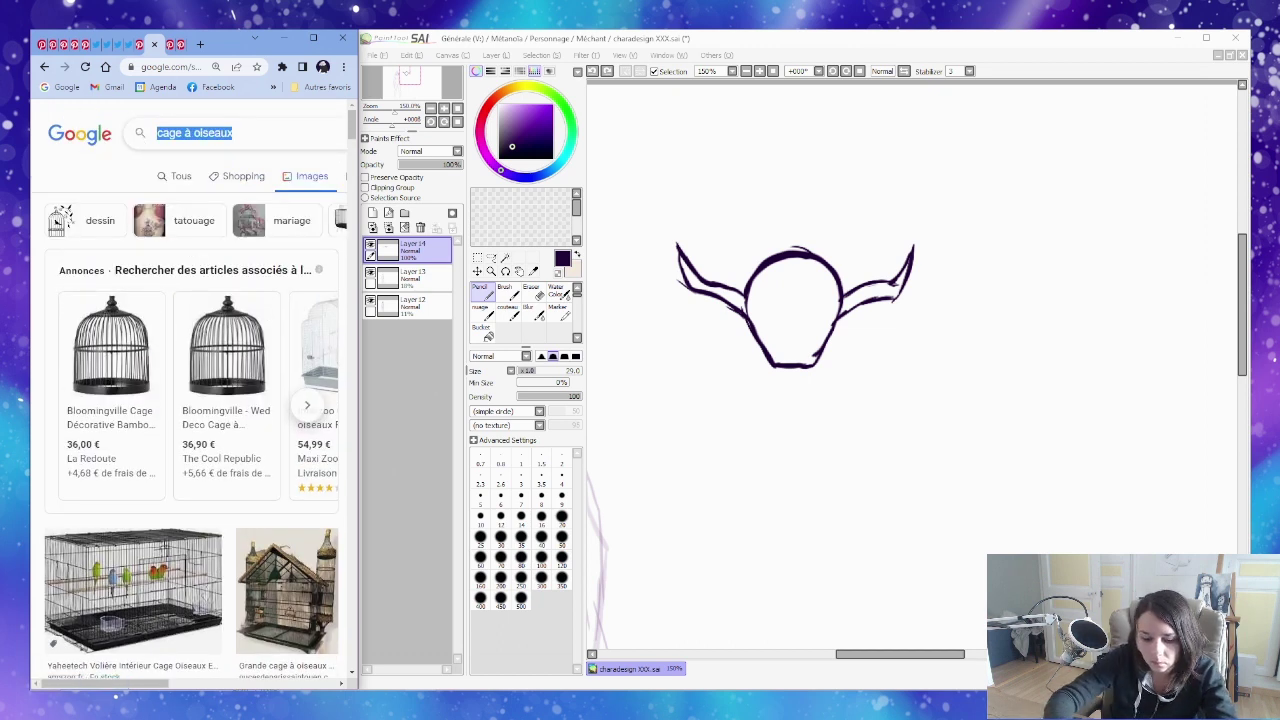
type("perchoir")
key("Return")
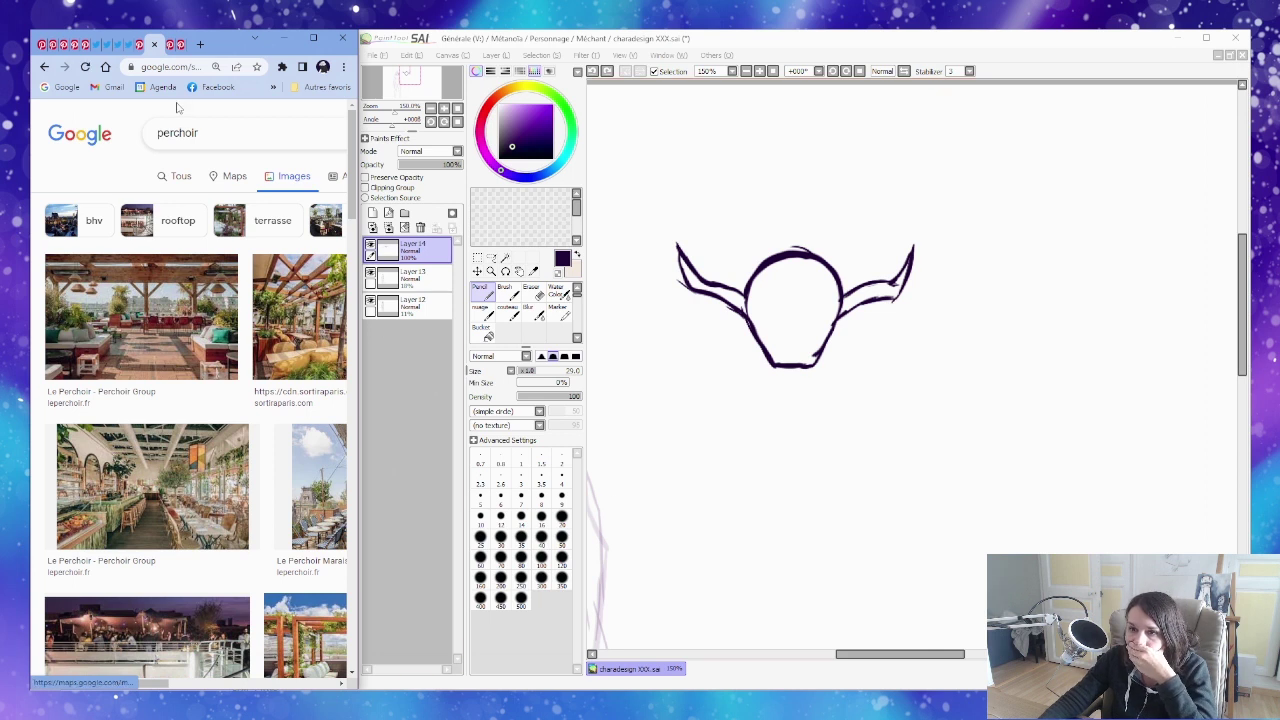
left_click(200, 133)
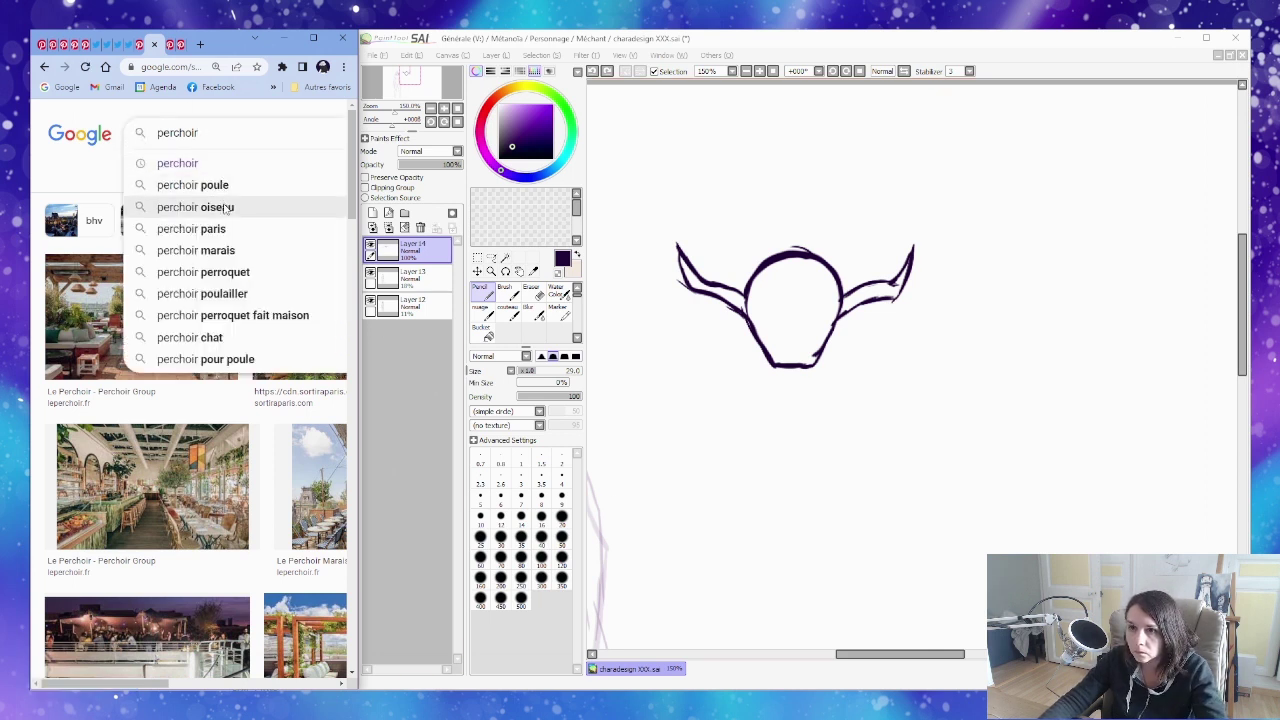
left_click(226, 207)
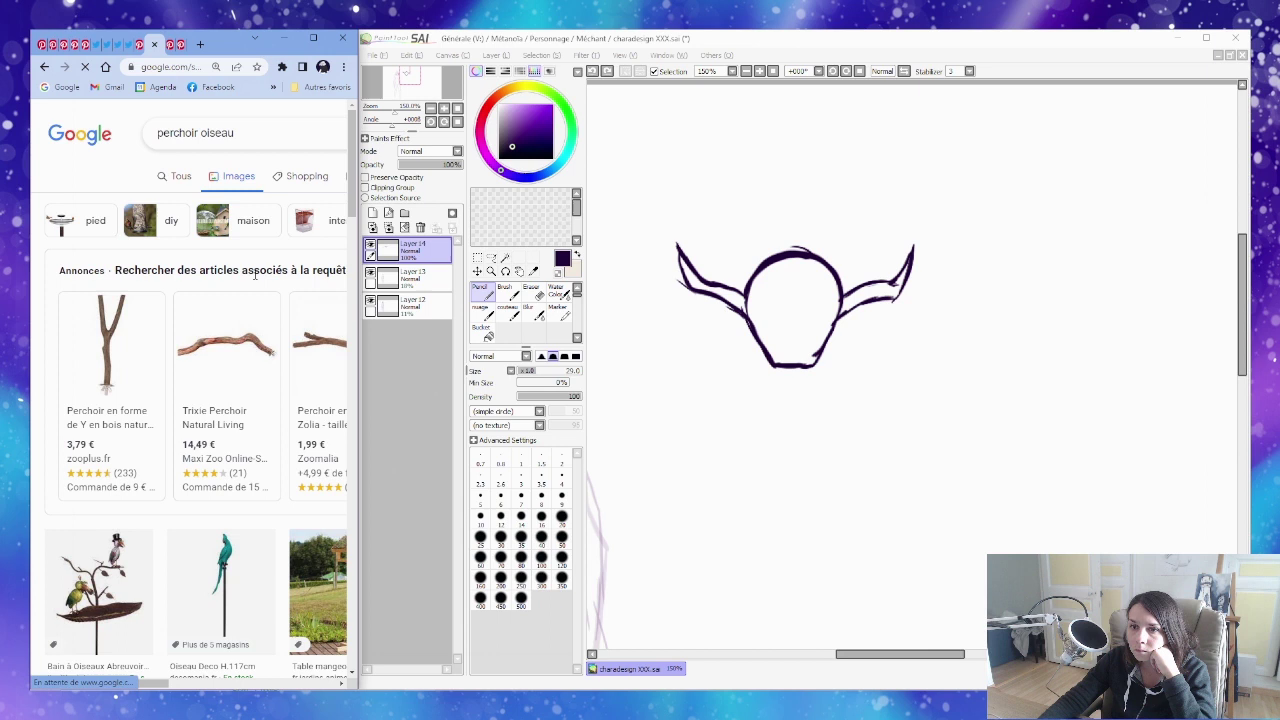
Look through the bird perch images and open La Redoute's page for the hanging Jardindeco bird feeder, accepting its cookies.
scroll(255, 277, "down", 10)
scroll(255, 280, "down", 5)
scroll(255, 278, "down", 5)
scroll(256, 282, "down", 5)
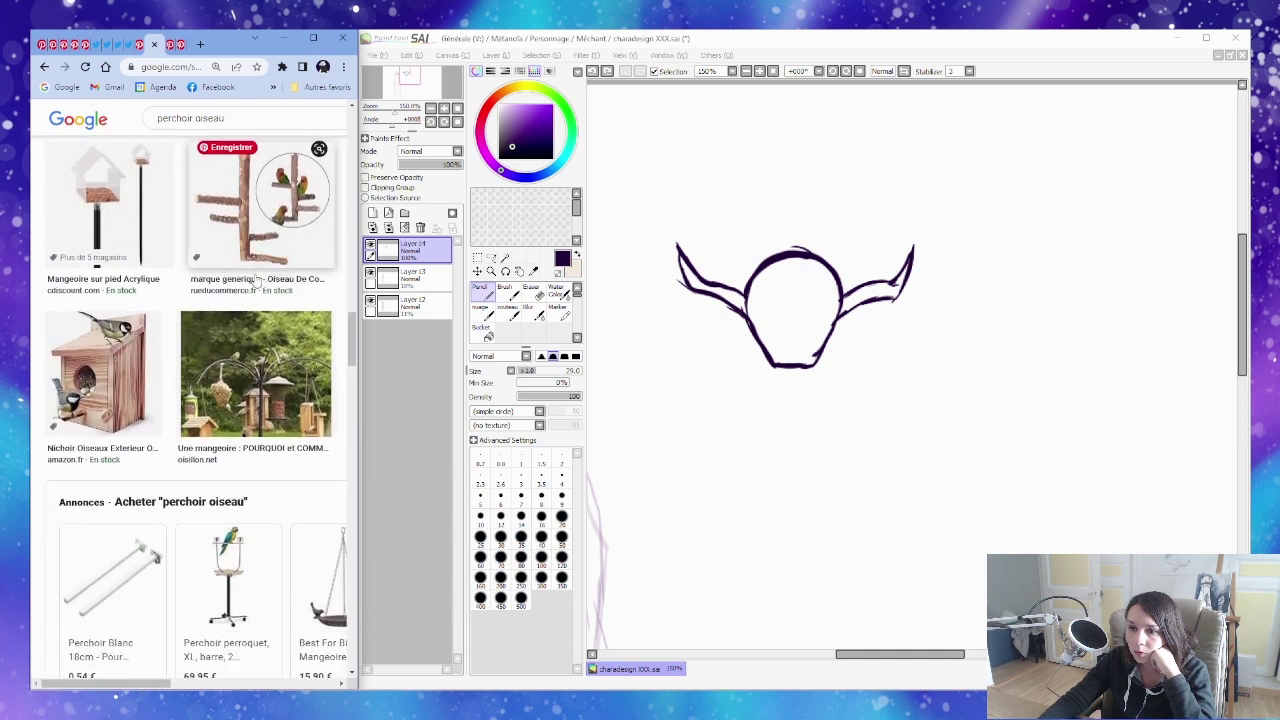
scroll(256, 281, "down", 3)
scroll(256, 280, "down", 10)
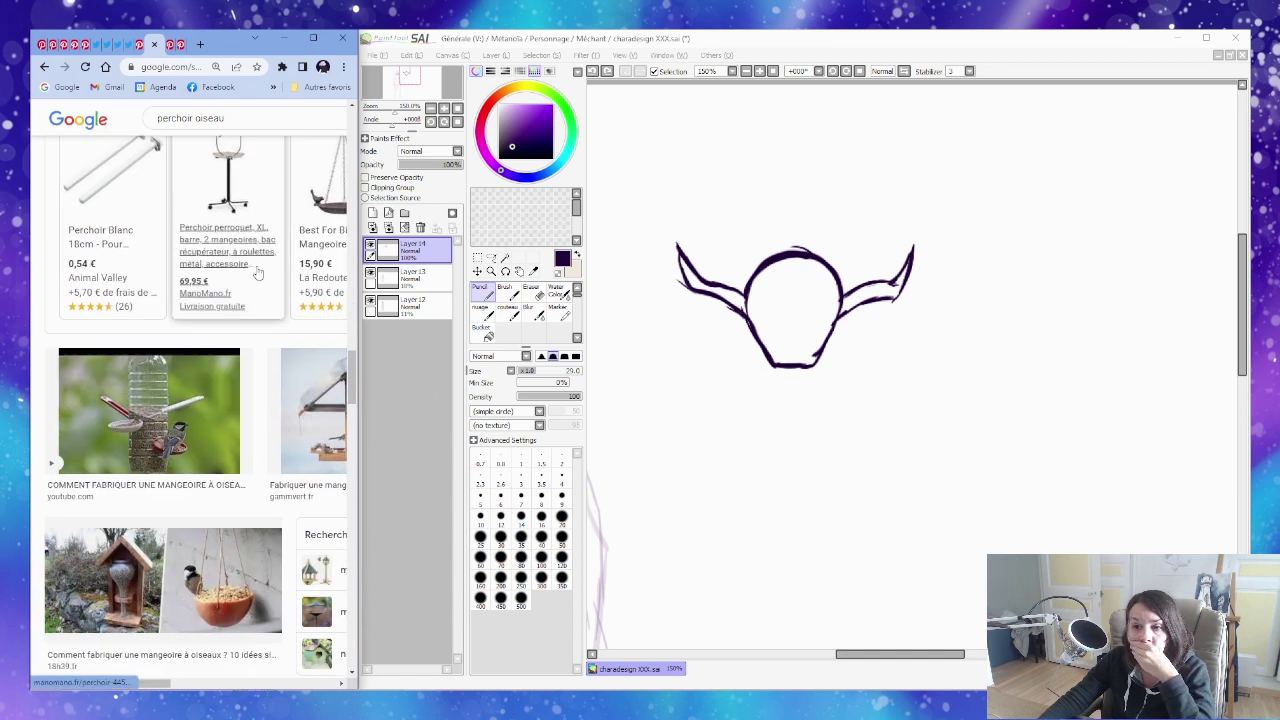
scroll(259, 268, "down", 10)
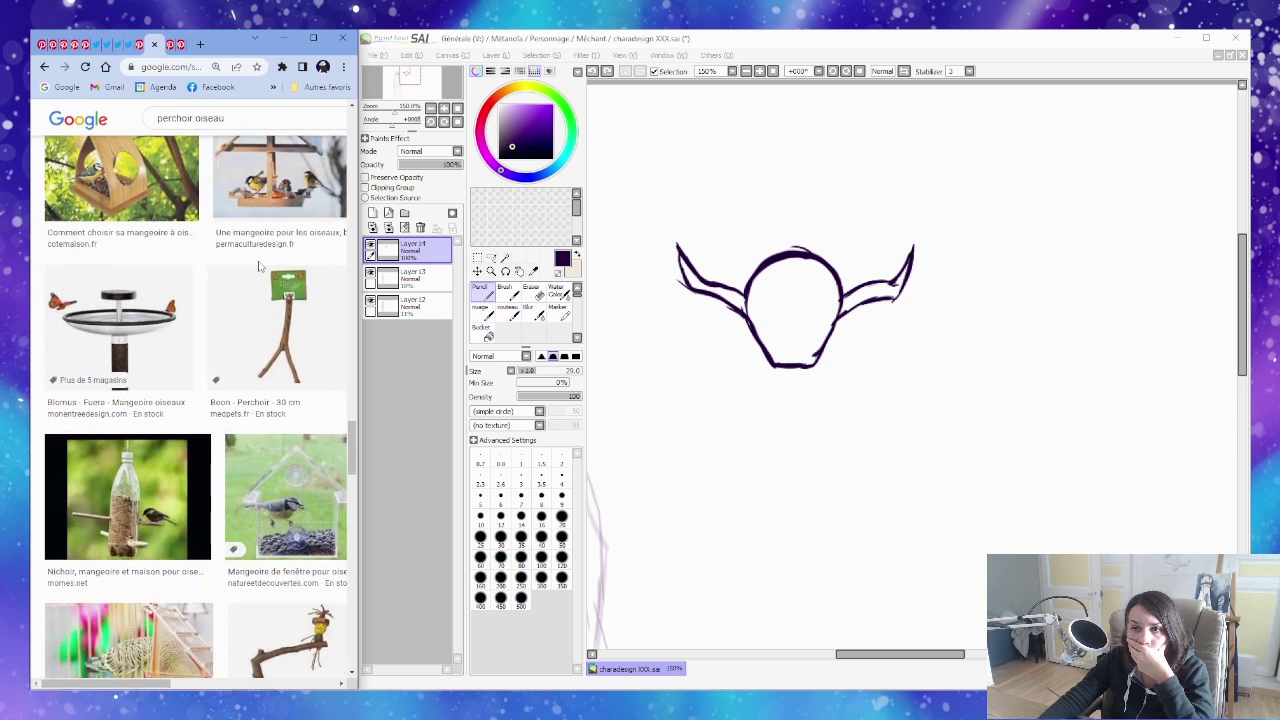
scroll(259, 268, "down", 8)
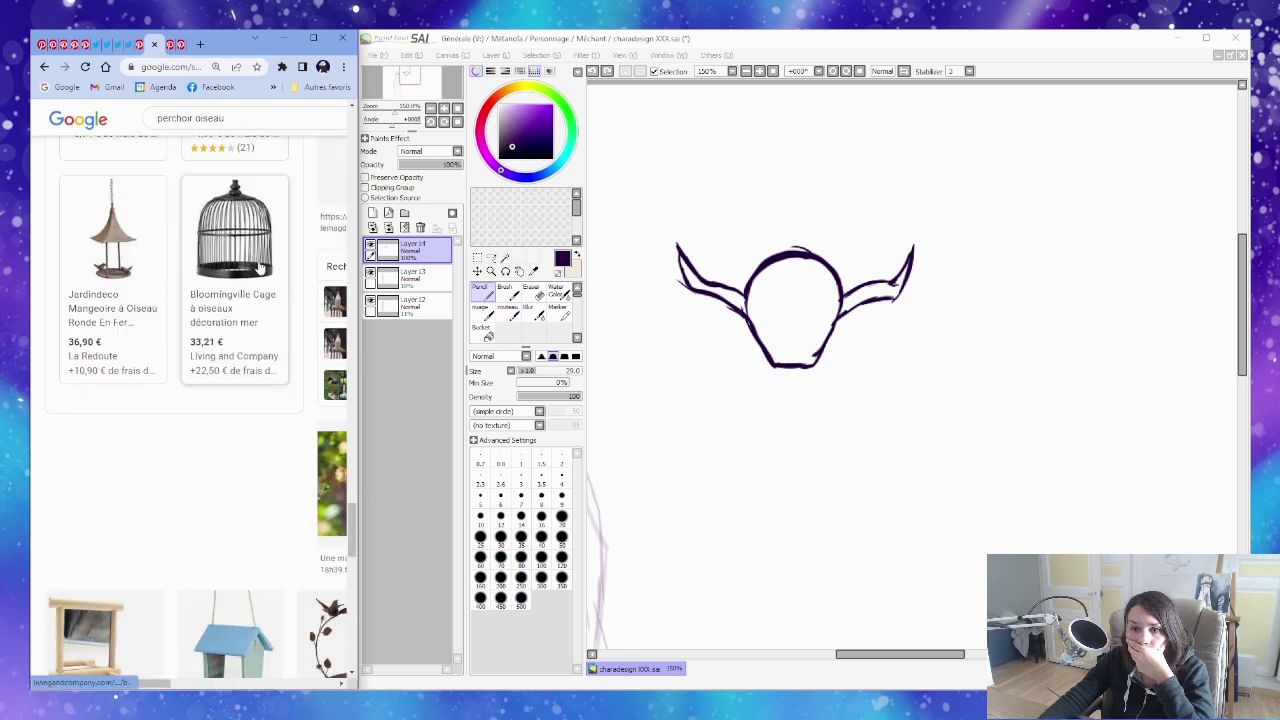
left_click(128, 254)
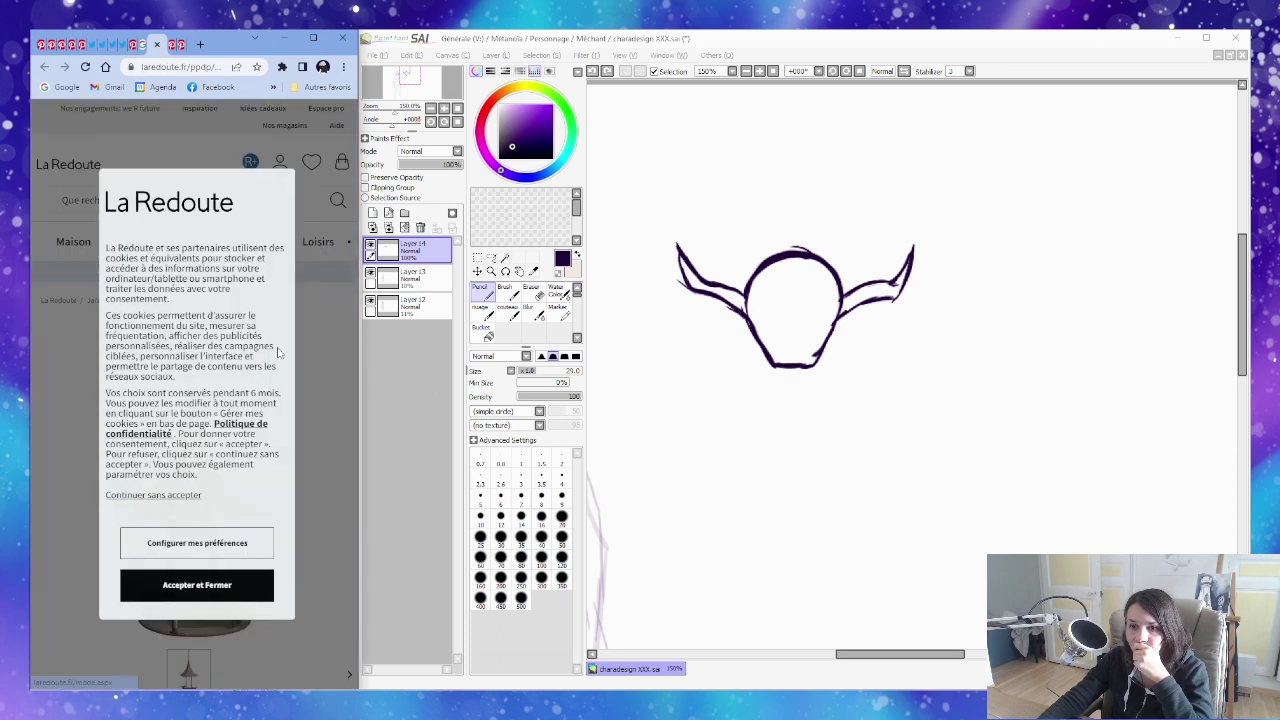
left_click(245, 585)
scroll(305, 495, "down", 3)
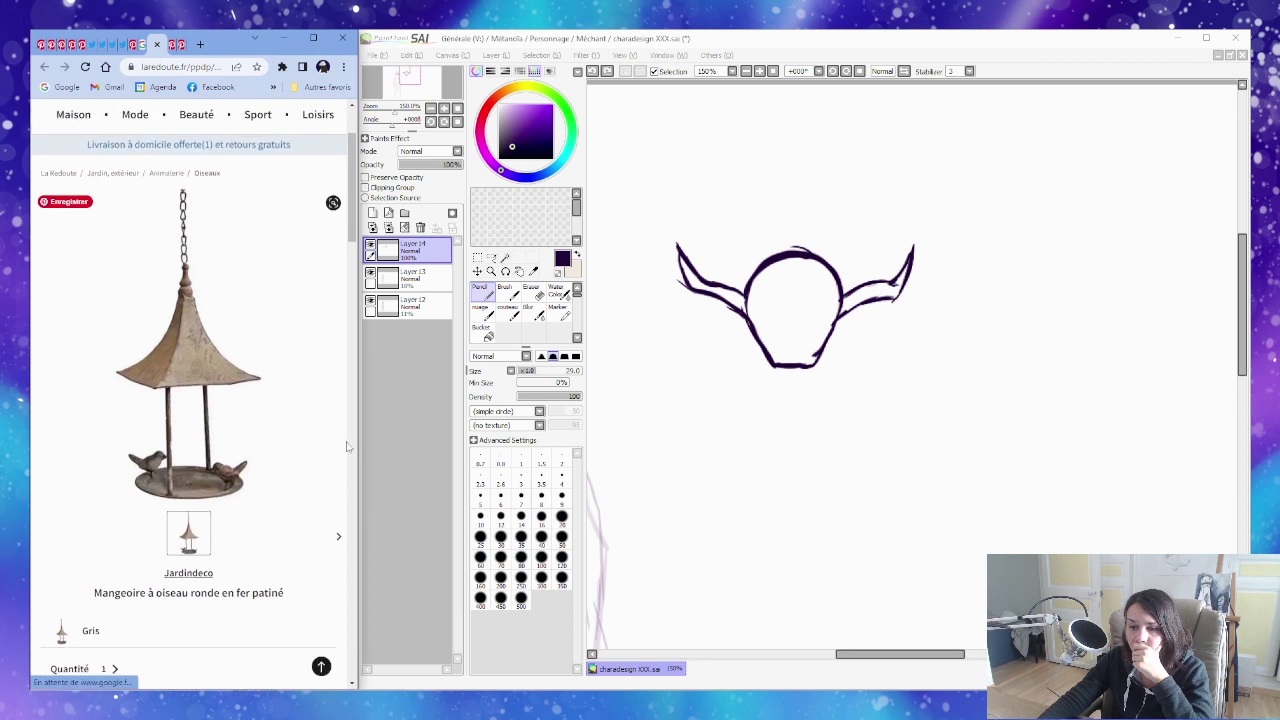
Sketch a flat perch above the horned mask, with a small filled bird on it and a vertical post at each end.
left_click(443, 452)
mouse_move(766, 226)
left_mouse_down()
mouse_move(826, 228)
mouse_move(814, 229)
left_mouse_up()
left_click(302, 147)
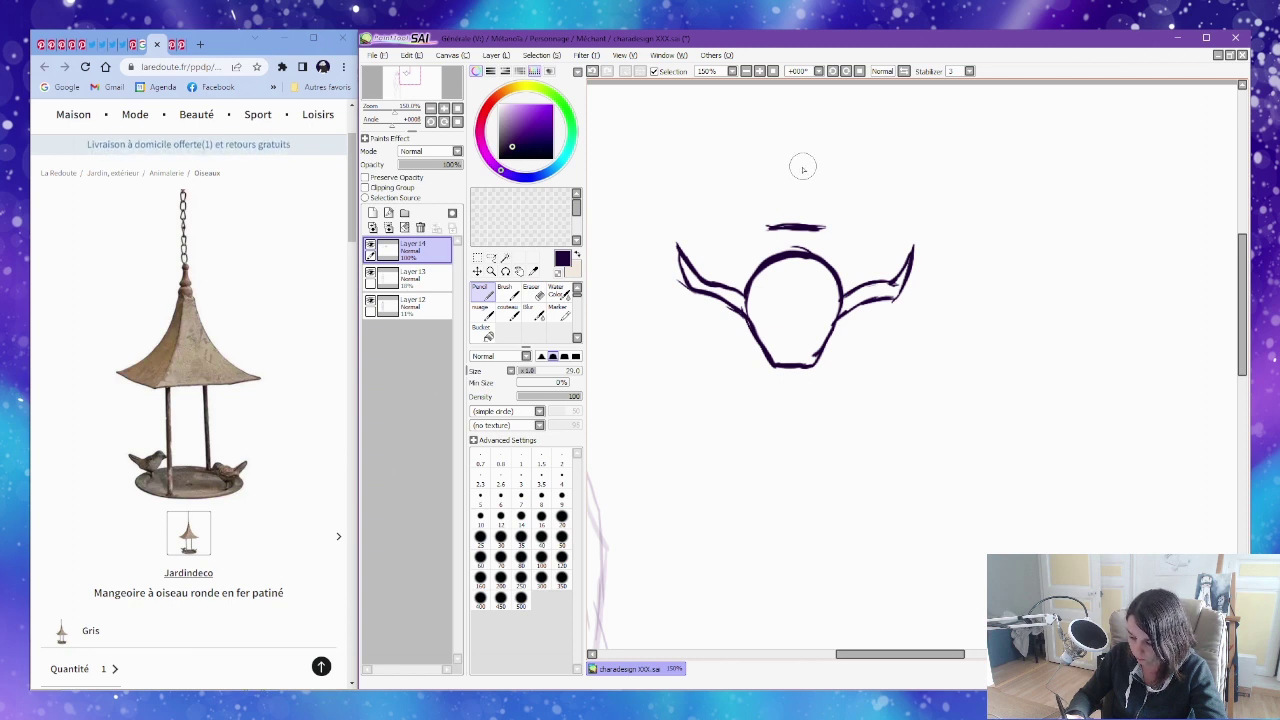
mouse_move(789, 204)
left_mouse_down()
mouse_move(800, 196)
mouse_move(791, 215)
left_mouse_up()
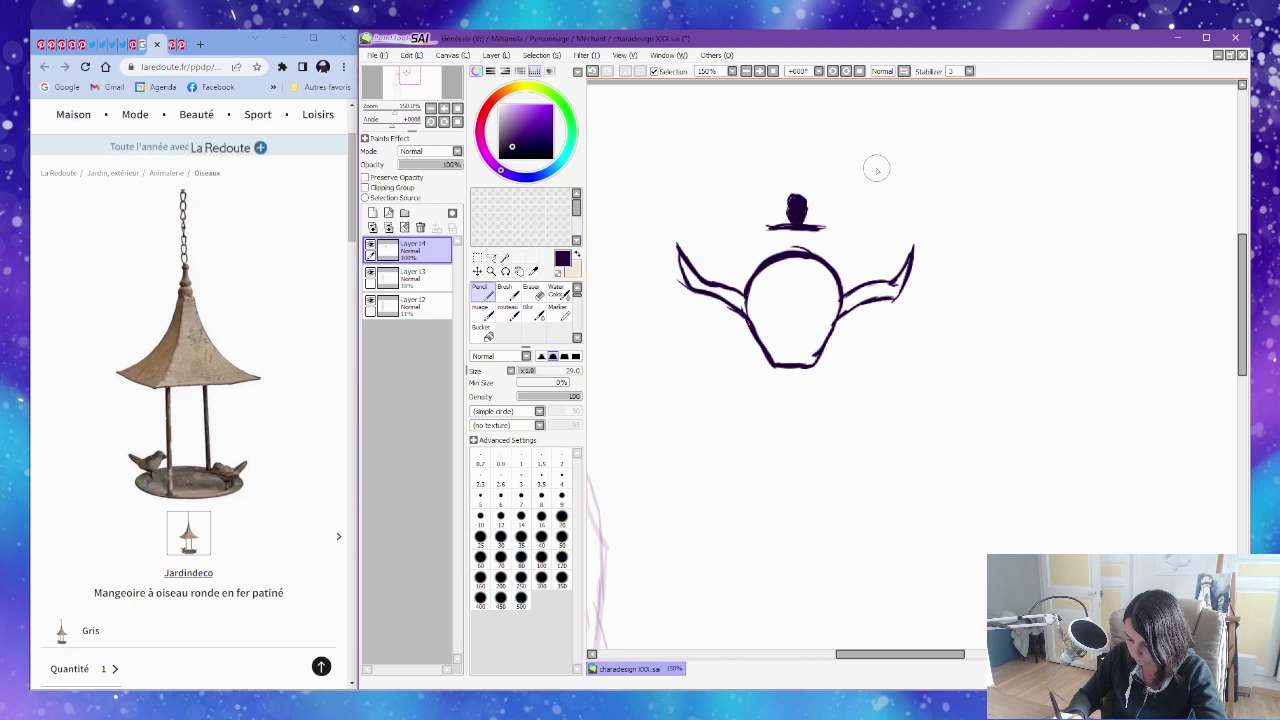
left_click_drag(795, 231, 797, 238)
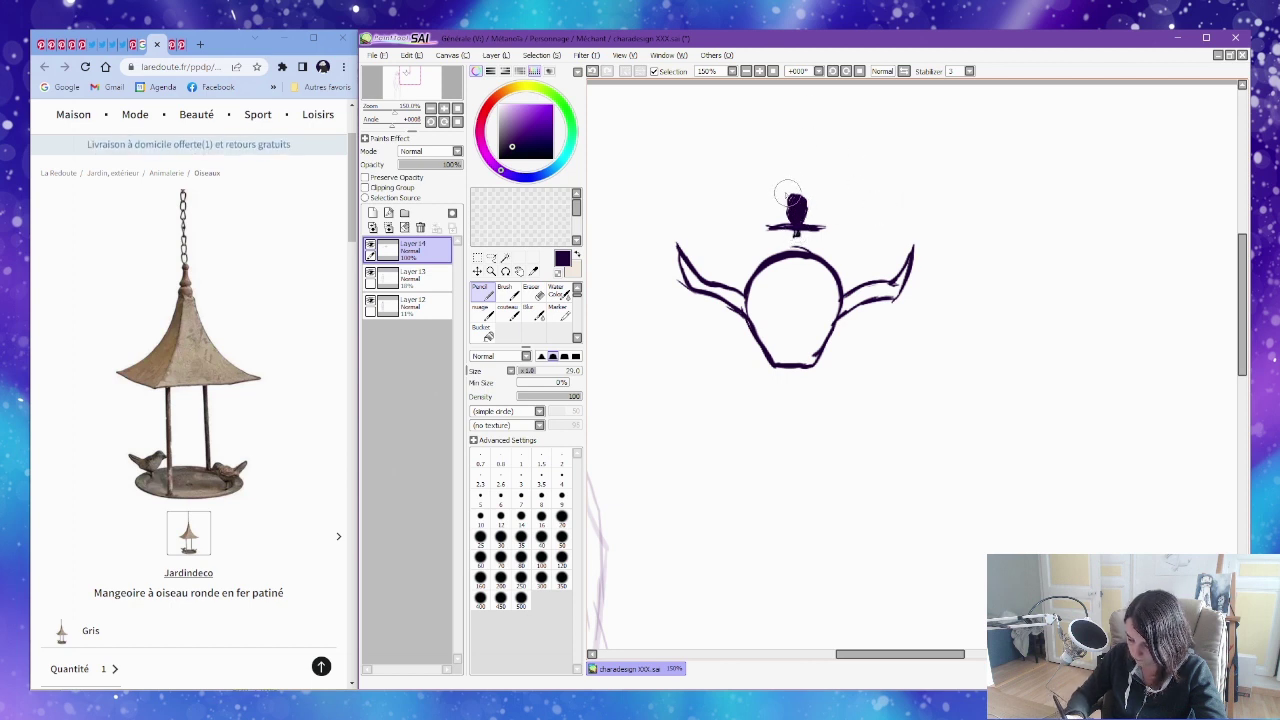
left_click_drag(769, 184, 769, 230)
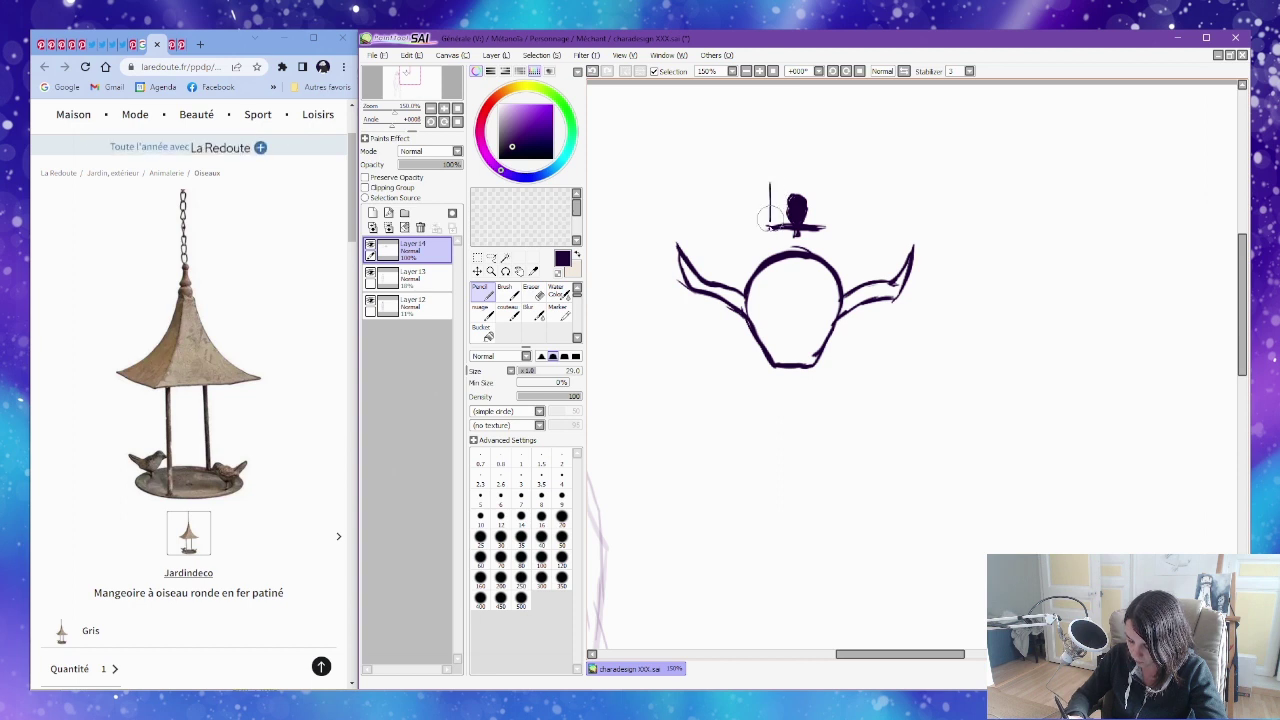
left_click_drag(818, 184, 820, 230)
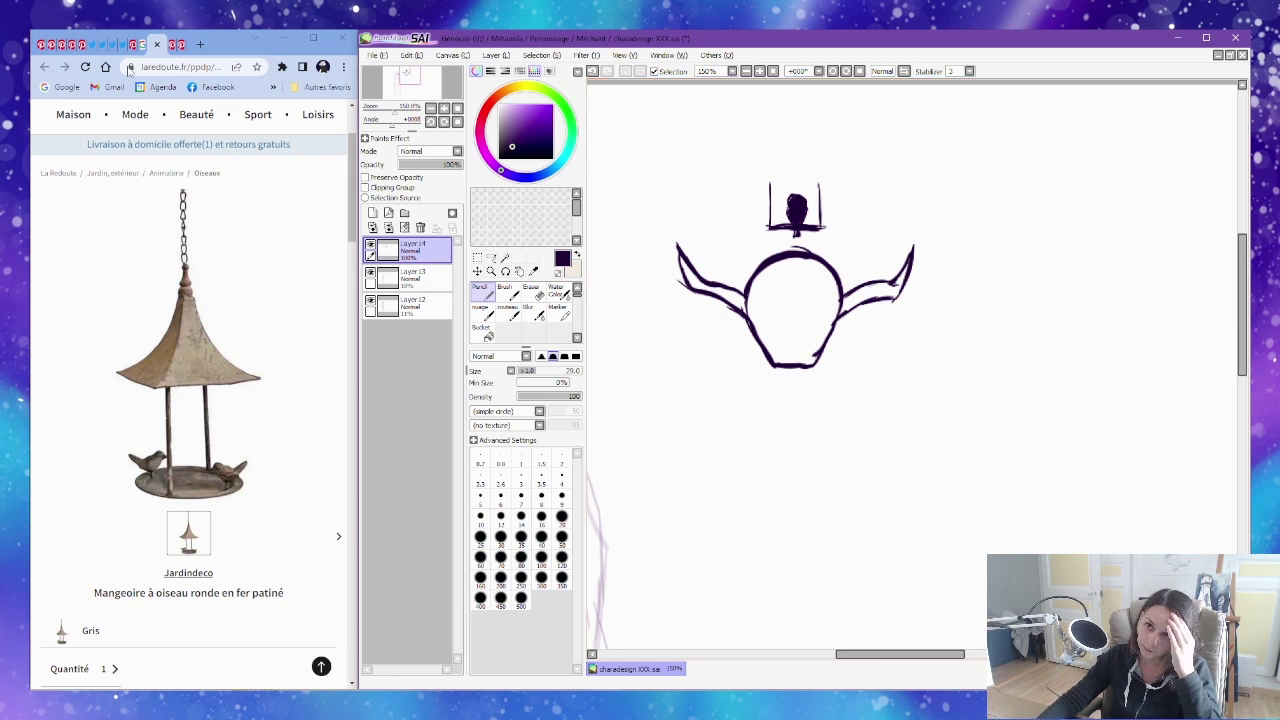
Close the crowned figure's pin and bring up the white and gold haloed character on Pinterest as reference.
left_click(172, 47)
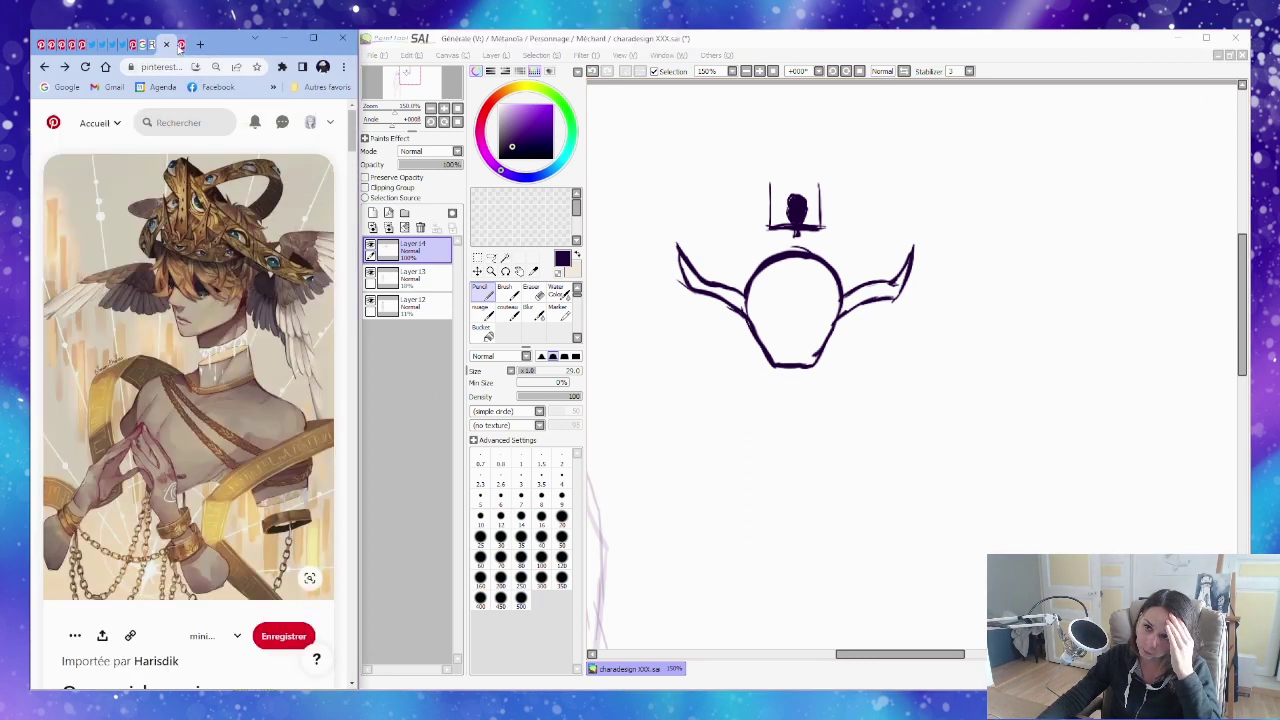
left_click(171, 46)
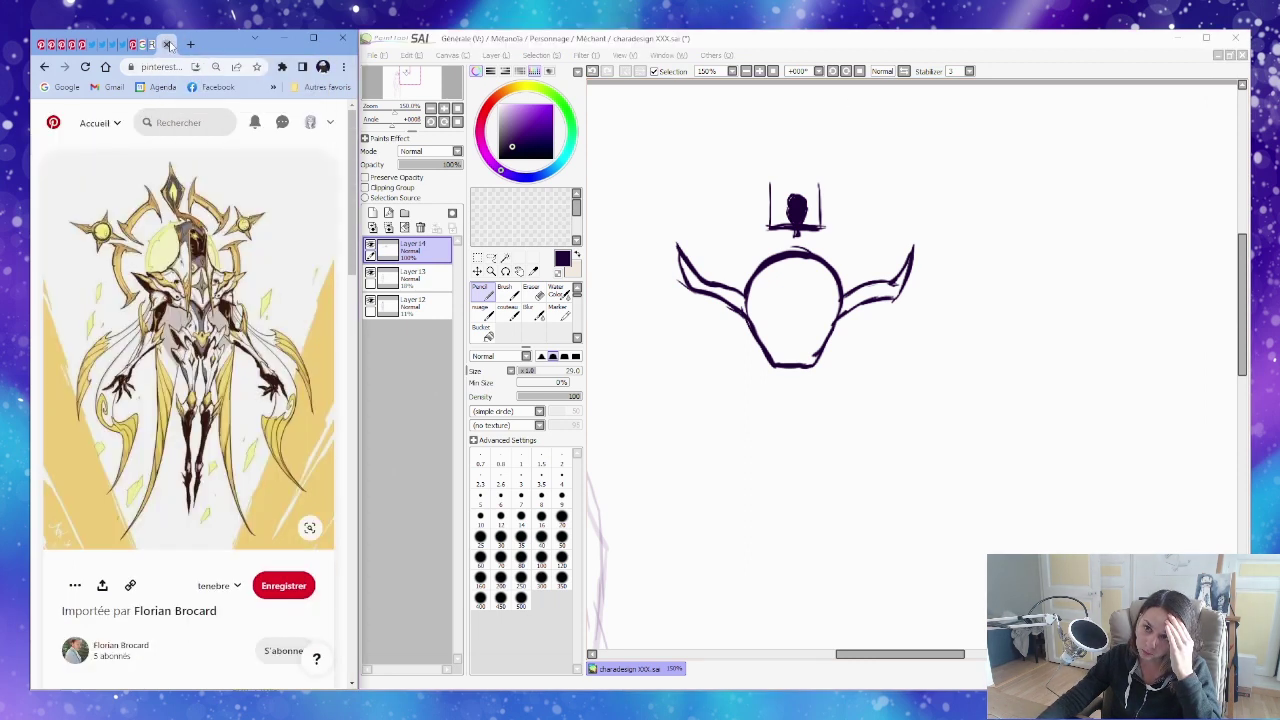
left_click(714, 106)
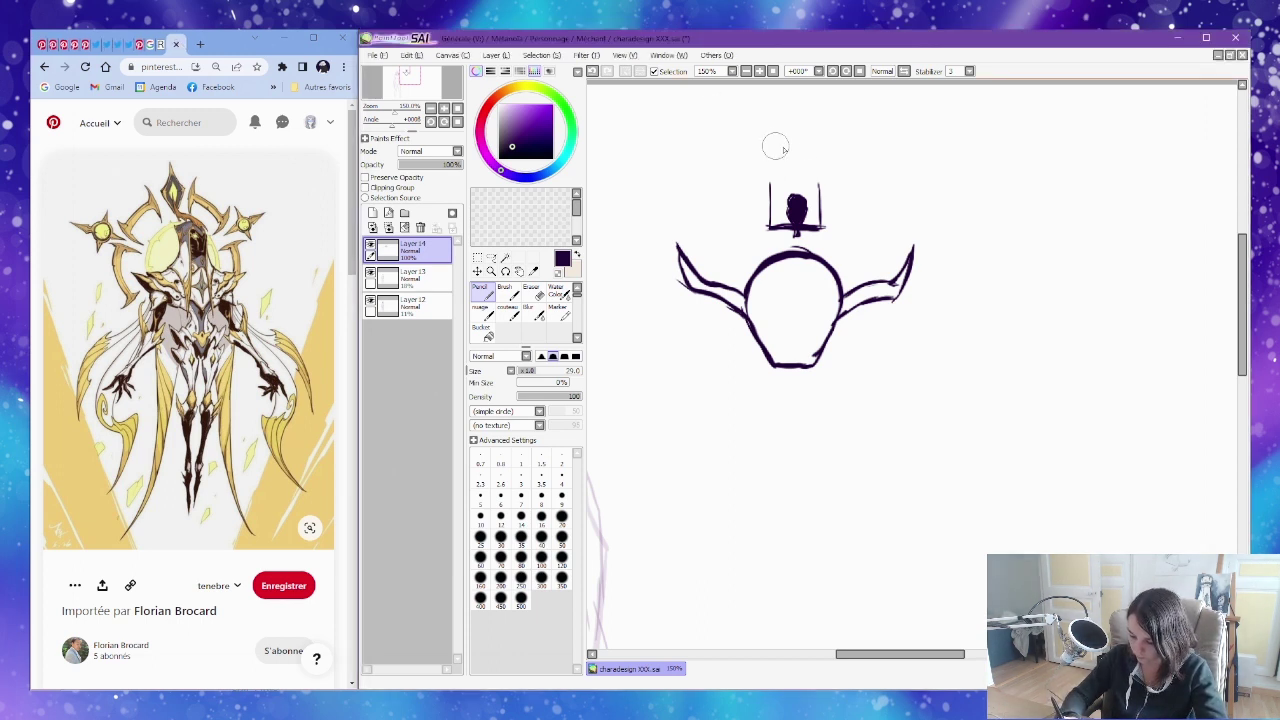
Sketch a curved, outward-drooping horn at the top of each perch post and extend the right post up to it.
mouse_move(768, 158)
left_mouse_down()
mouse_move(821, 159)
mouse_move(778, 148)
mouse_move(825, 145)
mouse_move(724, 180)
mouse_move(751, 132)
mouse_move(747, 170)
mouse_move(759, 152)
mouse_move(714, 192)
mouse_move(826, 157)
mouse_move(832, 142)
mouse_move(824, 157)
mouse_move(854, 204)
mouse_move(859, 190)
mouse_move(837, 141)
left_mouse_up()
key("ctrl+z")
key("ctrl+z")
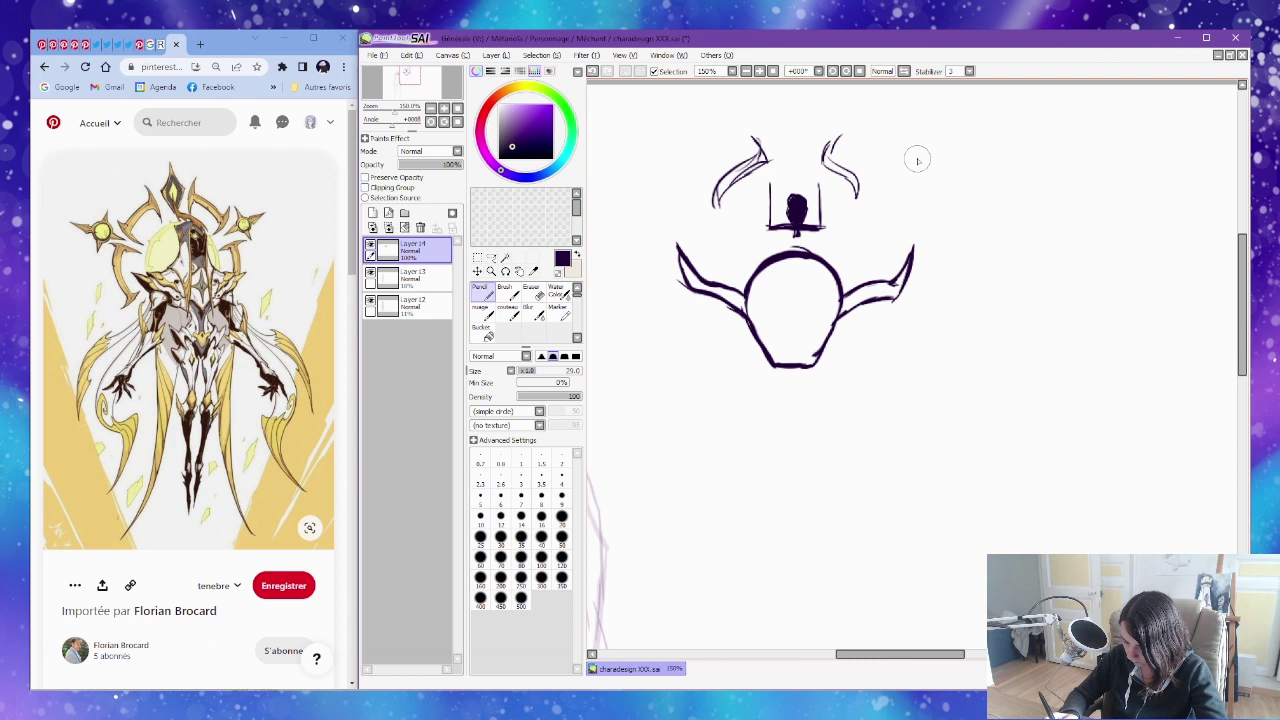
left_click_drag(821, 168, 819, 224)
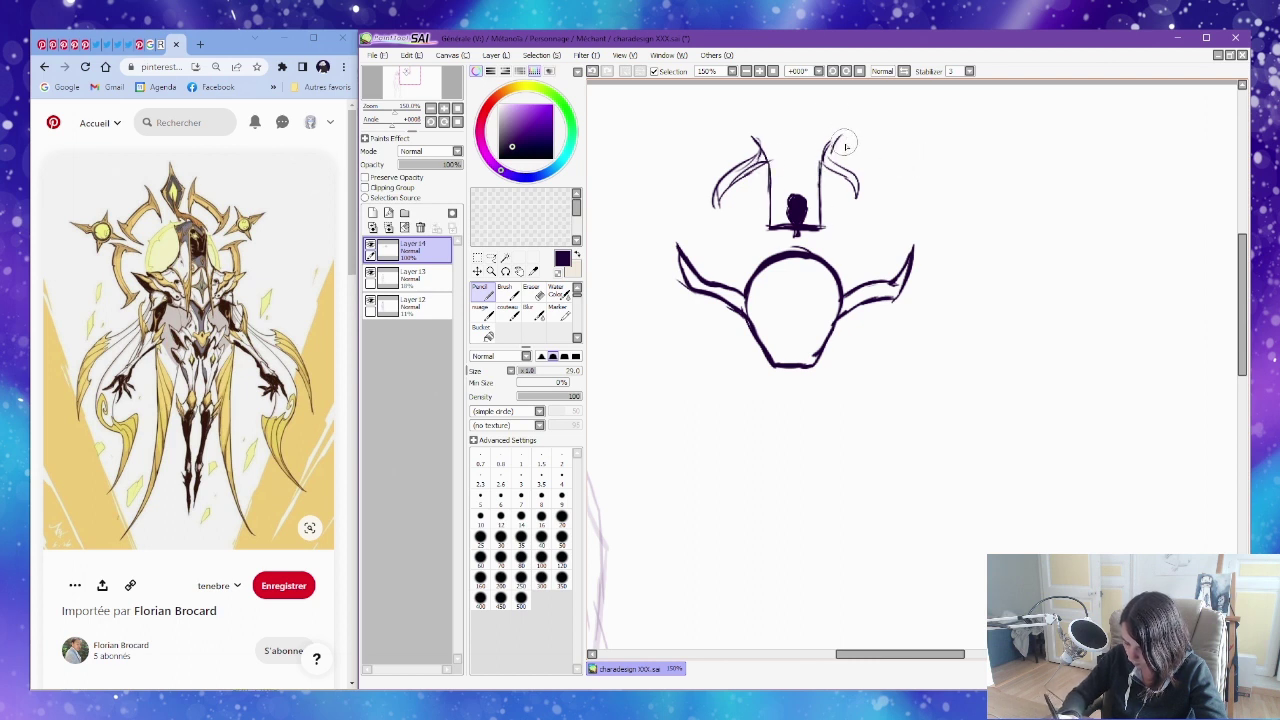
mouse_move(837, 133)
left_mouse_down()
mouse_move(867, 195)
mouse_move(854, 174)
mouse_move(855, 193)
mouse_move(827, 170)
mouse_move(862, 204)
left_mouse_up()
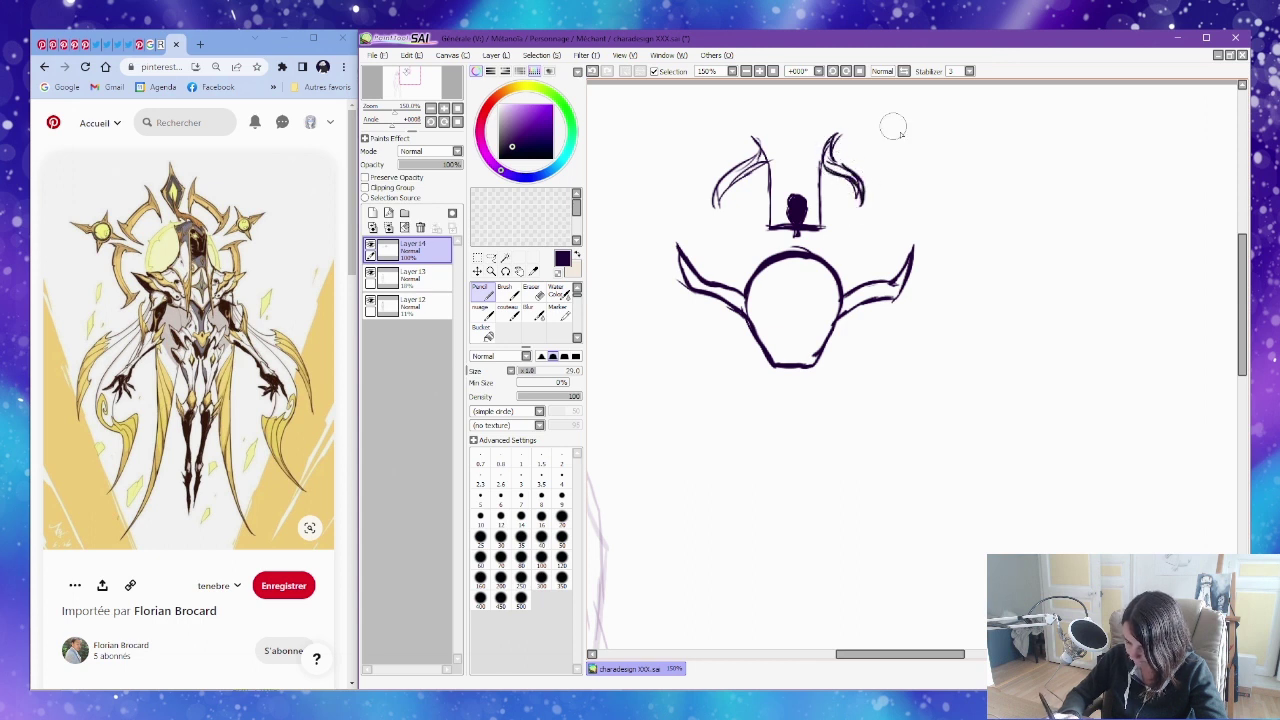
Draw a pointed corner on each side of the mask's top edge, joined down to its rounded sides.
left_click_drag(918, 238, 895, 215)
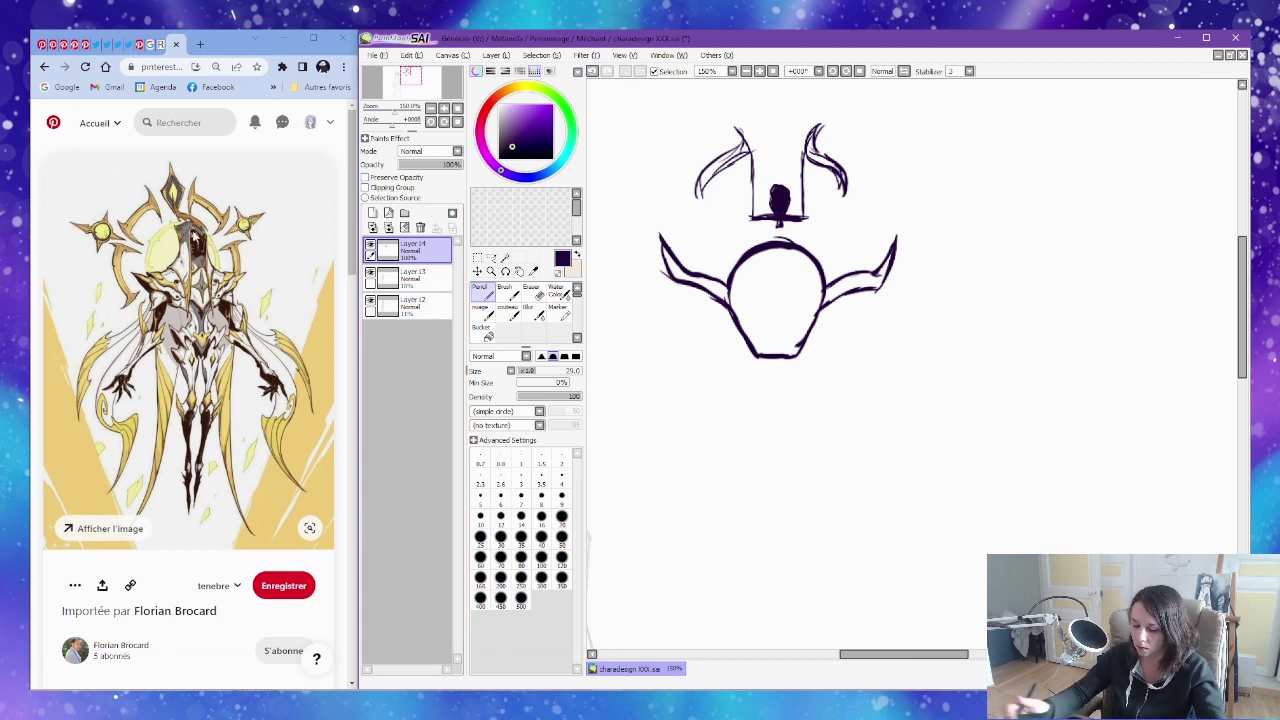
mouse_move(790, 240)
left_mouse_down()
mouse_move(836, 232)
mouse_move(826, 276)
mouse_move(838, 243)
mouse_move(807, 243)
mouse_move(824, 268)
left_mouse_up()
key("ctrl+z")
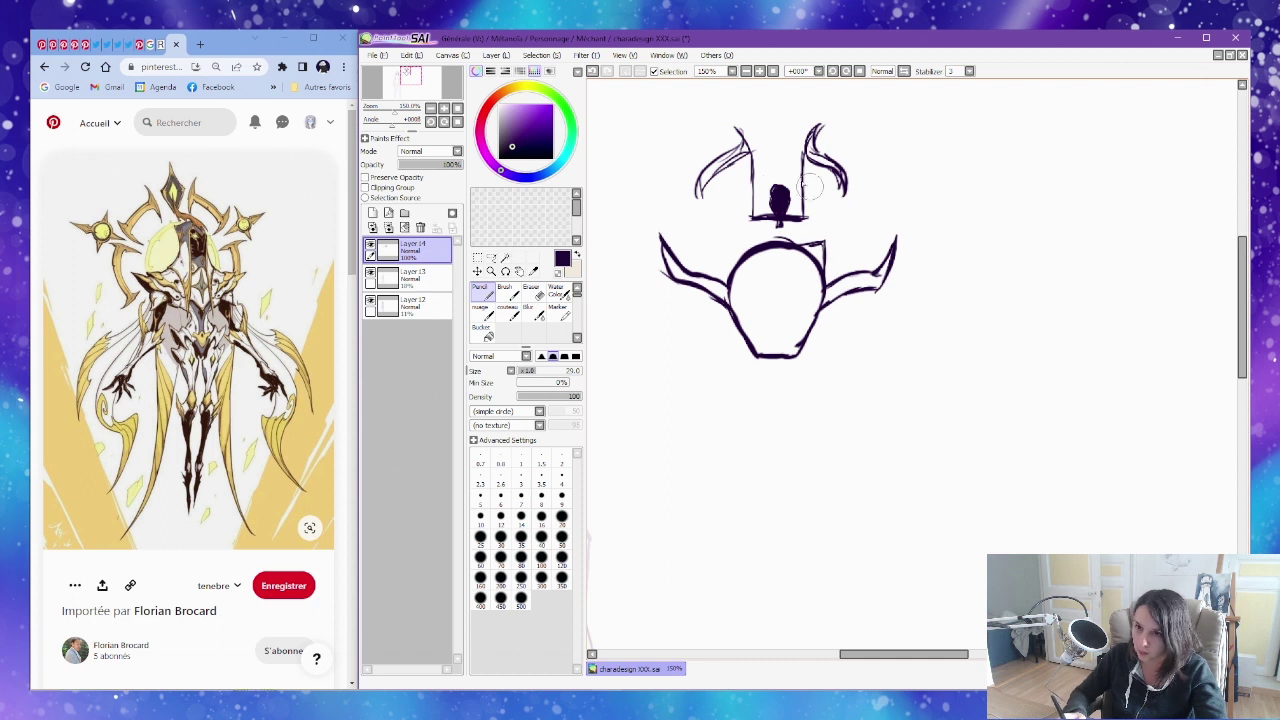
mouse_move(756, 247)
left_mouse_down()
mouse_move(731, 241)
mouse_move(727, 281)
left_mouse_up()
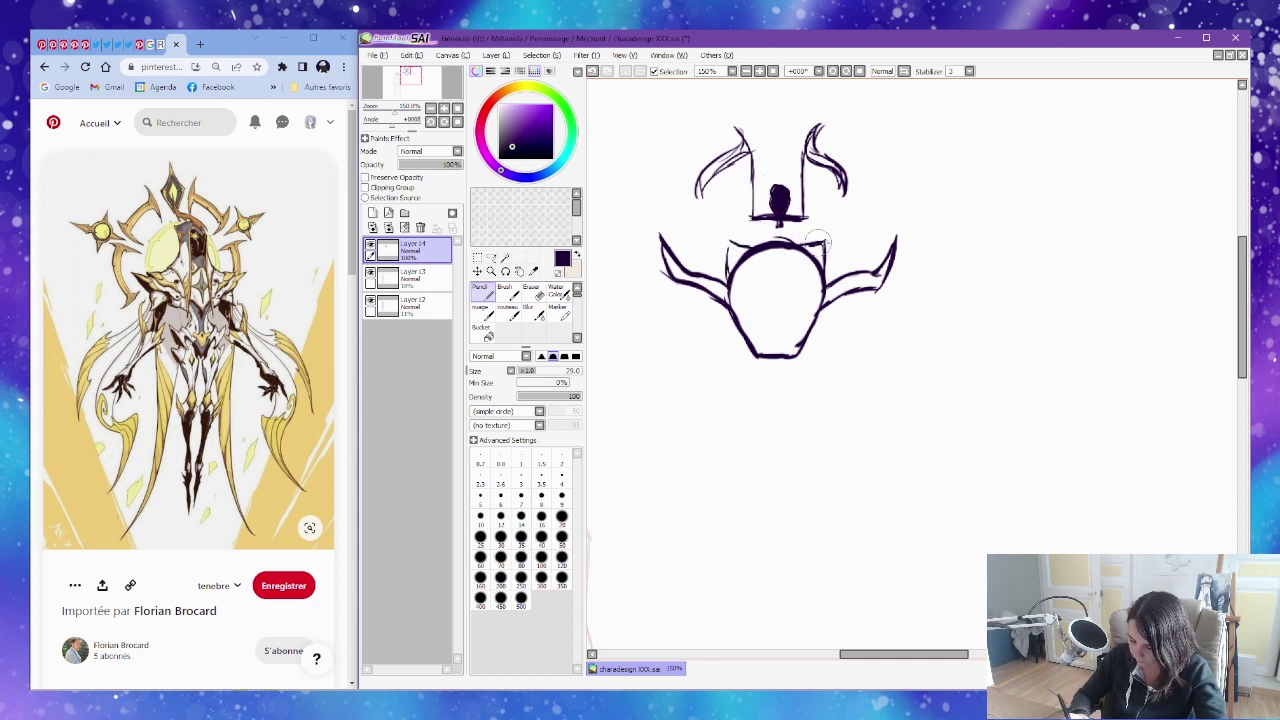
left_click_drag(824, 241, 824, 279)
mouse_move(758, 246)
left_mouse_down()
mouse_move(732, 239)
mouse_move(727, 283)
left_mouse_up()
left_click_drag(890, 246, 896, 236)
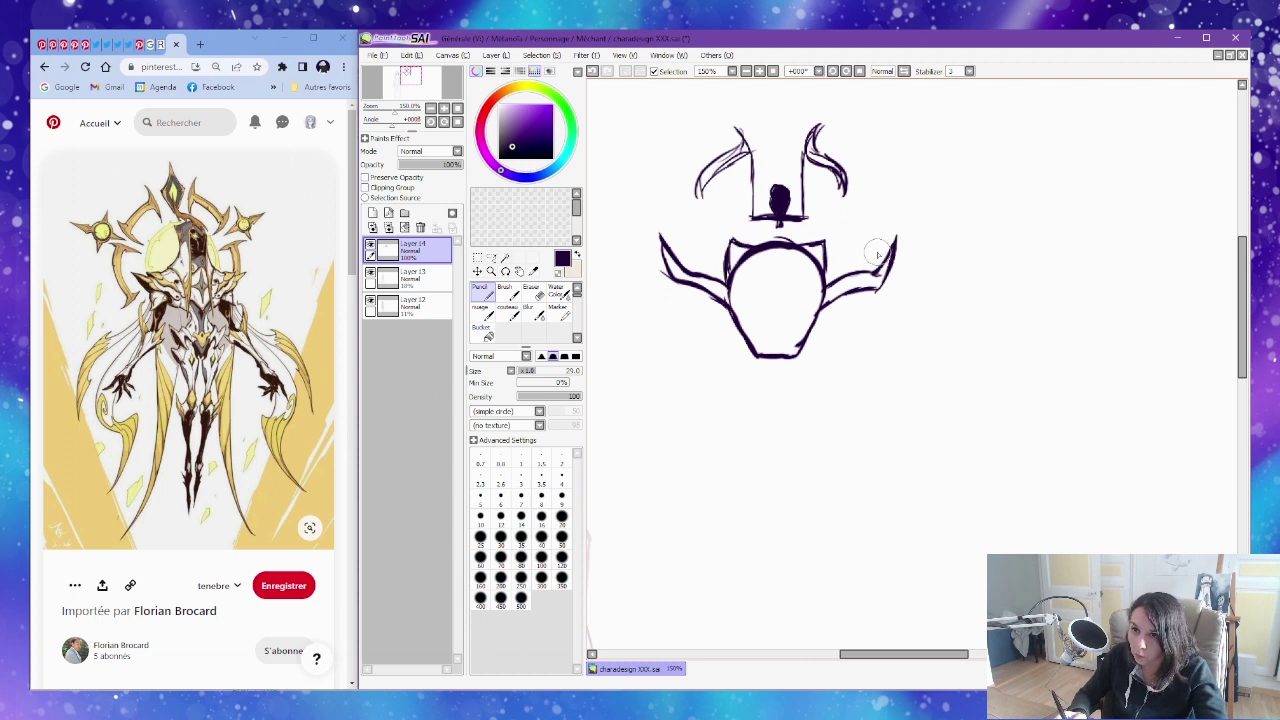
Sketch a pointed chin outline around the mask's lower part and refine the lines of the curved horns above.
left_click_drag(857, 311, 847, 266)
mouse_move(720, 268)
left_mouse_down()
mouse_move(732, 312)
mouse_move(765, 332)
mouse_move(808, 311)
mouse_move(811, 260)
mouse_move(795, 320)
mouse_move(805, 267)
mouse_move(821, 319)
left_mouse_up()
key("e")
key("n")
left_click_drag(845, 178, 856, 200)
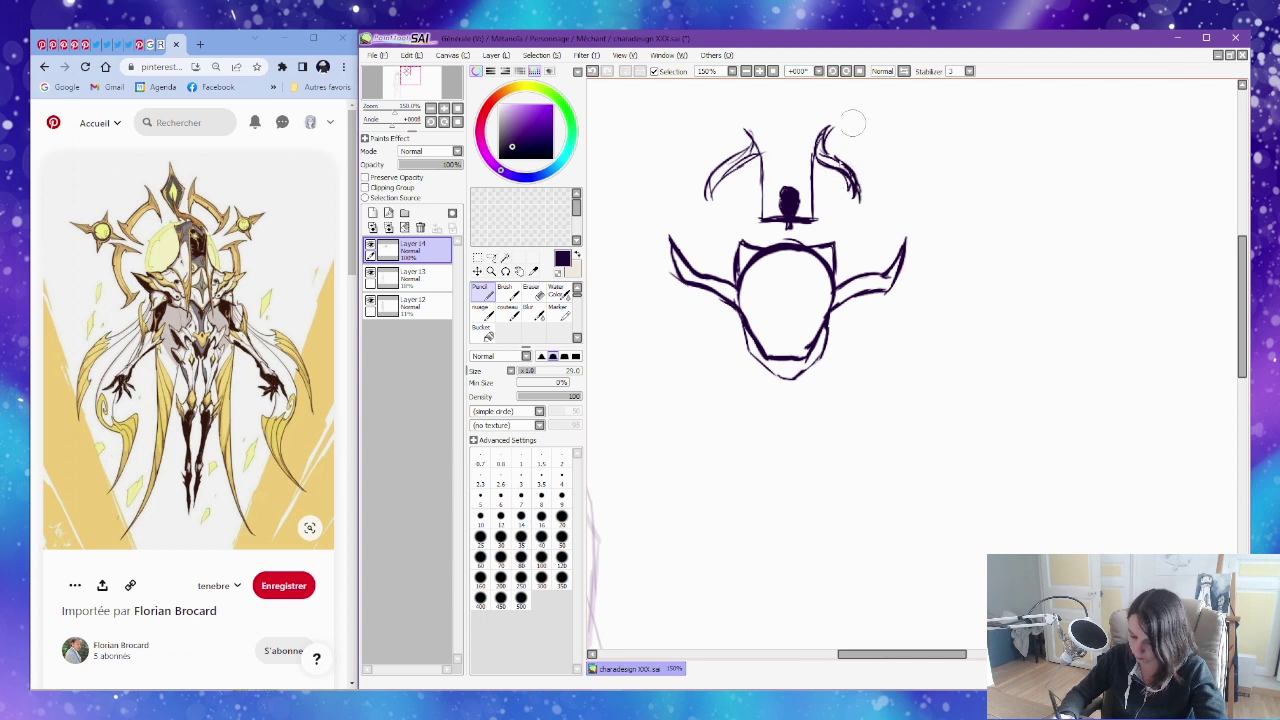
key("e")
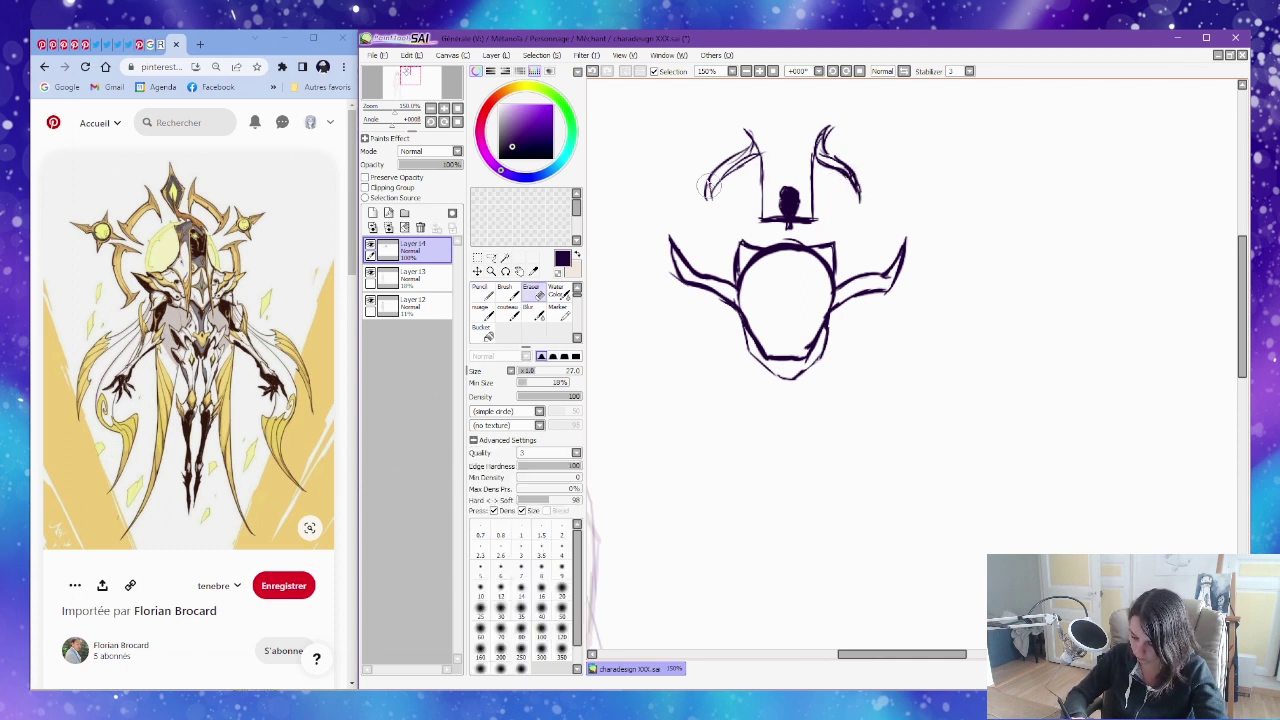
key("n")
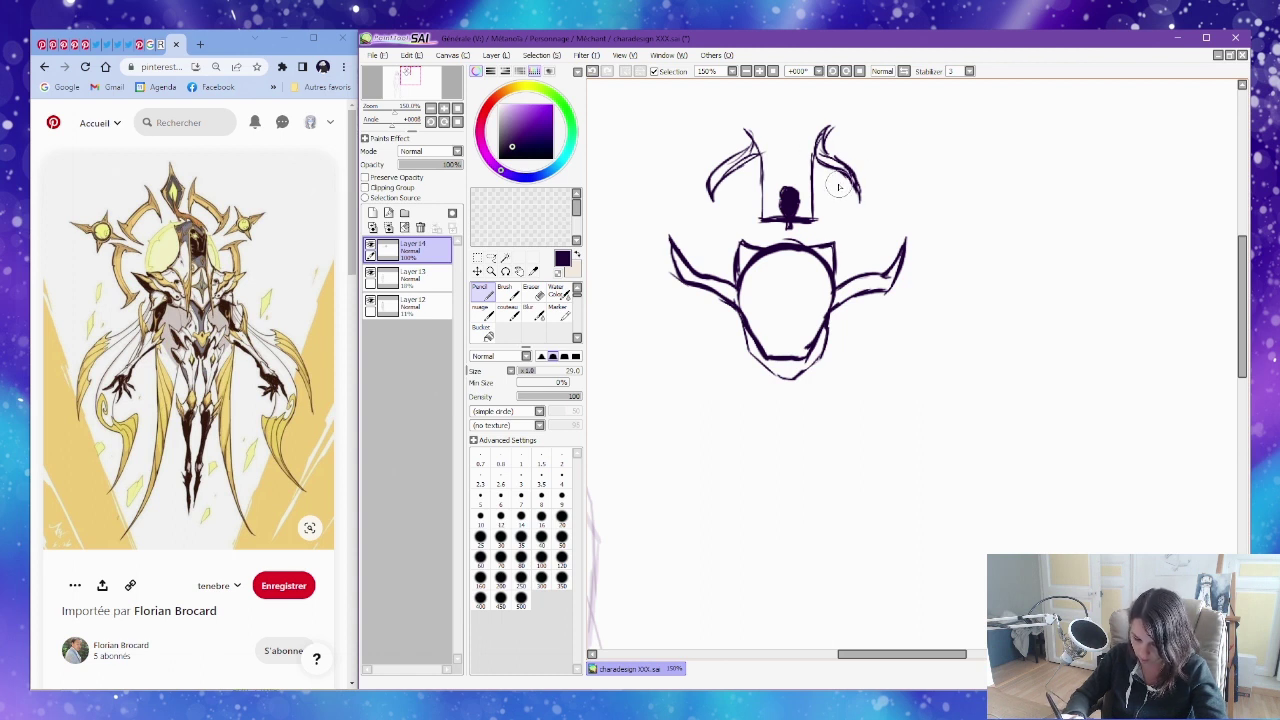
Try adding a diamond above the bird and a smaller one over each side horn, then erase the small ones.
mouse_move(779, 134)
left_mouse_down()
mouse_move(790, 103)
mouse_move(781, 133)
mouse_move(791, 103)
mouse_move(801, 134)
mouse_move(791, 147)
mouse_move(789, 120)
mouse_move(778, 133)
mouse_move(820, 132)
left_mouse_up()
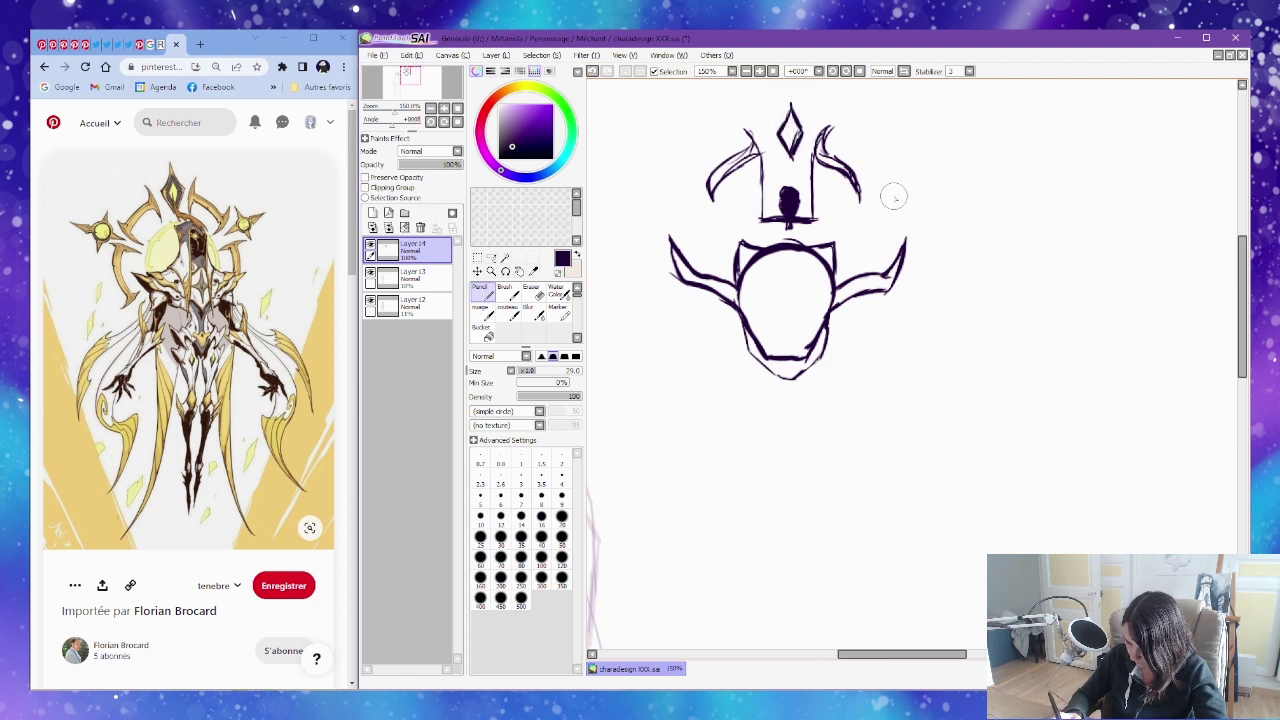
mouse_move(886, 189)
left_mouse_down()
mouse_move(885, 231)
mouse_move(897, 213)
mouse_move(888, 180)
left_mouse_up()
left_click_drag(676, 197, 686, 230)
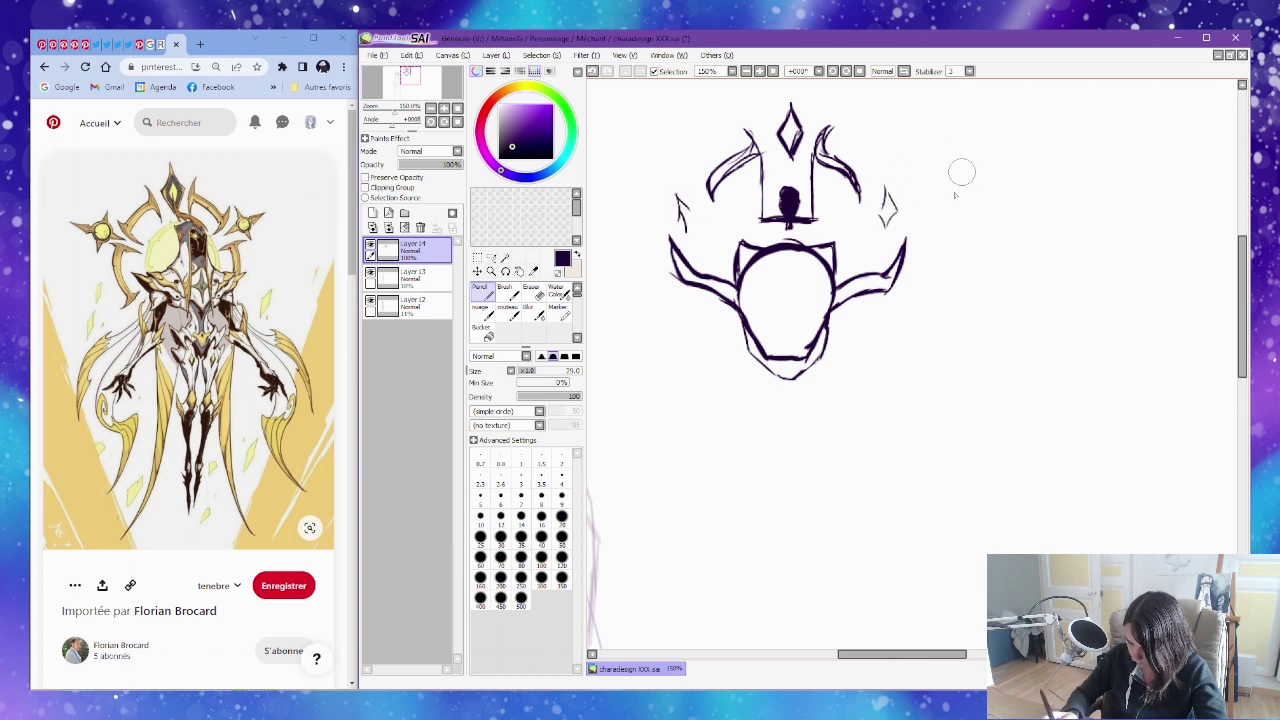
key("e")
mouse_move(892, 200)
left_mouse_down()
mouse_move(872, 229)
mouse_move(893, 203)
left_mouse_up()
left_click_drag(676, 195, 684, 228)
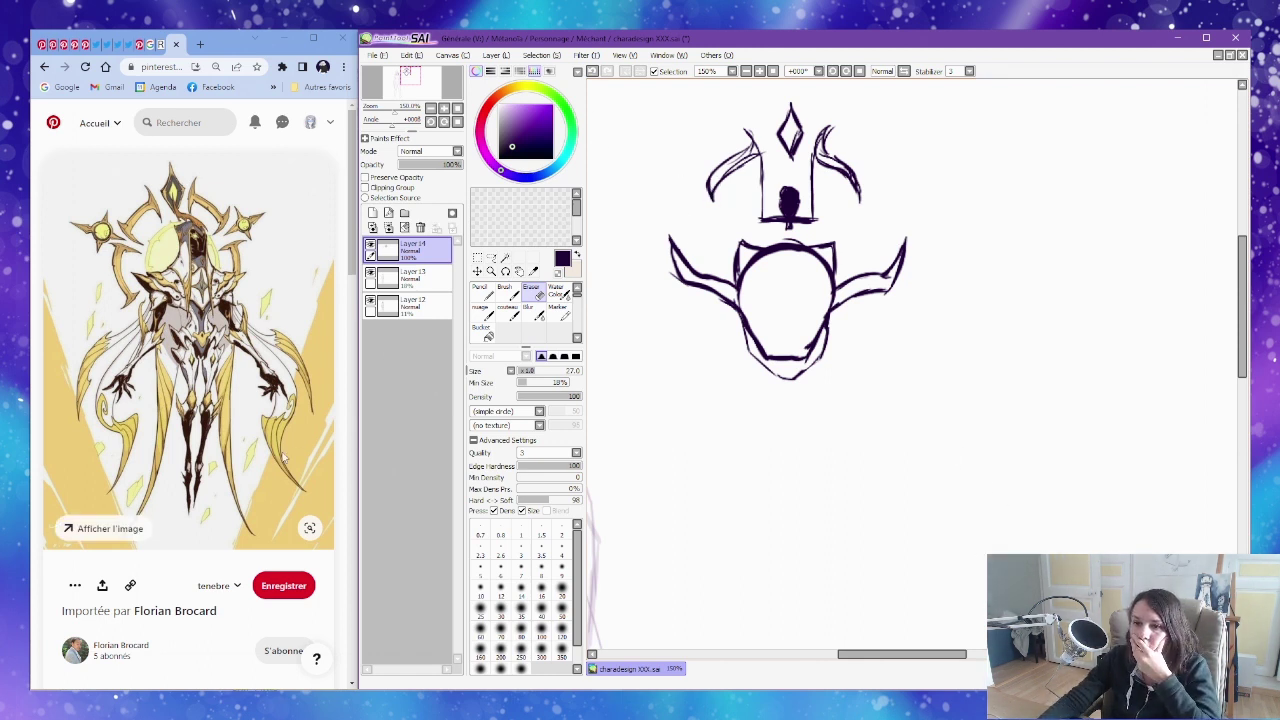
Browse the pins similar to the haloed character and open the Fairy Ballerina artwork.
scroll(235, 457, "down", 5)
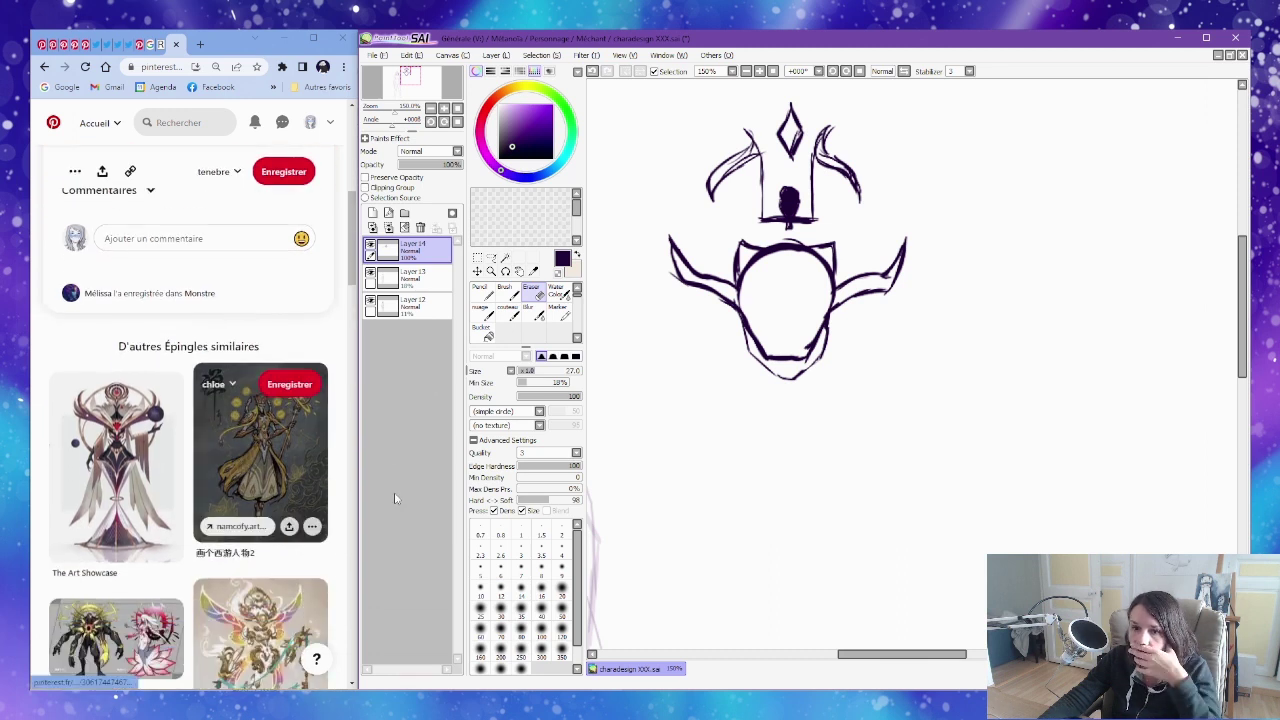
scroll(333, 510, "down", 2)
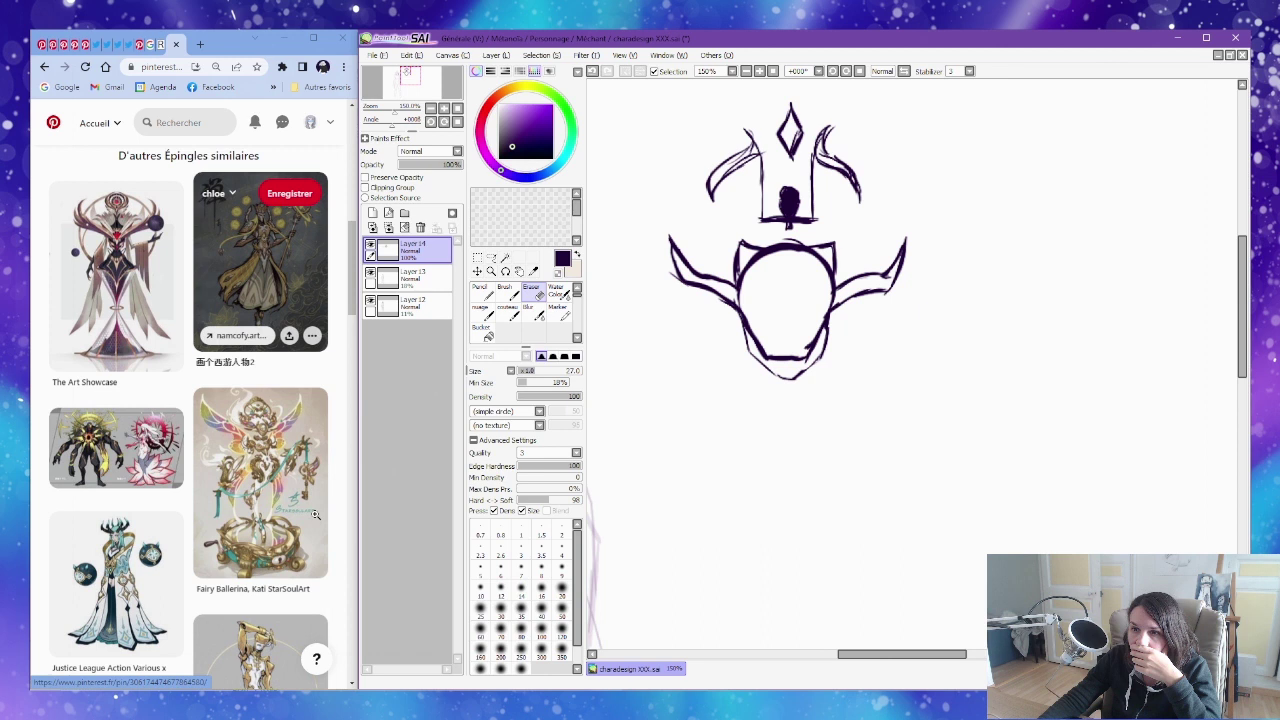
left_click(315, 514)
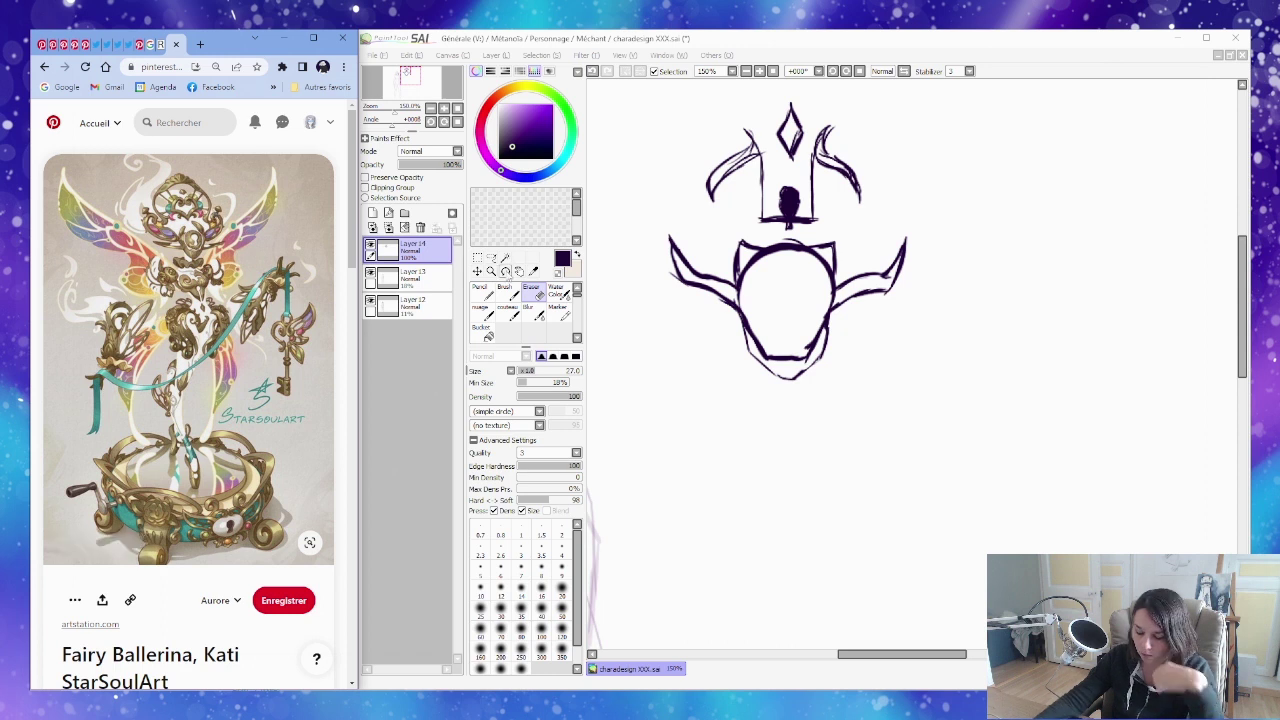
Erase the diamond above the bird and draw curves joining the upper horns to the tips of the side horns.
left_click(714, 229)
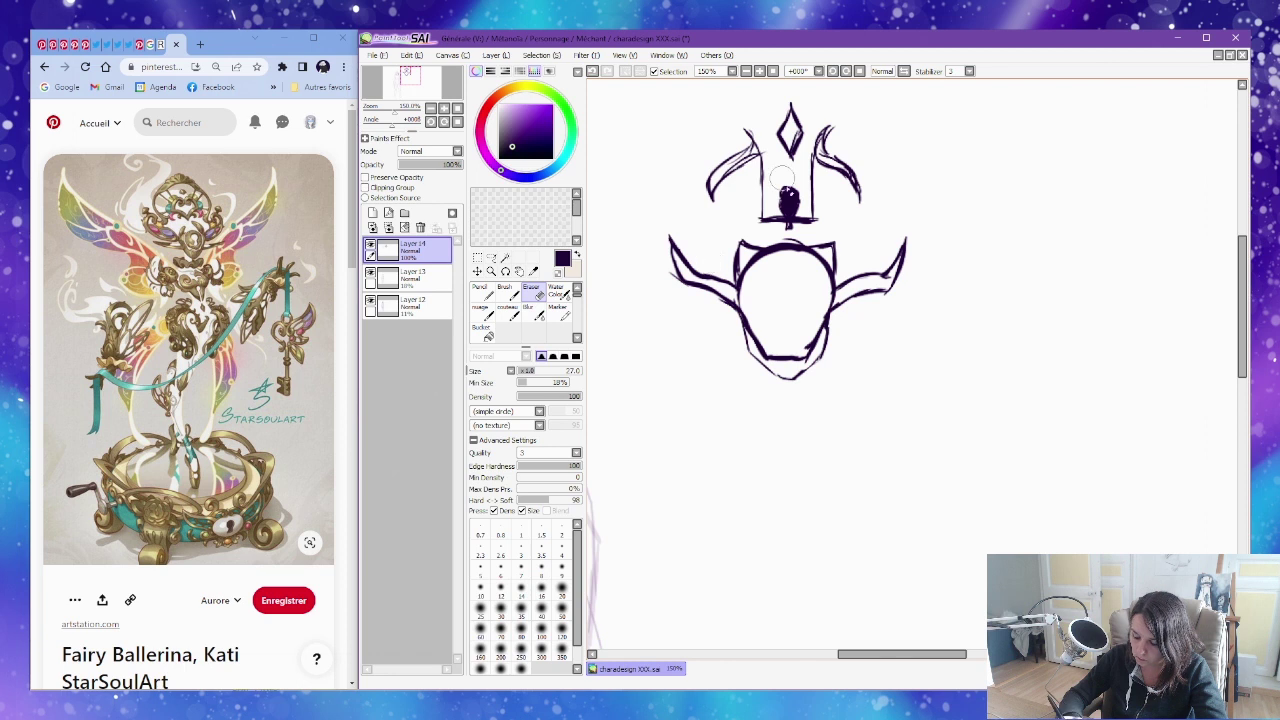
mouse_move(790, 130)
left_mouse_down()
mouse_move(786, 106)
mouse_move(778, 150)
left_mouse_up()
key("n")
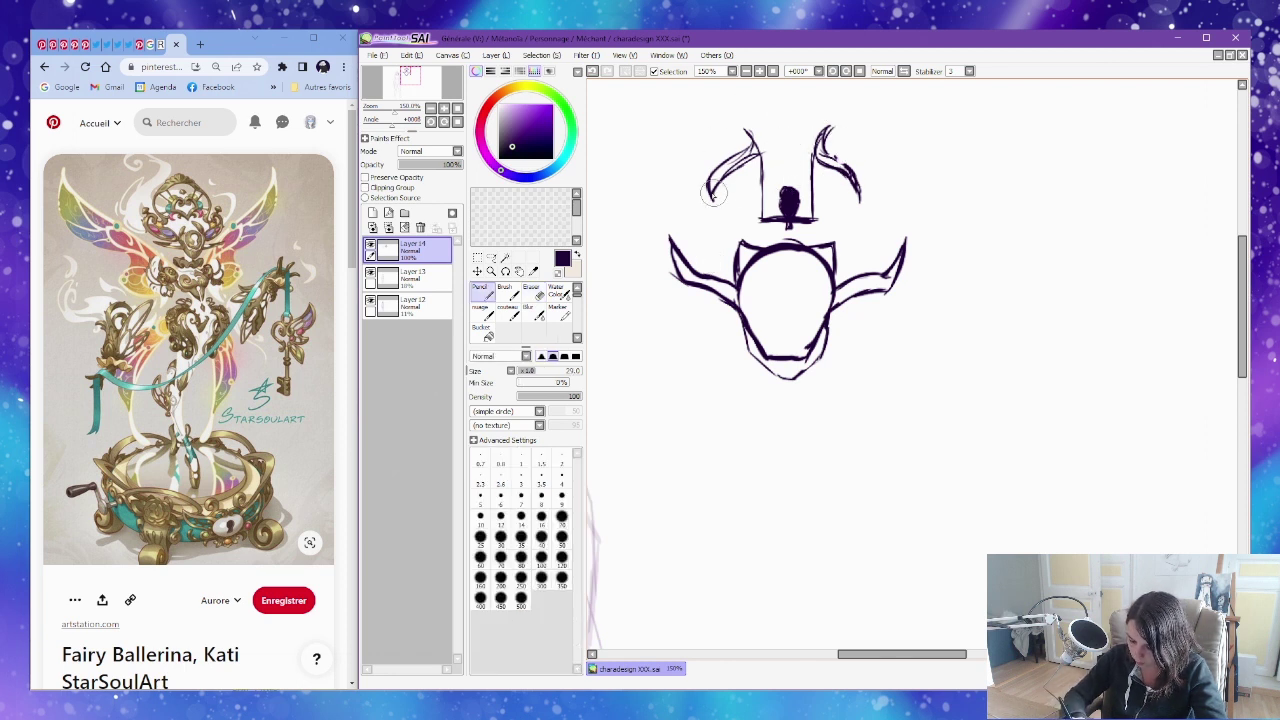
mouse_move(712, 216)
left_mouse_down()
mouse_move(664, 230)
mouse_move(691, 263)
mouse_move(720, 214)
left_mouse_up()
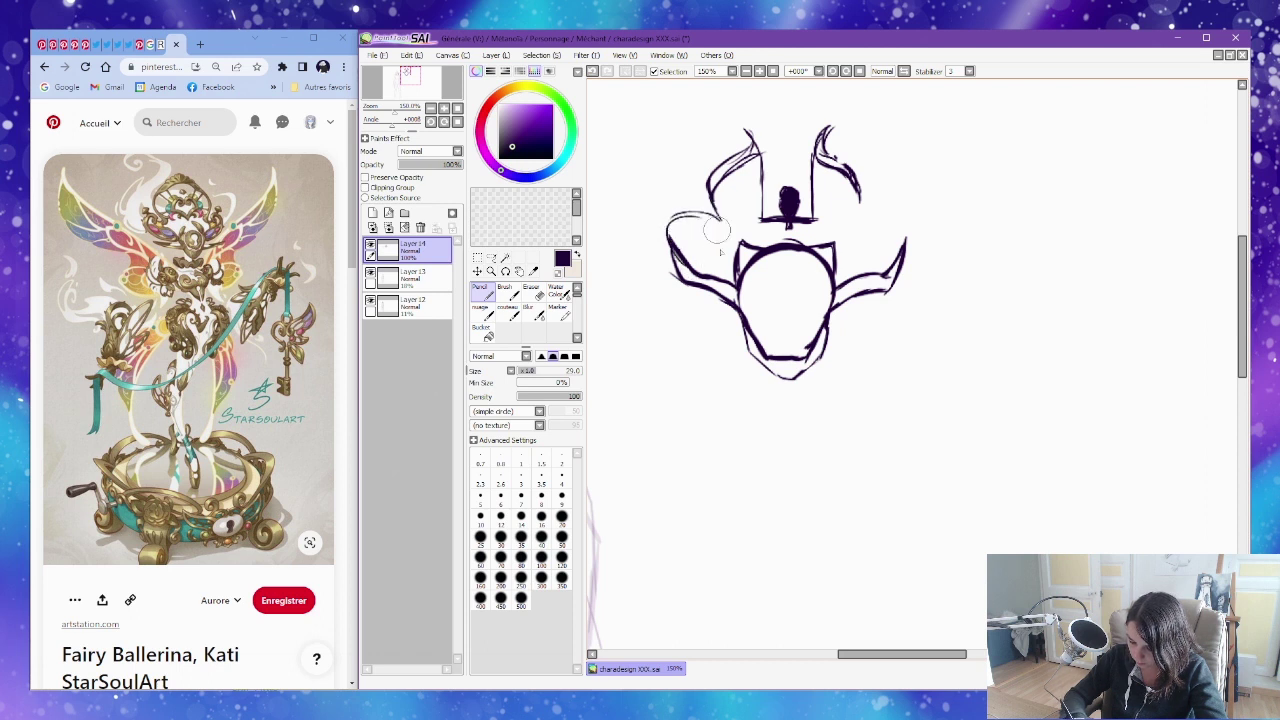
mouse_move(865, 226)
left_mouse_down()
mouse_move(905, 228)
mouse_move(904, 246)
left_mouse_up()
left_click_drag(859, 192, 863, 226)
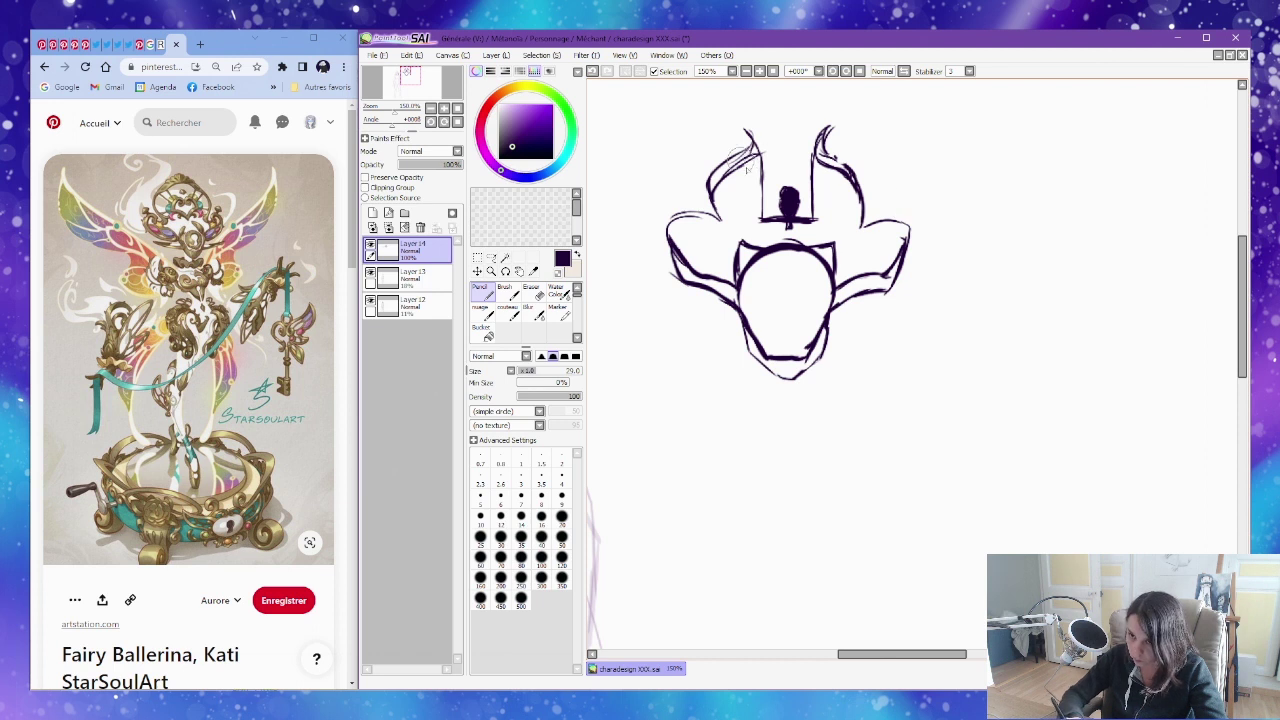
Thicken and smooth the outer curves of both upper horns down to where they meet the side horn curves.
mouse_move(760, 150)
left_mouse_down()
mouse_move(728, 192)
mouse_move(708, 184)
mouse_move(714, 222)
left_mouse_up()
mouse_move(738, 172)
left_mouse_down()
mouse_move(716, 226)
mouse_move(706, 210)
left_mouse_up()
mouse_move(752, 148)
left_mouse_down()
mouse_move(716, 196)
mouse_move(744, 174)
mouse_move(724, 212)
mouse_move(722, 192)
mouse_move(756, 159)
left_mouse_up()
key("e")
key("n")
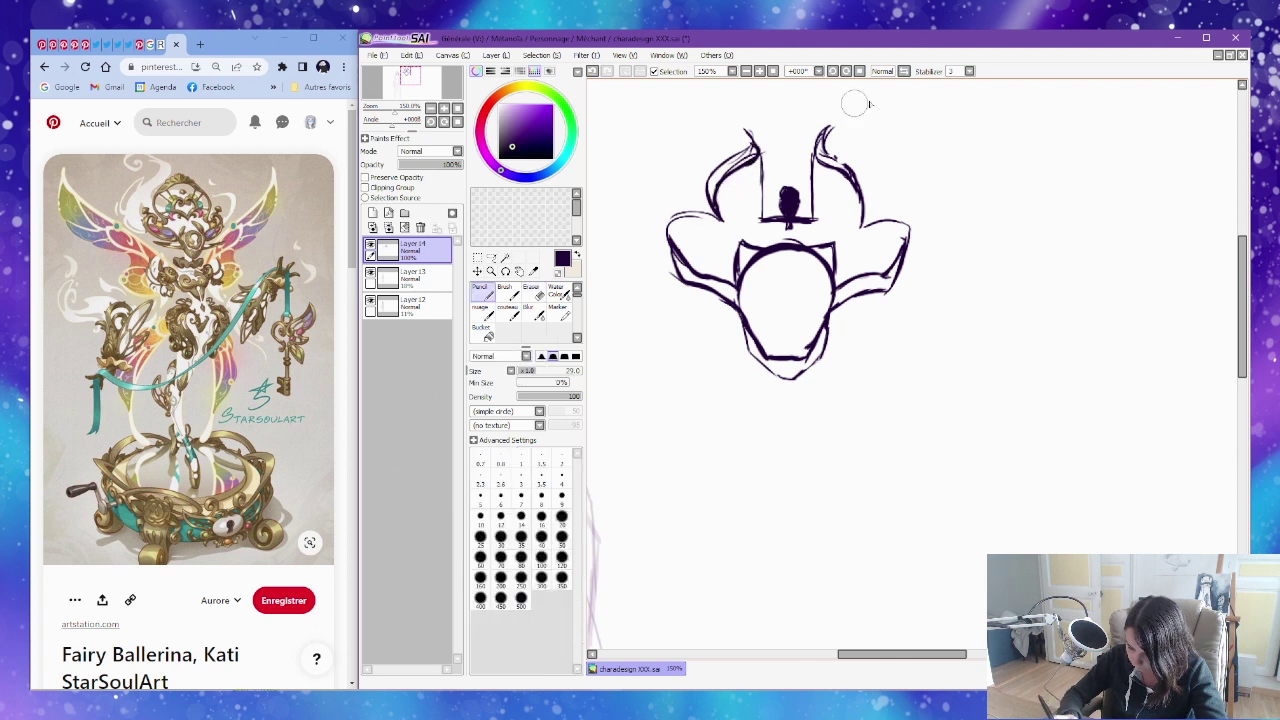
mouse_move(828, 130)
left_mouse_down()
mouse_move(866, 180)
mouse_move(850, 220)
mouse_move(853, 160)
mouse_move(866, 228)
left_mouse_up()
key("e")
key("n")
mouse_move(830, 146)
left_mouse_down()
mouse_move(865, 190)
mouse_move(872, 232)
left_mouse_up()
left_click_drag(842, 182, 874, 234)
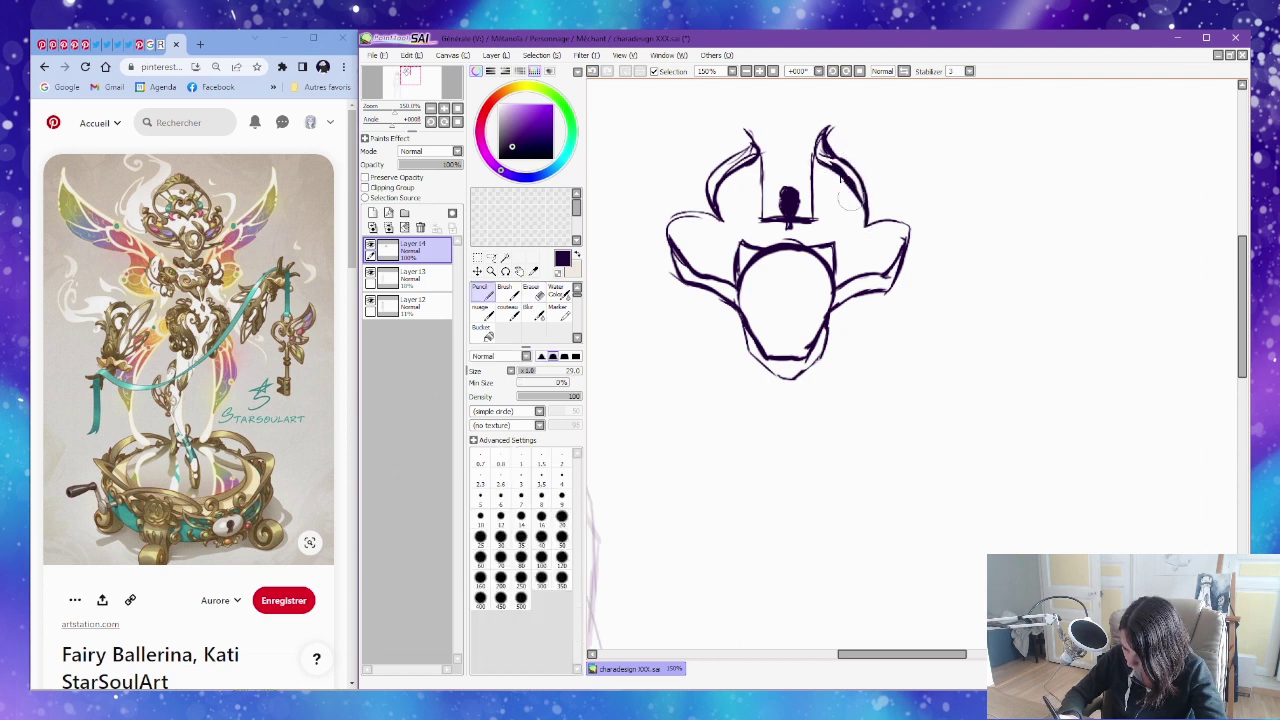
Add an inner arc from each upper horn toward the perch and clean up the right horn's contour.
mouse_move(748, 196)
left_mouse_down()
mouse_move(716, 220)
mouse_move(757, 201)
mouse_move(728, 190)
left_mouse_up()
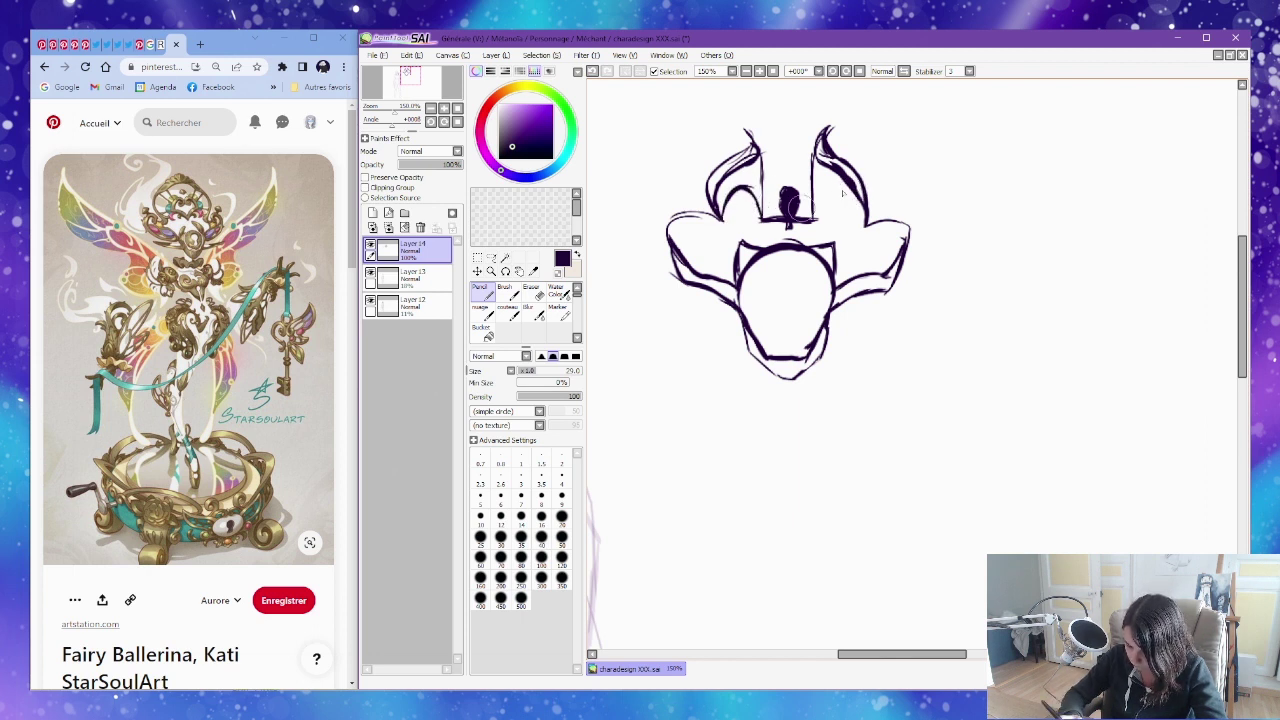
mouse_move(816, 216)
left_mouse_down()
mouse_move(845, 195)
mouse_move(864, 222)
mouse_move(820, 216)
left_mouse_up()
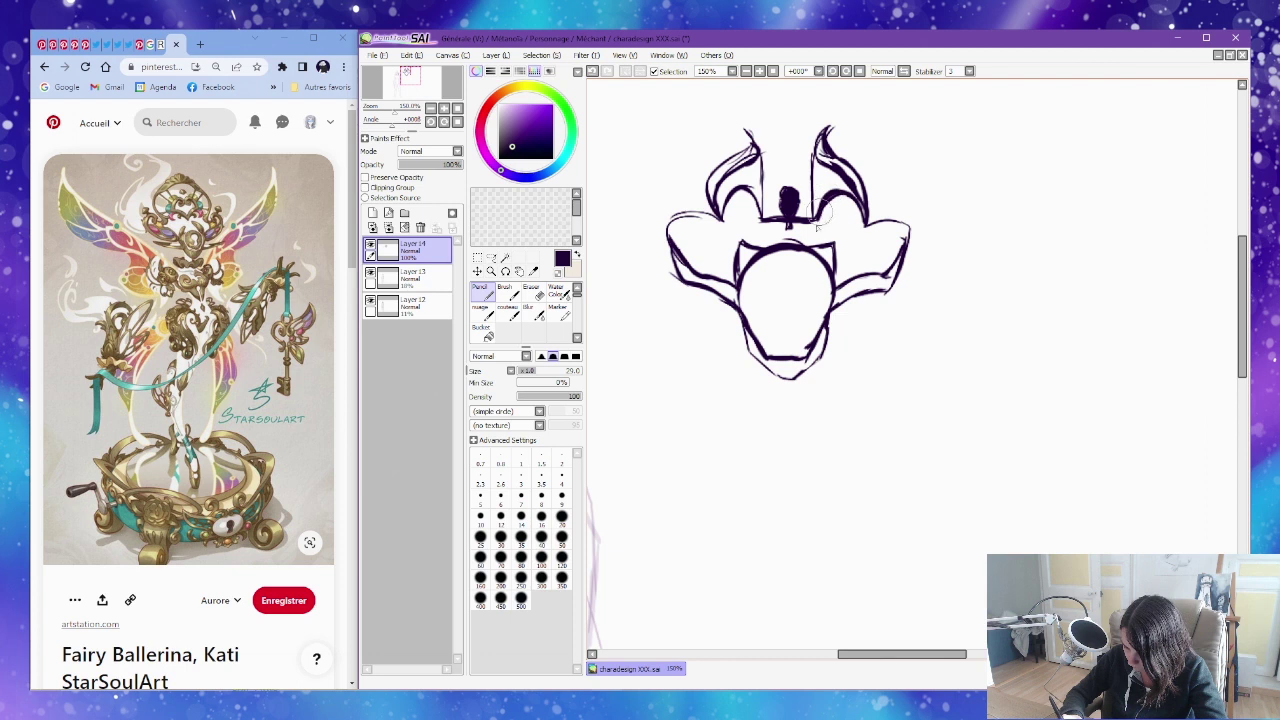
key("e")
mouse_move(866, 171)
left_mouse_down()
mouse_move(848, 158)
mouse_move(862, 221)
left_mouse_up()
key("n")
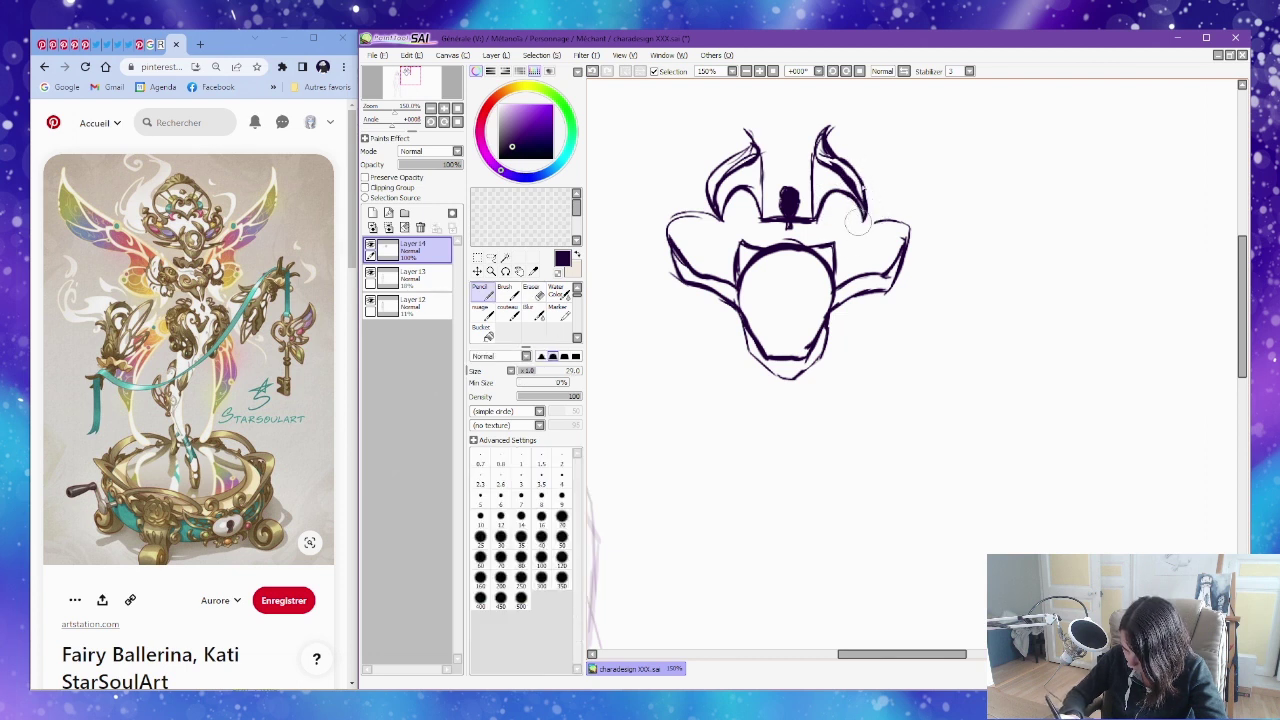
key("e")
mouse_move(834, 150)
left_mouse_down()
mouse_move(829, 162)
mouse_move(826, 134)
mouse_move(820, 157)
mouse_move(858, 196)
left_mouse_up()
key("n")
key("e")
key("n")
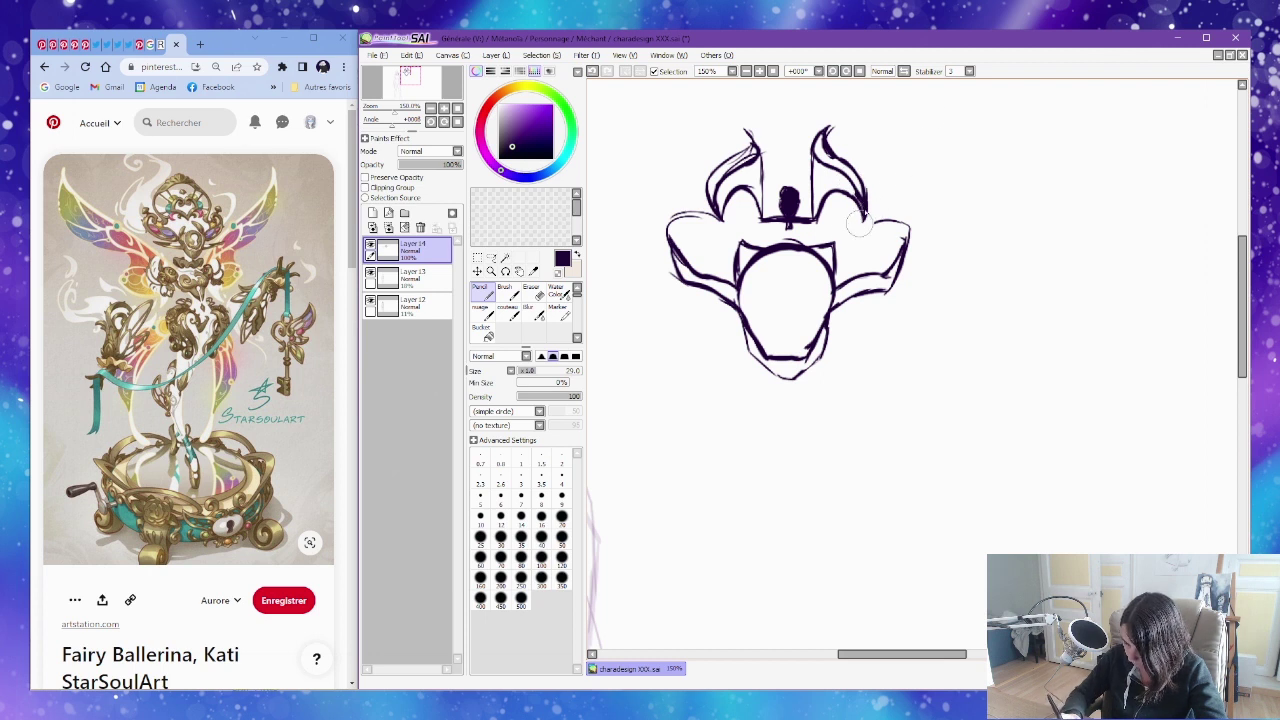
Thicken the curve linking the right upper horn to the right side horn.
mouse_move(866, 221)
left_mouse_down()
mouse_move(894, 216)
mouse_move(911, 231)
mouse_move(892, 268)
mouse_move(902, 234)
left_mouse_up()
key("e")
key("n")
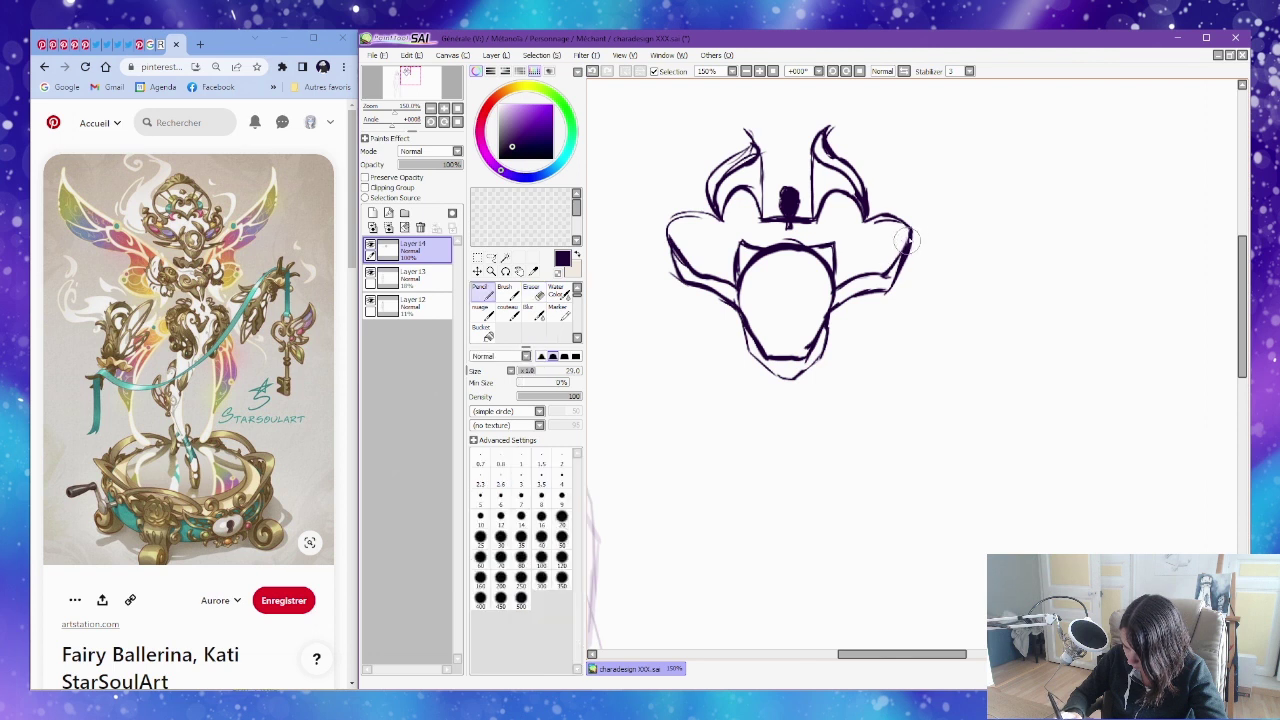
Clean up the outer end of the right side horn and redraw the left side horn's tip as a rounded curve.
key("e")
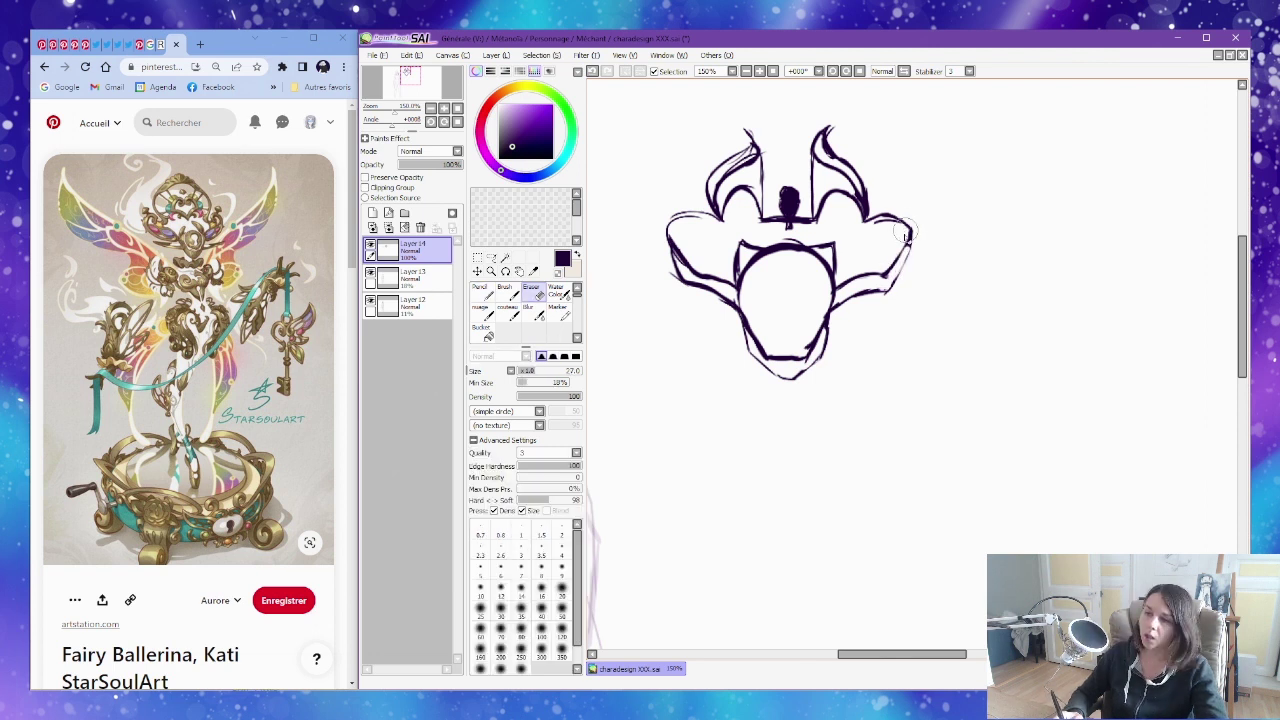
key("n")
left_click_drag(910, 248, 888, 290)
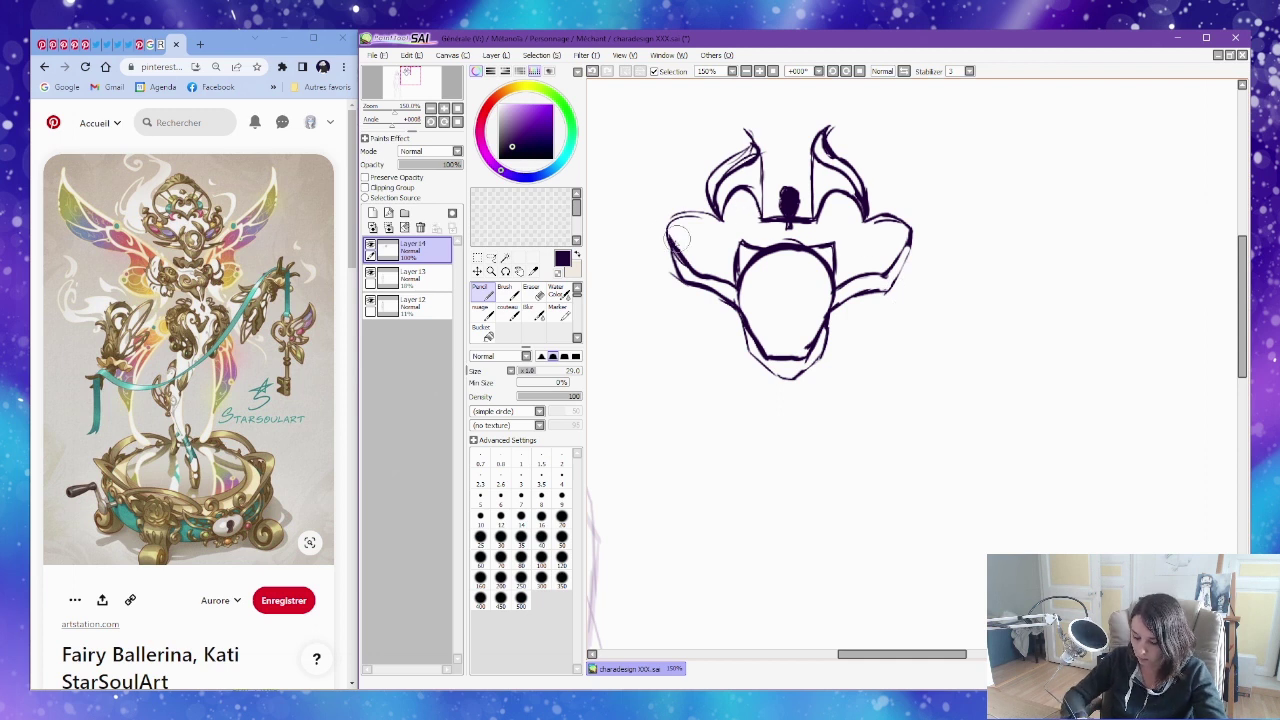
key("e")
left_click_drag(668, 232, 682, 272)
key("n")
mouse_move(667, 228)
left_mouse_down()
mouse_move(672, 265)
mouse_move(700, 216)
mouse_move(720, 212)
mouse_move(690, 265)
left_mouse_up()
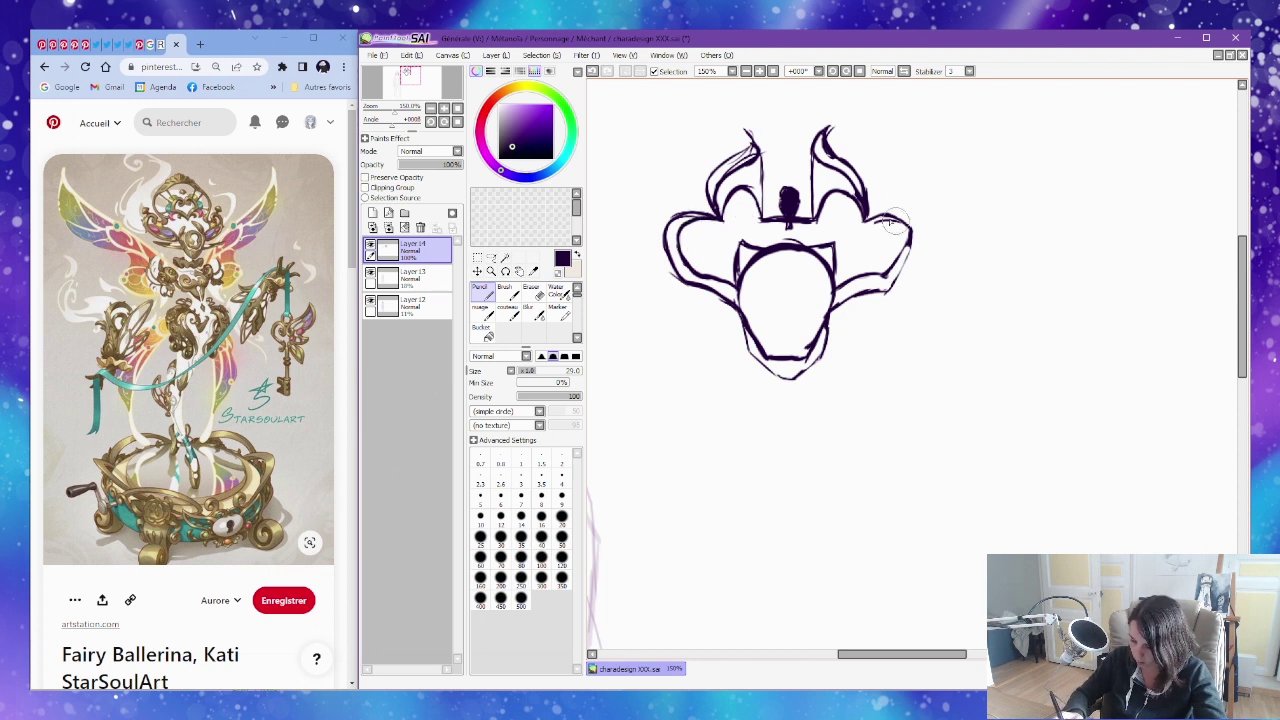
Round off the right side horn with a matching inner curve and tidy the left upper horn's outer contour.
key("e")
left_click_drag(906, 228, 902, 272)
key("n")
mouse_move(858, 214)
left_mouse_down()
mouse_move(910, 226)
mouse_move(904, 258)
mouse_move(898, 241)
mouse_move(890, 262)
mouse_move(898, 278)
left_mouse_up()
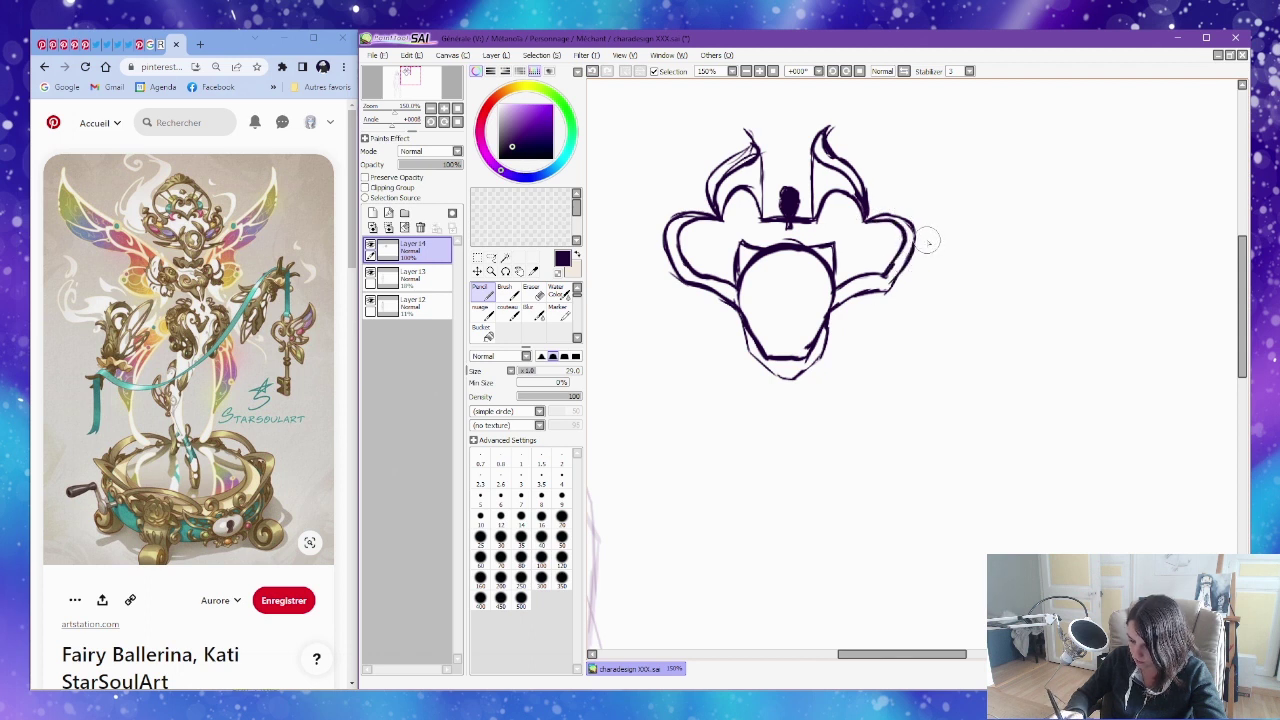
key("e")
mouse_move(742, 170)
left_mouse_down()
mouse_move(749, 126)
mouse_move(762, 164)
mouse_move(708, 190)
left_mouse_up()
key("n")
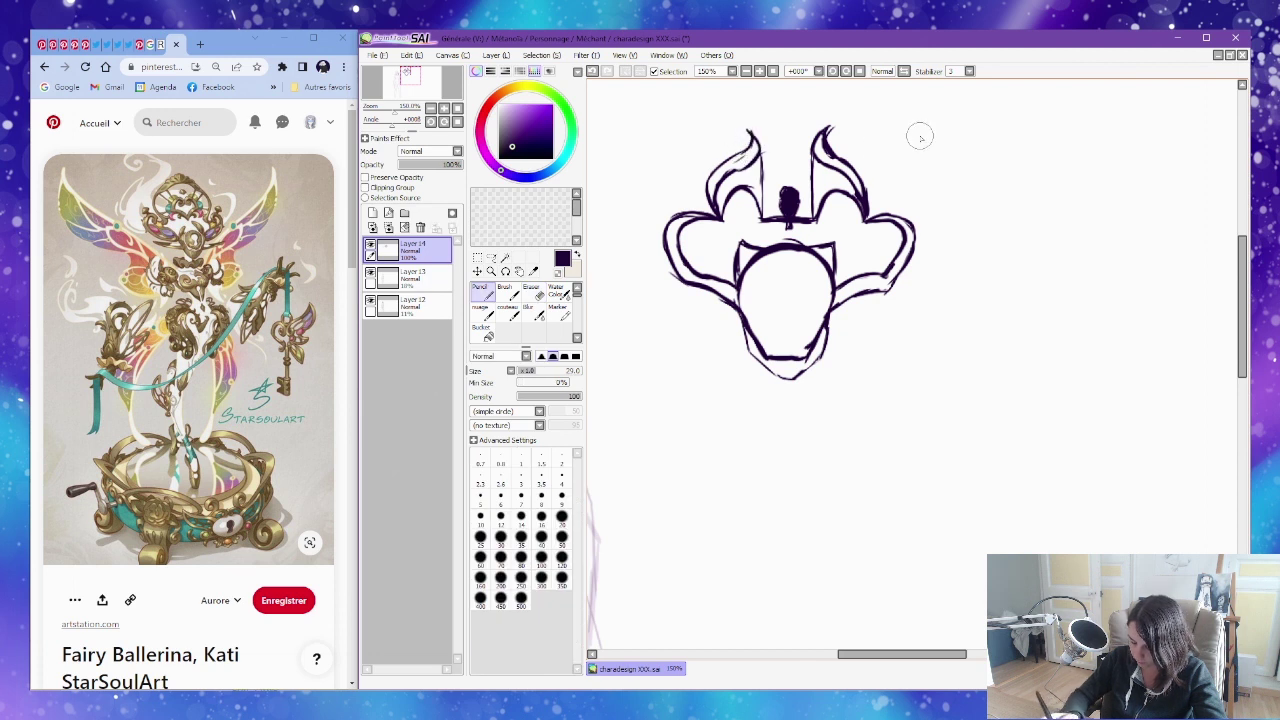
Draw a small pointed spike beside each cheek of the mask, just below the side horns.
mouse_move(731, 302)
left_mouse_down()
mouse_move(682, 337)
mouse_move(740, 318)
mouse_move(697, 338)
mouse_move(724, 340)
left_mouse_up()
key("ctrl+z")
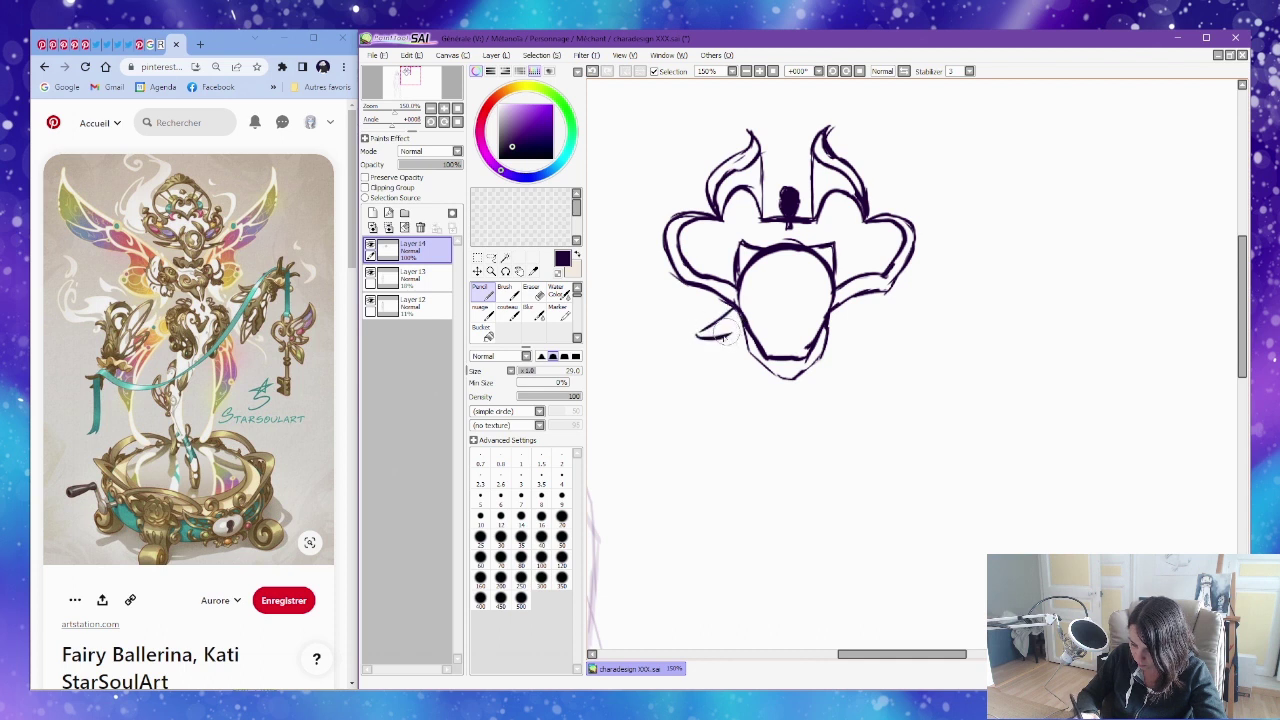
left_click_drag(839, 318, 862, 332)
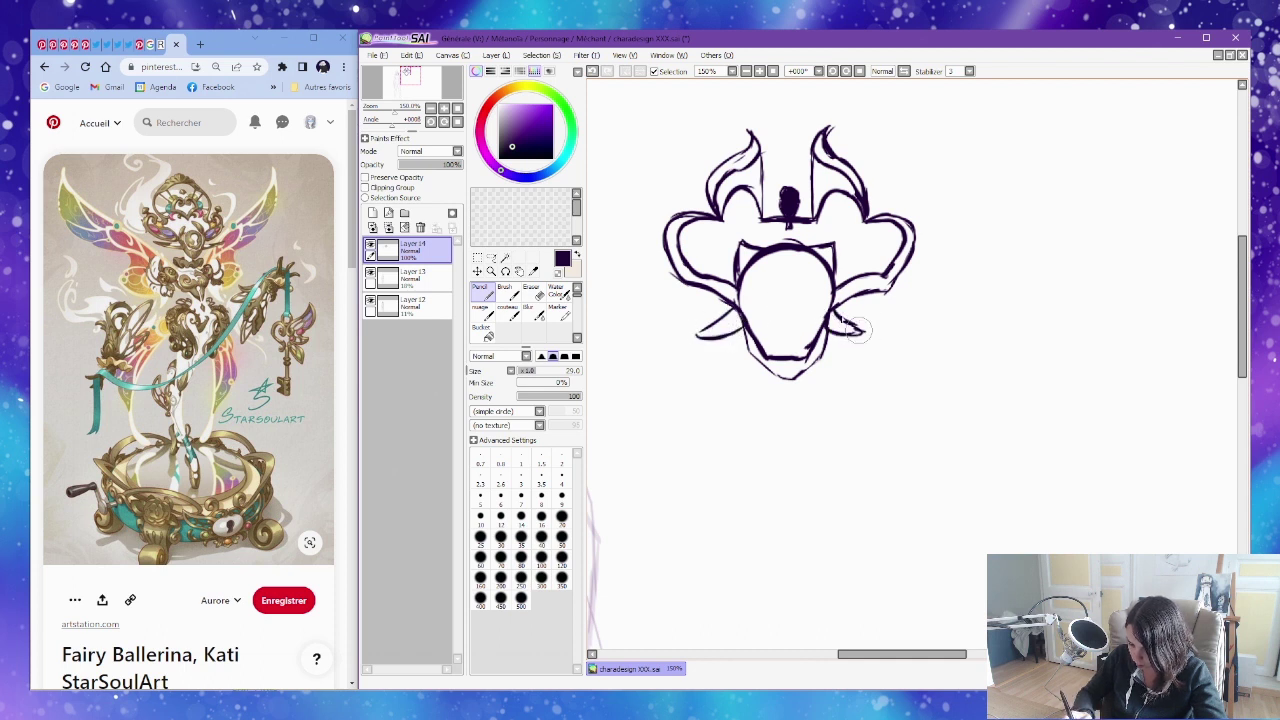
Thicken and smooth the left side horn's outer curve.
key("e")
mouse_move(680, 220)
left_mouse_down()
mouse_move(666, 250)
mouse_move(684, 272)
mouse_move(664, 252)
mouse_move(692, 292)
left_mouse_up()
key("n")
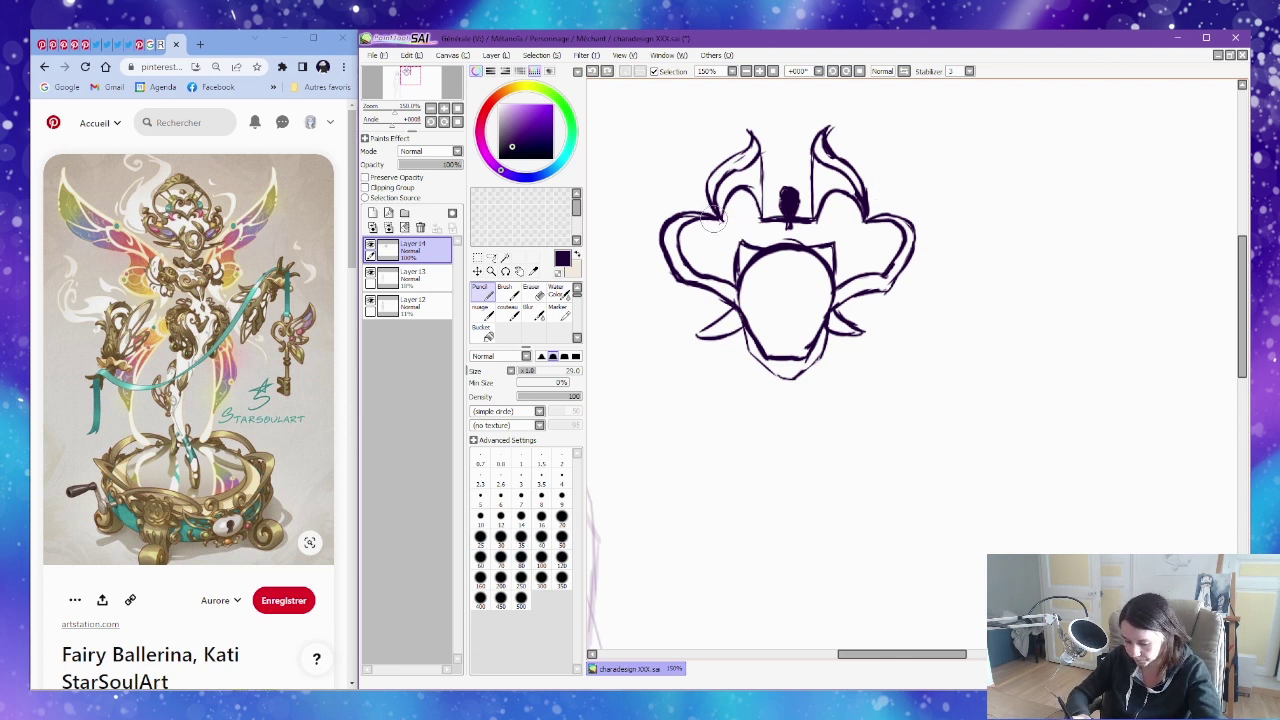
Draw a small curled hook at the inner end of each side horn, just below the upper horns.
mouse_move(724, 226)
left_mouse_down()
mouse_move(731, 258)
mouse_move(736, 249)
left_mouse_up()
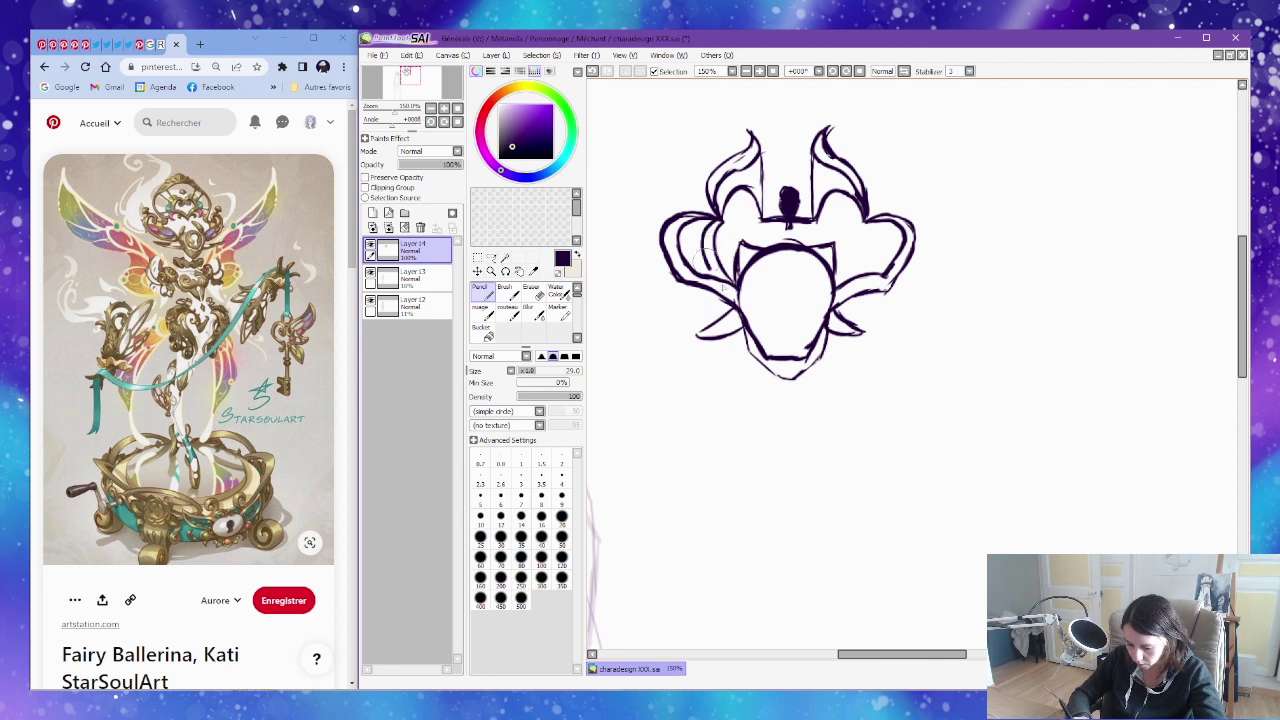
key("ctrl+z")
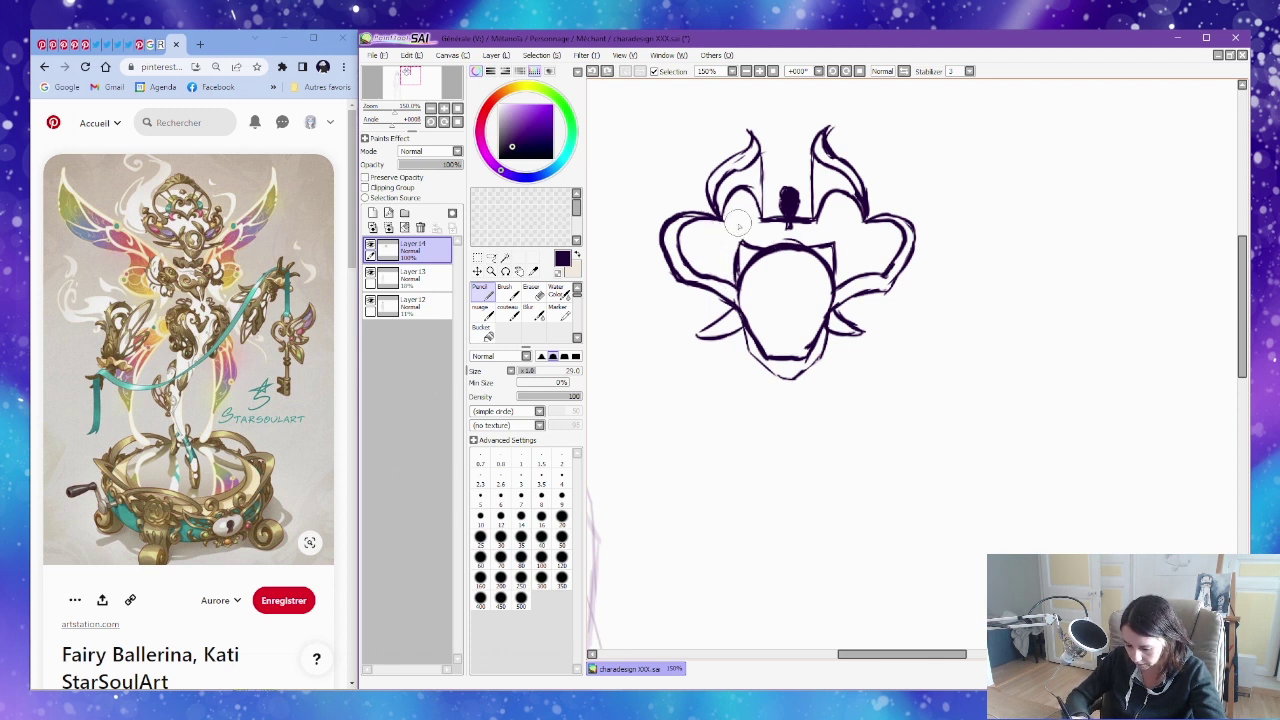
mouse_move(712, 217)
left_mouse_down()
mouse_move(728, 238)
mouse_move(710, 228)
mouse_move(724, 242)
mouse_move(719, 218)
mouse_move(717, 238)
left_mouse_up()
key("e")
key("n")
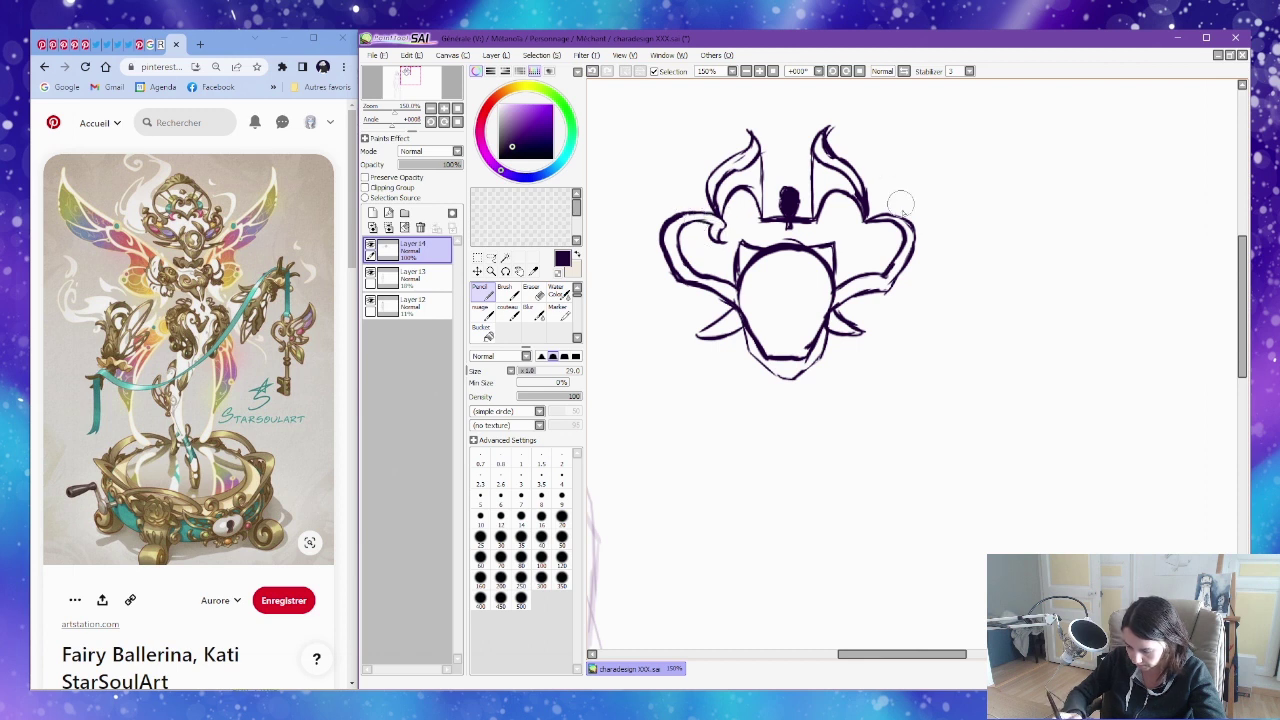
mouse_move(858, 222)
left_mouse_down()
mouse_move(846, 236)
mouse_move(856, 246)
mouse_move(890, 216)
mouse_move(870, 214)
mouse_move(860, 234)
mouse_move(910, 212)
mouse_move(880, 212)
mouse_move(858, 237)
mouse_move(884, 214)
mouse_move(872, 230)
left_mouse_up()
key("e")
key("n")
key("e")
key("n")
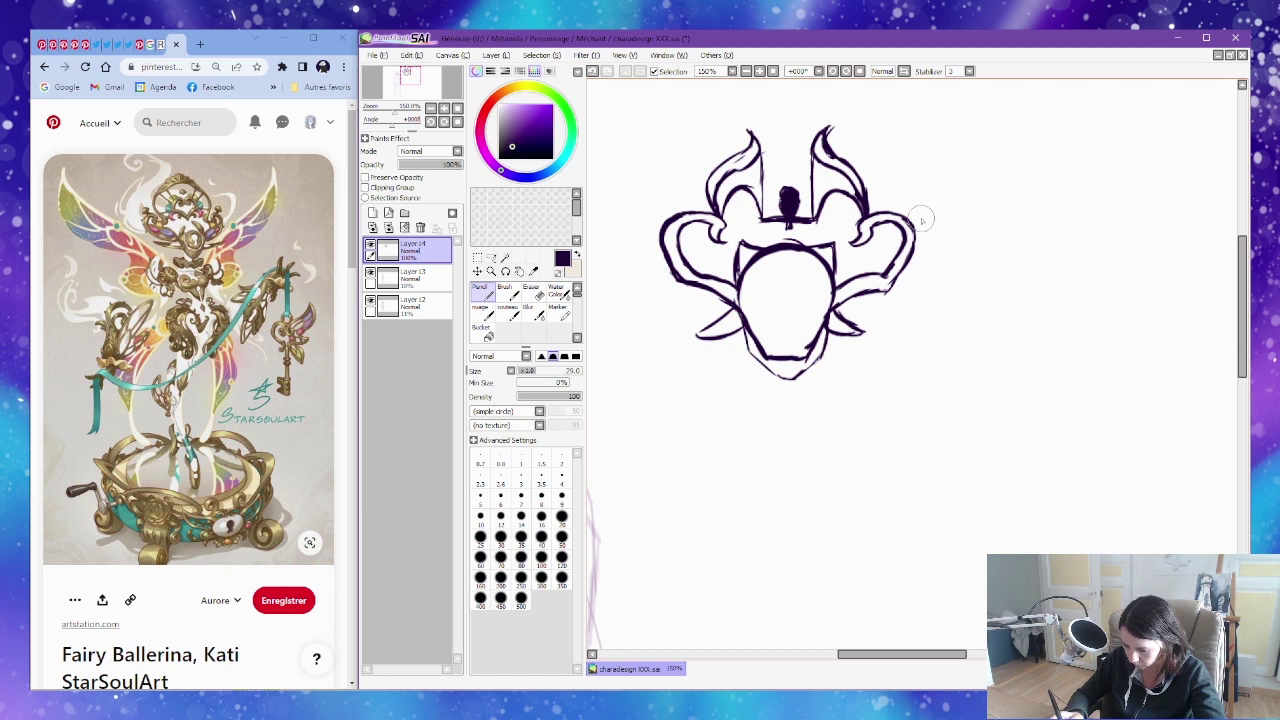
Reshape the upper horns' outer curves where they meet the hooks, and draw thin web strands inside both upper horns.
key("e")
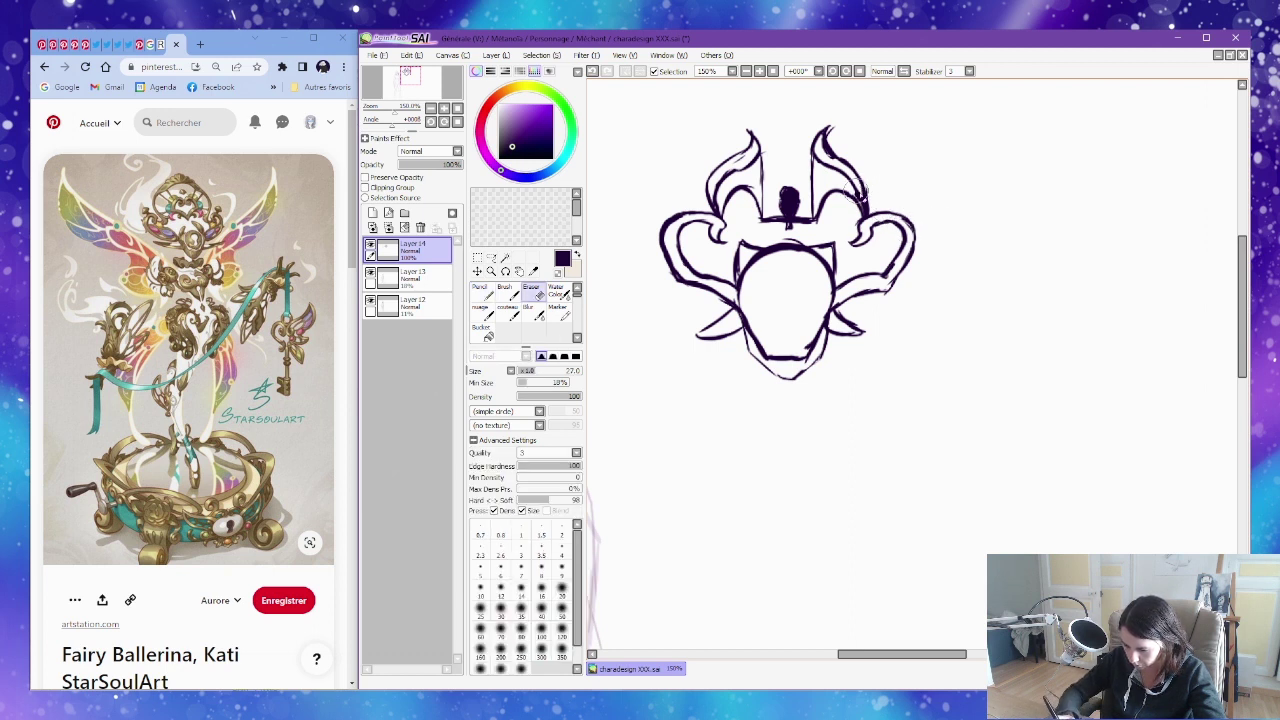
key("n")
left_click_drag(862, 186, 872, 214)
key("e")
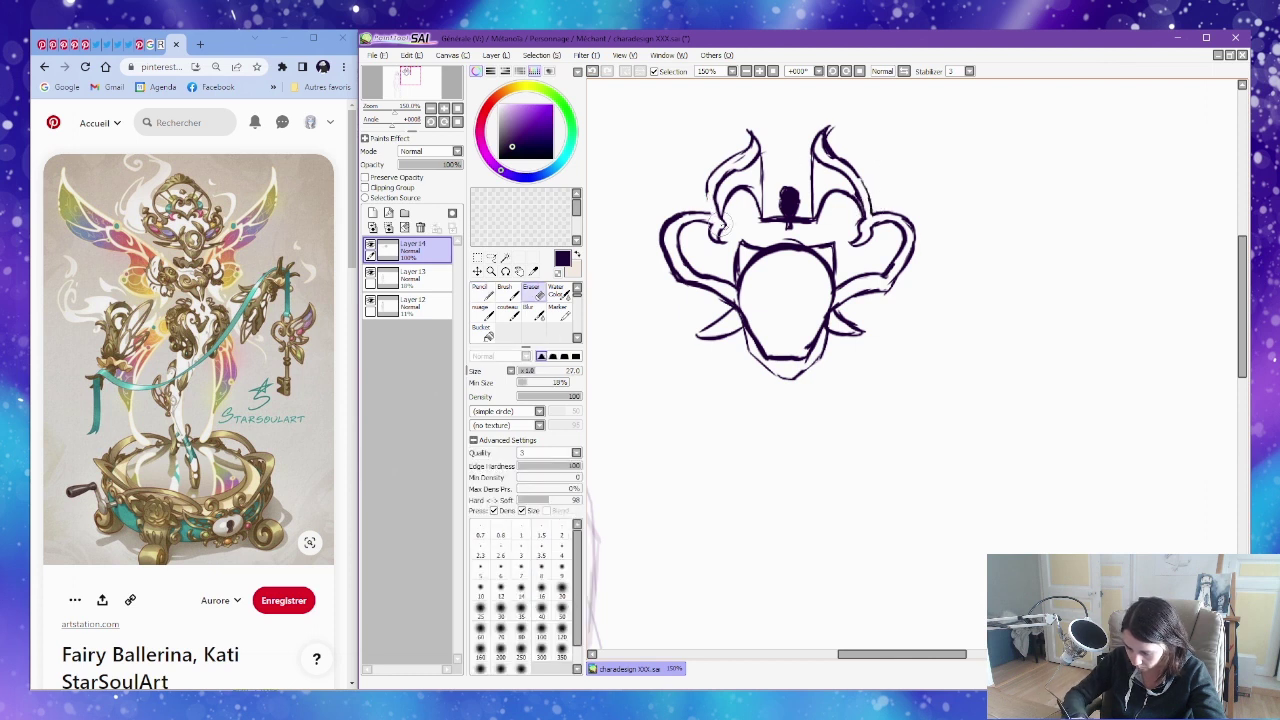
key("n")
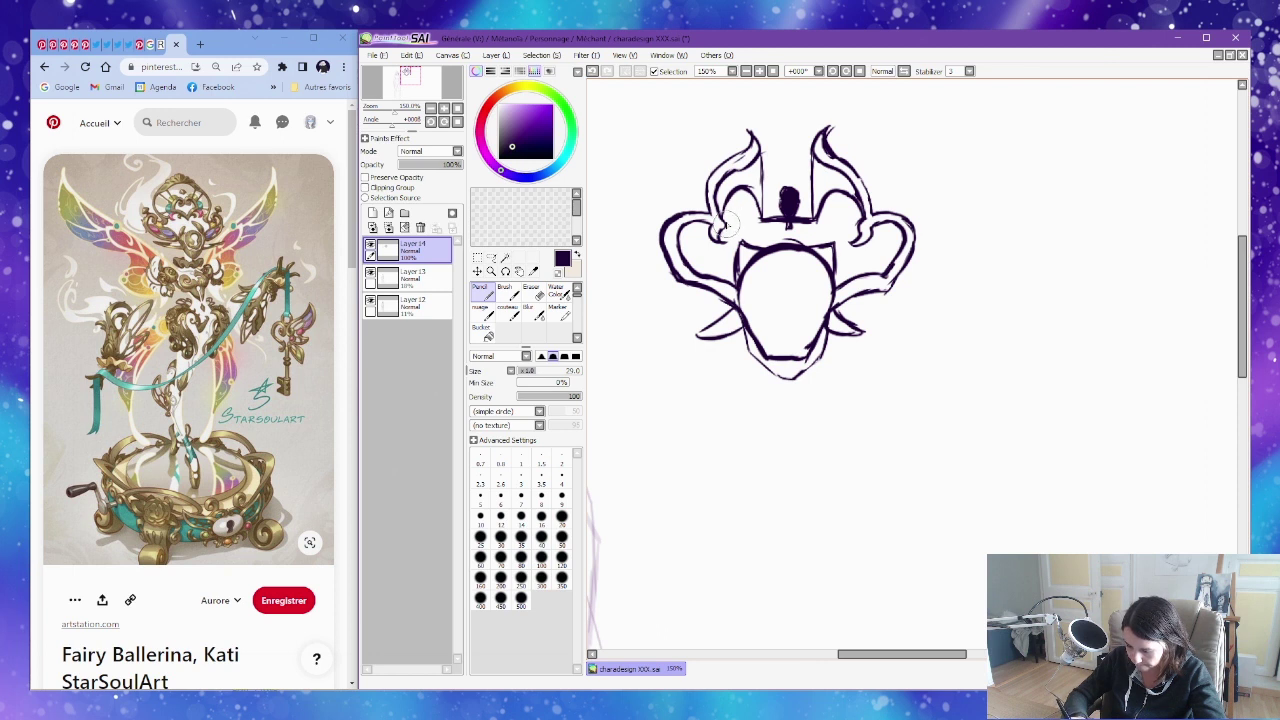
left_click_drag(742, 195, 758, 206)
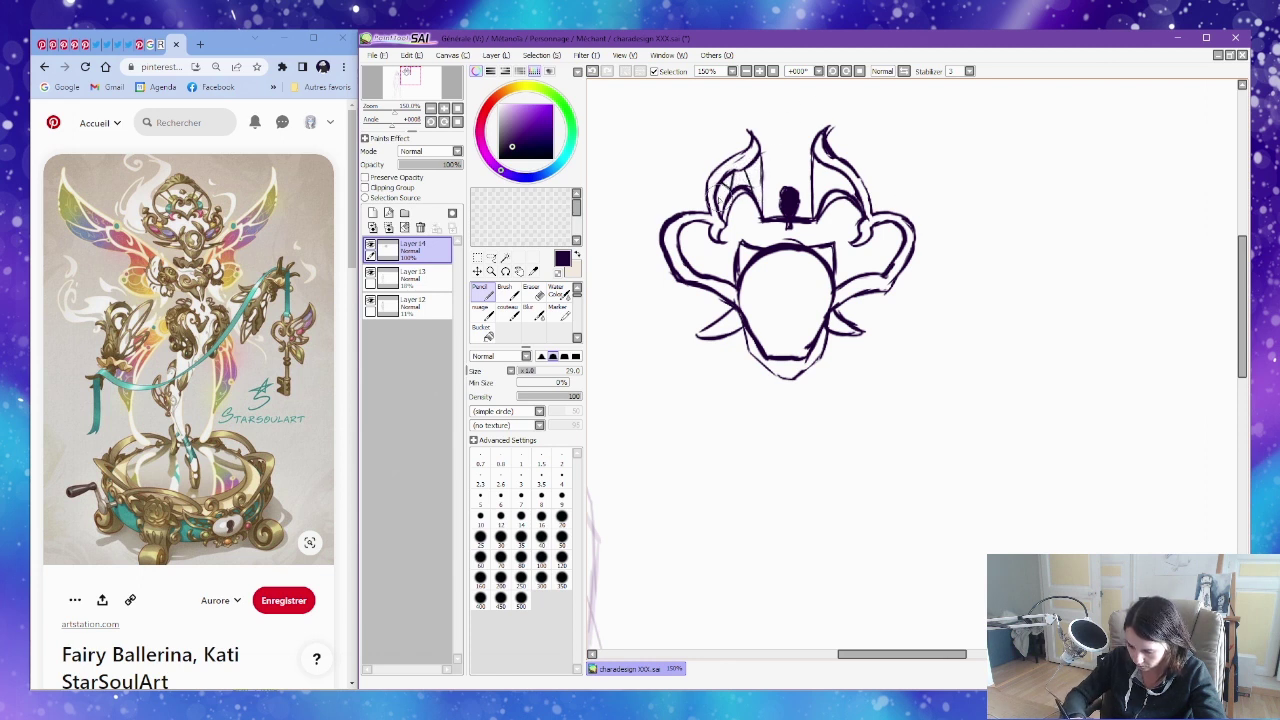
mouse_move(828, 164)
left_mouse_down()
mouse_move(822, 195)
mouse_move(842, 186)
mouse_move(858, 198)
left_mouse_up()
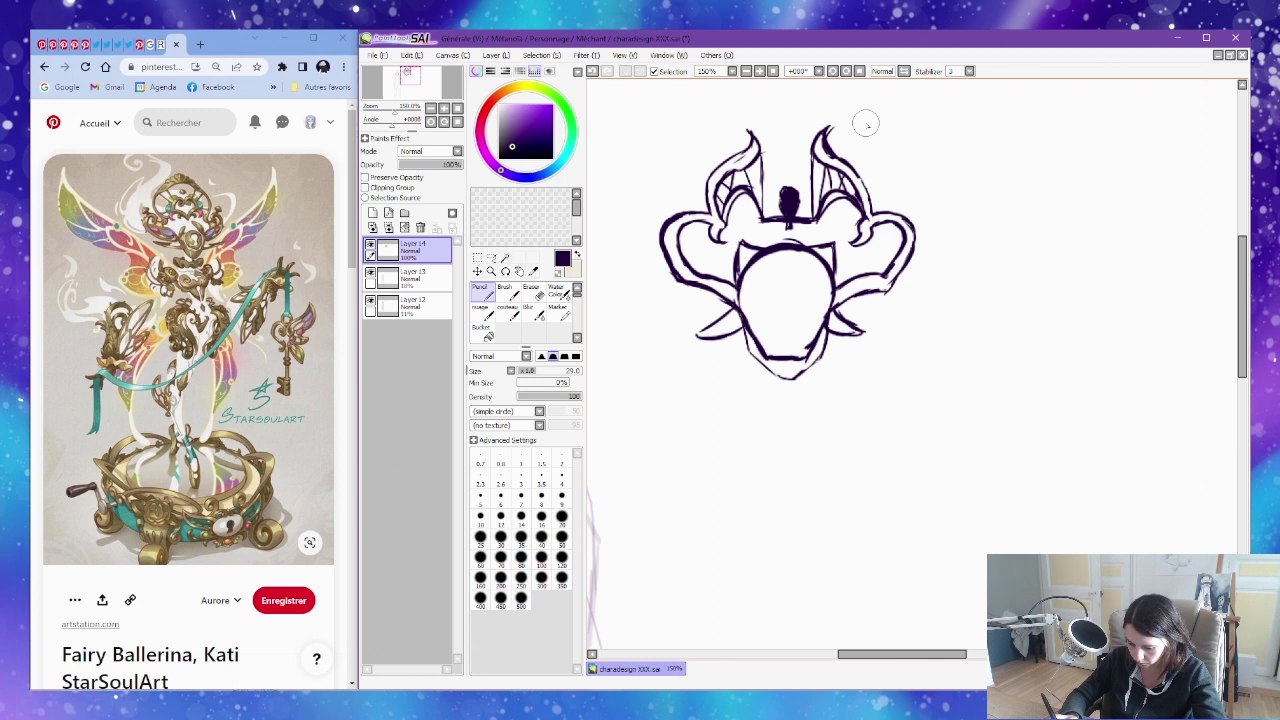
Draw two neck lines below the chin and erase the small spikes beside the mask's cheeks.
mouse_move(808, 368)
left_mouse_down()
mouse_move(807, 413)
mouse_move(760, 402)
left_mouse_up()
key("e")
mouse_move(850, 336)
left_mouse_down()
mouse_move(838, 316)
mouse_move(855, 333)
left_mouse_up()
mouse_move(738, 305)
left_mouse_down()
mouse_move(706, 328)
mouse_move(728, 337)
left_mouse_up()
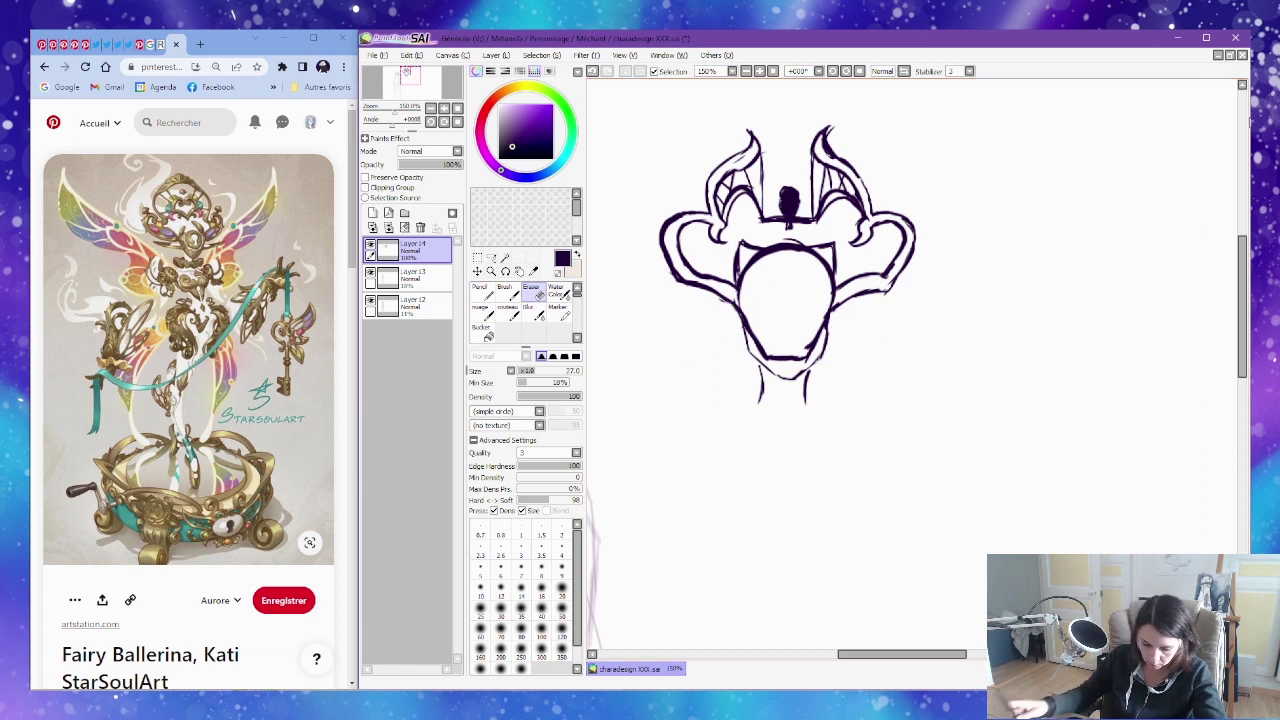
Trim and redraw the pointed corners on both sides of the mask's forehead.
mouse_move(742, 250)
left_mouse_down()
mouse_move(736, 281)
mouse_move(742, 256)
left_mouse_up()
key("n")
key("e")
mouse_move(834, 244)
left_mouse_down()
mouse_move(816, 243)
mouse_move(843, 270)
left_mouse_up()
key("n")
mouse_move(735, 333)
left_mouse_down()
mouse_move(705, 422)
mouse_move(737, 482)
left_mouse_up()
mouse_move(830, 320)
left_mouse_down()
mouse_move(858, 405)
mouse_move(818, 497)
left_mouse_up()
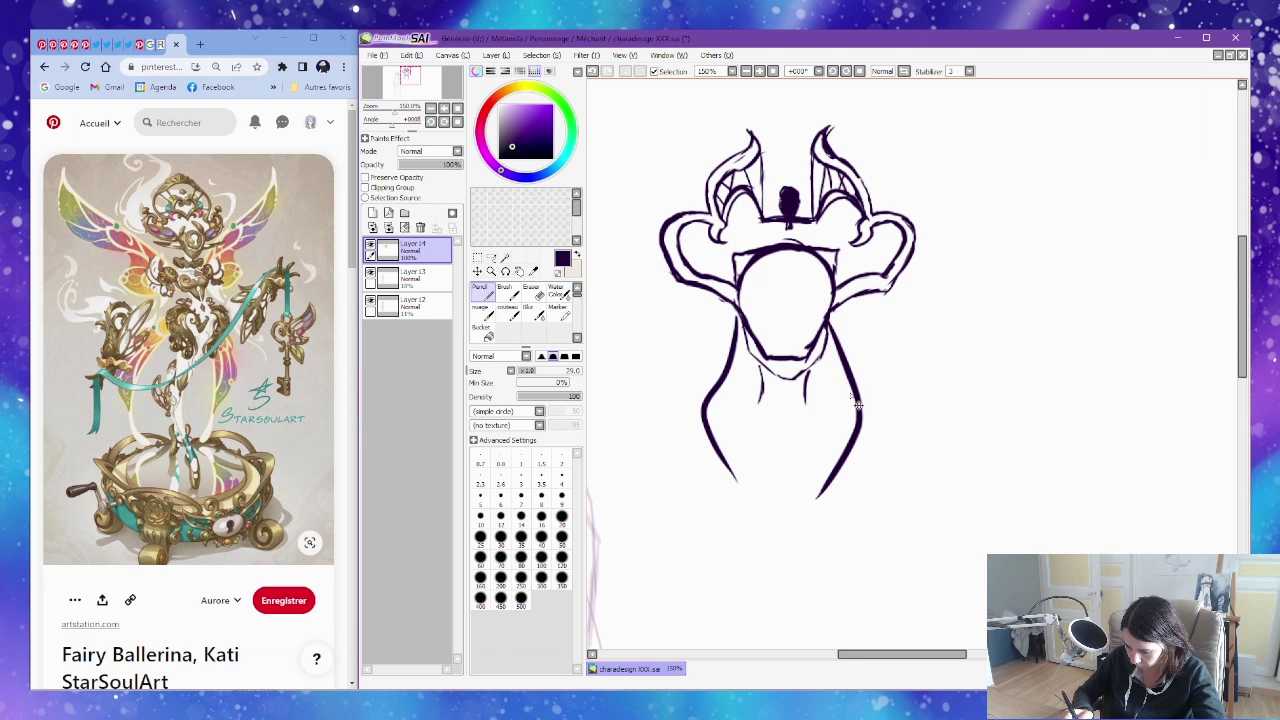
key("ctrl+z")
key("ctrl+z")
Draw long bowed curves from beneath both side horns down past the shoulders, and add short shoulder lines below the neck.
mouse_move(728, 308)
left_mouse_down()
mouse_move(714, 383)
mouse_move(731, 541)
left_mouse_up()
mouse_move(830, 316)
left_mouse_down()
mouse_move(825, 500)
mouse_move(793, 540)
left_mouse_up()
left_click_drag(759, 403, 736, 421)
left_click_drag(809, 395, 838, 421)
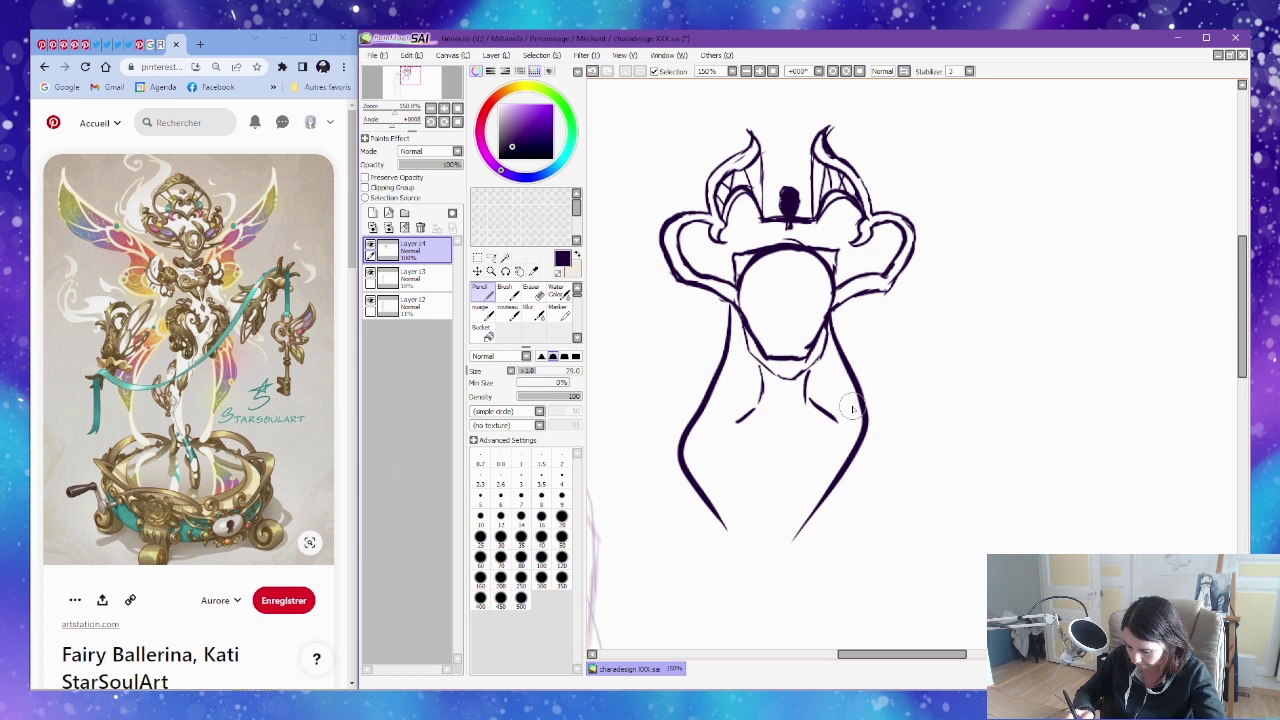
mouse_move(759, 262)
left_mouse_down()
mouse_move(766, 307)
mouse_move(756, 280)
mouse_move(786, 313)
mouse_move(824, 268)
mouse_move(762, 260)
mouse_move(768, 313)
mouse_move(805, 284)
mouse_move(763, 268)
mouse_move(815, 294)
left_mouse_up()
key("e")
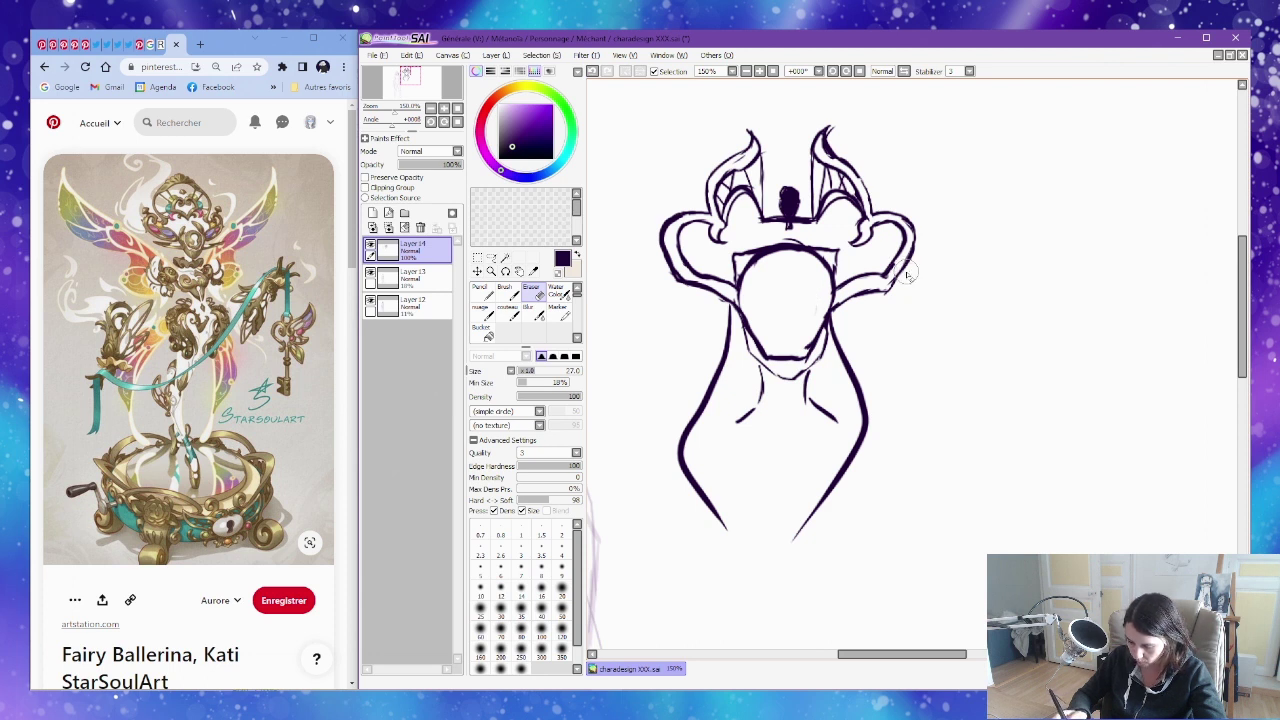
Draw thin web strands inside the right side horn and between the hooks and the mask on both sides.
key("n")
mouse_move(878, 215)
left_mouse_down()
mouse_move(868, 255)
mouse_move(885, 272)
mouse_move(882, 237)
mouse_move(885, 270)
mouse_move(910, 245)
mouse_move(900, 228)
left_mouse_up()
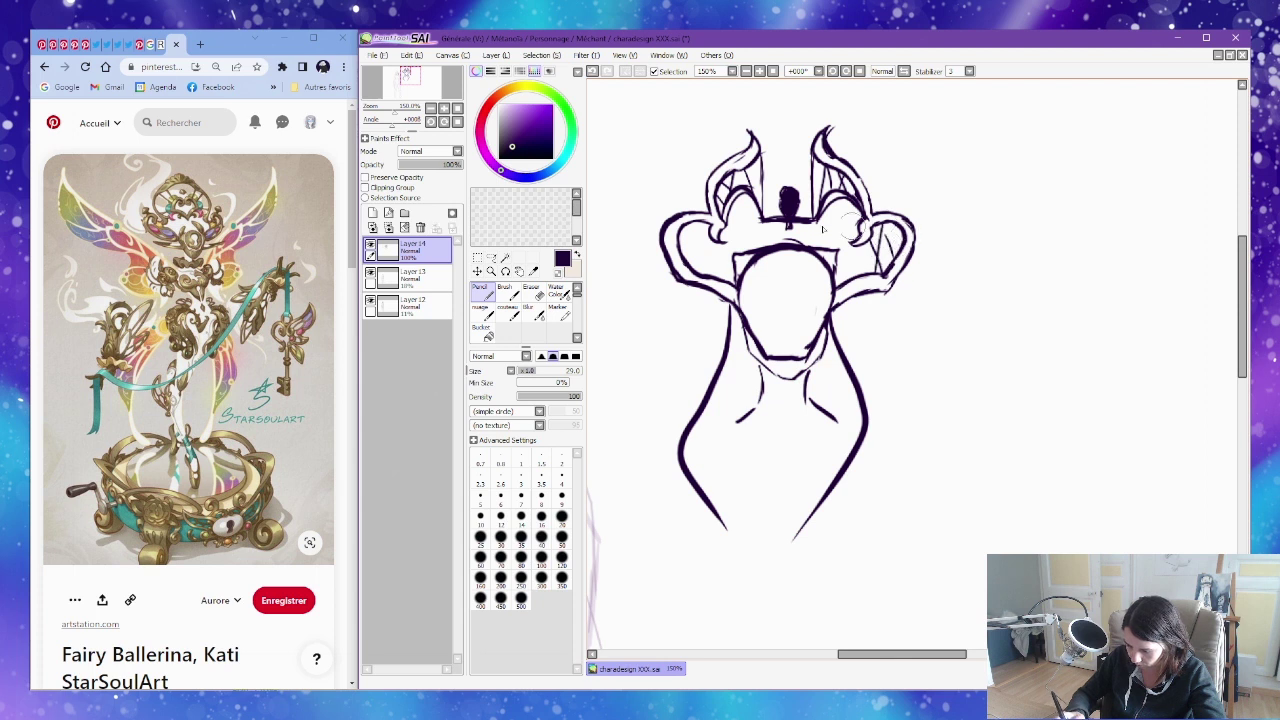
left_click_drag(728, 247, 733, 290)
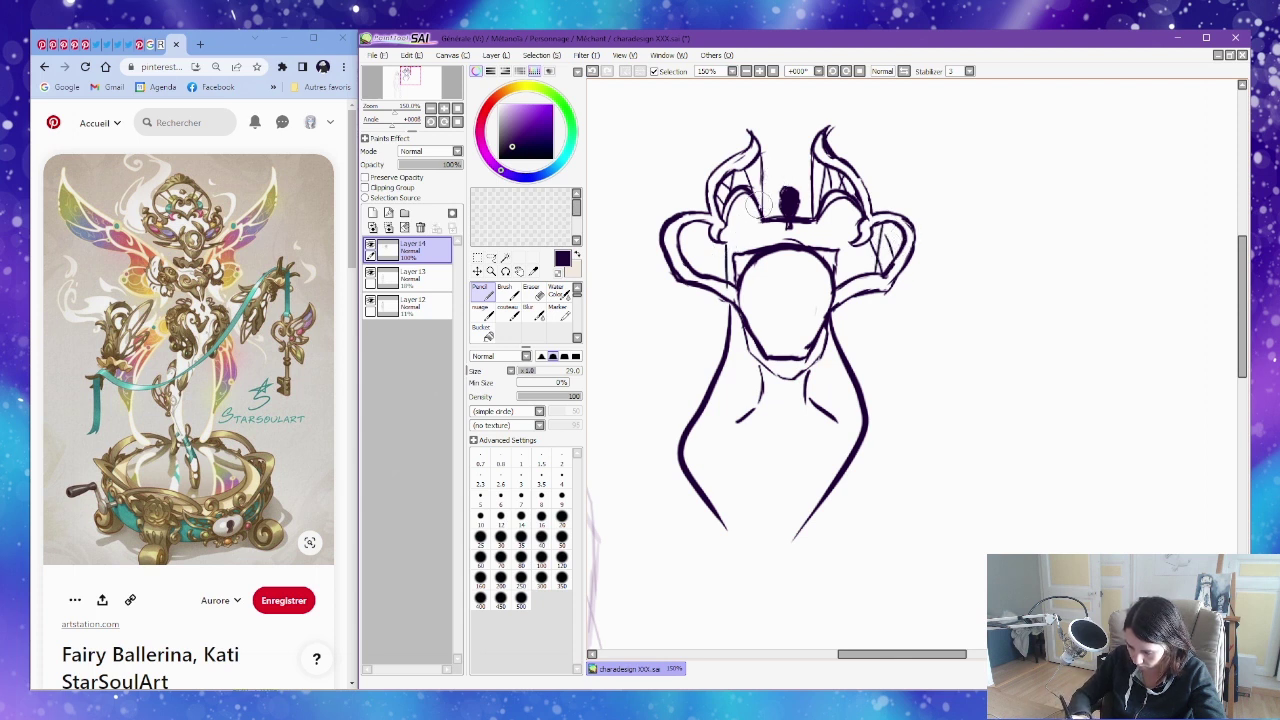
mouse_move(732, 232)
left_mouse_down()
mouse_move(763, 190)
mouse_move(743, 200)
mouse_move(727, 230)
left_mouse_up()
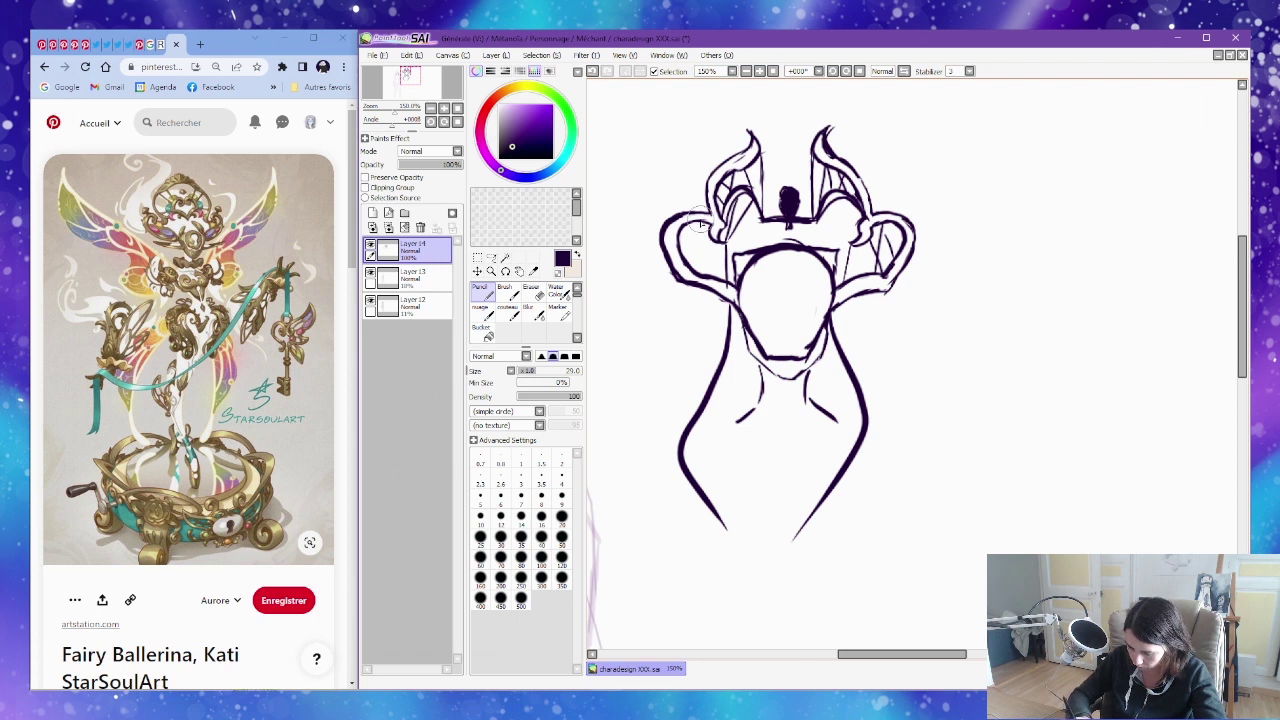
Add web strands inside the left side horn and short cross strands through the right side horn and both upper horns.
left_click_drag(699, 221, 706, 286)
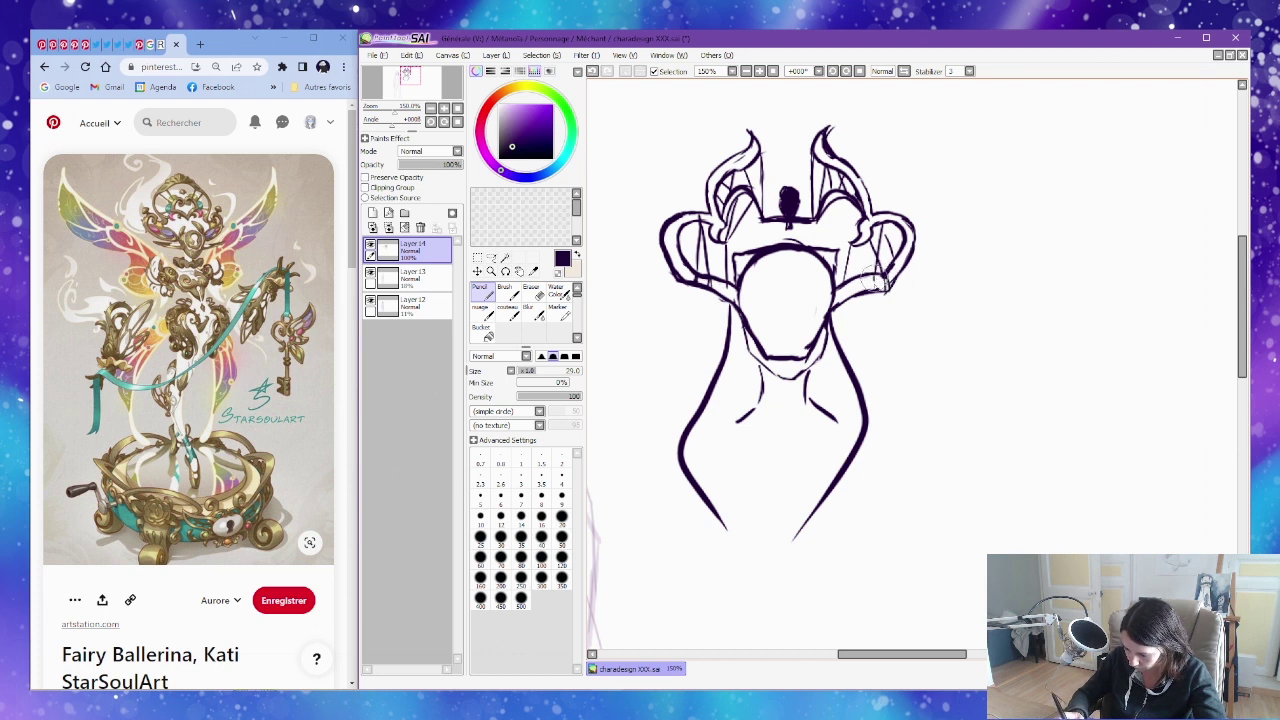
left_click_drag(884, 226, 892, 255)
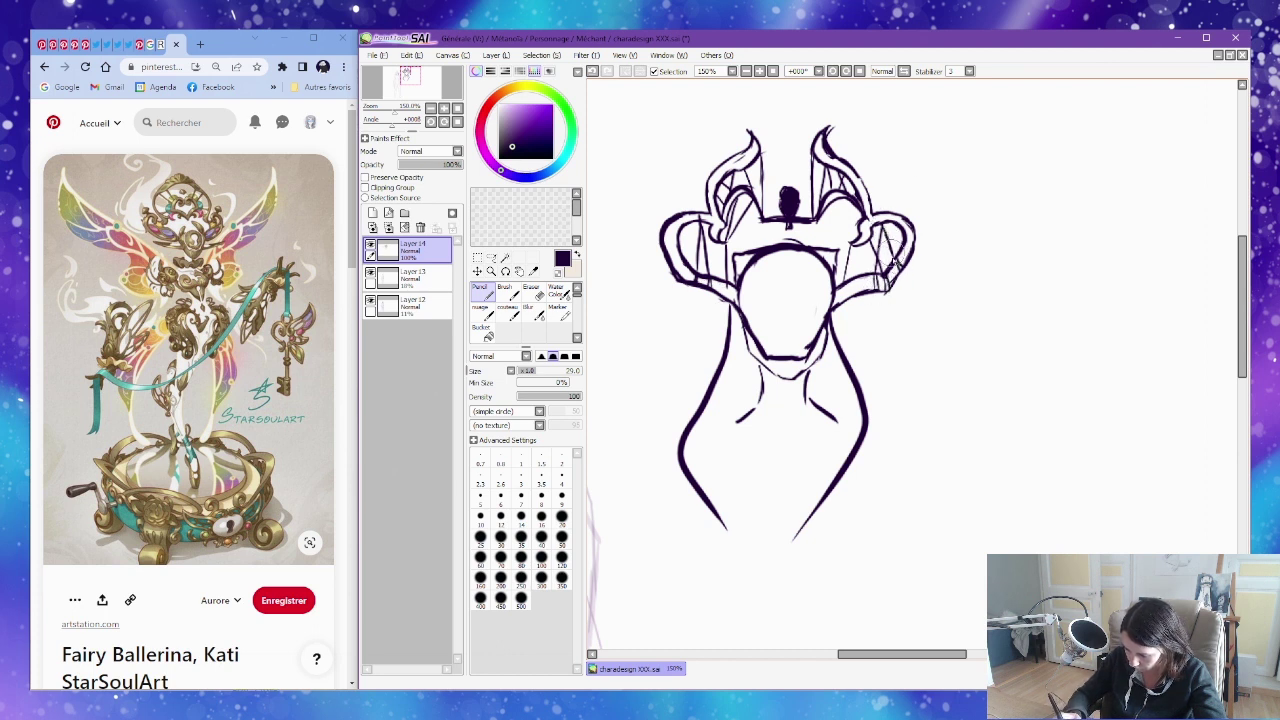
mouse_move(883, 211)
left_mouse_down()
mouse_move(885, 230)
mouse_move(855, 247)
left_mouse_up()
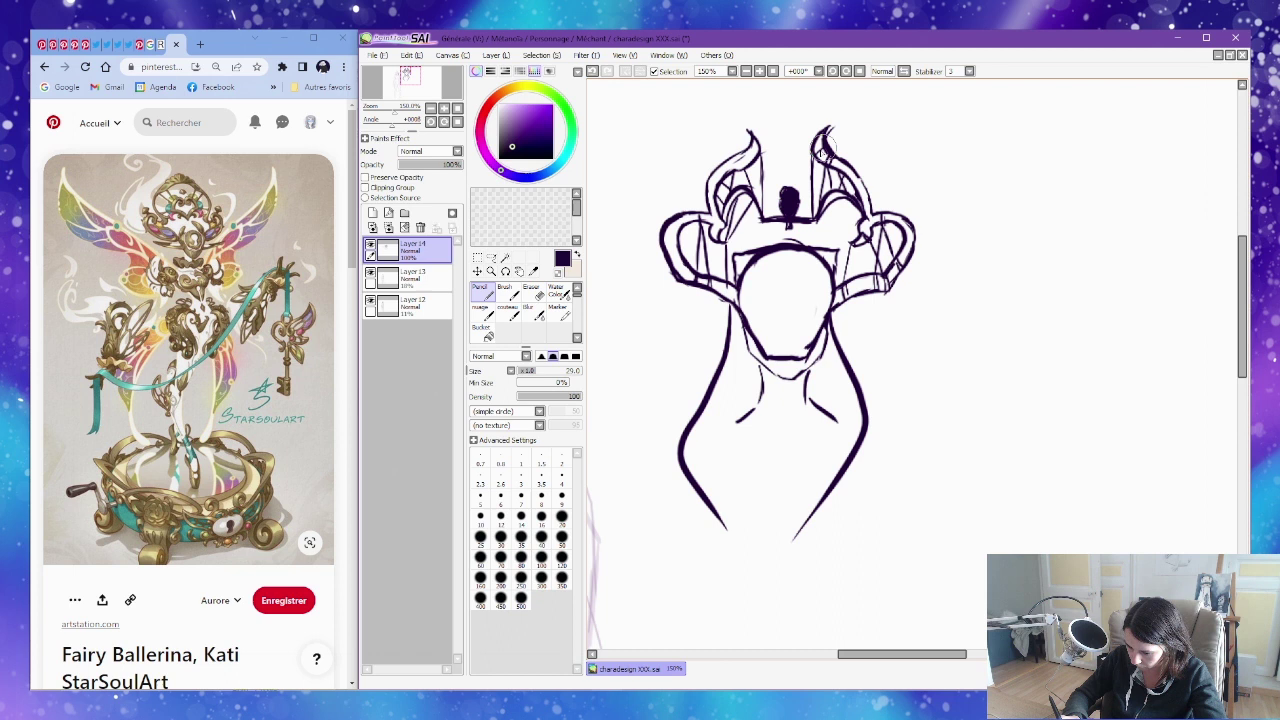
left_click_drag(756, 142, 716, 194)
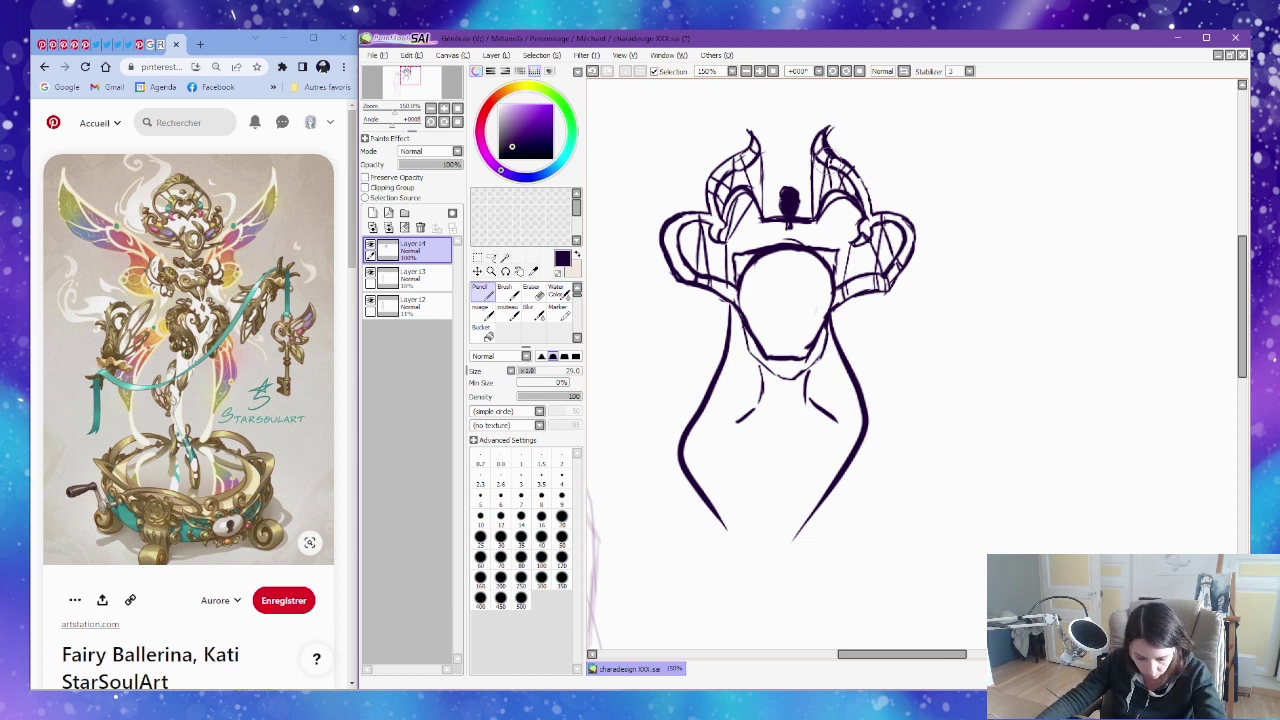
Switch to Pinterest, open the "Aquila, Bismuth Elemental Guardian" pin from the similar pins, and browse its related character references.
scroll(244, 469, "down", 9)
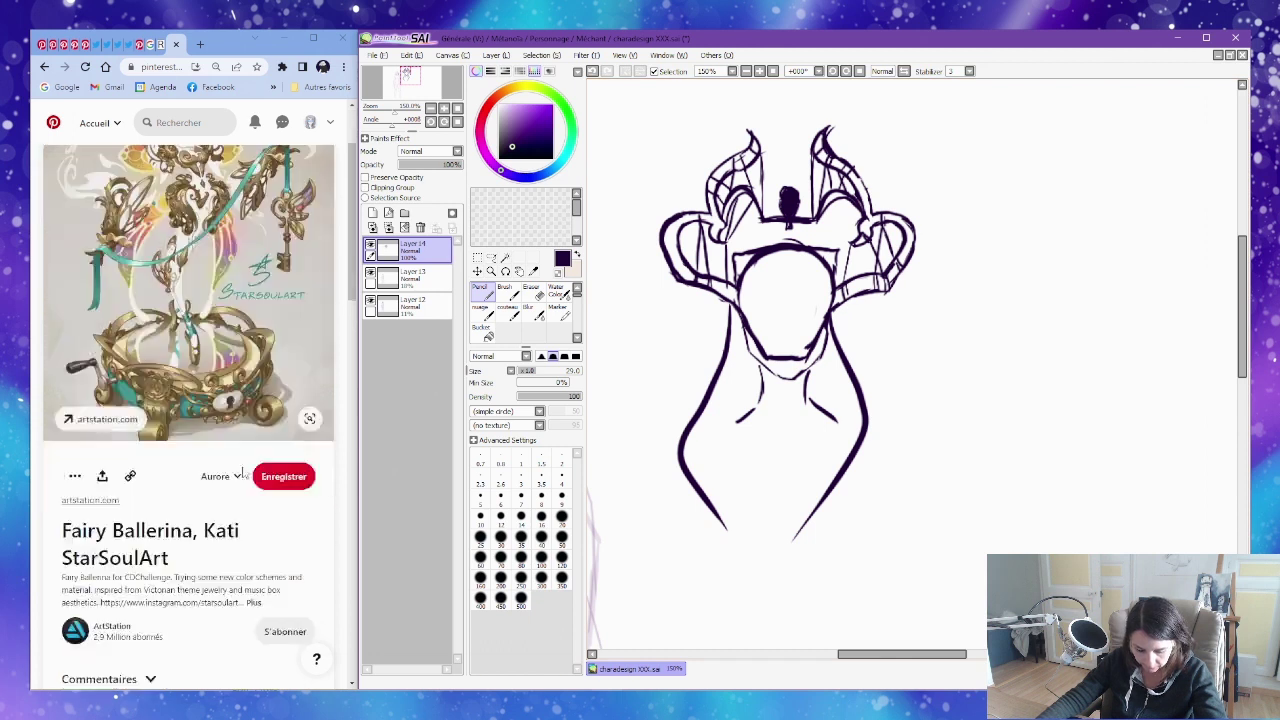
scroll(287, 341, "down", 2)
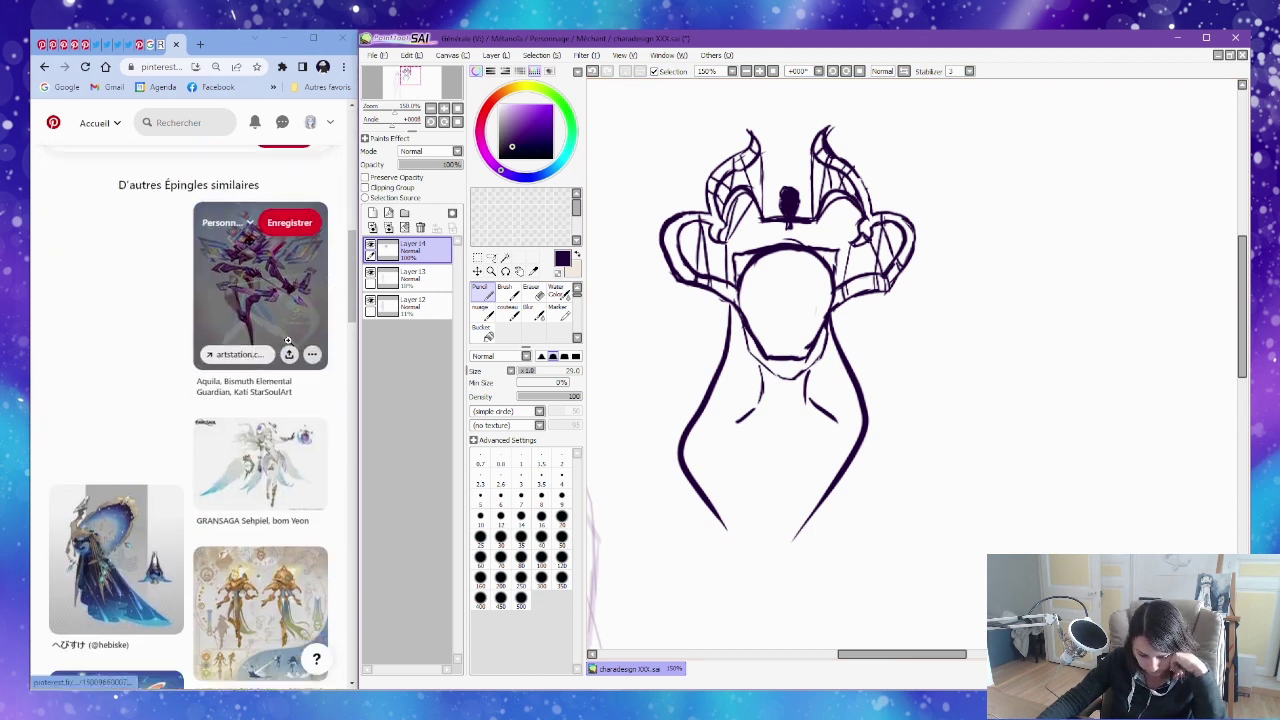
scroll(287, 341, "up", 10)
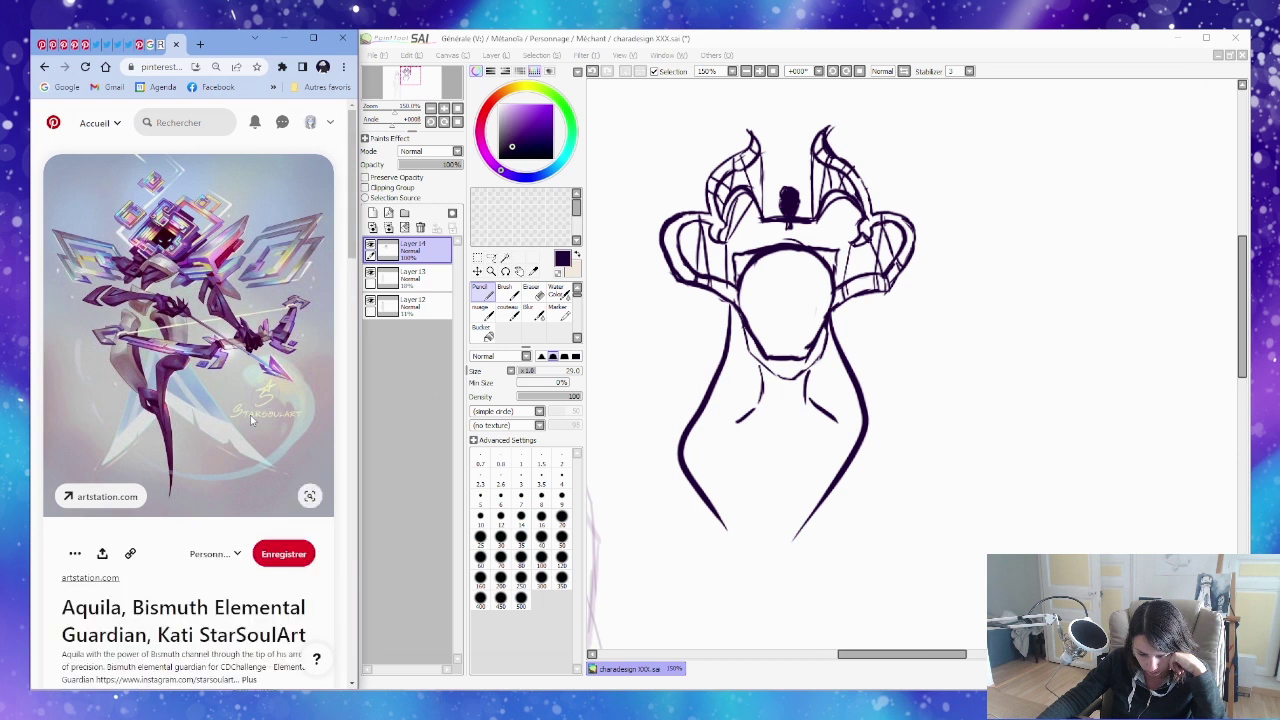
scroll(250, 415, "down", 4)
scroll(250, 415, "down", 3)
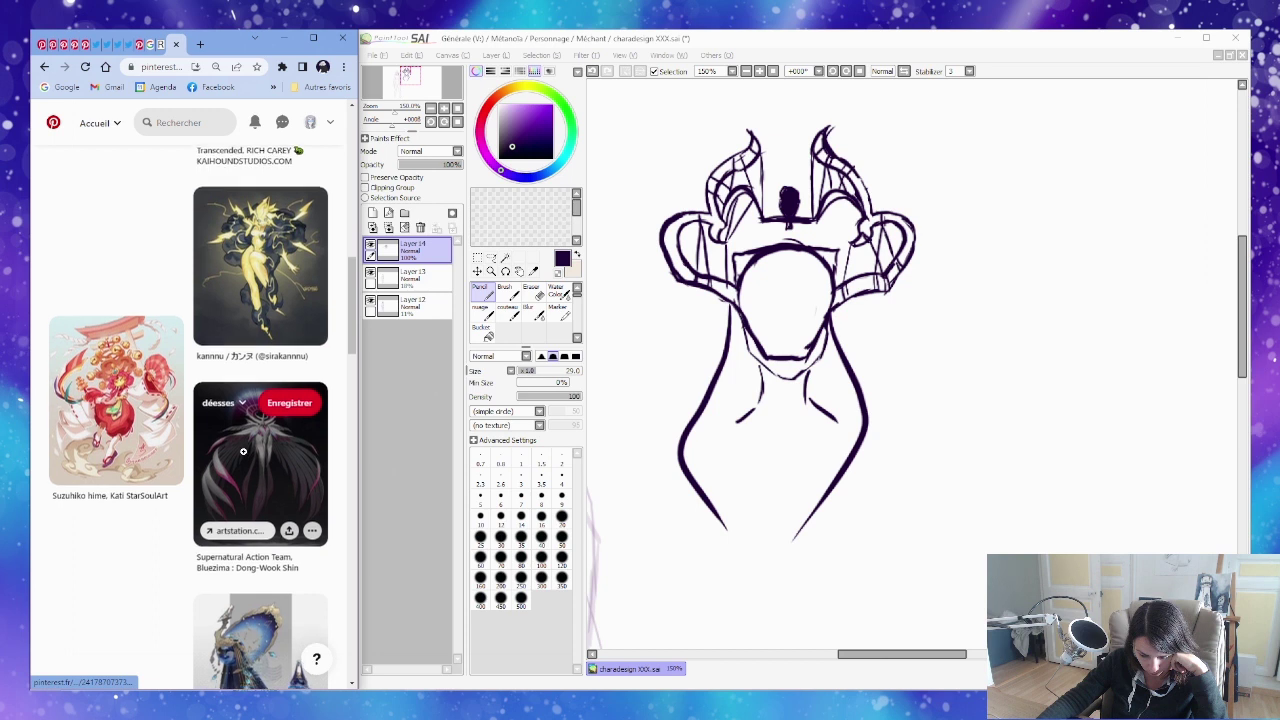
scroll(243, 451, "down", 5)
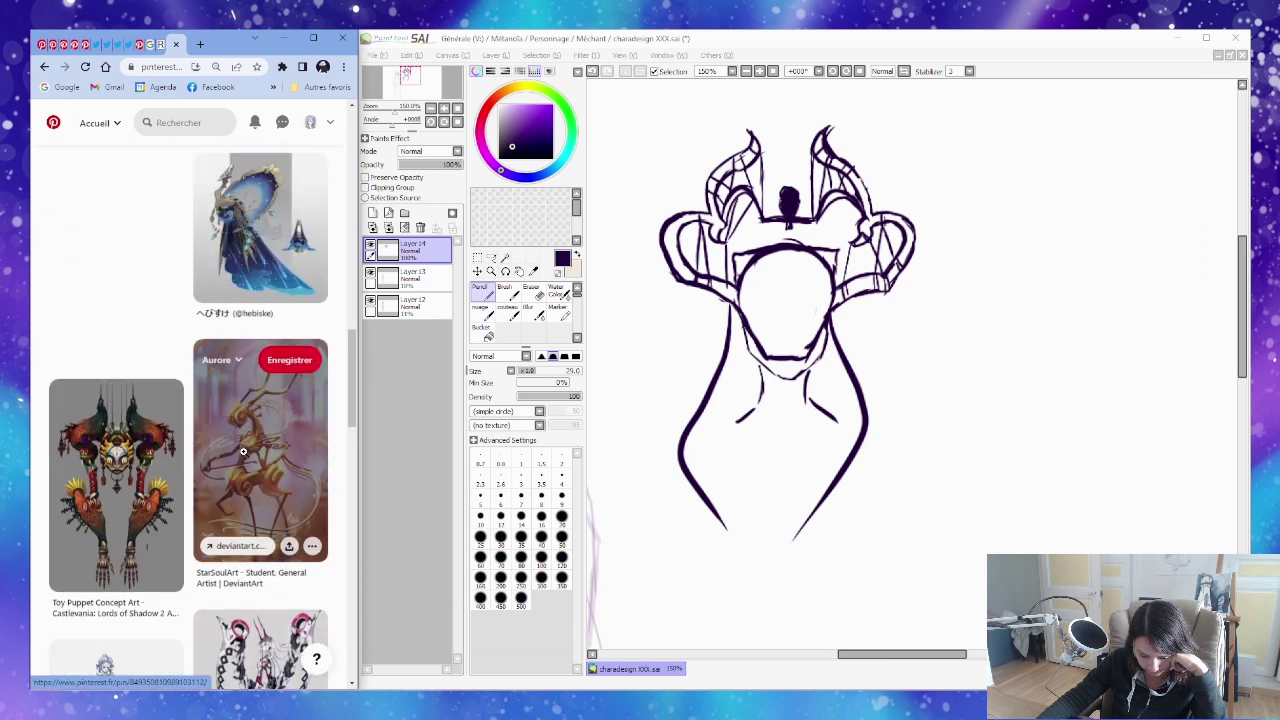
Return to PaintTool SAI and draw a thin thread hanging from the right side horn, ending in a small ring.
left_click(911, 283)
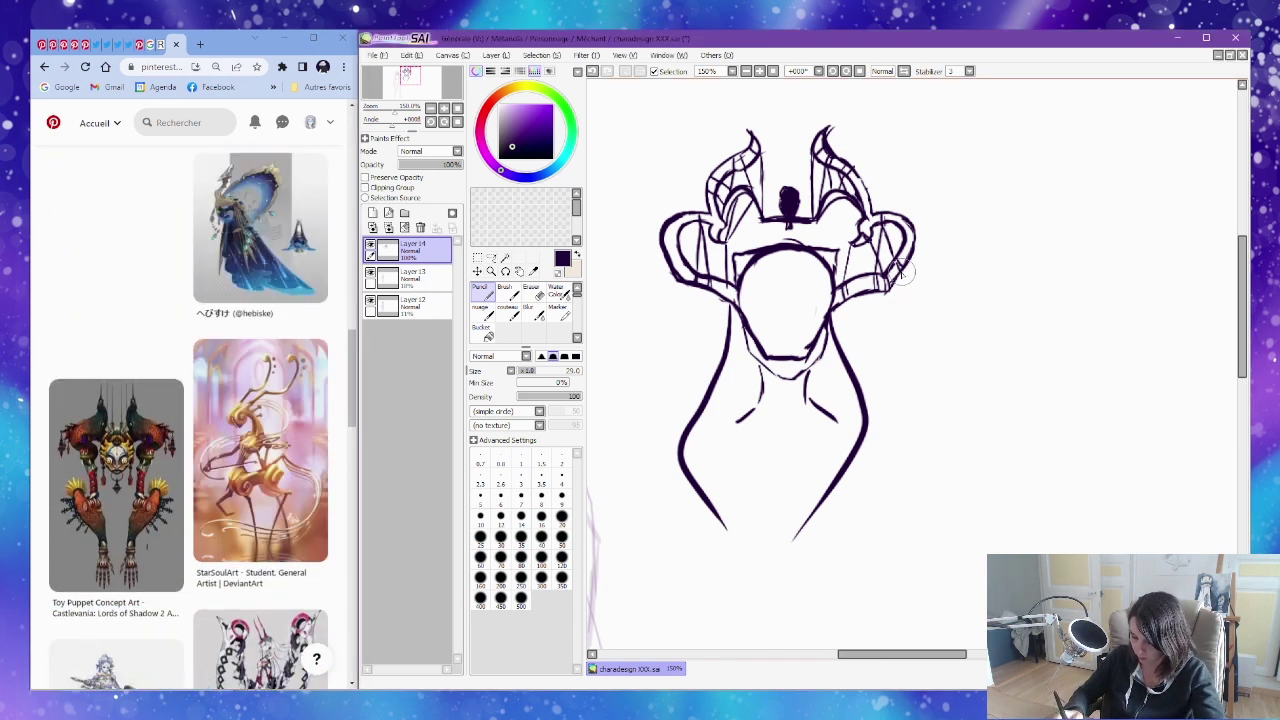
mouse_move(898, 282)
left_mouse_down()
mouse_move(896, 344)
mouse_move(907, 270)
mouse_move(901, 343)
left_mouse_up()
key("e")
key("n")
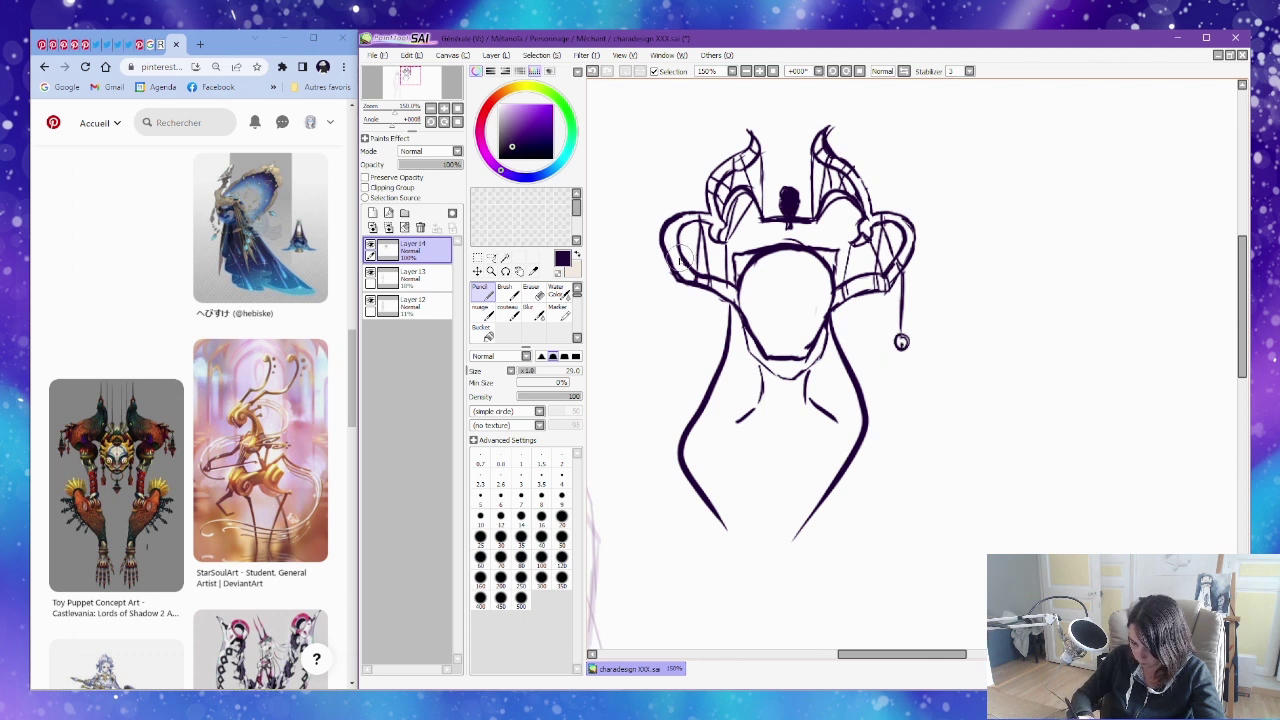
Hang a small ringed ornament from the left side horn and another on a short thread inside the right upper horn.
left_click_drag(696, 283, 696, 311)
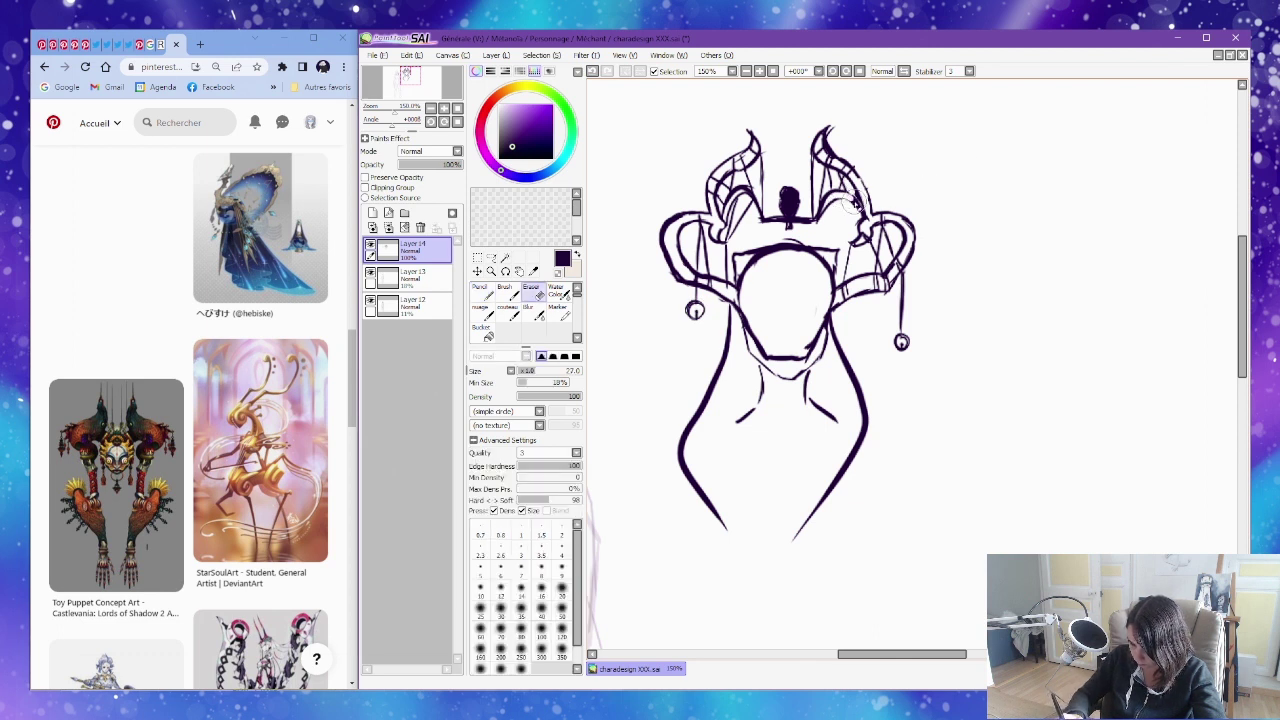
left_click_drag(844, 200, 866, 222)
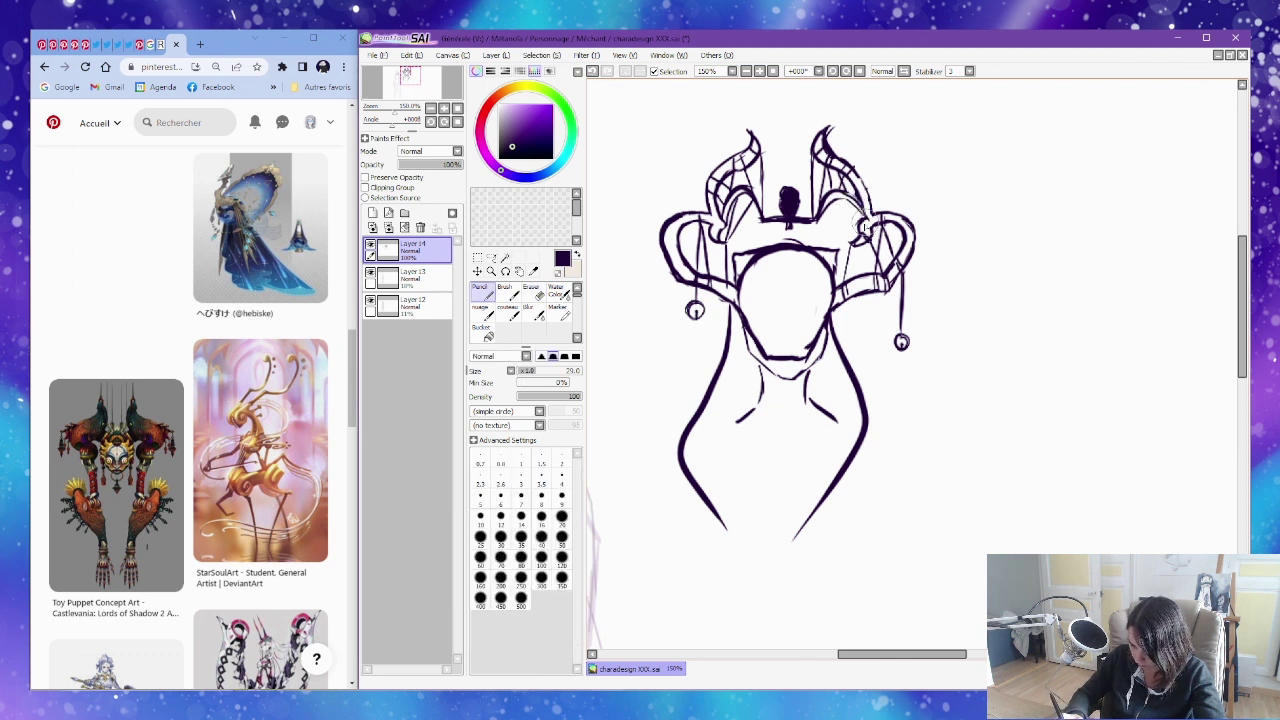
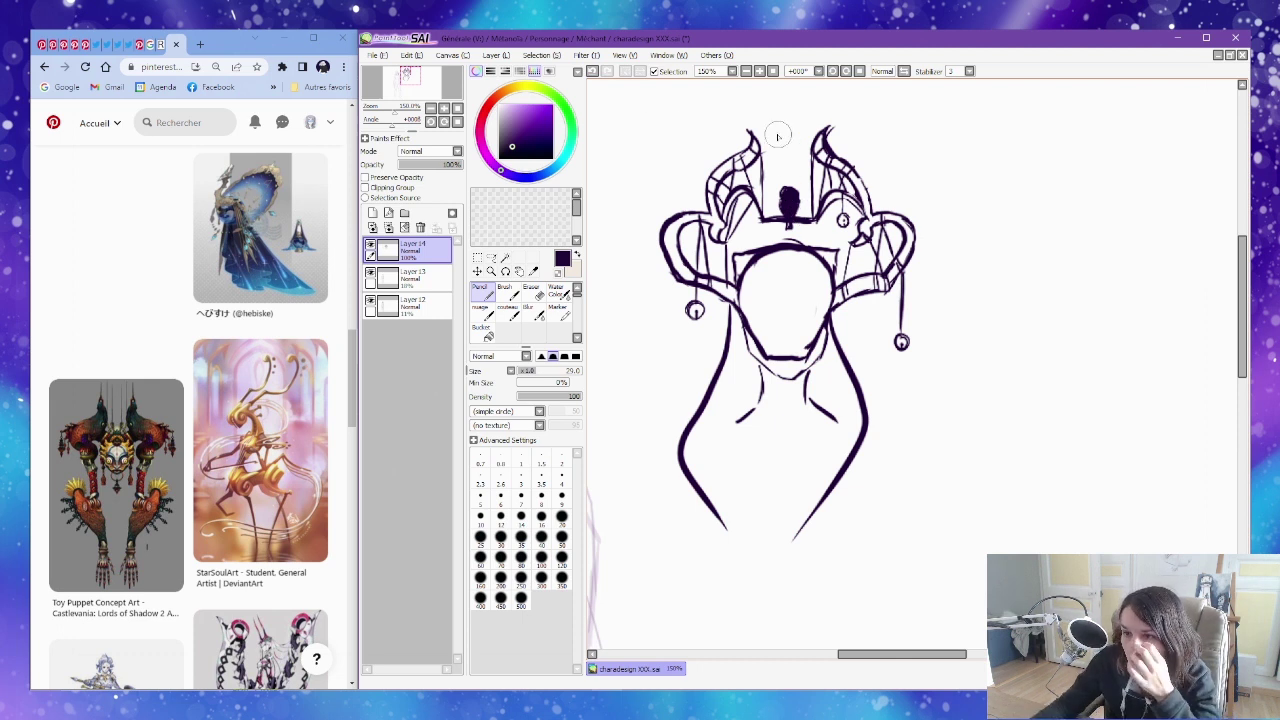
Switch to Pinterest, browse further through the related character references and open the "Misc Character Designs 2" pin.
scroll(318, 406, "down", 2)
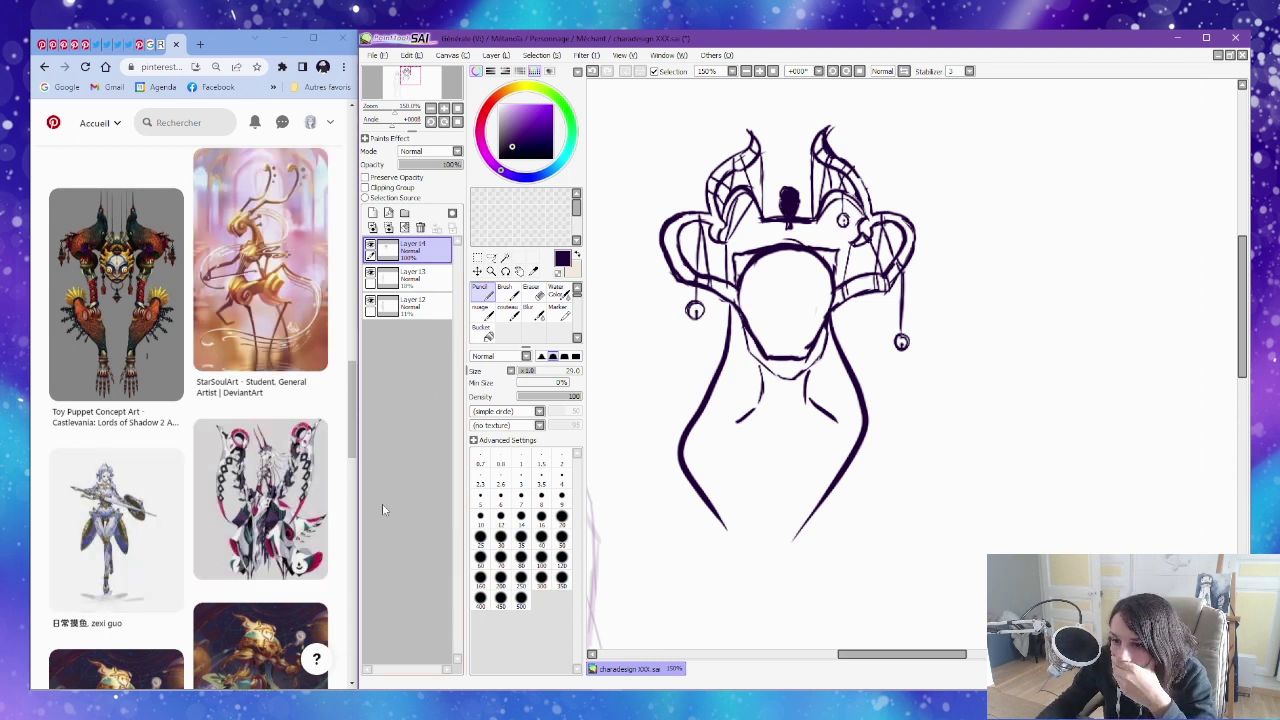
scroll(314, 498, "down", 3)
scroll(314, 498, "down", 3)
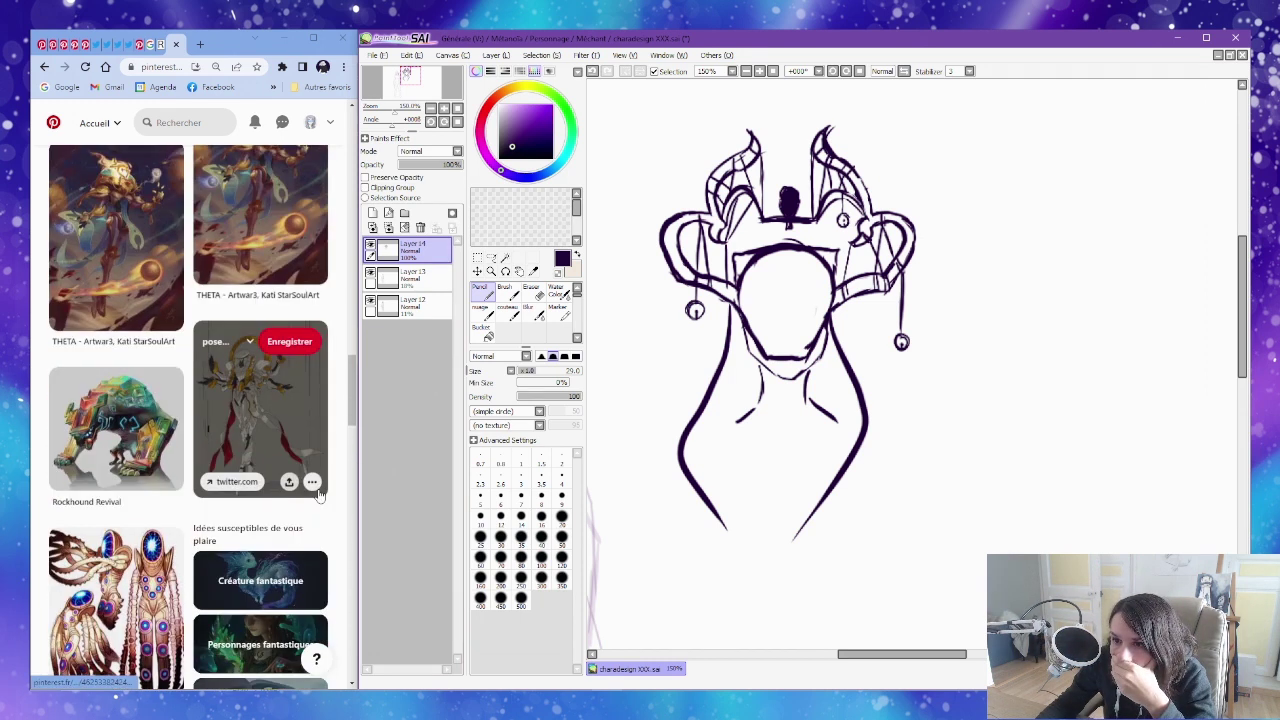
scroll(314, 405, "down", 5)
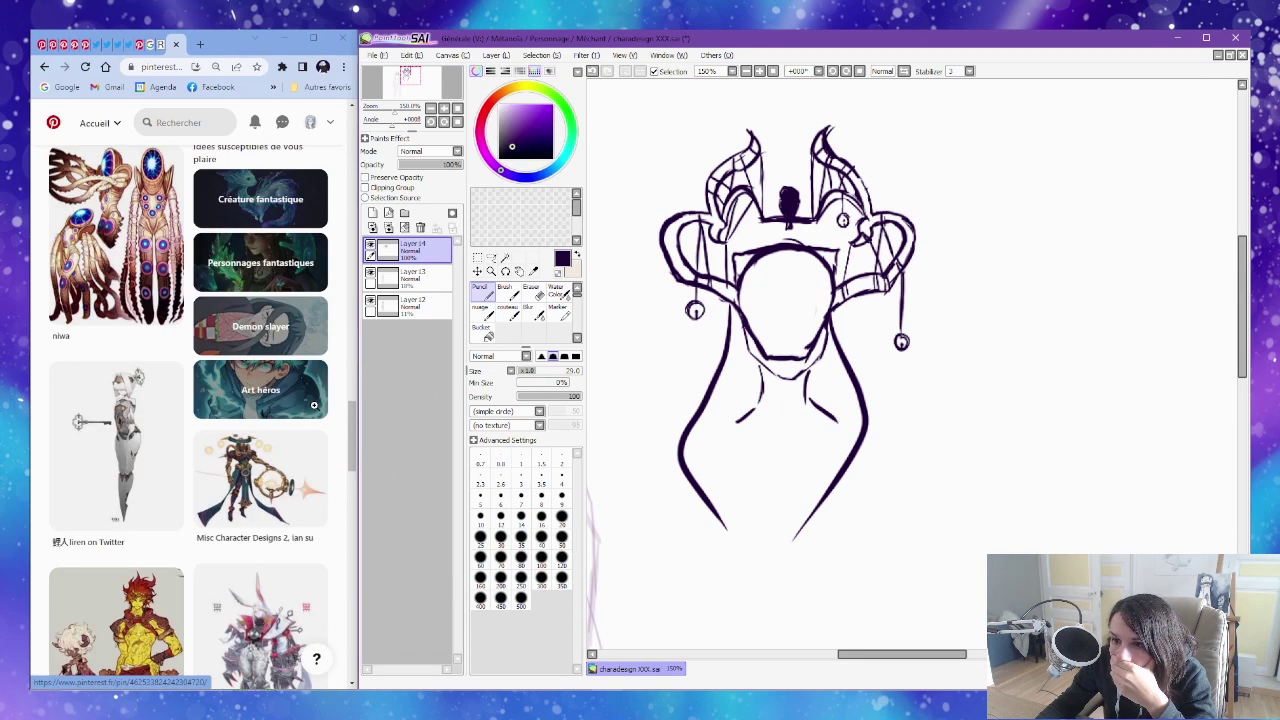
scroll(314, 405, "down", 2)
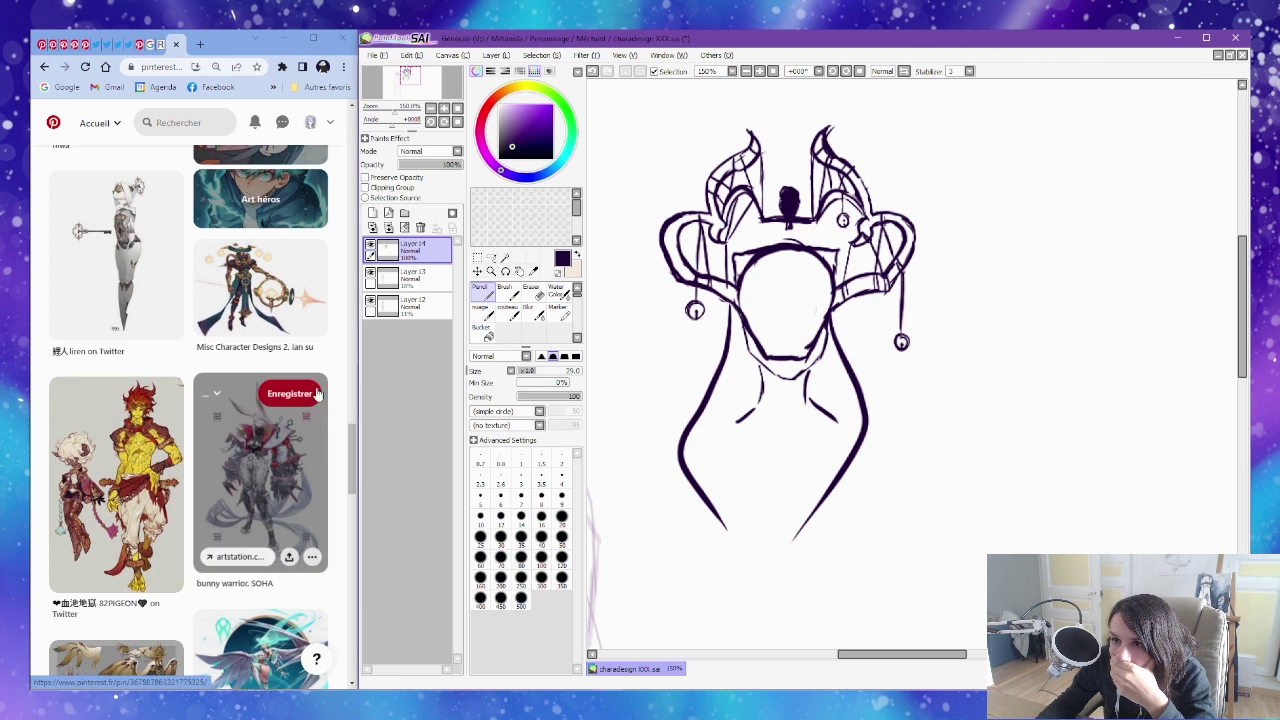
left_click(239, 302)
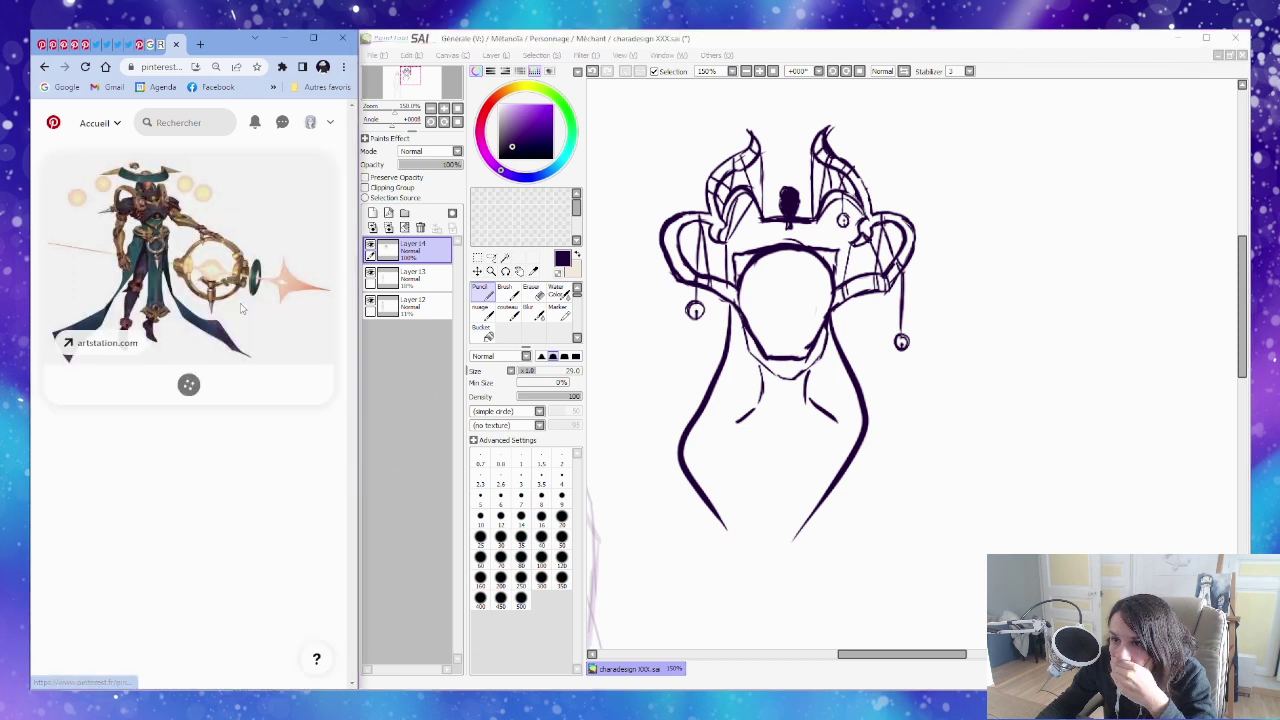
Close the character pin, the La Redoute bird feeder page and the neighbouring tab, going back to the winged figure pin.
left_click(176, 45)
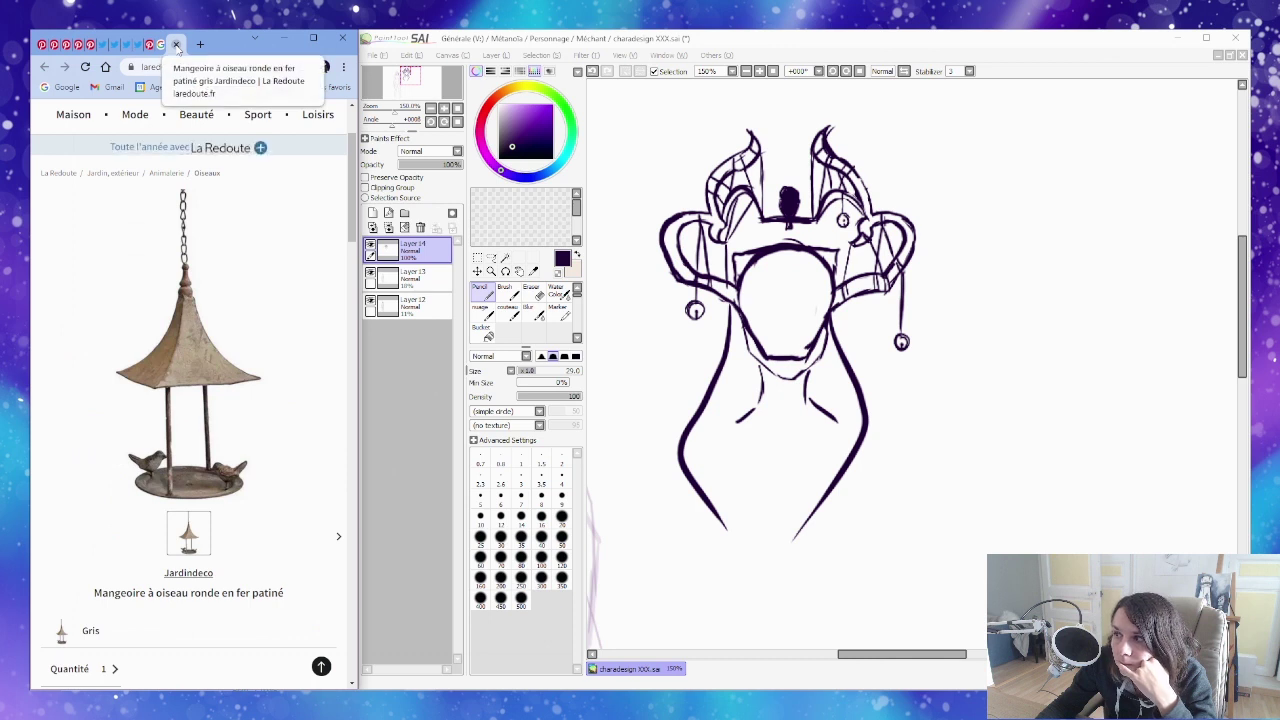
left_click(176, 45)
left_click(176, 45)
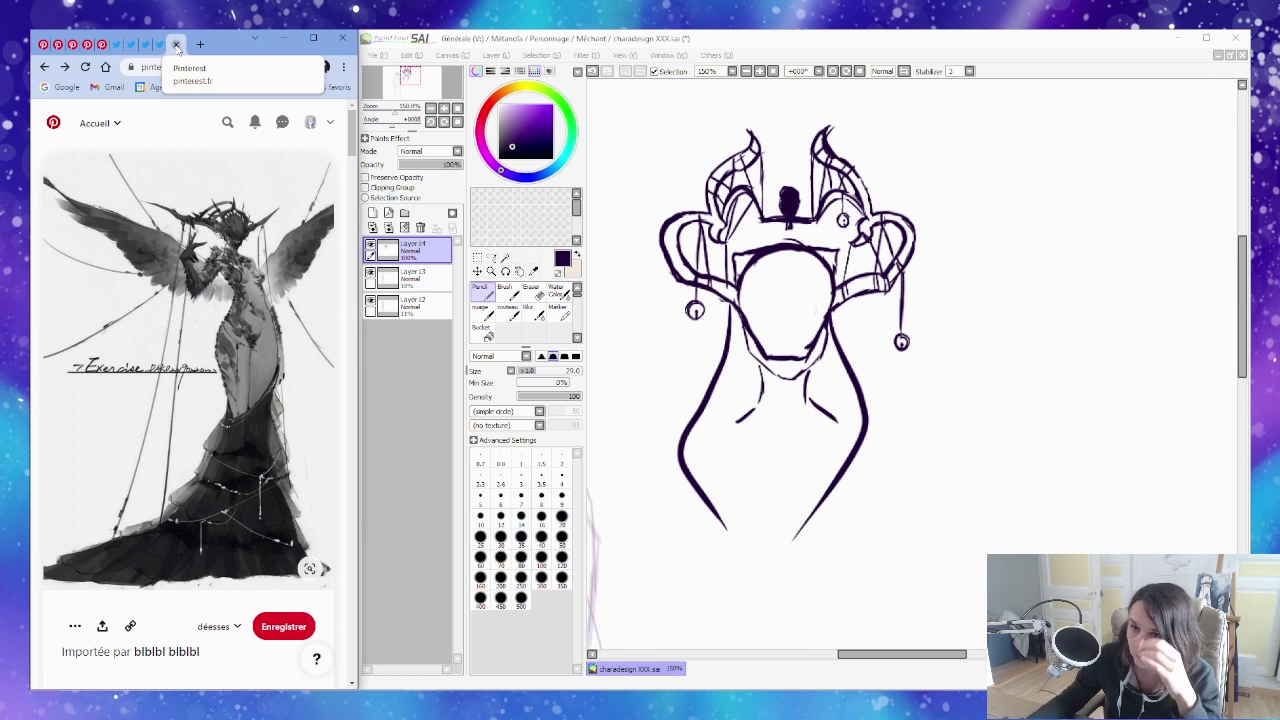
Return to PaintTool SAI and draw a toothed mouth, a pointed chin and small spikes on both sides of the jaw.
left_click(514, 404)
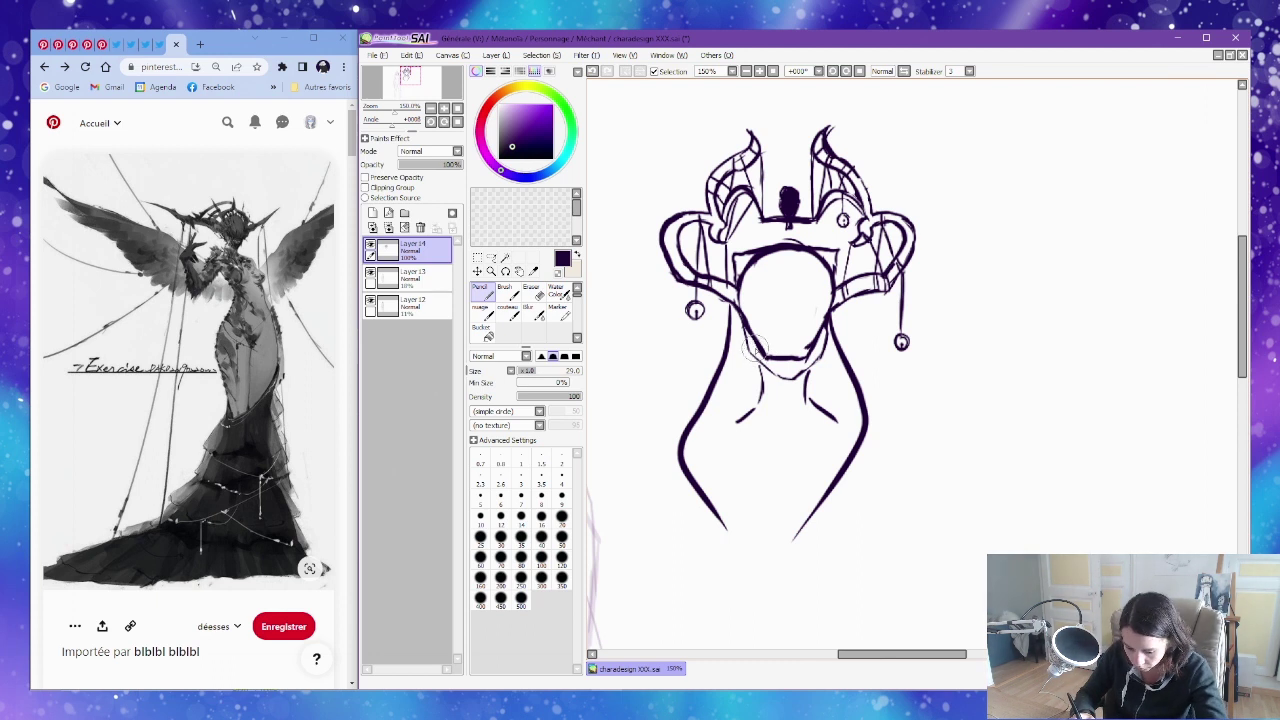
mouse_move(747, 347)
left_mouse_down()
mouse_move(822, 363)
mouse_move(787, 385)
mouse_move(824, 360)
mouse_move(789, 374)
left_mouse_up()
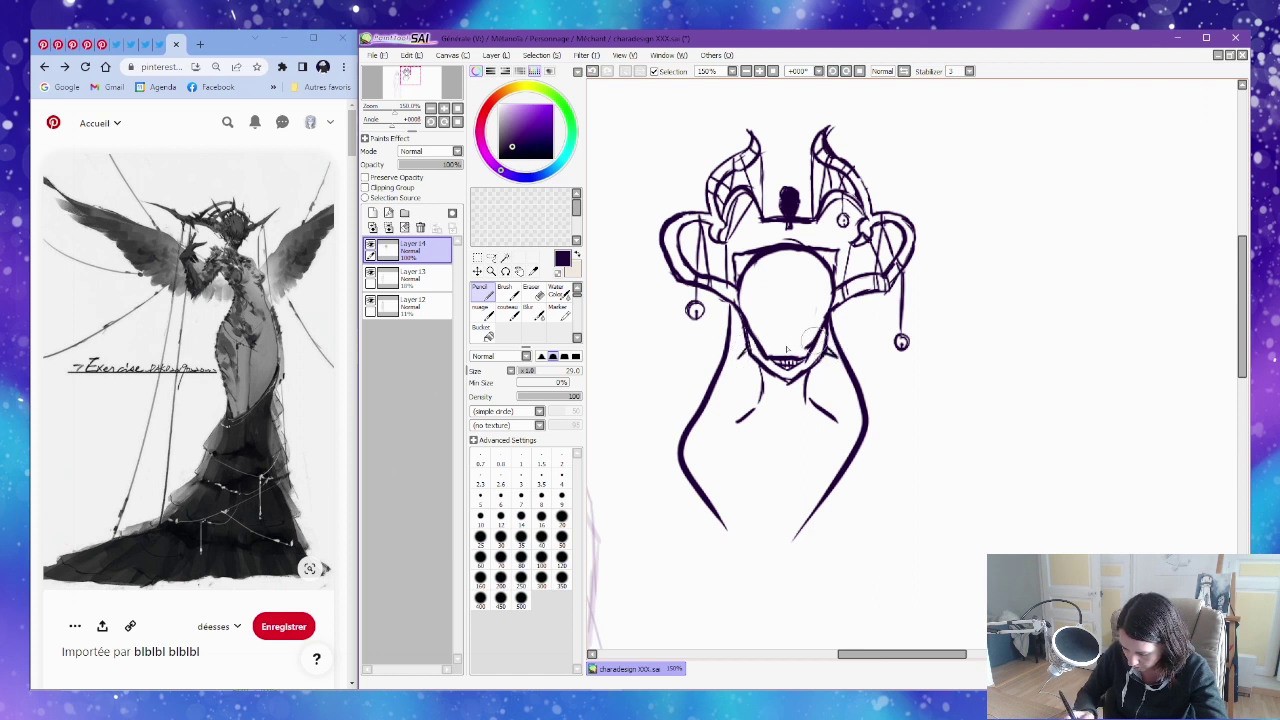
left_click_drag(733, 368, 749, 349)
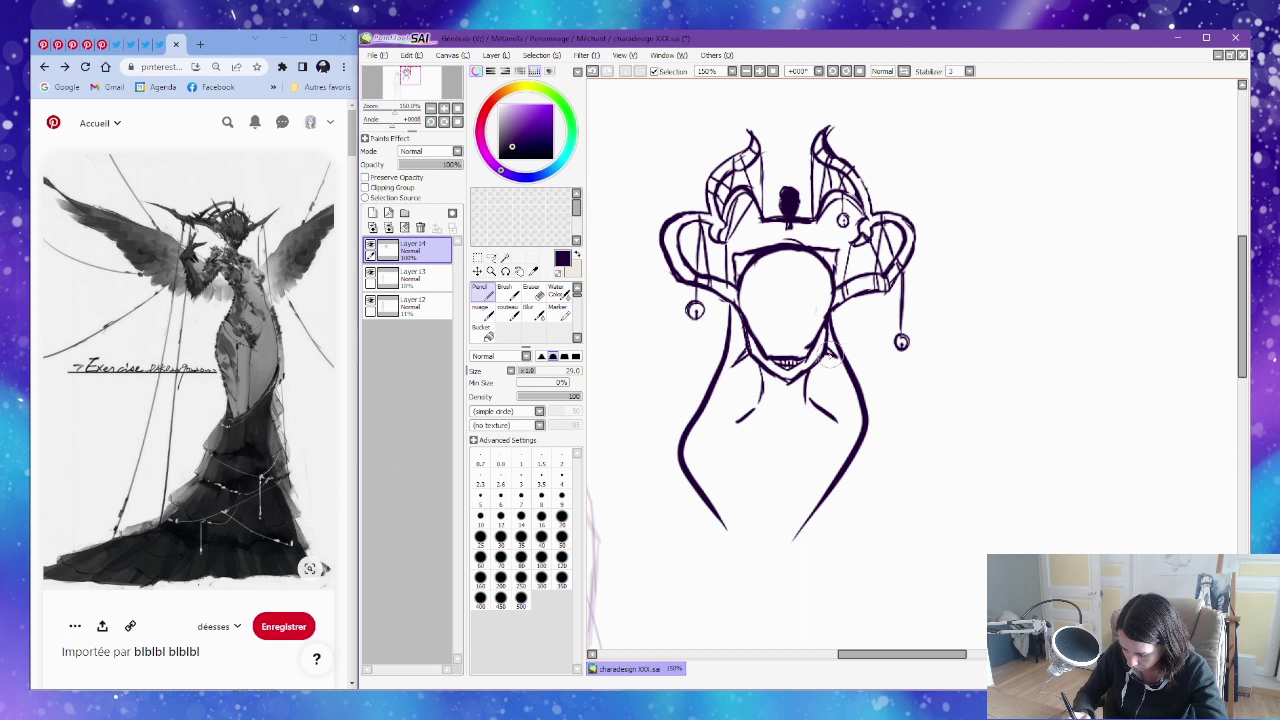
Draw two thin vertical lines down the middle of the mask, running from its upper edge towards the mouth.
left_click_drag(868, 323, 848, 320)
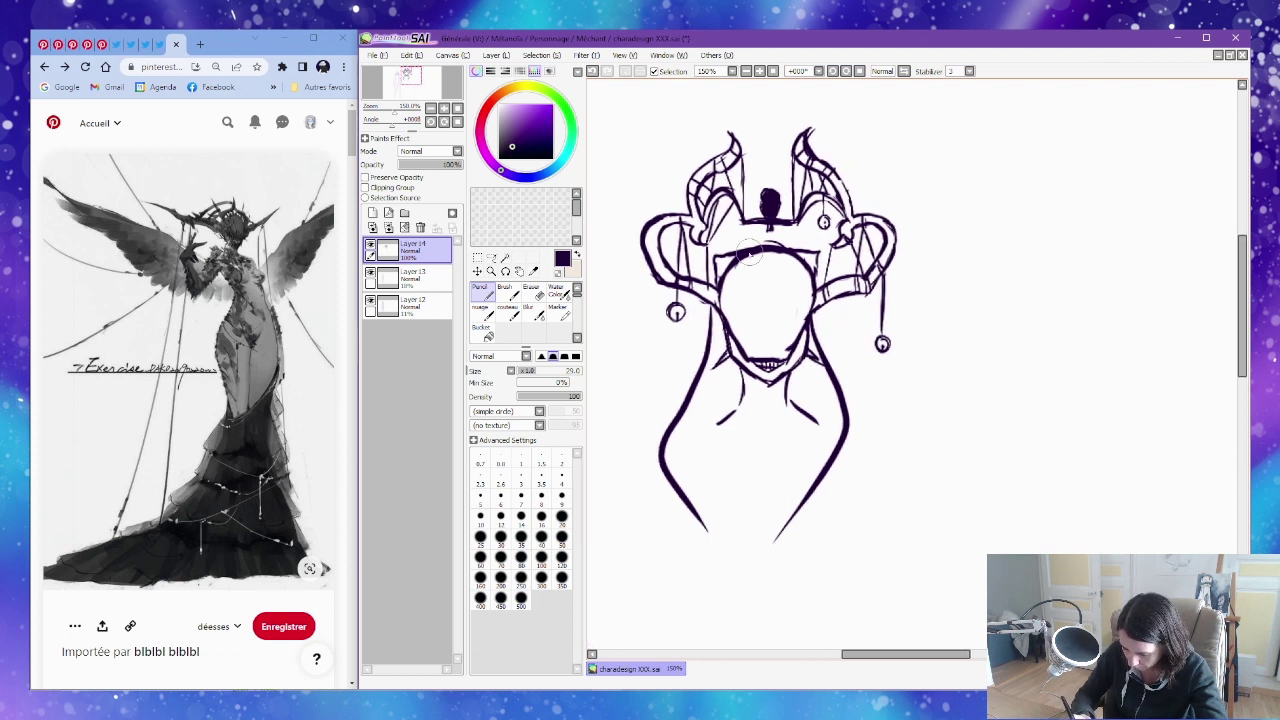
left_click_drag(757, 352, 757, 303)
mouse_move(784, 262)
left_mouse_down()
mouse_move(780, 336)
mouse_move(779, 286)
left_mouse_up()
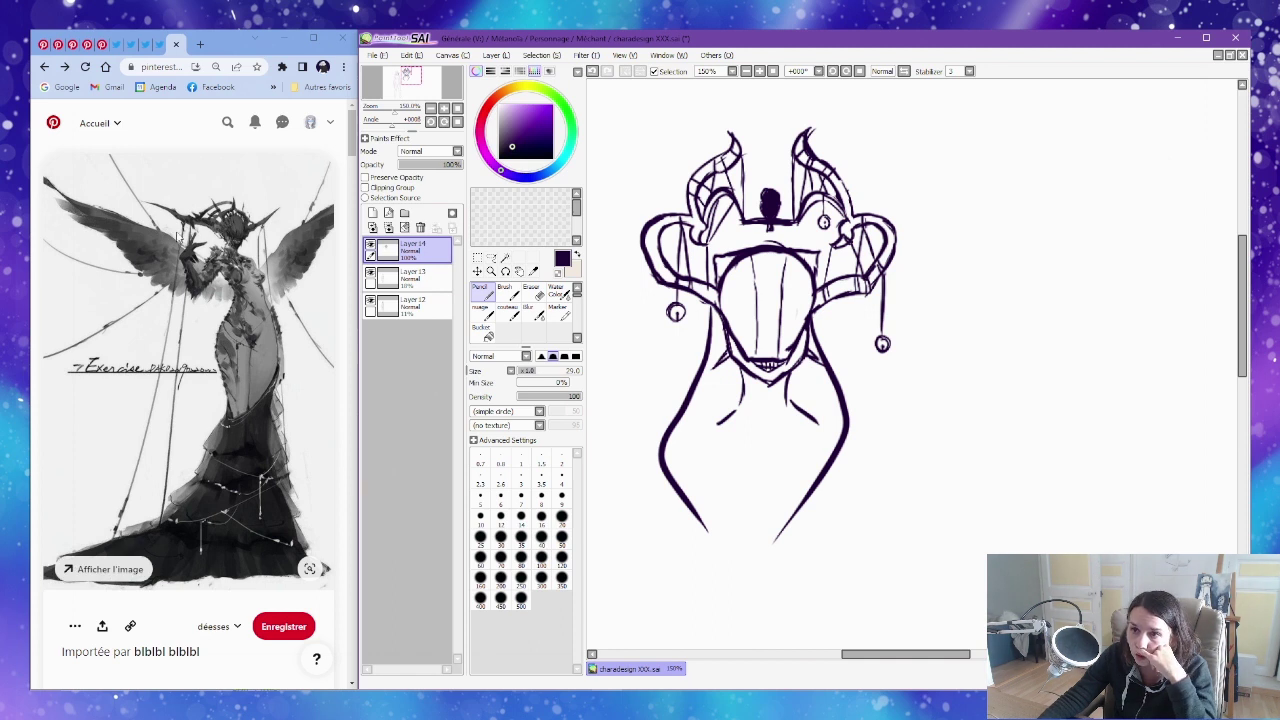
Switch to the browser and review the open references, including "The Elder", "The Lamp Seller" and the "Guardian, Vezonia Lithium" pin.
left_click(152, 46)
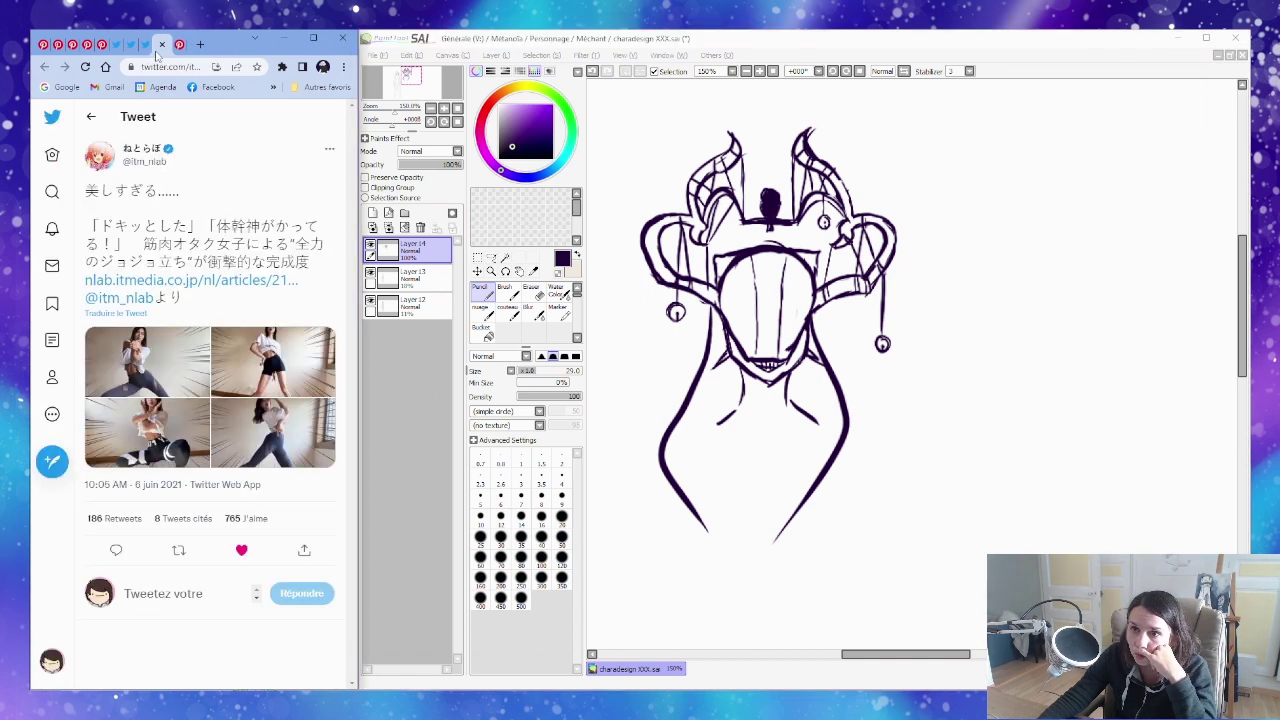
left_click(88, 46)
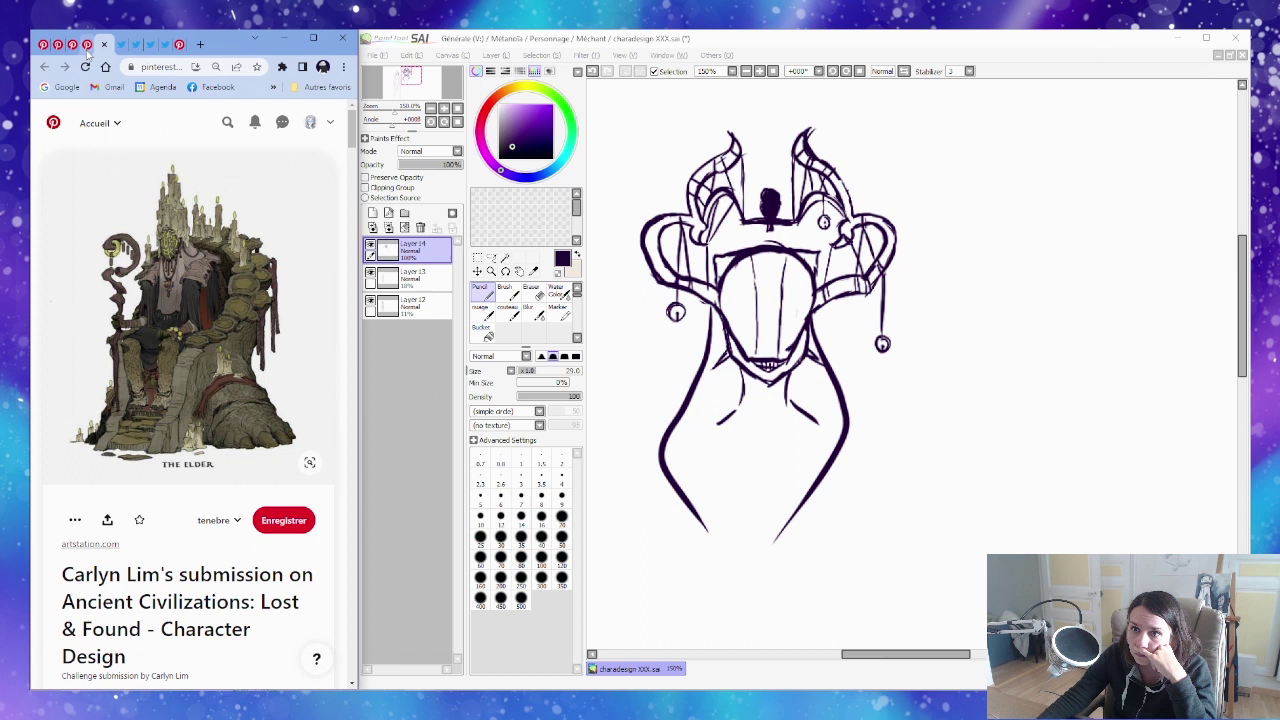
left_click(88, 48)
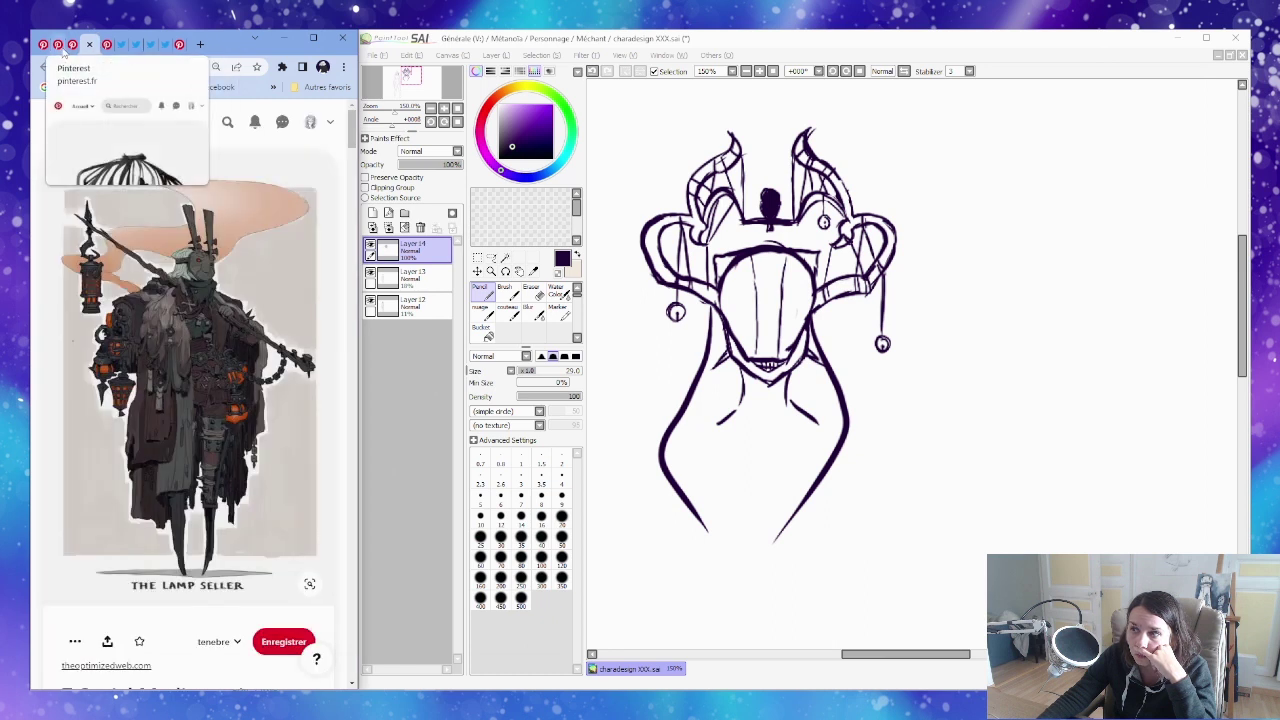
left_click(58, 45)
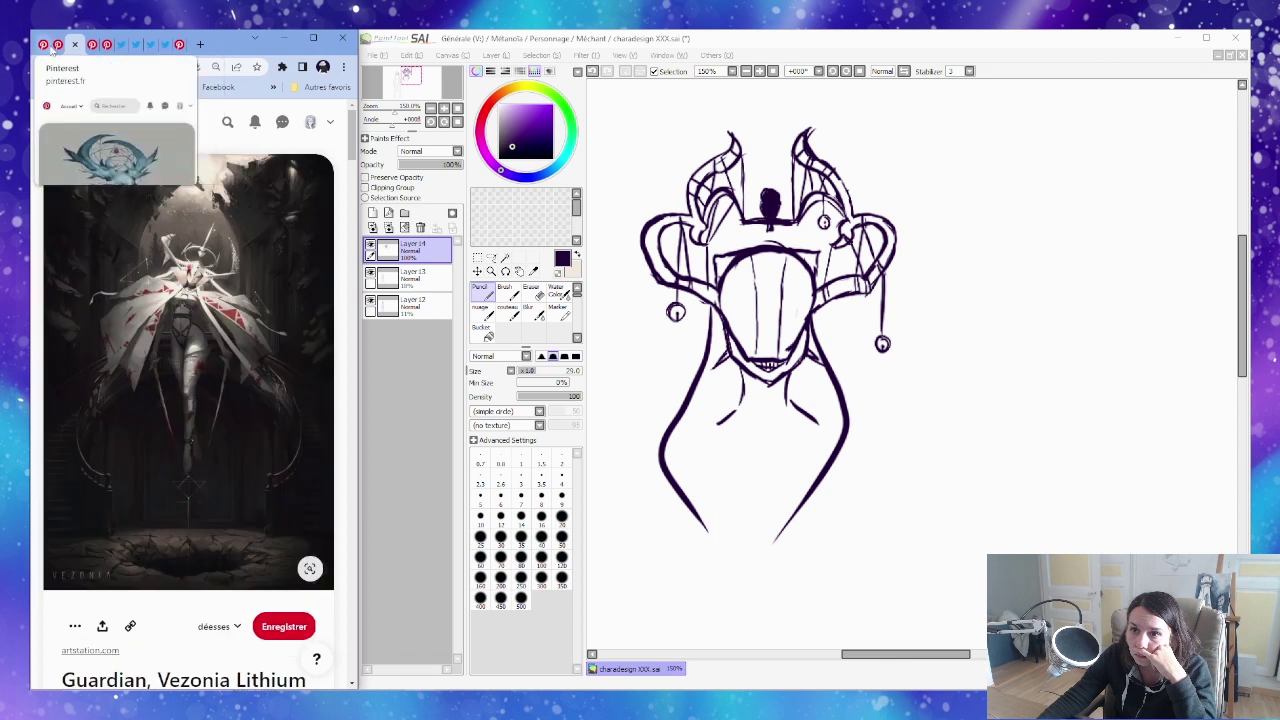
Return to PaintTool SAI and erase the long curved lines running down both sides of the neck.
left_click(712, 392)
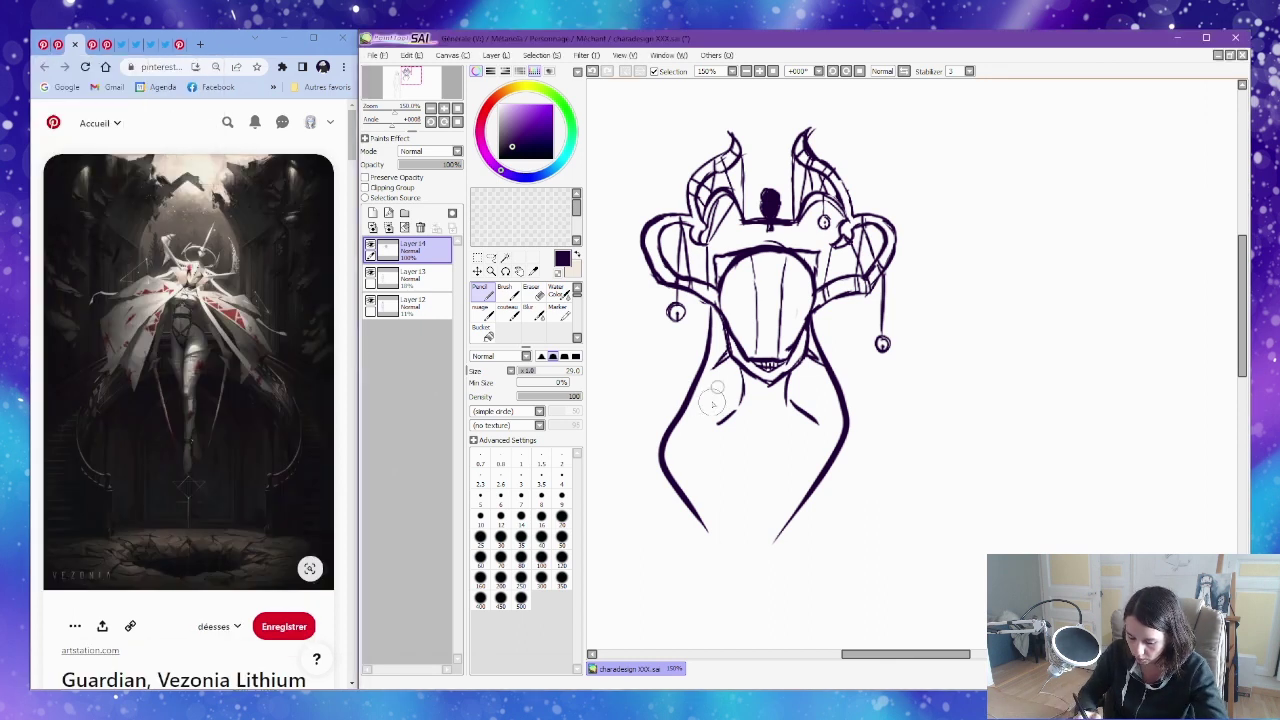
key("e")
mouse_move(692, 372)
left_mouse_down()
mouse_move(664, 466)
mouse_move(667, 516)
mouse_move(688, 361)
mouse_move(696, 389)
mouse_move(709, 314)
mouse_move(649, 451)
mouse_move(706, 530)
left_mouse_up()
mouse_move(818, 331)
left_mouse_down()
mouse_move(832, 366)
mouse_move(829, 471)
left_mouse_up()
key("n")
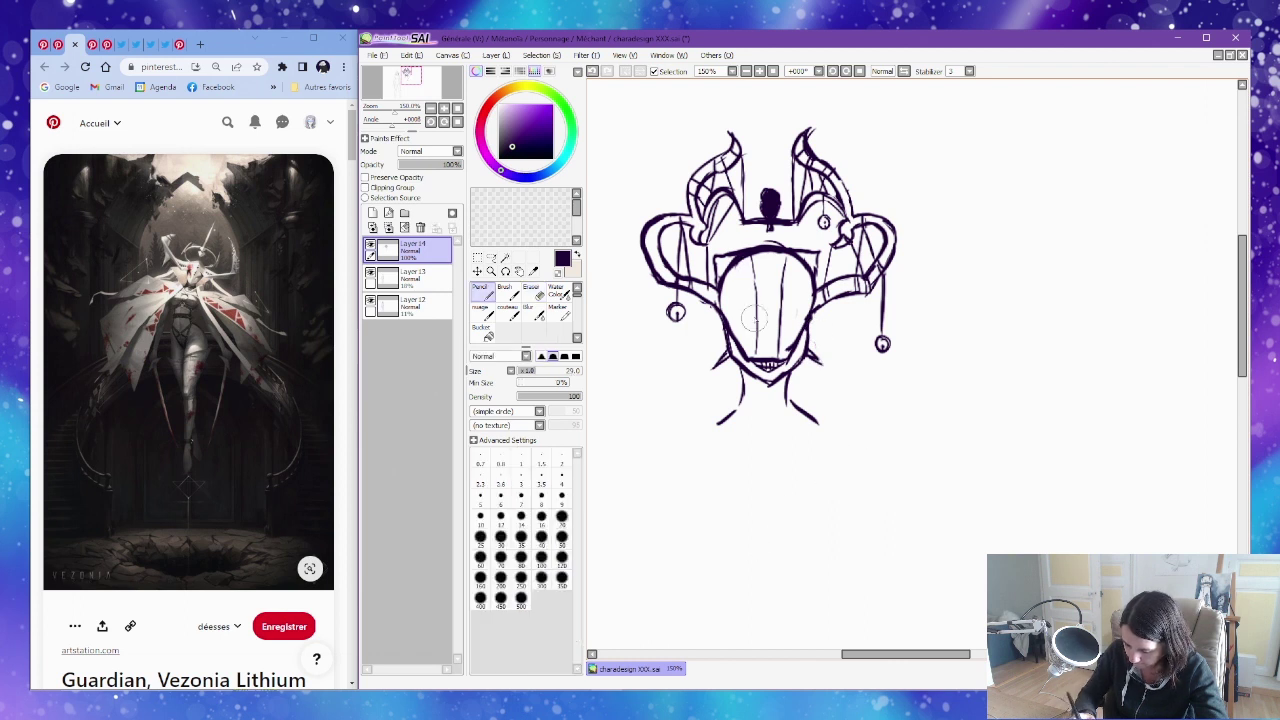
Draw angular collar panels flaring outward from both sides of the jaw and folding back in towards the shoulders.
mouse_move(755, 326)
left_mouse_down()
mouse_move(767, 290)
mouse_move(797, 324)
left_mouse_up()
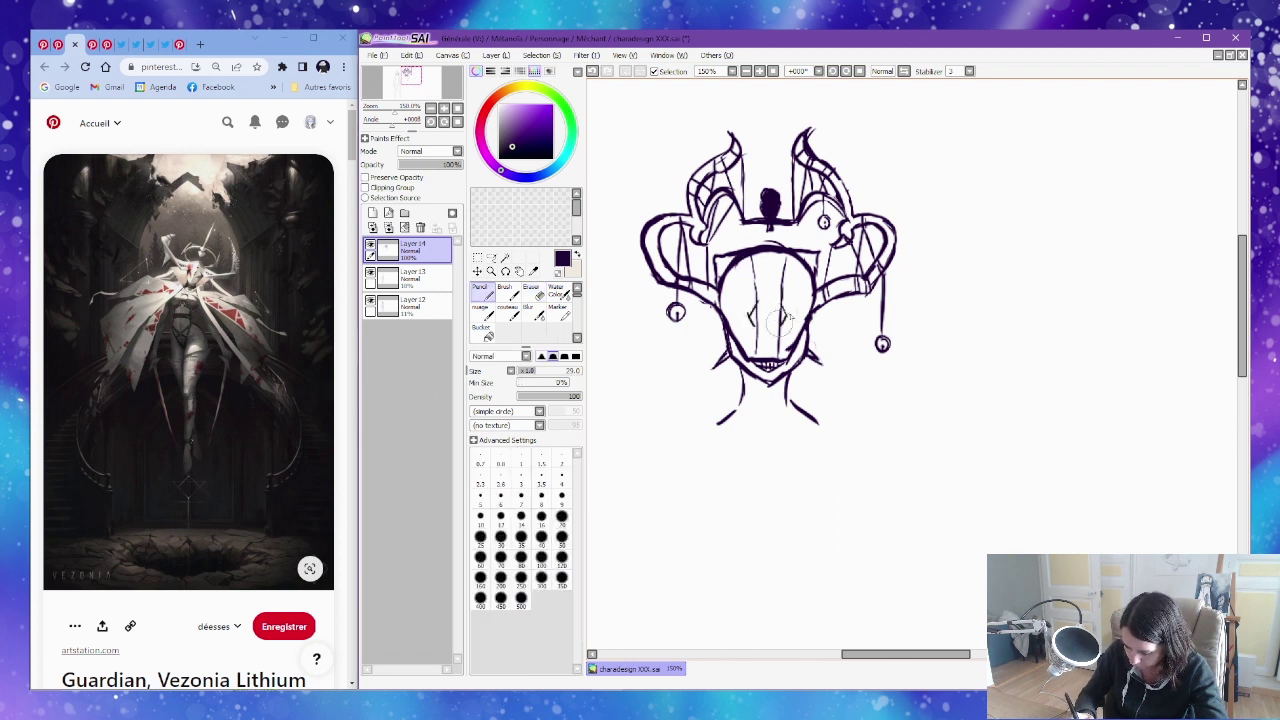
key("ctrl+z")
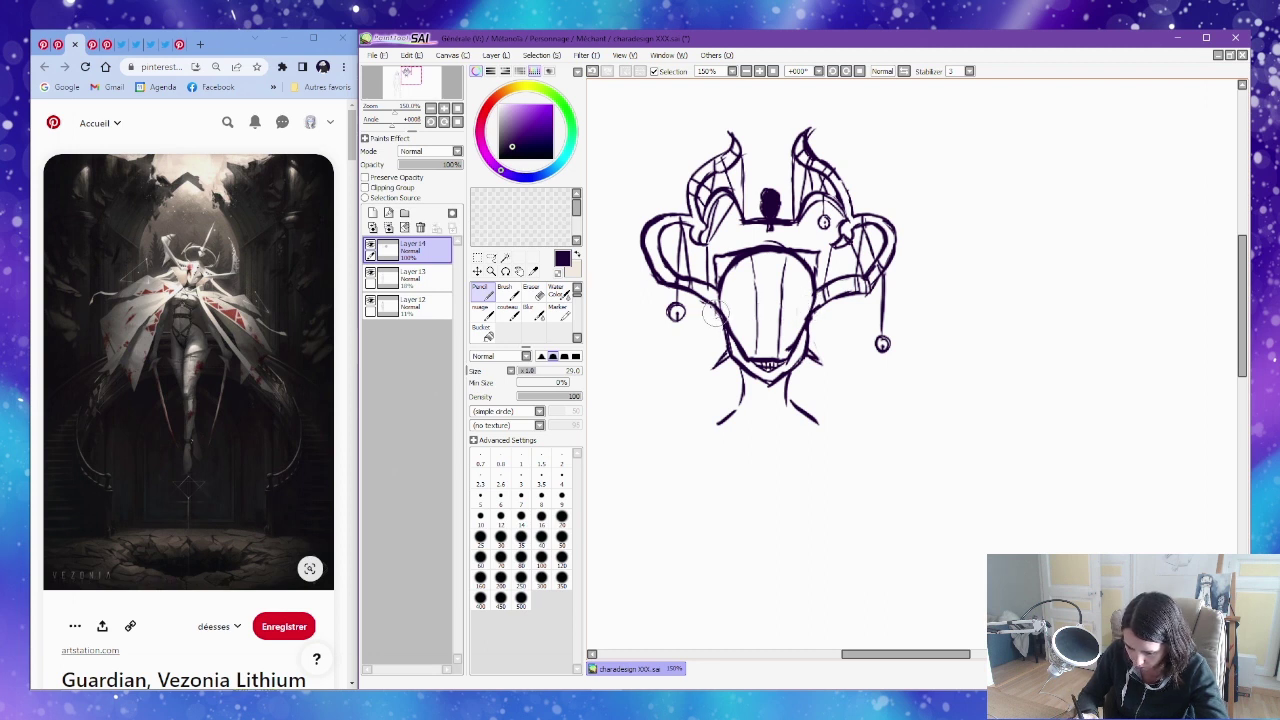
mouse_move(714, 327)
left_mouse_down()
mouse_move(660, 394)
mouse_move(735, 442)
left_mouse_up()
left_click_drag(808, 310, 866, 395)
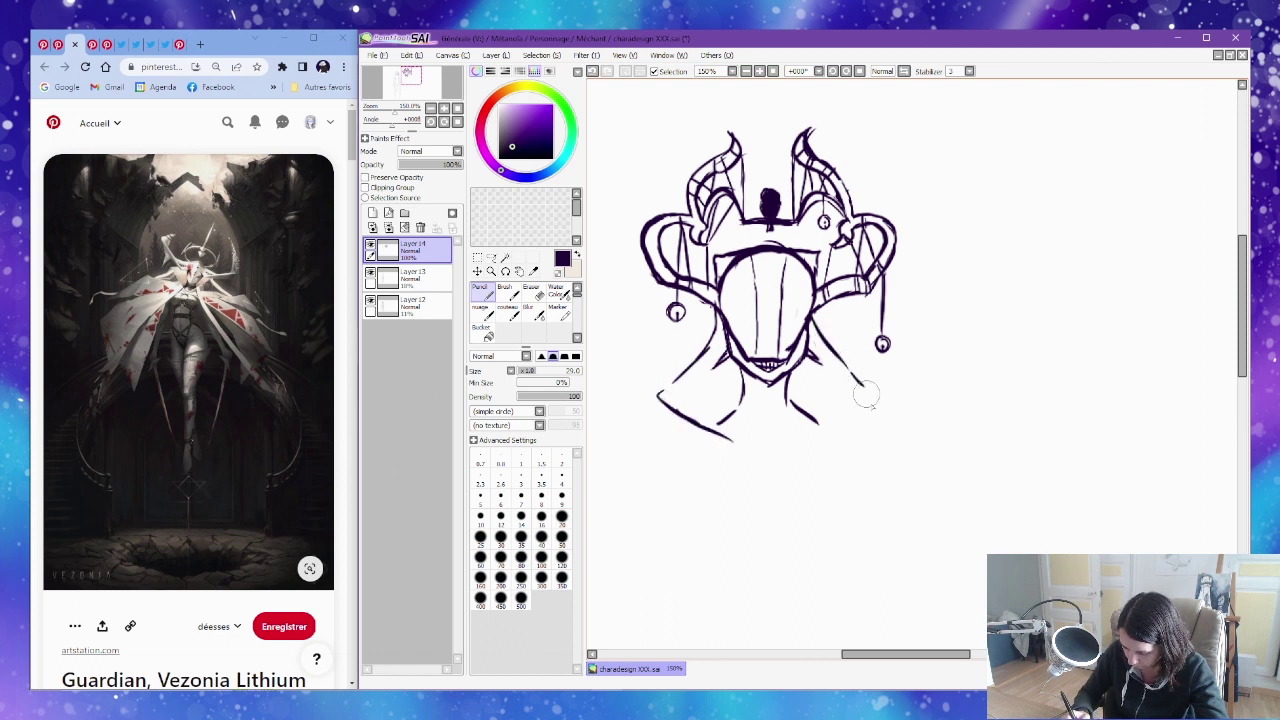
left_click_drag(818, 447, 866, 397)
mouse_move(826, 338)
left_mouse_down()
mouse_move(872, 390)
mouse_move(822, 445)
left_mouse_up()
left_click_drag(815, 312, 835, 336)
left_click_drag(718, 326, 656, 400)
Sketch a rounded profile head outline tapering to a pointed chin, in the empty space to the right of the front view.
mouse_move(1006, 253)
left_mouse_down()
mouse_move(974, 317)
mouse_move(974, 251)
mouse_move(930, 335)
mouse_move(955, 333)
mouse_move(1012, 290)
mouse_move(1003, 362)
mouse_move(925, 330)
left_mouse_up()
left_click_drag(1000, 357, 1013, 283)
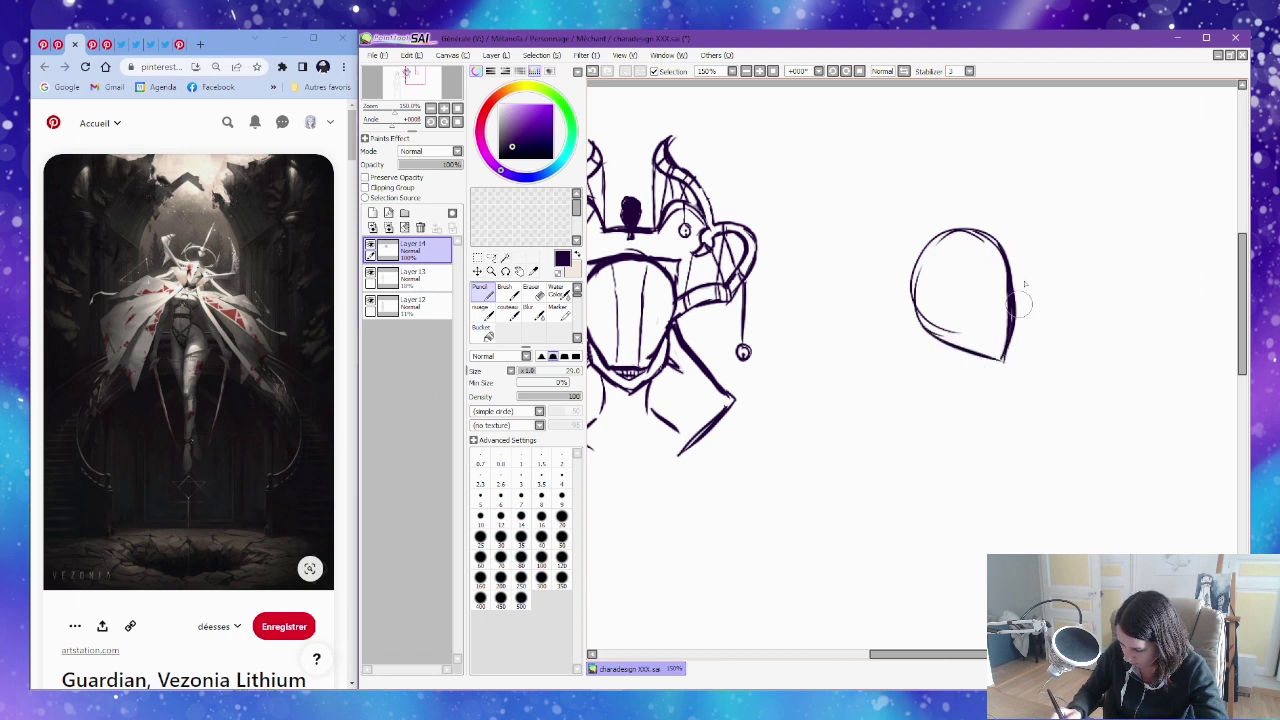
key("b")
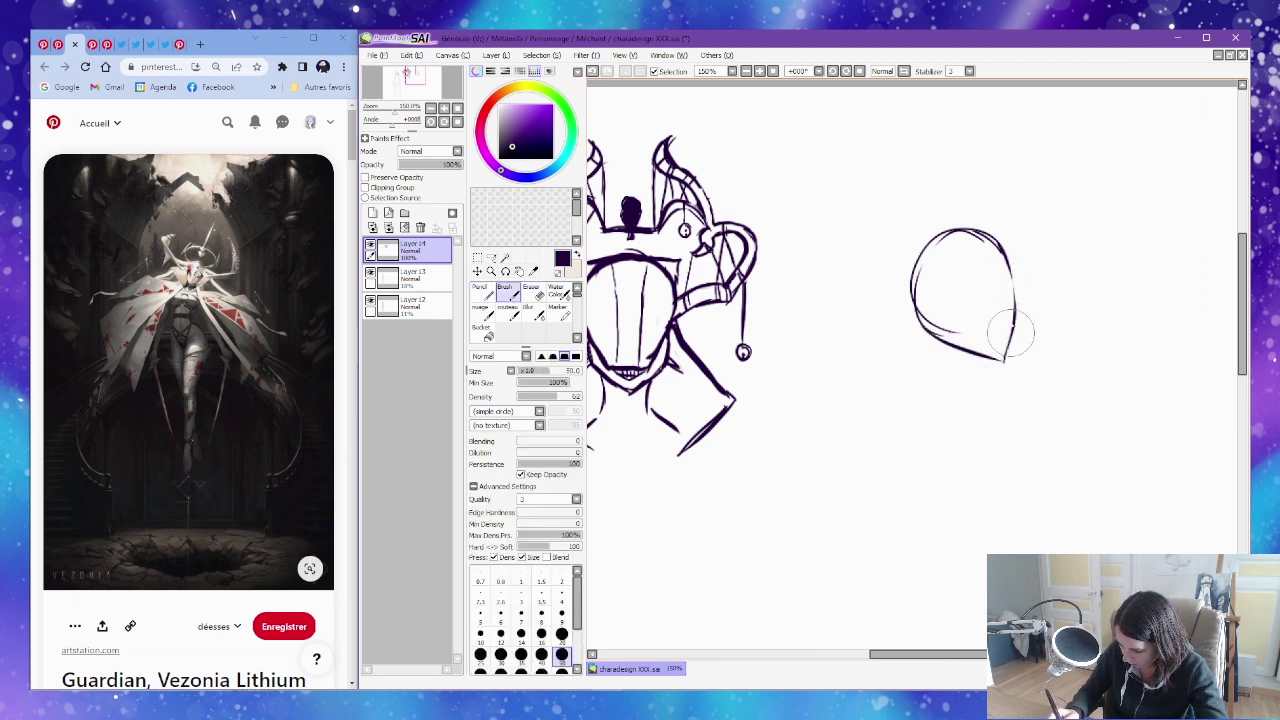
left_click_drag(1020, 321, 1046, 319)
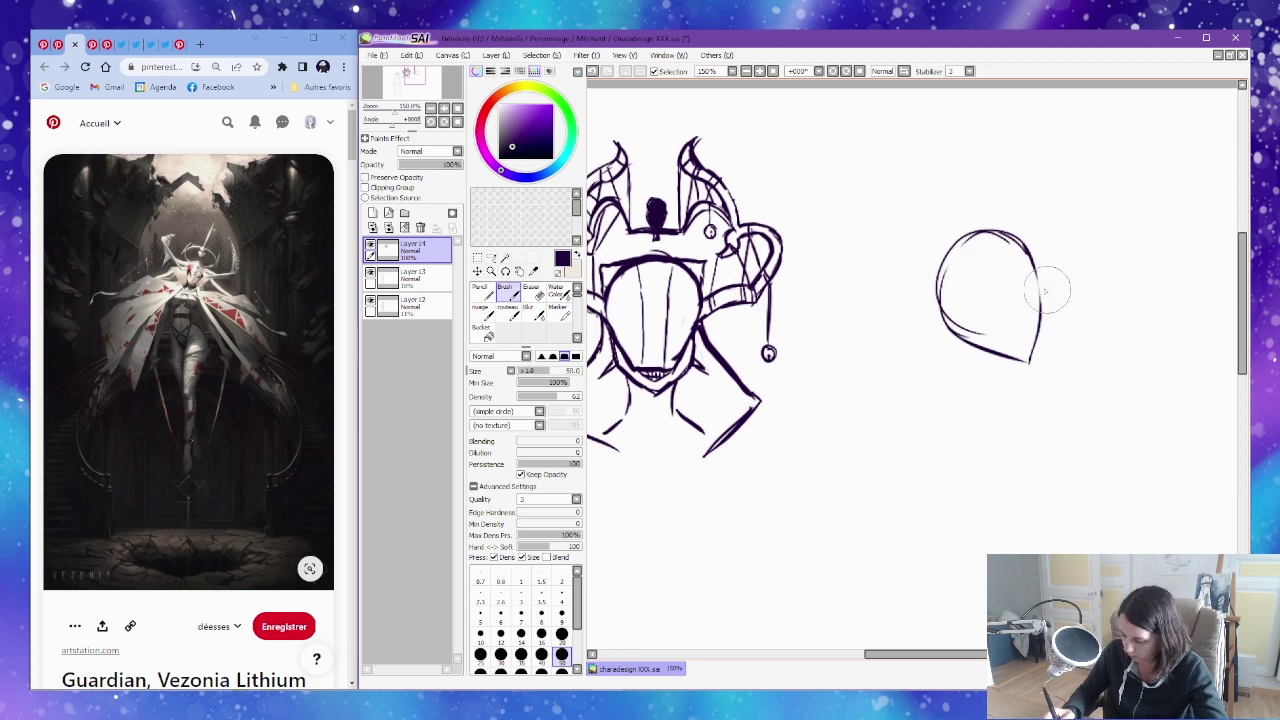
key("n")
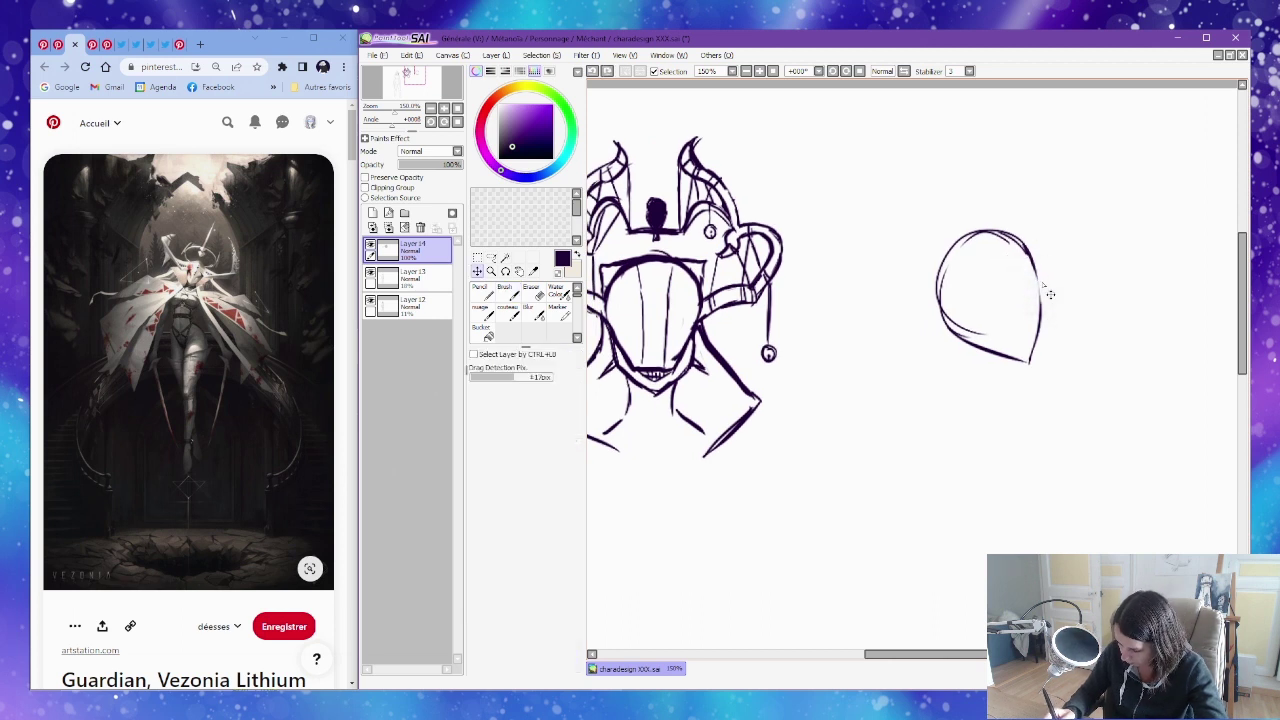
Erase the doubled line at the back of the profile head and redraw it as one clean curve.
key("e")
mouse_move(940, 275)
left_mouse_down()
mouse_move(977, 330)
mouse_move(968, 252)
mouse_move(950, 315)
left_mouse_up()
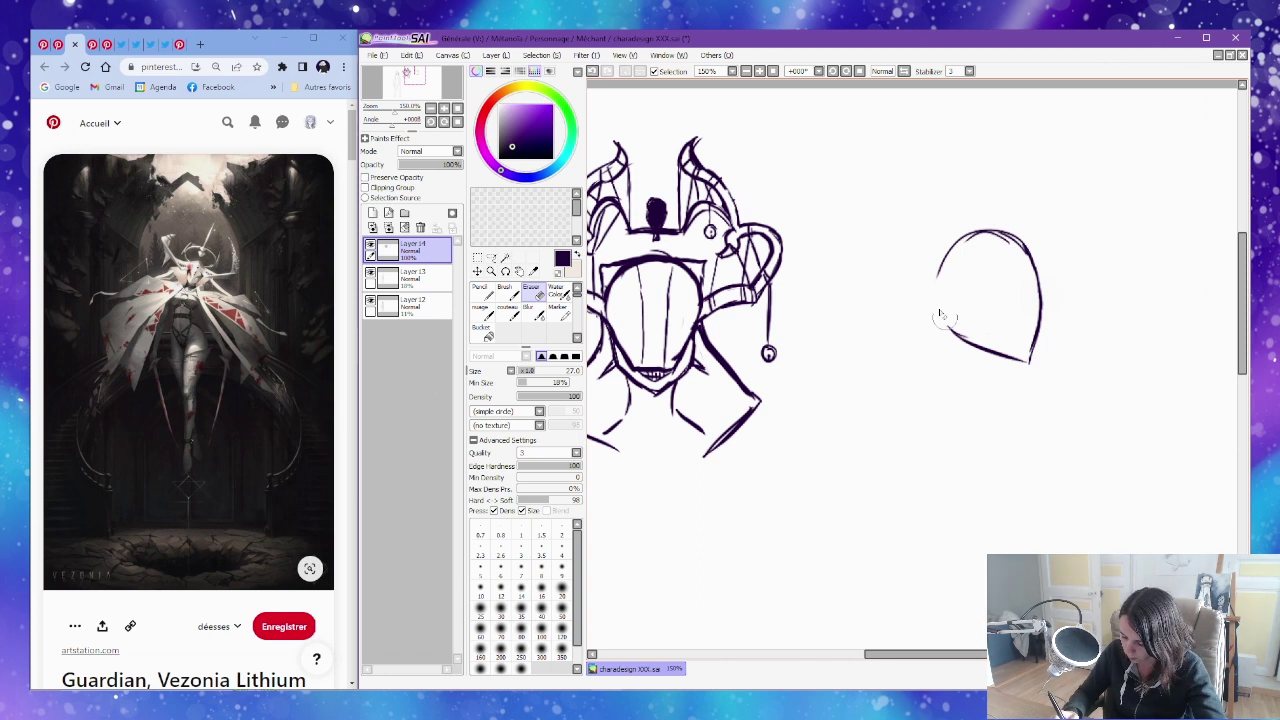
key("n")
mouse_move(948, 340)
left_mouse_down()
mouse_move(932, 293)
mouse_move(977, 243)
mouse_move(961, 236)
mouse_move(993, 231)
mouse_move(1022, 258)
mouse_move(1072, 240)
left_mouse_up()
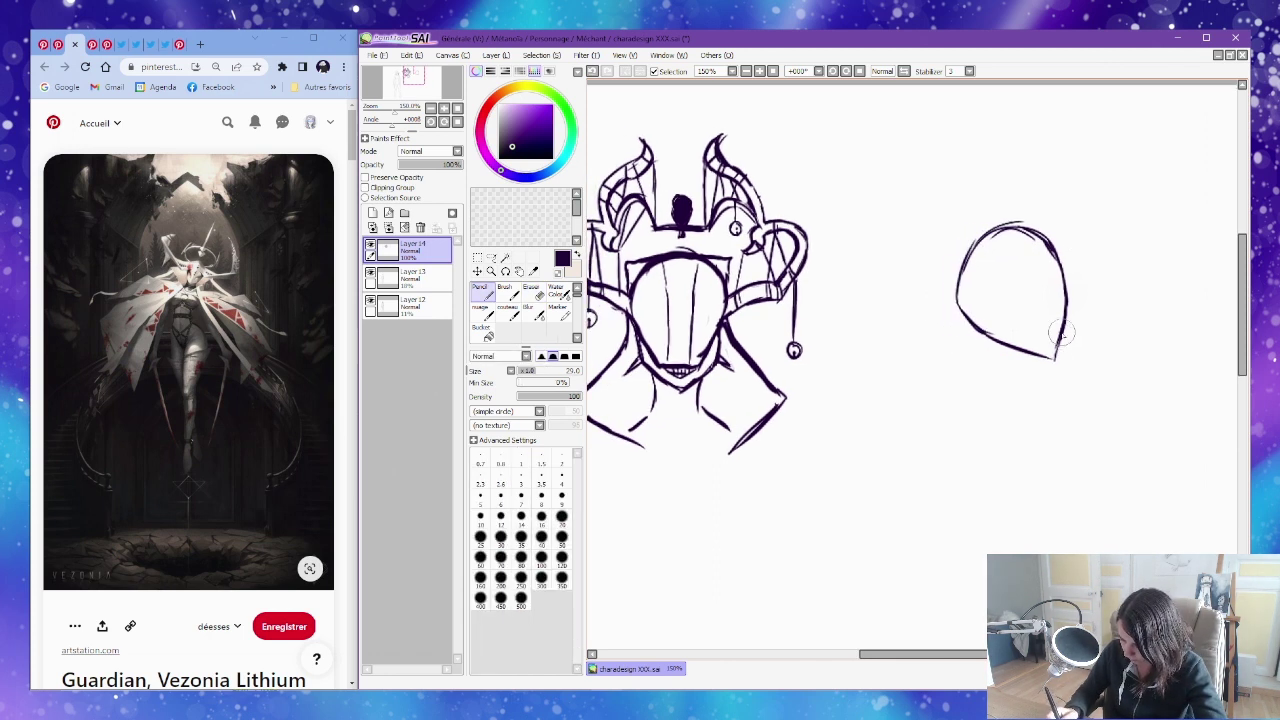
Draw a curved line across the profile head from its middle to the lower front edge, just above the chin.
mouse_move(996, 289)
left_mouse_down()
mouse_move(1044, 314)
mouse_move(1022, 294)
mouse_move(1058, 333)
mouse_move(1018, 286)
left_mouse_up()
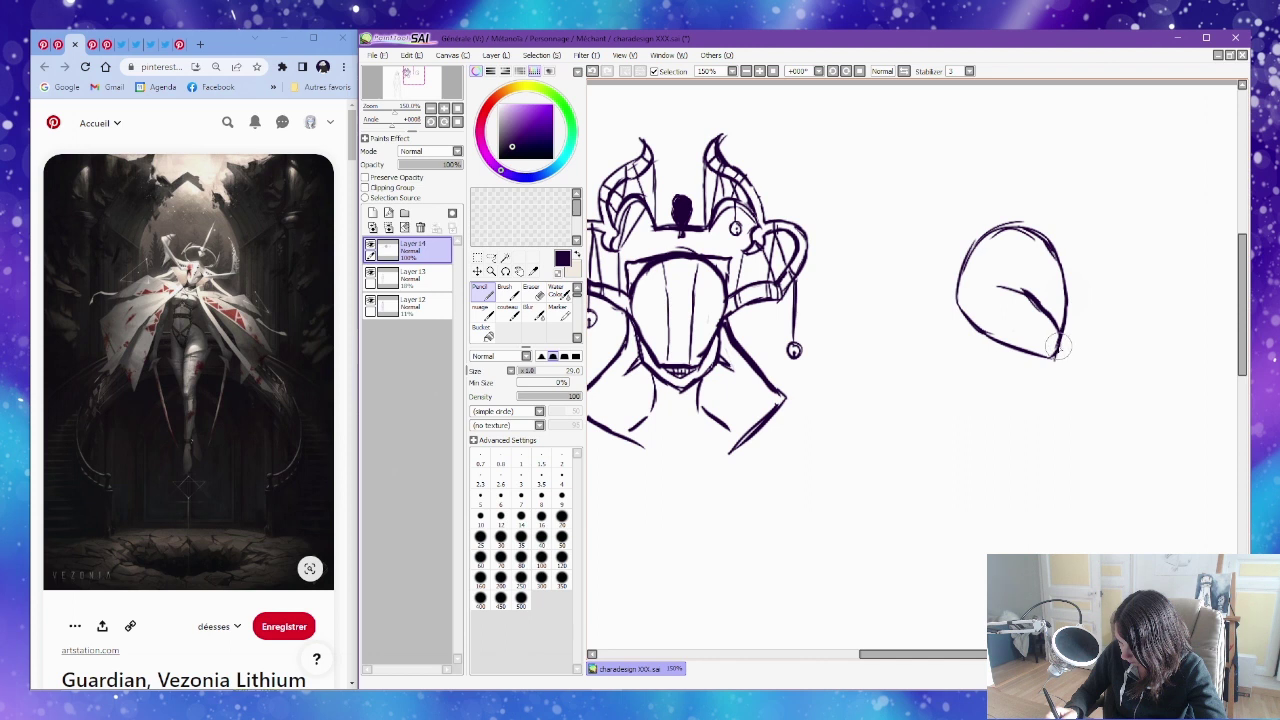
key("e")
key("n")
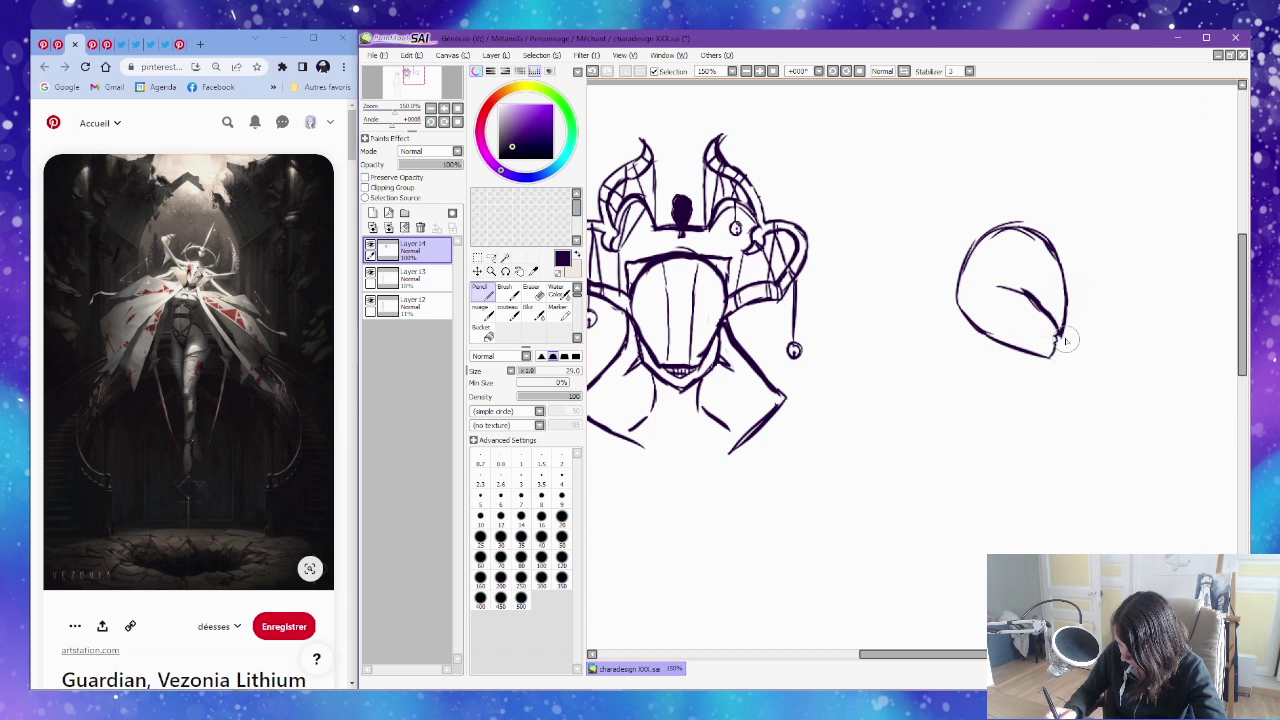
Clean up the front edge of the profile face above the chin and join it to the face line with a small lip-like notch.
key("e")
left_click_drag(1056, 338, 1053, 350)
key("n")
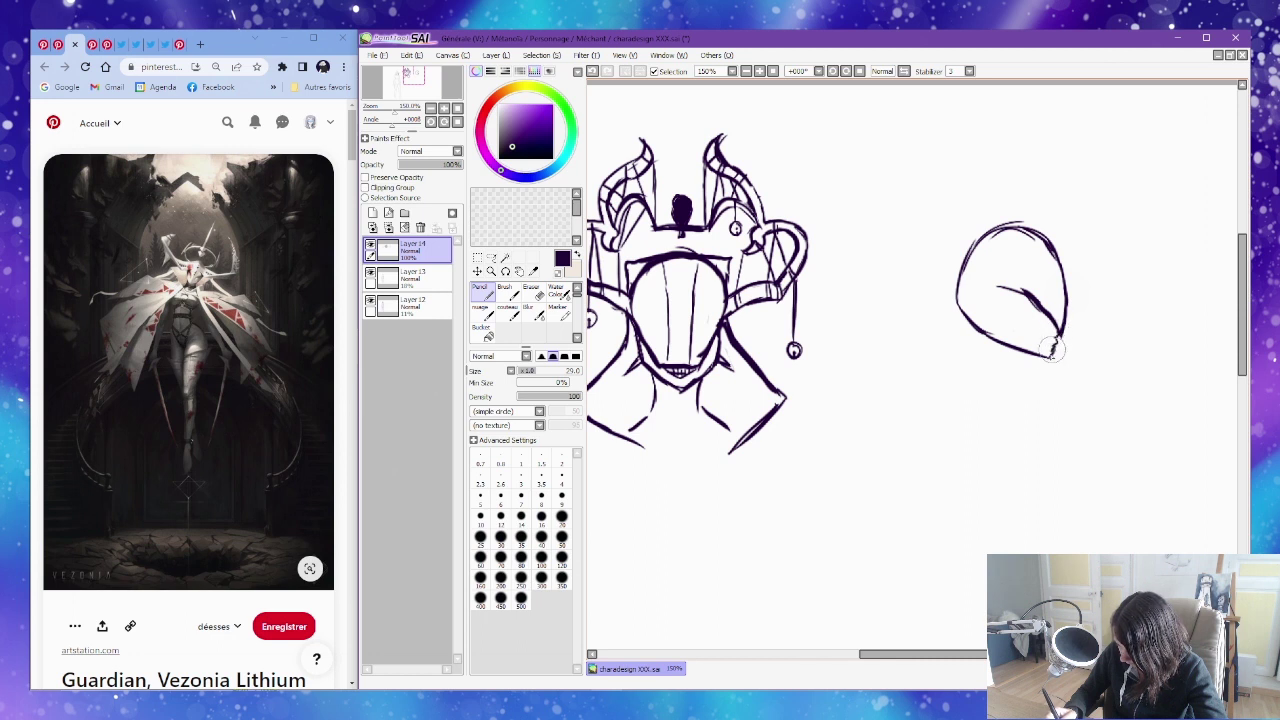
key("e")
key("ctrl+space")
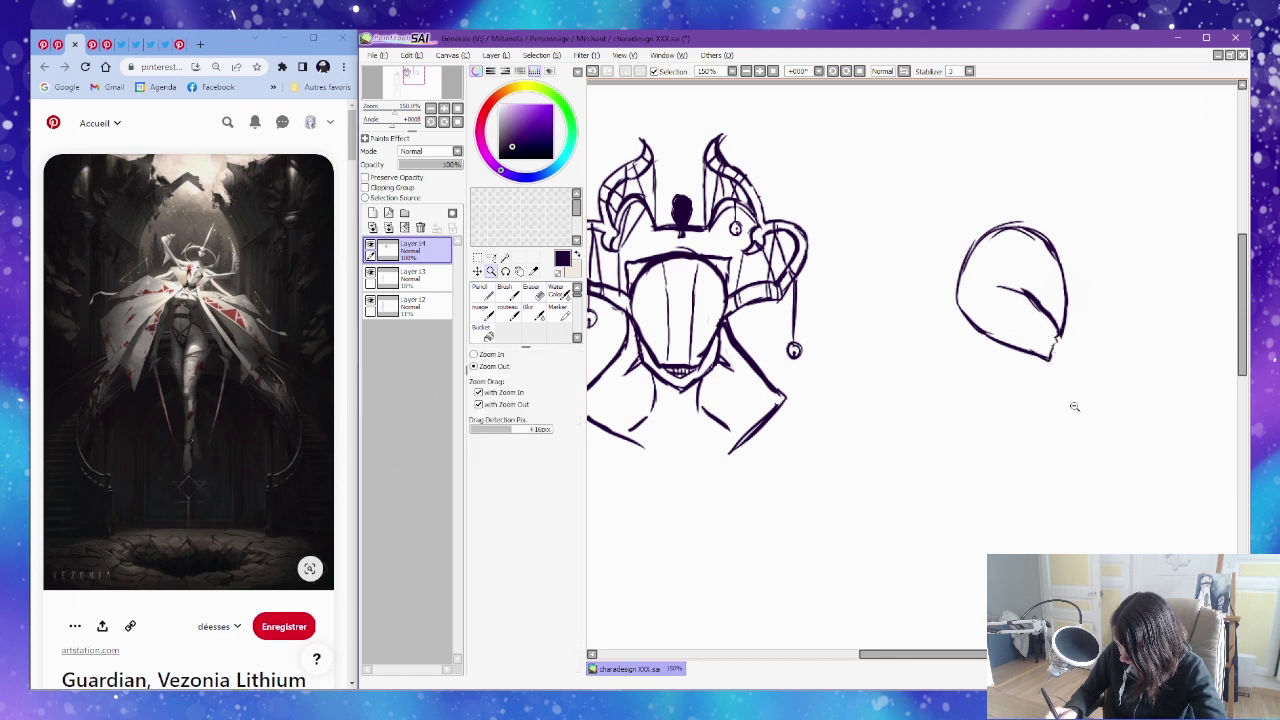
left_click_drag(1072, 390, 1028, 272)
left_click_drag(1054, 337, 1051, 287)
key("n")
key("b")
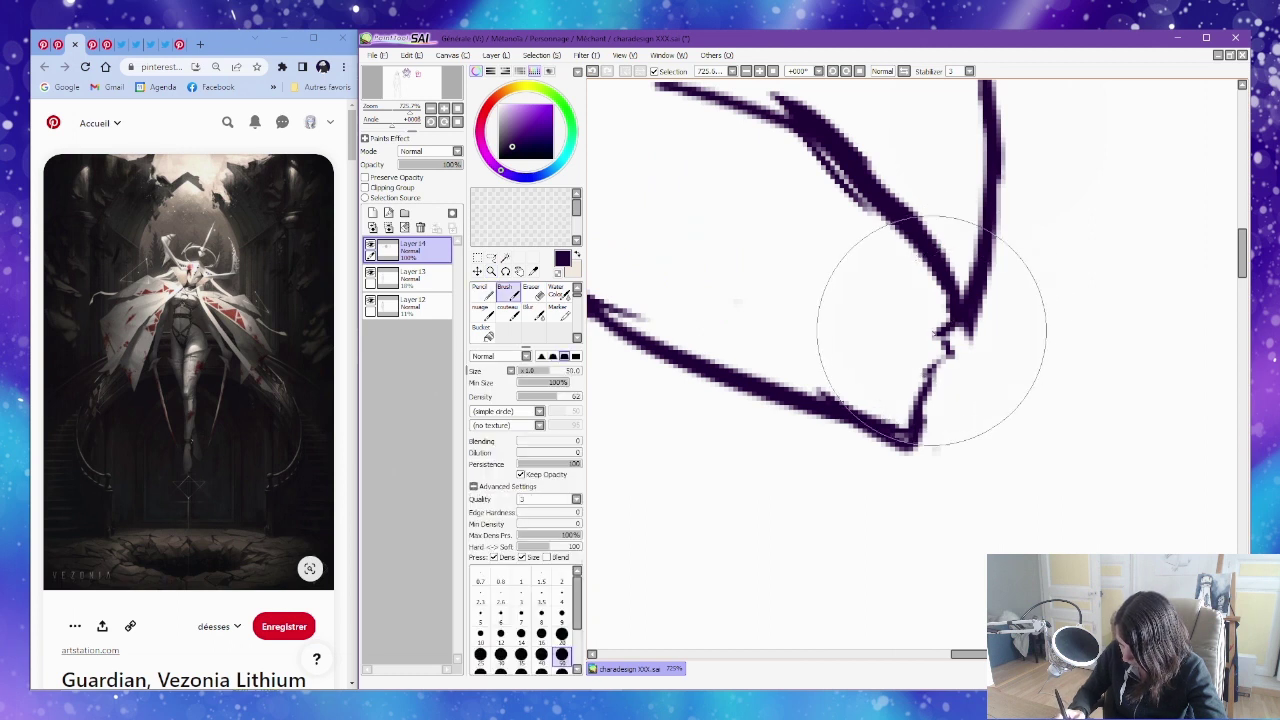
key("ctrl")
left_click_drag(958, 335, 959, 348)
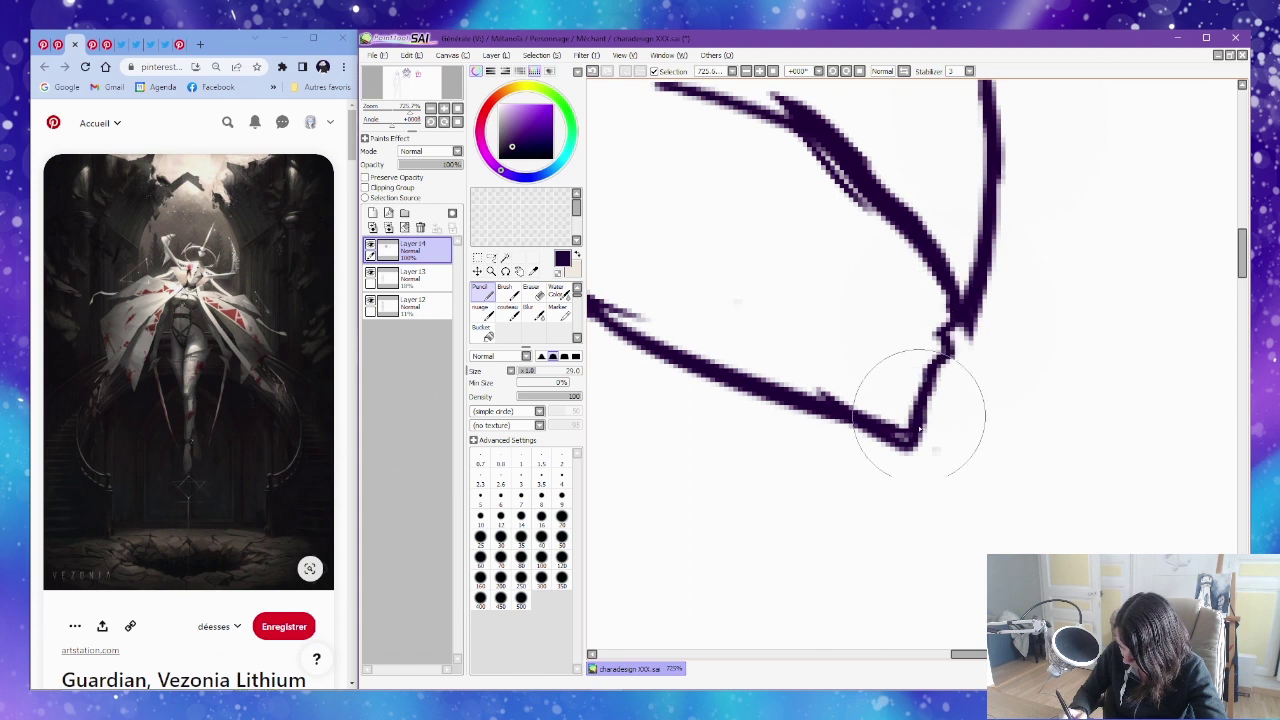
Erase the profile's chin corner and redraw a blunter chin with a curved jawline running back from it.
key("e")
left_click_drag(875, 444, 823, 380)
key("n")
mouse_move(884, 457)
left_mouse_down()
mouse_move(912, 443)
mouse_move(928, 408)
left_mouse_up()
scroll(952, 409, "down", 5)
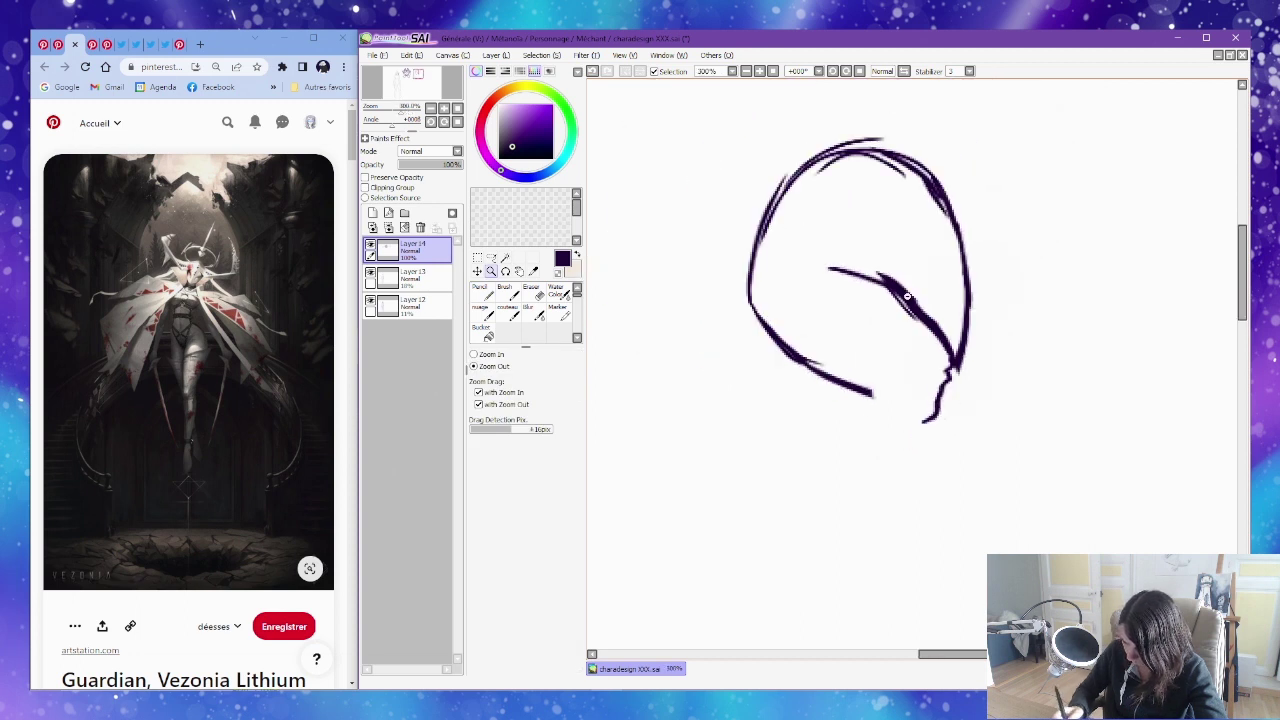
left_click_drag(795, 362, 925, 420)
Erase the doubled lines around the profile skull and redraw its front, crown and back as one thicker, slightly fuller outline.
key("e")
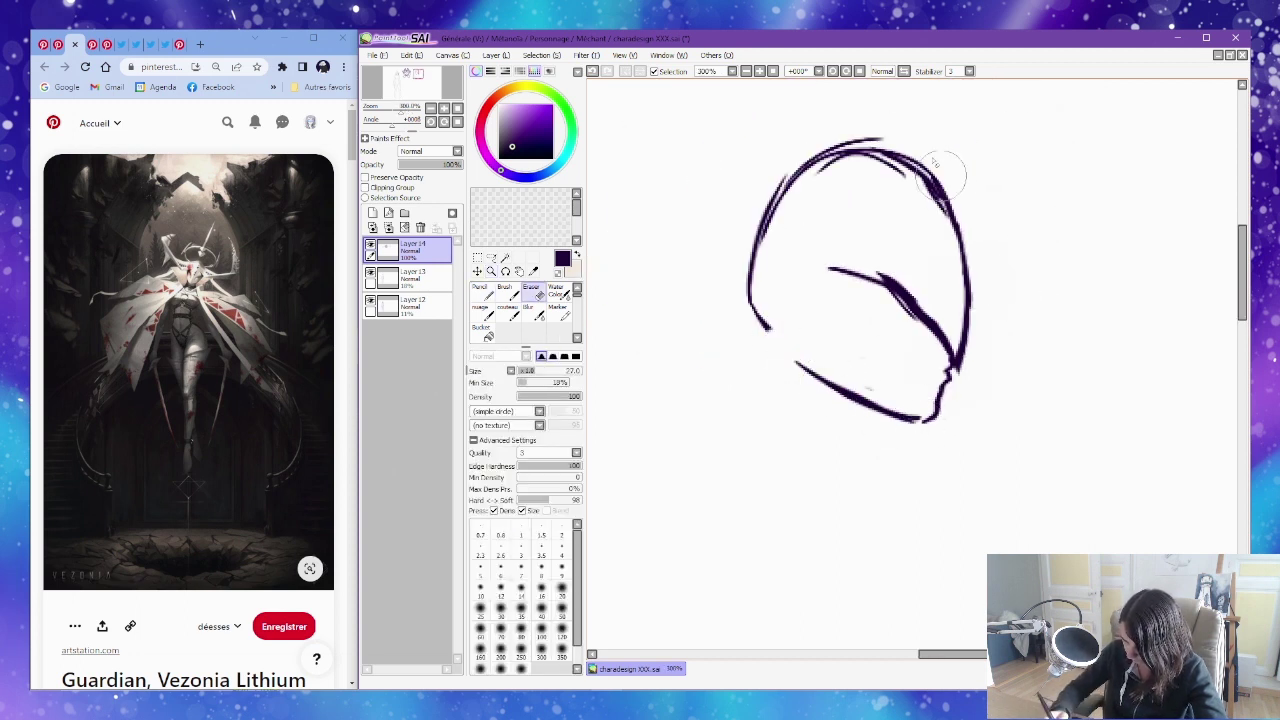
left_click_drag(890, 150, 971, 237)
key("n")
mouse_move(918, 187)
left_mouse_down()
mouse_move(971, 293)
mouse_move(951, 231)
mouse_move(949, 253)
mouse_move(960, 246)
mouse_move(857, 157)
mouse_move(880, 158)
mouse_move(765, 215)
mouse_move(738, 262)
mouse_move(752, 330)
mouse_move(785, 342)
left_mouse_up()
key("e")
key("n")
key("e")
mouse_move(750, 285)
left_mouse_down()
mouse_move(800, 186)
mouse_move(894, 189)
mouse_move(933, 230)
left_mouse_up()
key("n")
Draw the front and back neck lines beneath the profile head, replacing the first nape stroke.
left_click_drag(783, 342, 808, 430)
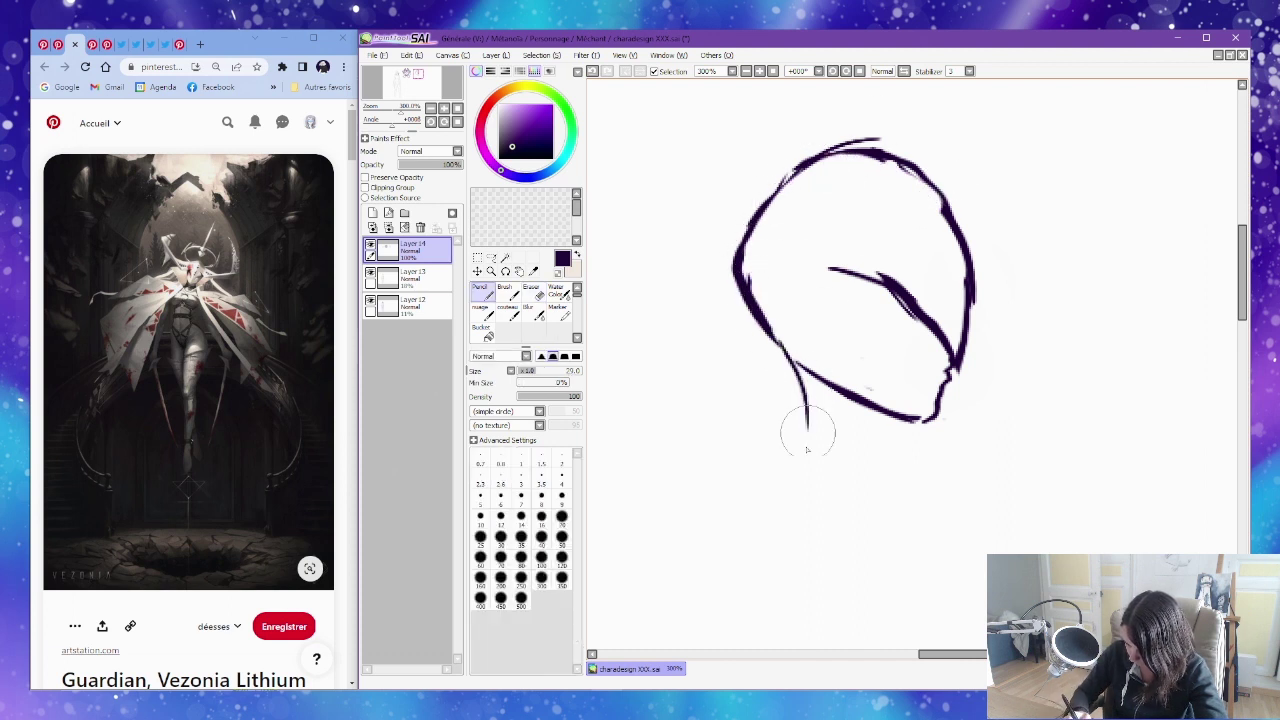
key("ctrl+z")
left_click_drag(897, 415, 865, 470)
mouse_move(783, 358)
left_mouse_down()
mouse_move(795, 408)
mouse_move(786, 373)
mouse_move(779, 449)
left_mouse_up()
key("ctrl+alt+space")
left_click(918, 374)
left_click(918, 374)
Add short strokes at the profile's jaw and a thin straight line extending backward from the top of the skull.
mouse_move(966, 349)
left_mouse_down()
mouse_move(1031, 352)
mouse_move(1043, 368)
mouse_move(1011, 380)
left_mouse_up()
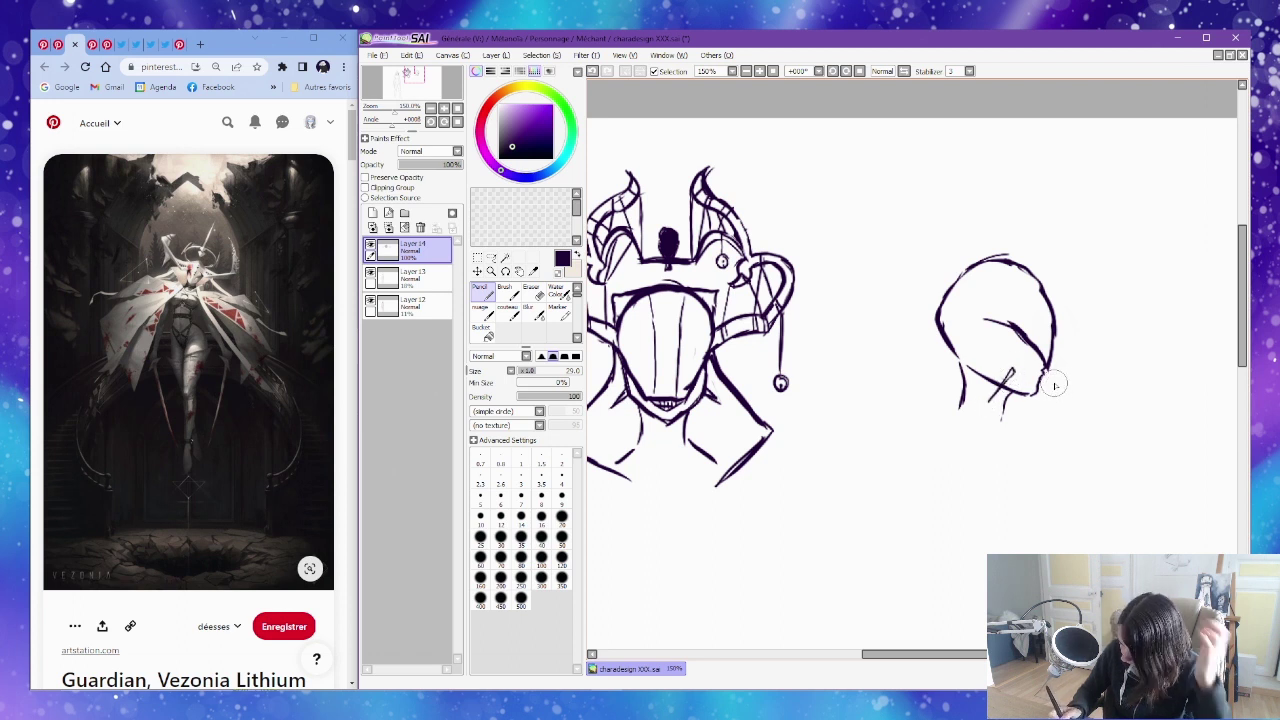
mouse_move(1041, 388)
left_mouse_down()
mouse_move(1029, 324)
mouse_move(1068, 322)
left_mouse_up()
mouse_move(1016, 263)
left_mouse_down()
mouse_move(956, 270)
mouse_move(959, 302)
mouse_move(1024, 270)
left_mouse_up()
key("ctrl+z")
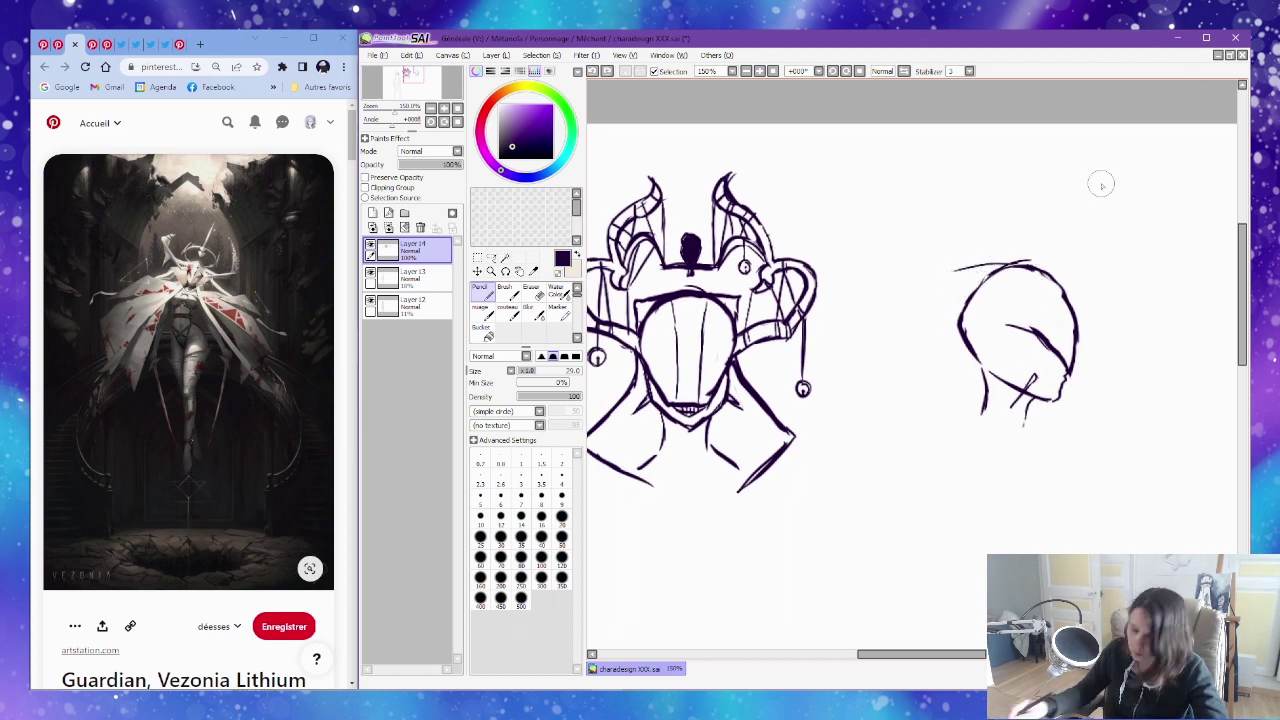
Switch to the browser and reopen recently closed tabs to look for an earlier reference image.
left_click(178, 46)
right_click(190, 46)
left_click(250, 157)
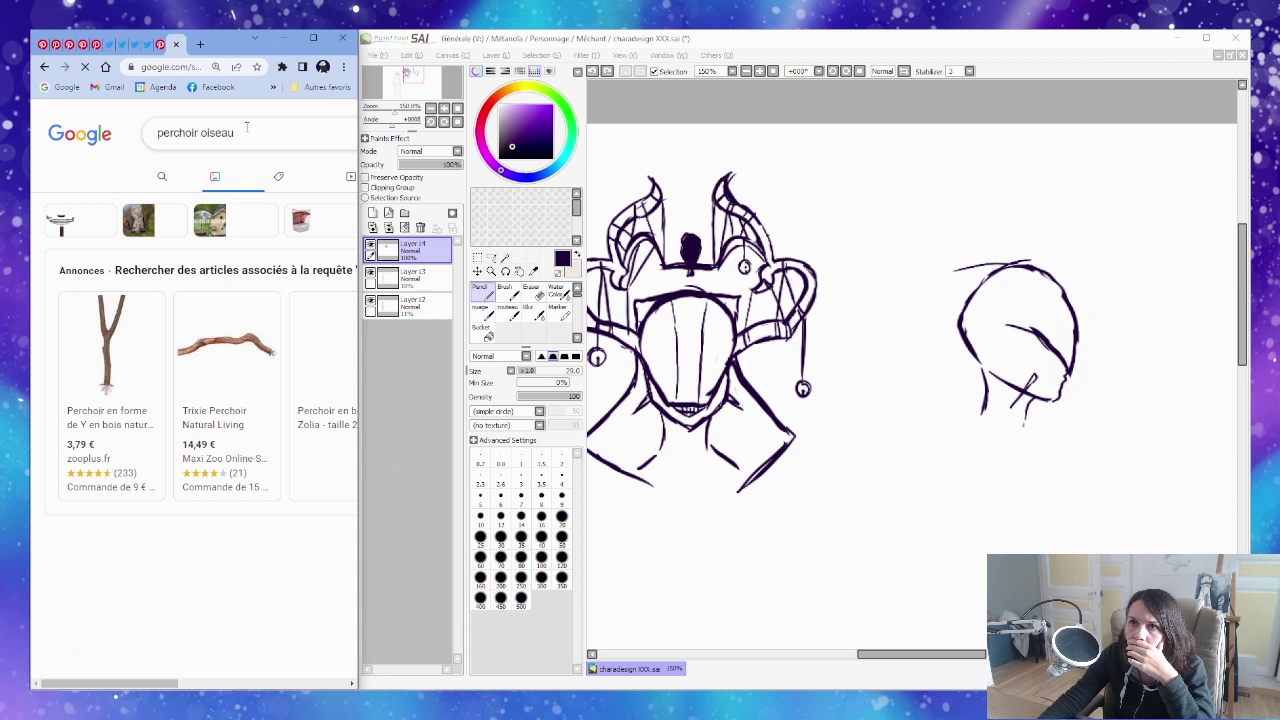
right_click(196, 46)
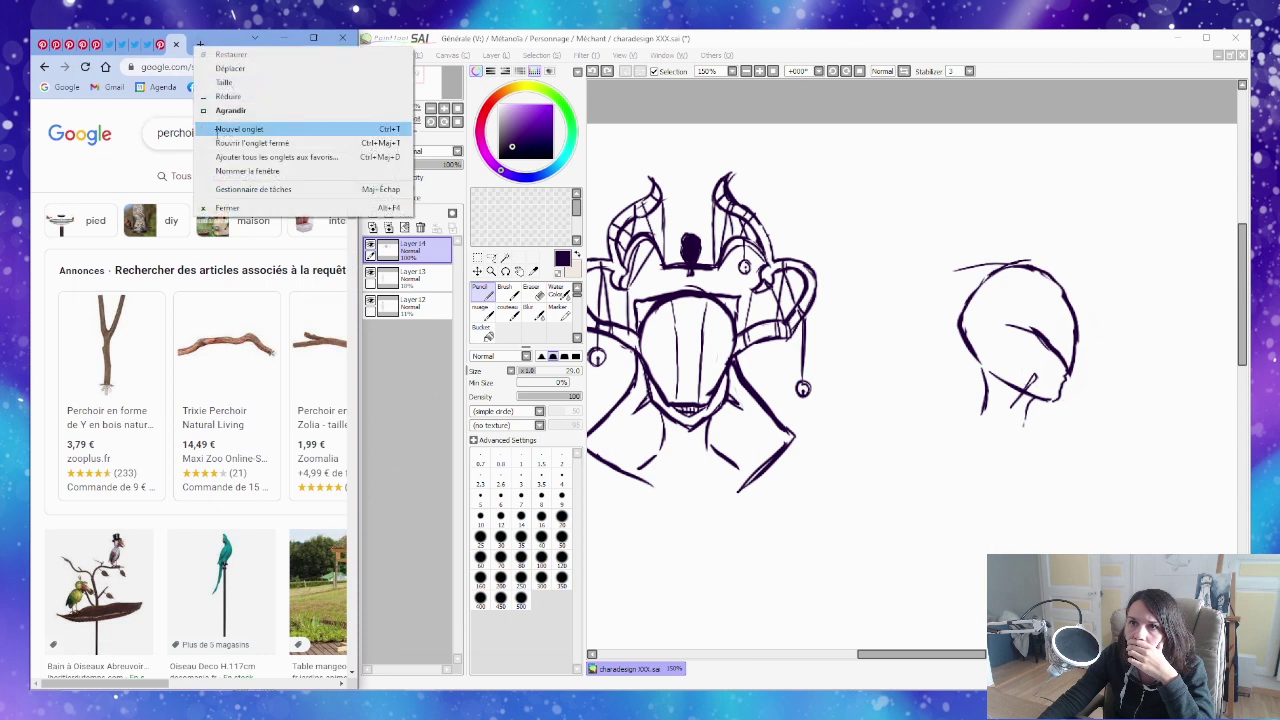
left_click(220, 143)
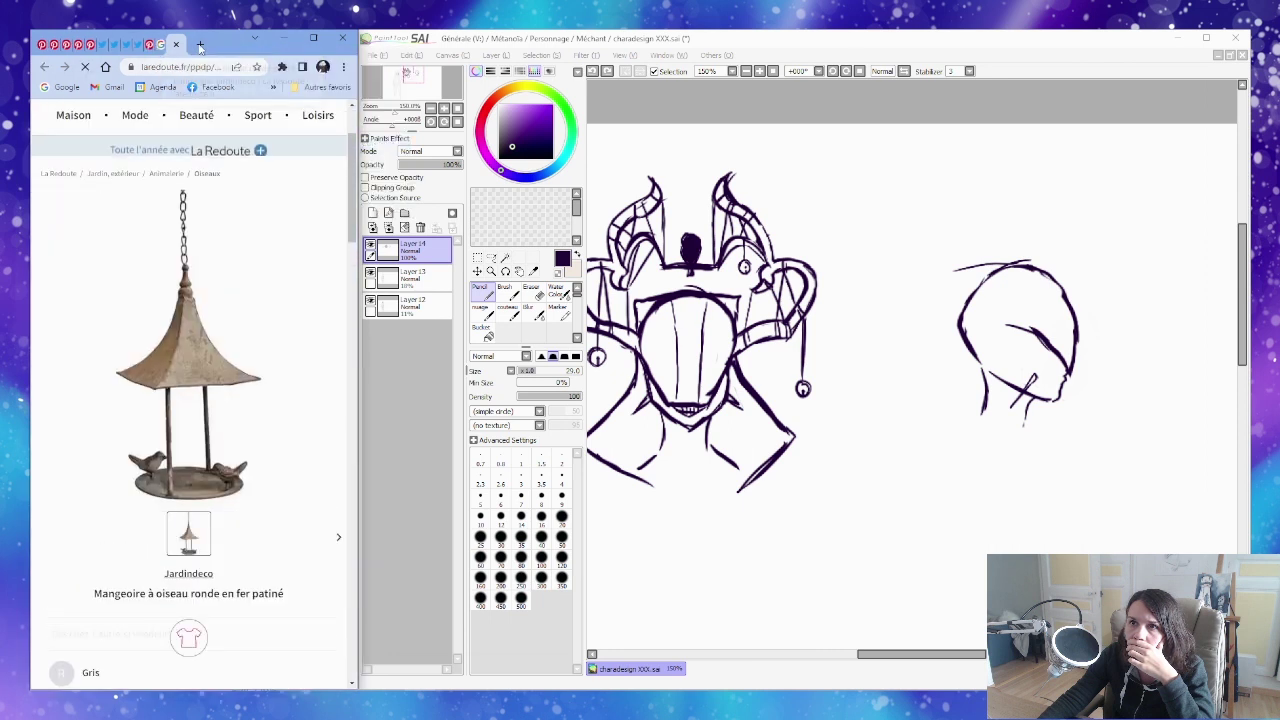
right_click(200, 47)
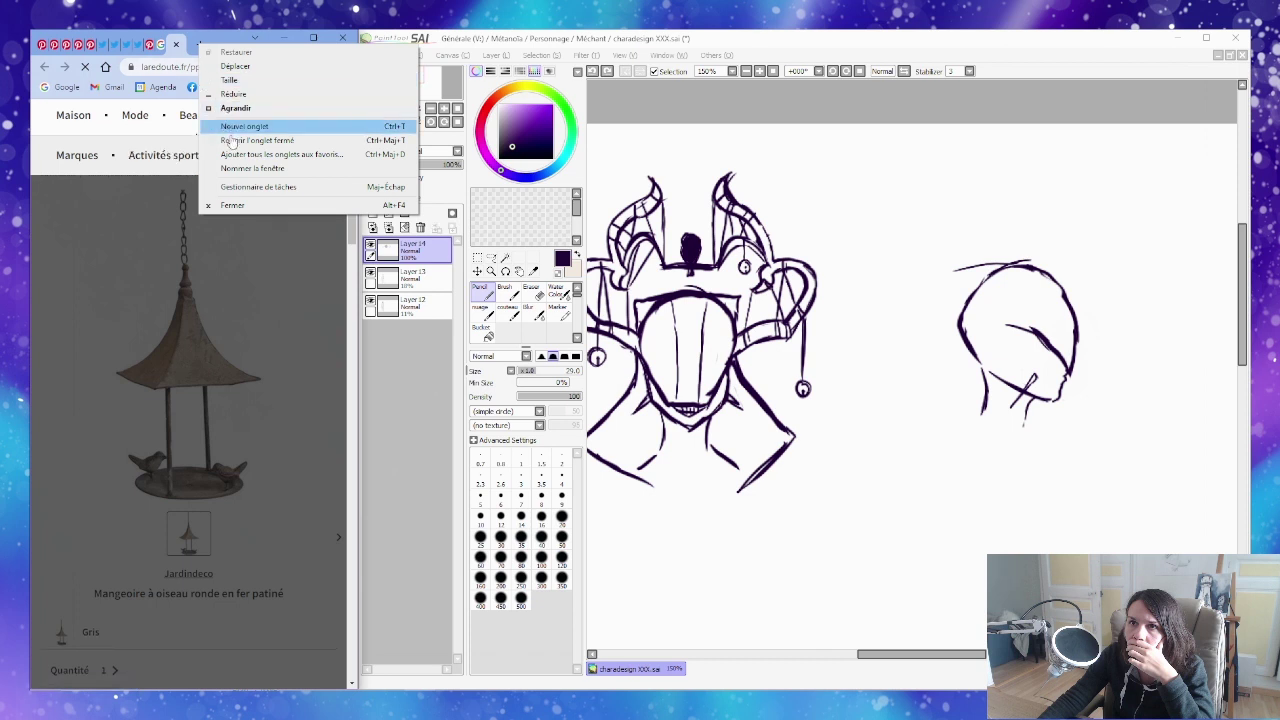
left_click(231, 141)
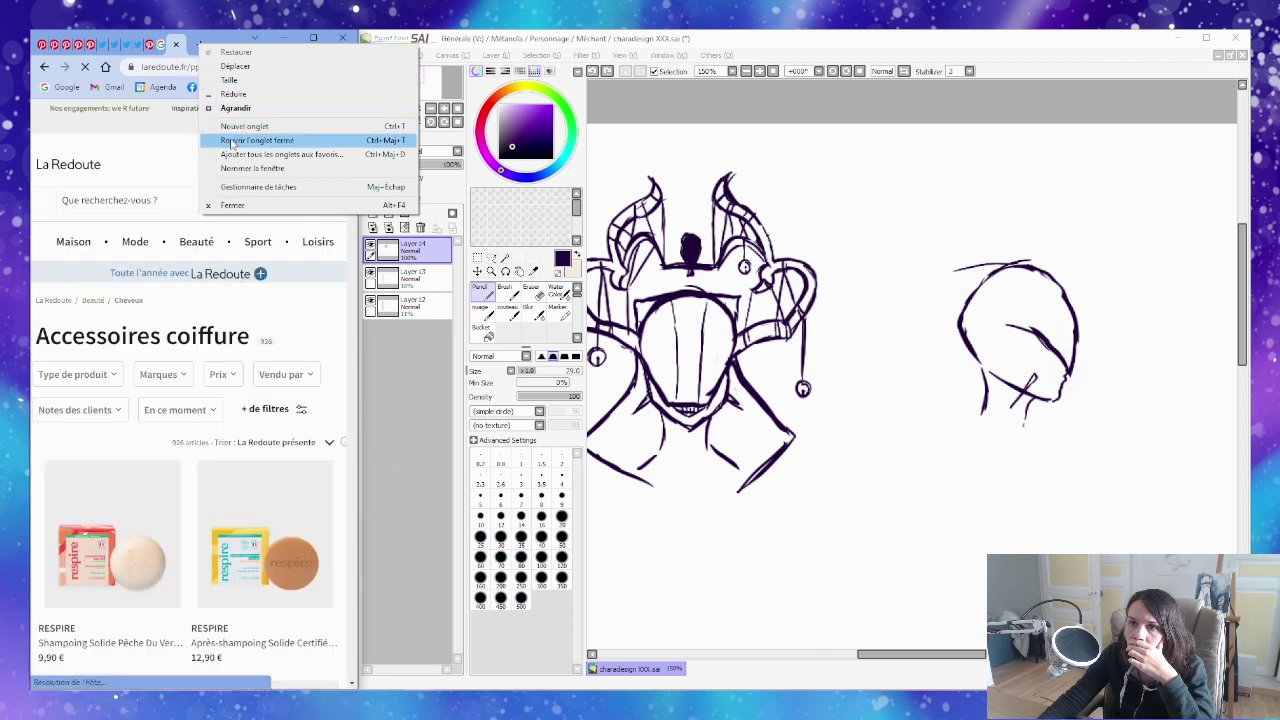
left_click(231, 141)
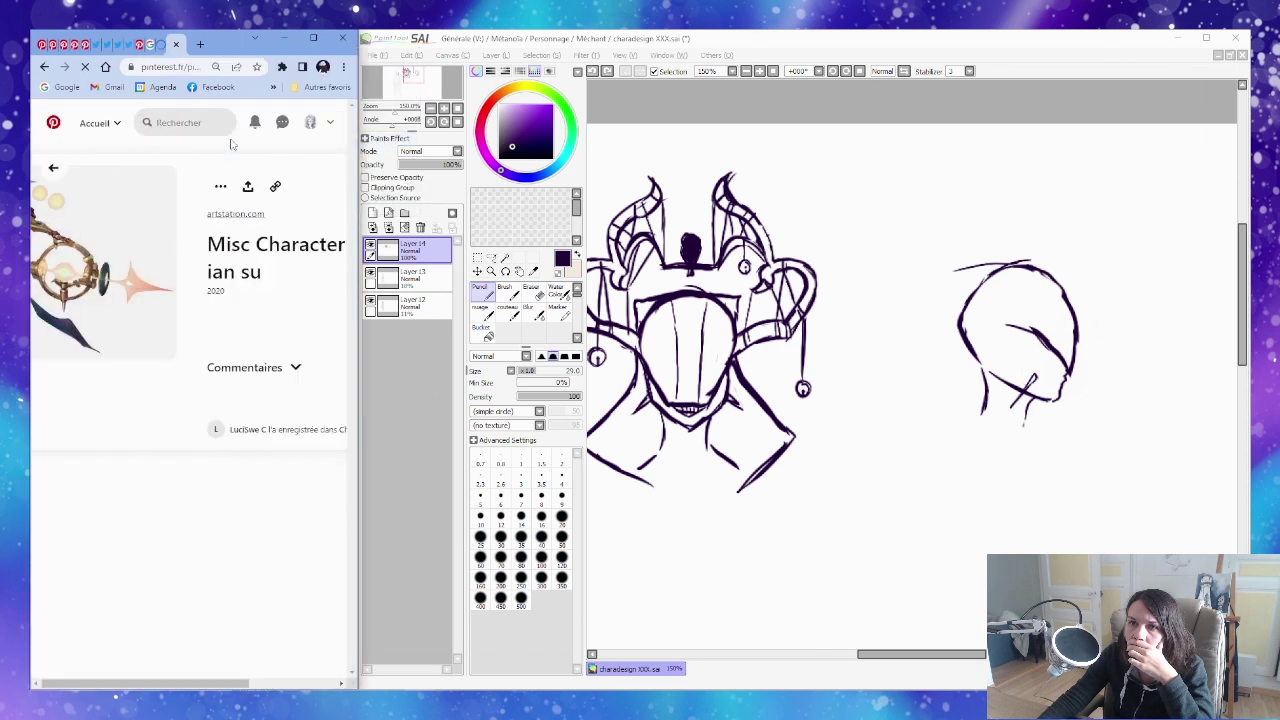
left_click(53, 168)
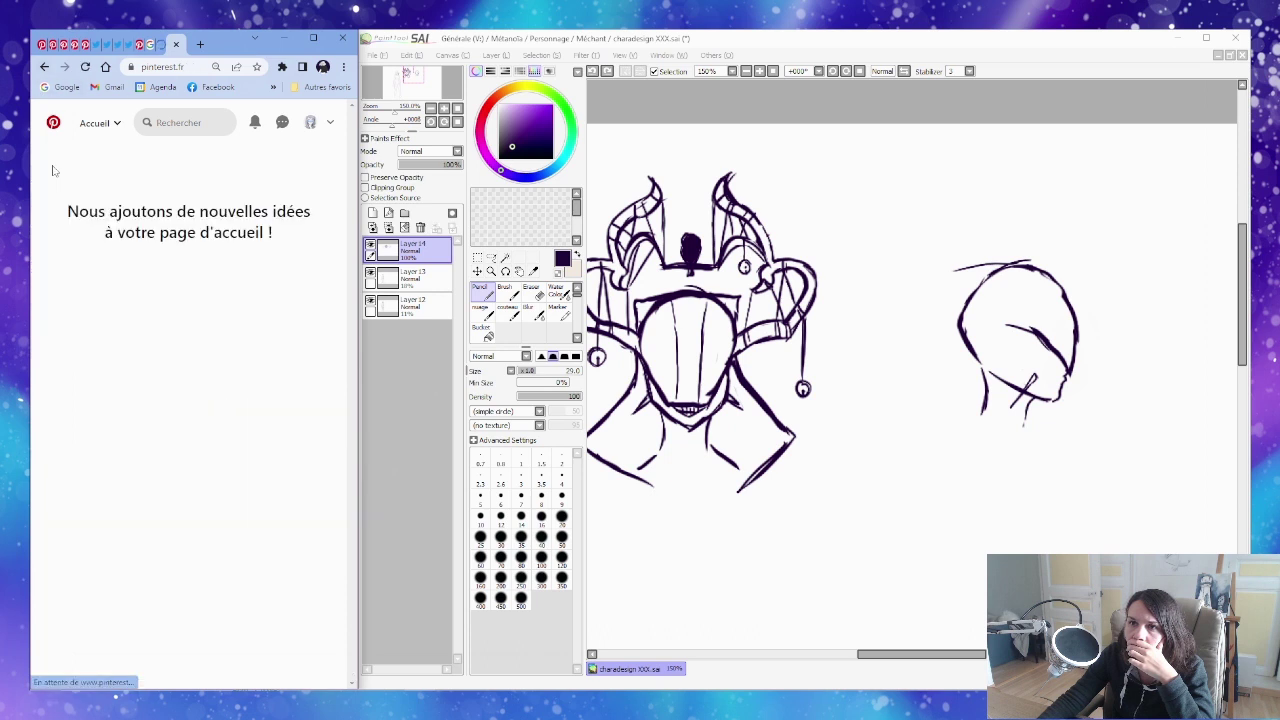
left_click(175, 45)
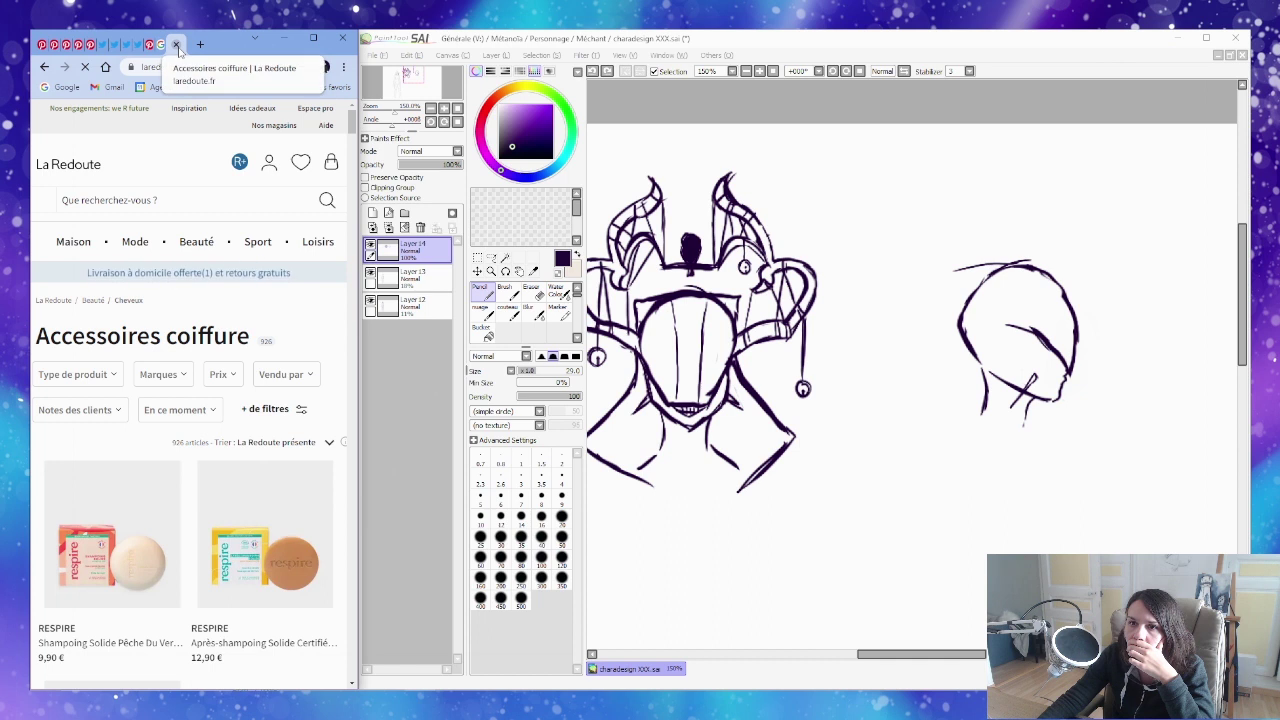
Enlarge the browser window and restore the closed Pinterest pin "Or semi-humain".
right_click(190, 44)
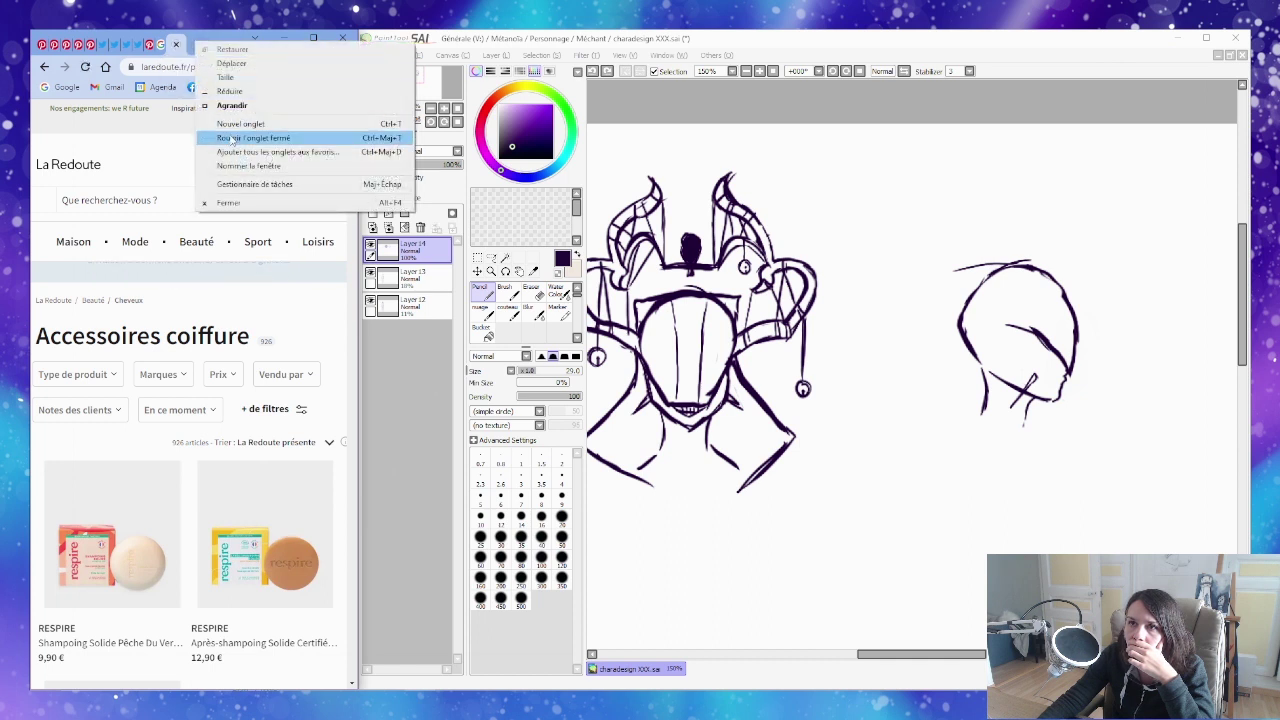
left_click(240, 133)
left_click(324, 38)
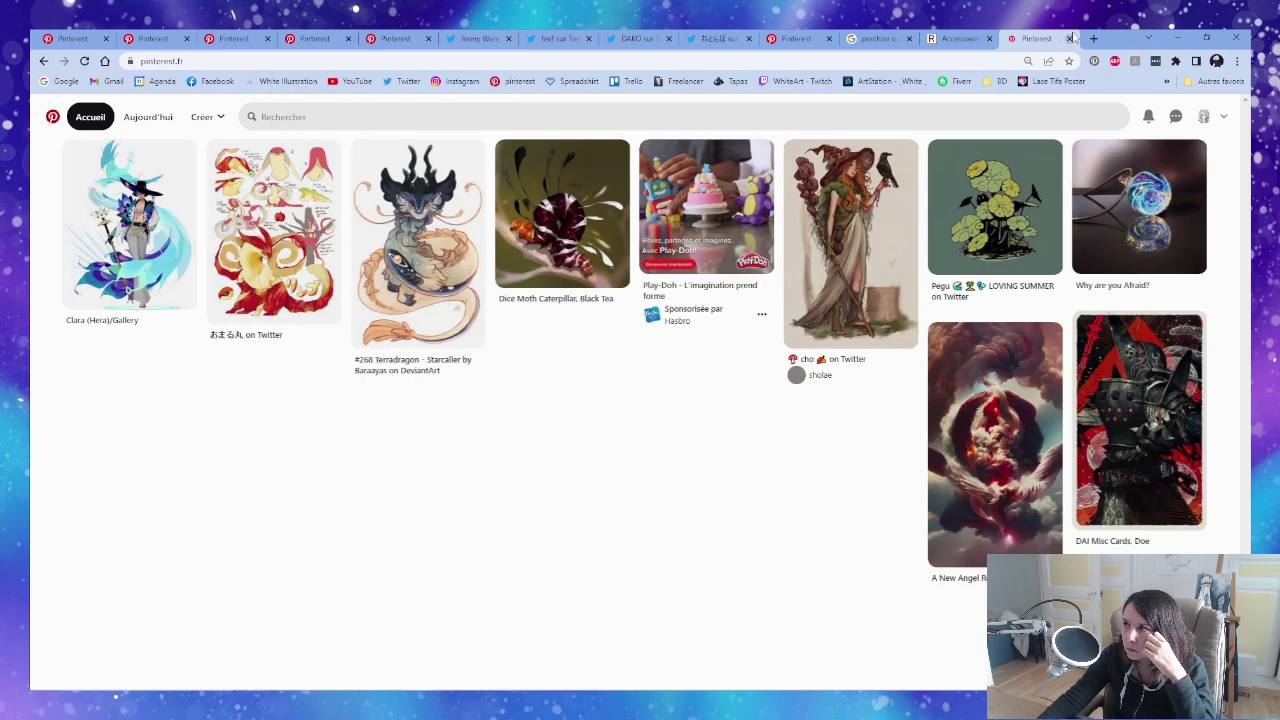
right_click(1140, 38)
left_click(1098, 131)
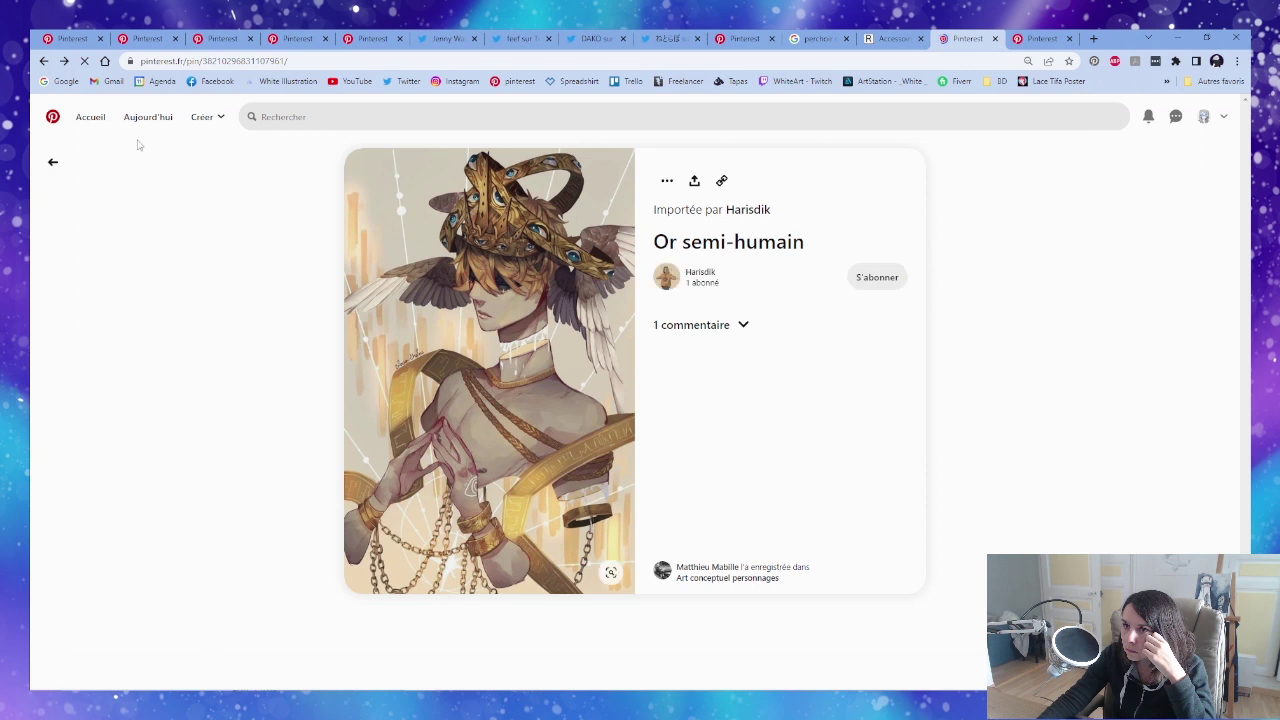
Browse the similar pins, open the OVOPACK bird design and the dark horned bird sheet, and dock the browser beside the canvas.
scroll(159, 311, "down", 1)
scroll(159, 311, "down", 3)
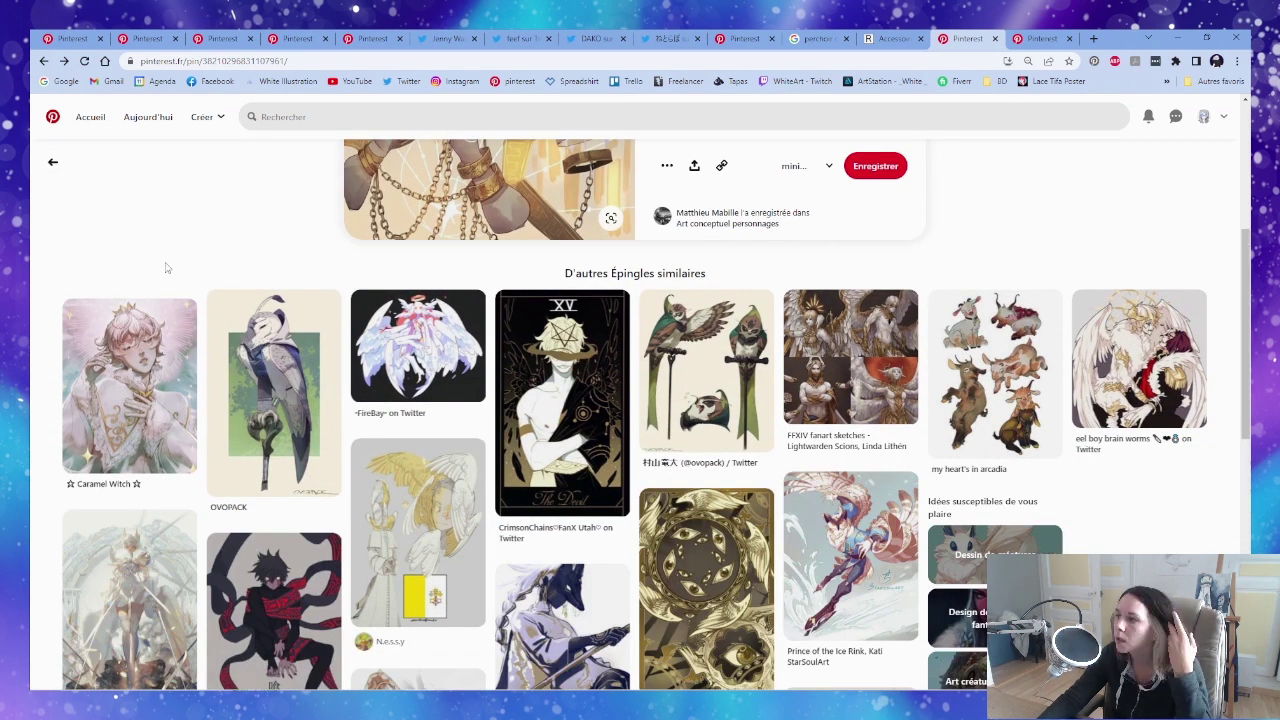
scroll(340, 330, "down", 2)
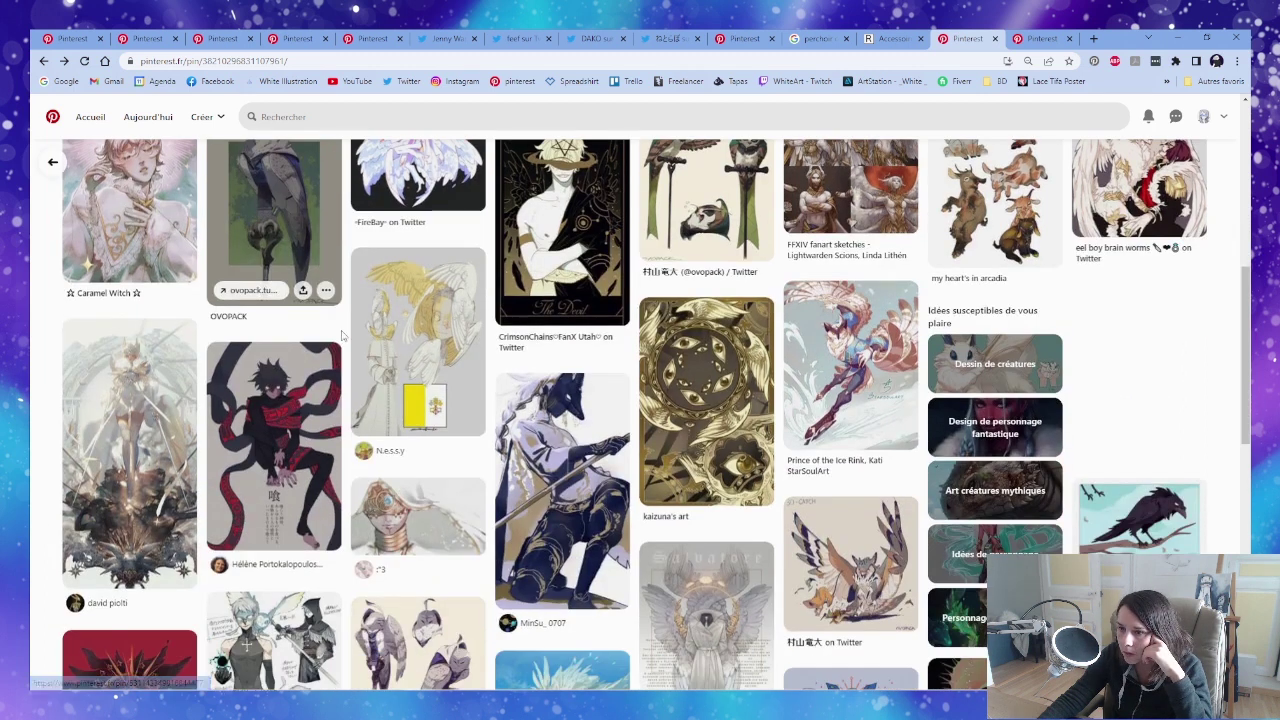
scroll(340, 335, "down", 1)
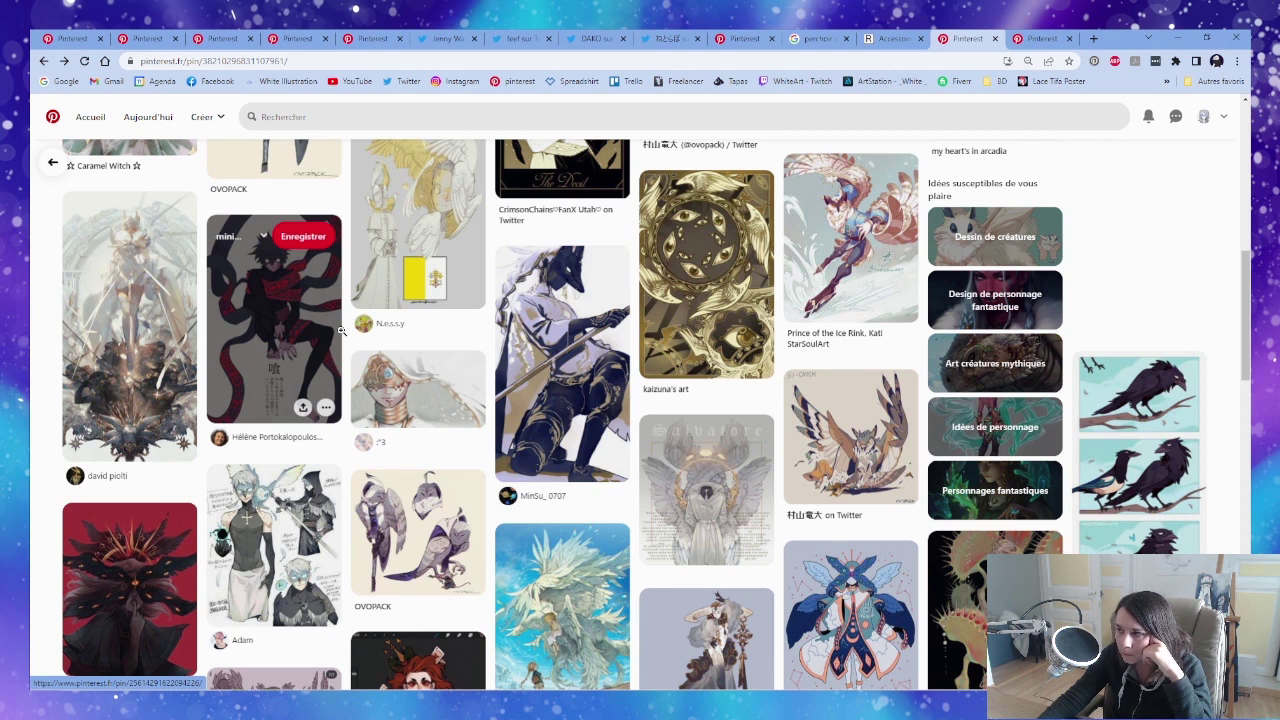
left_click(428, 540)
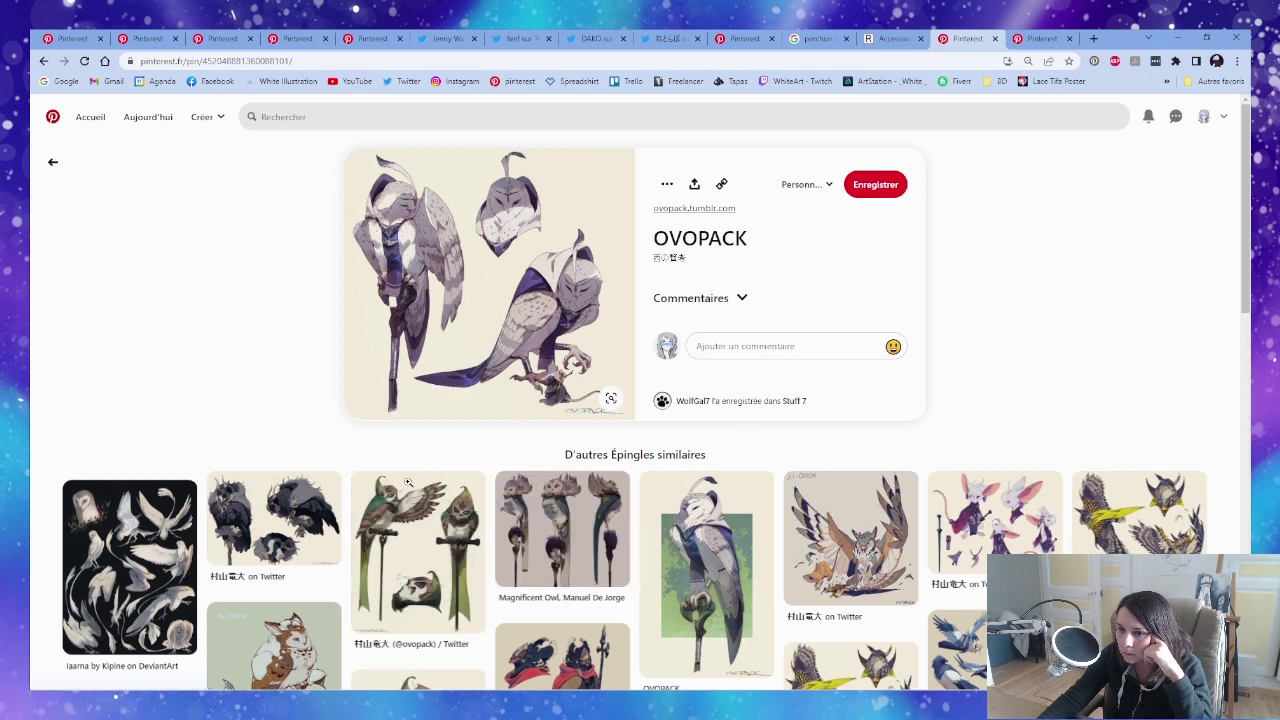
left_click(292, 520)
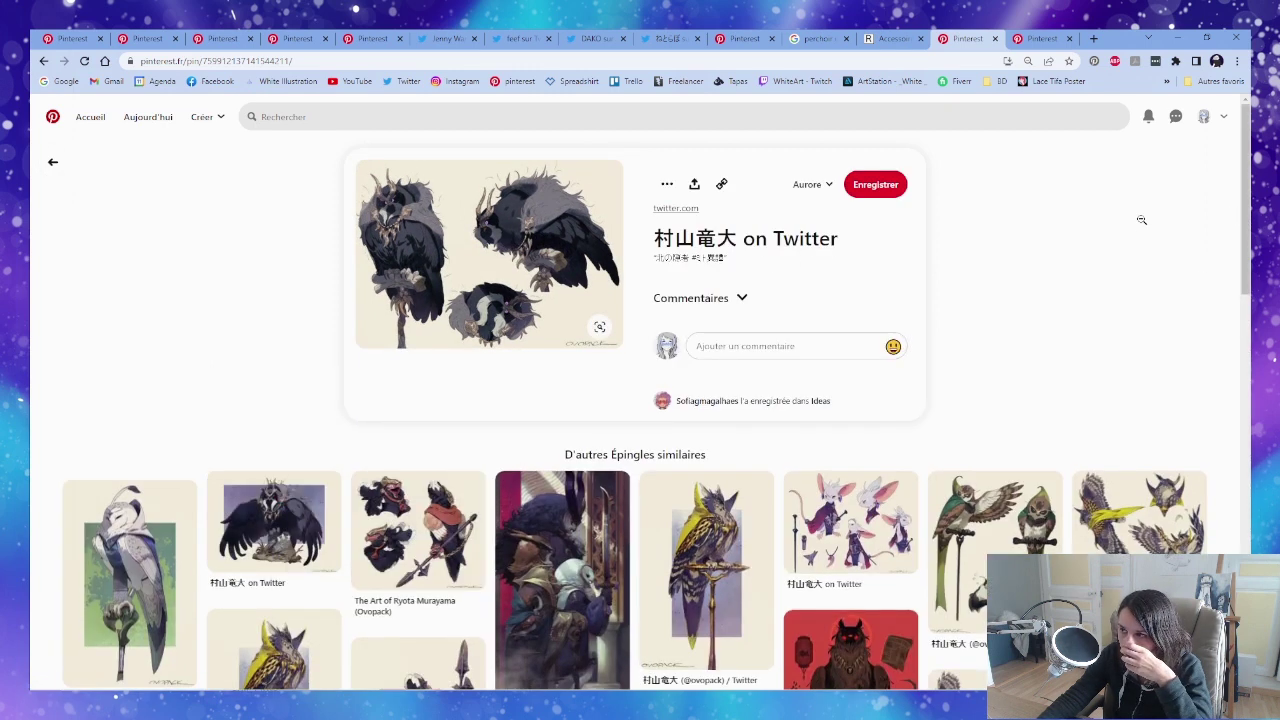
left_click_drag(1128, 40, 31, 128)
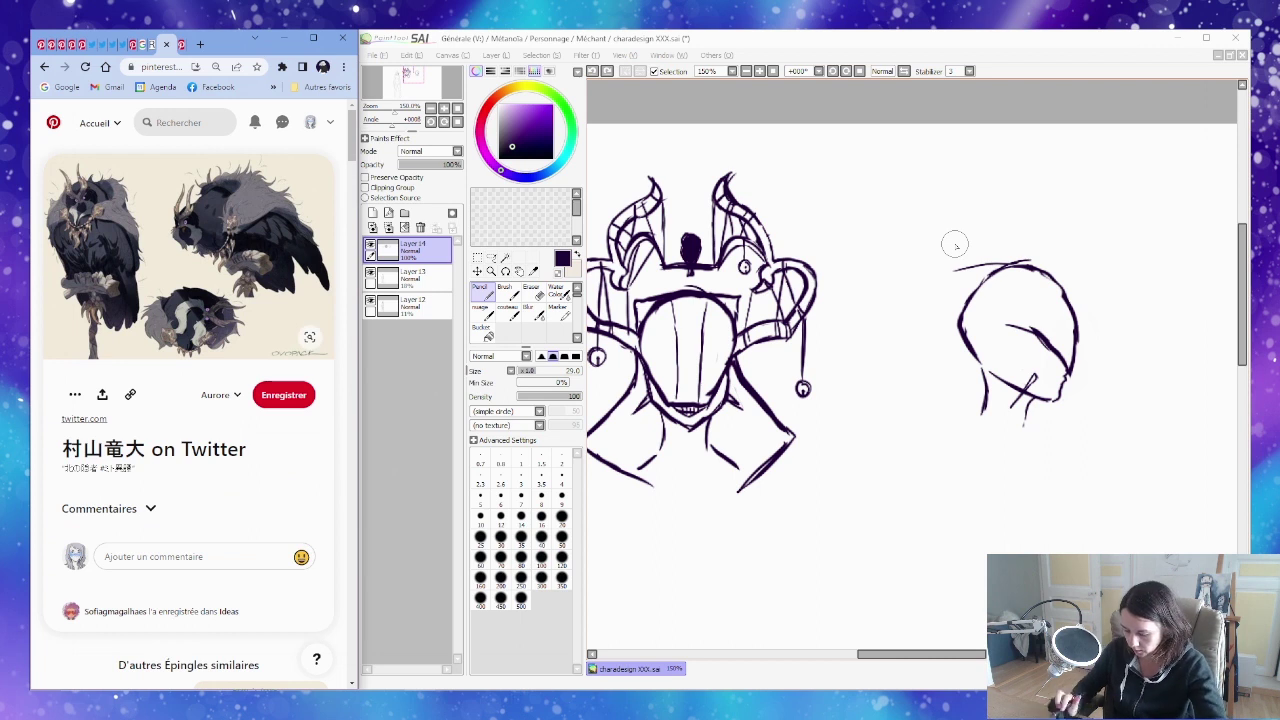
Back in PaintTool SAI, extend the side horns as curved bands across the front-view mask and erase the centre lines beneath them.
left_click(954, 245)
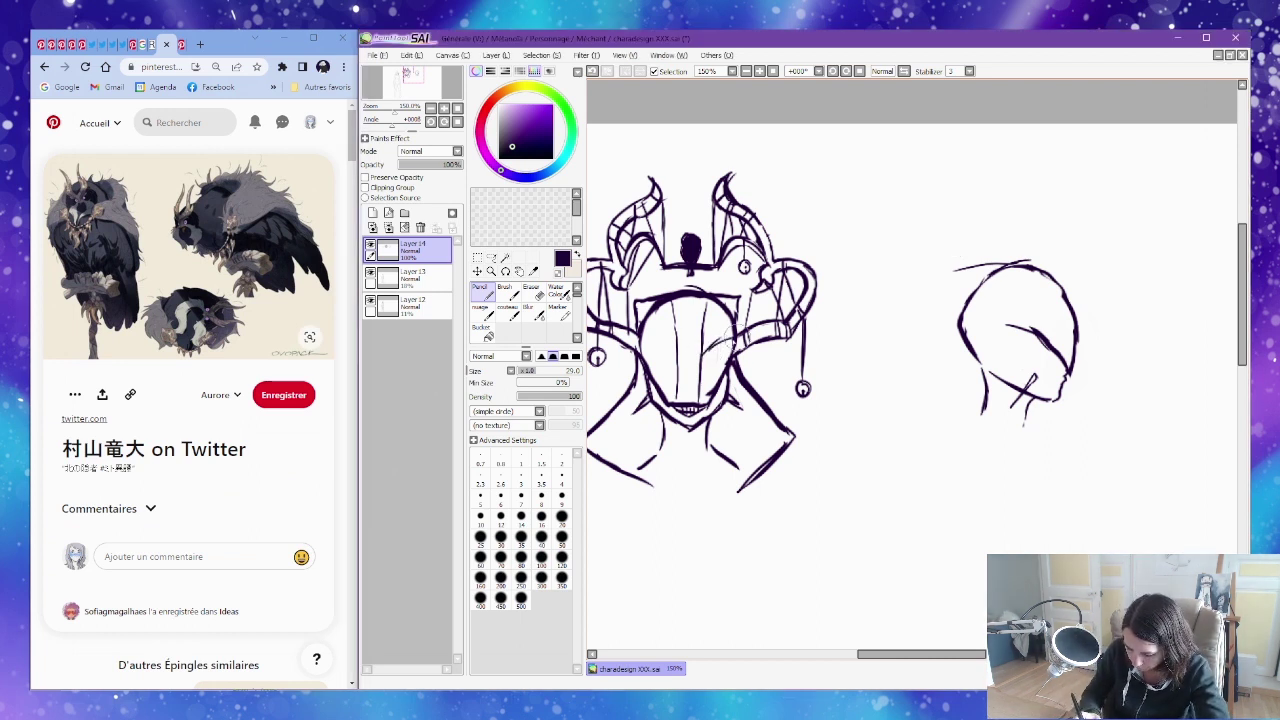
left_click_drag(710, 352, 771, 346)
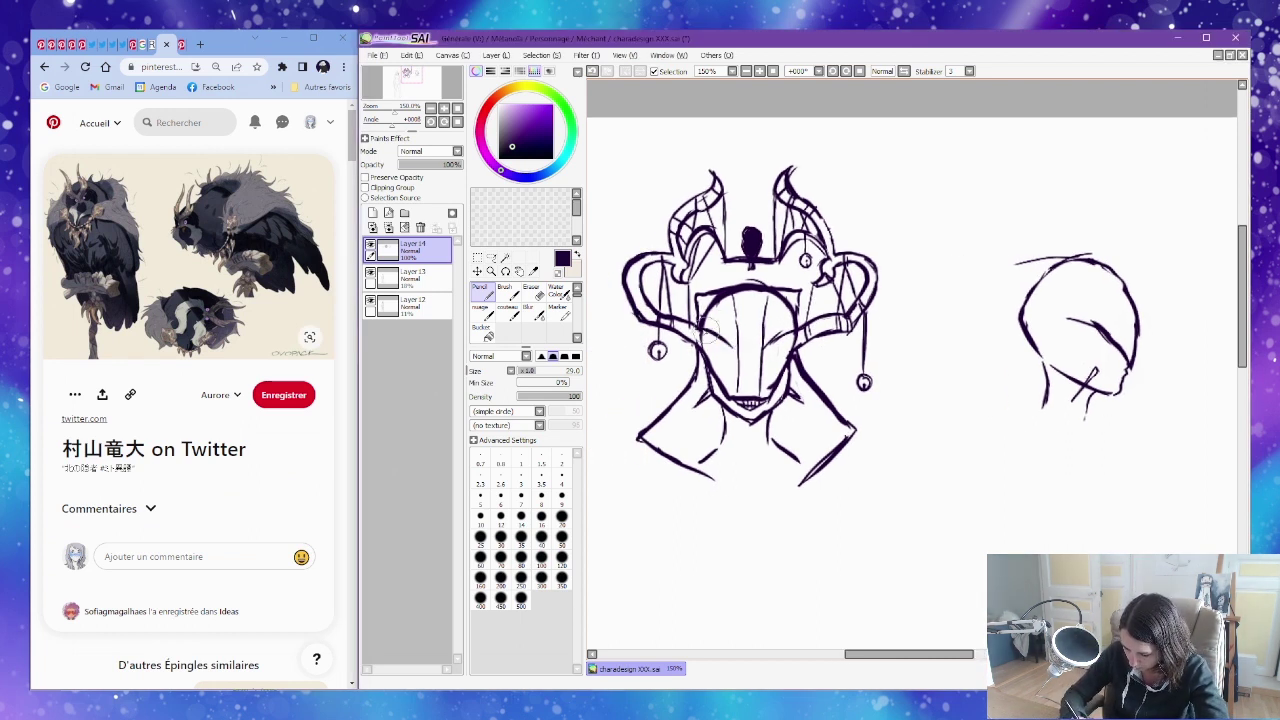
key("e")
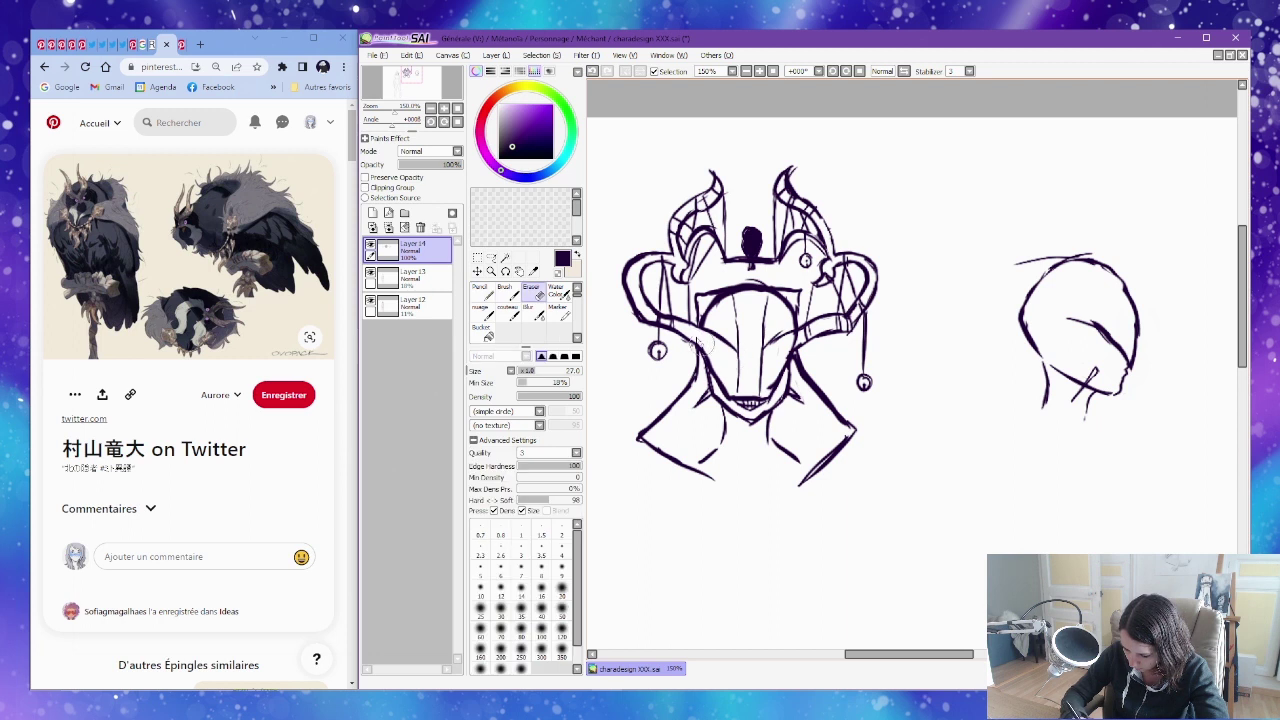
key("n")
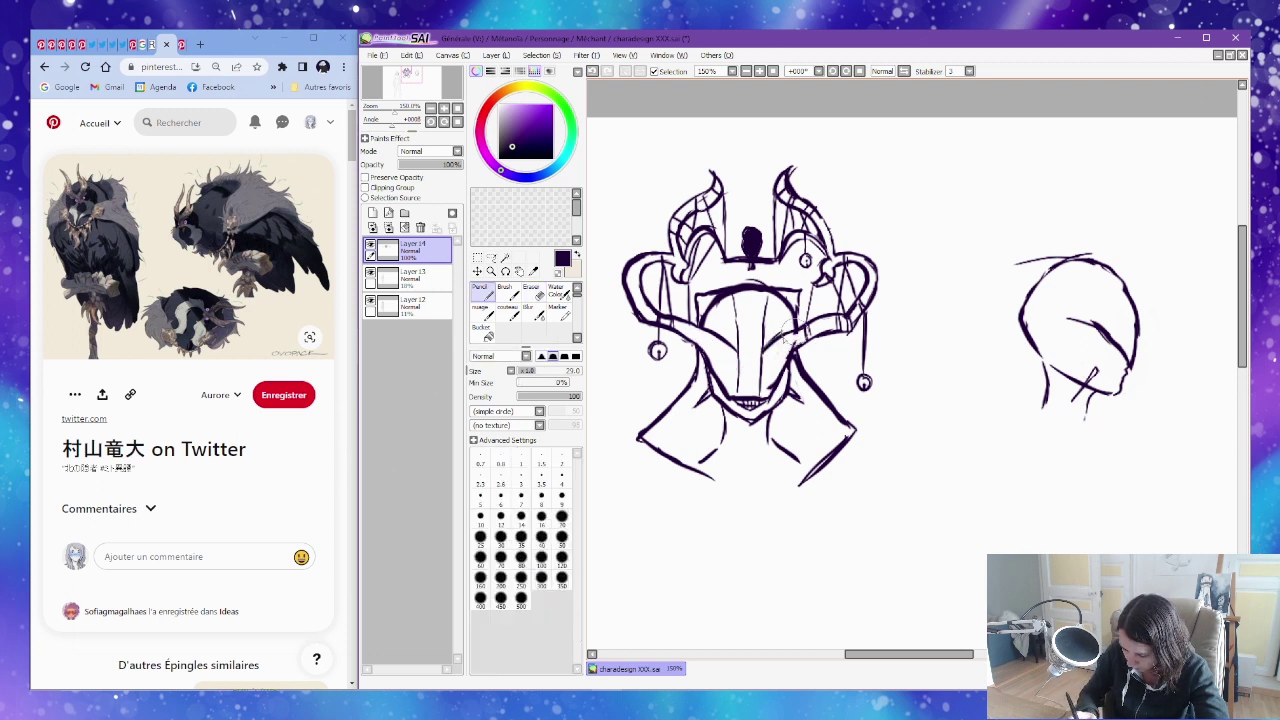
key("e")
mouse_move(741, 365)
left_mouse_down()
mouse_move(752, 384)
mouse_move(756, 368)
left_mouse_up()
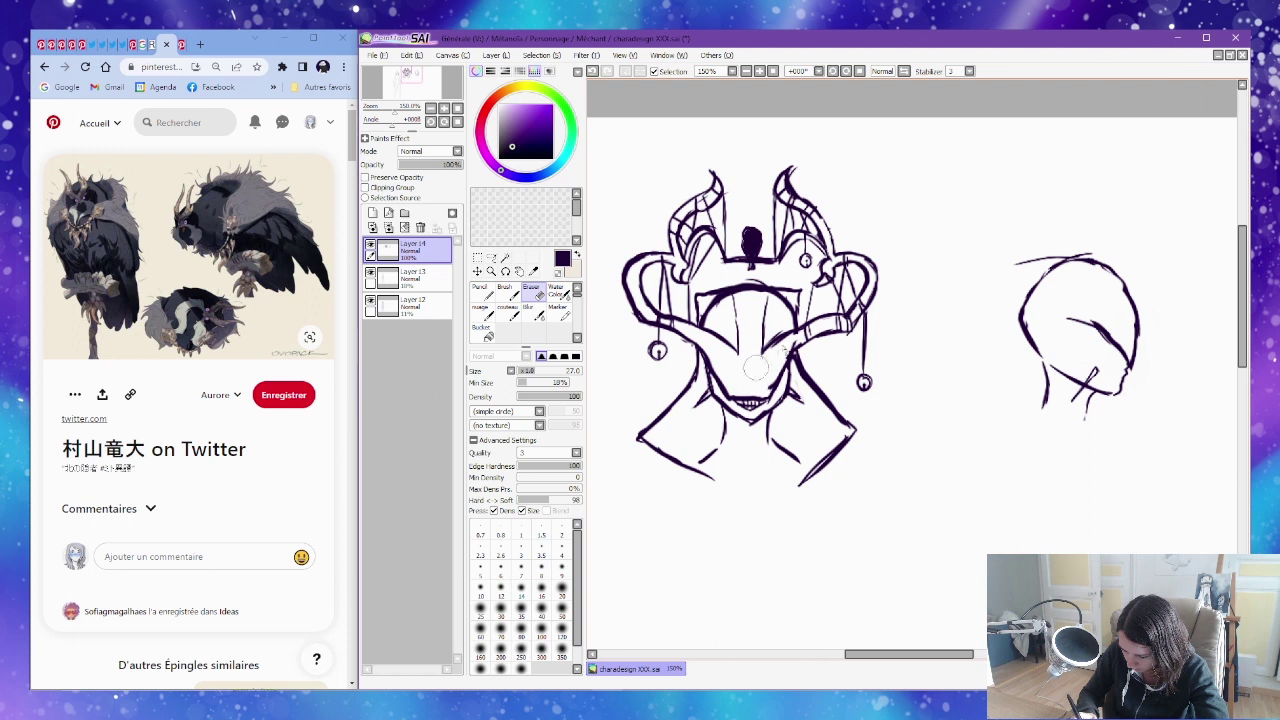
Redraw the front mask's upper panel with tapering inner lines, and add a central eye and angled cheek lines below the bands.
mouse_move(743, 303)
left_mouse_down()
mouse_move(730, 292)
mouse_move(738, 351)
mouse_move(716, 310)
mouse_move(726, 297)
mouse_move(739, 349)
left_mouse_up()
key("n")
key("e")
key("n")
mouse_move(786, 293)
left_mouse_down()
mouse_move(760, 365)
mouse_move(745, 370)
mouse_move(771, 379)
left_mouse_up()
key("e")
key("n")
left_click_drag(702, 350, 724, 374)
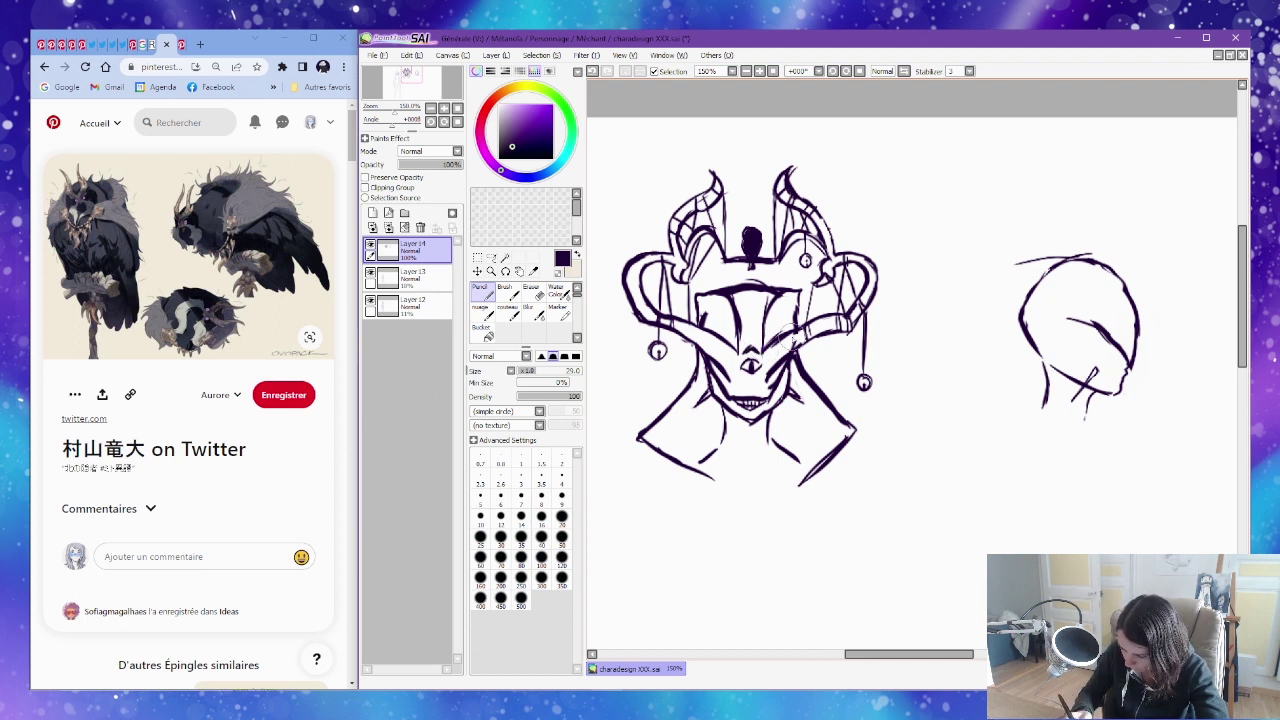
Give the profile headpiece an angular pointed back and draw a collar edge slanting diagonally down and forward from behind the neck.
mouse_move(1020, 306)
left_mouse_down()
mouse_move(885, 295)
mouse_move(921, 308)
left_mouse_up()
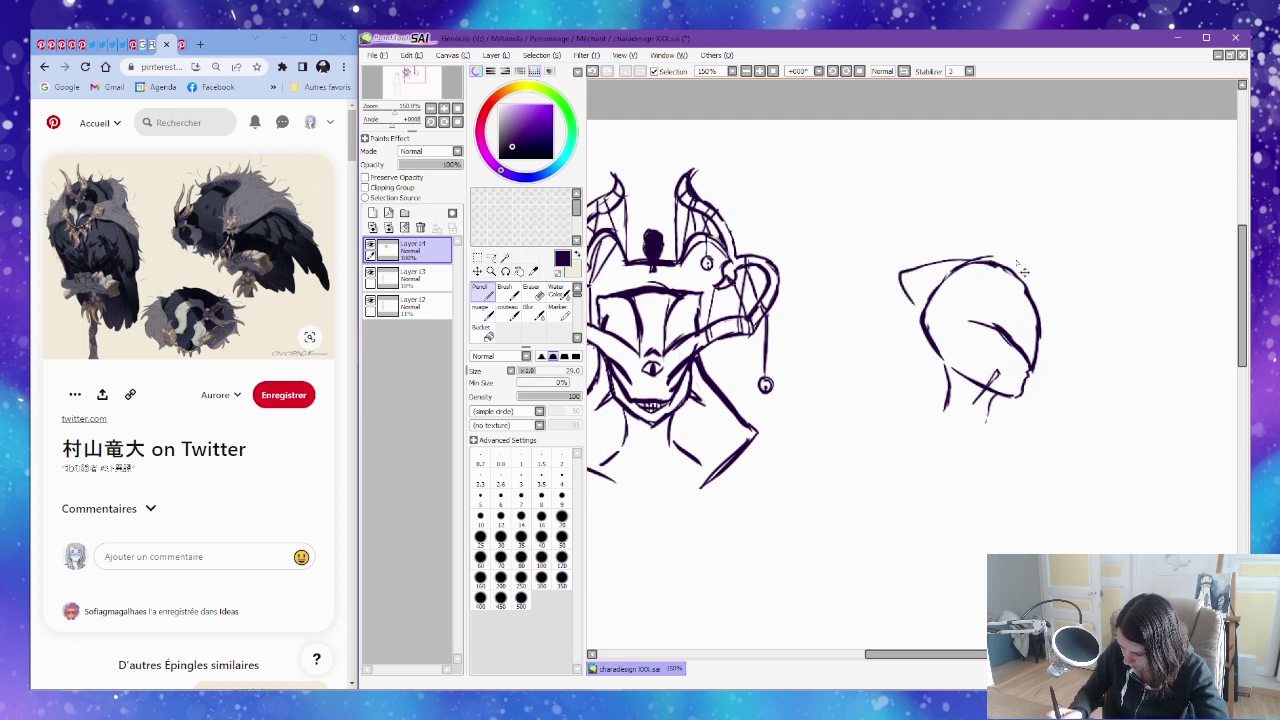
mouse_move(980, 260)
left_mouse_down()
mouse_move(910, 273)
mouse_move(926, 336)
left_mouse_up()
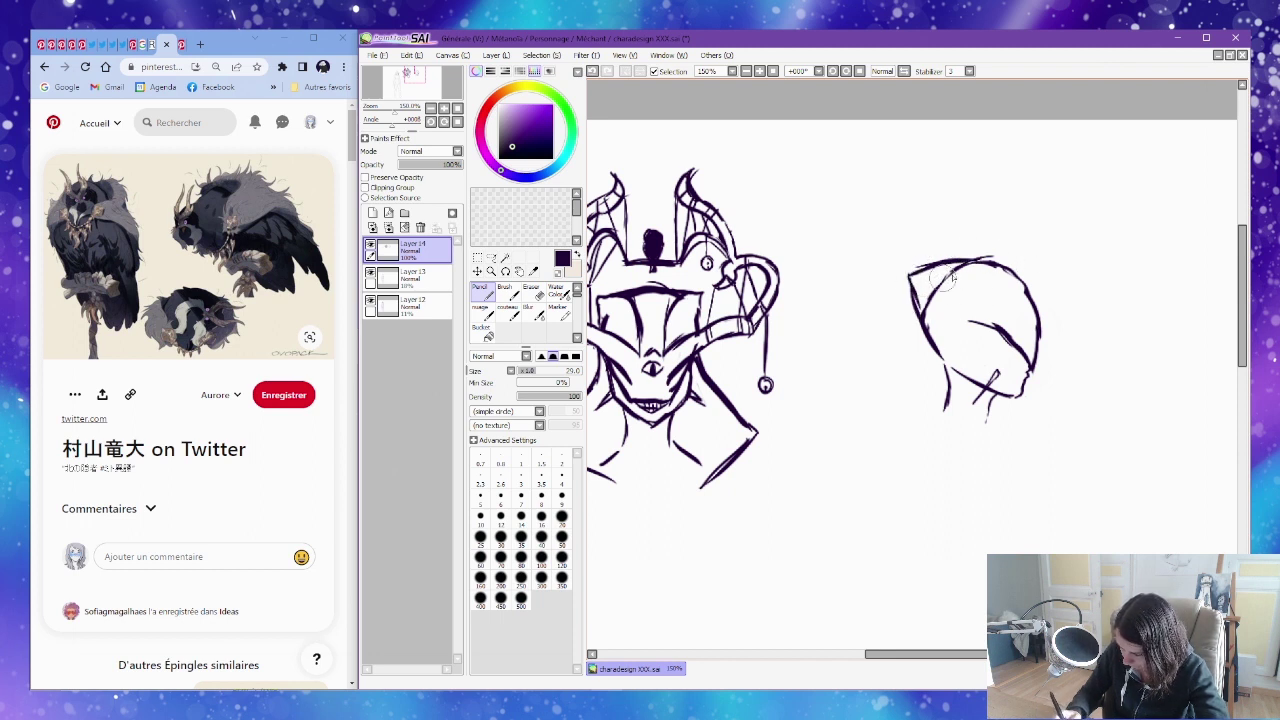
mouse_move(914, 270)
left_mouse_down()
mouse_move(922, 338)
mouse_move(938, 356)
mouse_move(920, 363)
mouse_move(994, 474)
left_mouse_up()
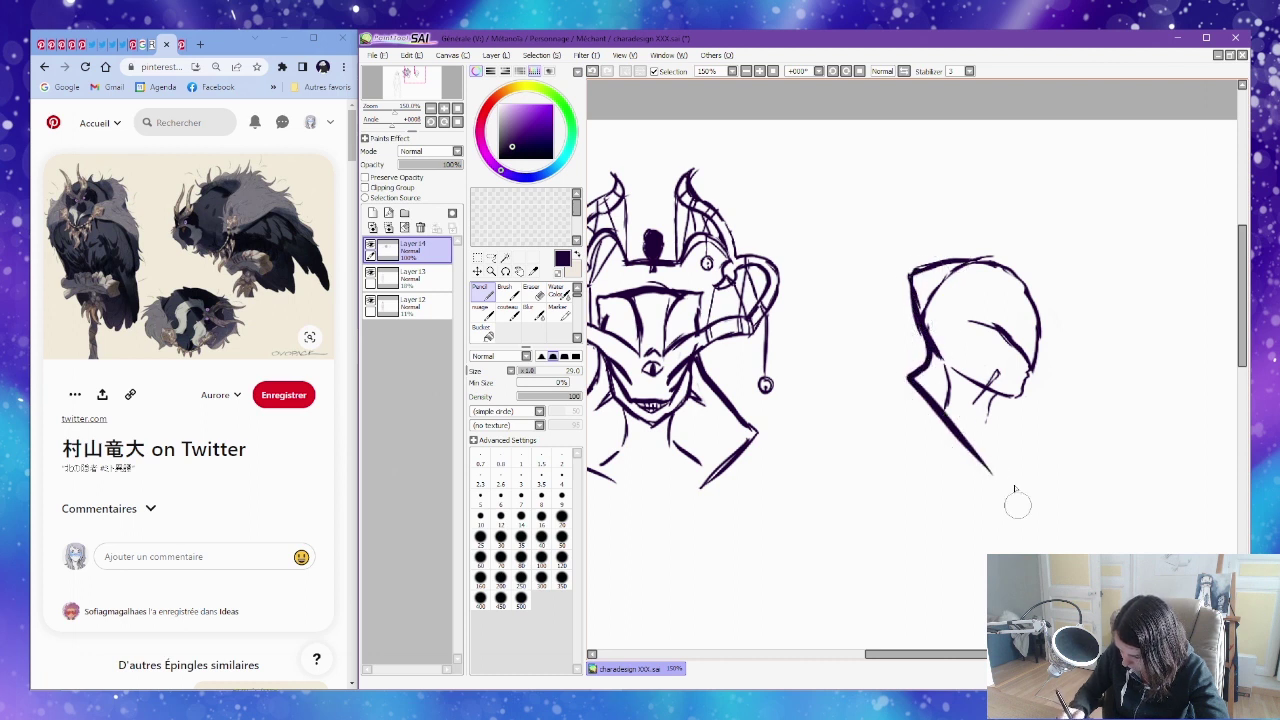
Undo the profile's collar edge, erase the inner skull curve, and reshape the headpiece's front contour into flatter, angular planes.
key("ctrl+z")
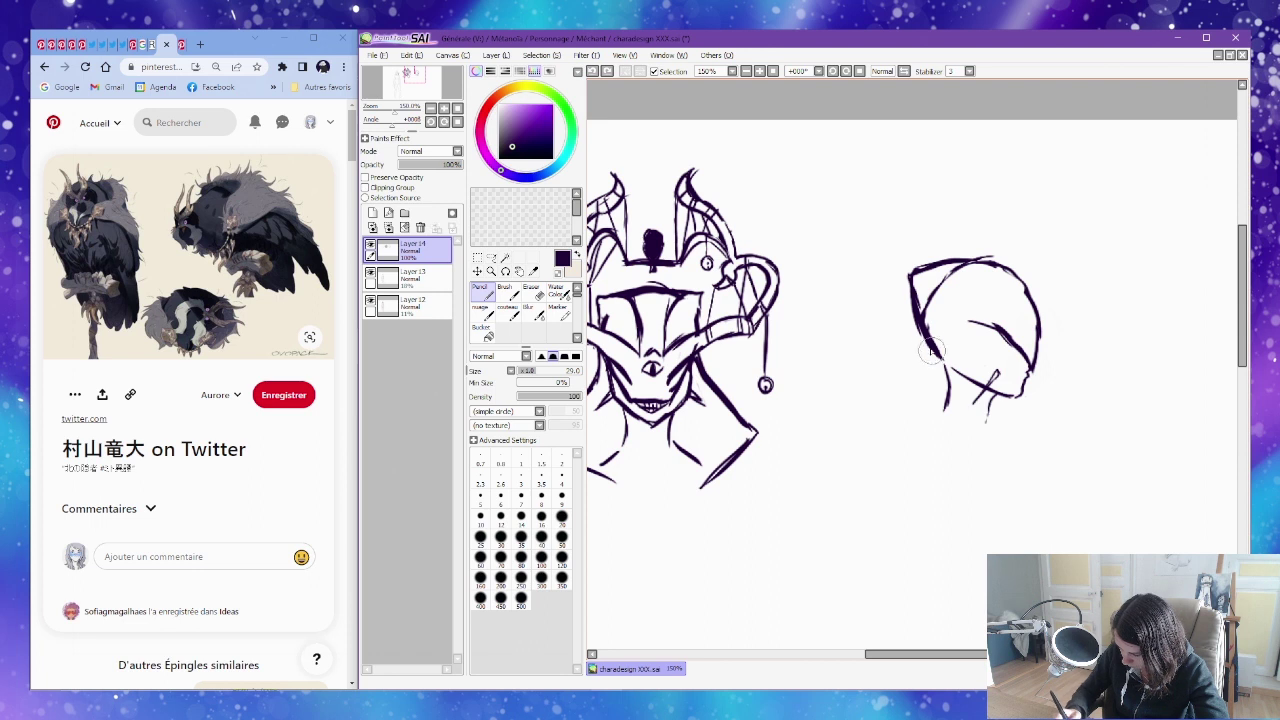
mouse_move(928, 340)
left_mouse_down()
mouse_move(926, 408)
mouse_move(940, 280)
left_mouse_up()
key("e")
scroll(1066, 297, "up", 2)
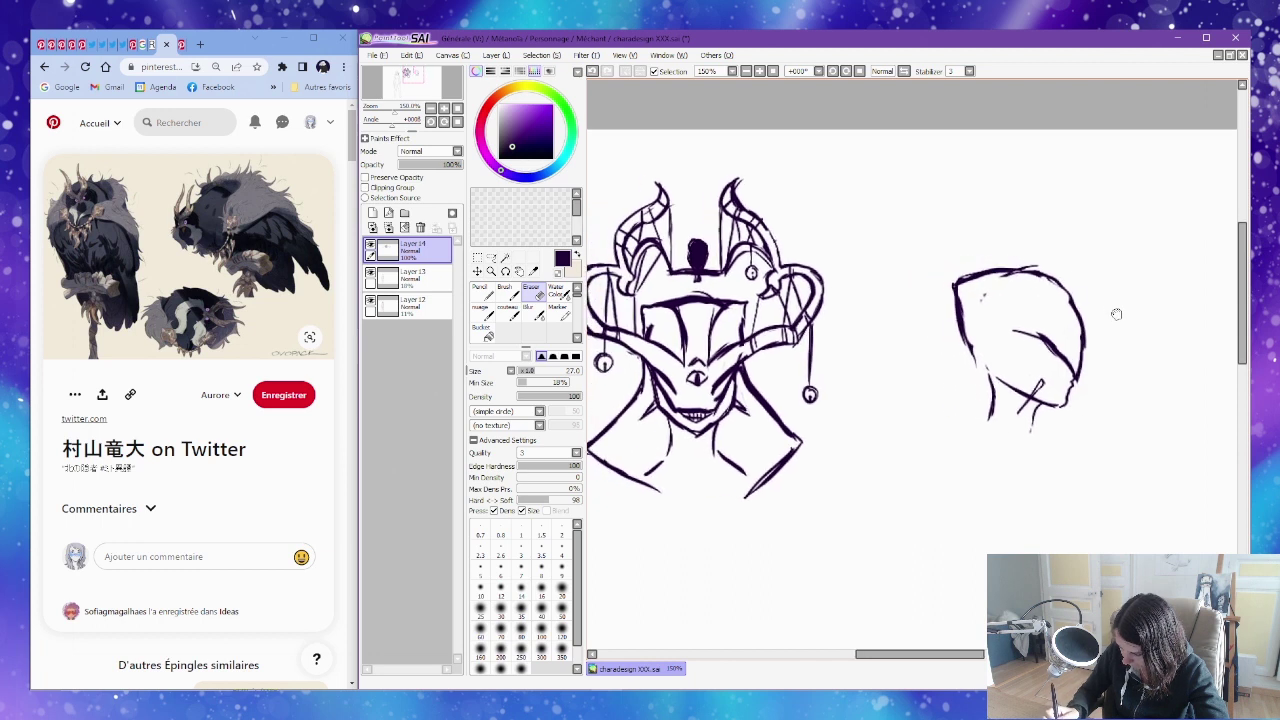
key("n")
mouse_move(1071, 376)
left_mouse_down()
mouse_move(1085, 336)
mouse_move(1076, 369)
mouse_move(1085, 338)
mouse_move(1058, 286)
left_mouse_up()
key("e")
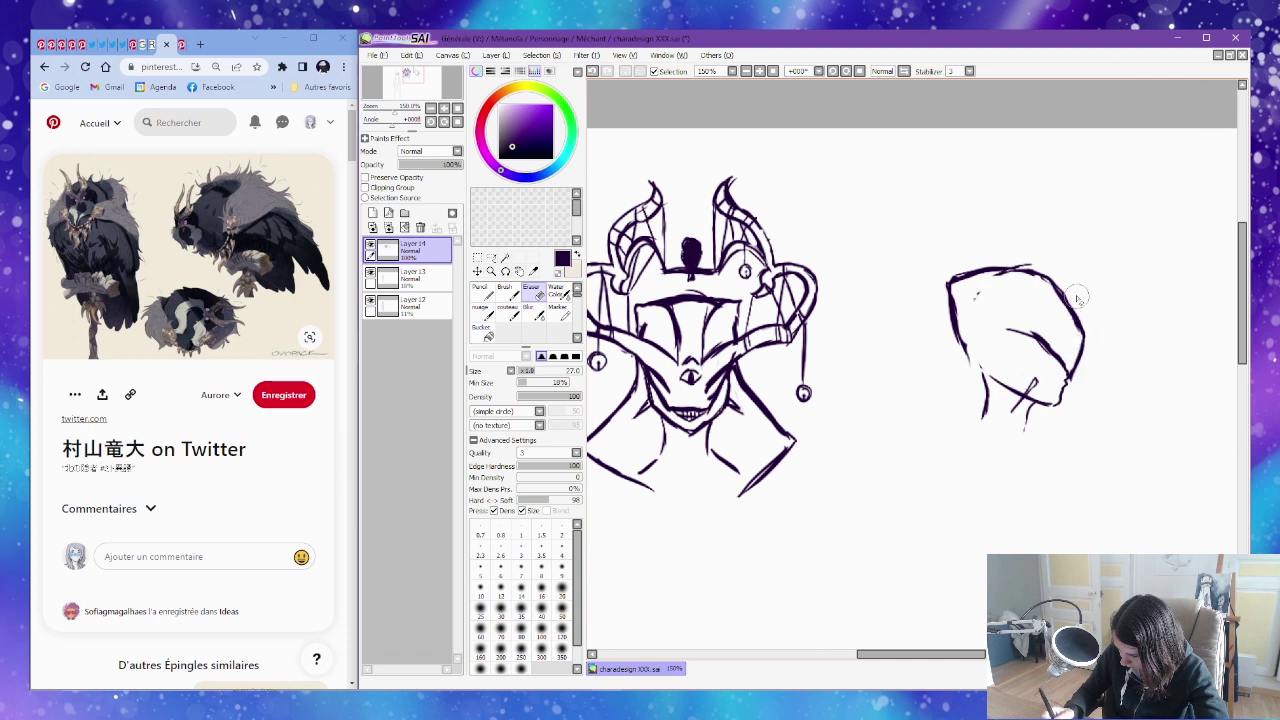
Sketch a small circle for the horn base on the profile headpiece and reinforce the headpiece's upper edge.
key("n")
mouse_move(1052, 266)
left_mouse_down()
mouse_move(1077, 291)
mouse_move(1031, 343)
mouse_move(1035, 320)
mouse_move(1055, 331)
mouse_move(1030, 343)
mouse_move(1018, 318)
mouse_move(1050, 320)
left_mouse_up()
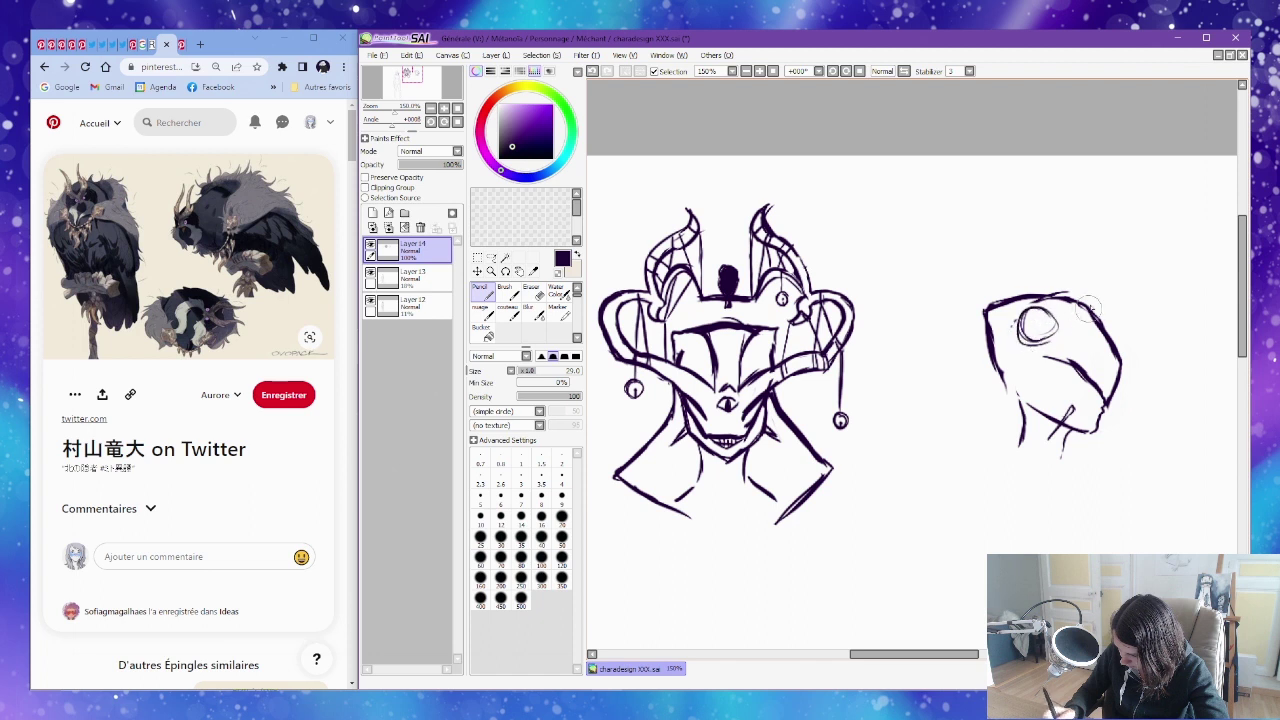
mouse_move(1120, 356)
left_mouse_down()
mouse_move(1056, 300)
mouse_move(1016, 300)
left_mouse_up()
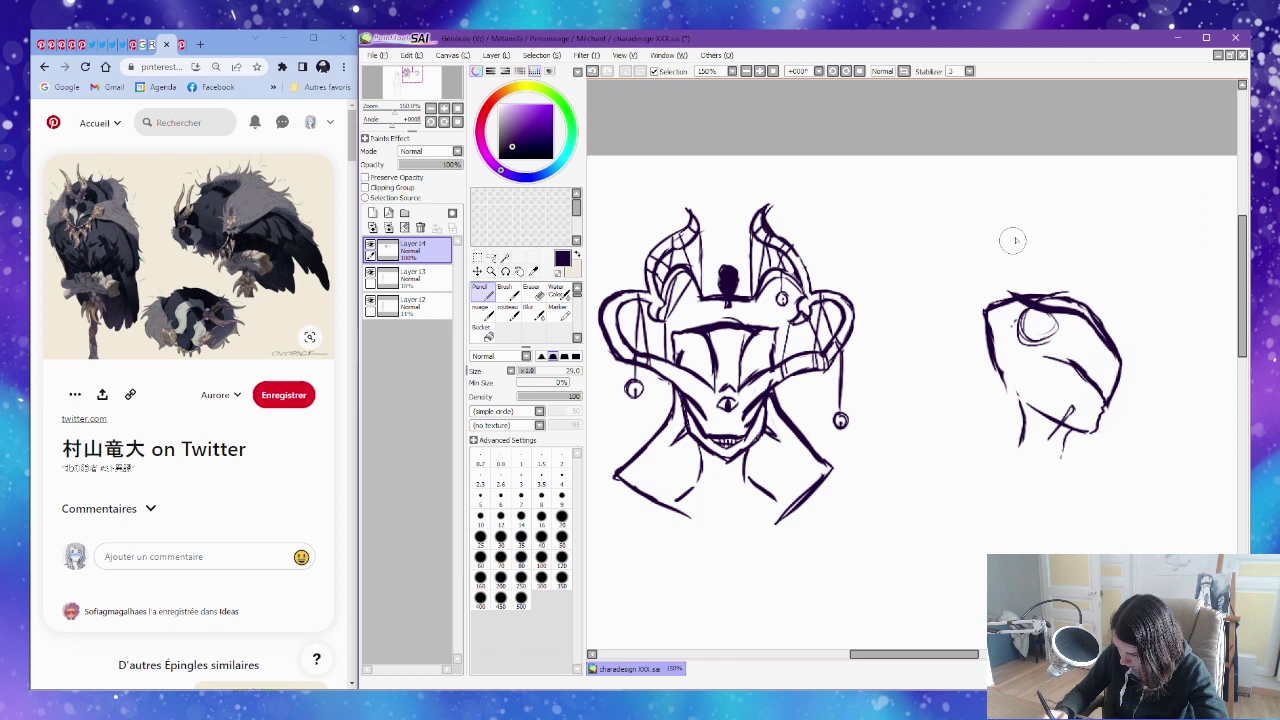
Draw a tall S-curved horn with a forked tip rising from the back of the profile headpiece, erasing the guide circle.
mouse_move(1002, 228)
left_mouse_down()
mouse_move(1009, 289)
mouse_move(999, 246)
mouse_move(1020, 229)
mouse_move(1018, 281)
mouse_move(1015, 234)
mouse_move(1007, 270)
mouse_move(1016, 218)
mouse_move(990, 192)
mouse_move(996, 160)
mouse_move(978, 200)
mouse_move(996, 226)
mouse_move(979, 261)
mouse_move(1009, 316)
mouse_move(1035, 296)
mouse_move(1013, 303)
mouse_move(1000, 232)
mouse_move(989, 272)
mouse_move(1011, 313)
mouse_move(1039, 327)
mouse_move(995, 258)
mouse_move(976, 262)
mouse_move(1029, 340)
left_mouse_up()
key("e")
key("n")
key("e")
key("n")
left_click_drag(1129, 313, 1107, 309)
key("e")
left_click_drag(966, 268, 980, 309)
key("n")
left_click_drag(957, 251, 1001, 330)
mouse_move(983, 216)
left_mouse_down()
mouse_move(998, 217)
mouse_move(1002, 238)
mouse_move(1003, 195)
left_mouse_up()
key("e")
key("n")
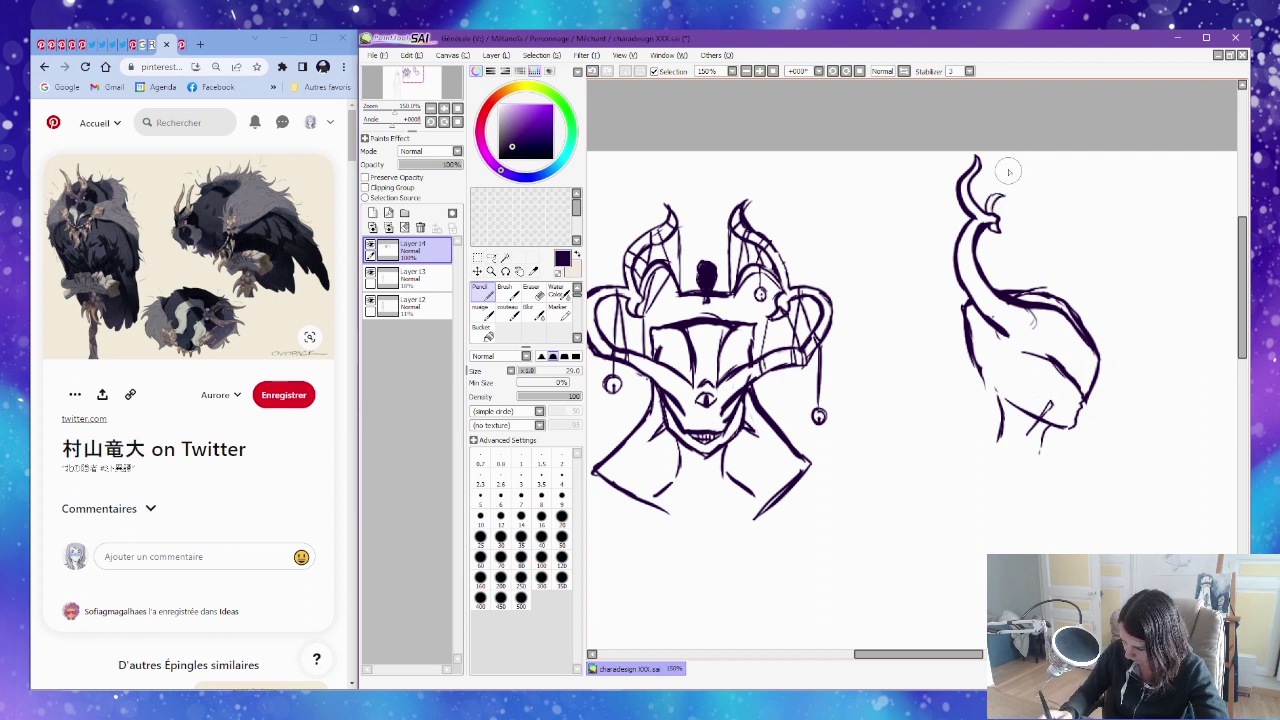
Erase the upper section of the profile horn and redraw it as a shorter curved point above the fork.
key("e")
left_click_drag(972, 203, 986, 166)
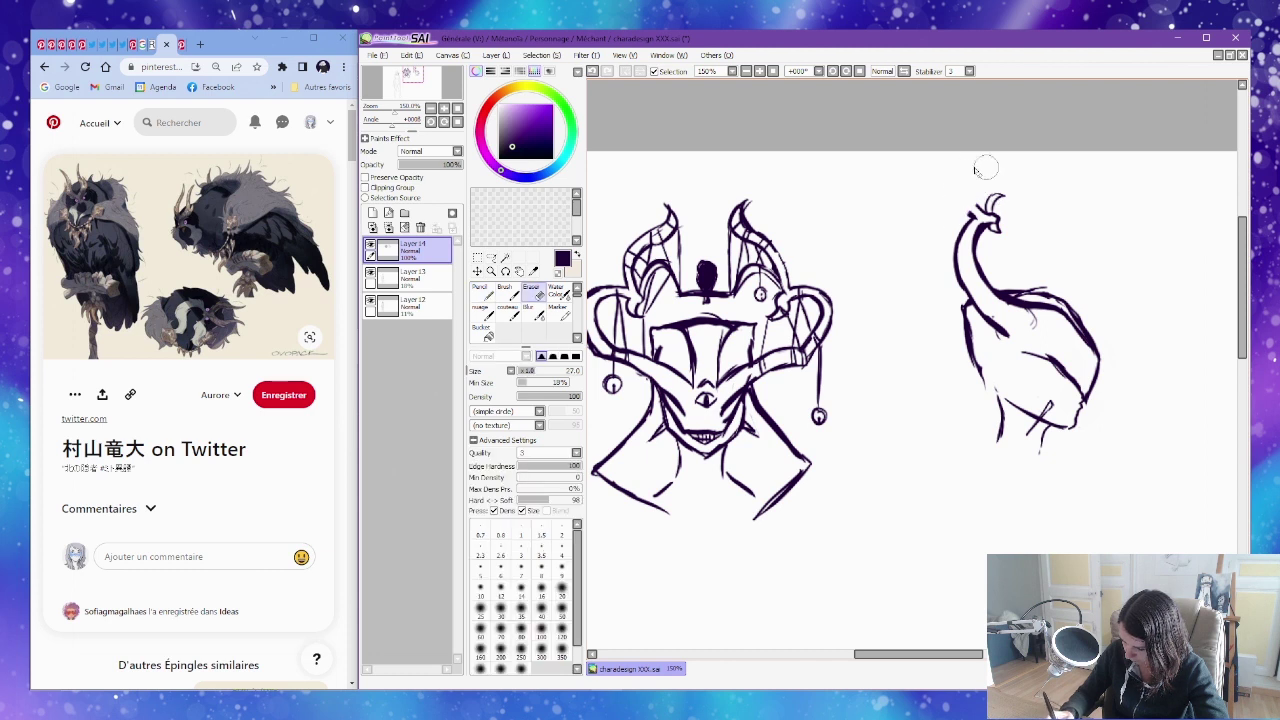
key("n")
left_click_drag(975, 210, 1007, 158)
key("ctrl")
left_click_drag(1042, 314, 1042, 374, "ctrl")
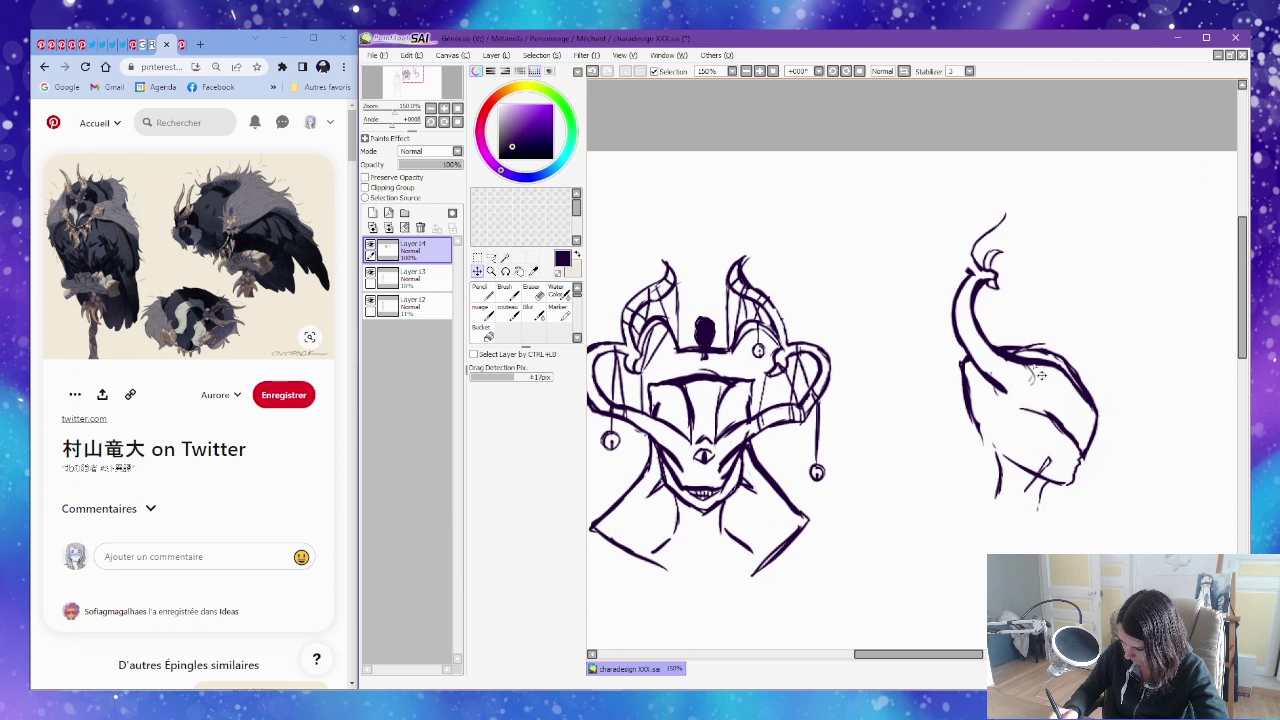
left_click_drag(1086, 276, 1044, 236)
mouse_move(959, 205)
left_mouse_down()
mouse_move(1014, 212)
mouse_move(1011, 182)
mouse_move(976, 232)
left_mouse_up()
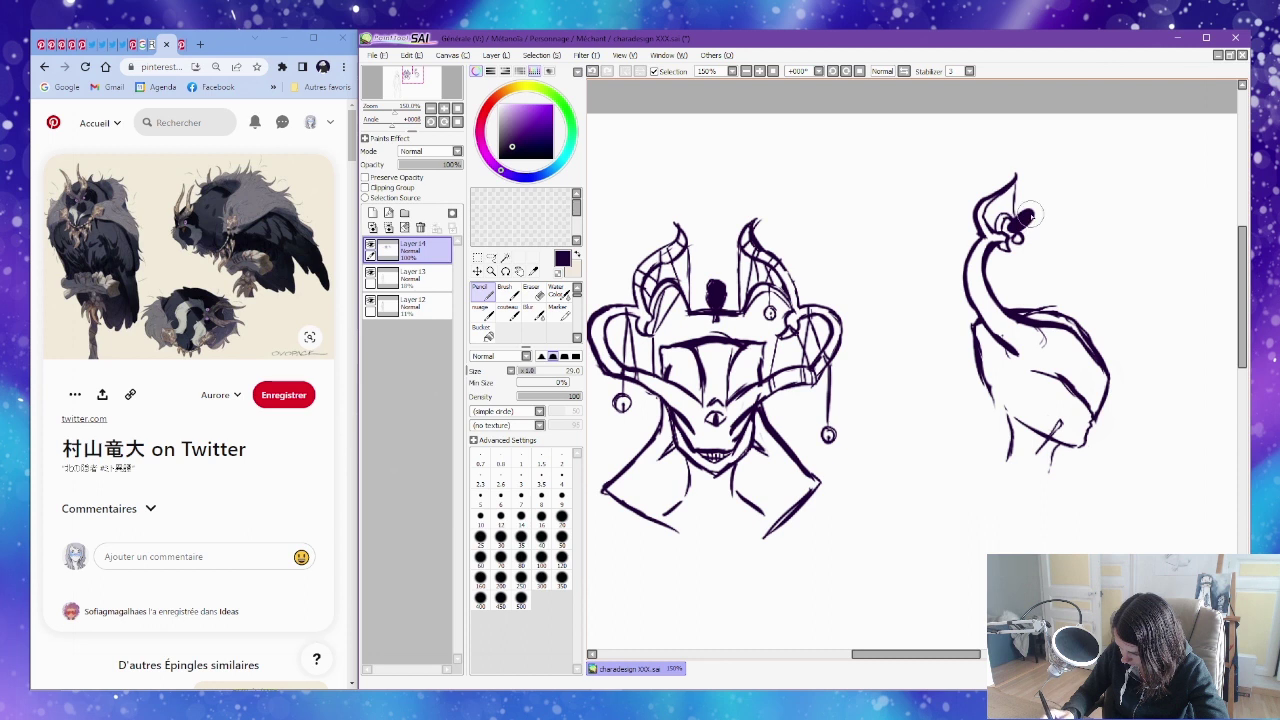
Add a solid dark knob beside the profile horn's fork and clean up the lines around its base.
key("e")
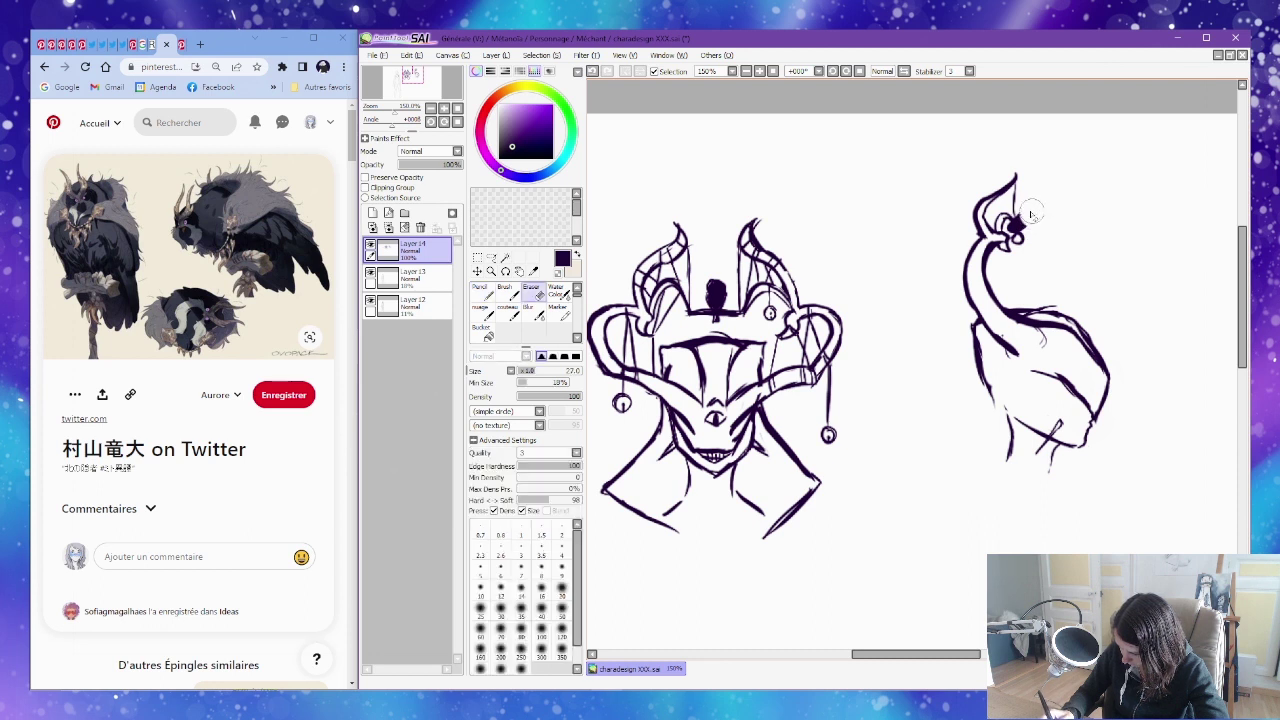
key("n")
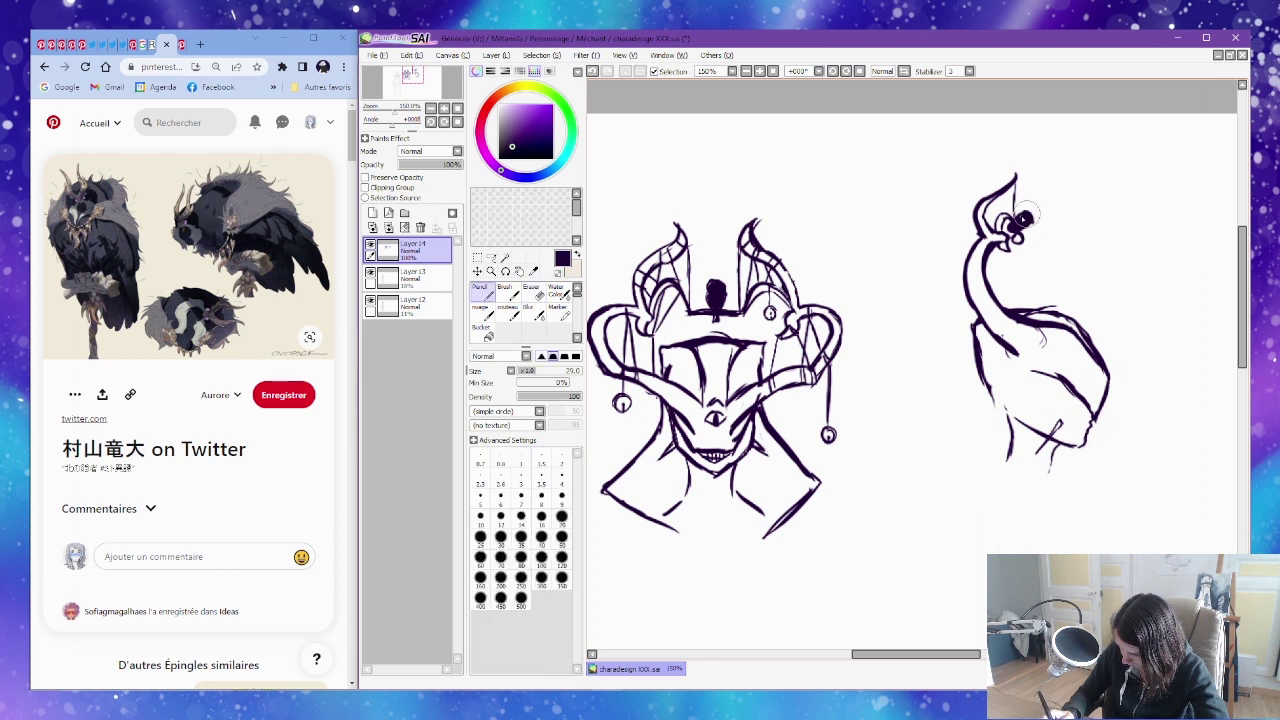
left_click_drag(1097, 274, 1071, 260)
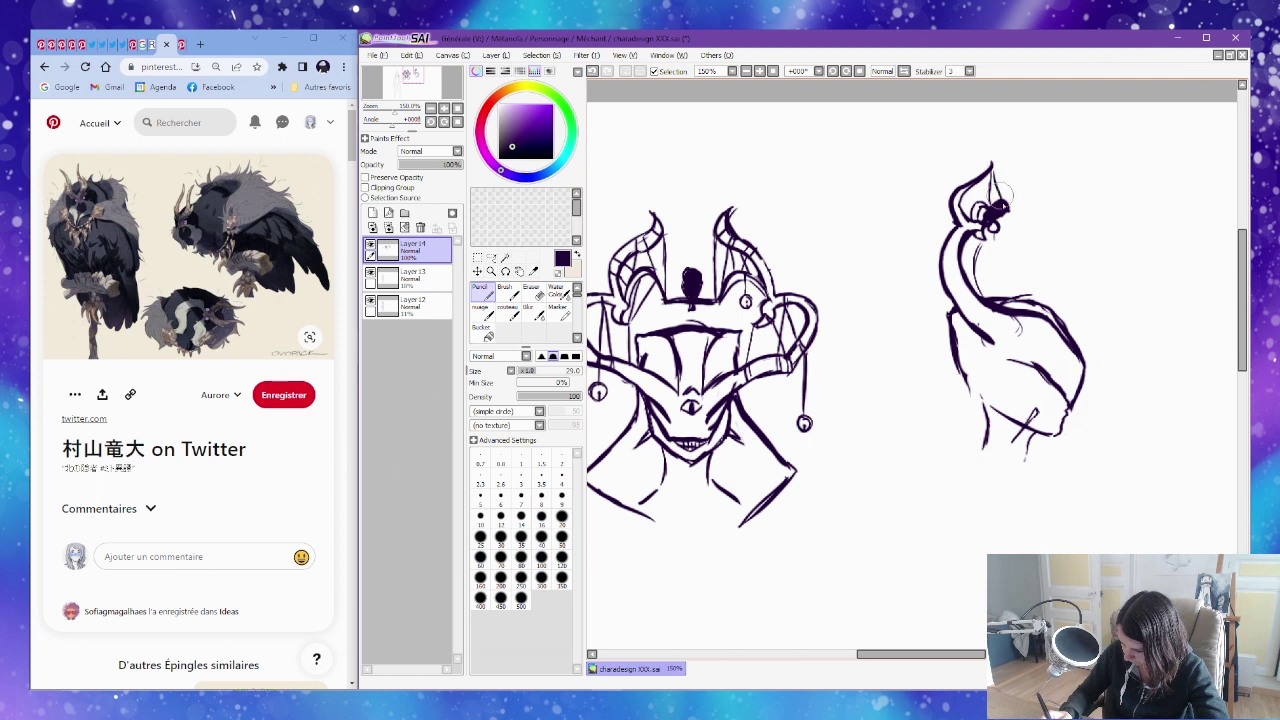
left_click_drag(992, 172, 974, 202)
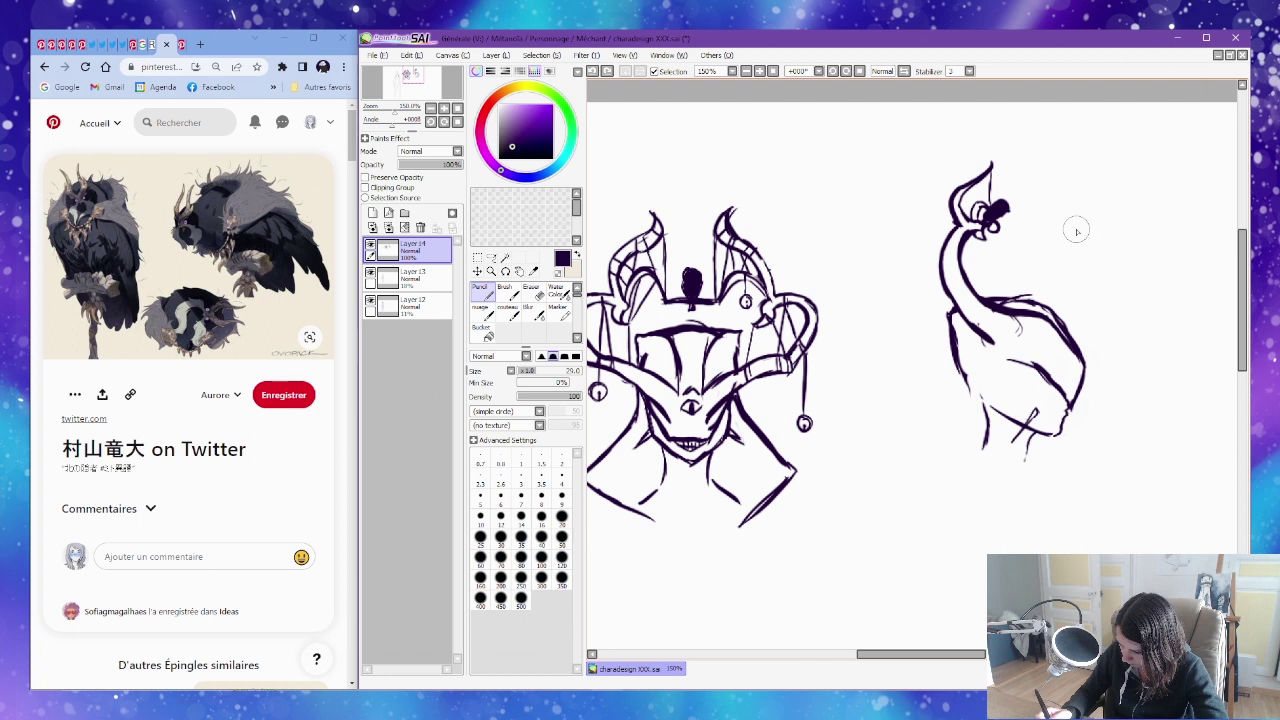
left_click_drag(998, 227, 996, 225)
Cut a gap in the profile mask's front contour and draw the small bulging central eye there.
left_click_drag(1057, 366, 1069, 314)
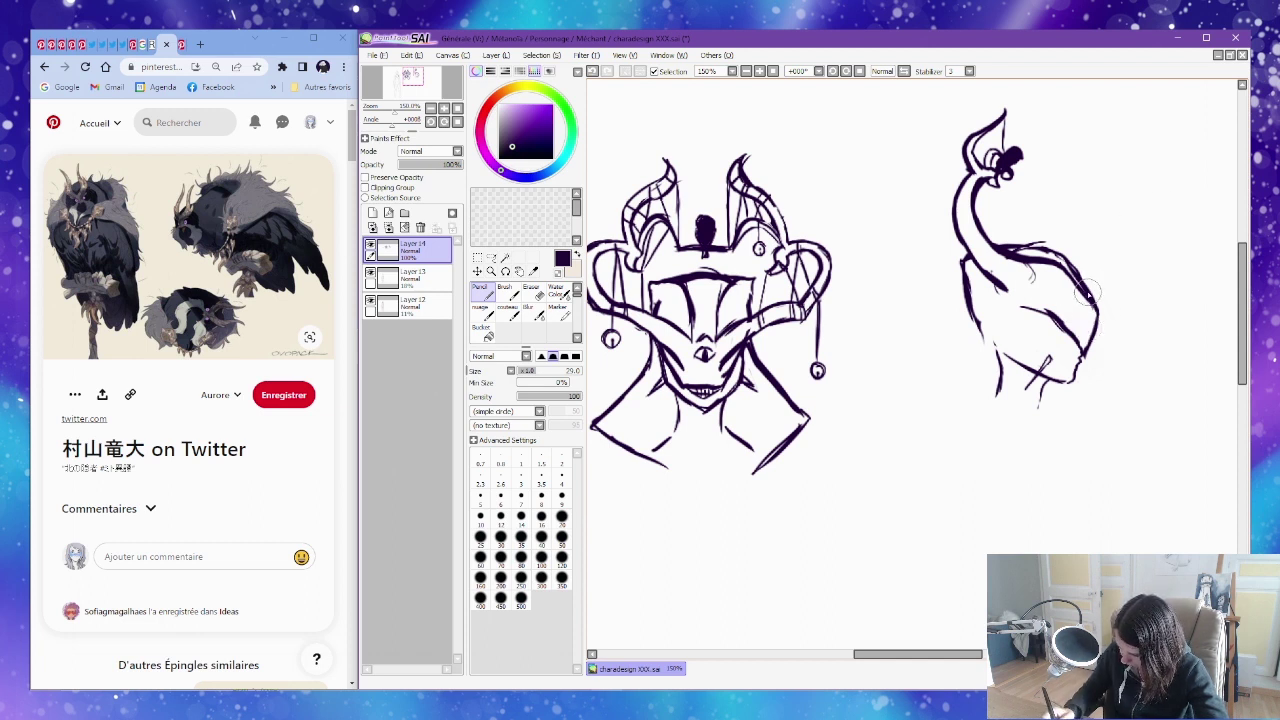
key("e")
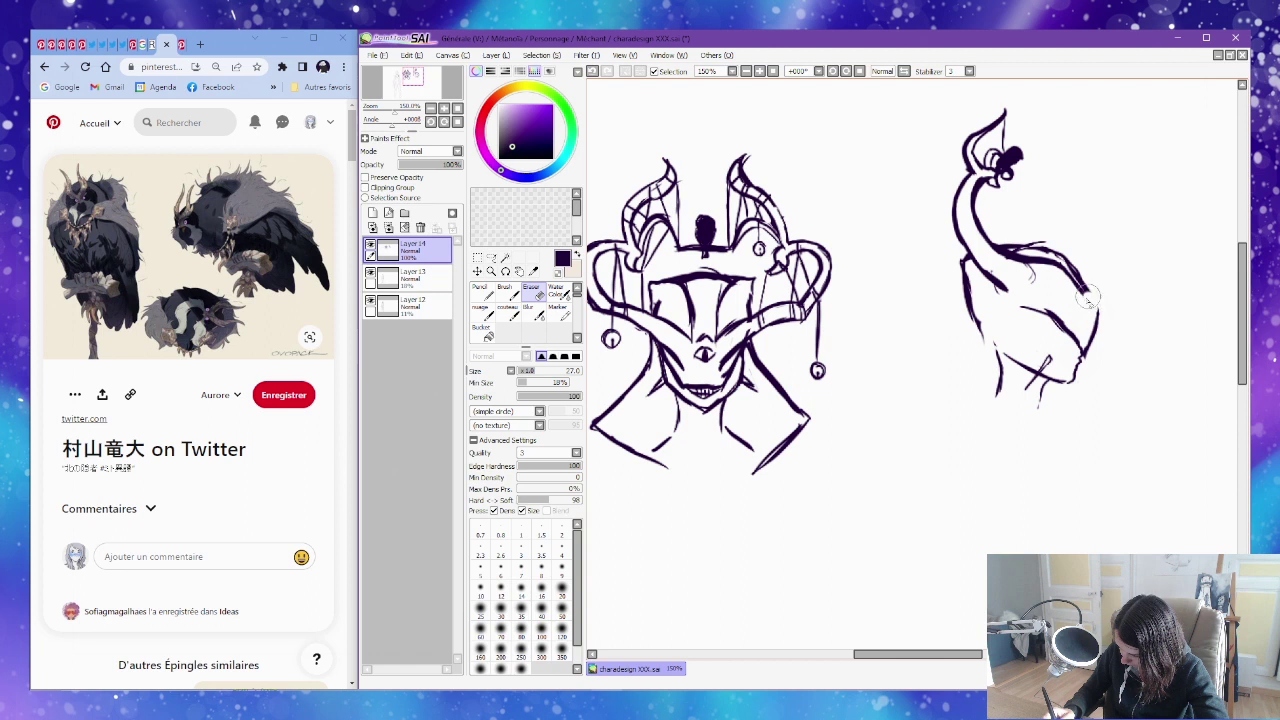
key("n")
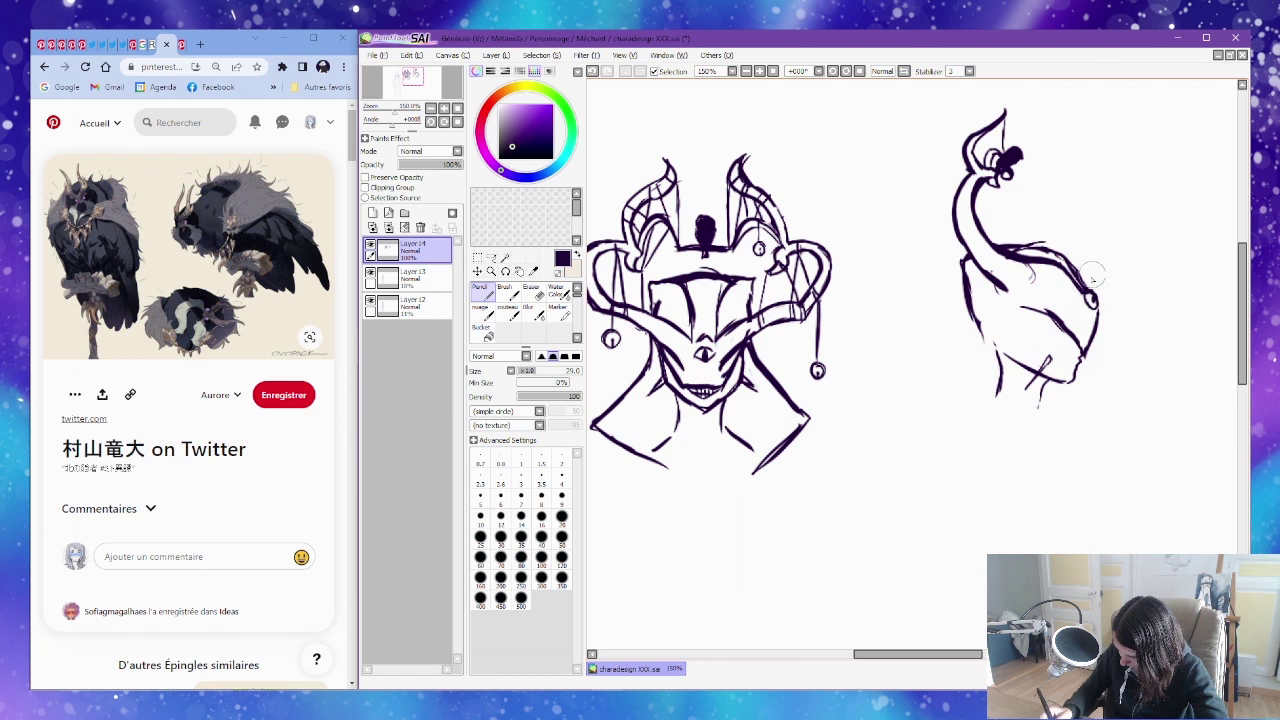
key("e")
key("n")
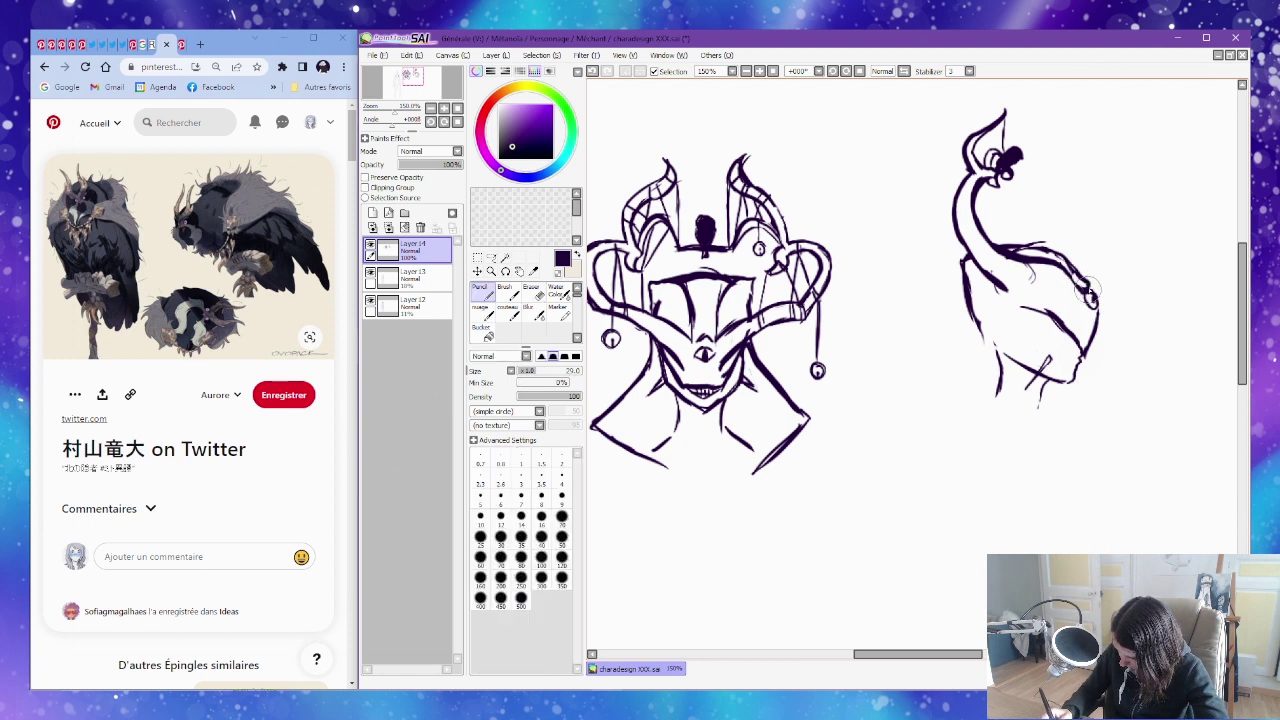
mouse_move(1066, 271)
left_mouse_down()
mouse_move(1086, 281)
mouse_move(1086, 345)
mouse_move(1105, 329)
left_mouse_up()
key("e")
key("n")
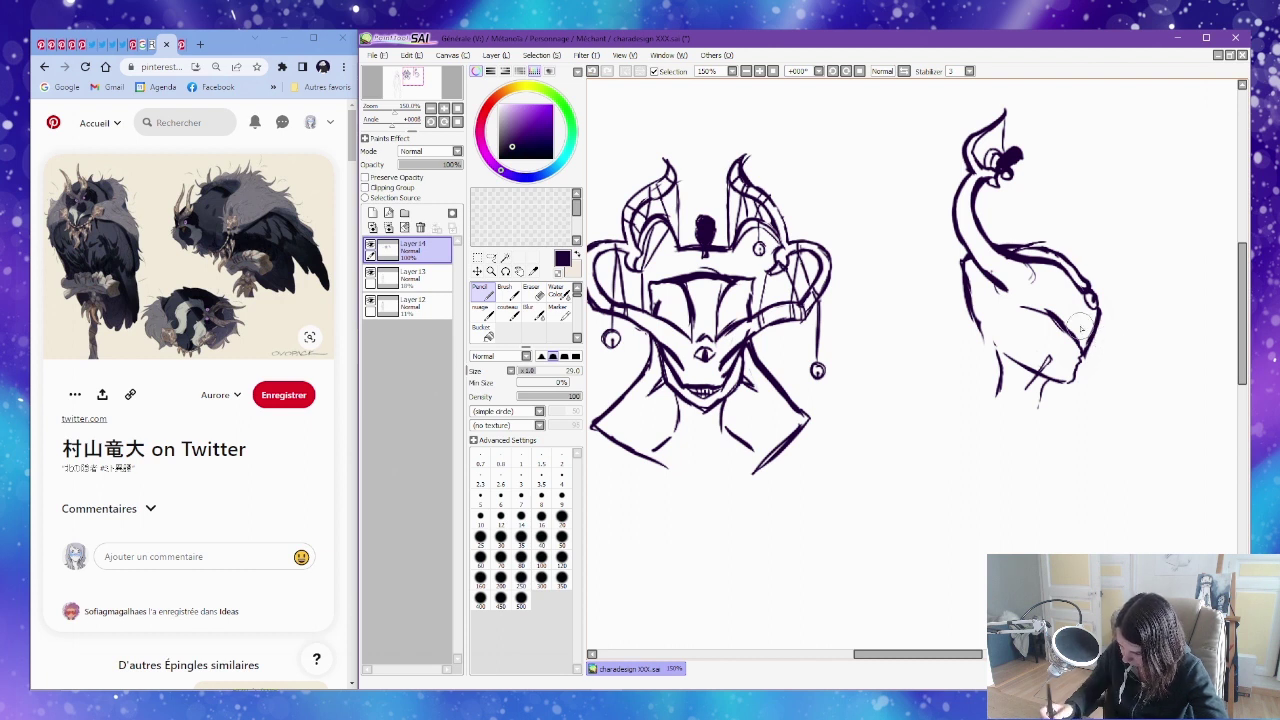
Double the diagonal band across the profile mask's cheek and add short cross lines to the bands, including the front view.
left_click_drag(999, 282, 1073, 327)
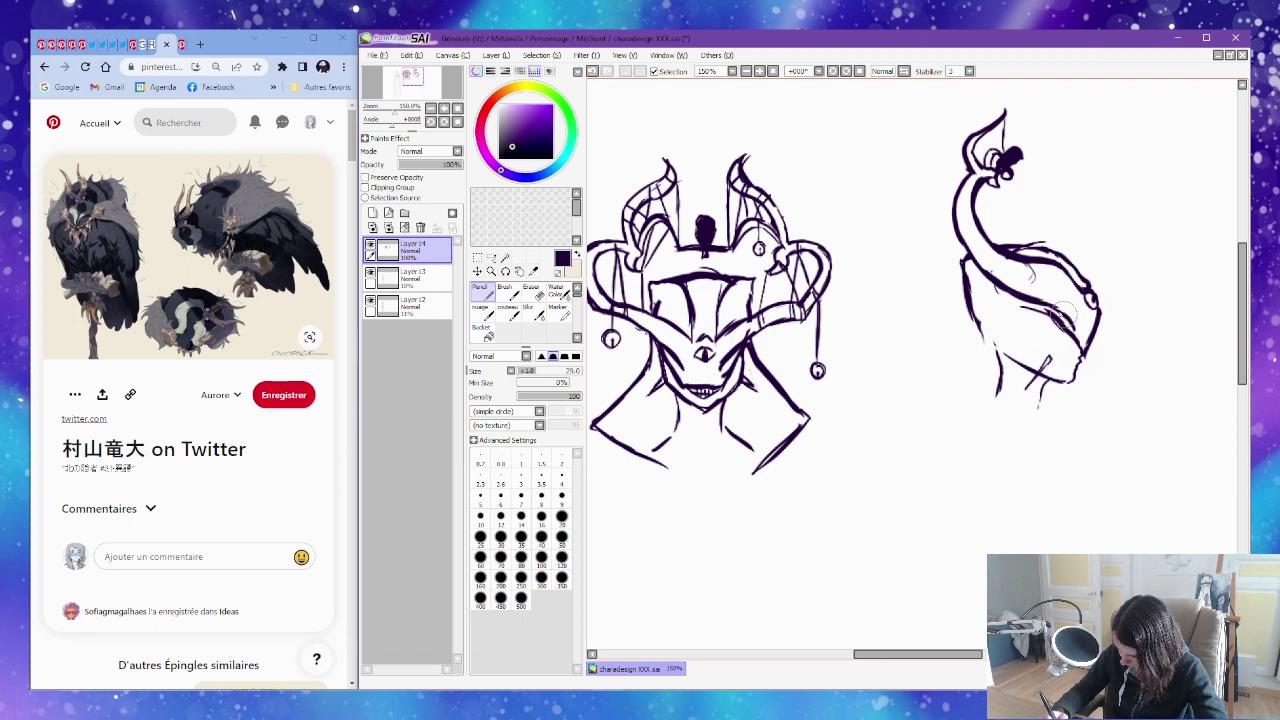
left_click_drag(1036, 298, 1072, 318)
left_click_drag(1026, 266, 1048, 287)
left_click_drag(737, 336, 745, 322)
Add ring markings along the profile horn and thin strings hanging from its tip and fork.
left_click_drag(1095, 279, 1101, 301)
mouse_move(998, 266)
left_mouse_down()
mouse_move(982, 292)
mouse_move(1008, 290)
left_mouse_up()
mouse_move(996, 196)
left_mouse_down()
mouse_move(992, 245)
mouse_move(1003, 222)
mouse_move(983, 251)
left_mouse_up()
left_click_drag(994, 205, 986, 244)
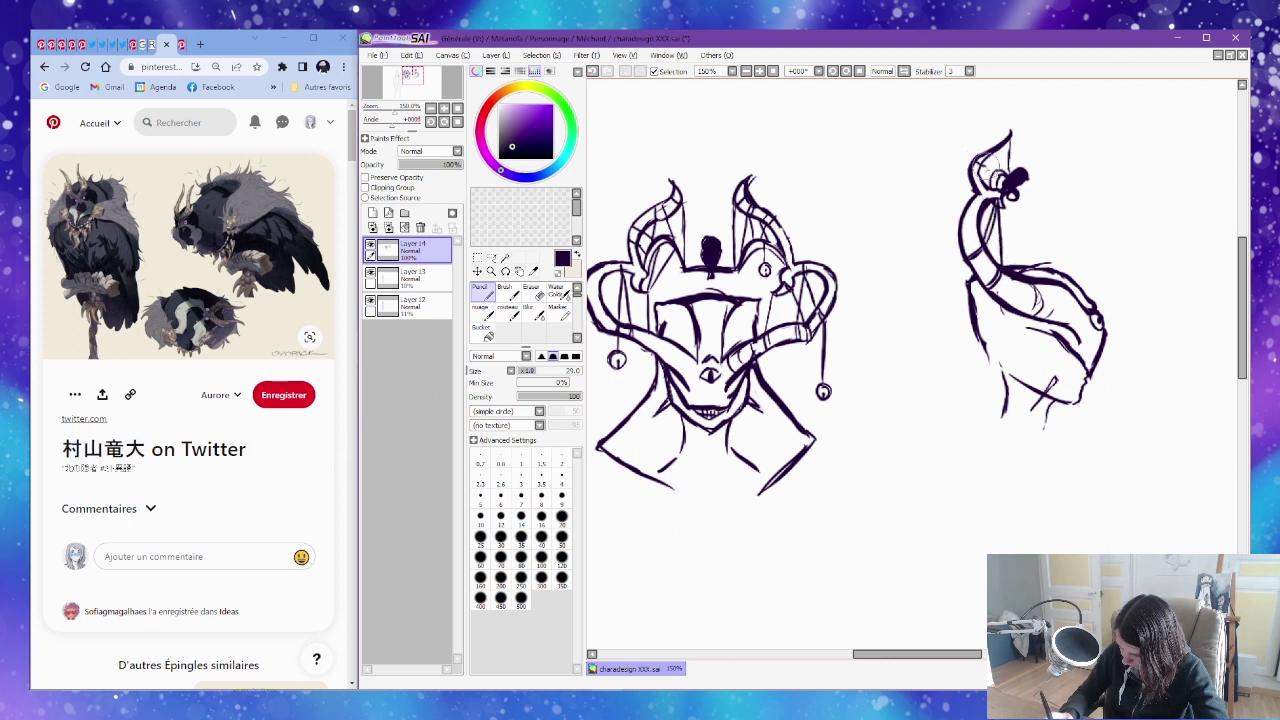
left_click_drag(1000, 158, 984, 190)
mouse_move(1010, 136)
left_mouse_down()
mouse_move(984, 182)
mouse_move(1001, 184)
left_mouse_up()
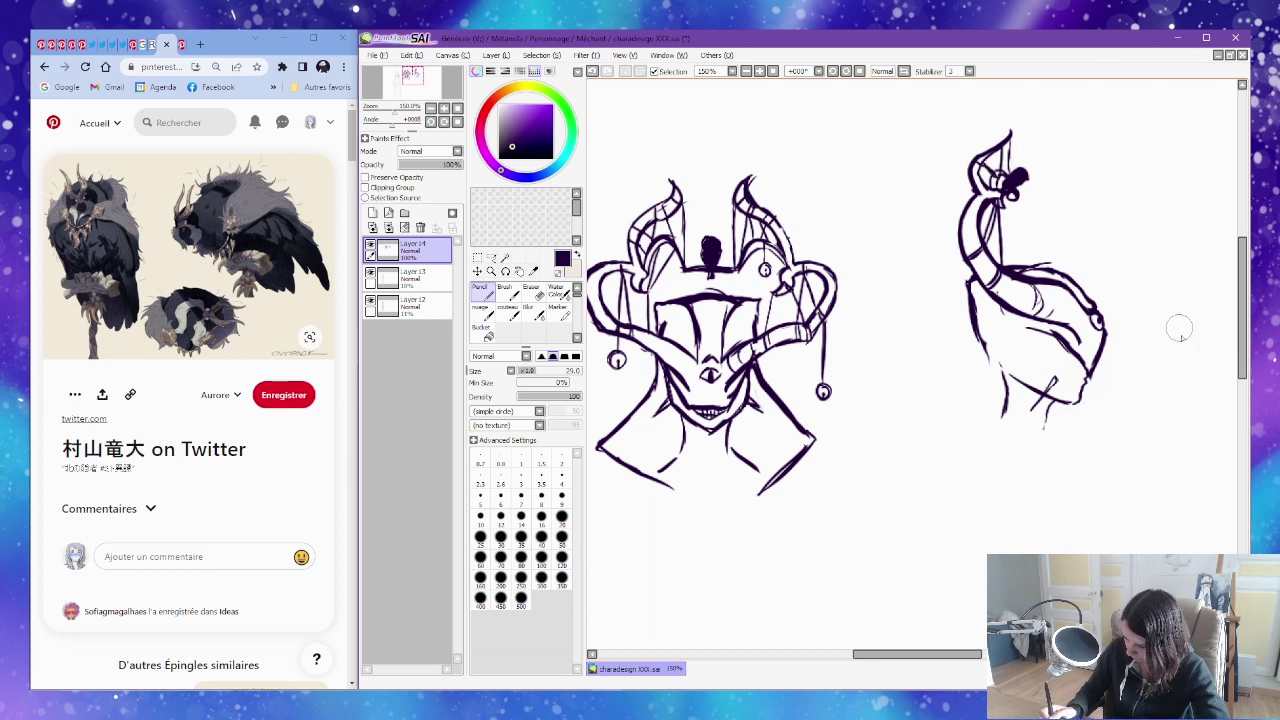
Draw an angular collar behind and beneath the profile head, and erase the loose neck lines inside it.
mouse_move(1177, 366)
left_mouse_down()
mouse_move(1154, 337)
mouse_move(1177, 337)
left_mouse_up()
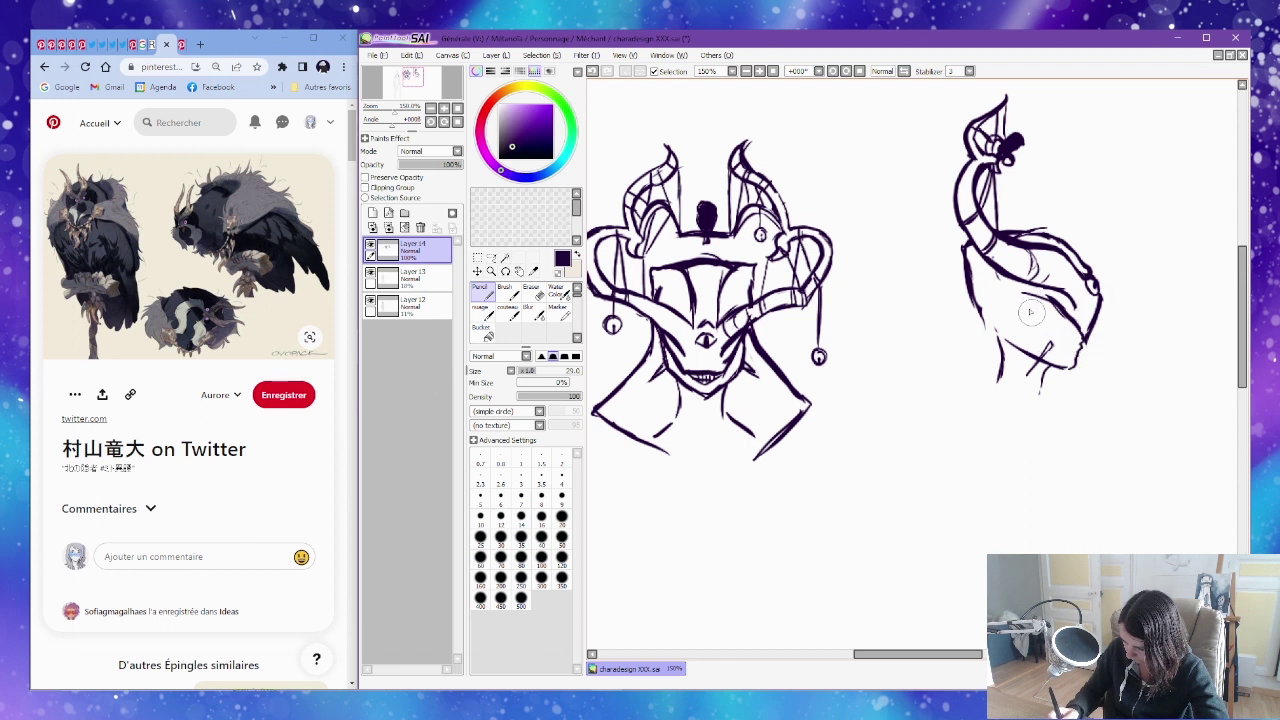
mouse_move(978, 308)
left_mouse_down()
mouse_move(964, 369)
mouse_move(980, 333)
mouse_move(964, 360)
mouse_move(1011, 402)
mouse_move(1047, 314)
mouse_move(1002, 333)
mouse_move(1089, 399)
mouse_move(1059, 433)
mouse_move(1112, 392)
left_mouse_up()
key("e")
mouse_move(1003, 350)
left_mouse_down()
mouse_move(997, 381)
mouse_move(1040, 393)
left_mouse_up()
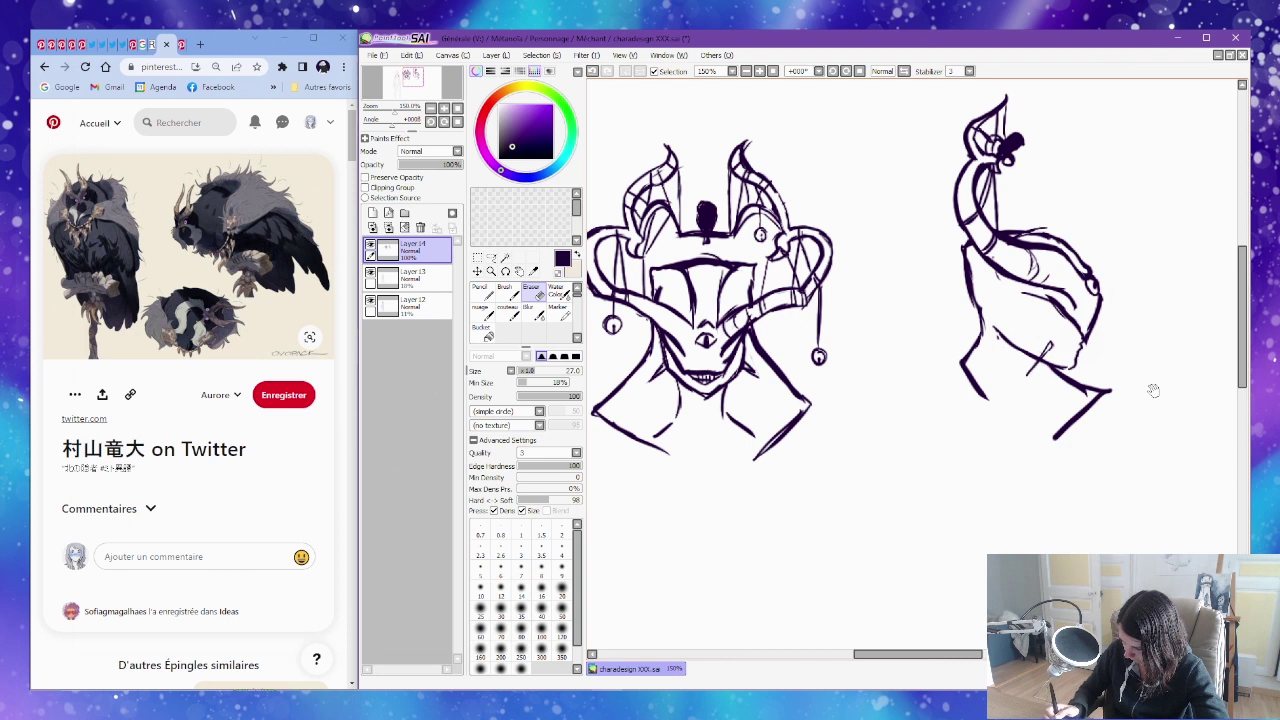
Outline a side panel inside the profile mask and rework the lines between it and the headpiece's back edge.
left_click_drag(1153, 390, 1033, 378)
key("n")
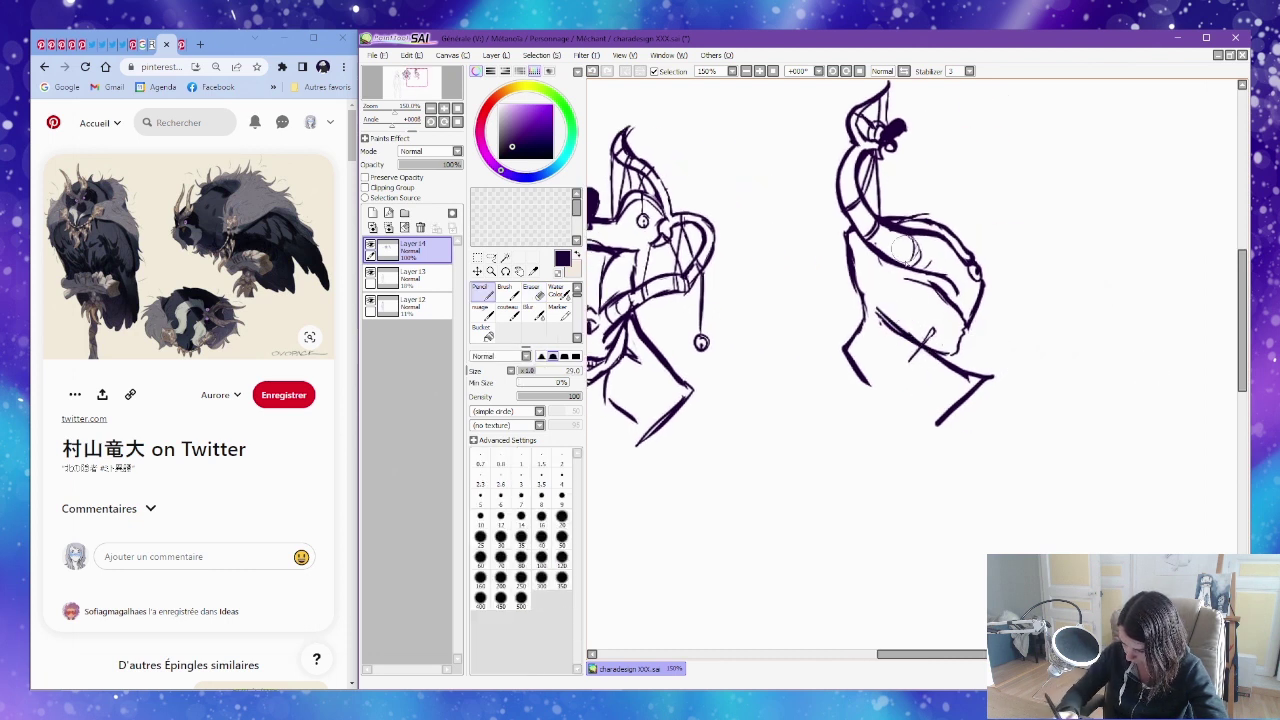
key("e")
left_click_drag(880, 314, 900, 342)
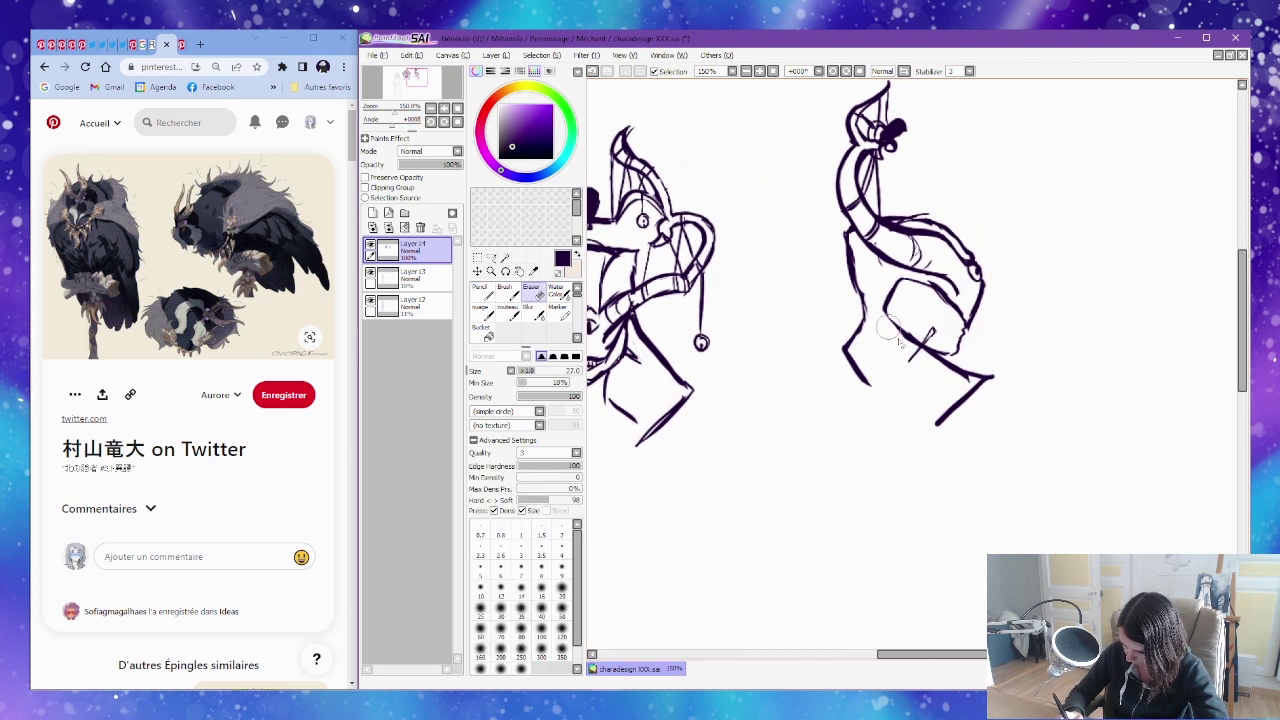
left_click_drag(871, 289, 868, 338)
key("n")
mouse_move(852, 281)
left_mouse_down()
mouse_move(864, 318)
mouse_move(851, 336)
left_mouse_up()
Clean up the profile's jaw and neck area, and redraw the rear collar edge slanting down and back.
mouse_move(1008, 350)
left_mouse_down()
mouse_move(1060, 320)
mouse_move(1074, 326)
left_mouse_up()
key("e")
mouse_move(1029, 378)
left_mouse_down()
mouse_move(1046, 360)
mouse_move(1030, 395)
left_mouse_up()
key("n")
mouse_move(945, 335)
left_mouse_down()
mouse_move(916, 359)
mouse_move(907, 452)
left_mouse_up()
key("ctrl+z")
key("ctrl+z")
left_click_drag(945, 336, 915, 408)
Compare the front and profile head designs with the full-body sketch at 50% and 75% zoom.
key("ctrl+alt+space")
left_click(934, 294)
left_click(928, 358)
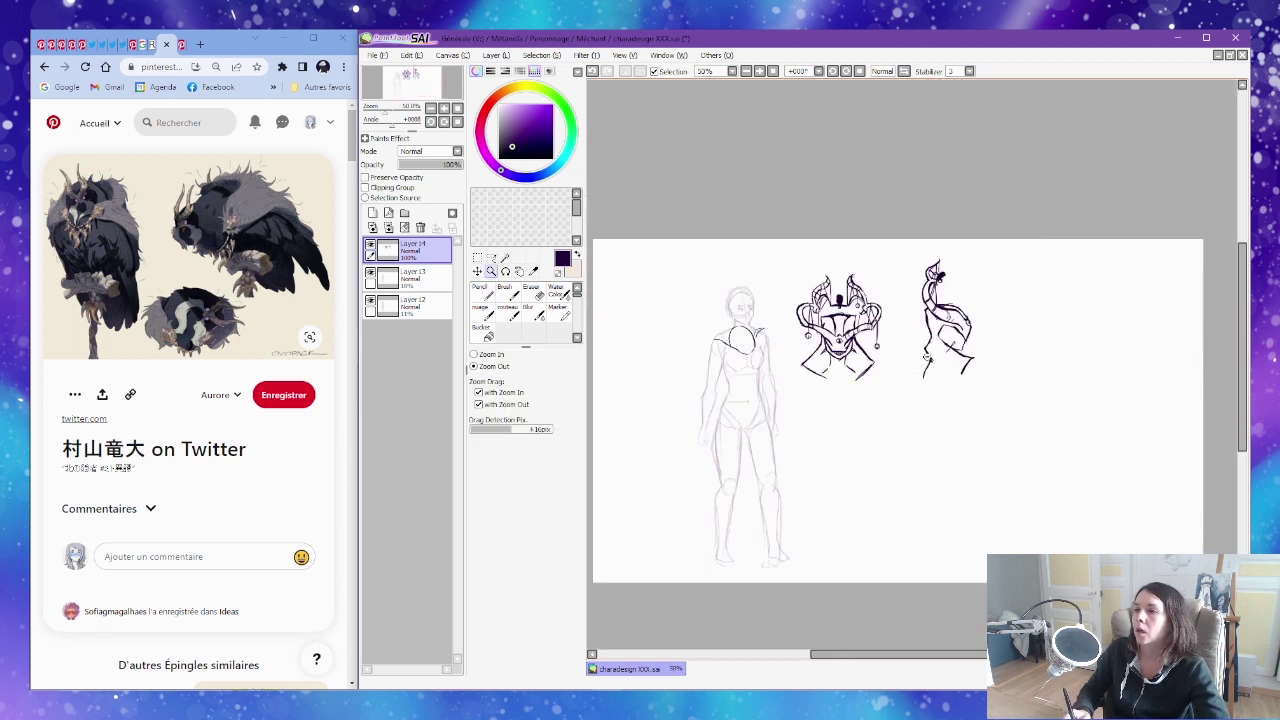
left_click_drag(928, 360, 977, 436)
left_click(963, 384)
left_click(964, 382)
left_click(965, 378)
left_click(966, 375)
left_click(966, 374)
left_click(966, 372)
left_click_drag(920, 403, 991, 359)
left_click(970, 351)
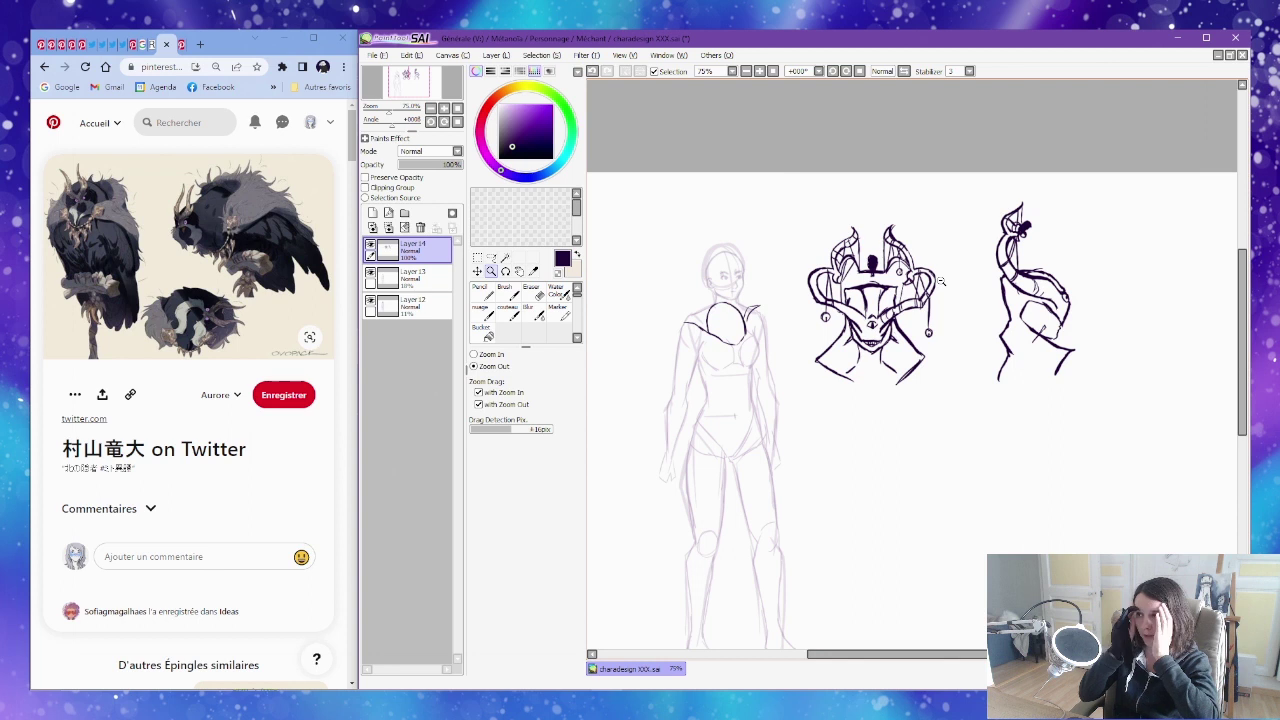